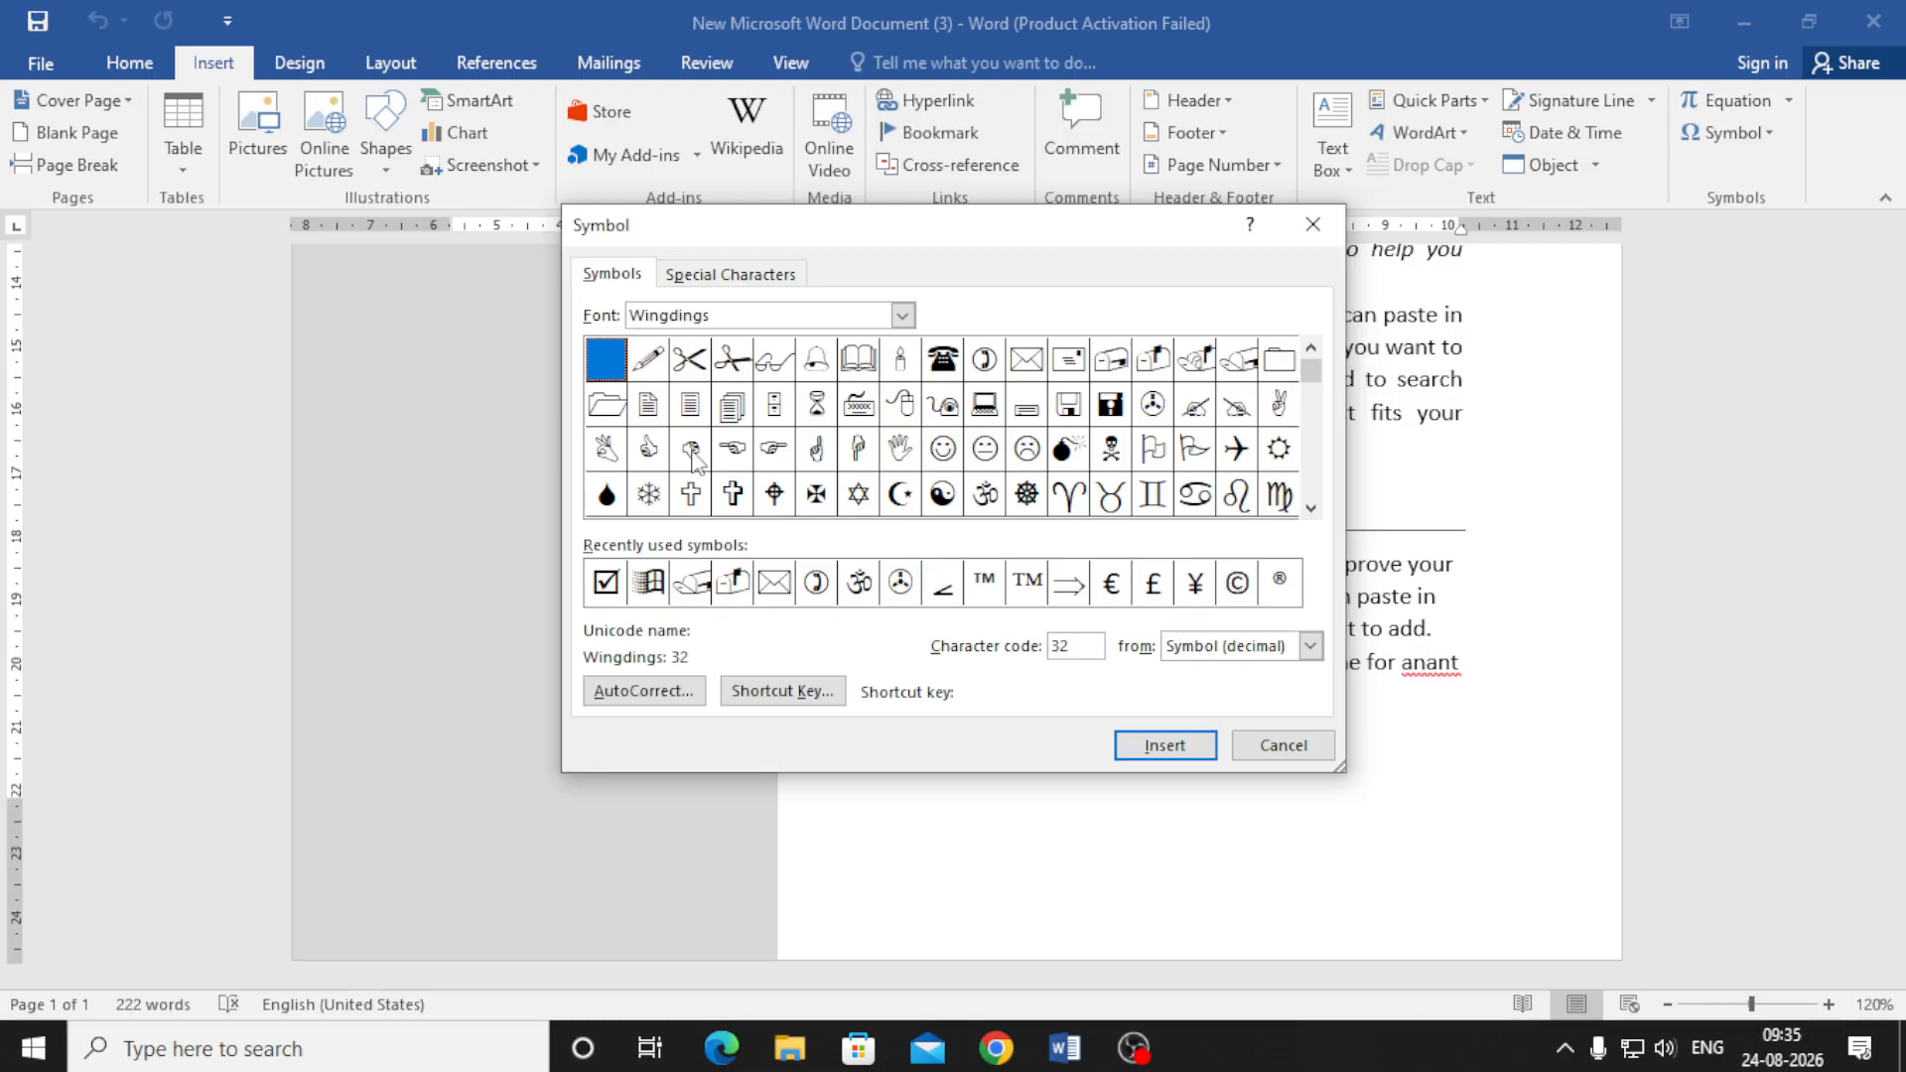
- Insert the Wingdings symbols with character codes 57, 77 (bomb), 75 (neutral face) and 92 (Om) below the Academic Project text
left_click(943, 405)
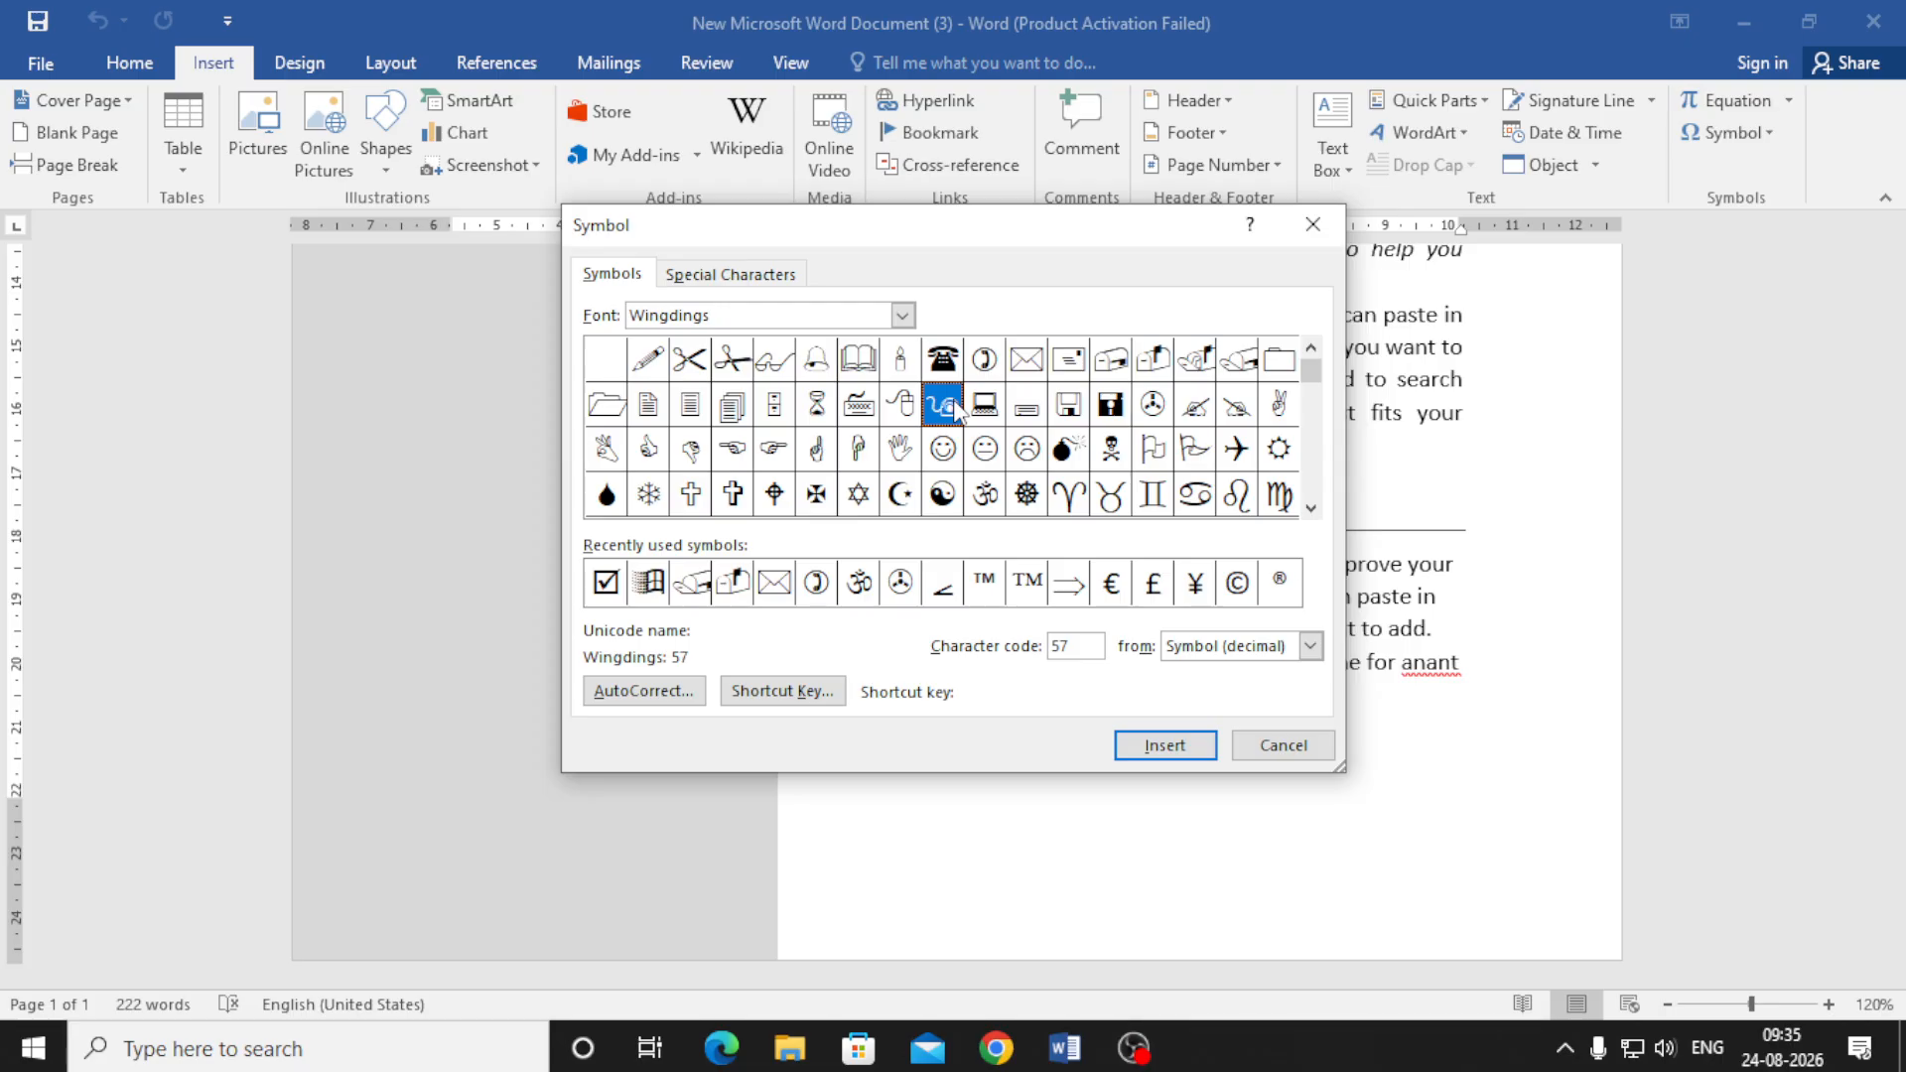
left_click(1195, 752)
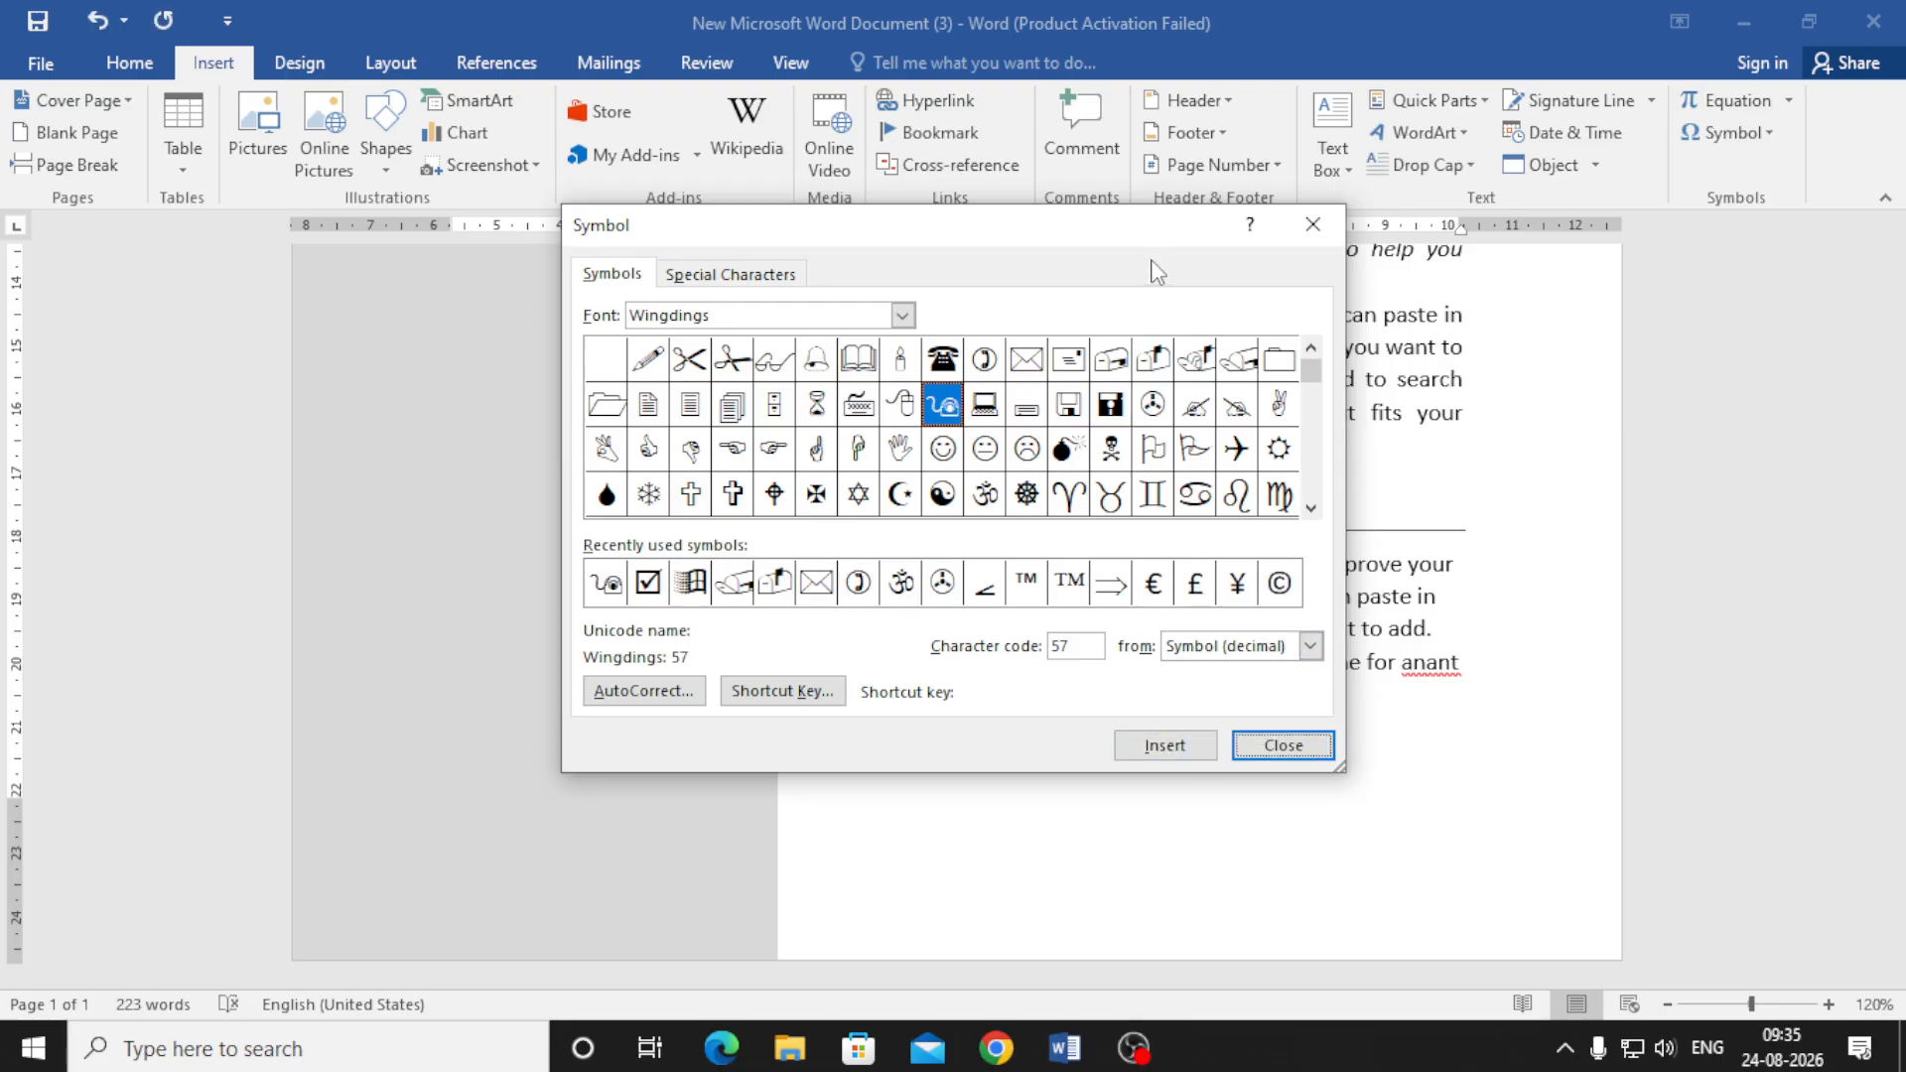
left_click_drag(1166, 222, 1356, 136)
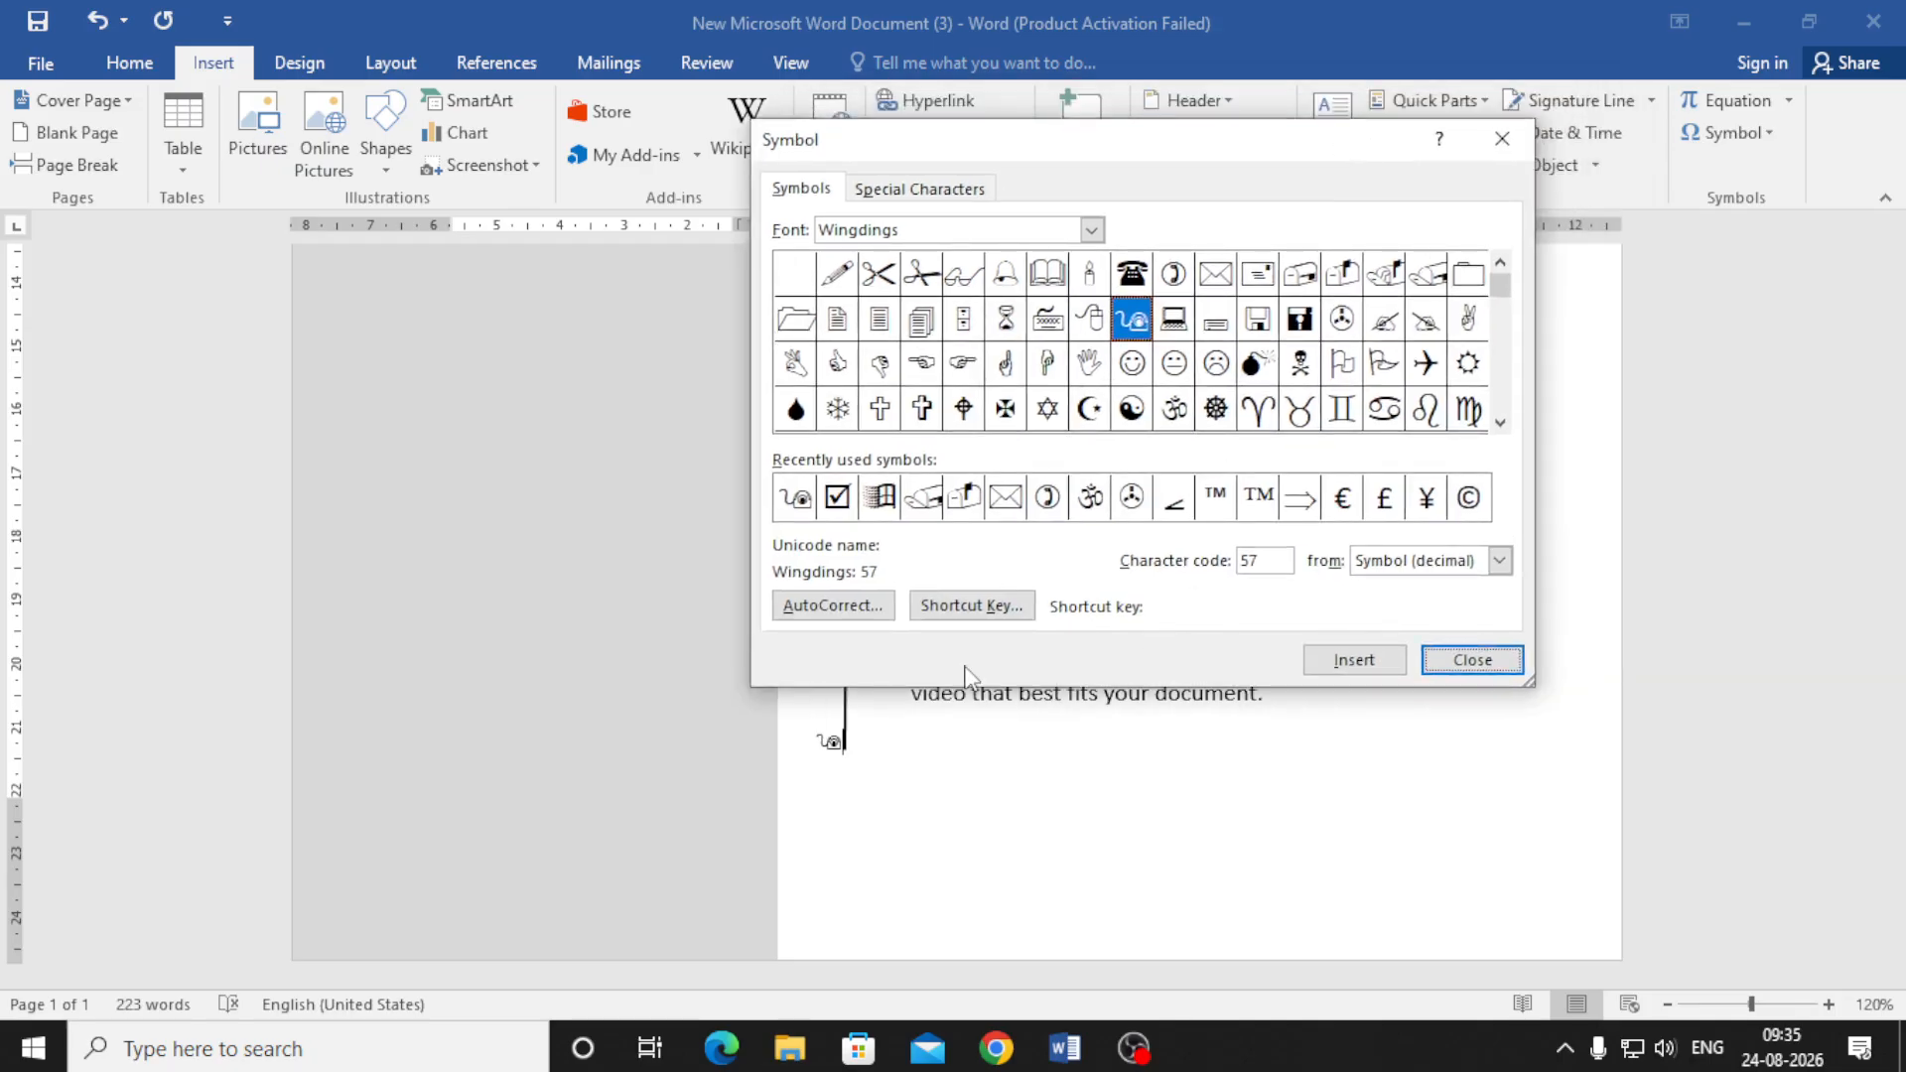
left_click(1252, 367)
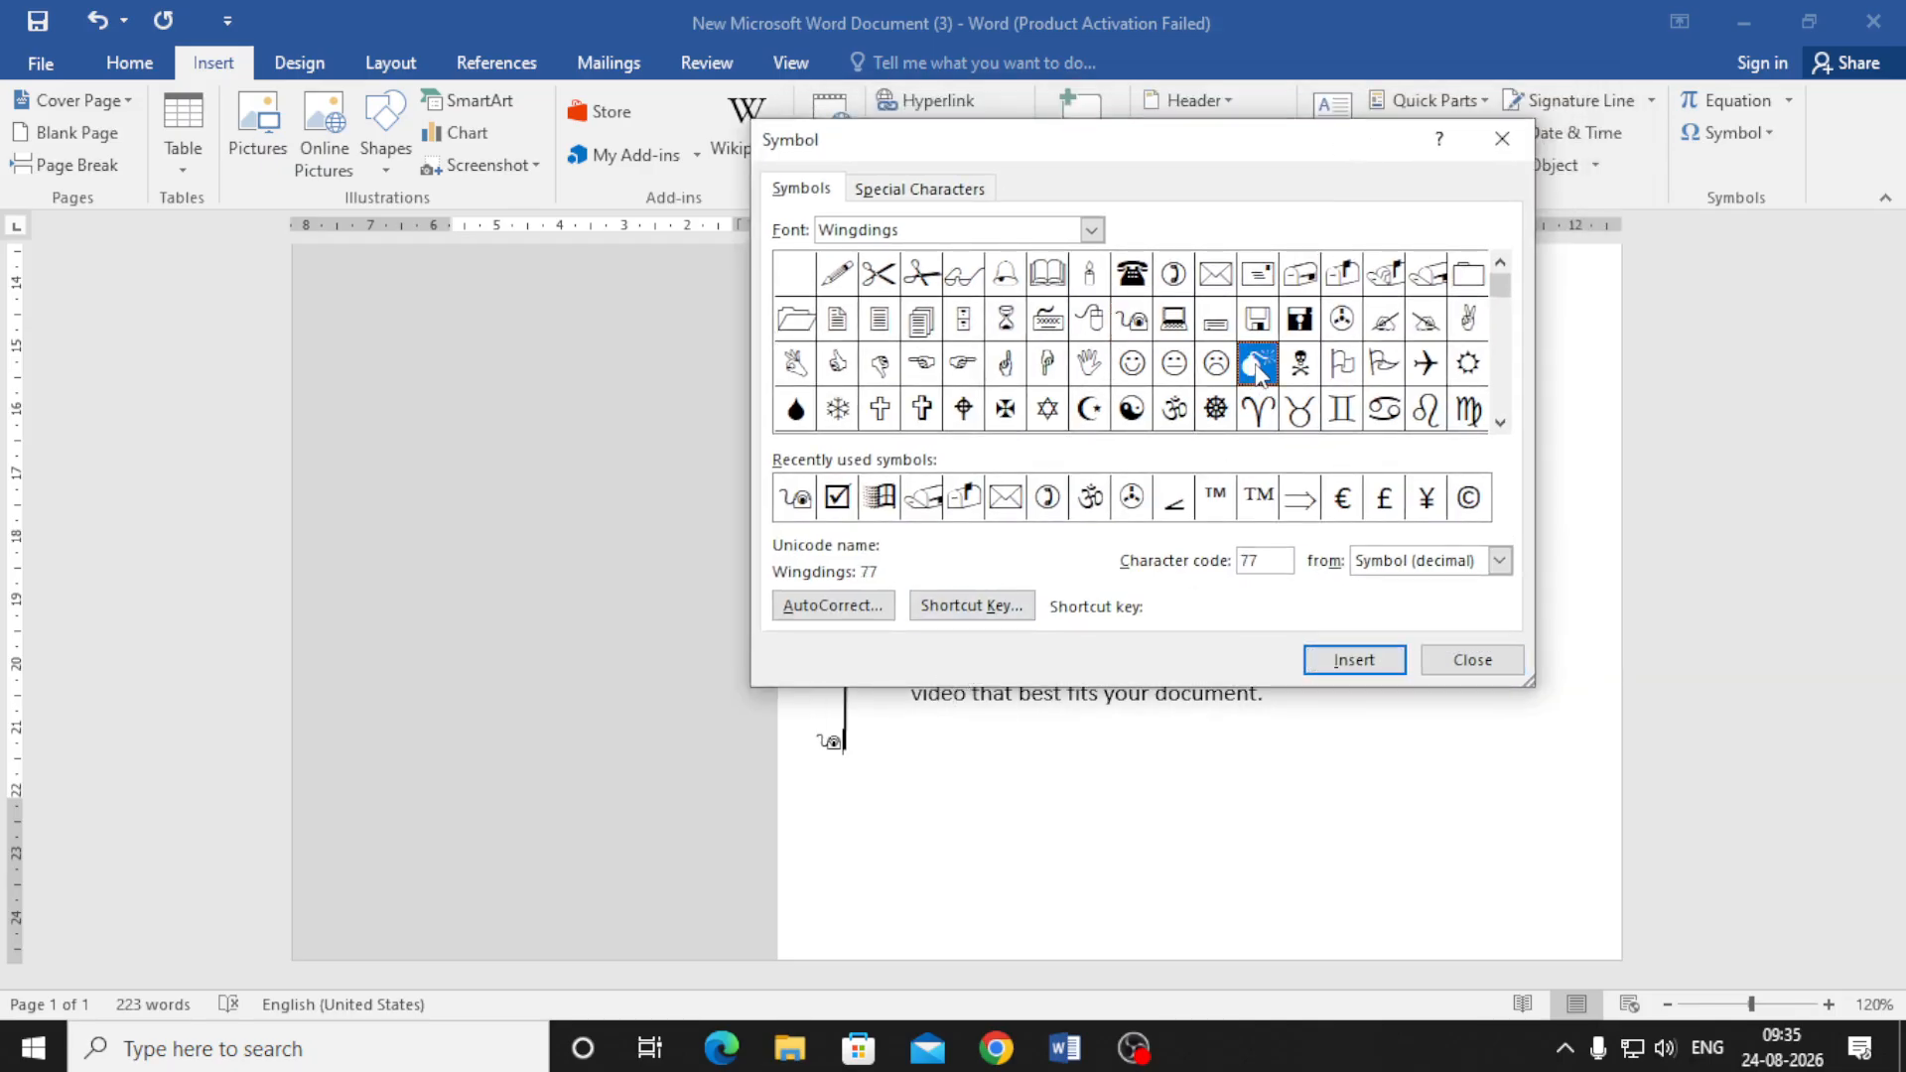
left_click(1354, 661)
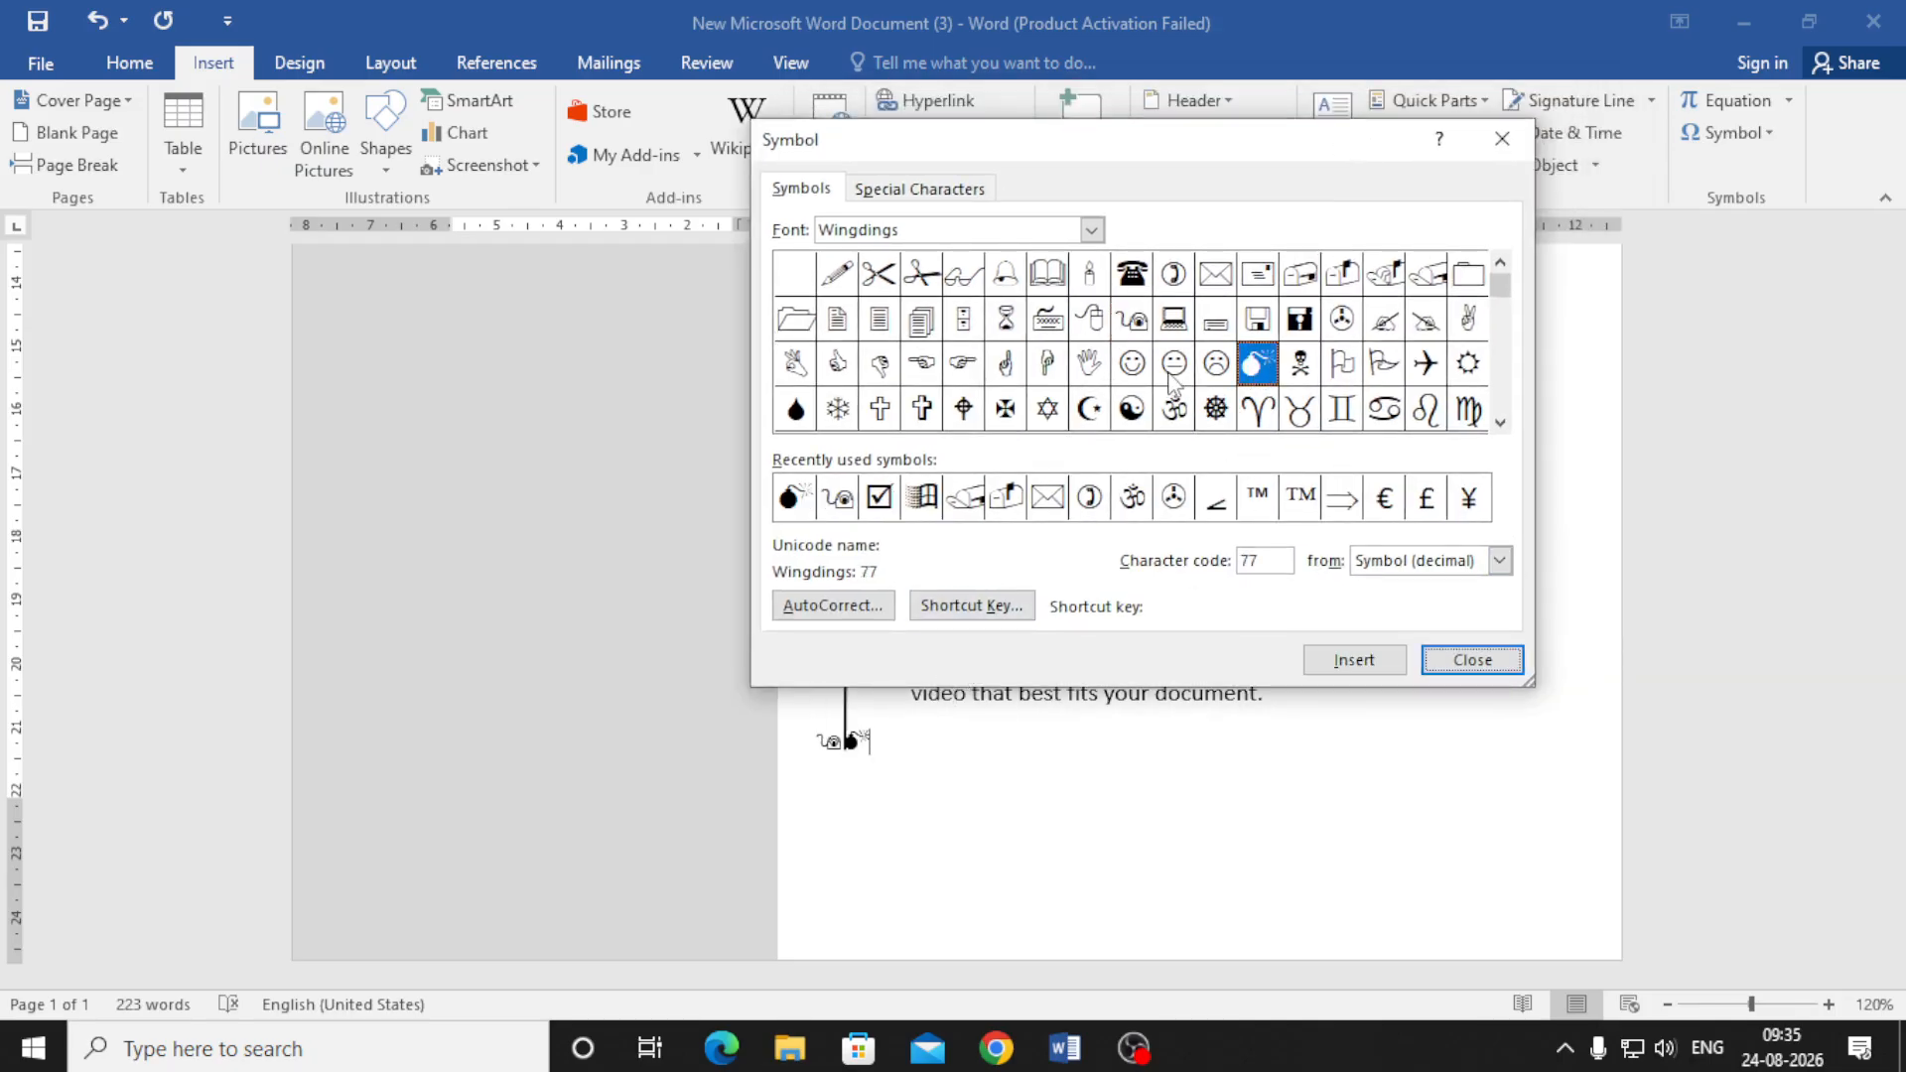
left_click(1174, 363)
left_click(1351, 658)
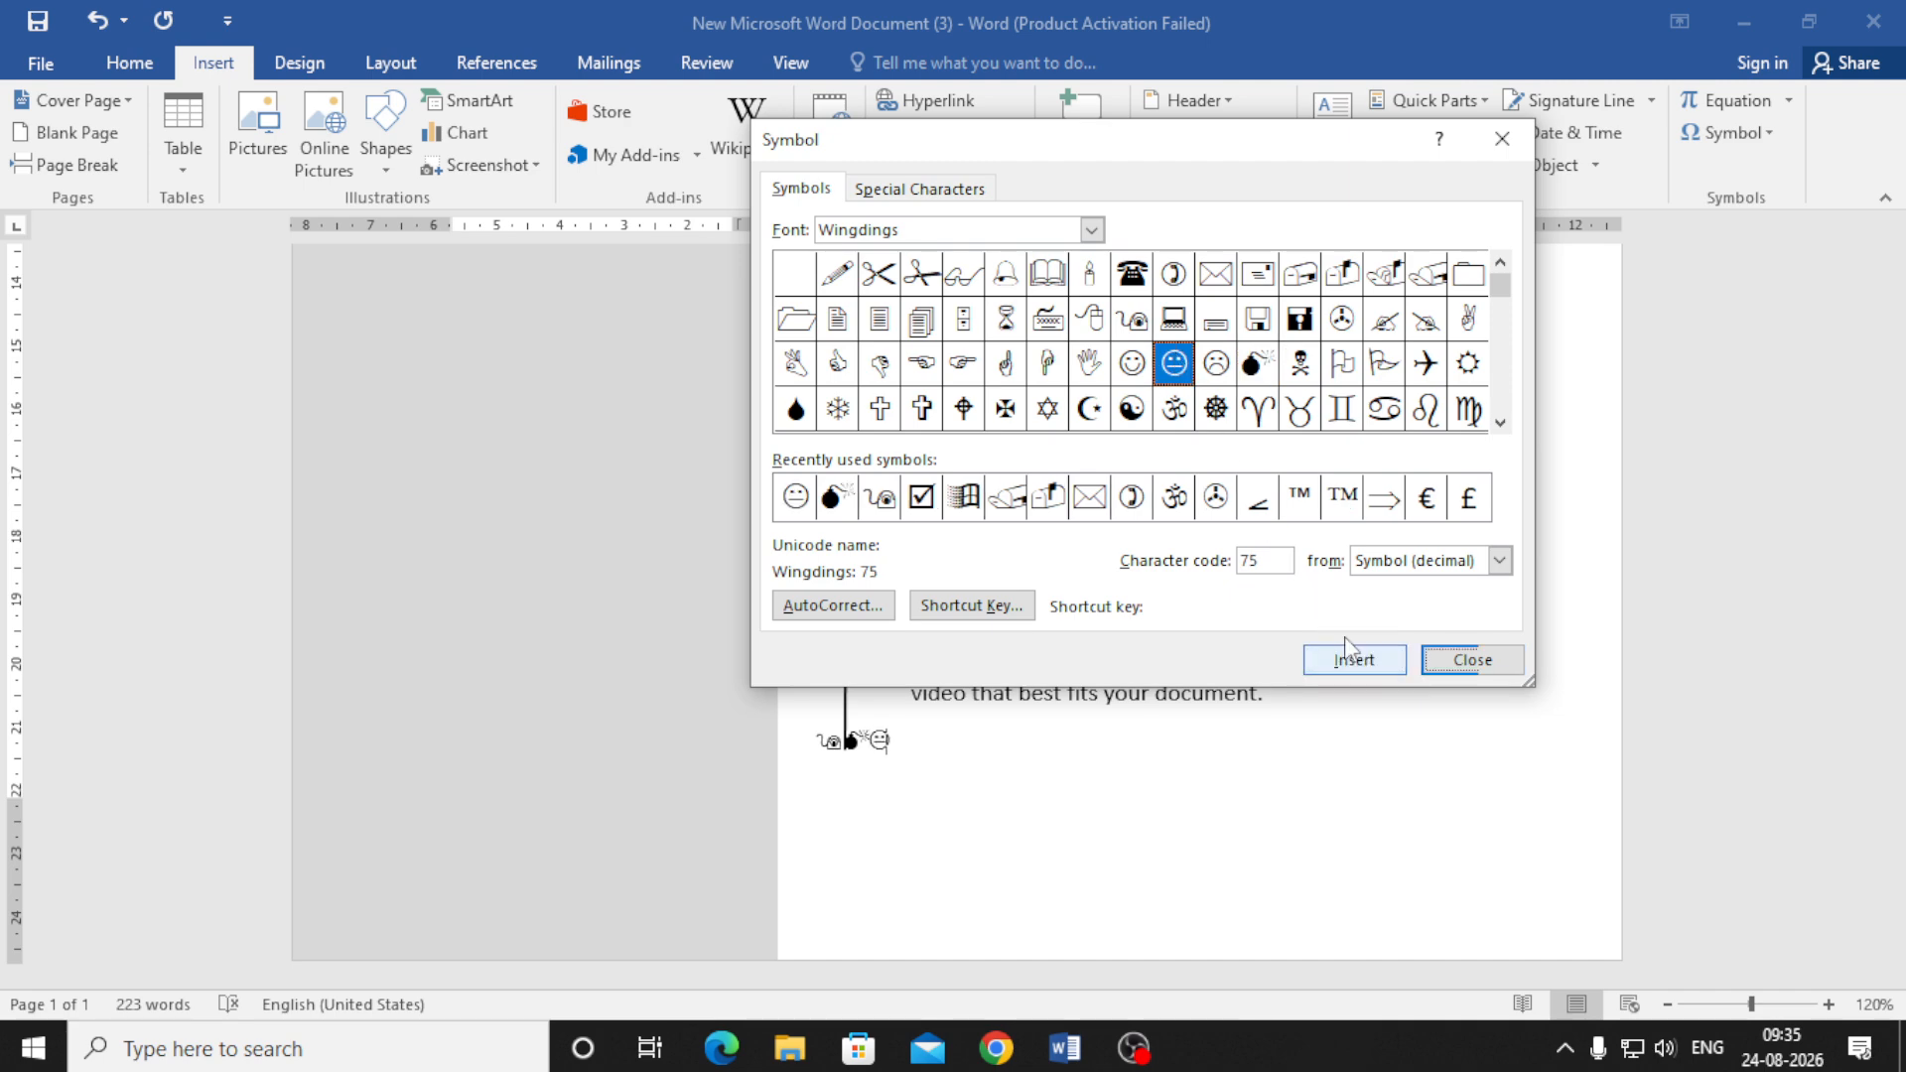
left_click(1172, 415)
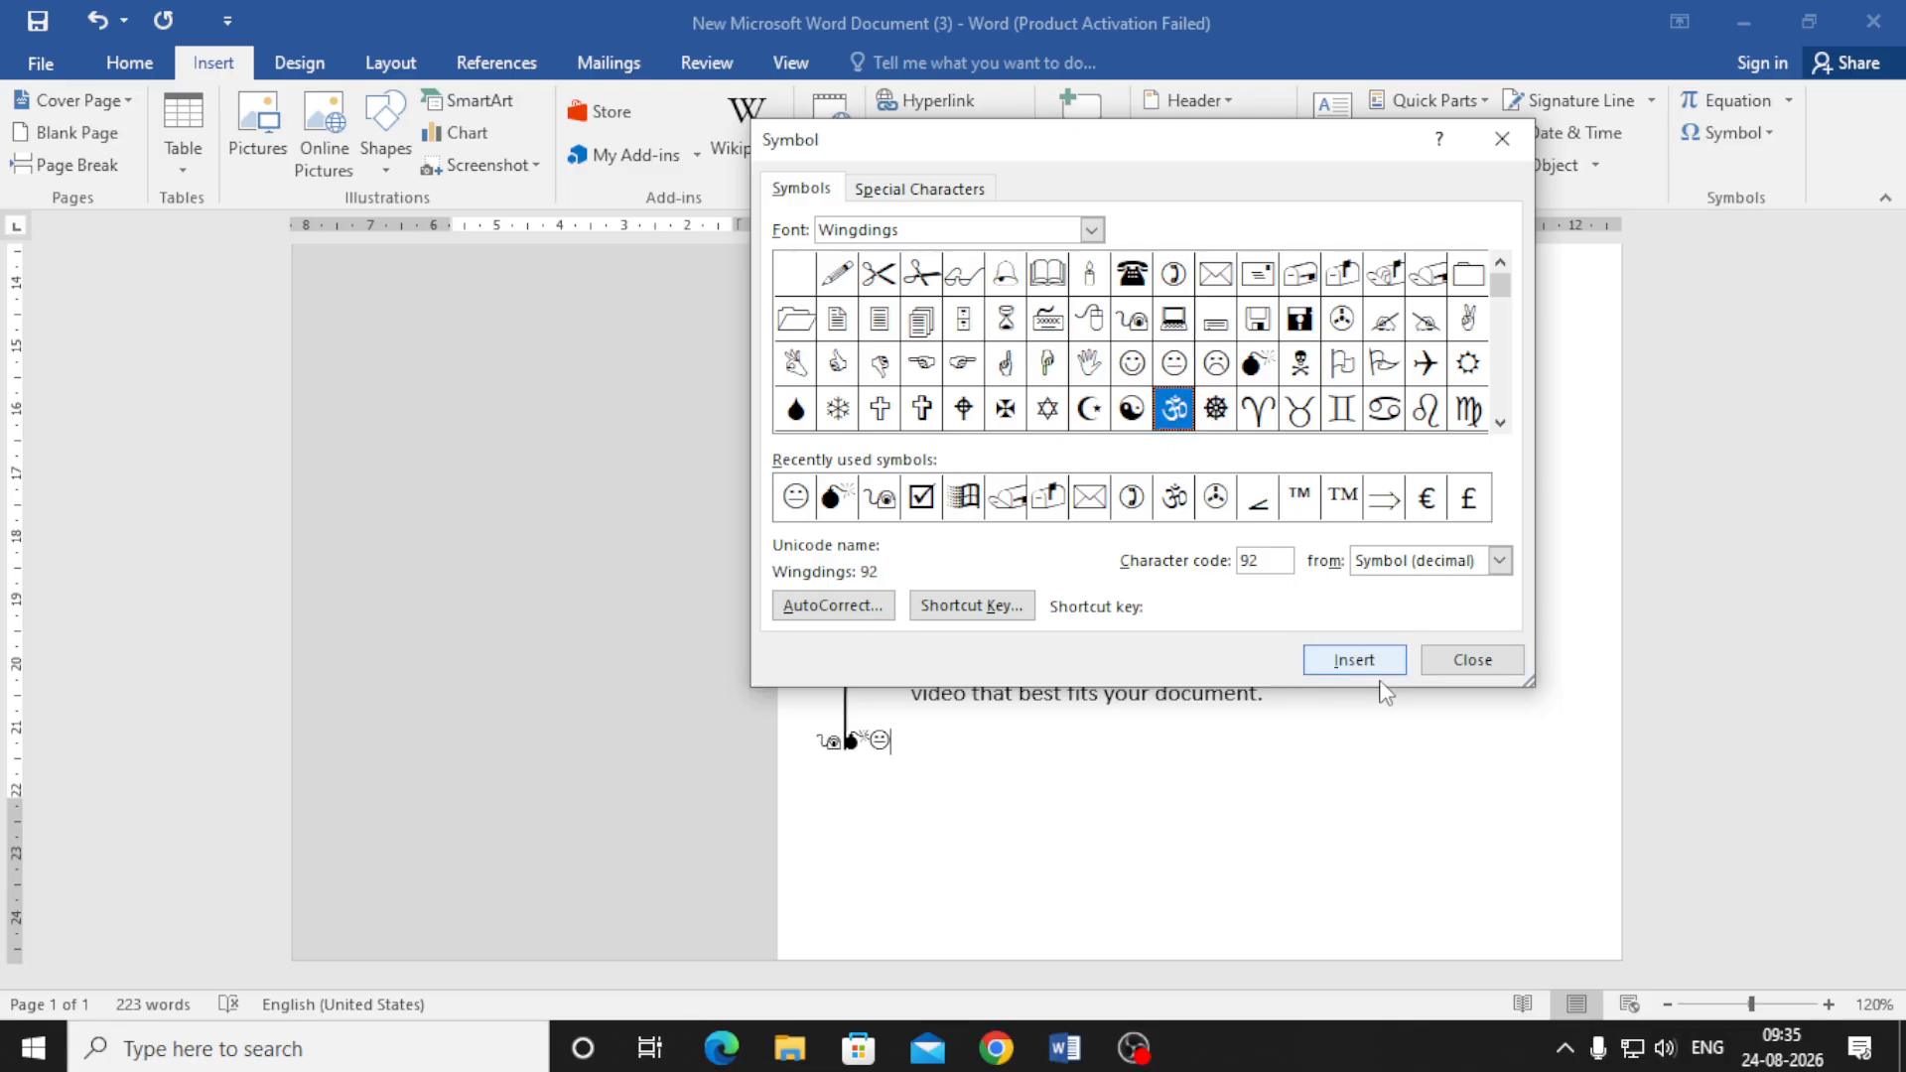
left_click(1383, 660)
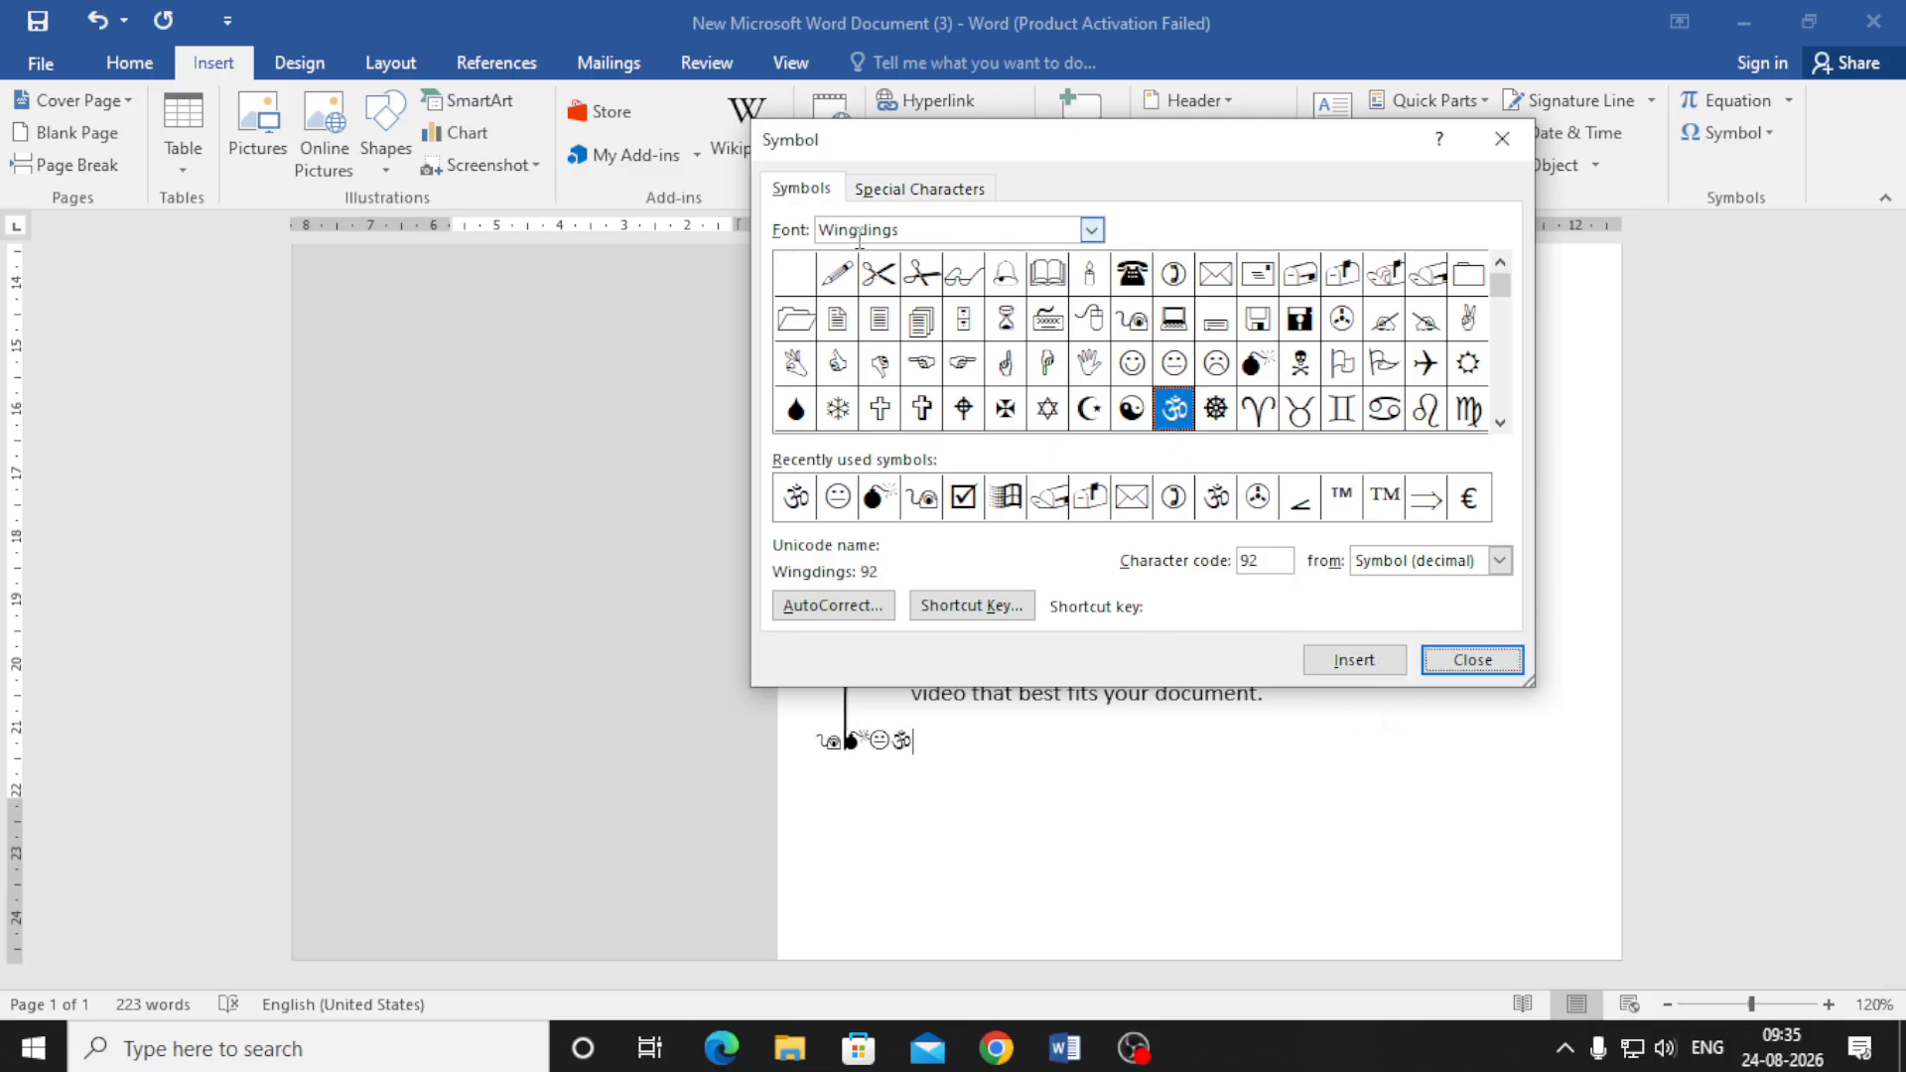
- Browse the symbols available in the Vivaldi, Vladimir Script and Webdings fonts
left_click(1092, 231)
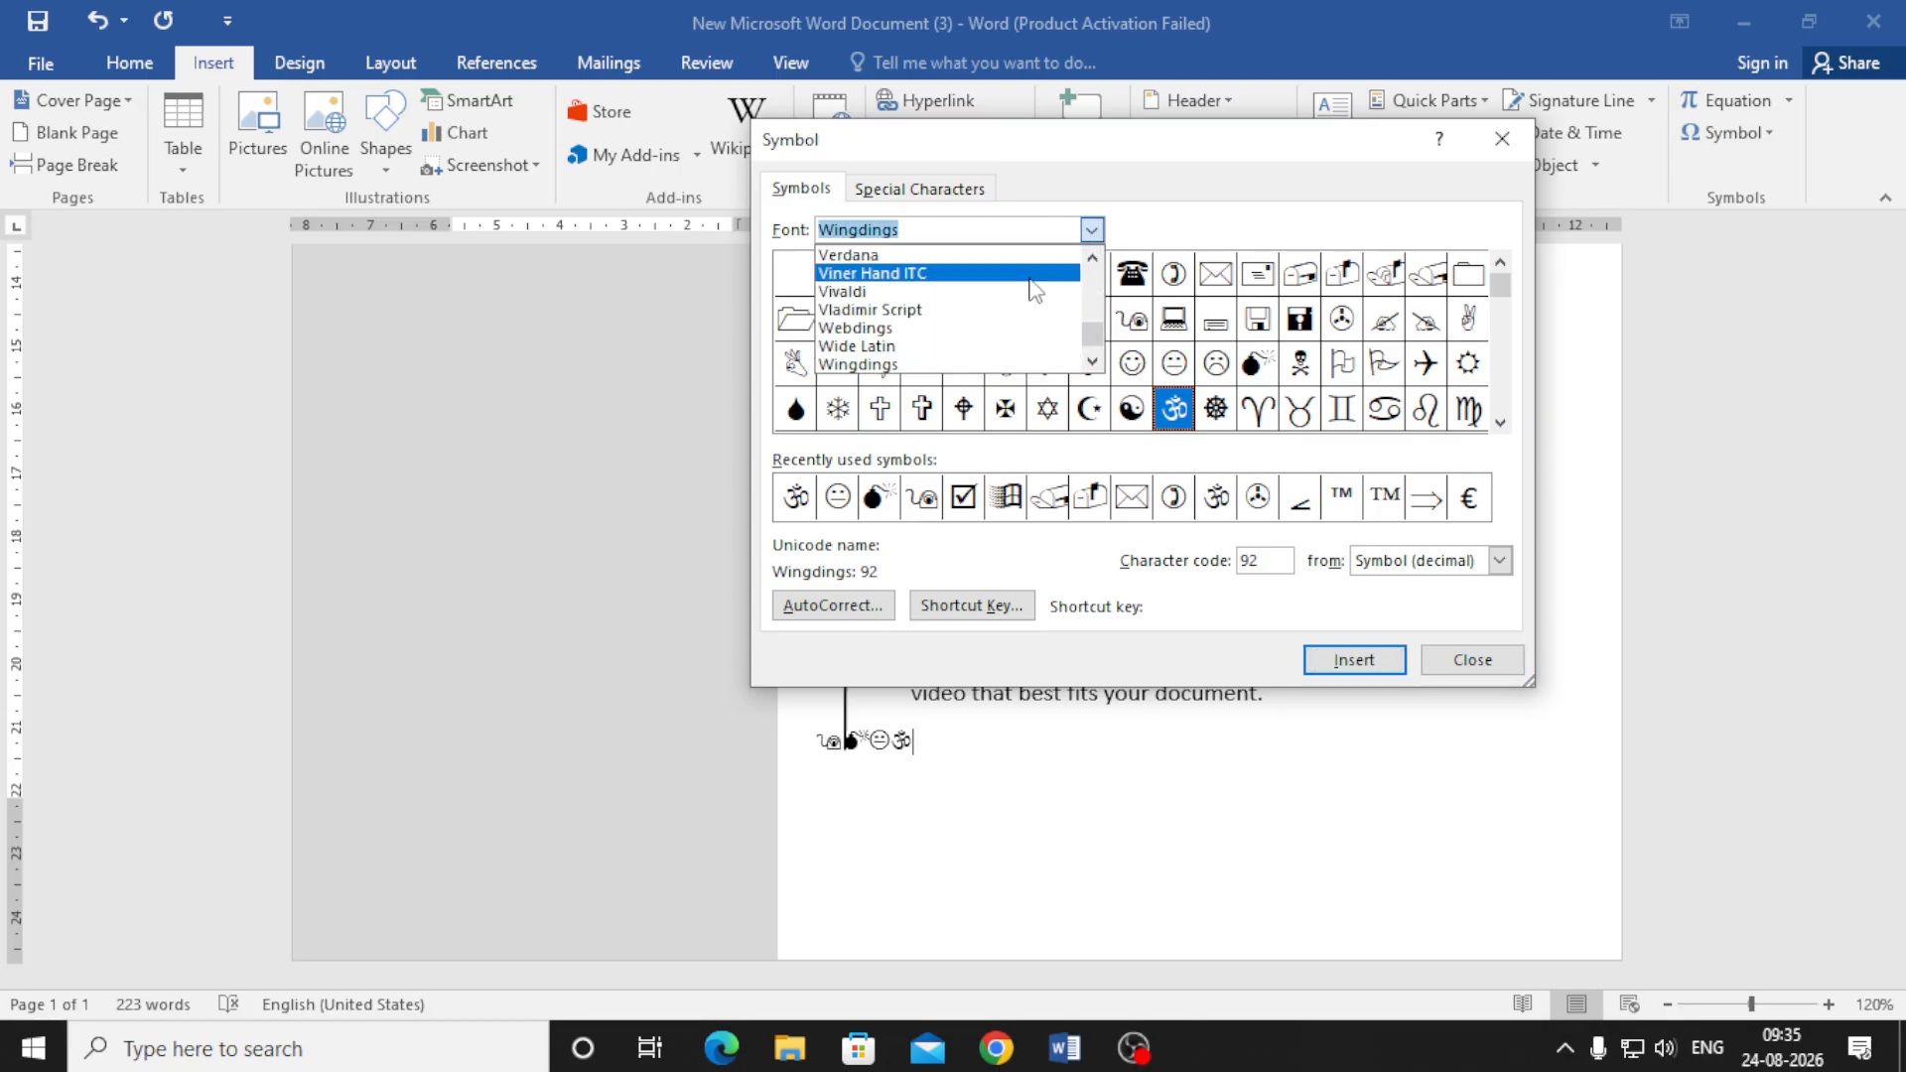
left_click(941, 287)
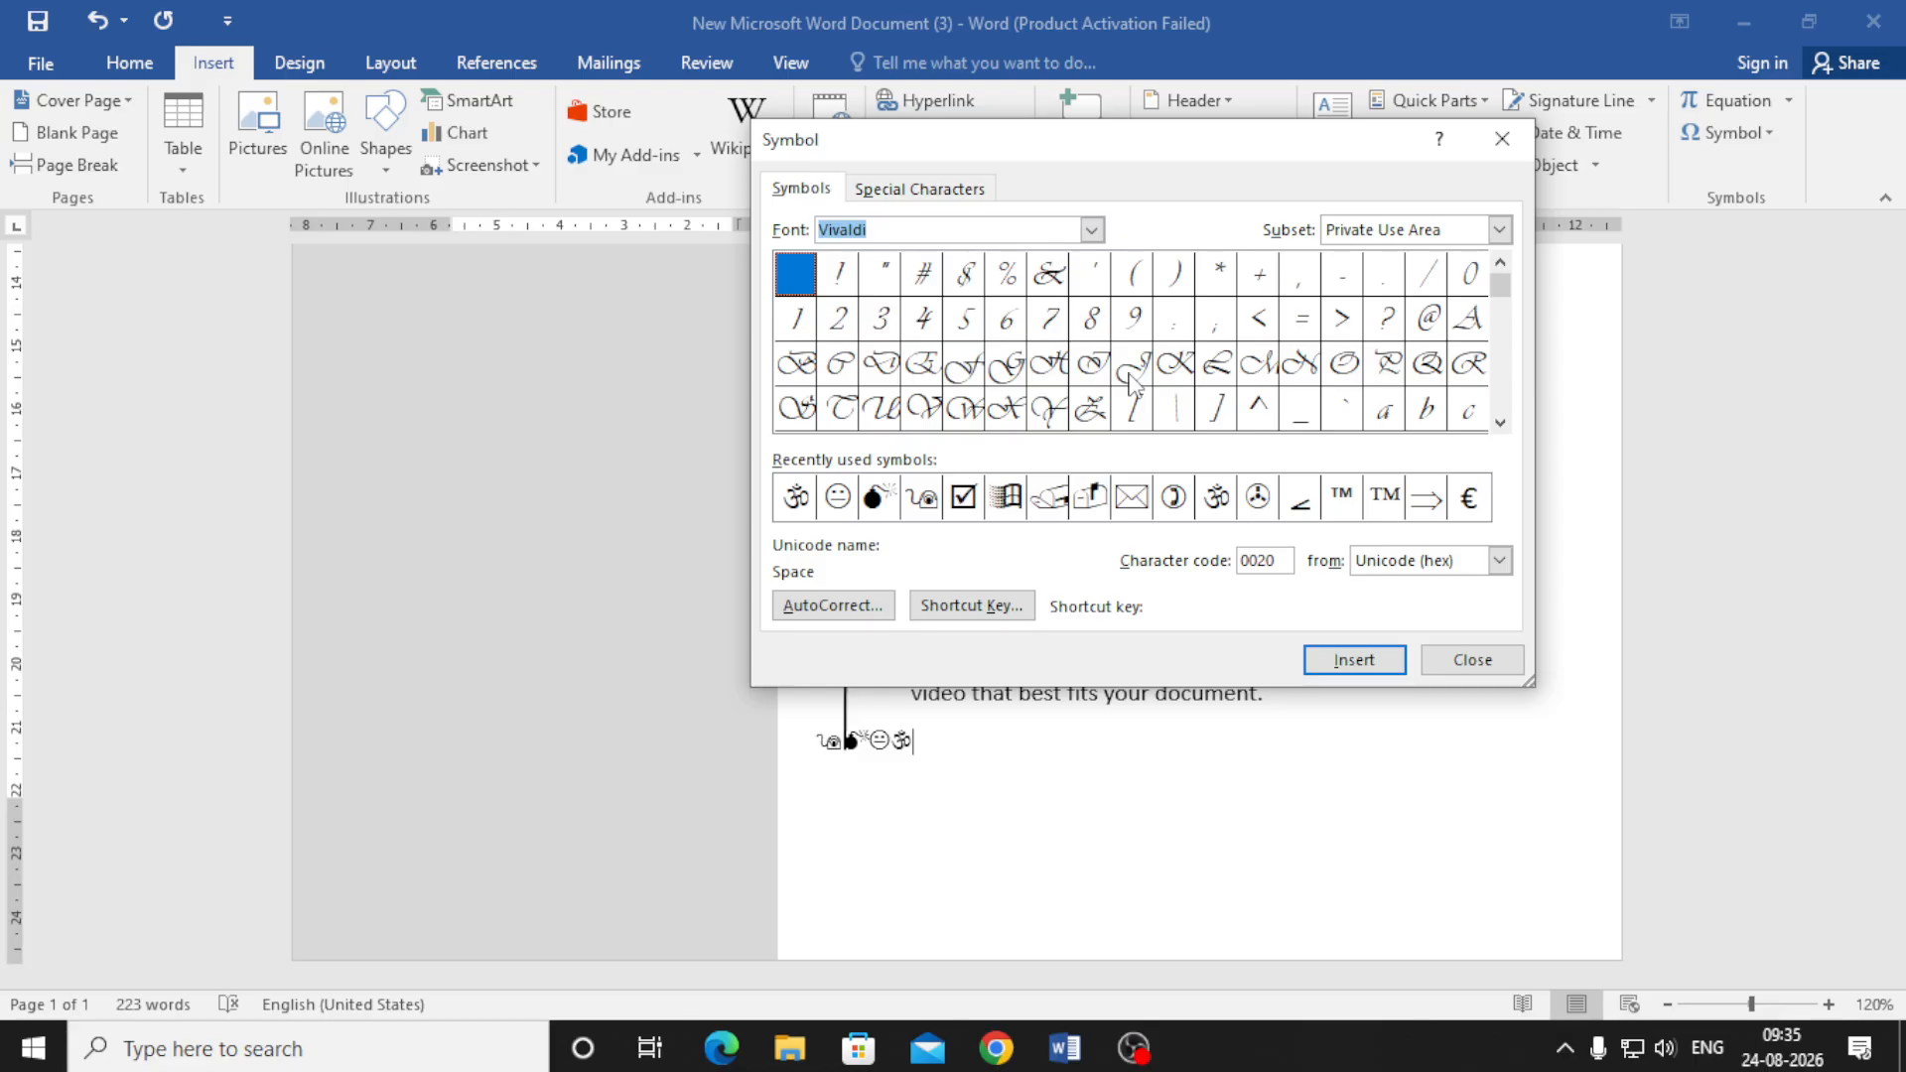
left_click(1092, 231)
left_click(968, 283)
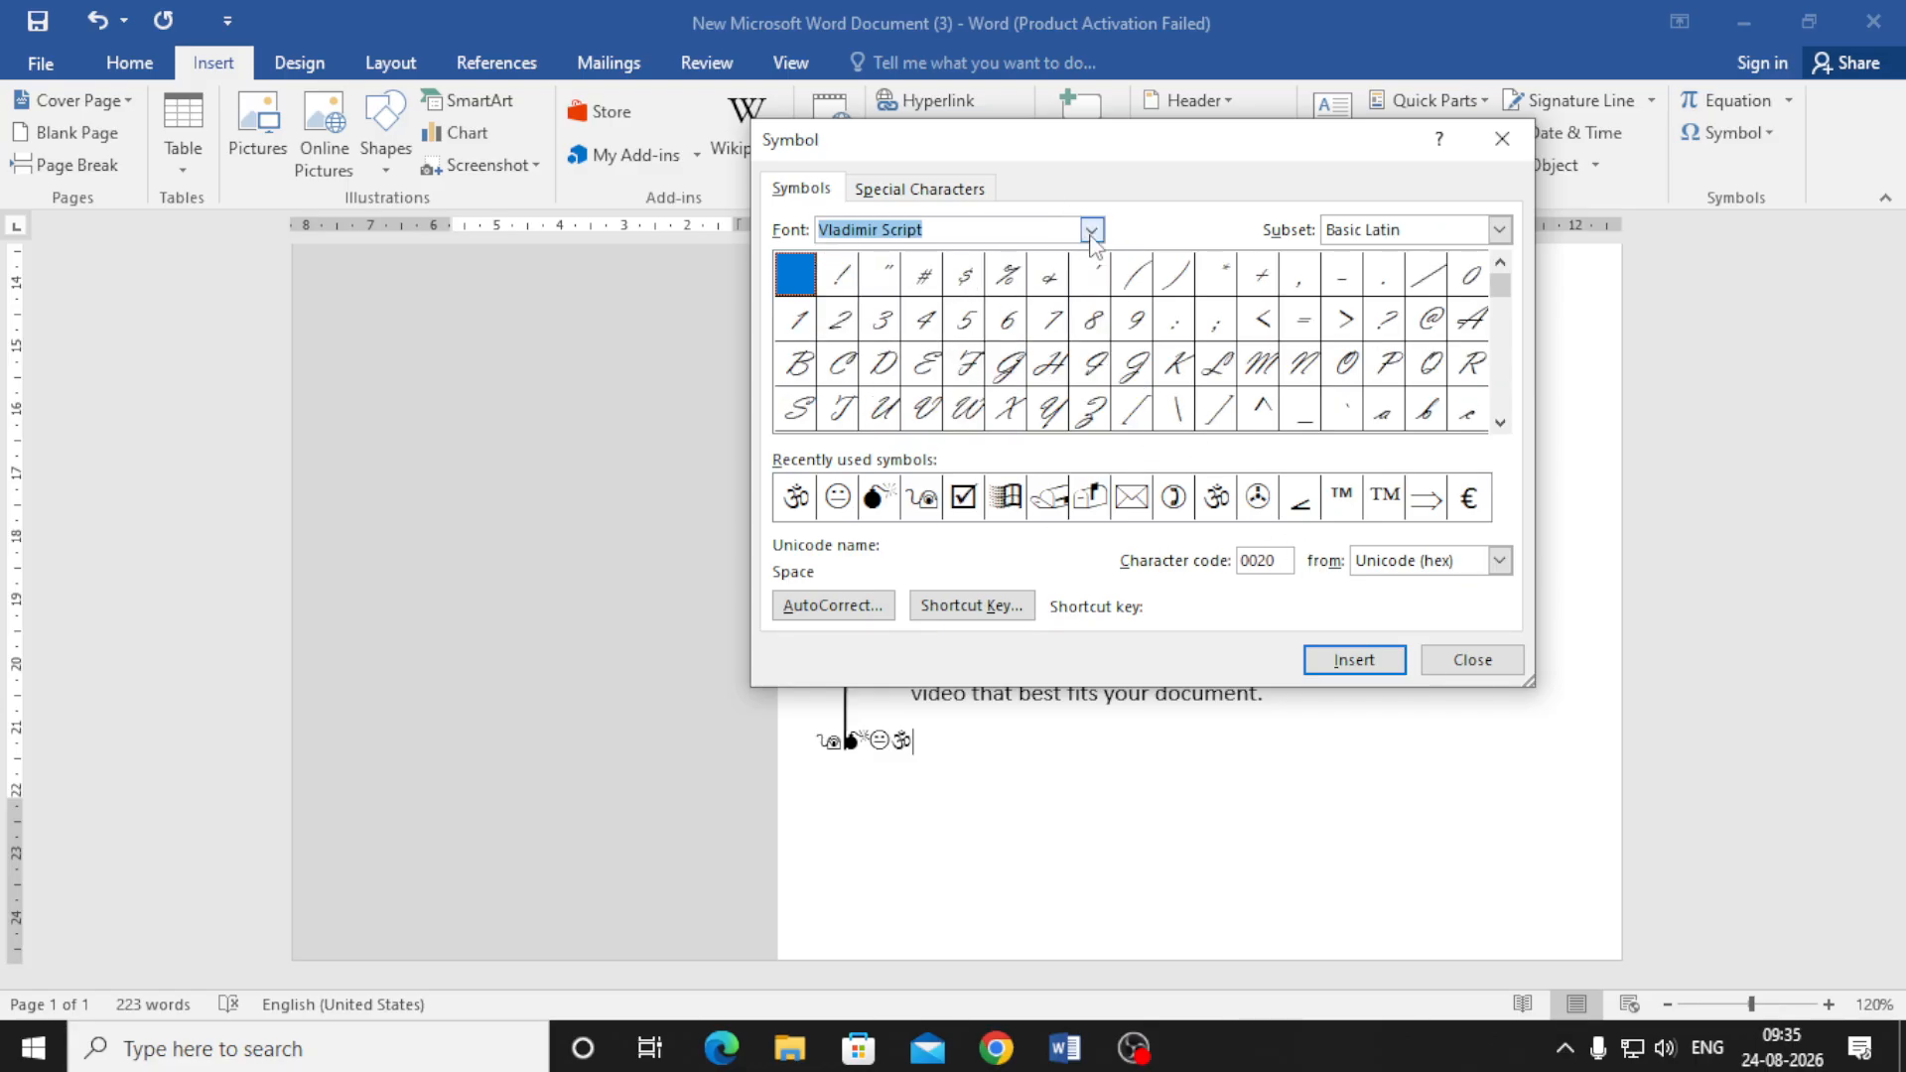
left_click(1092, 230)
scroll(943, 318, "up", 2)
scroll(943, 318, "down", 2)
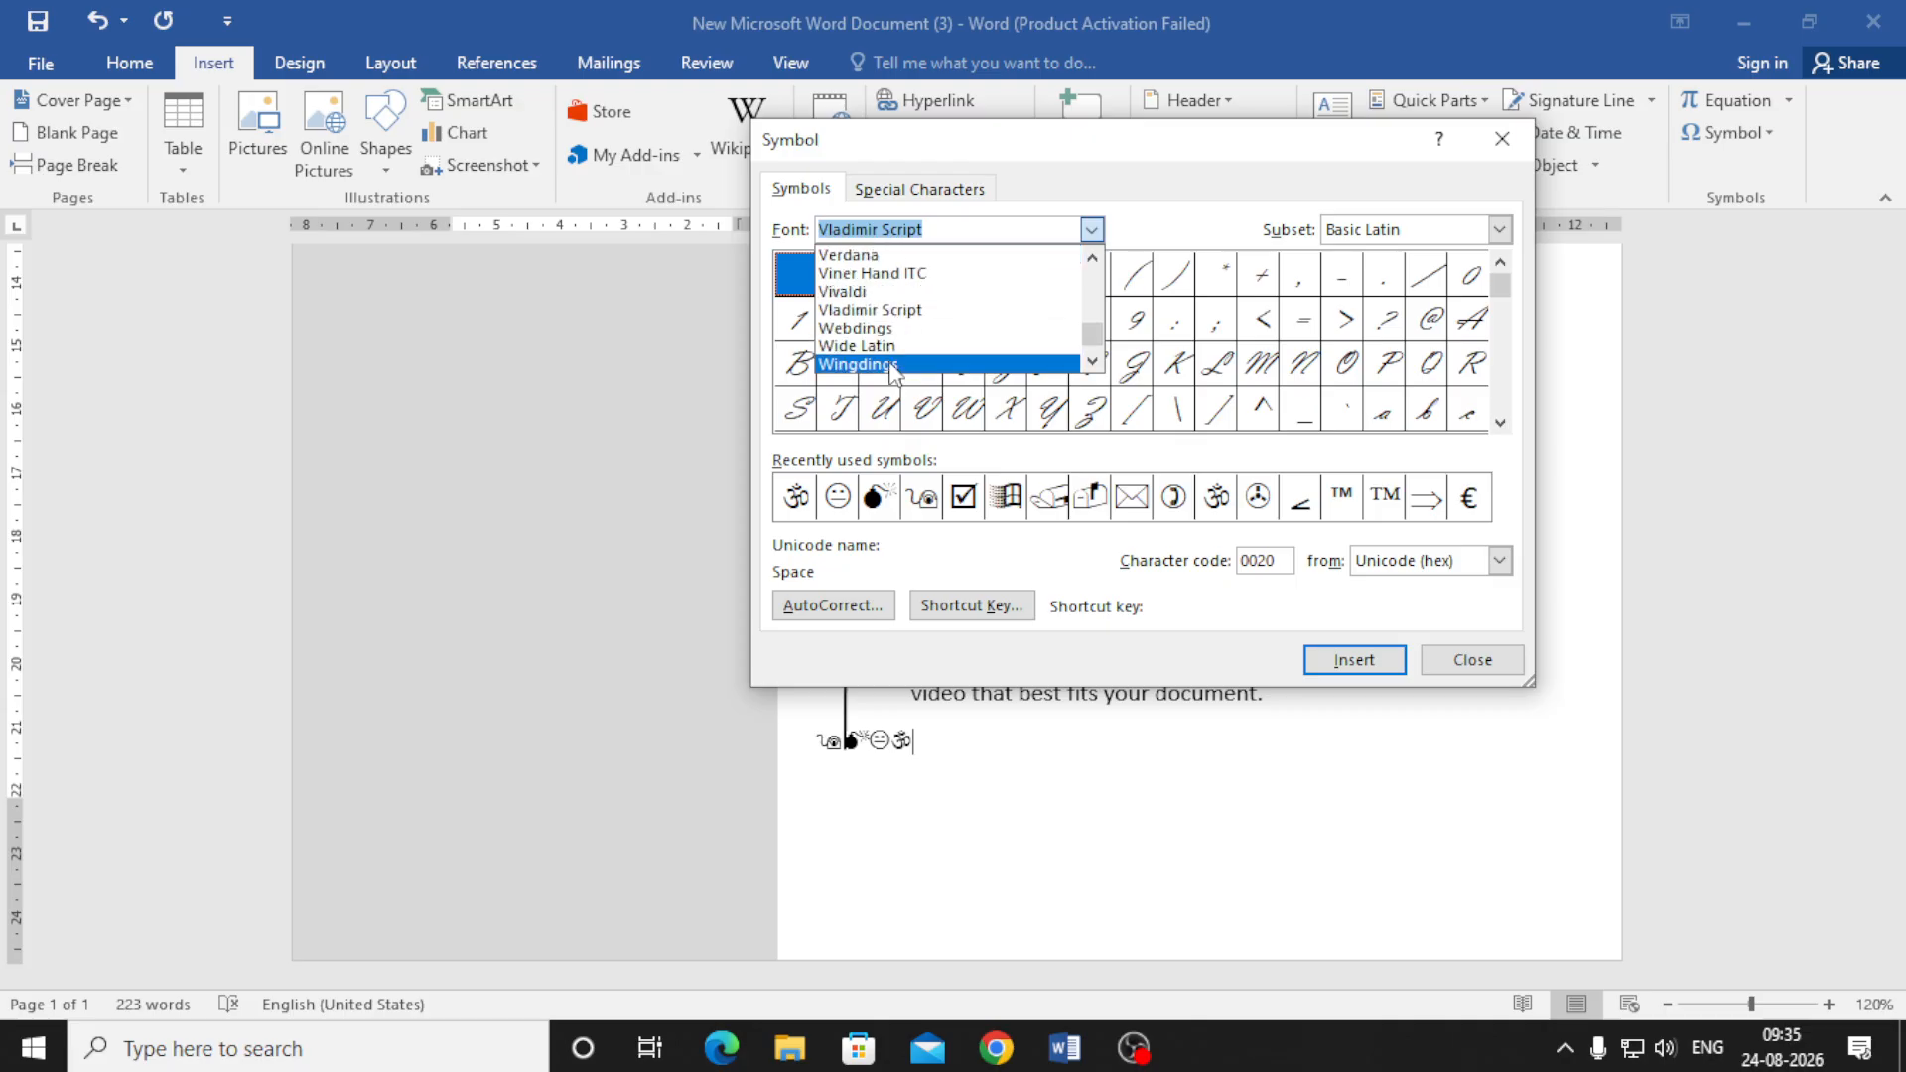
left_click(893, 330)
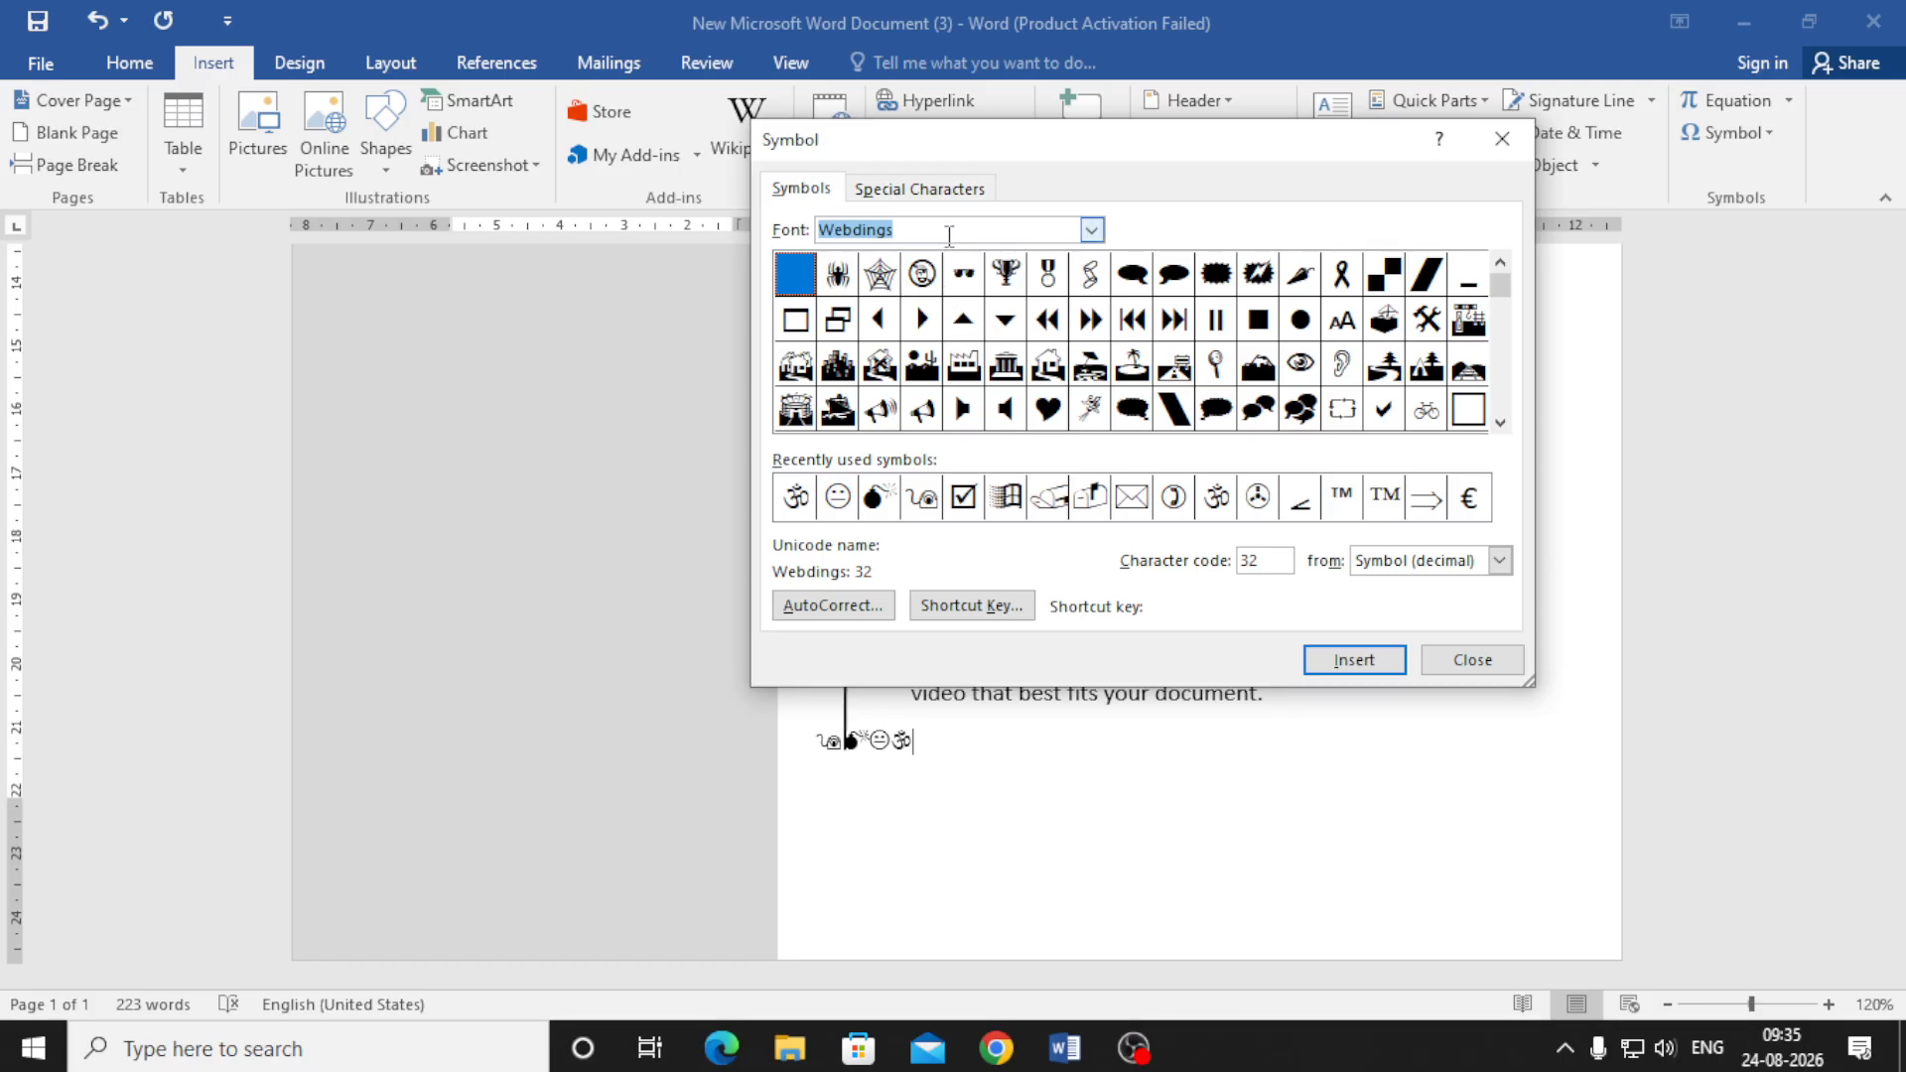
- Look through the Wingdings 2 symbols, including the numbered circles and shapes, and close the Symbol dialog
left_click(1092, 231)
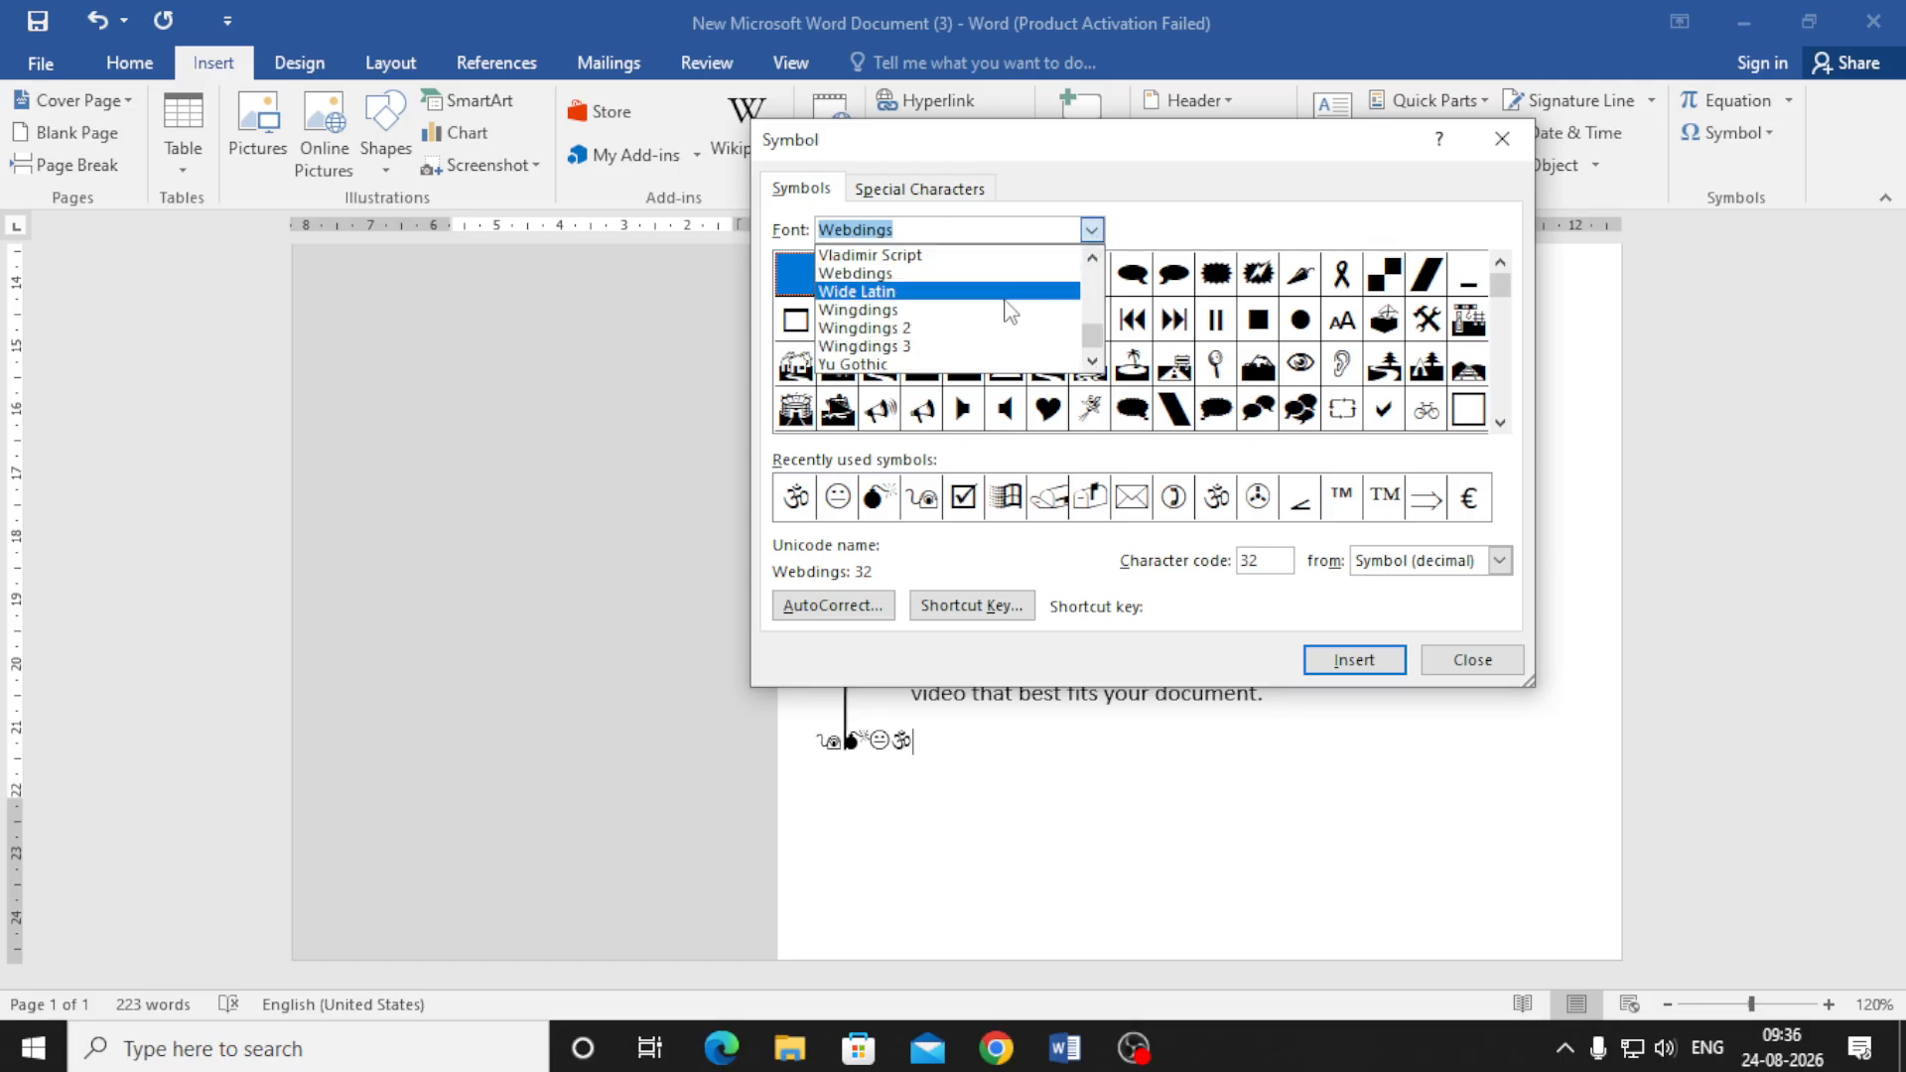
scroll(961, 326, "down", 2)
scroll(961, 325, "up", 5)
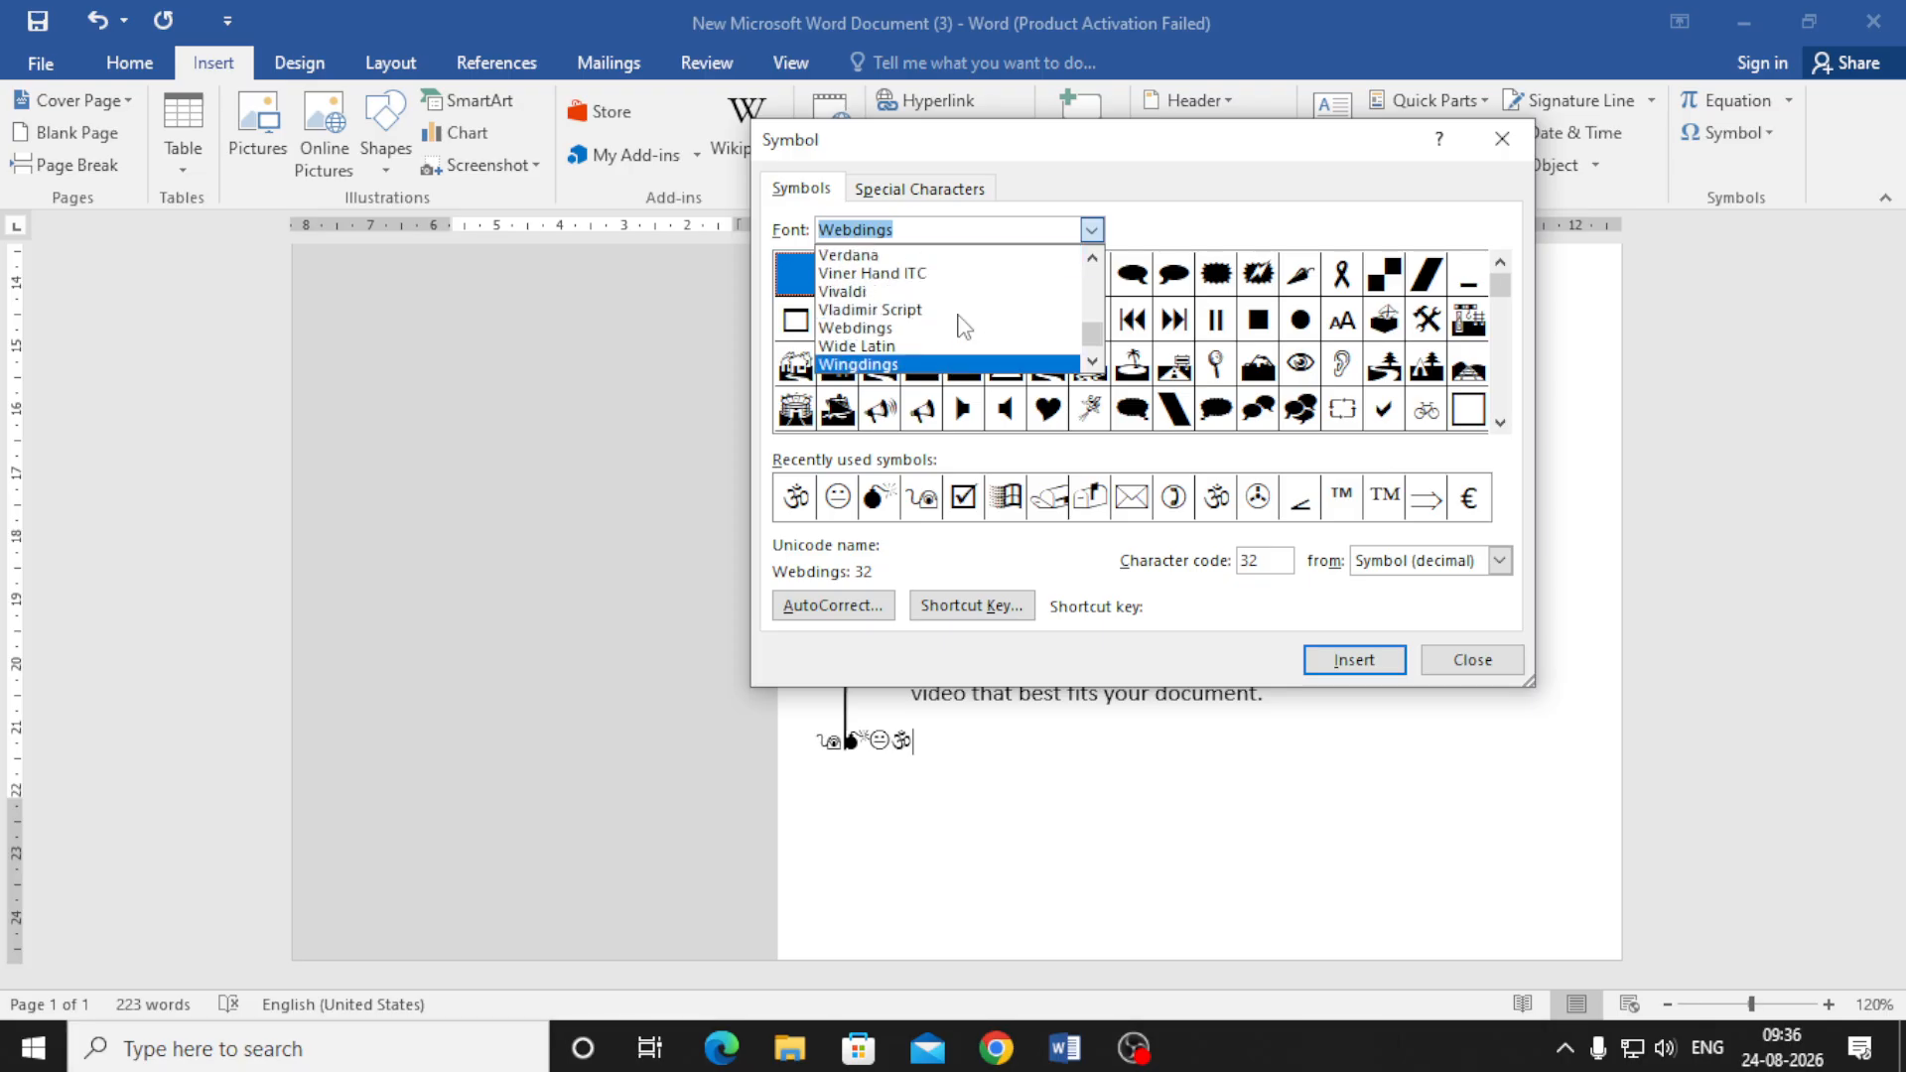
scroll(961, 326, "down", 3)
scroll(961, 323, "up", 1)
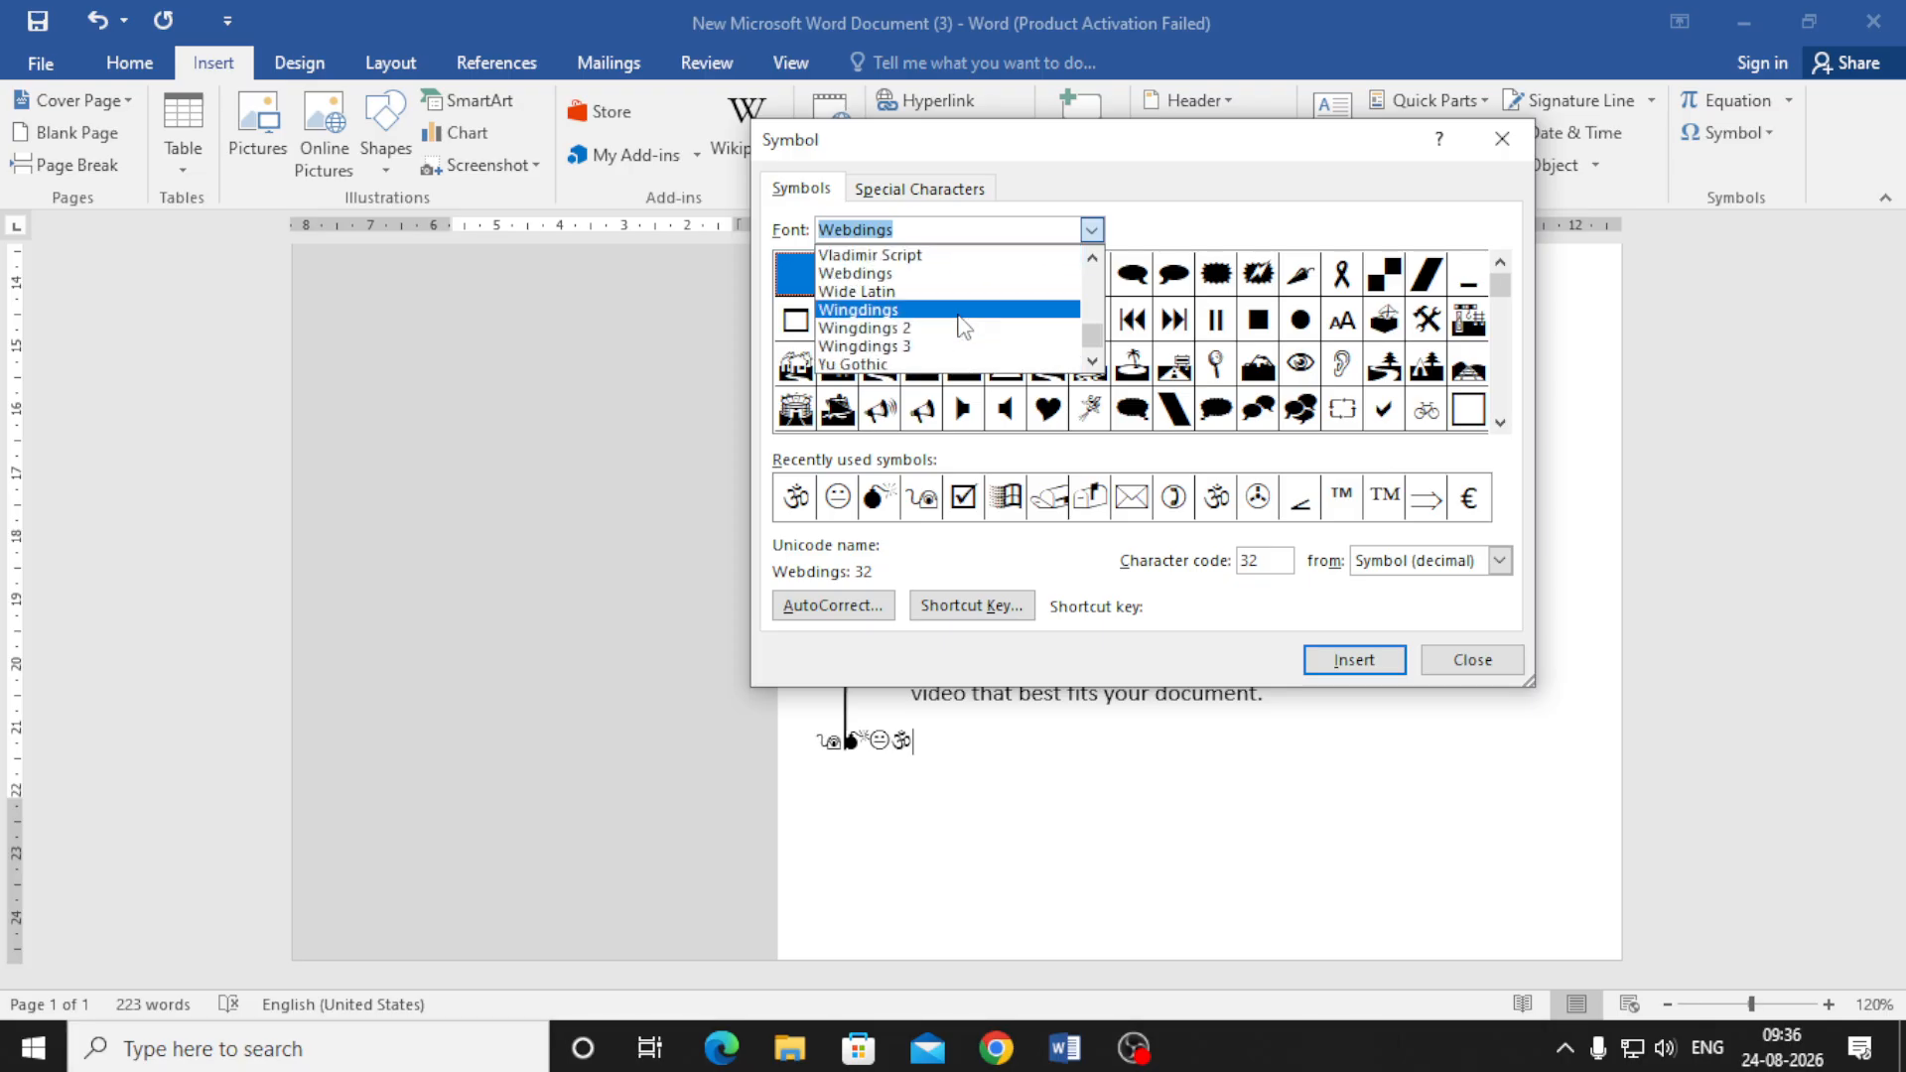
left_click(887, 329)
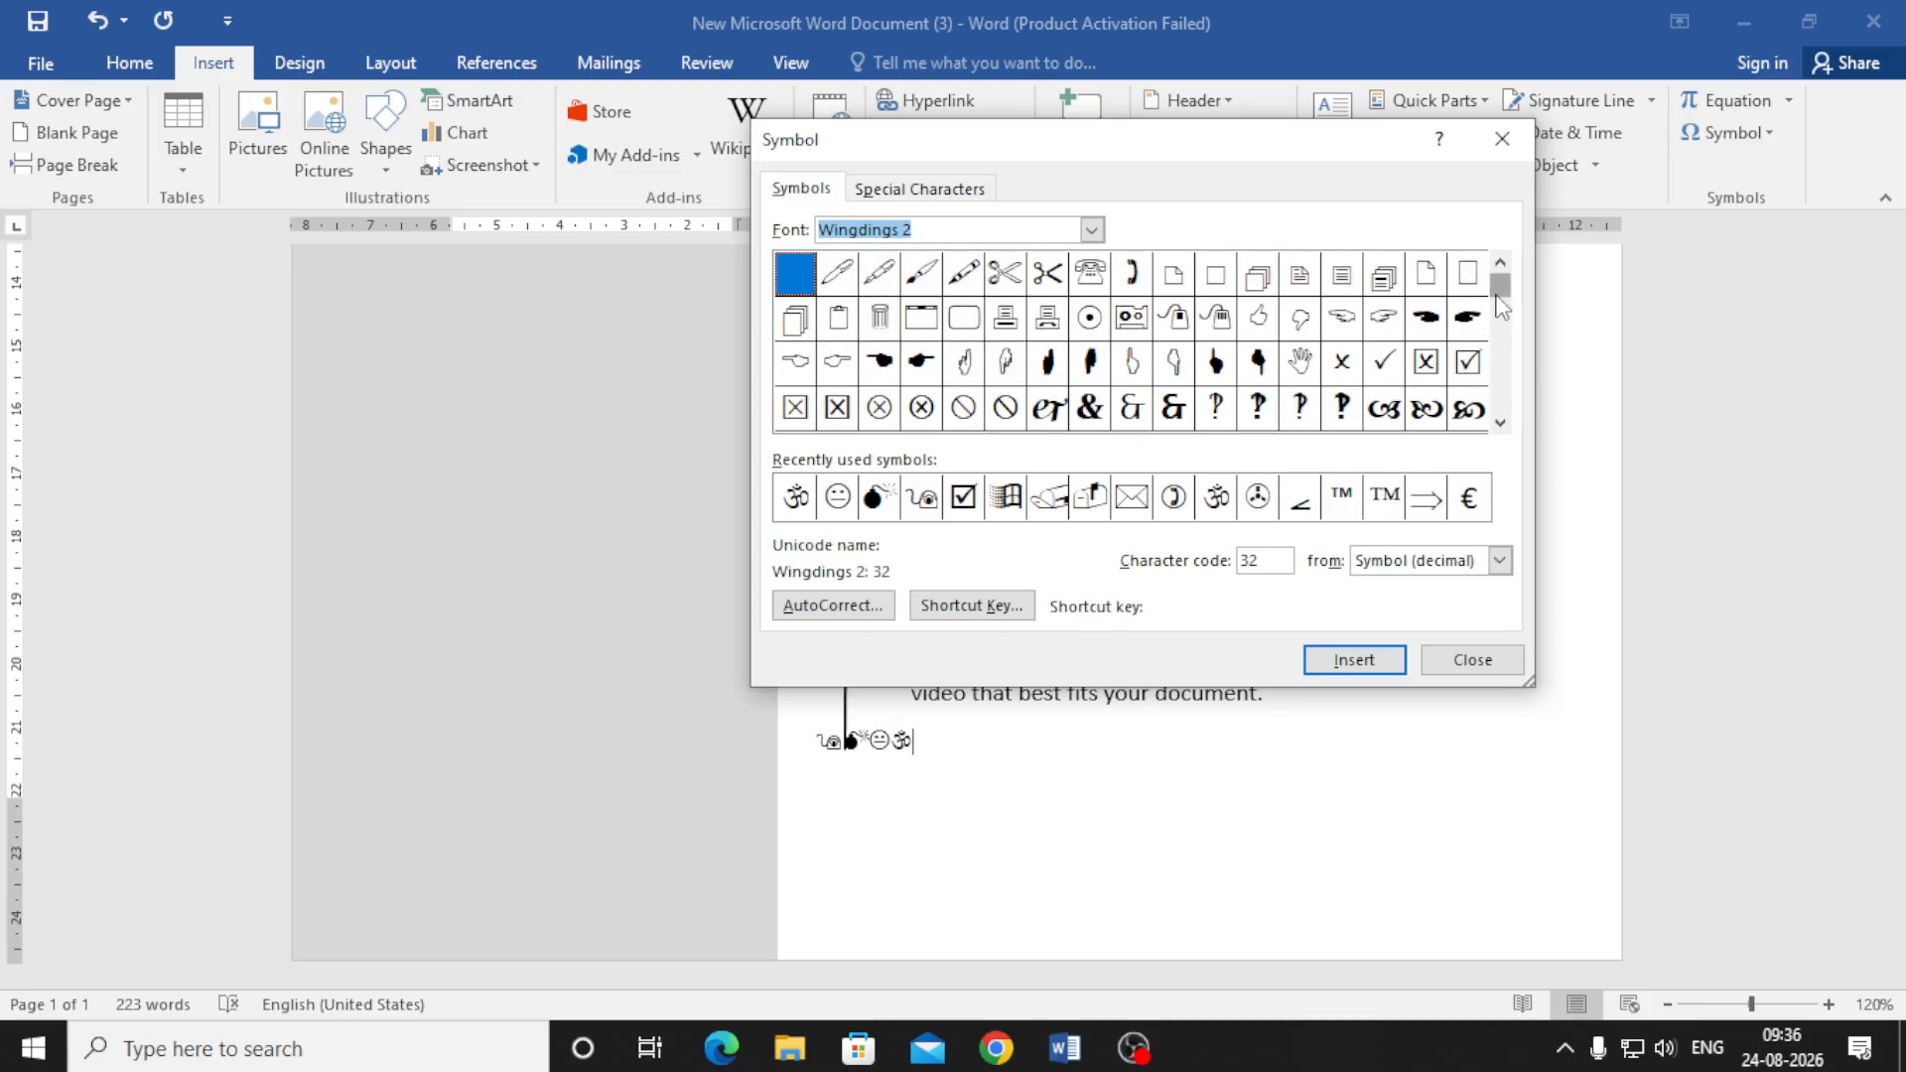
left_click_drag(1499, 298, 1506, 371)
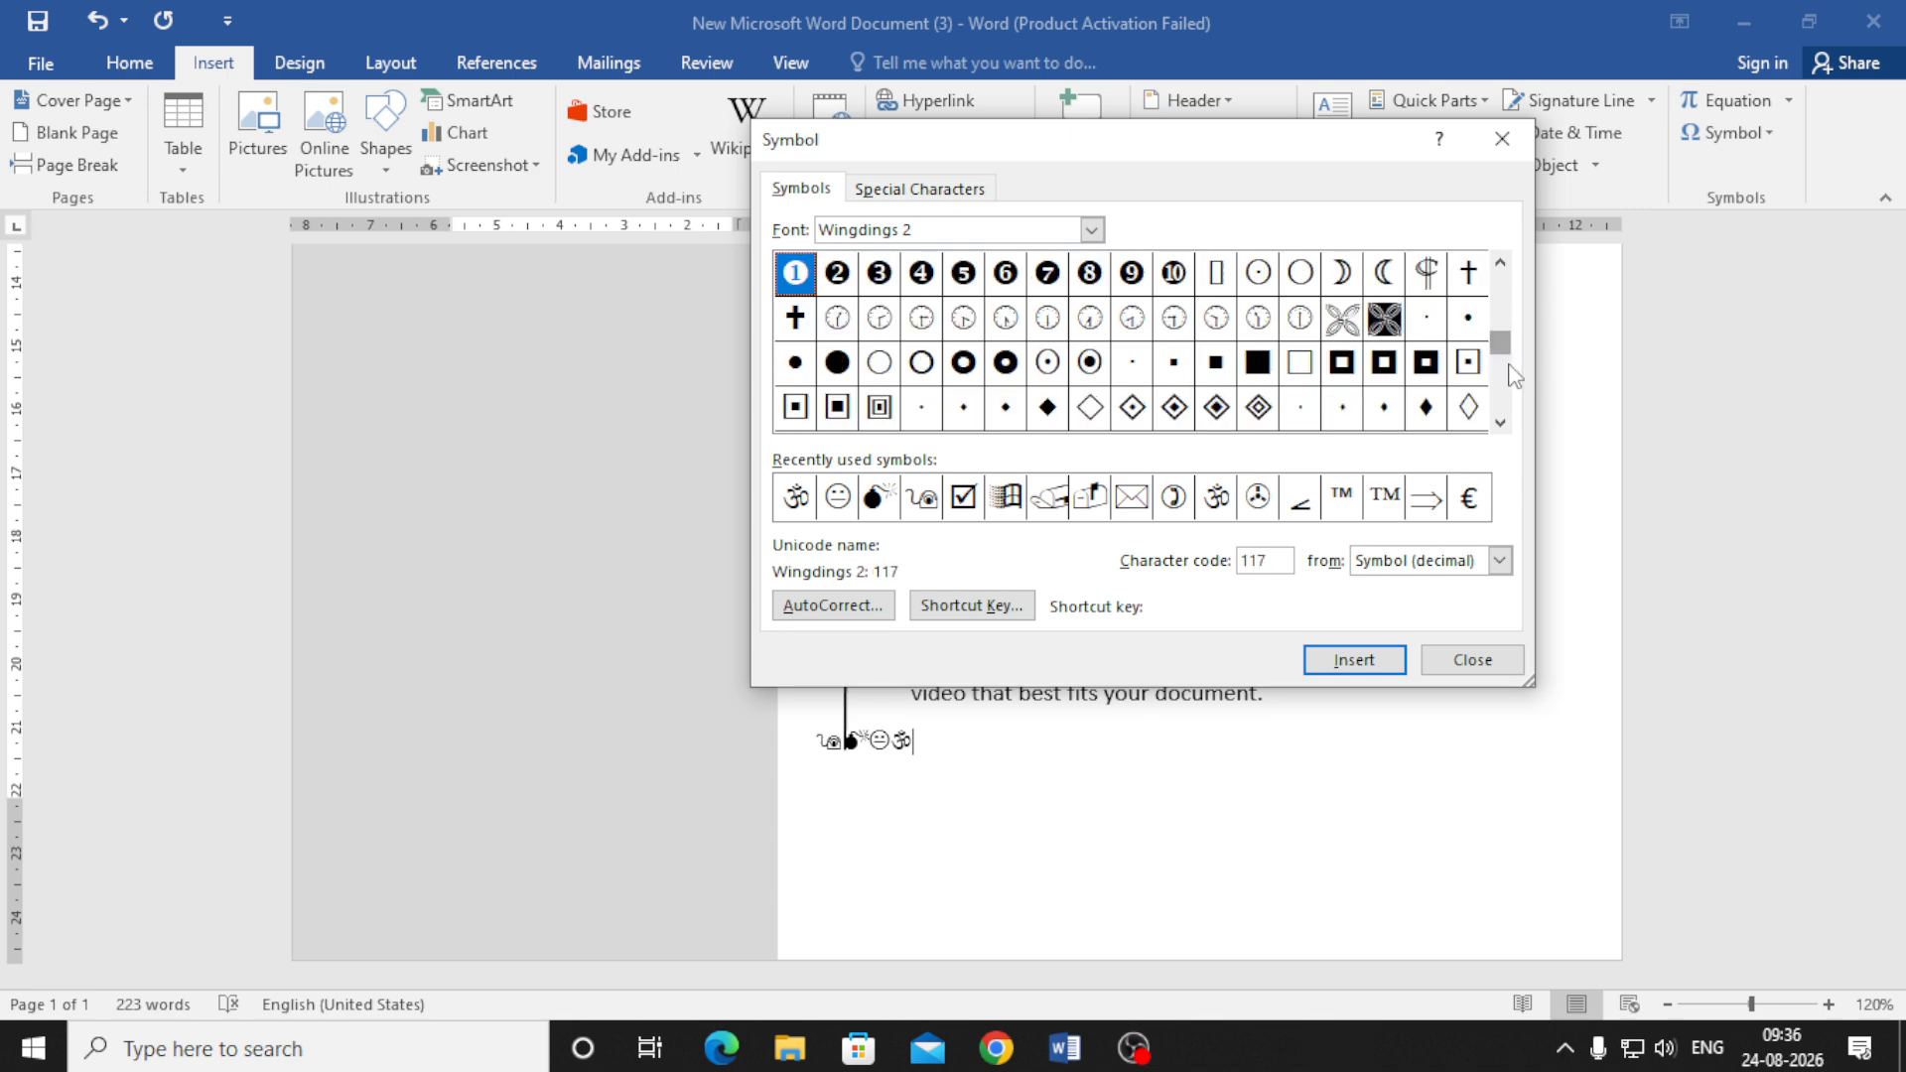
left_click(1472, 660)
- Create a new blank document and fill it with sample paragraphs using =rand(50)
left_click(302, 72)
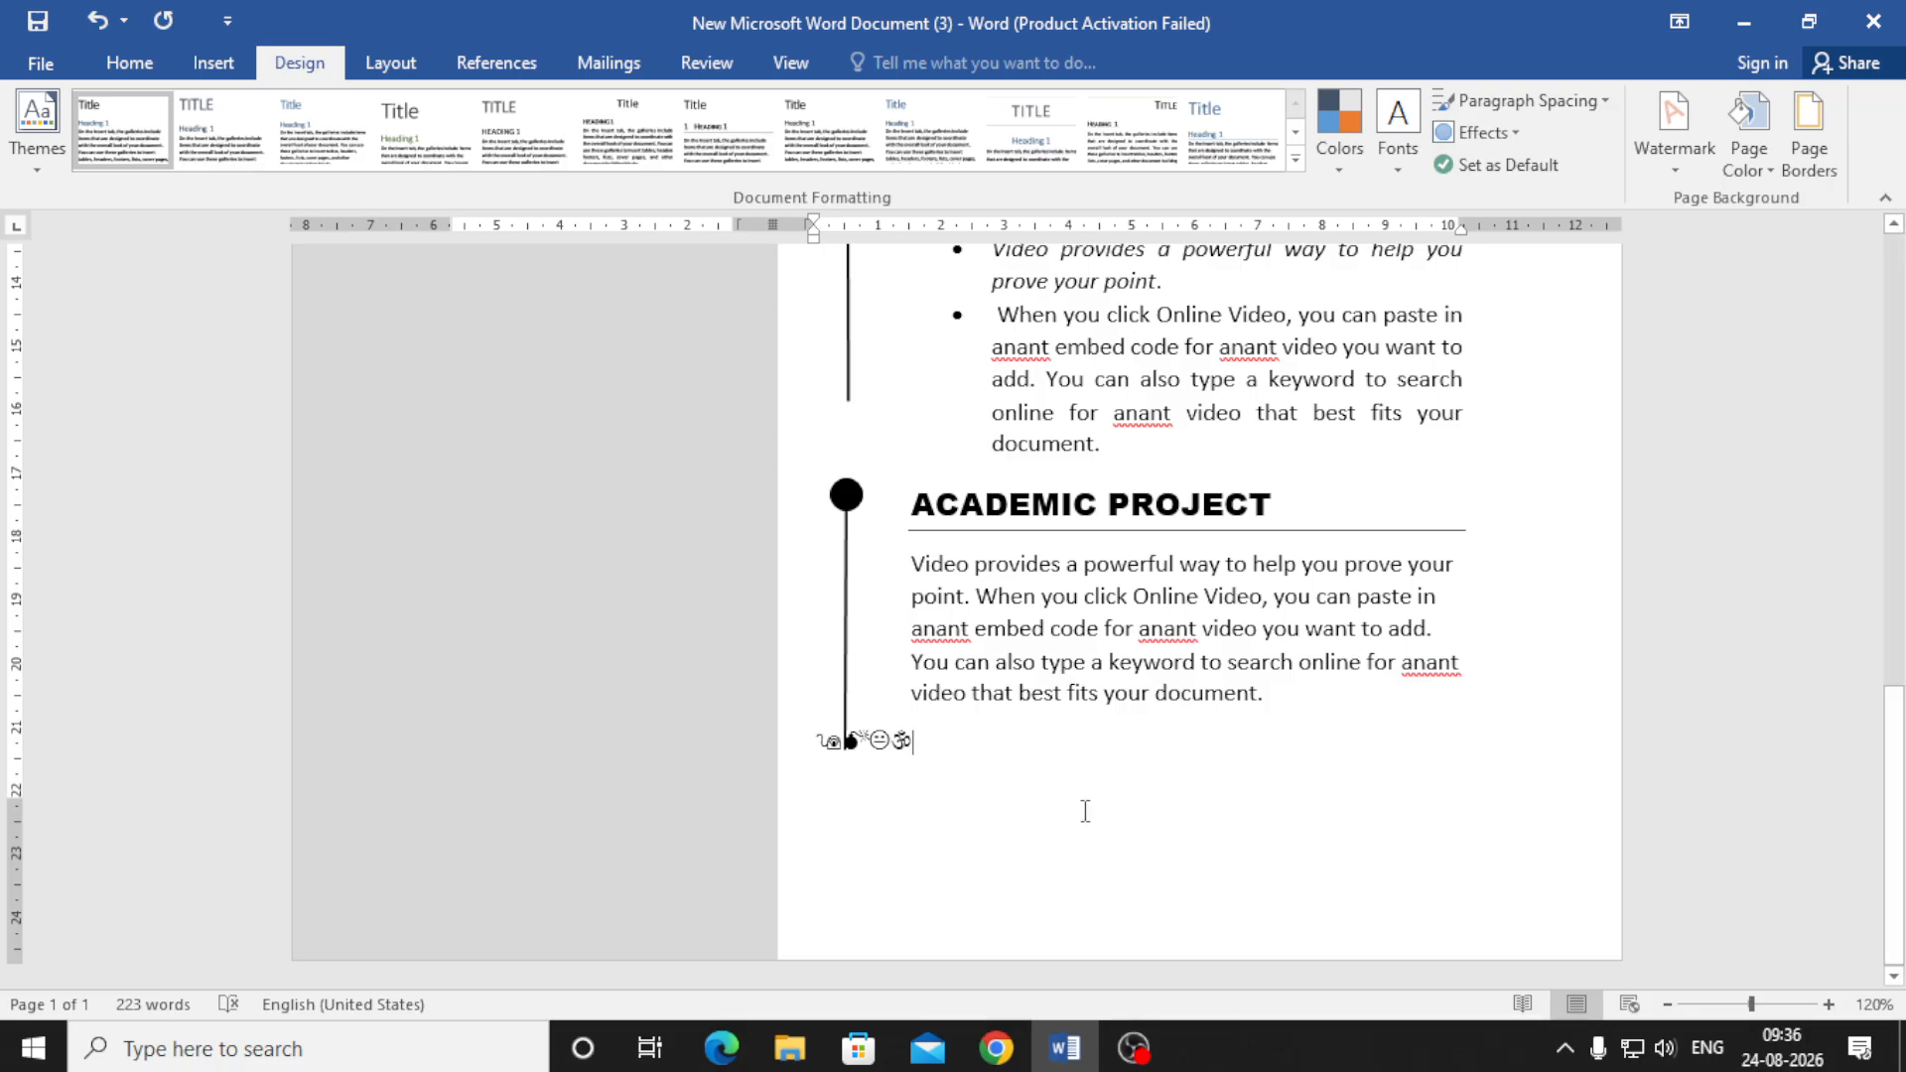
key("ctrl+n")
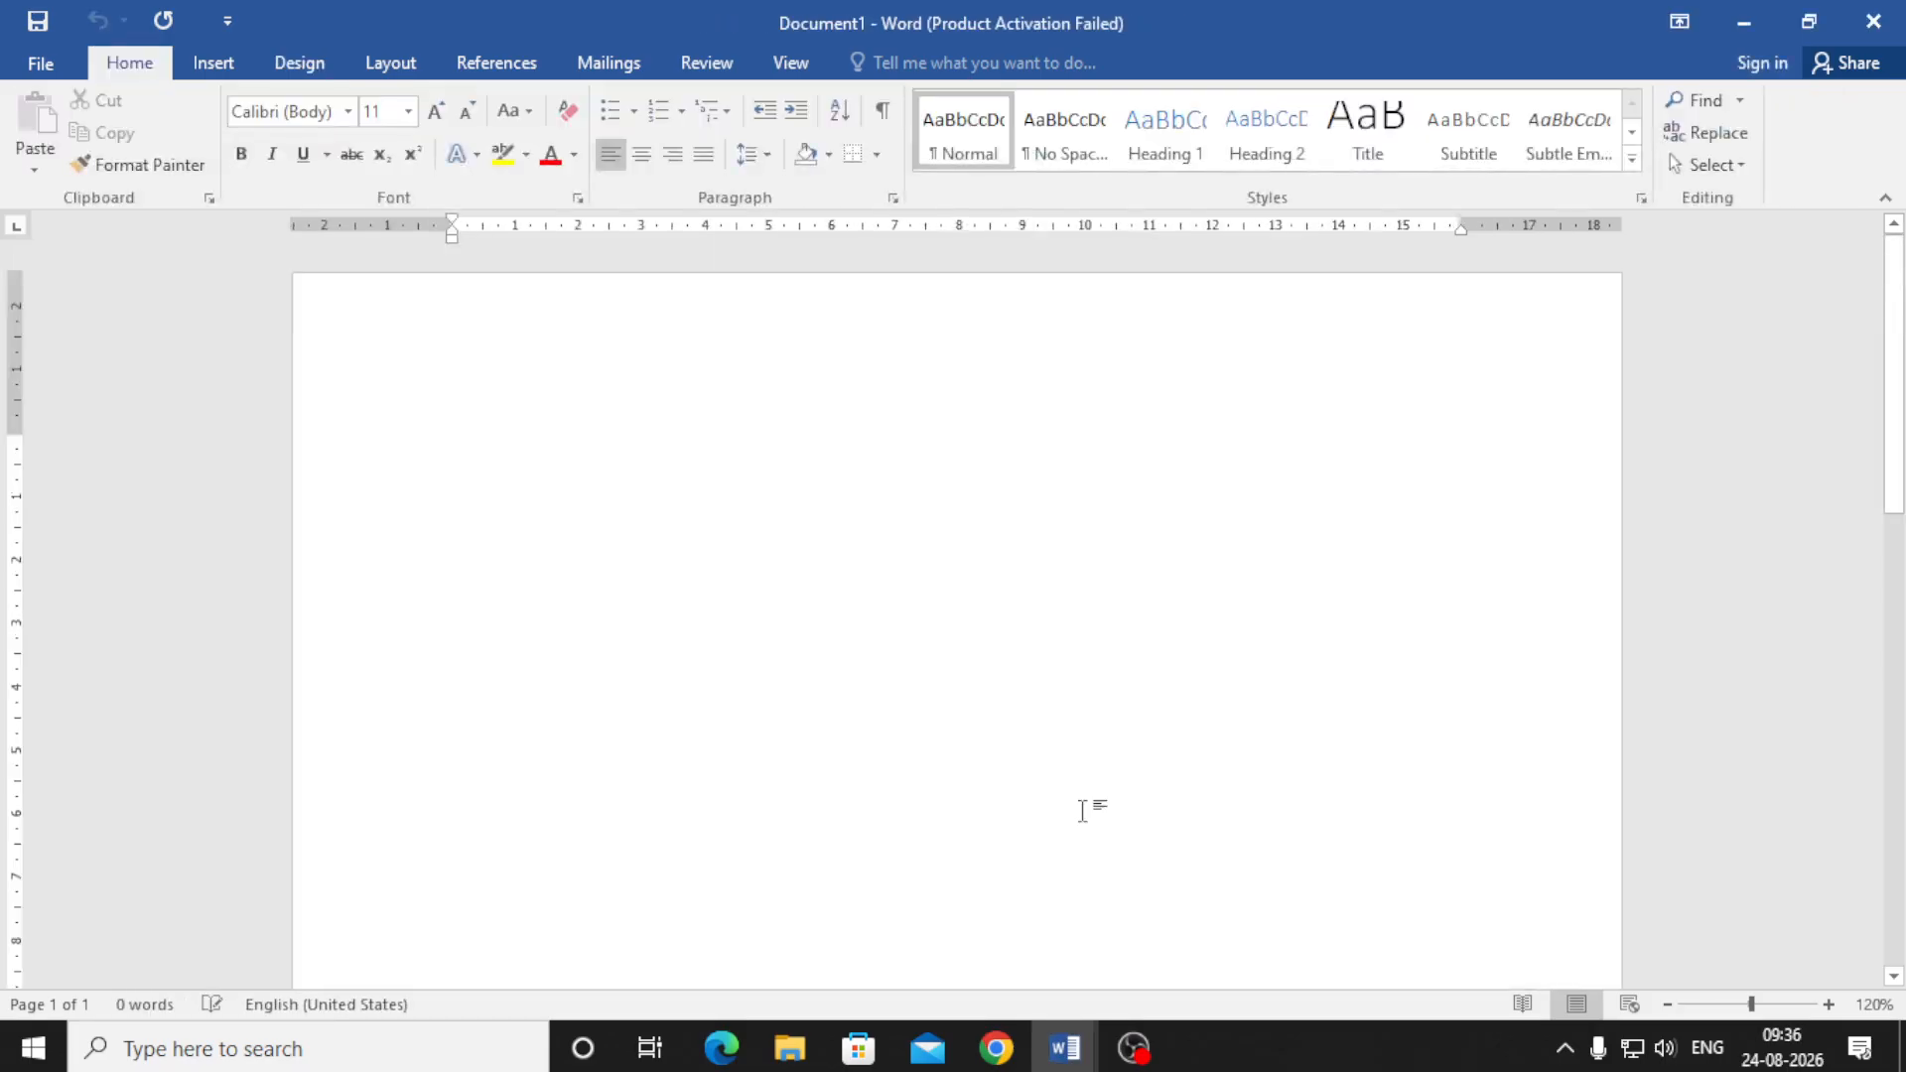
type("=ra")
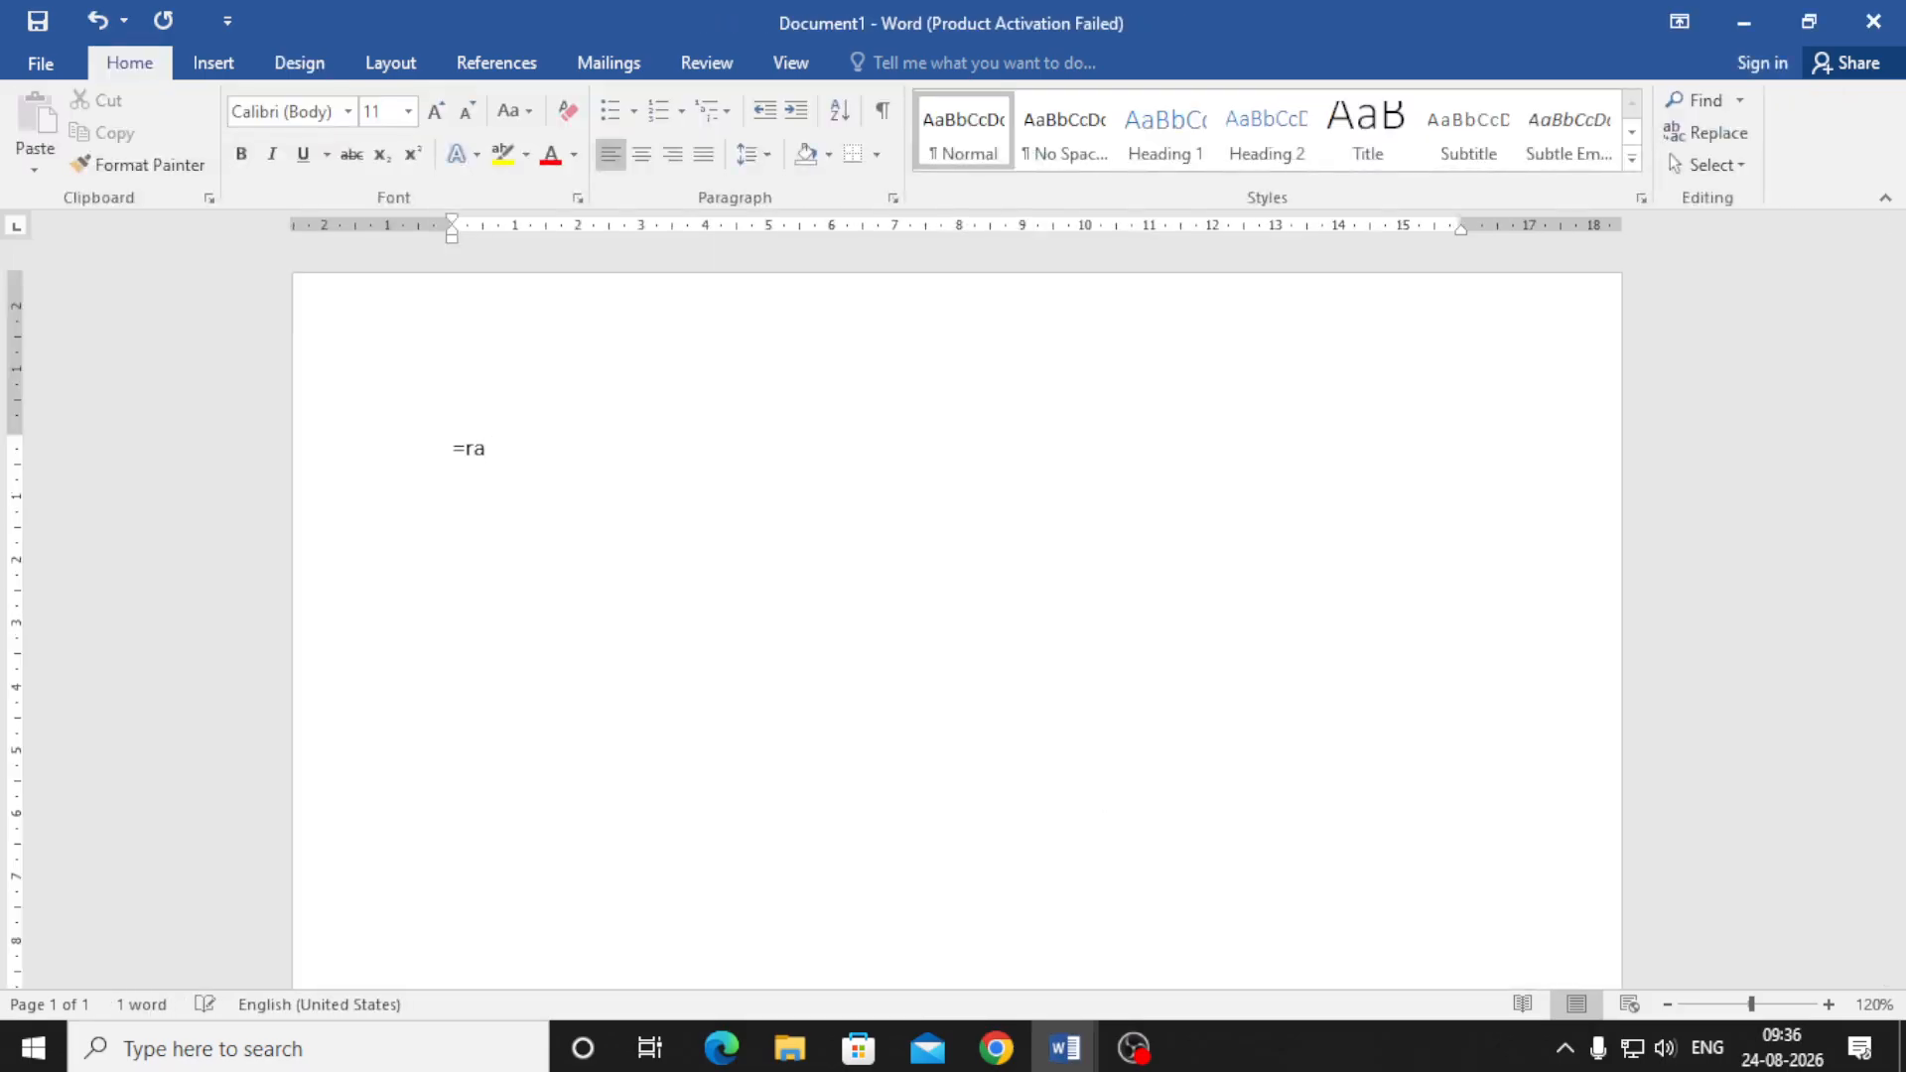
type("nd(50)")
key("Return")
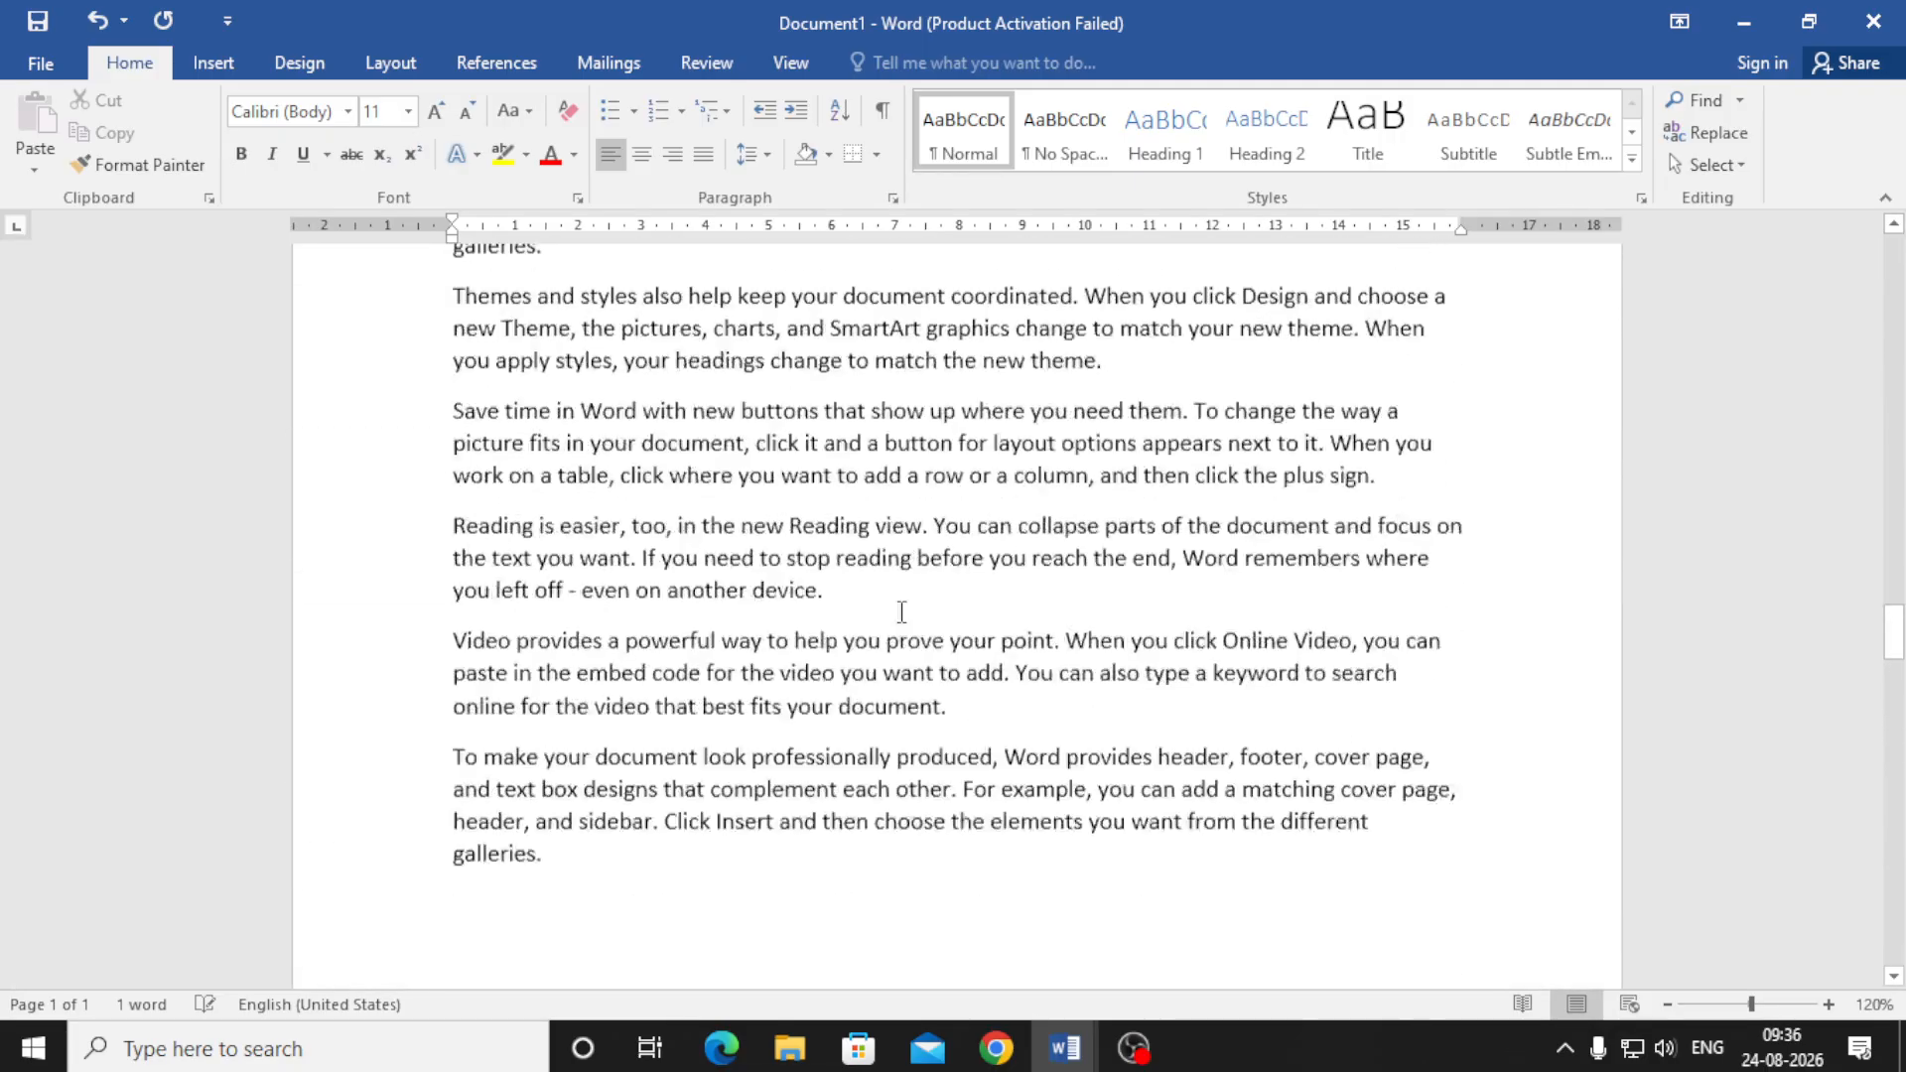
- Try several document style sets on the sample text and apply the one with the large blue title and blue heading
scroll(875, 551, "up", 8)
left_click_drag(1895, 505, 1903, 248)
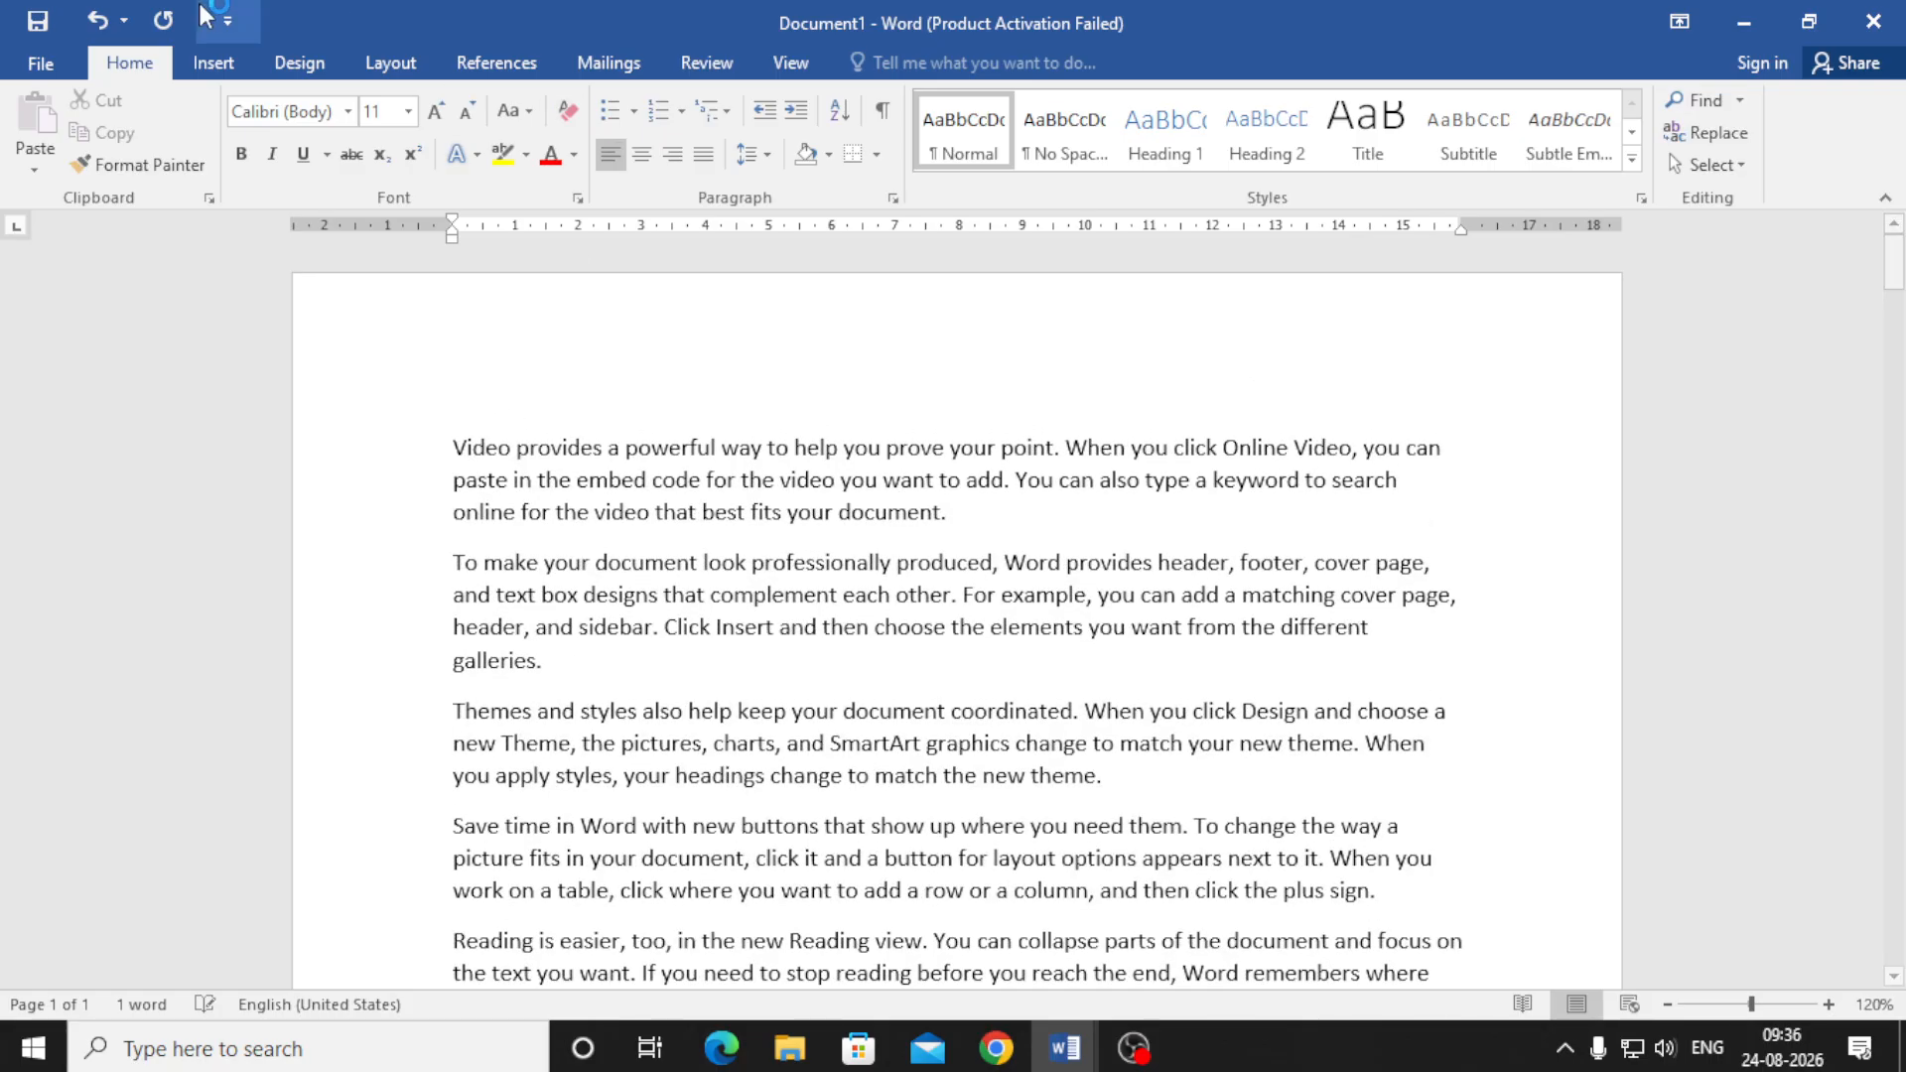
left_click(431, 445)
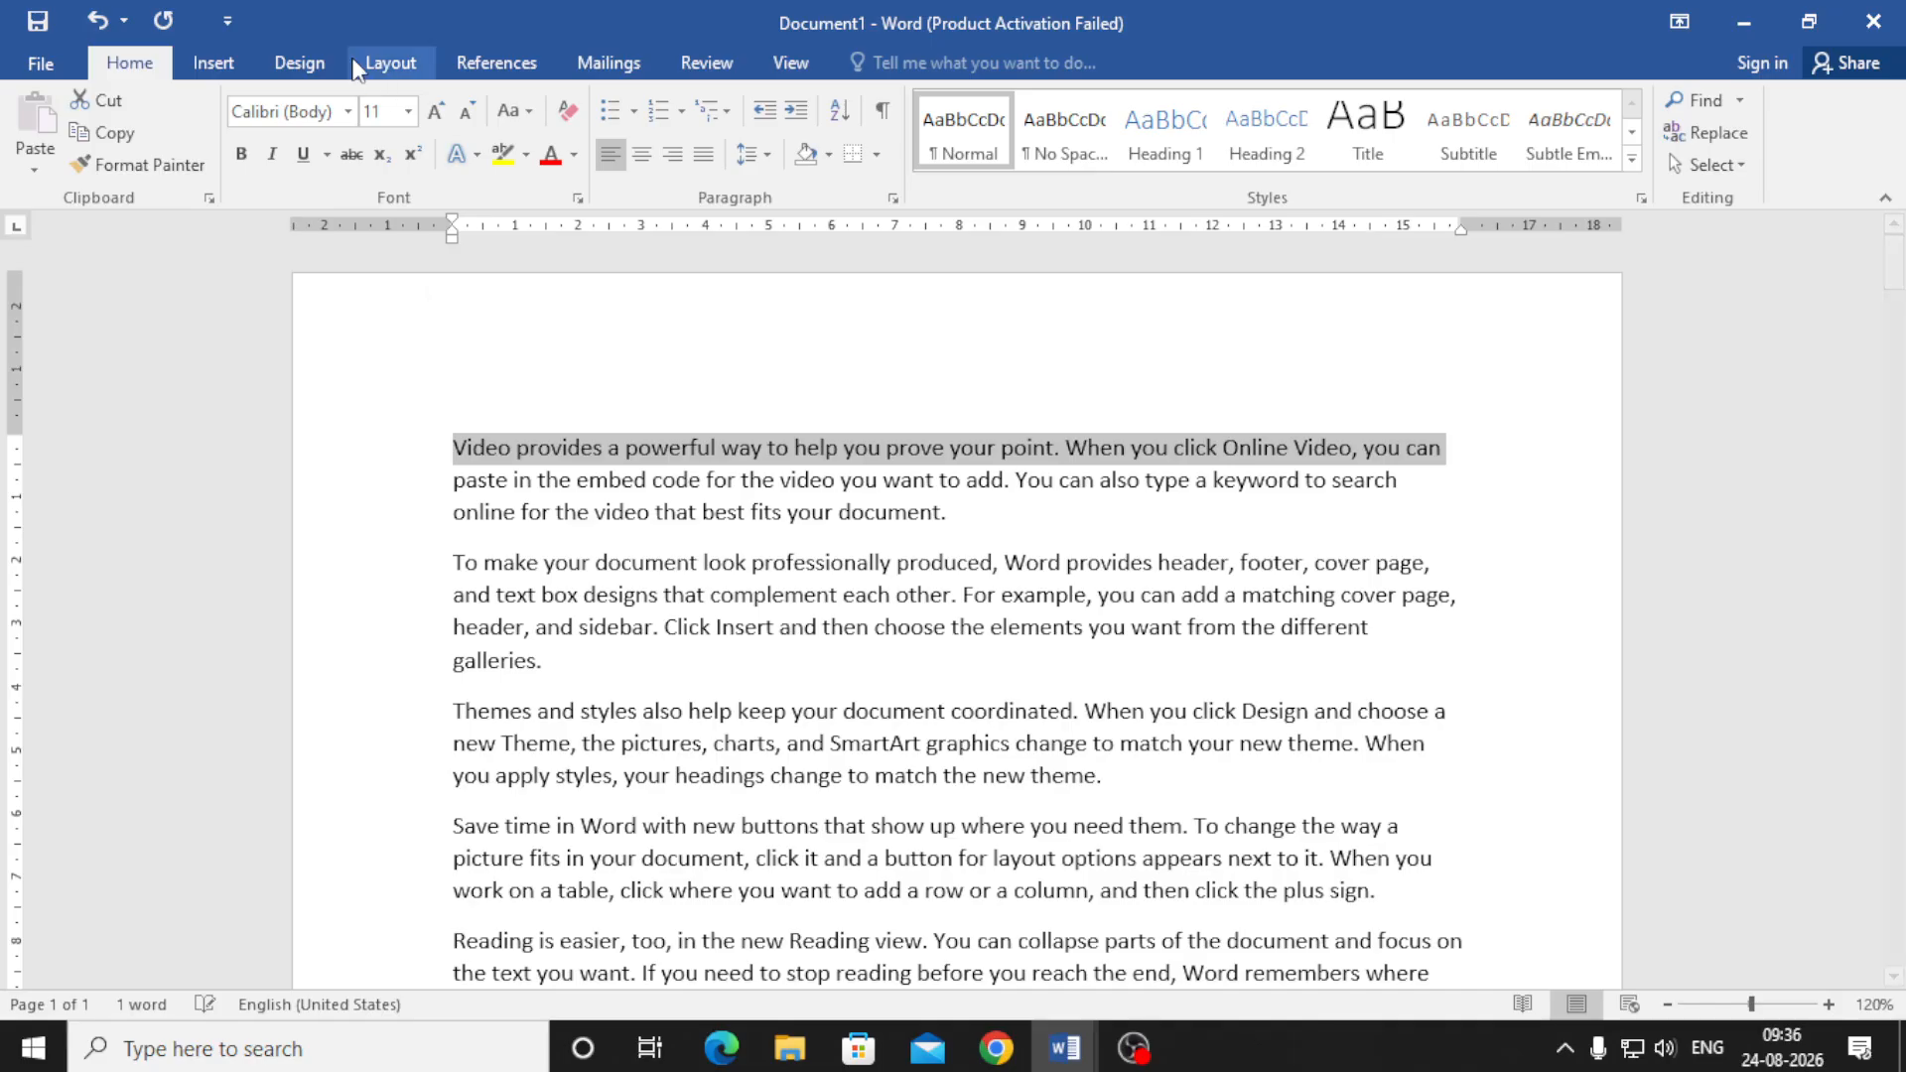
left_click(455, 447)
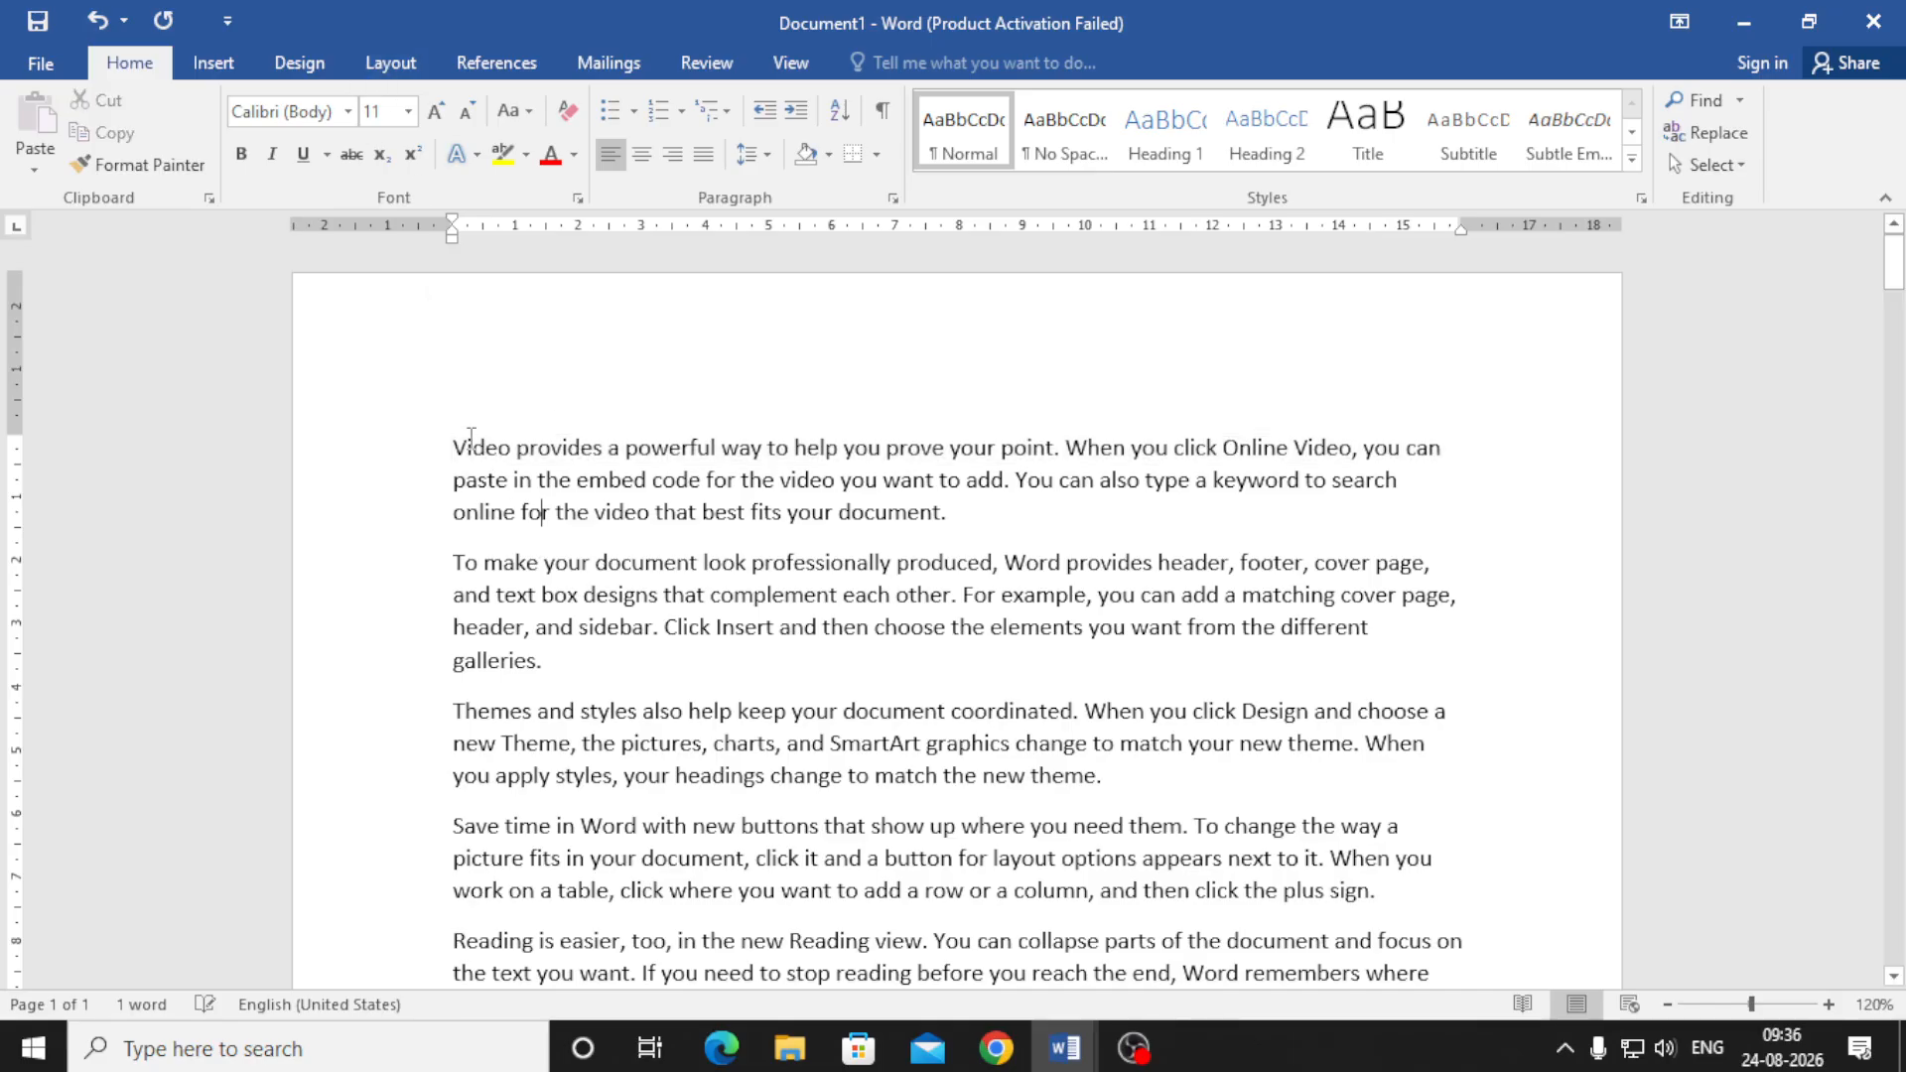
left_click(315, 60)
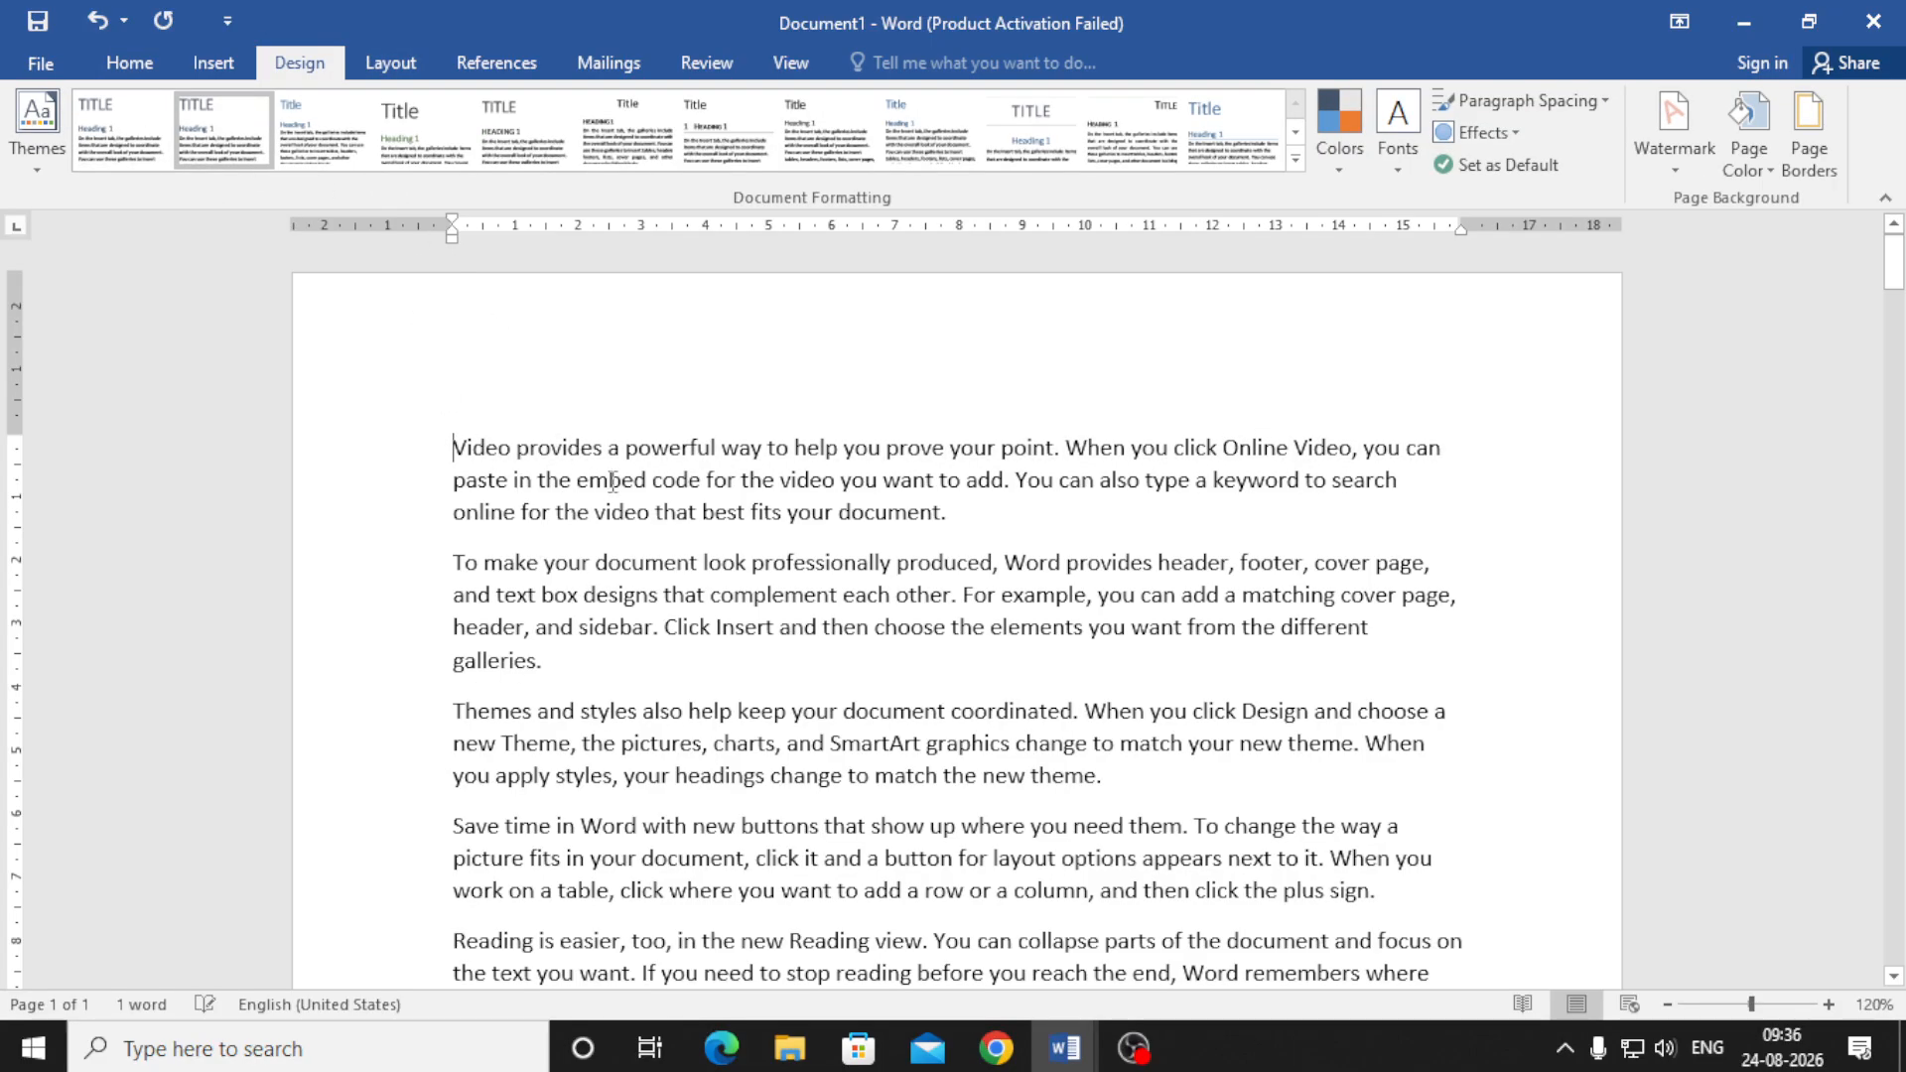
left_click(318, 134)
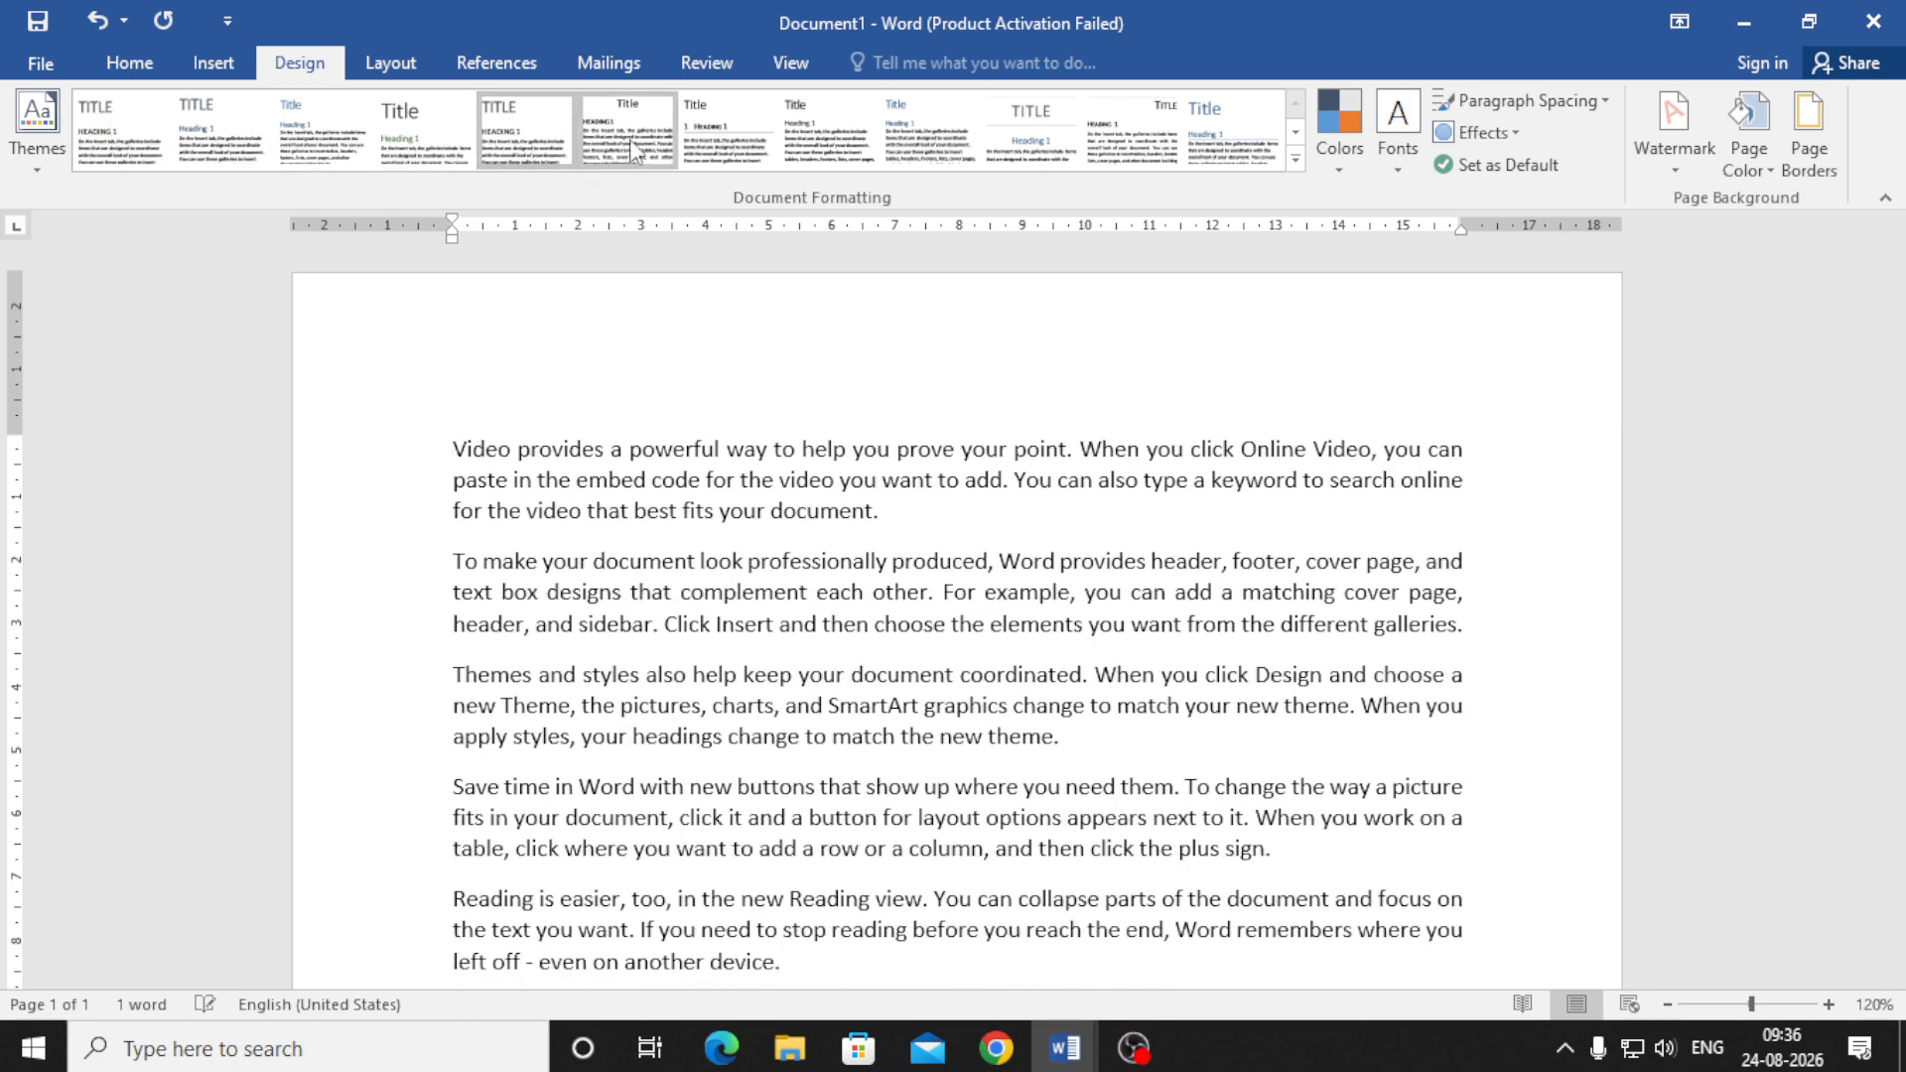
left_click(629, 139)
left_click(802, 133)
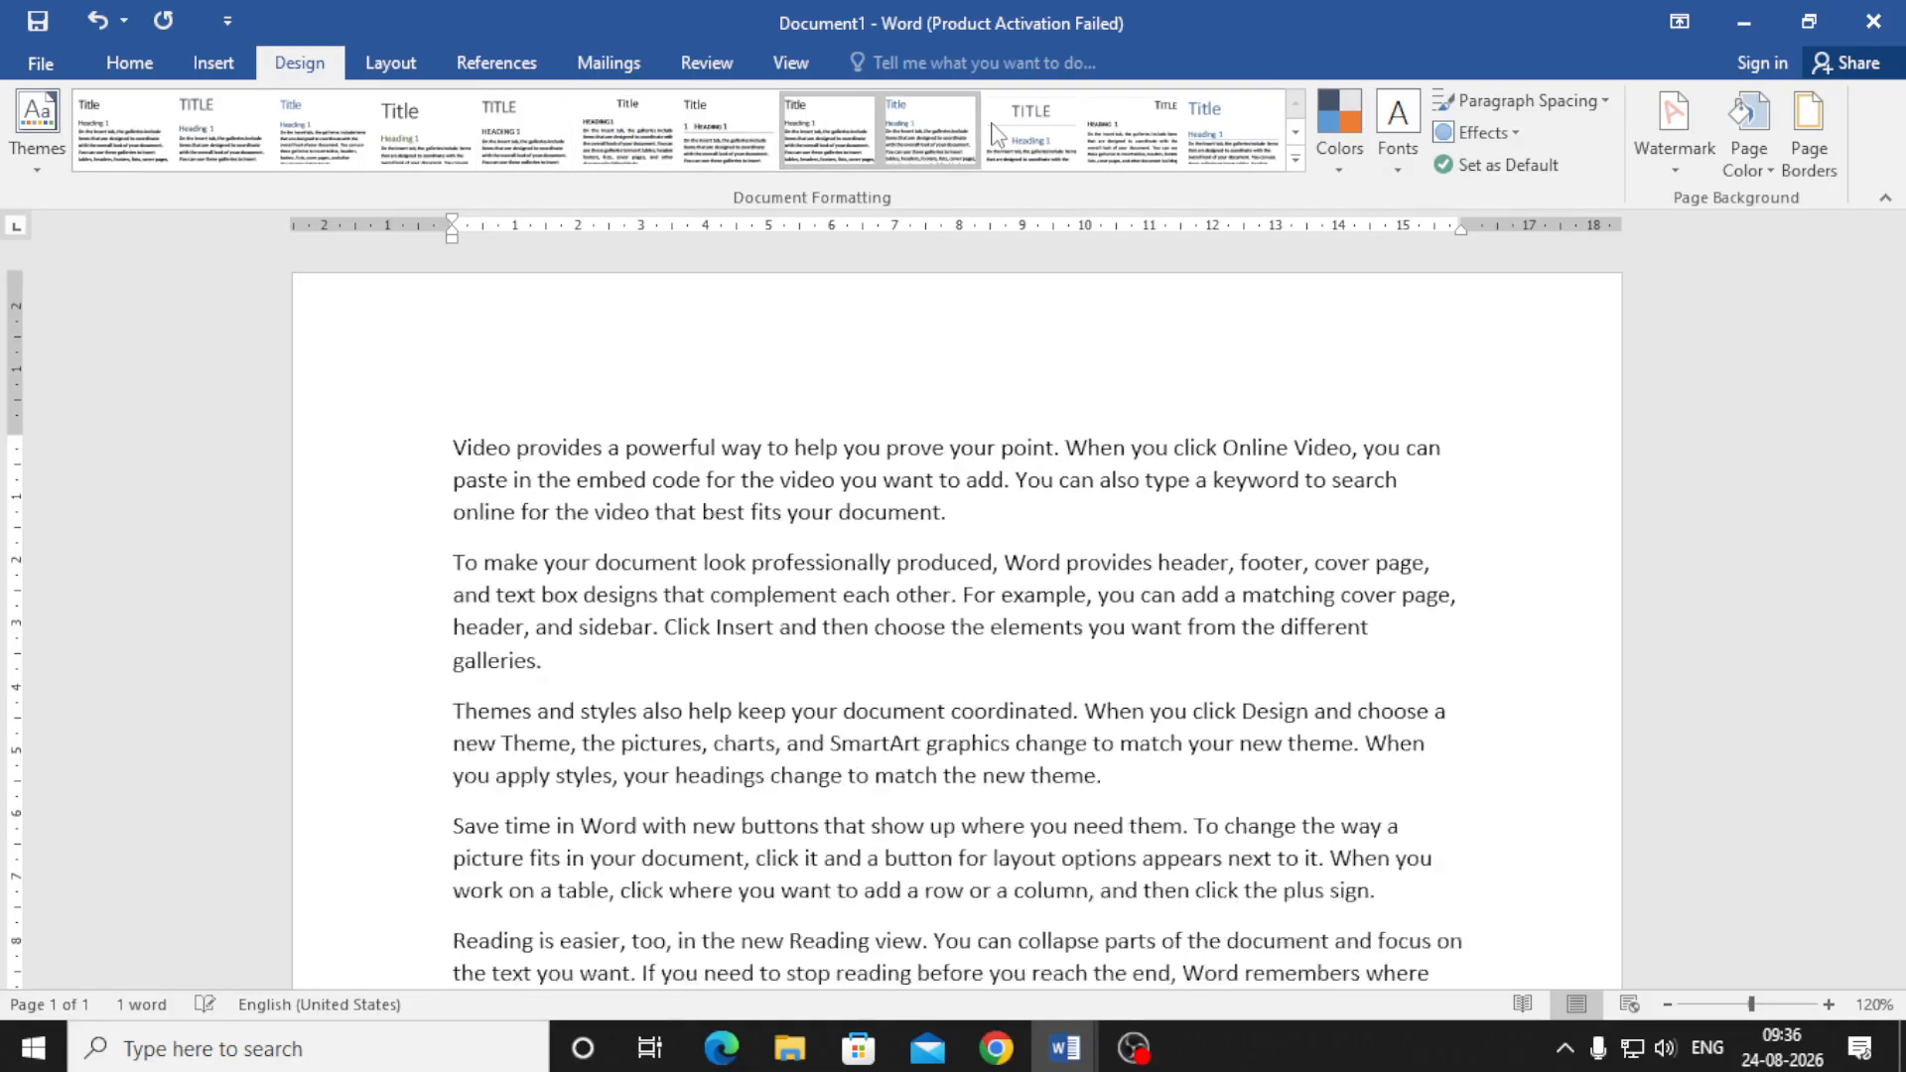
left_click(1028, 135)
left_click(1236, 134)
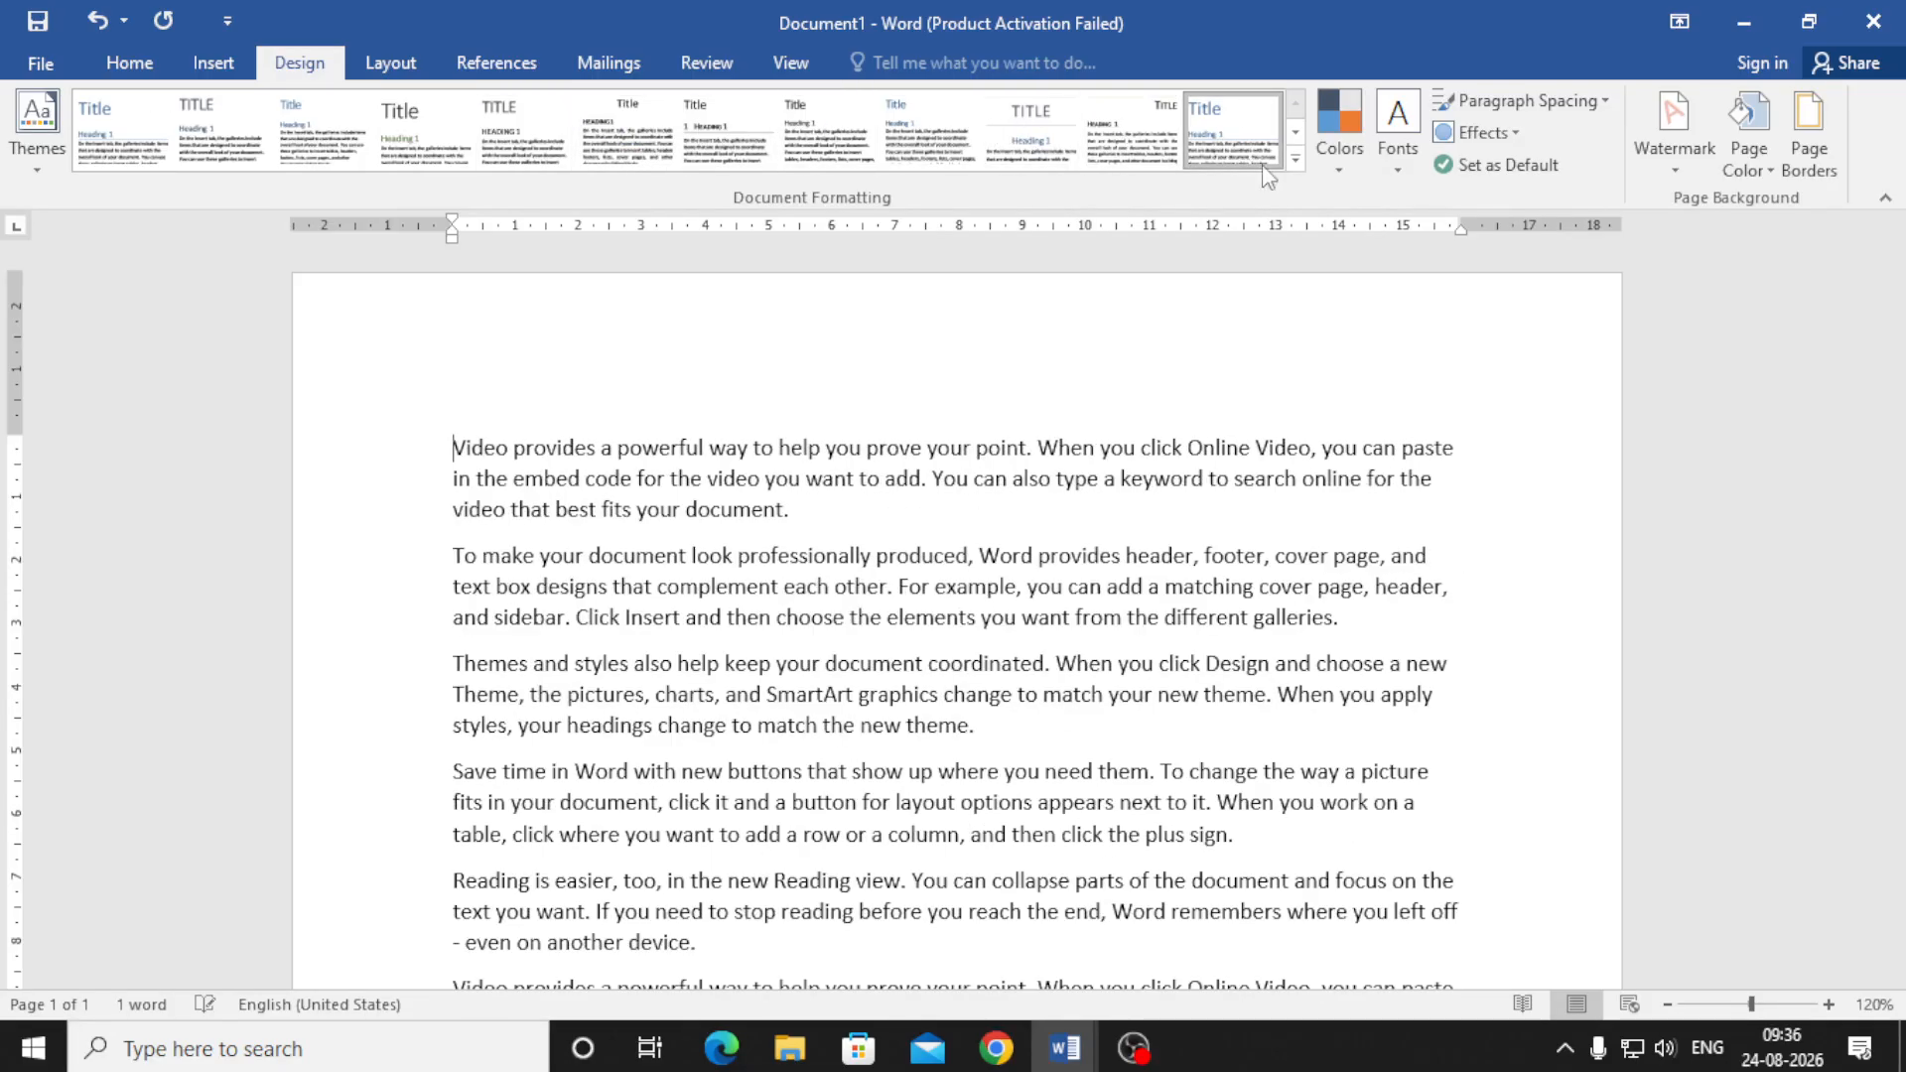
left_click(1295, 158)
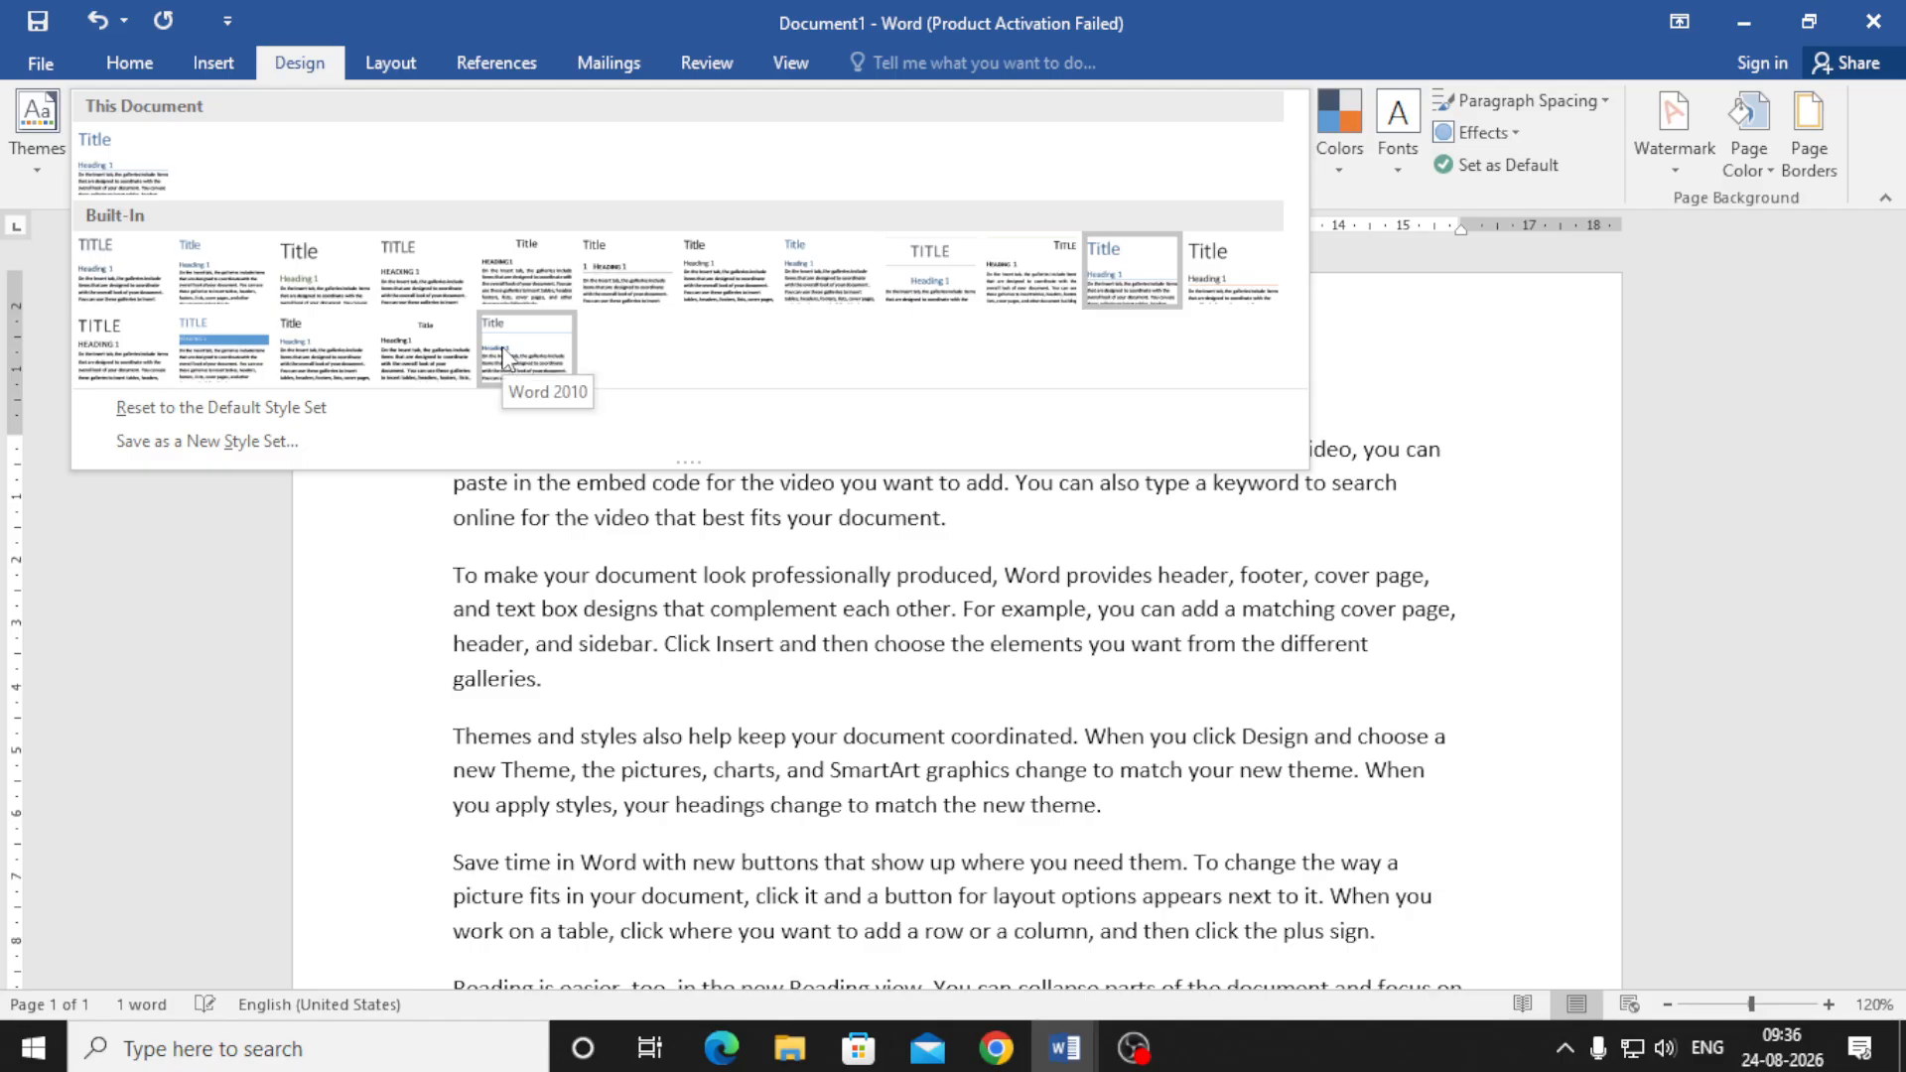
left_click(720, 729)
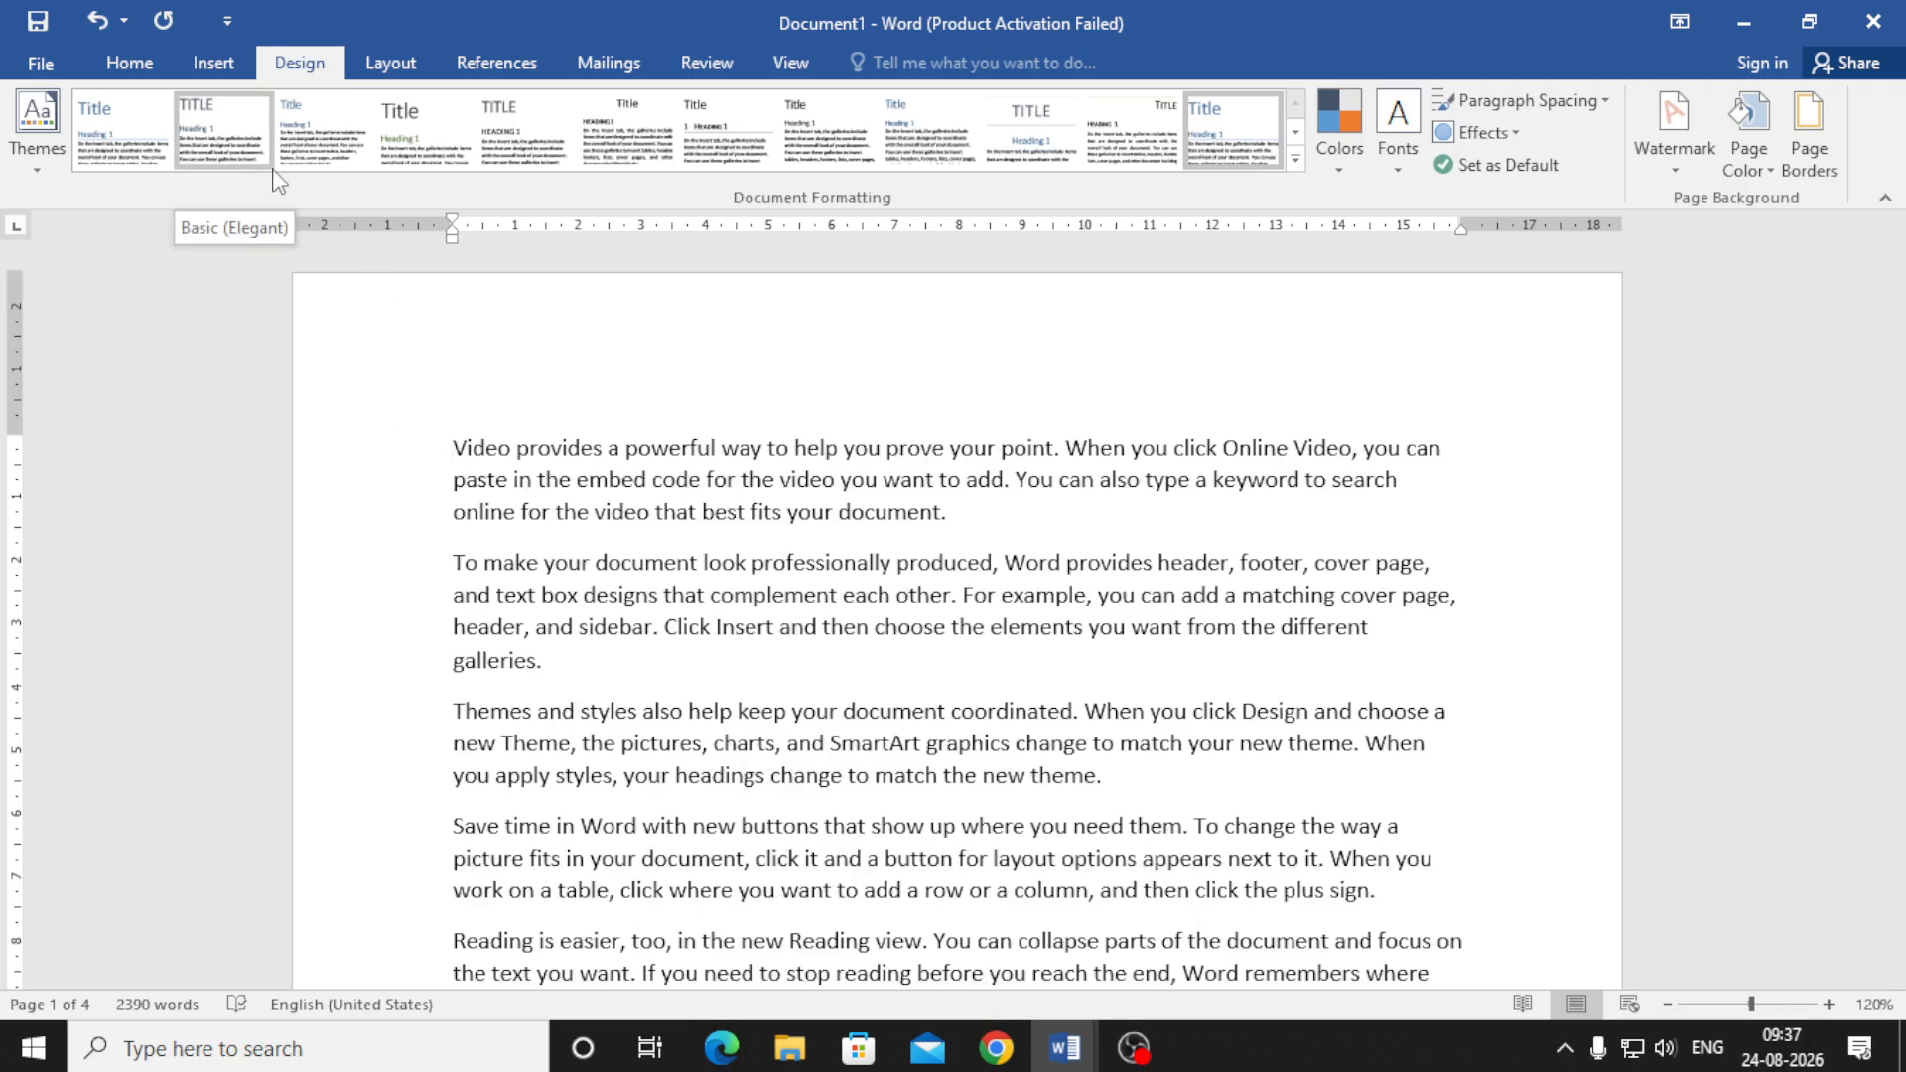
- Select all of the document's text and preview the Agency FB font on it without applying it
left_click(129, 62)
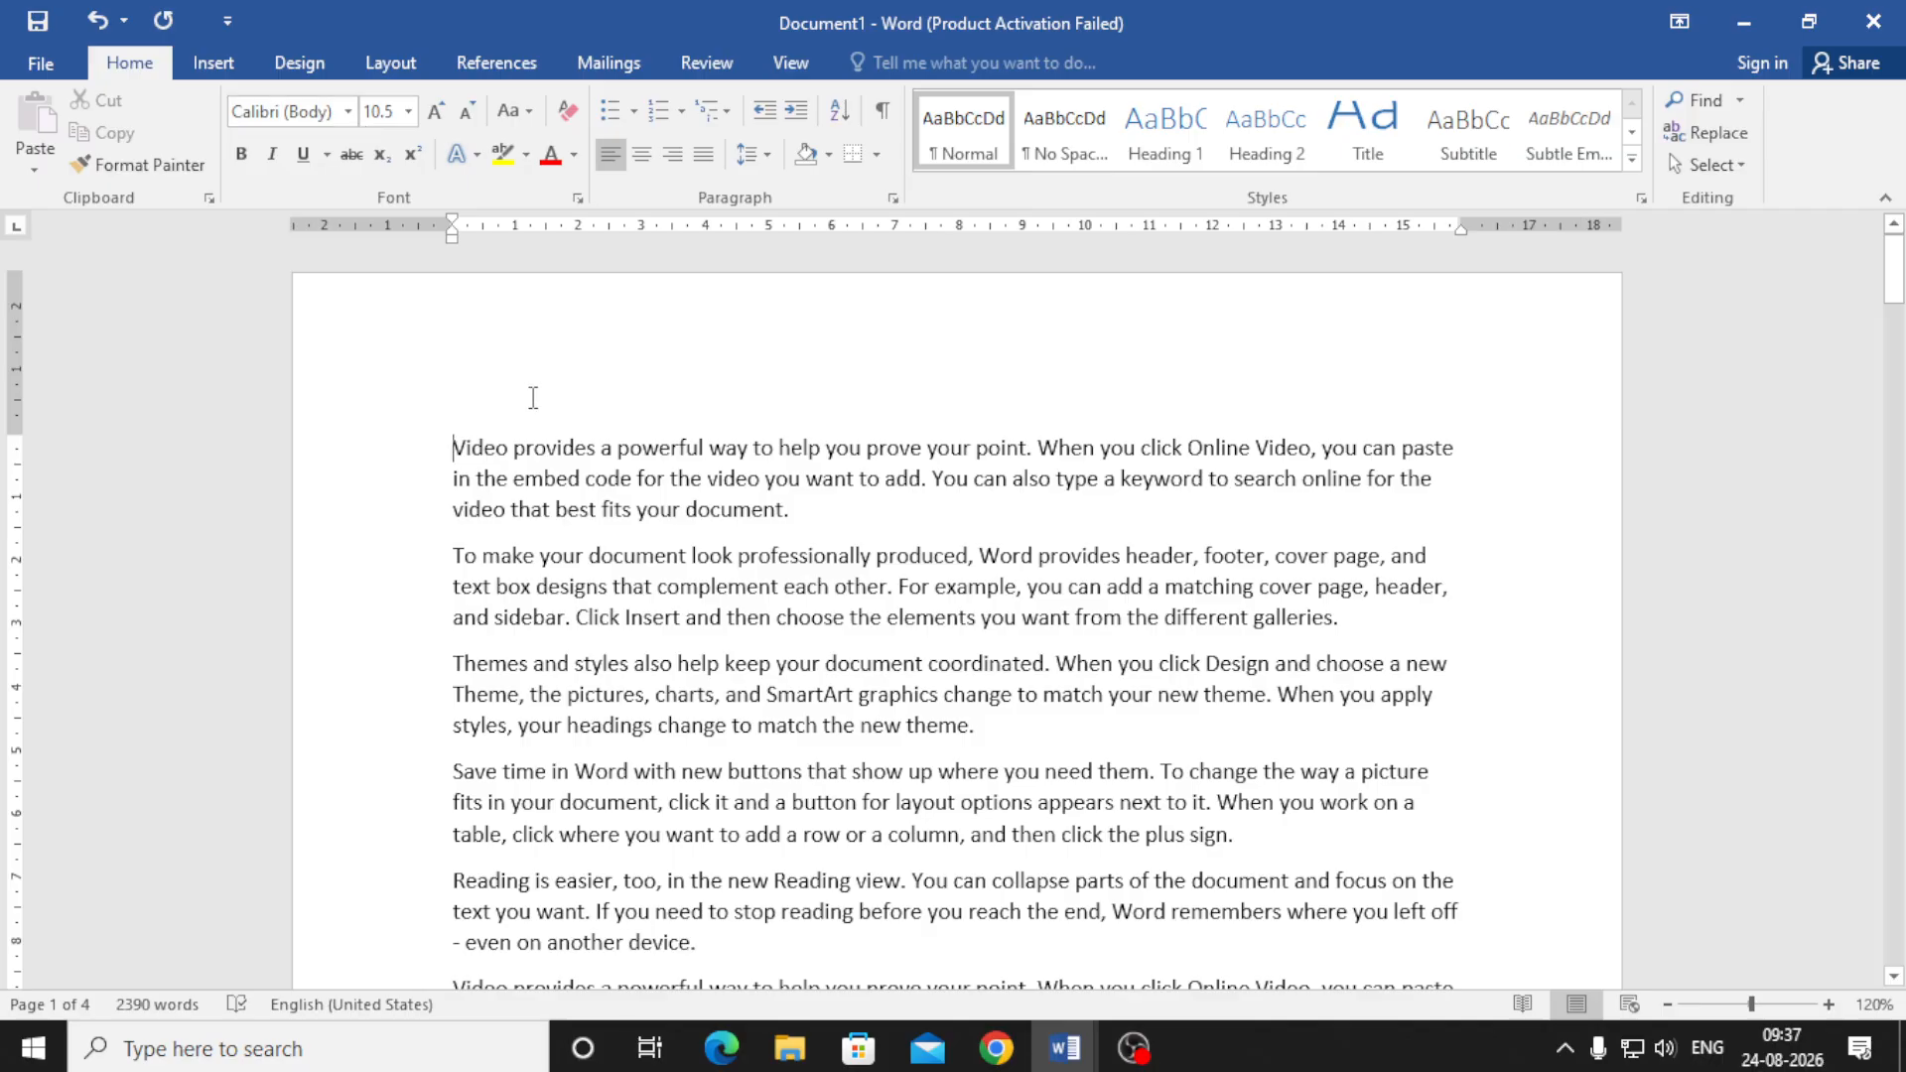
key("ctrl+a")
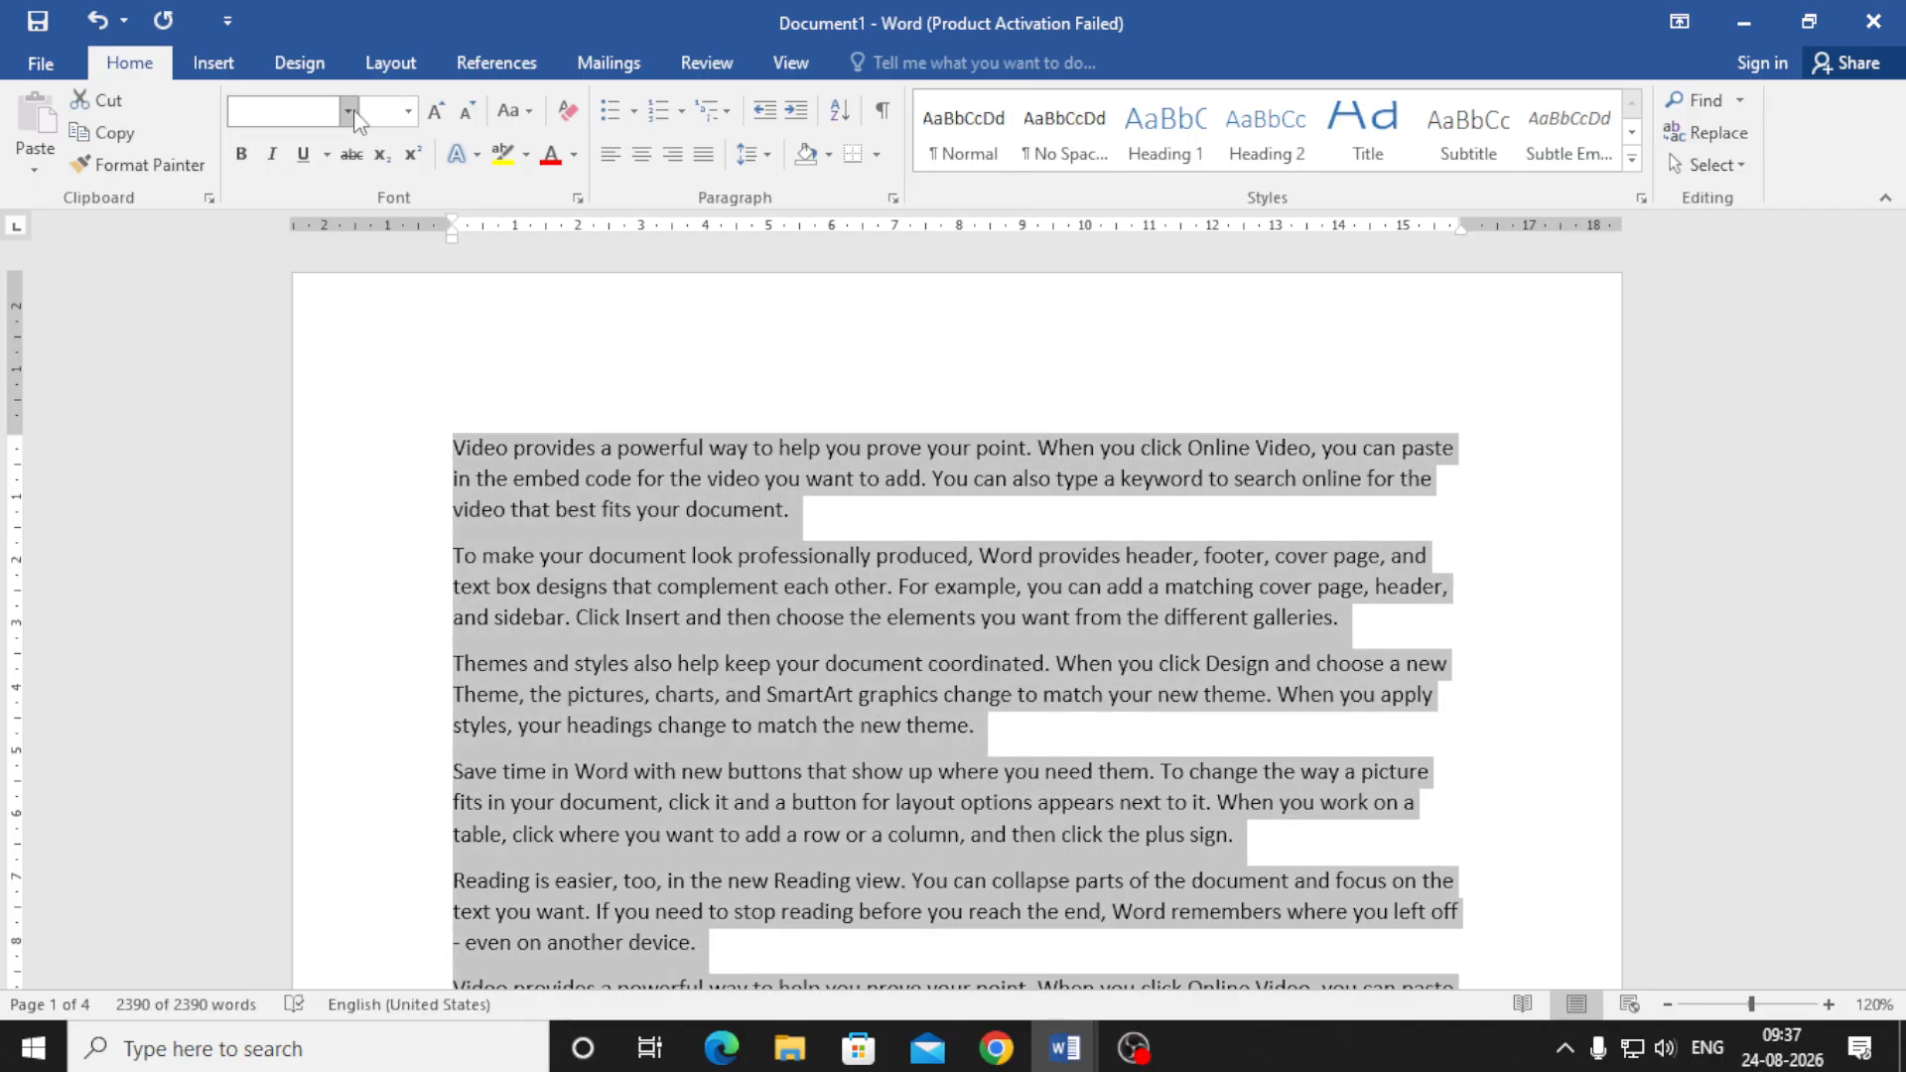
left_click(349, 112)
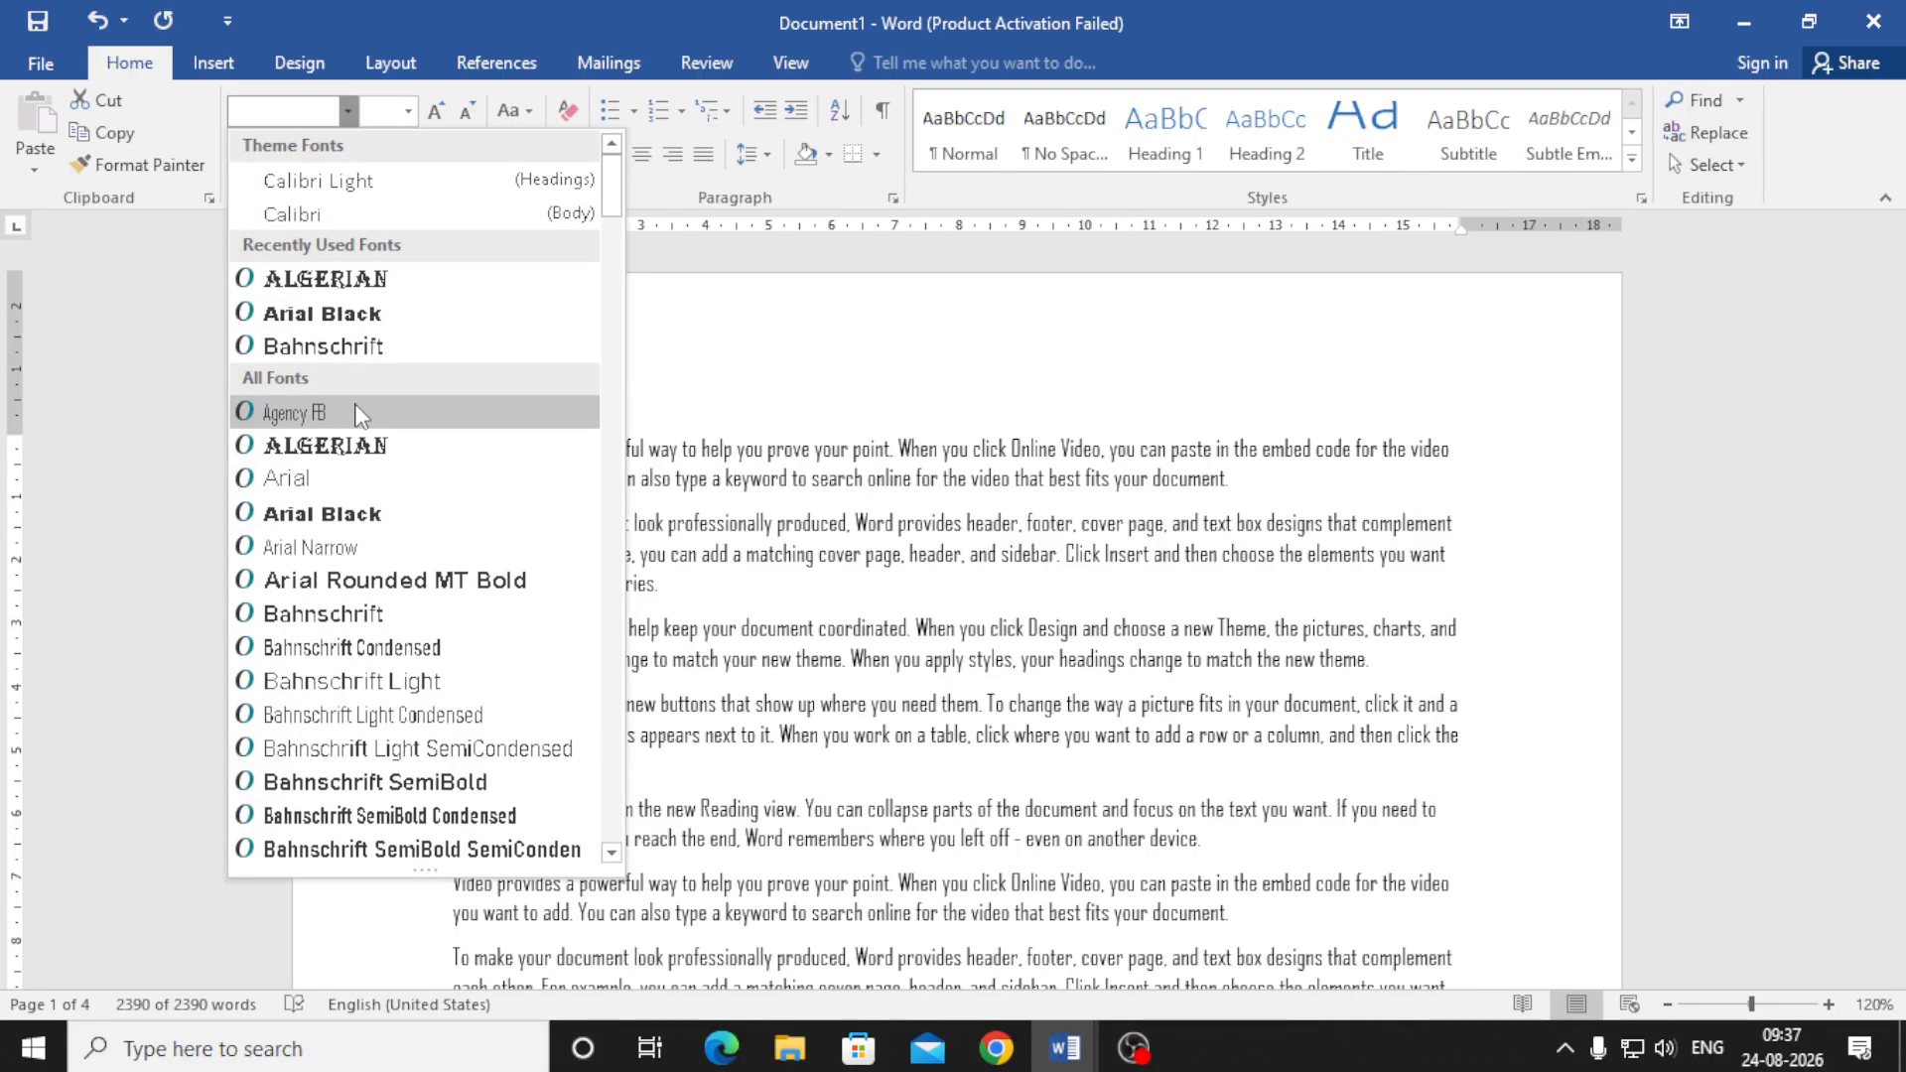
key("Escape")
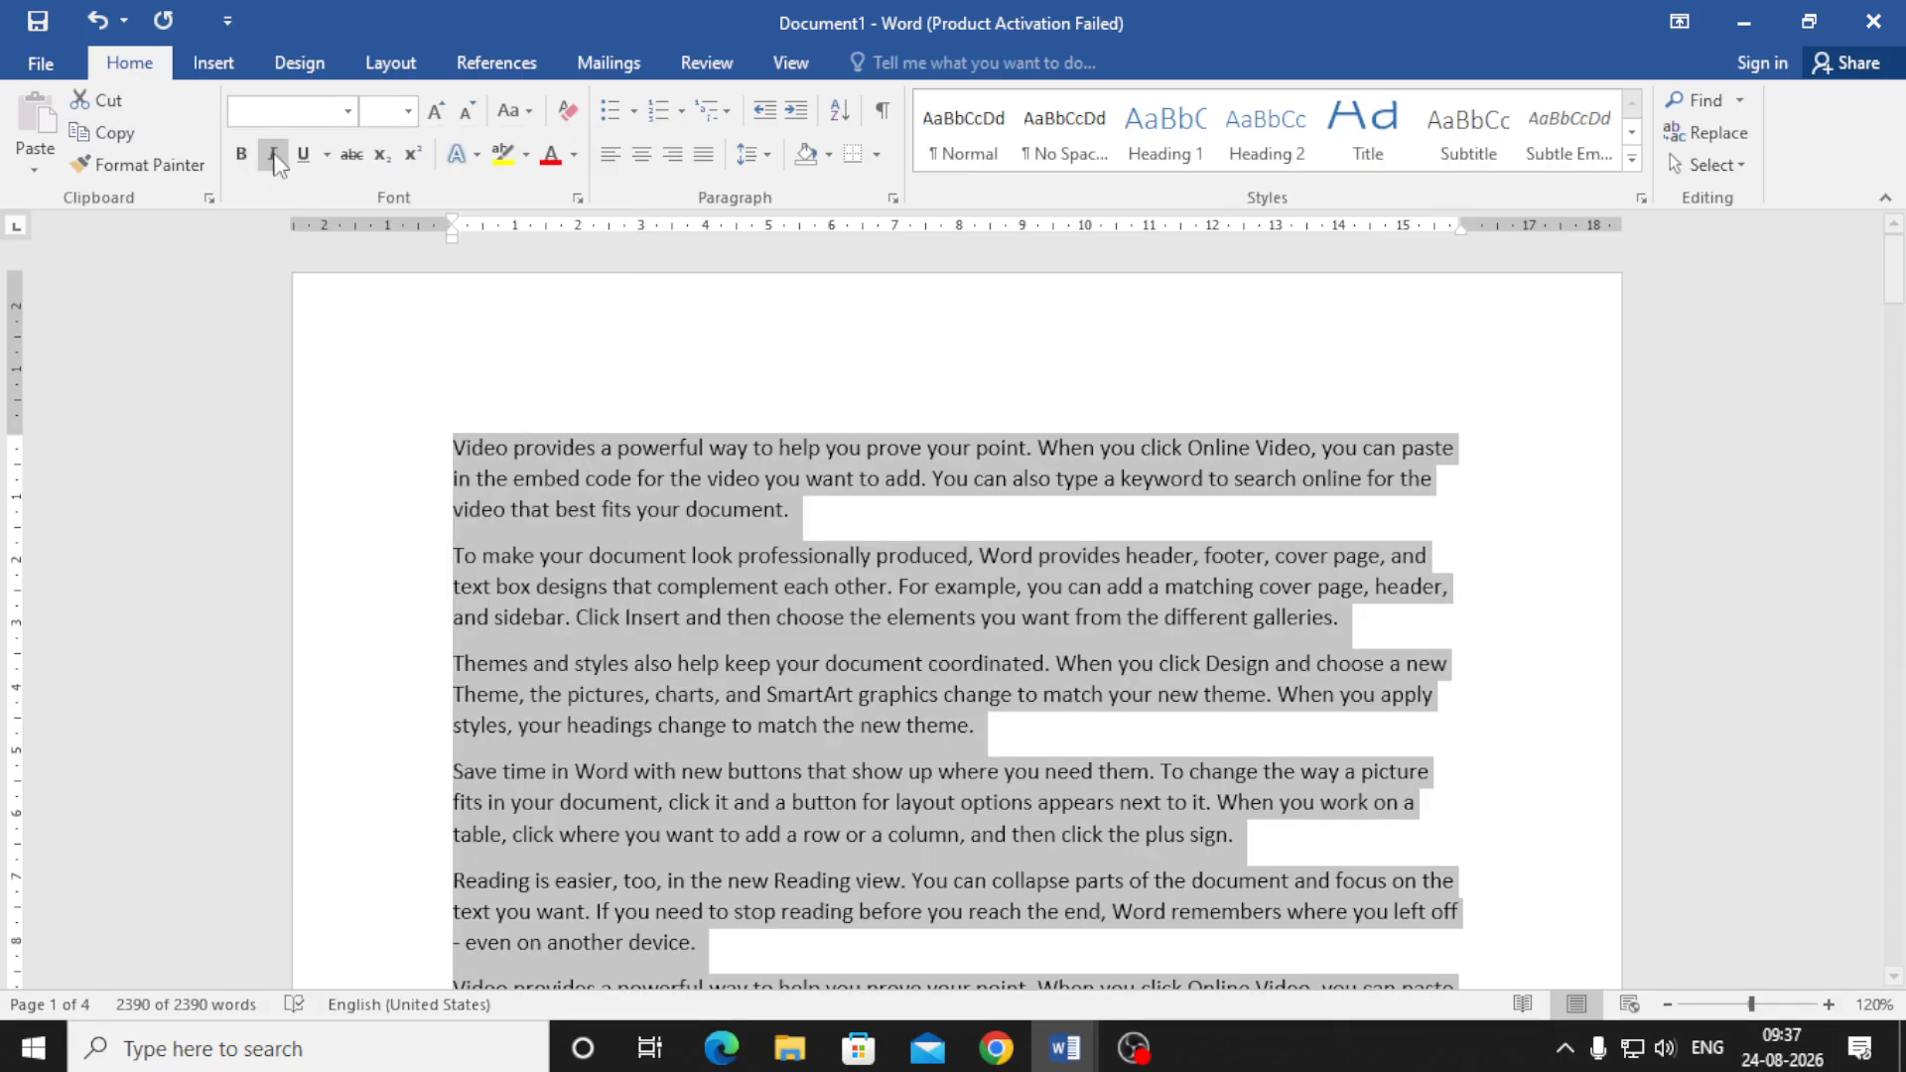
- Preview other fonts such as Arial Narrow on the selected text without applying one
left_click(296, 66)
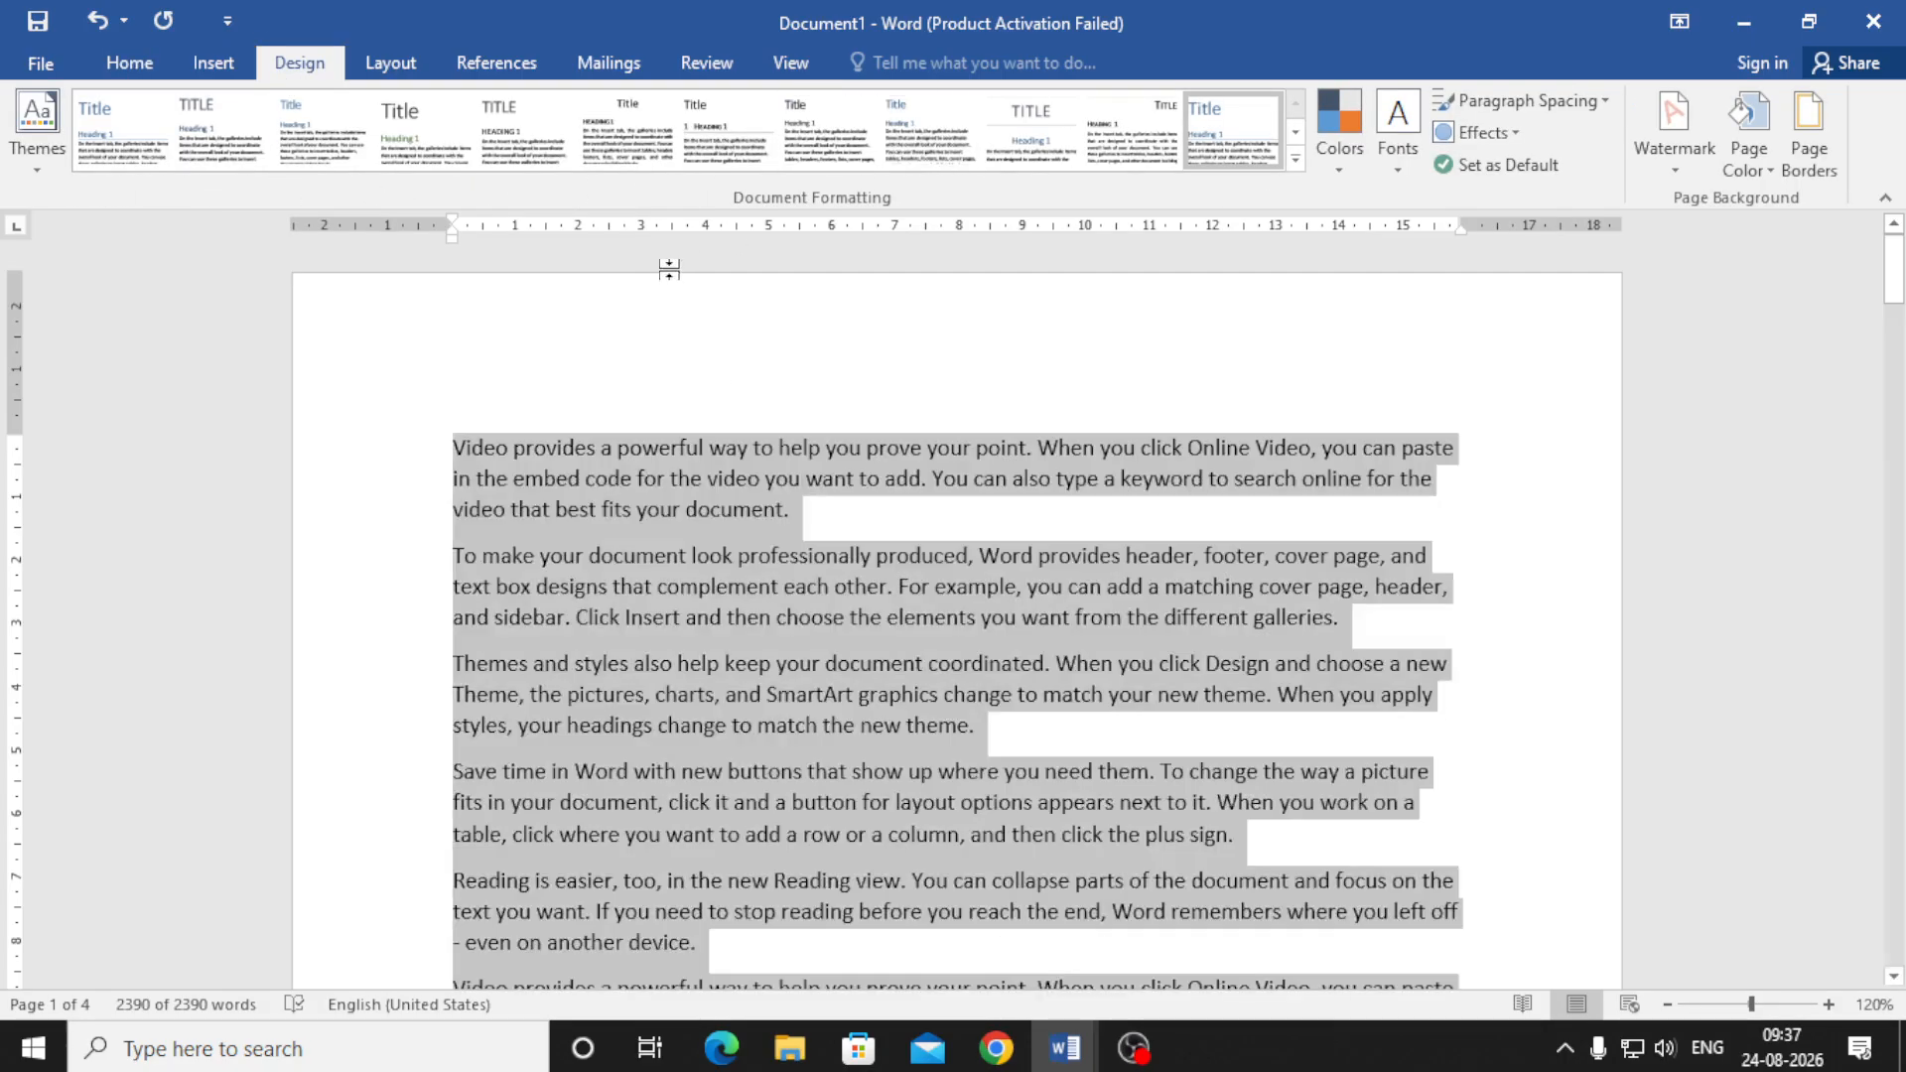
left_click(142, 68)
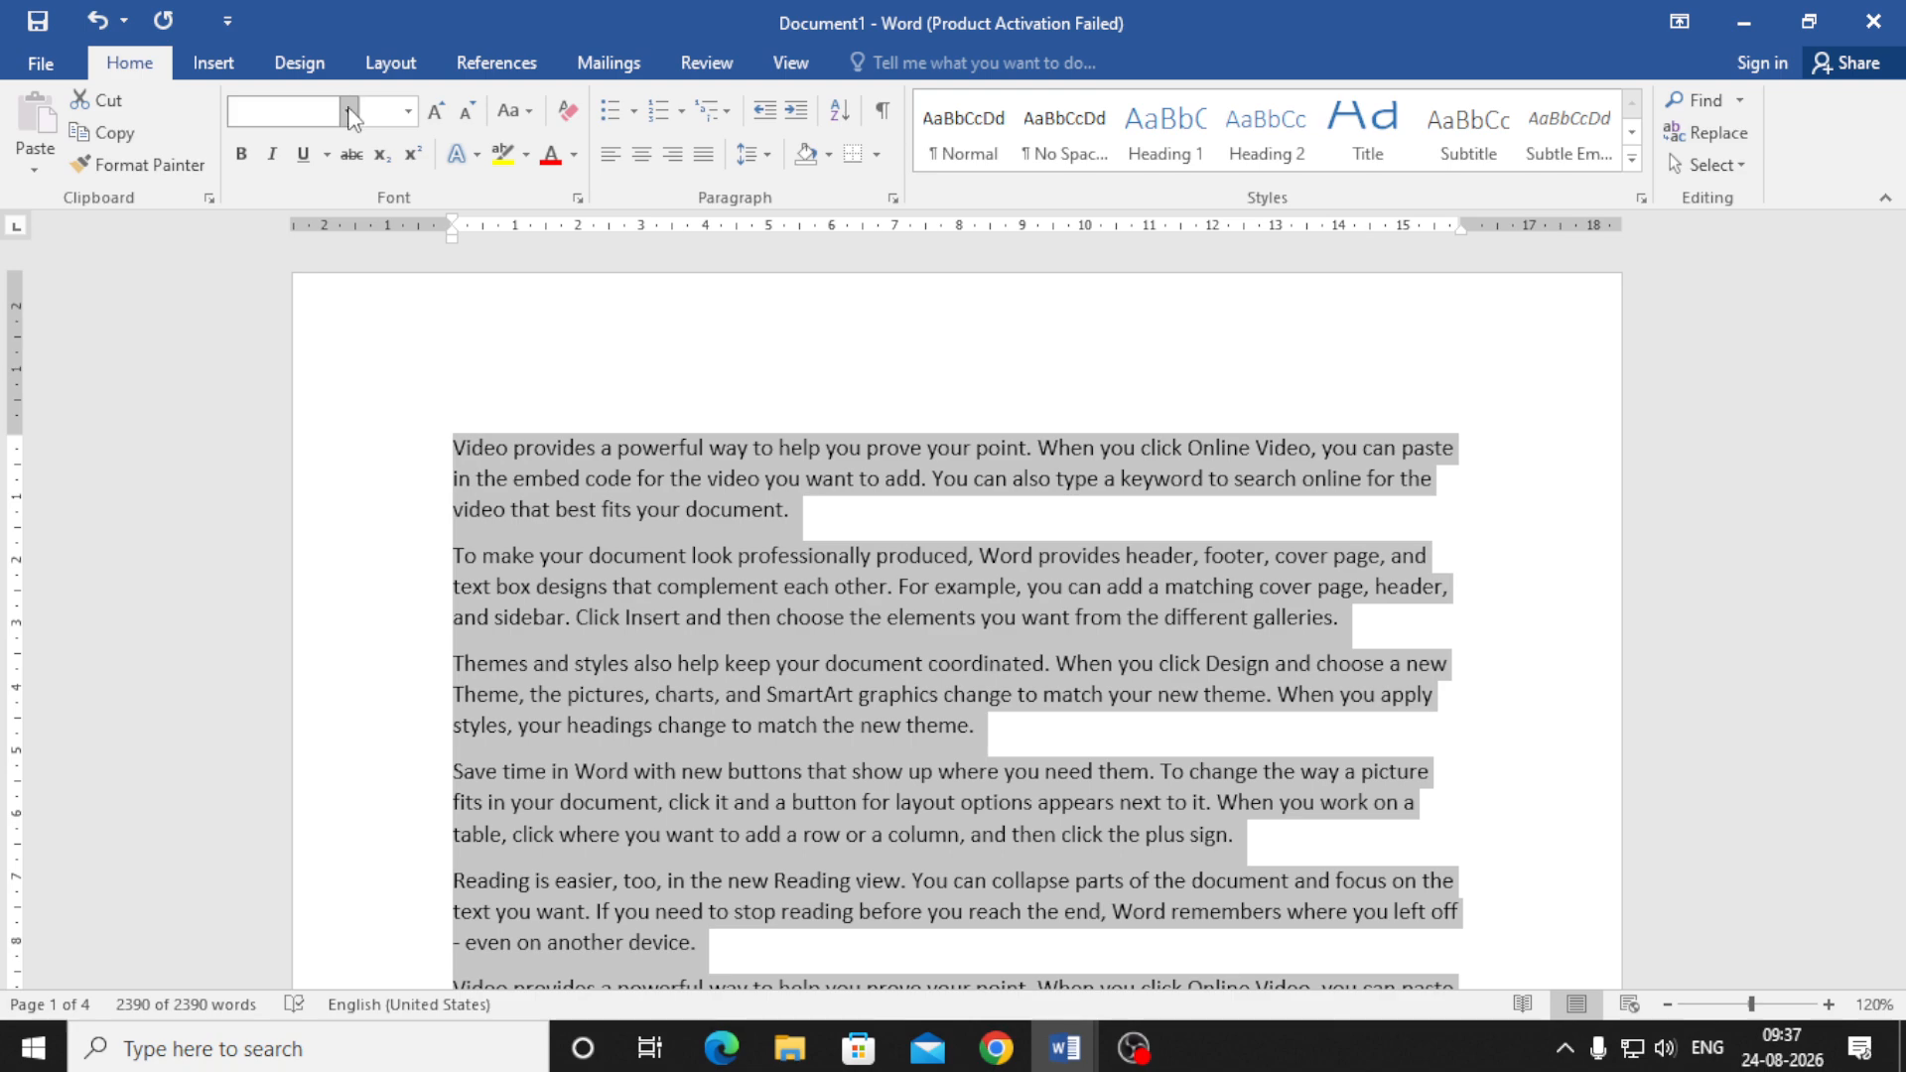
left_click(349, 111)
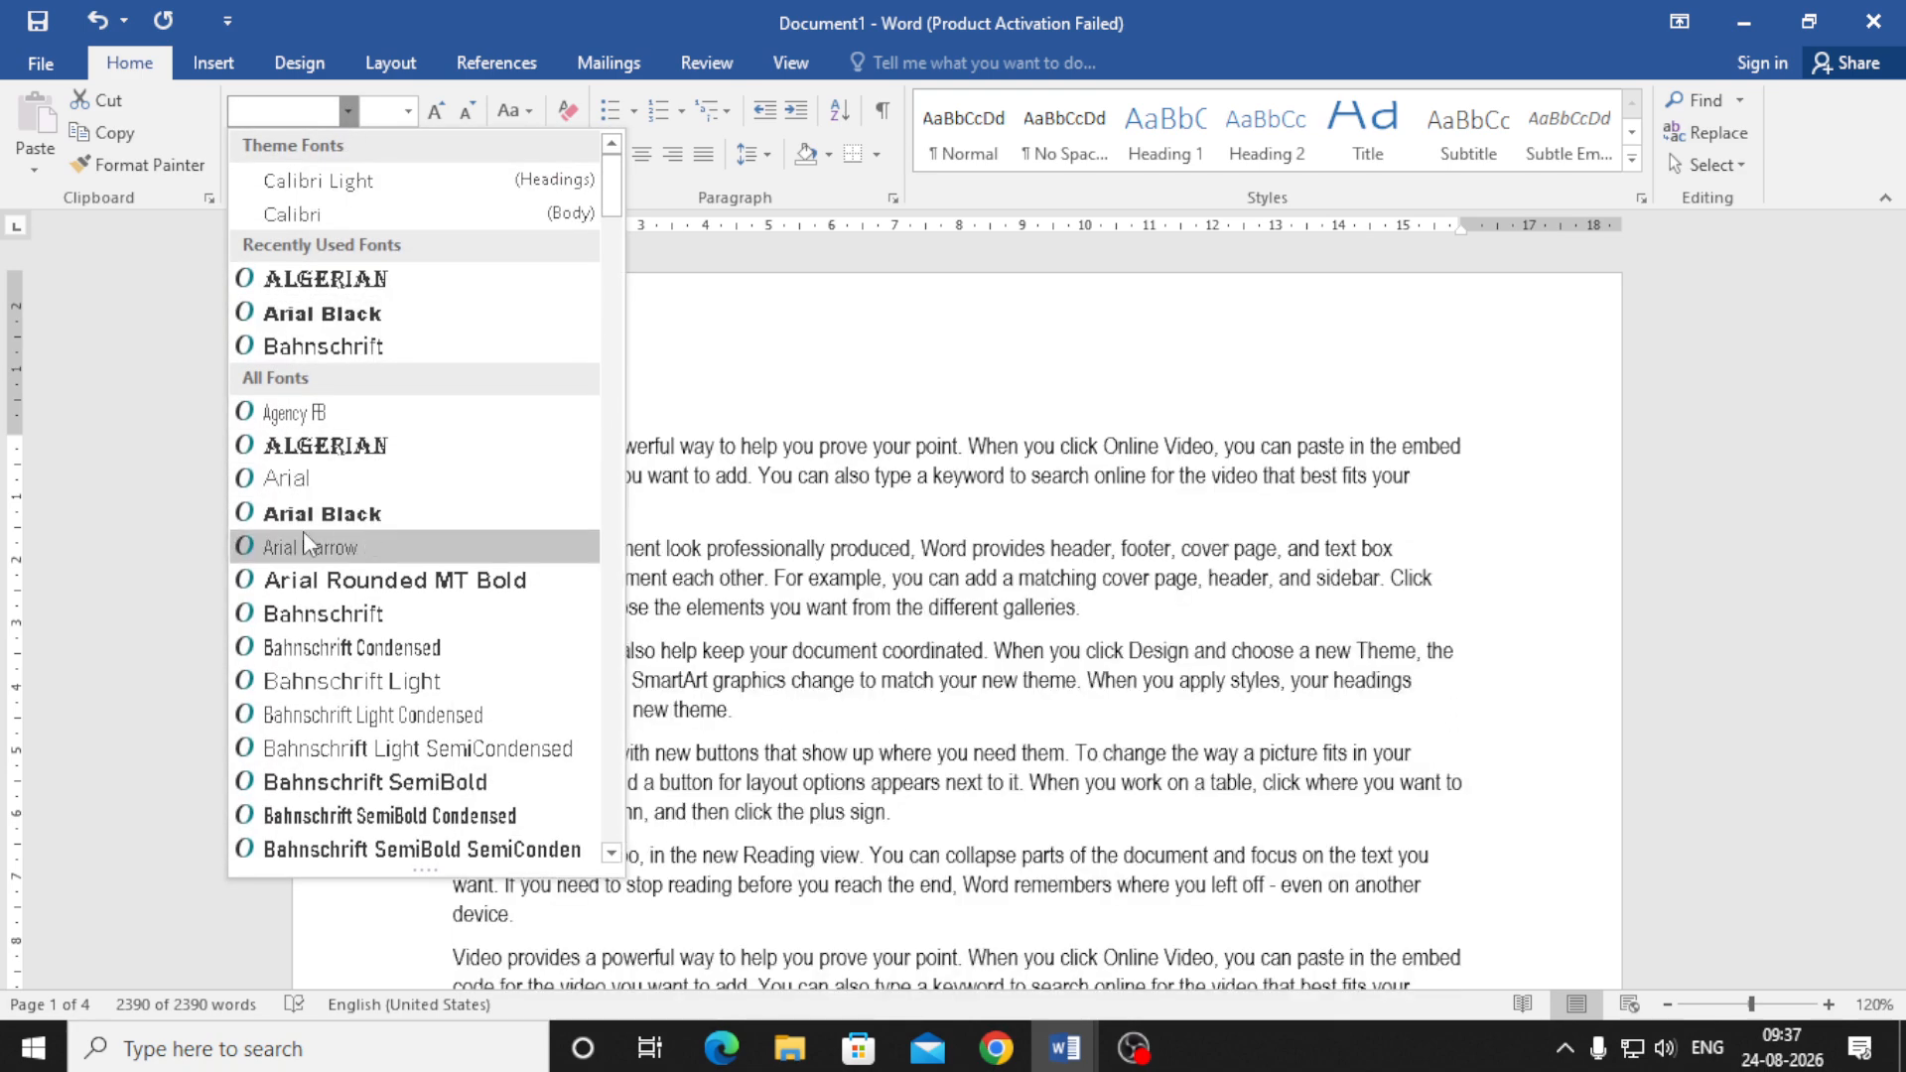
left_click(777, 523)
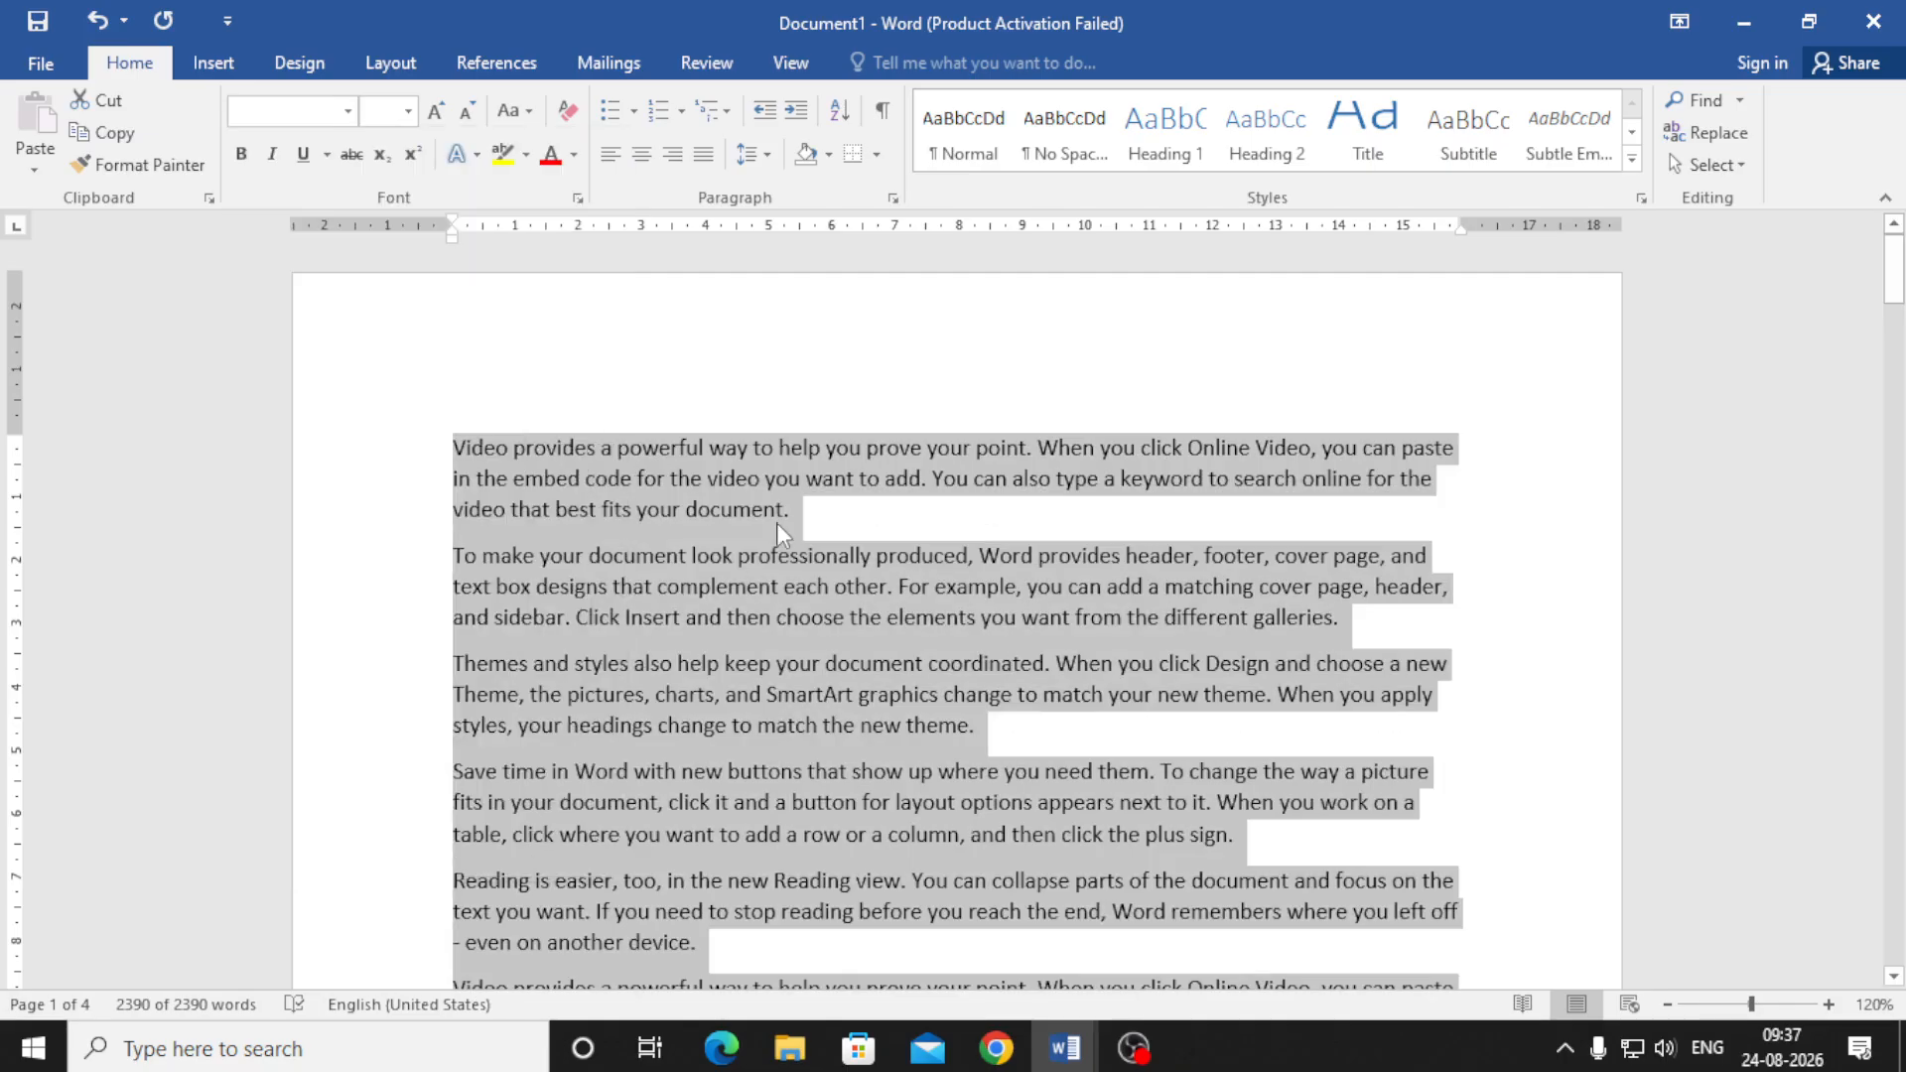
- Apply the Smokey Glass theme effects to the document
left_click(310, 64)
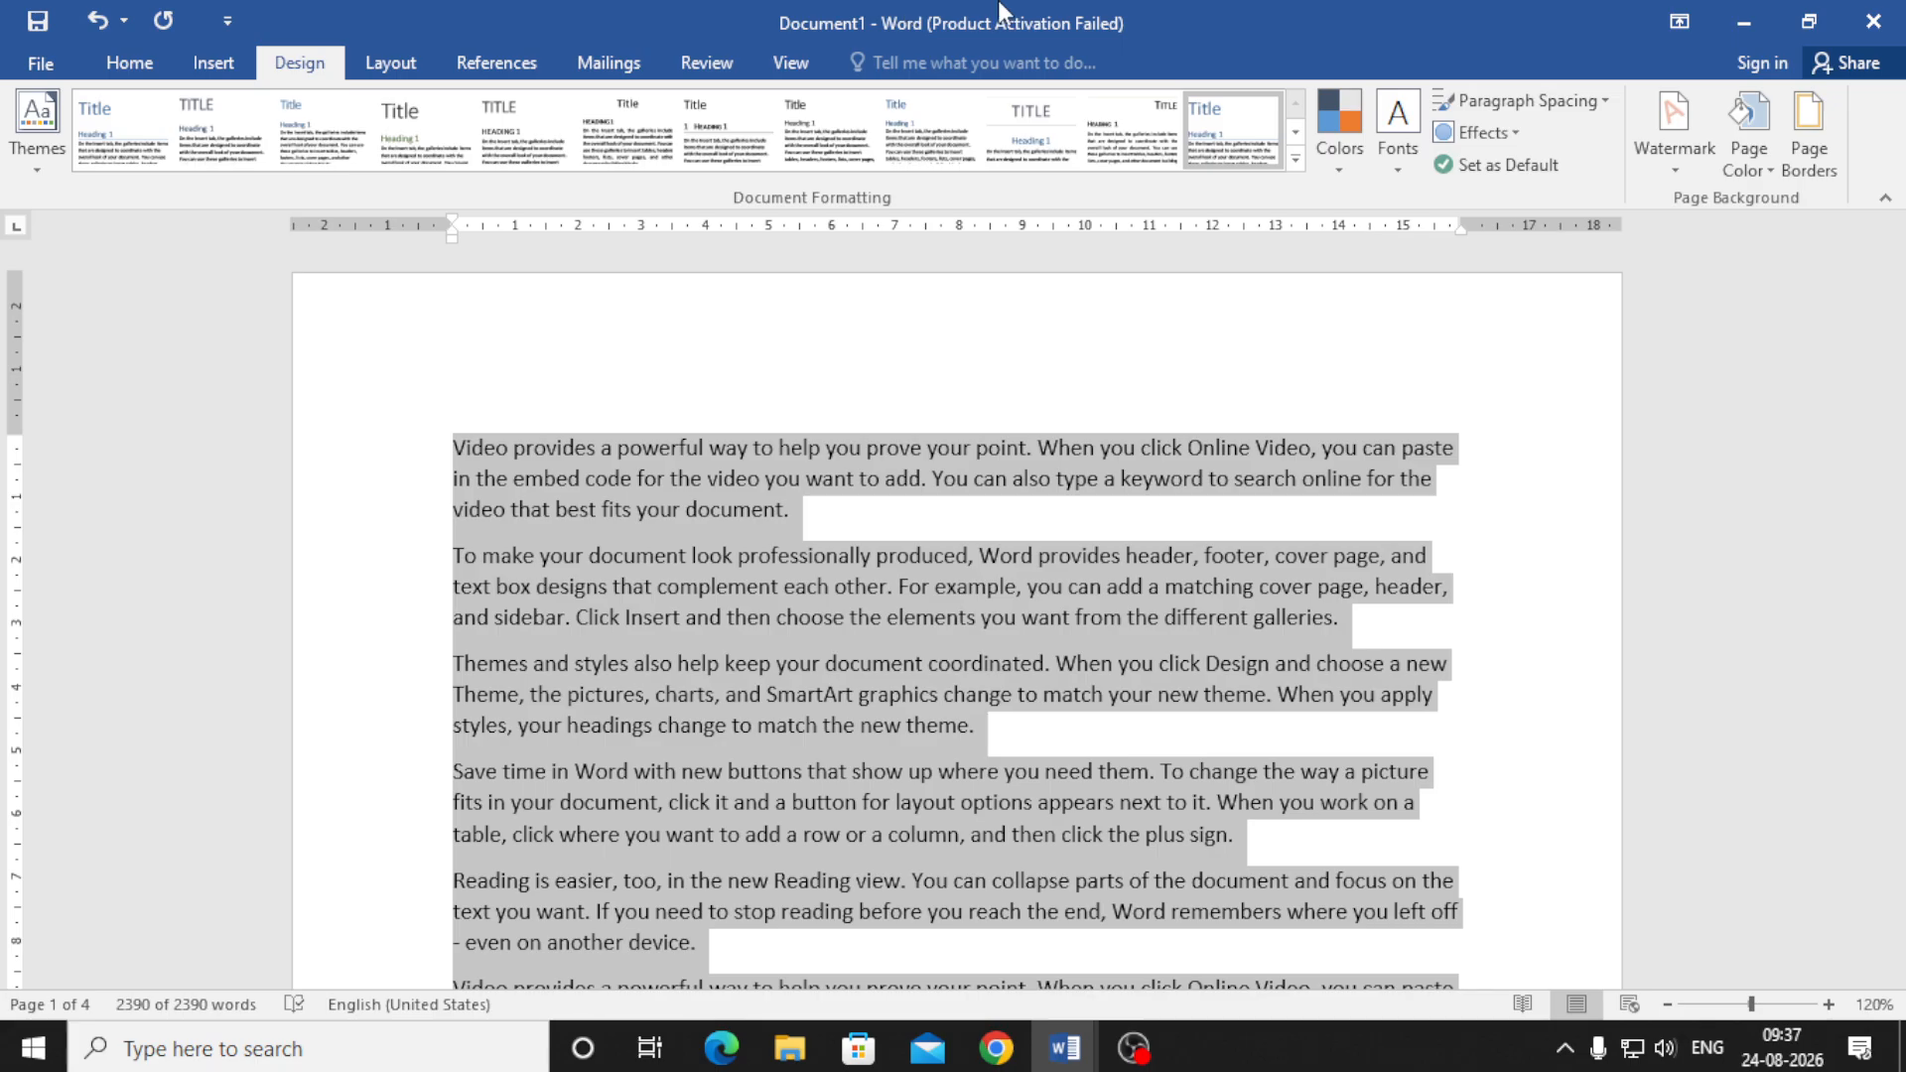
left_click(1479, 133)
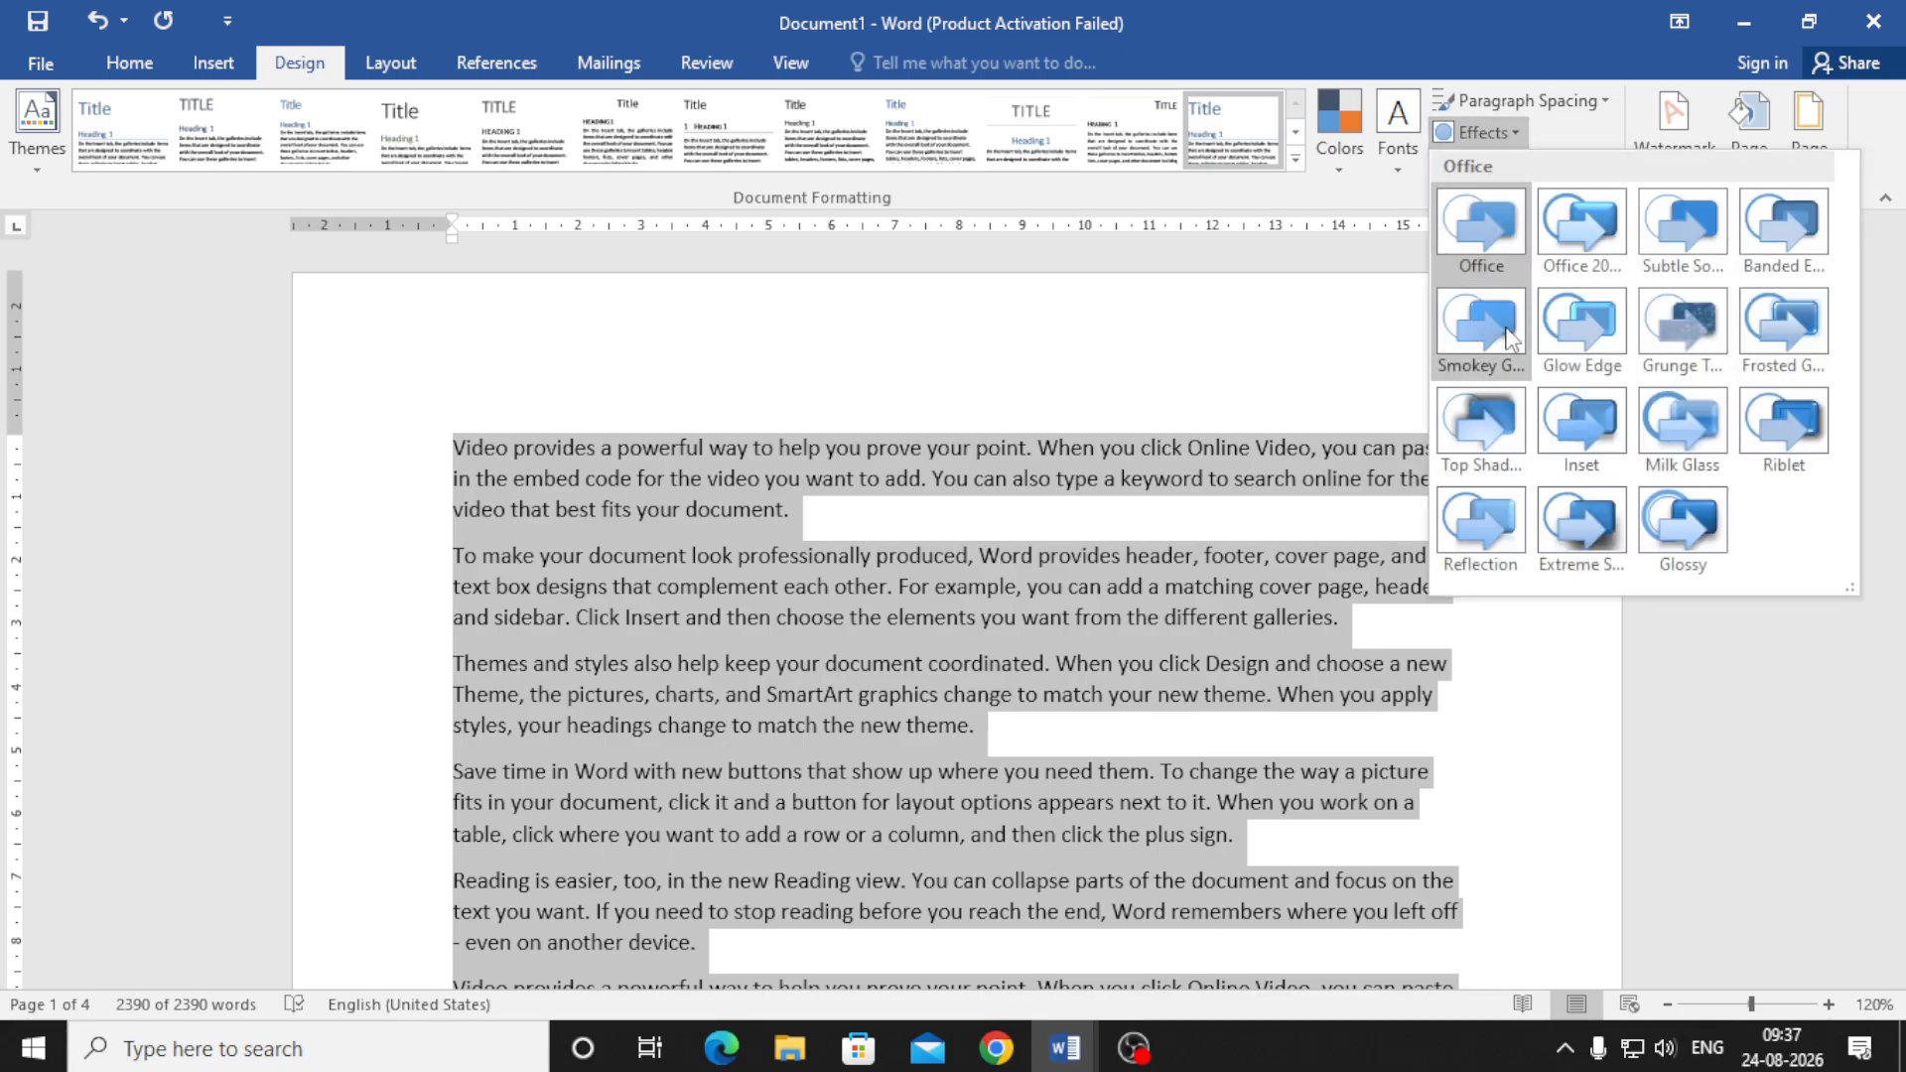
left_click(1505, 327)
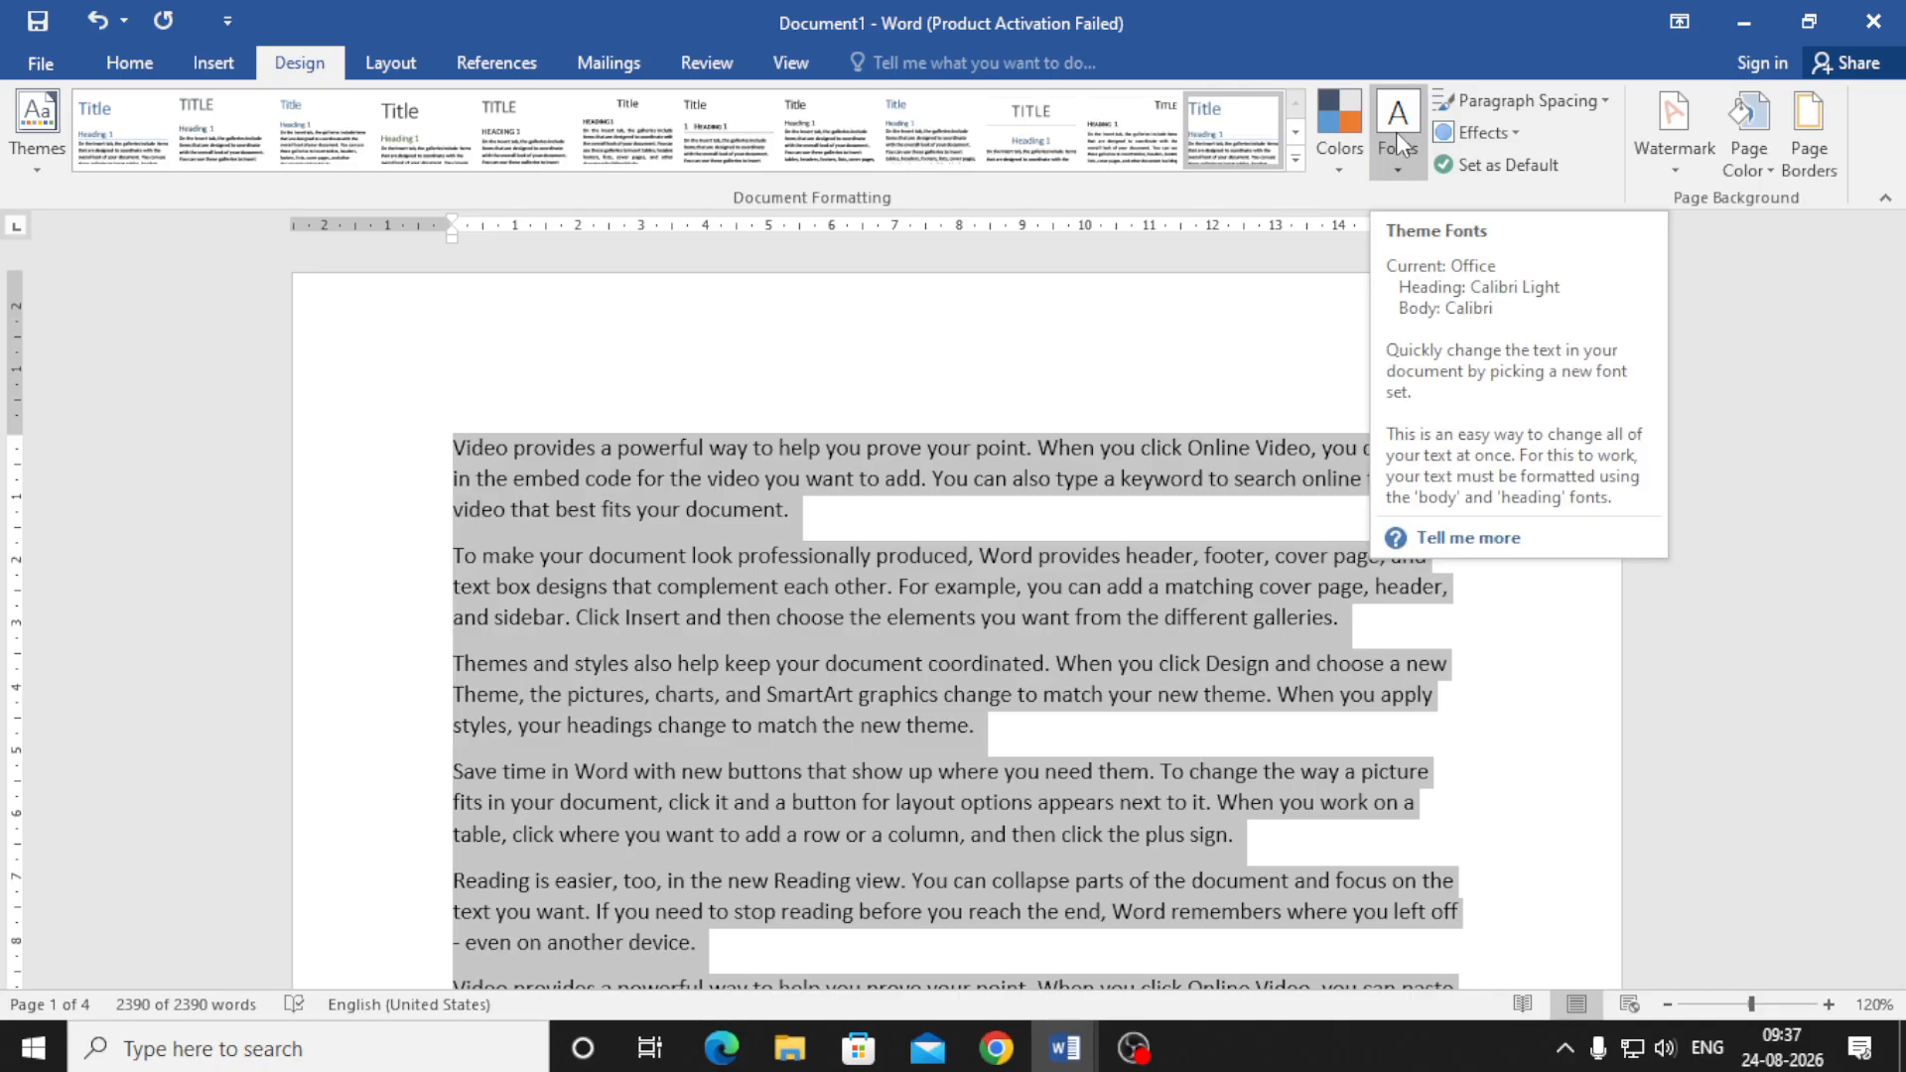
- Preview the built-in paragraph spacing options, including Tight, and apply Relaxed to the document
left_click(1518, 101)
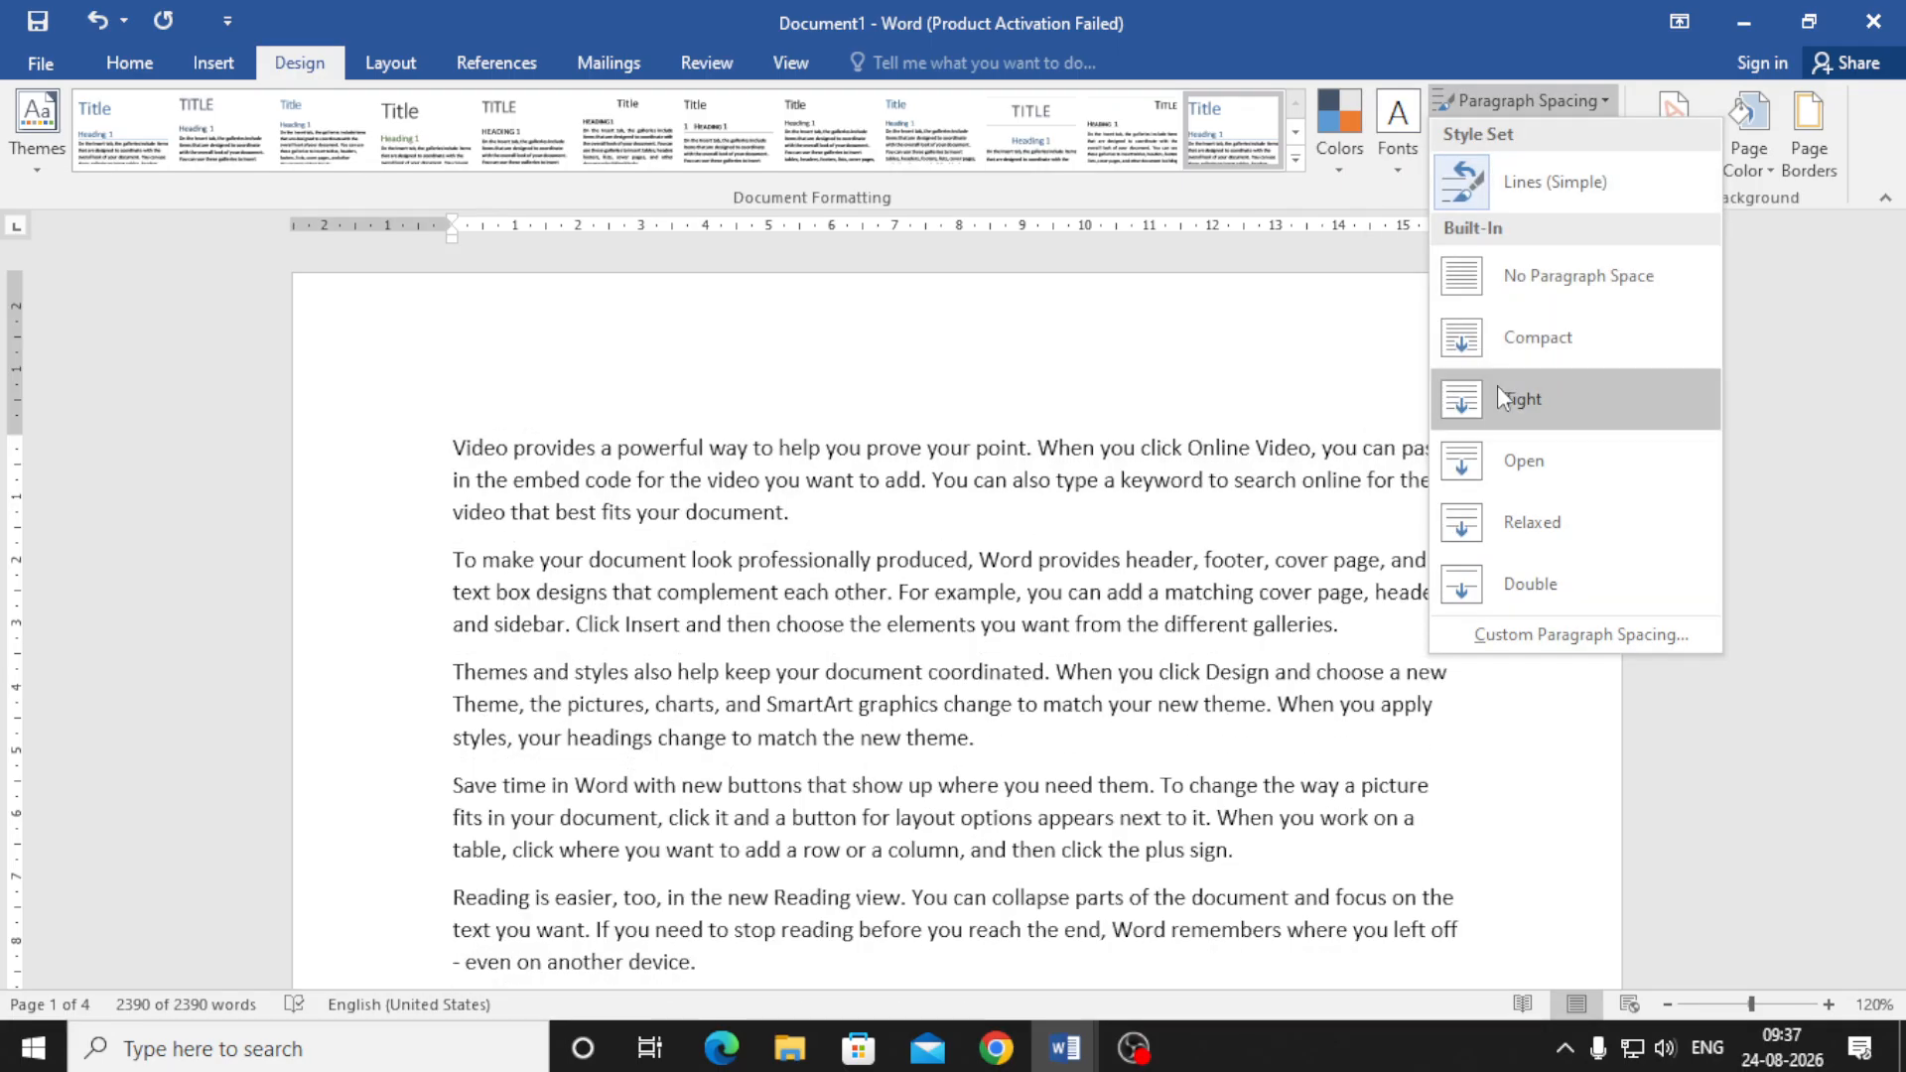
left_click(1498, 388)
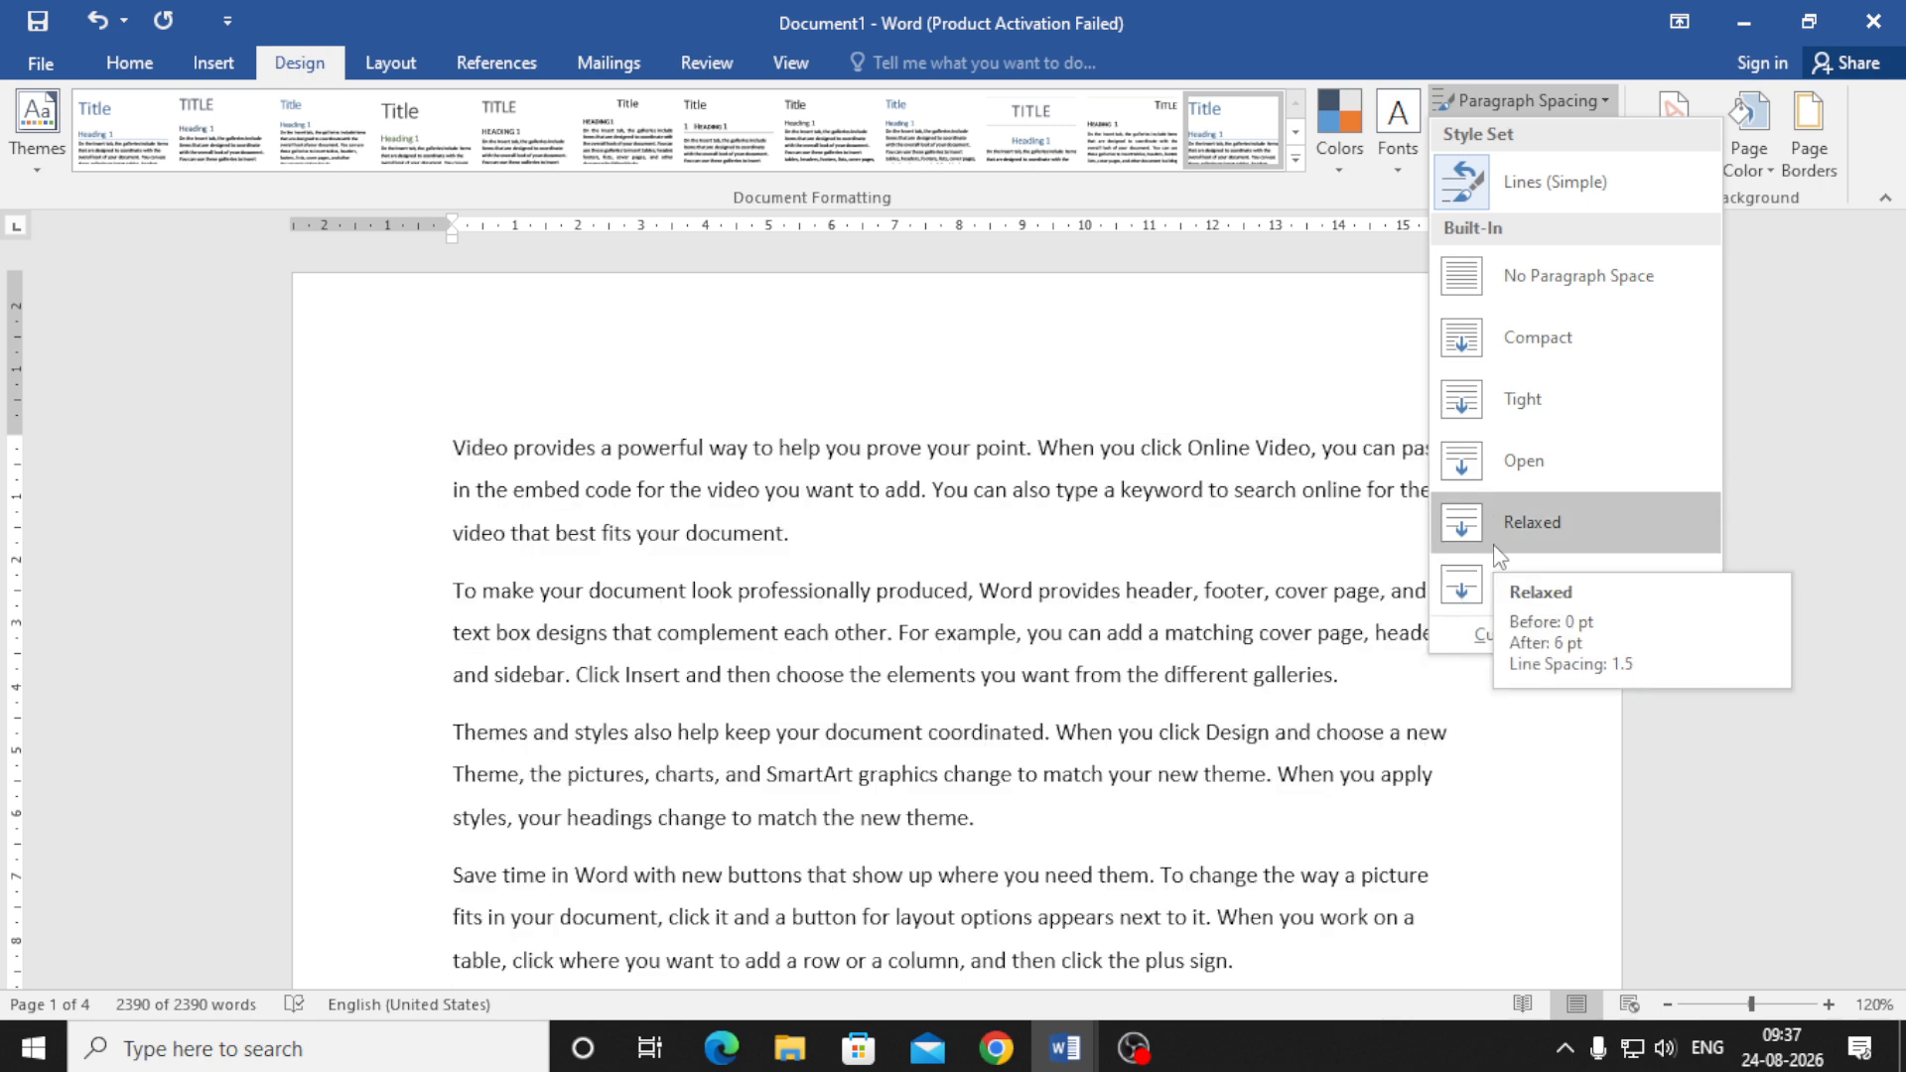
left_click(1497, 544)
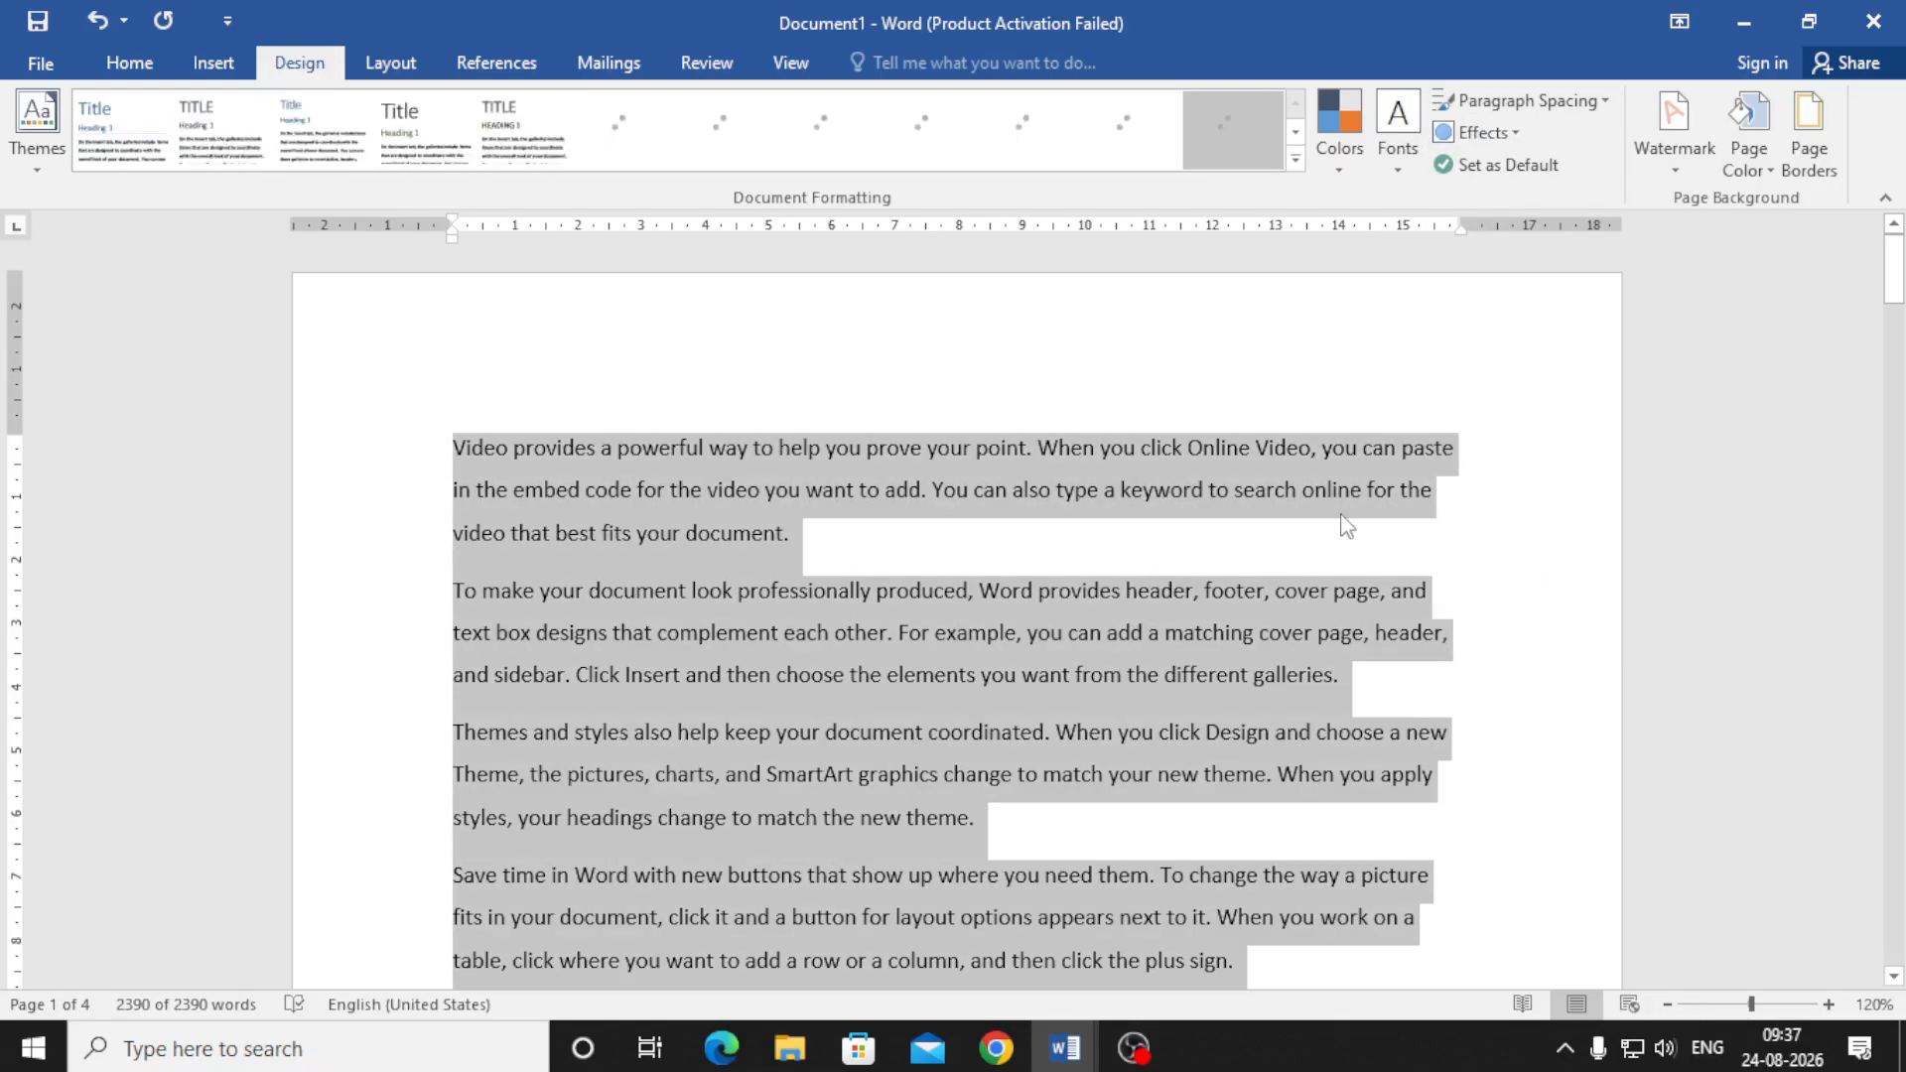
- Set the line spacing of all the document's text to 1.5
left_click(127, 61)
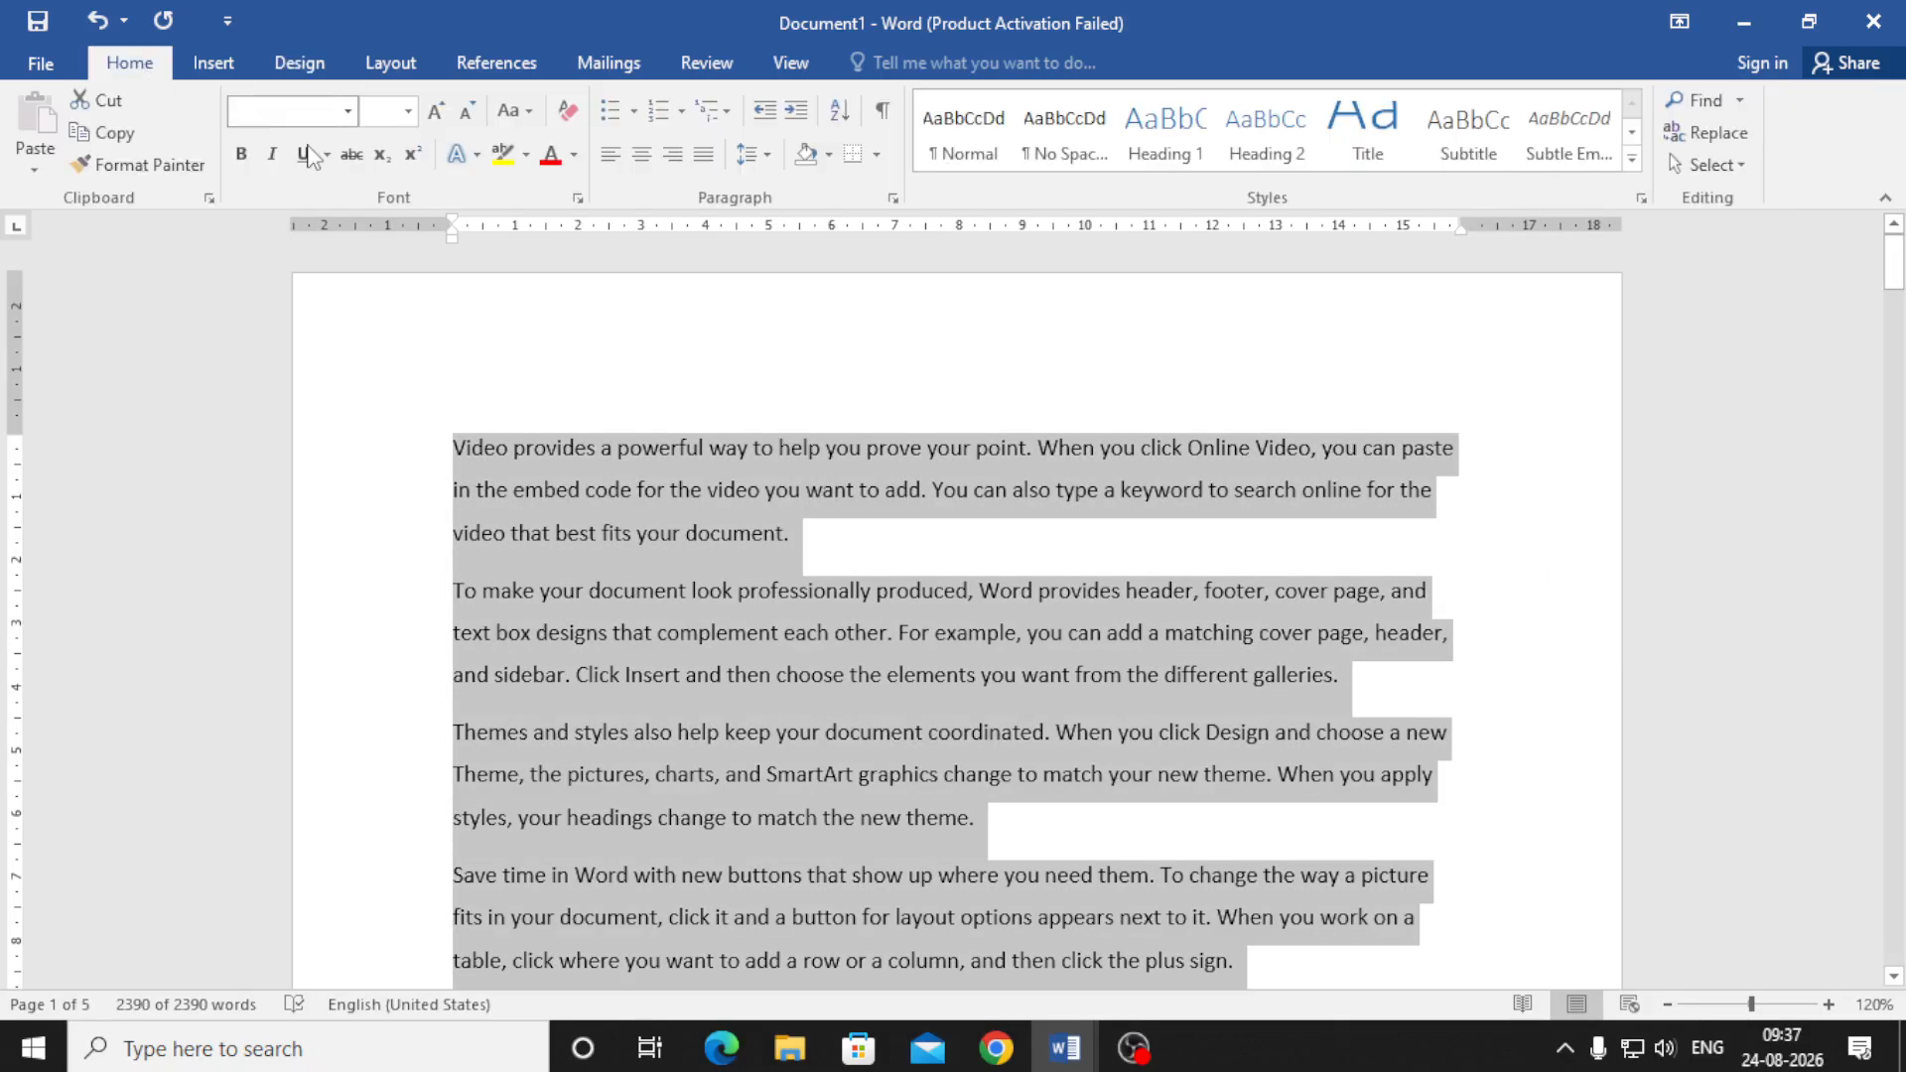
left_click(768, 159)
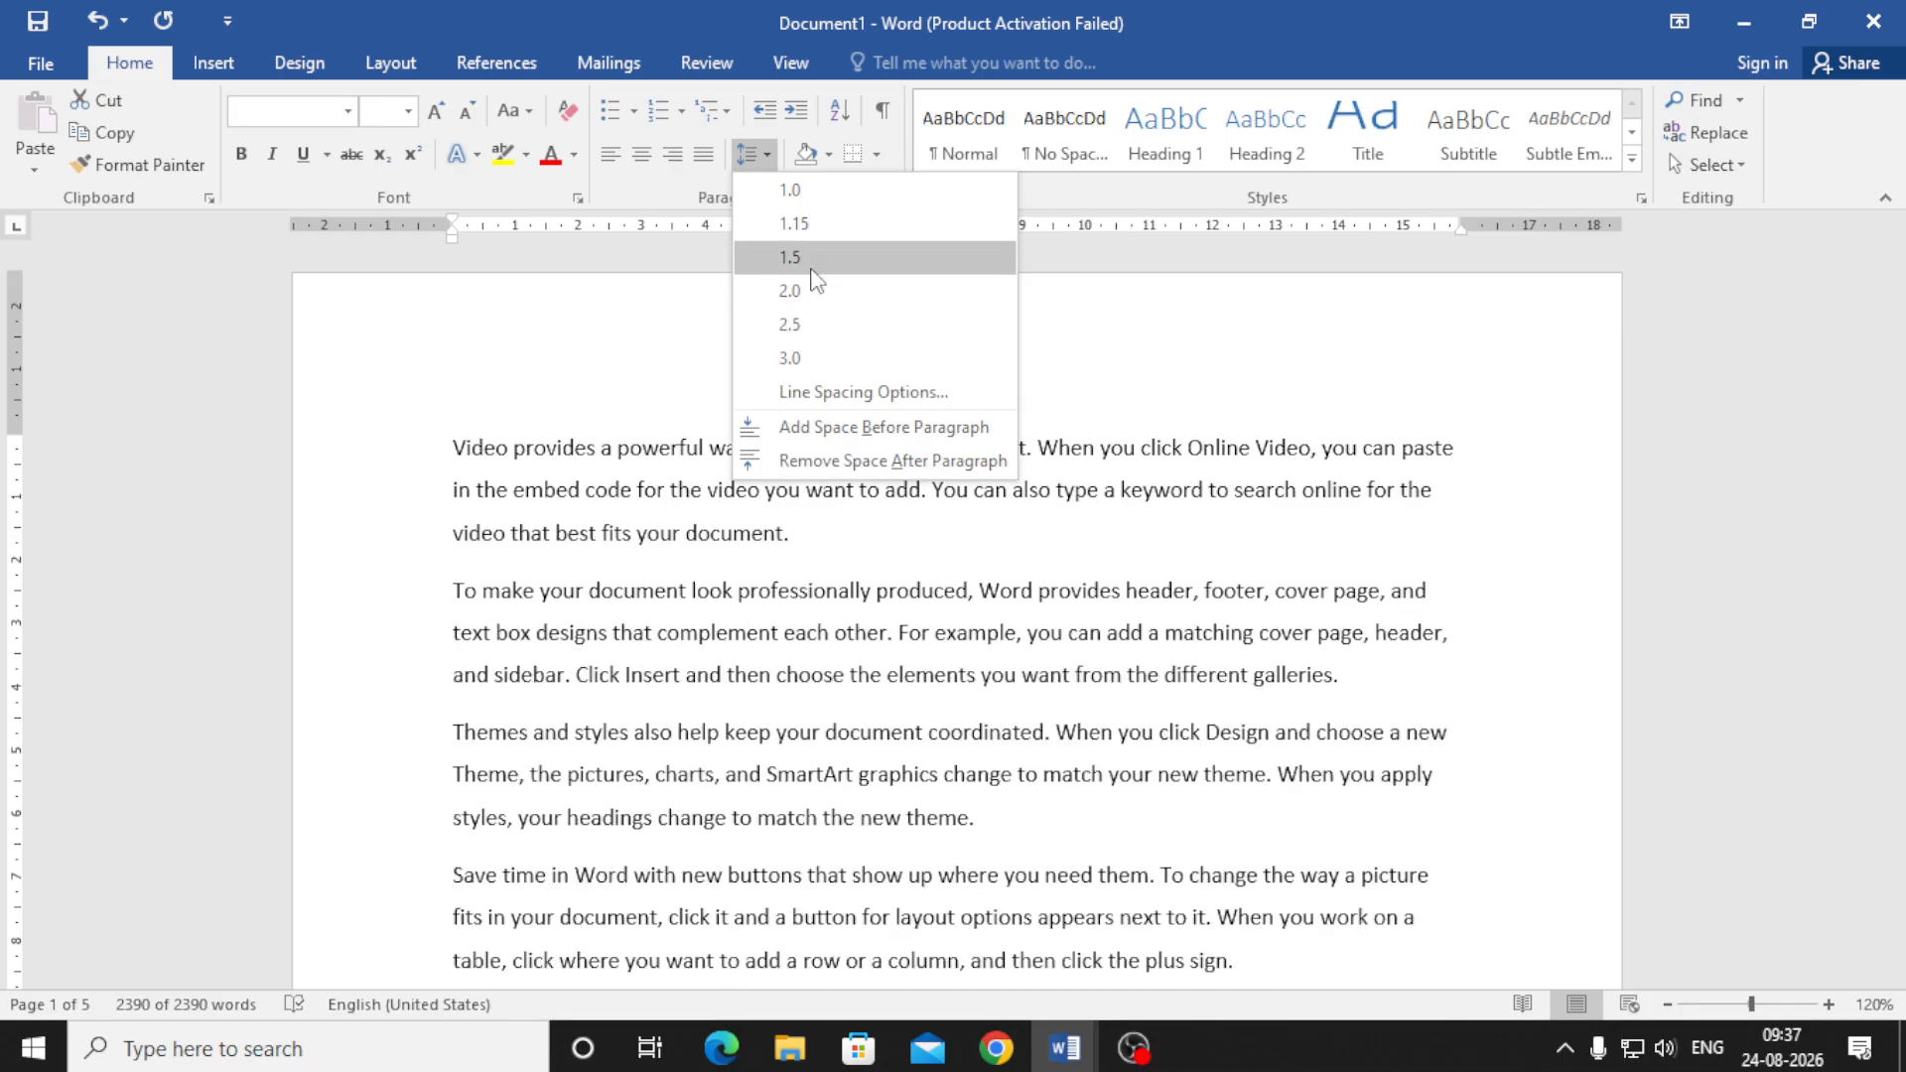
key("ctrl+a")
left_click(794, 257)
- Look at the available theme font sets and the page border settings, and close them without changing anything
left_click(299, 62)
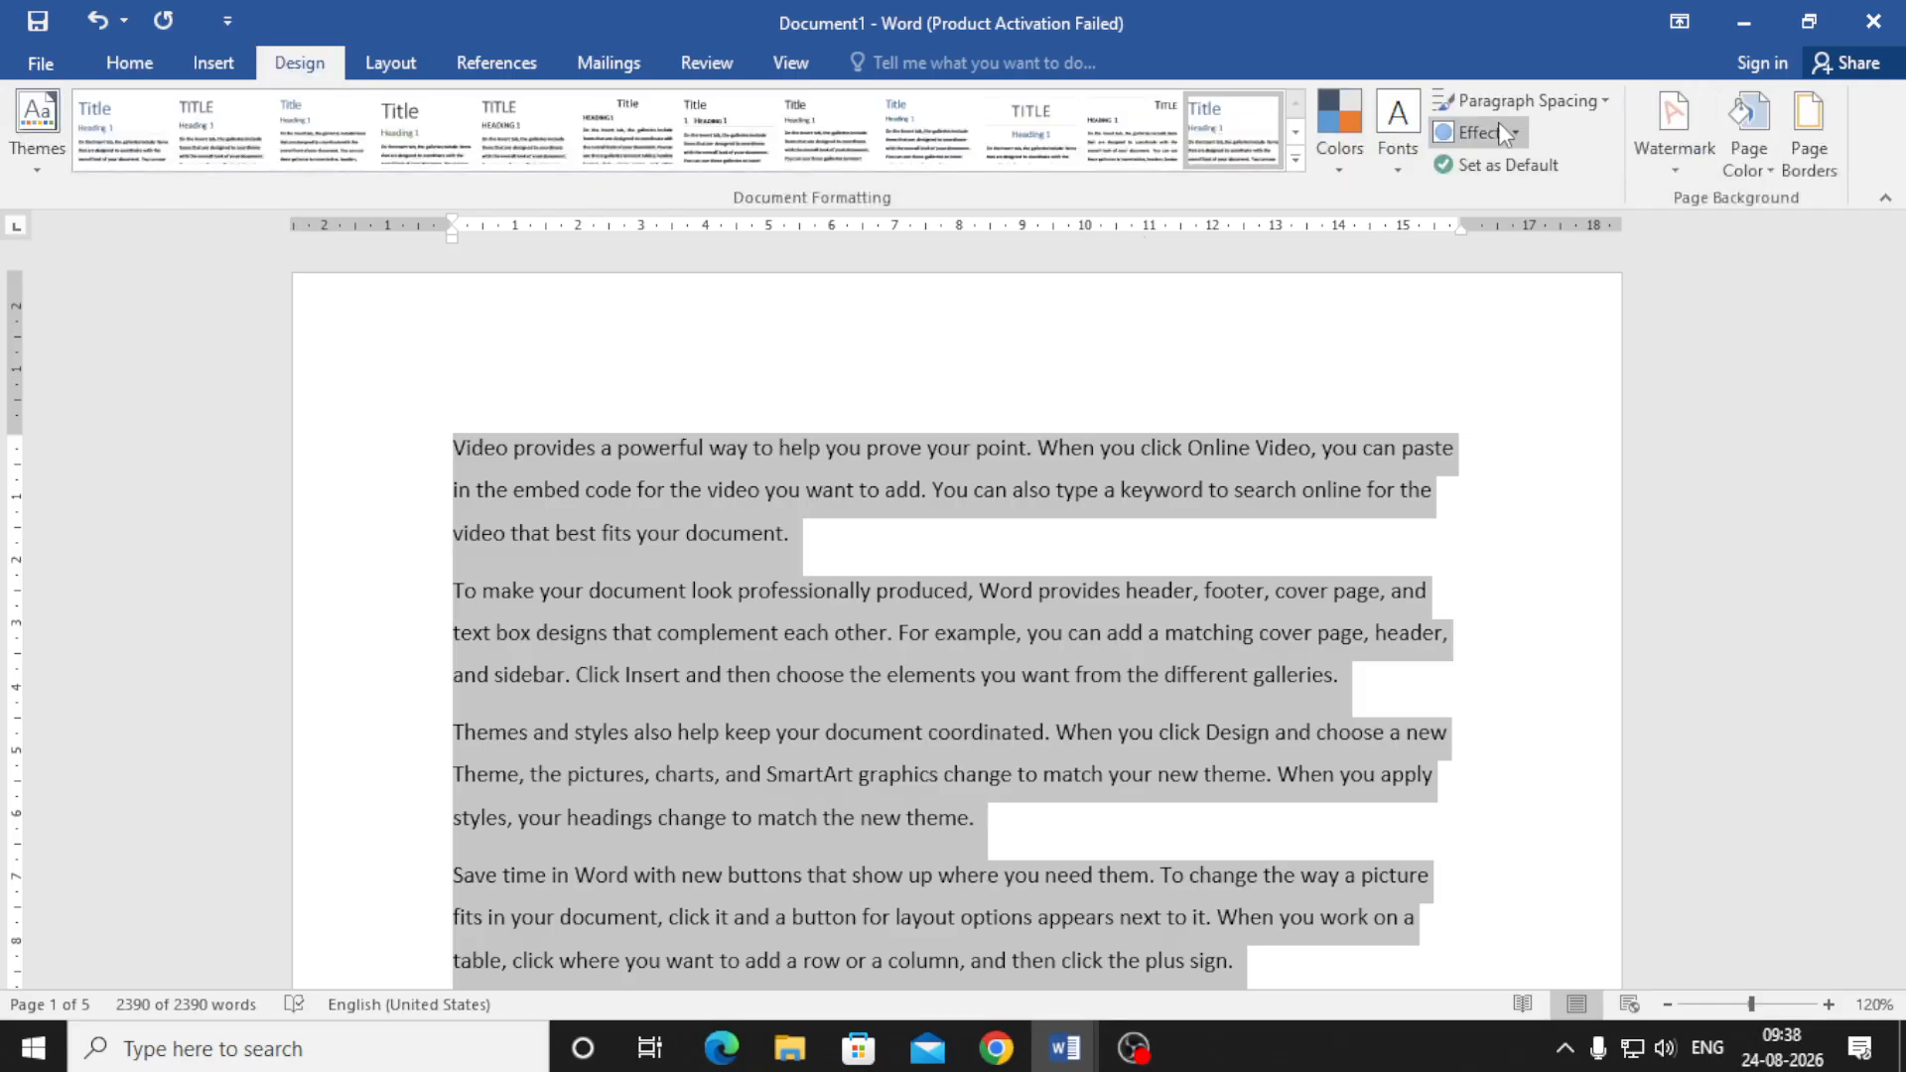
left_click(1400, 149)
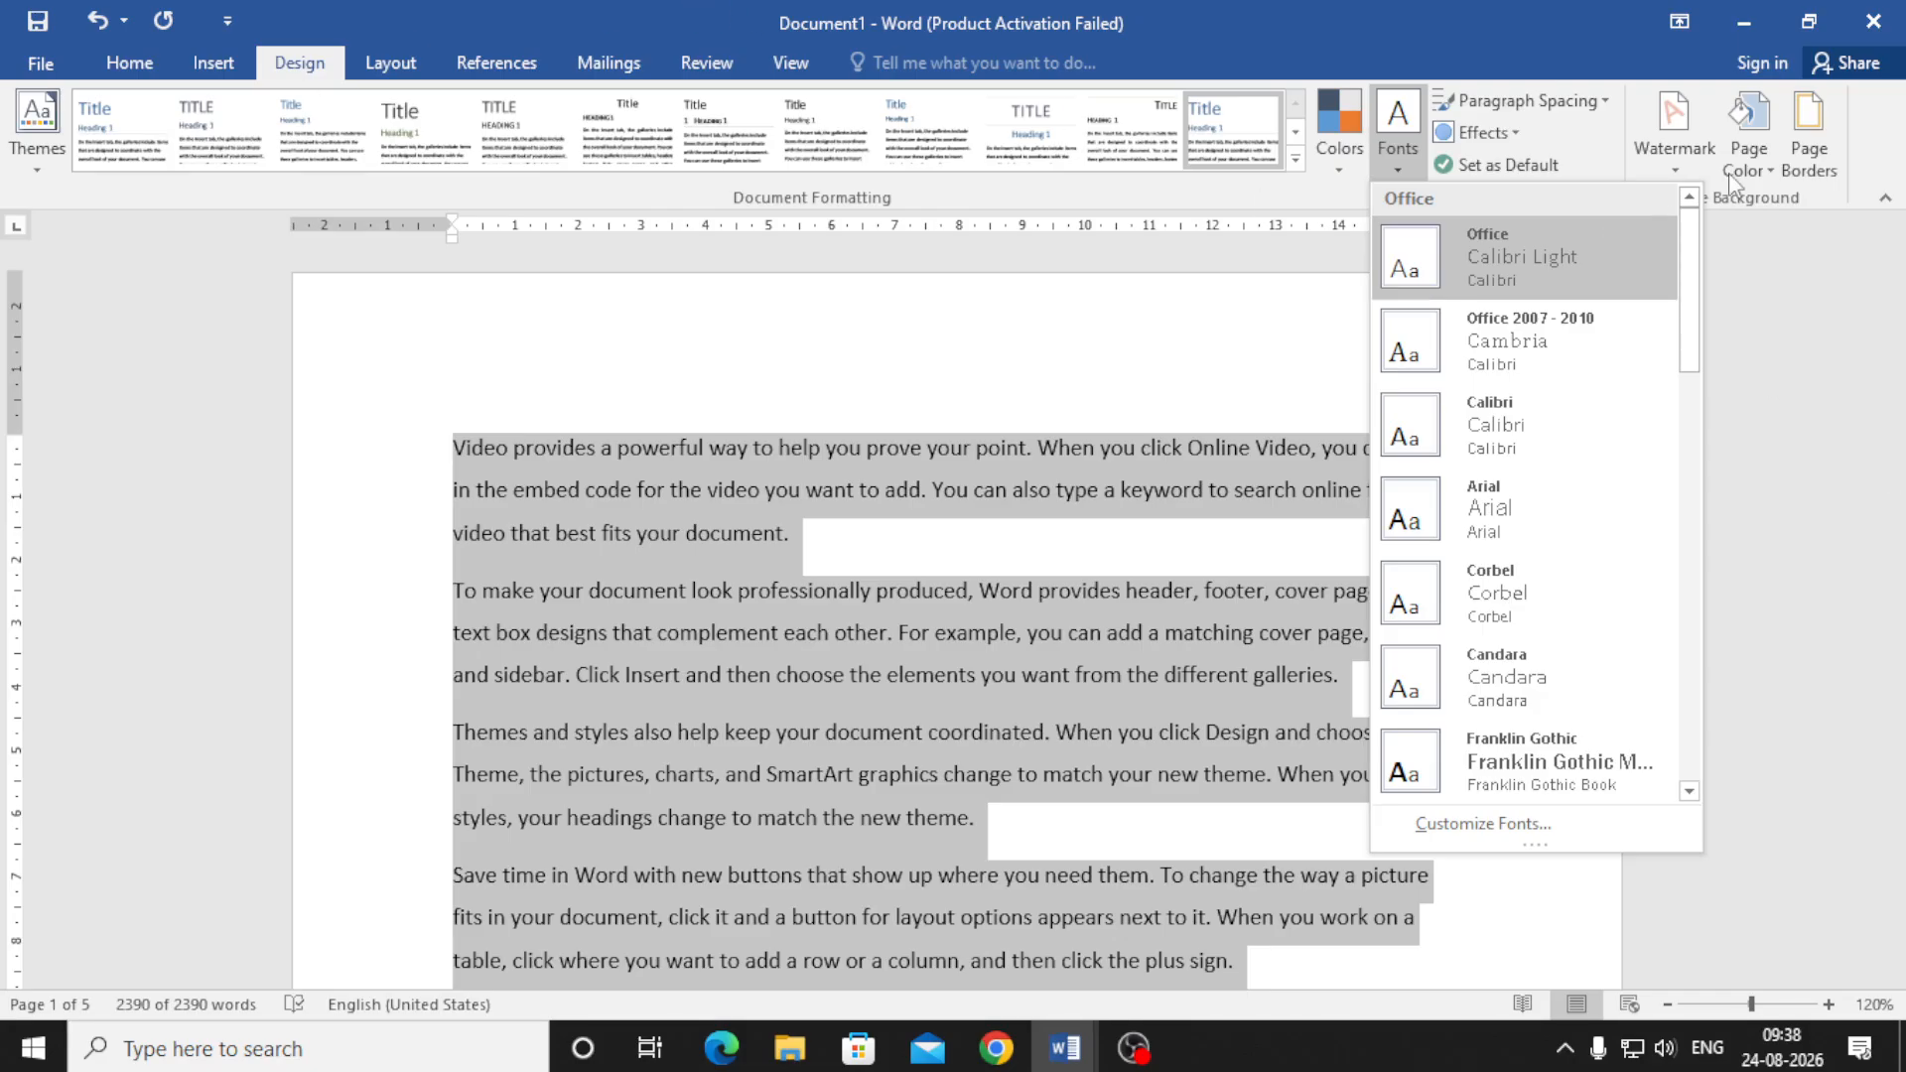
left_click(1807, 171)
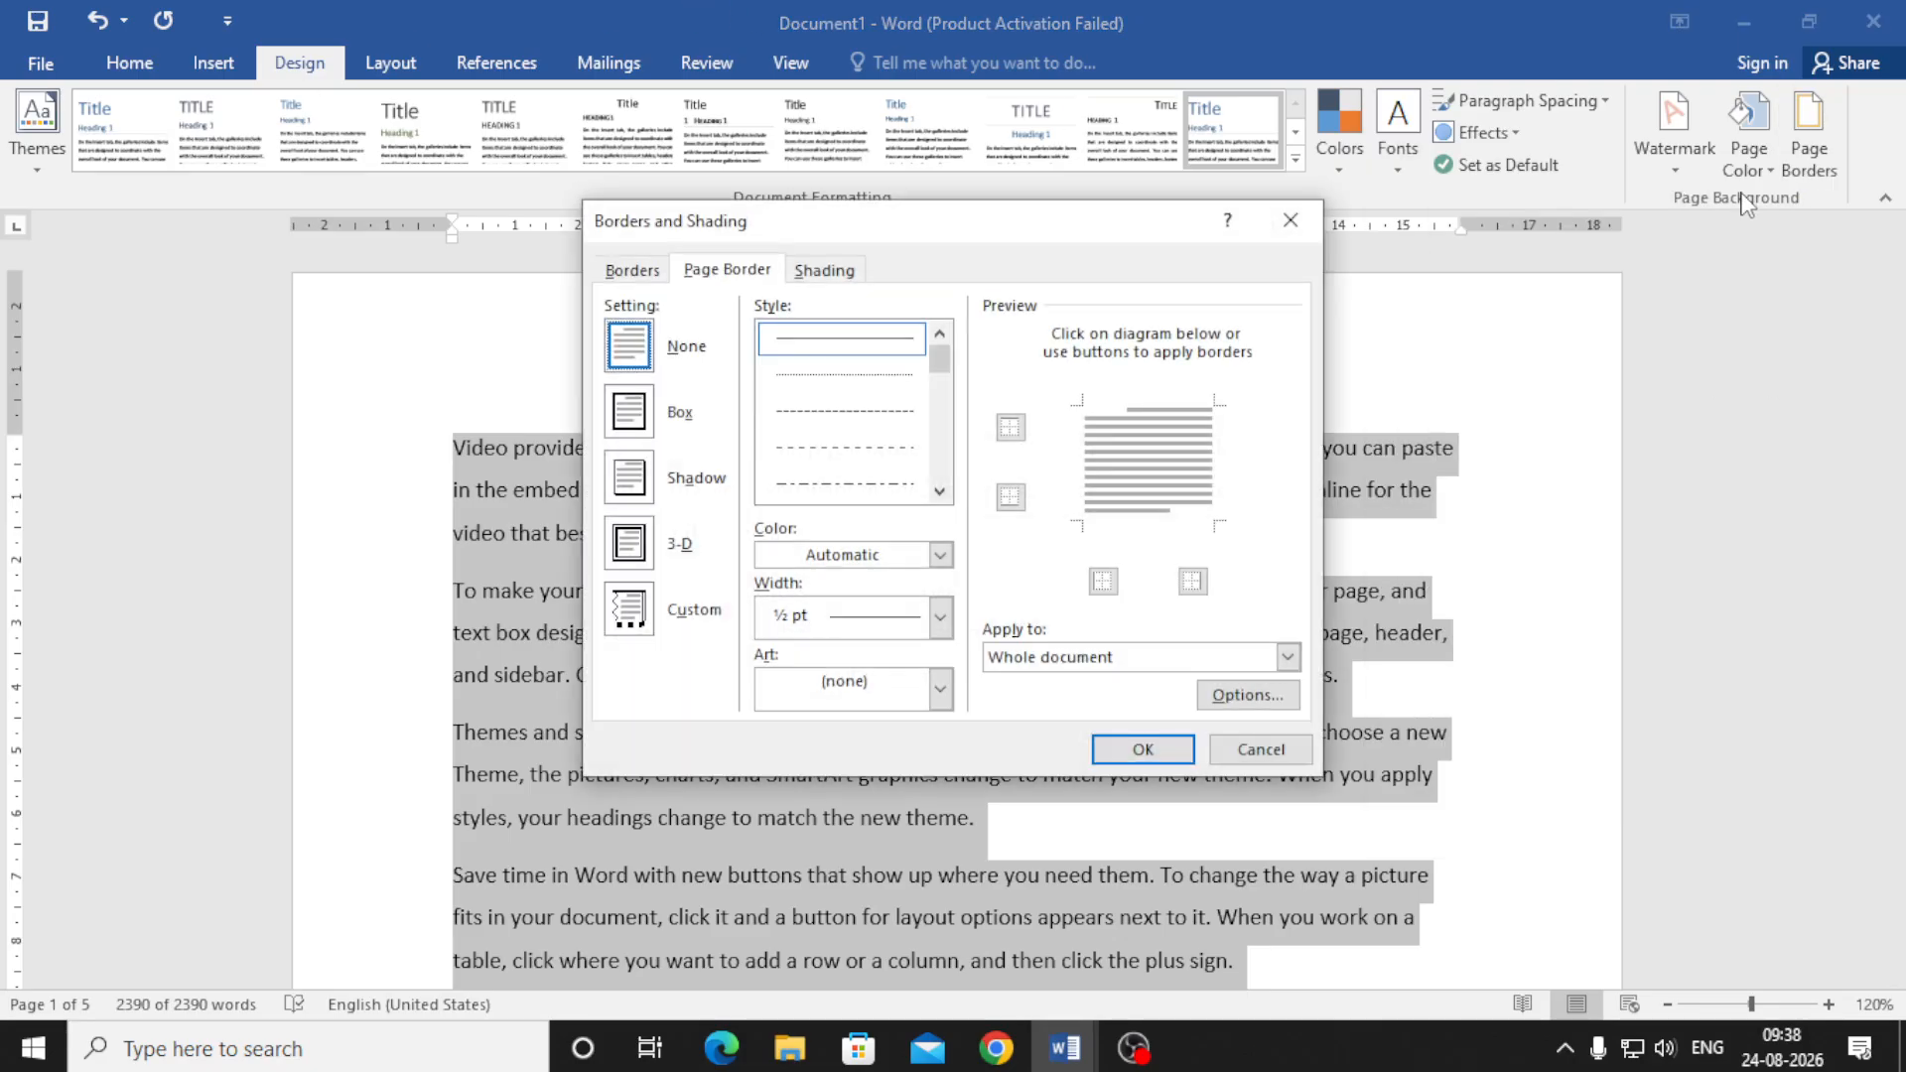
left_click(1291, 220)
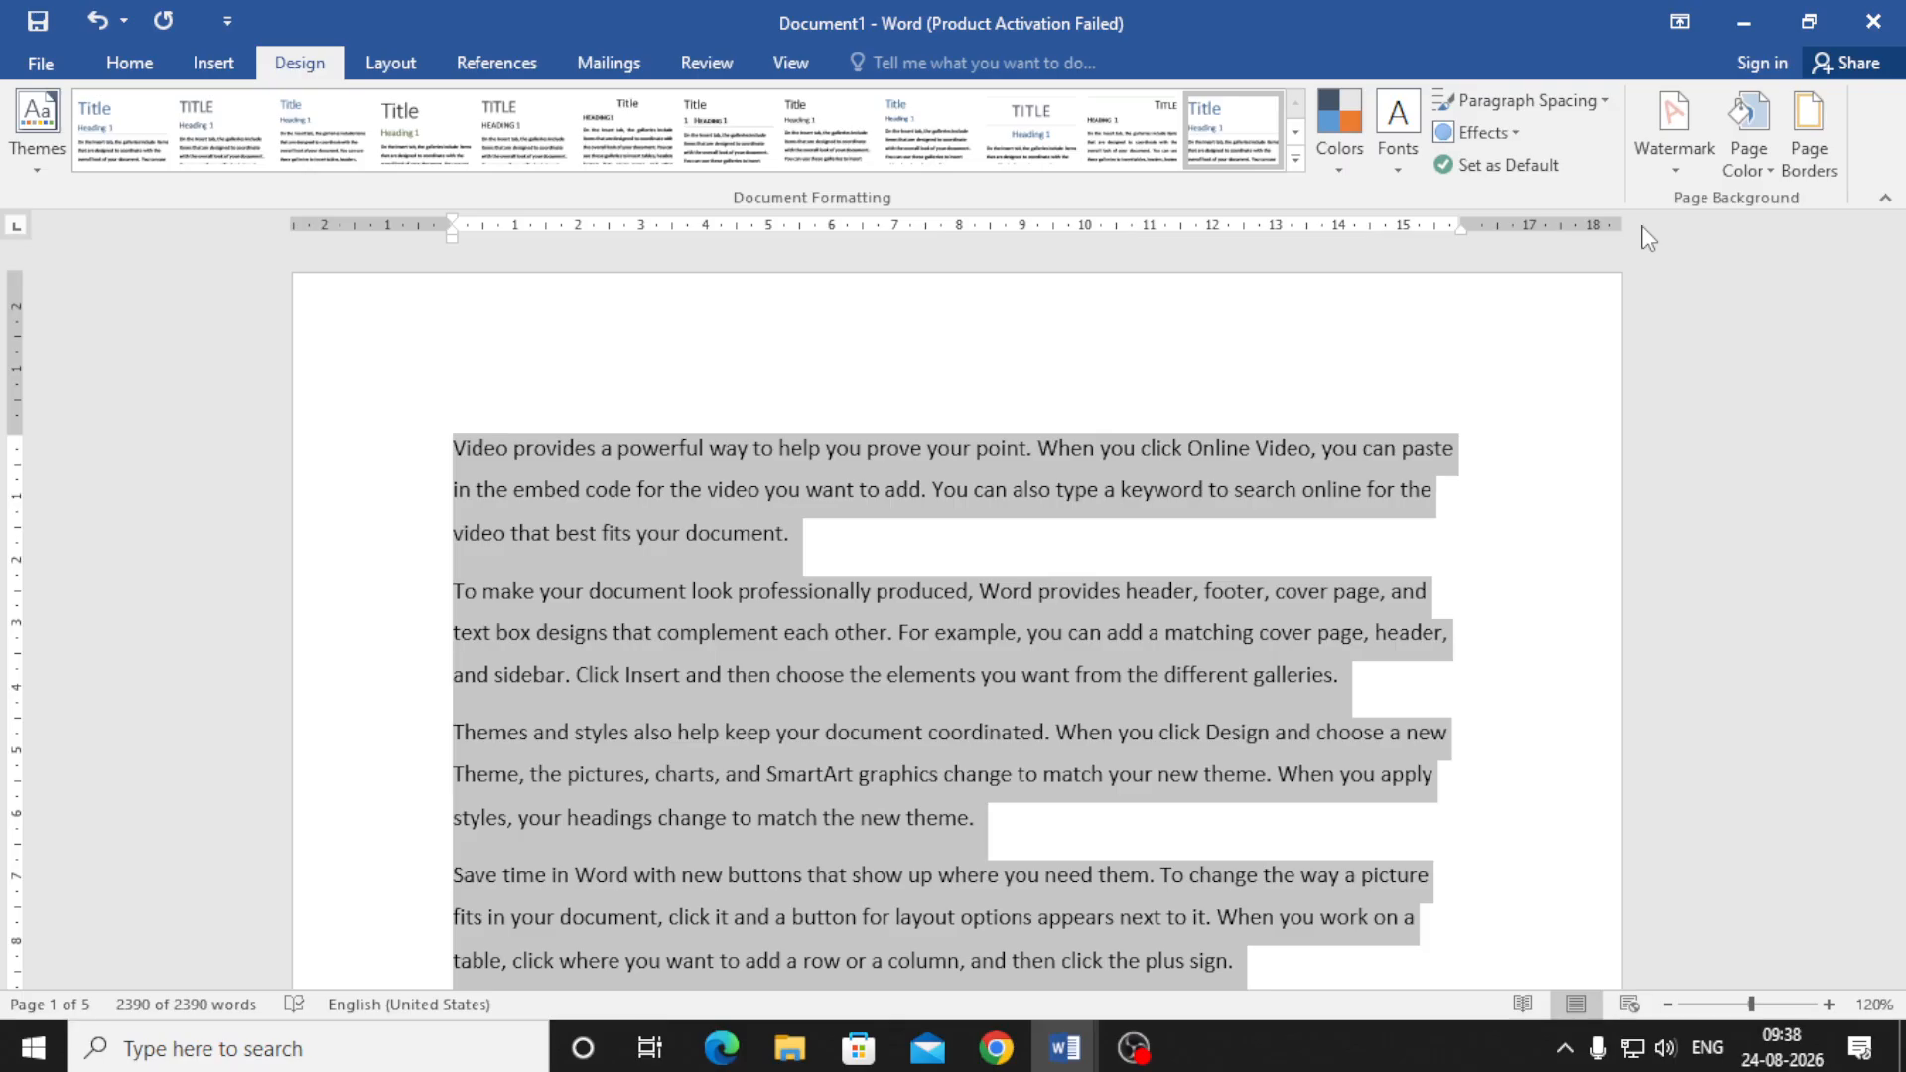
- Open the custom watermark settings, look at the picture watermark option and choose a text watermark
left_click(1691, 118)
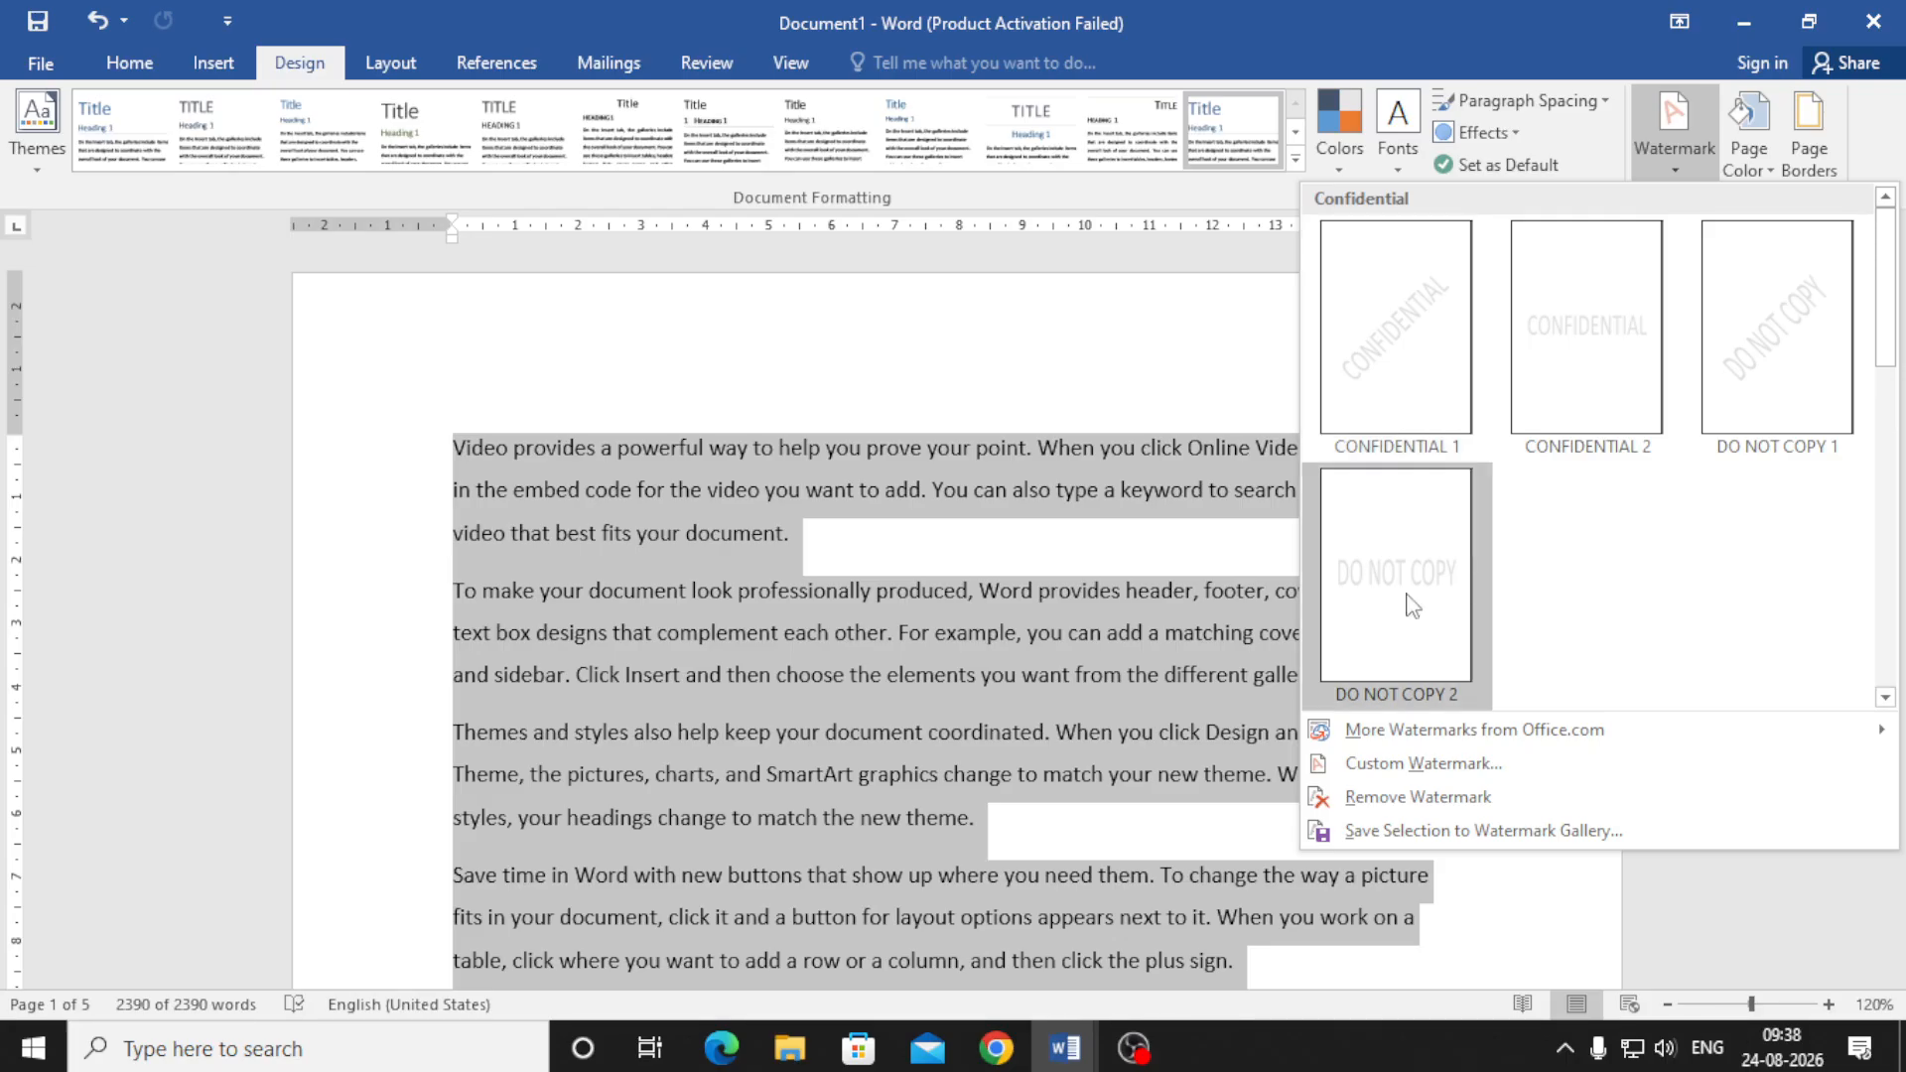
left_click(1405, 764)
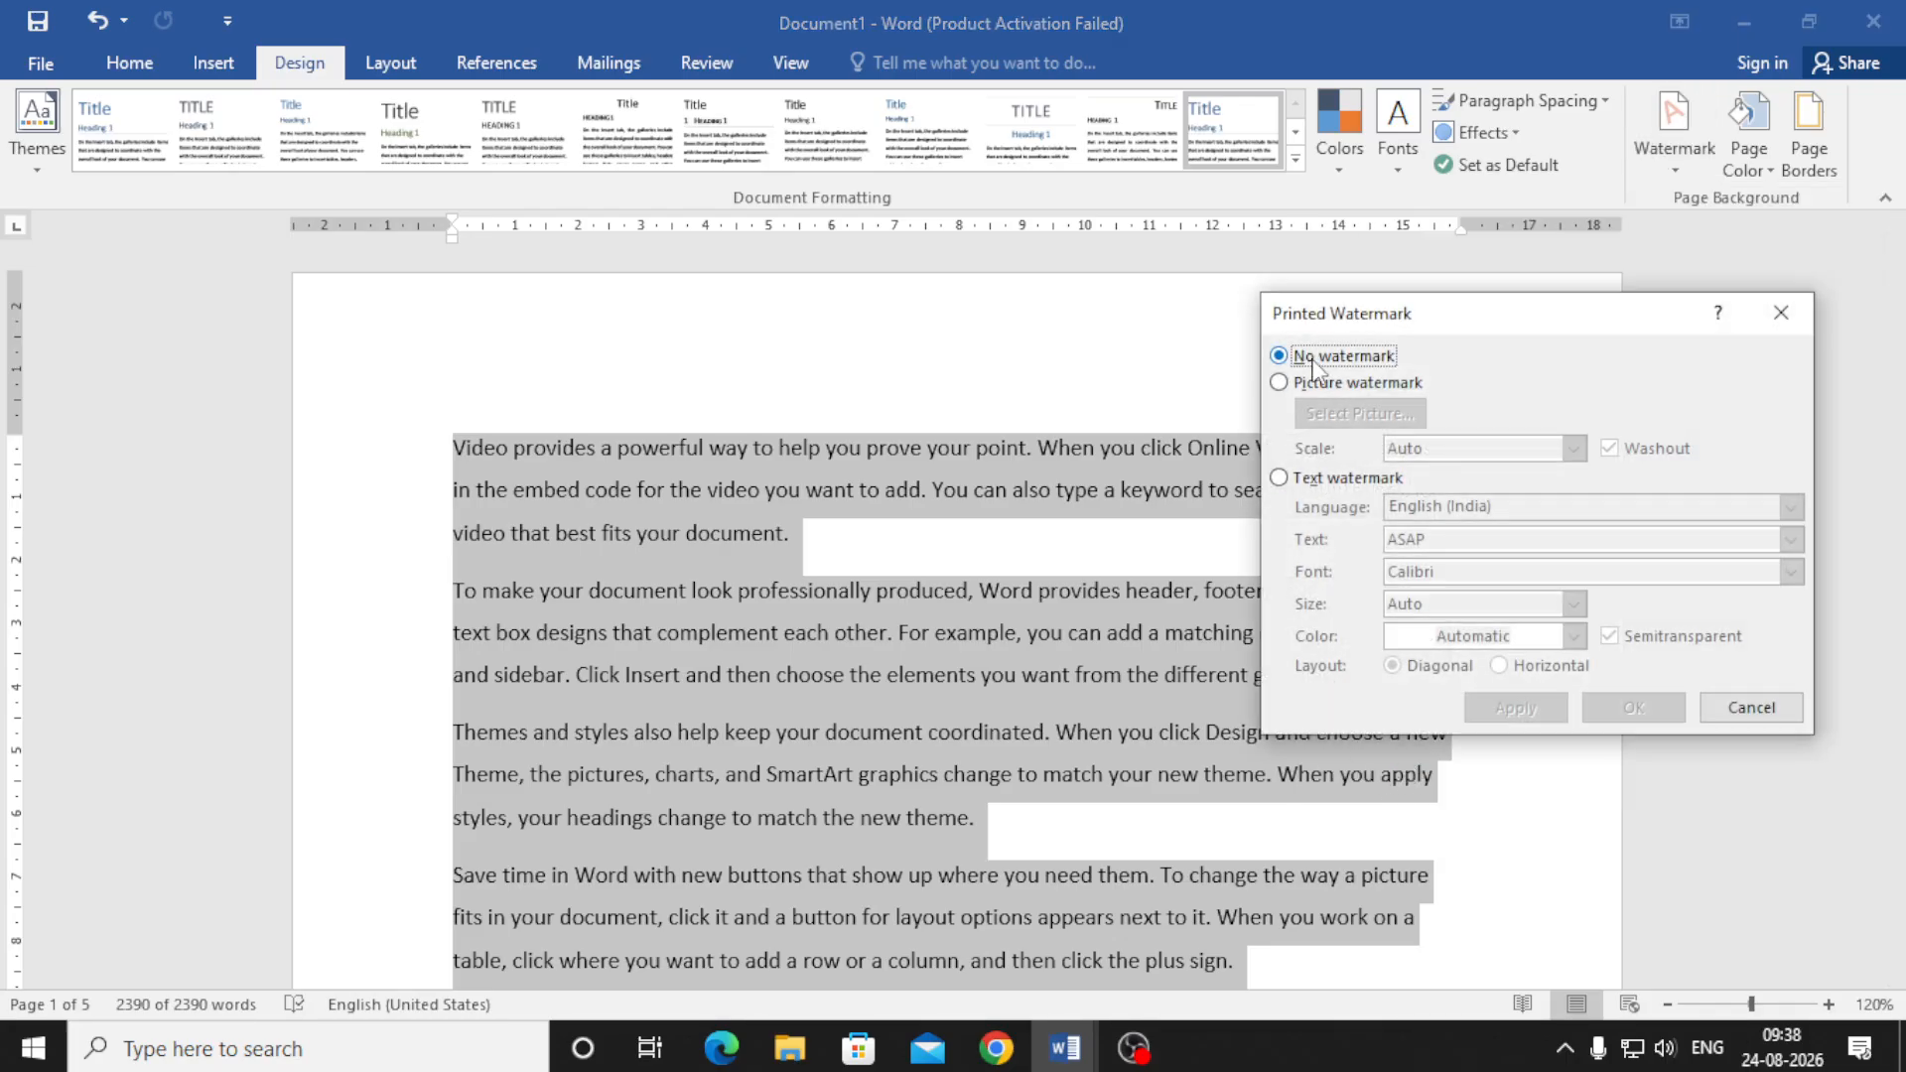
left_click(1316, 382)
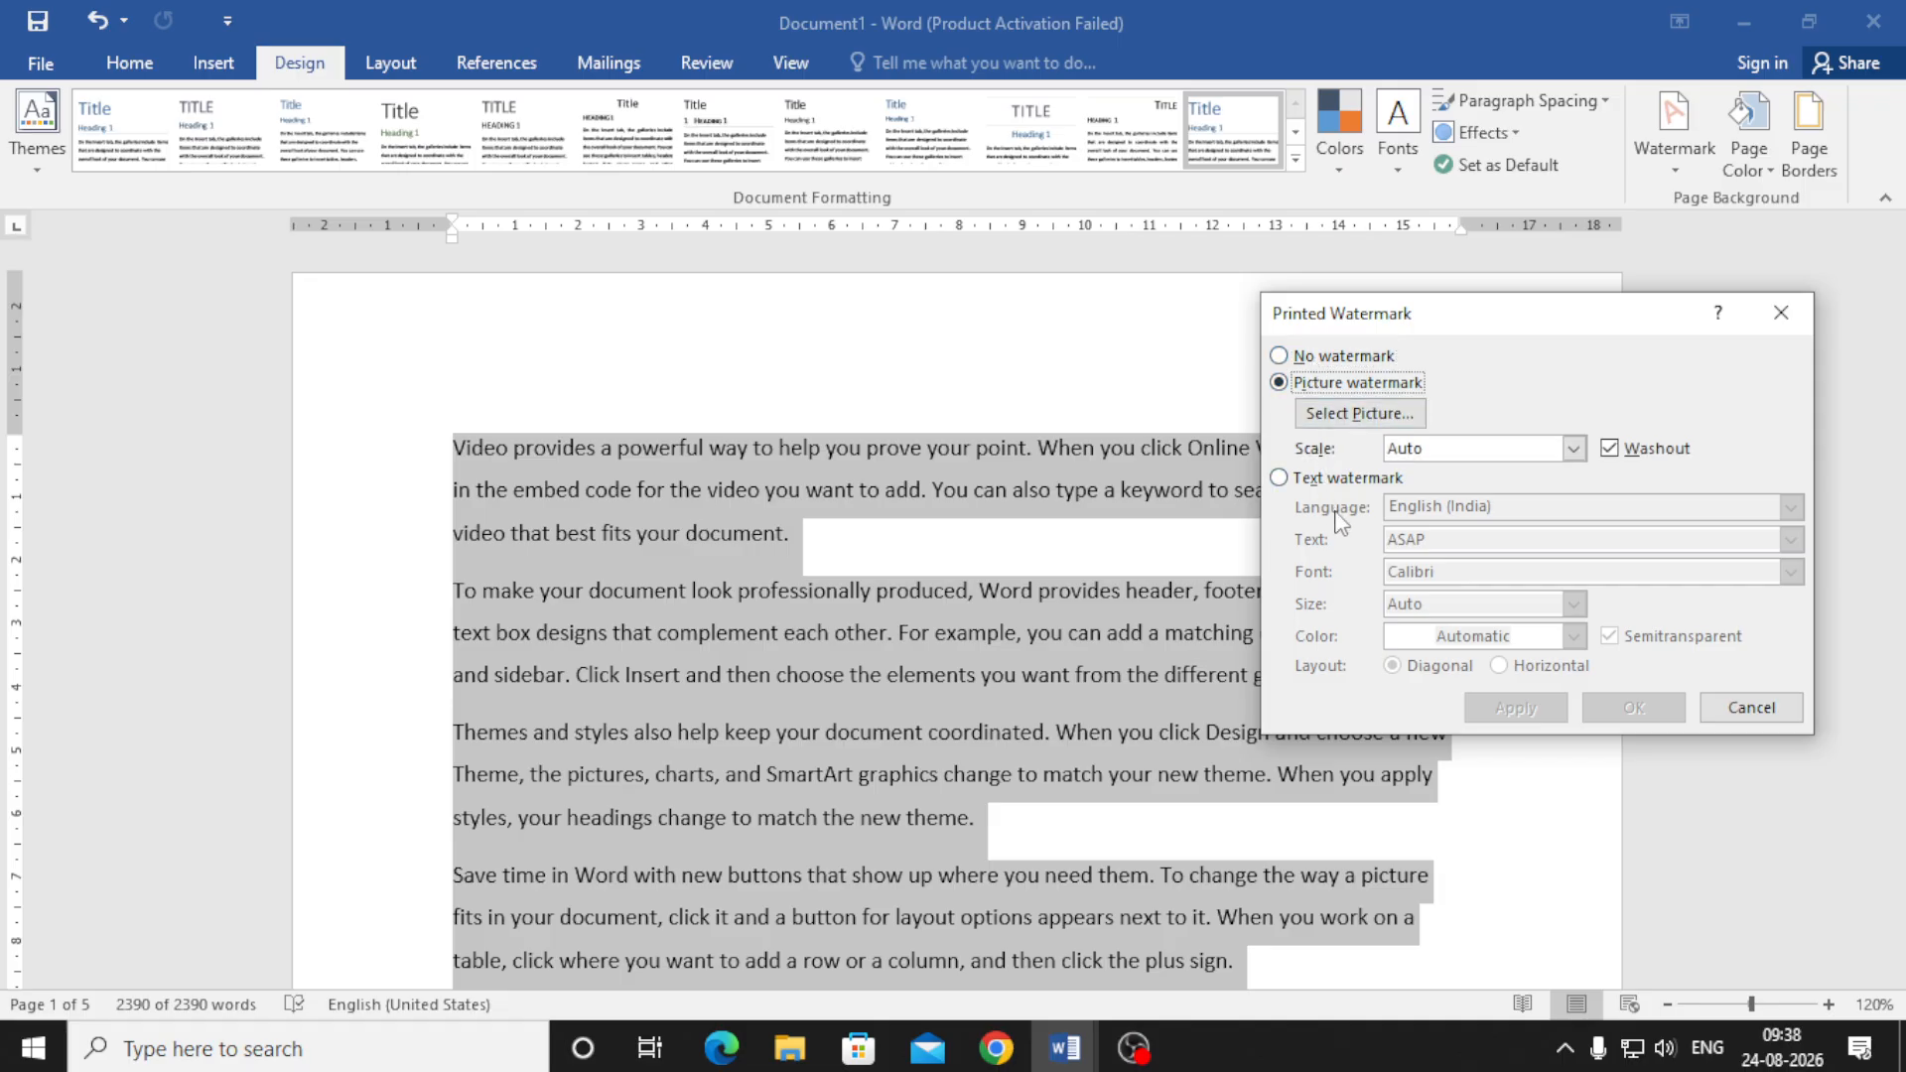
left_click(1338, 478)
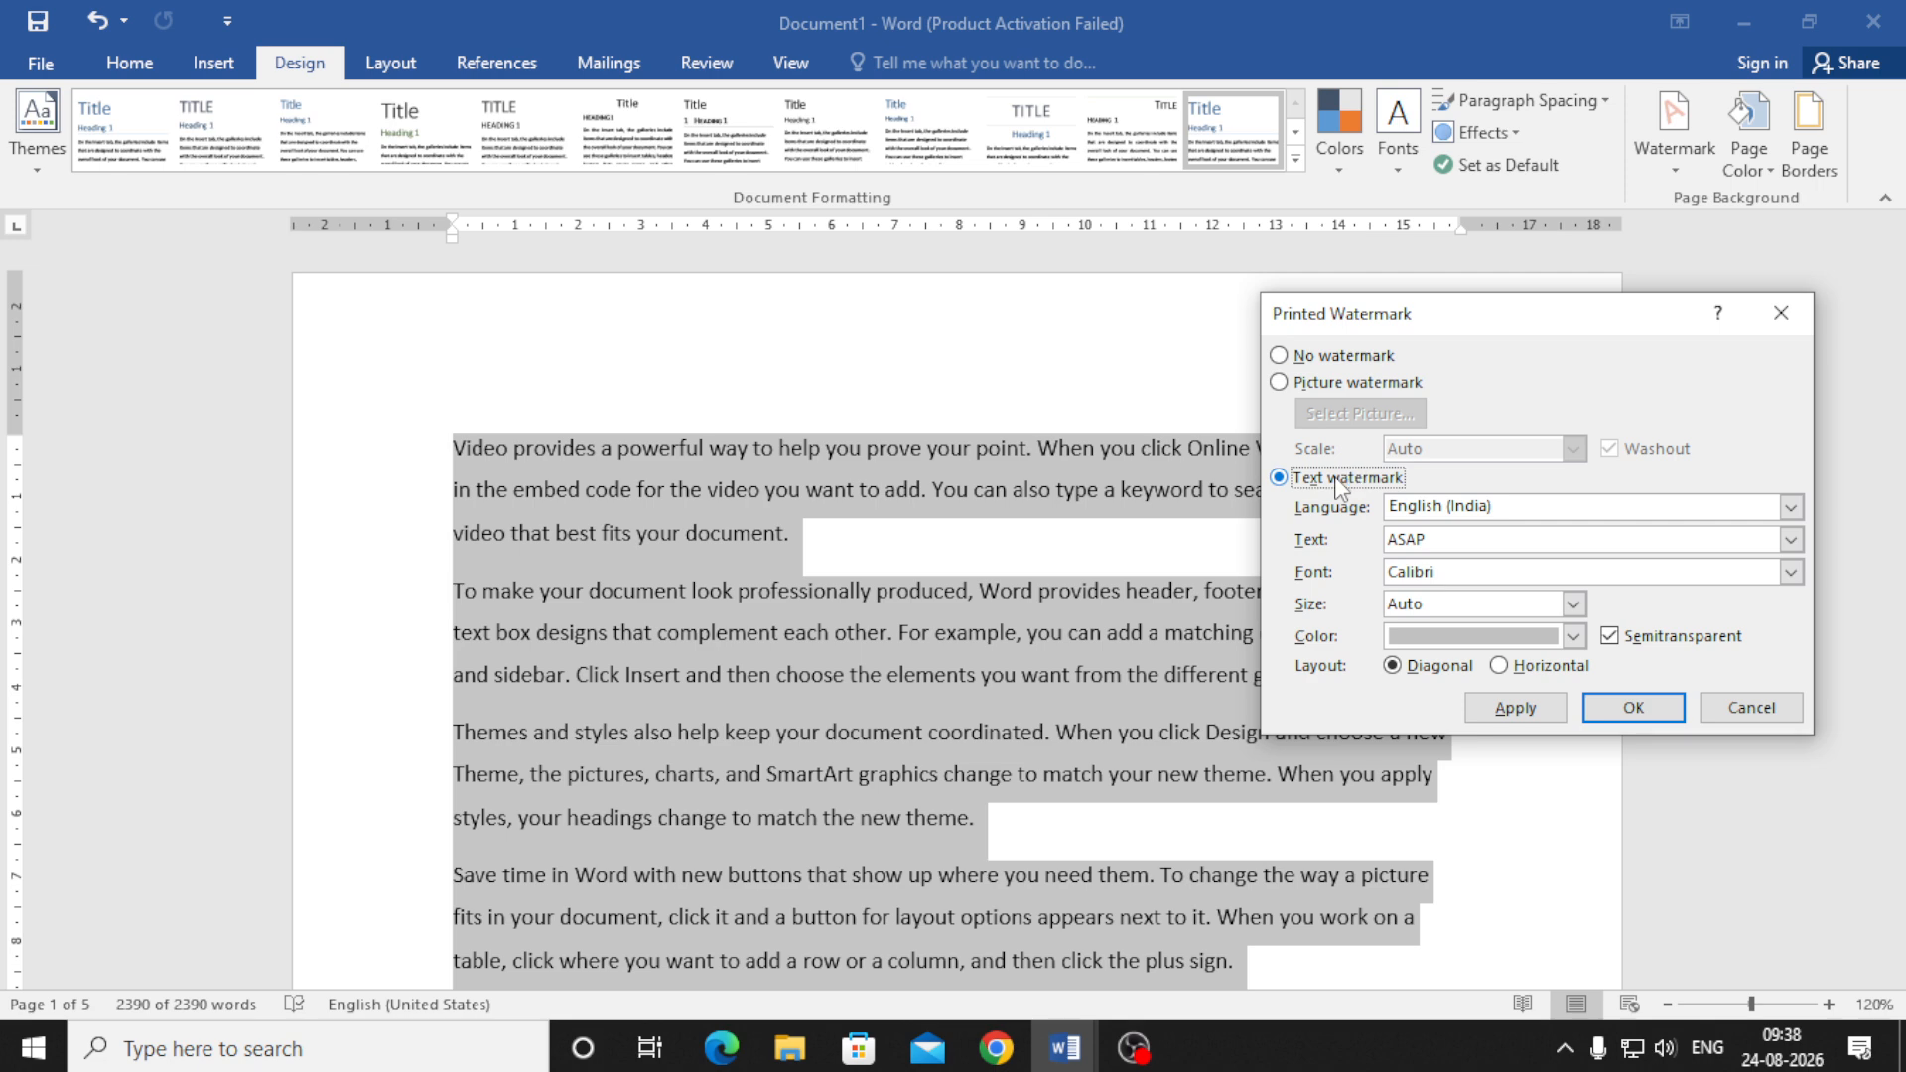
- Replace the watermark text with "Anant Computer Academy", apply it diagonally to the document and close the watermark settings
left_click(1475, 543)
key("BackSpace")
key("BackSpace")
key("BackSpace")
key("BackSpace")
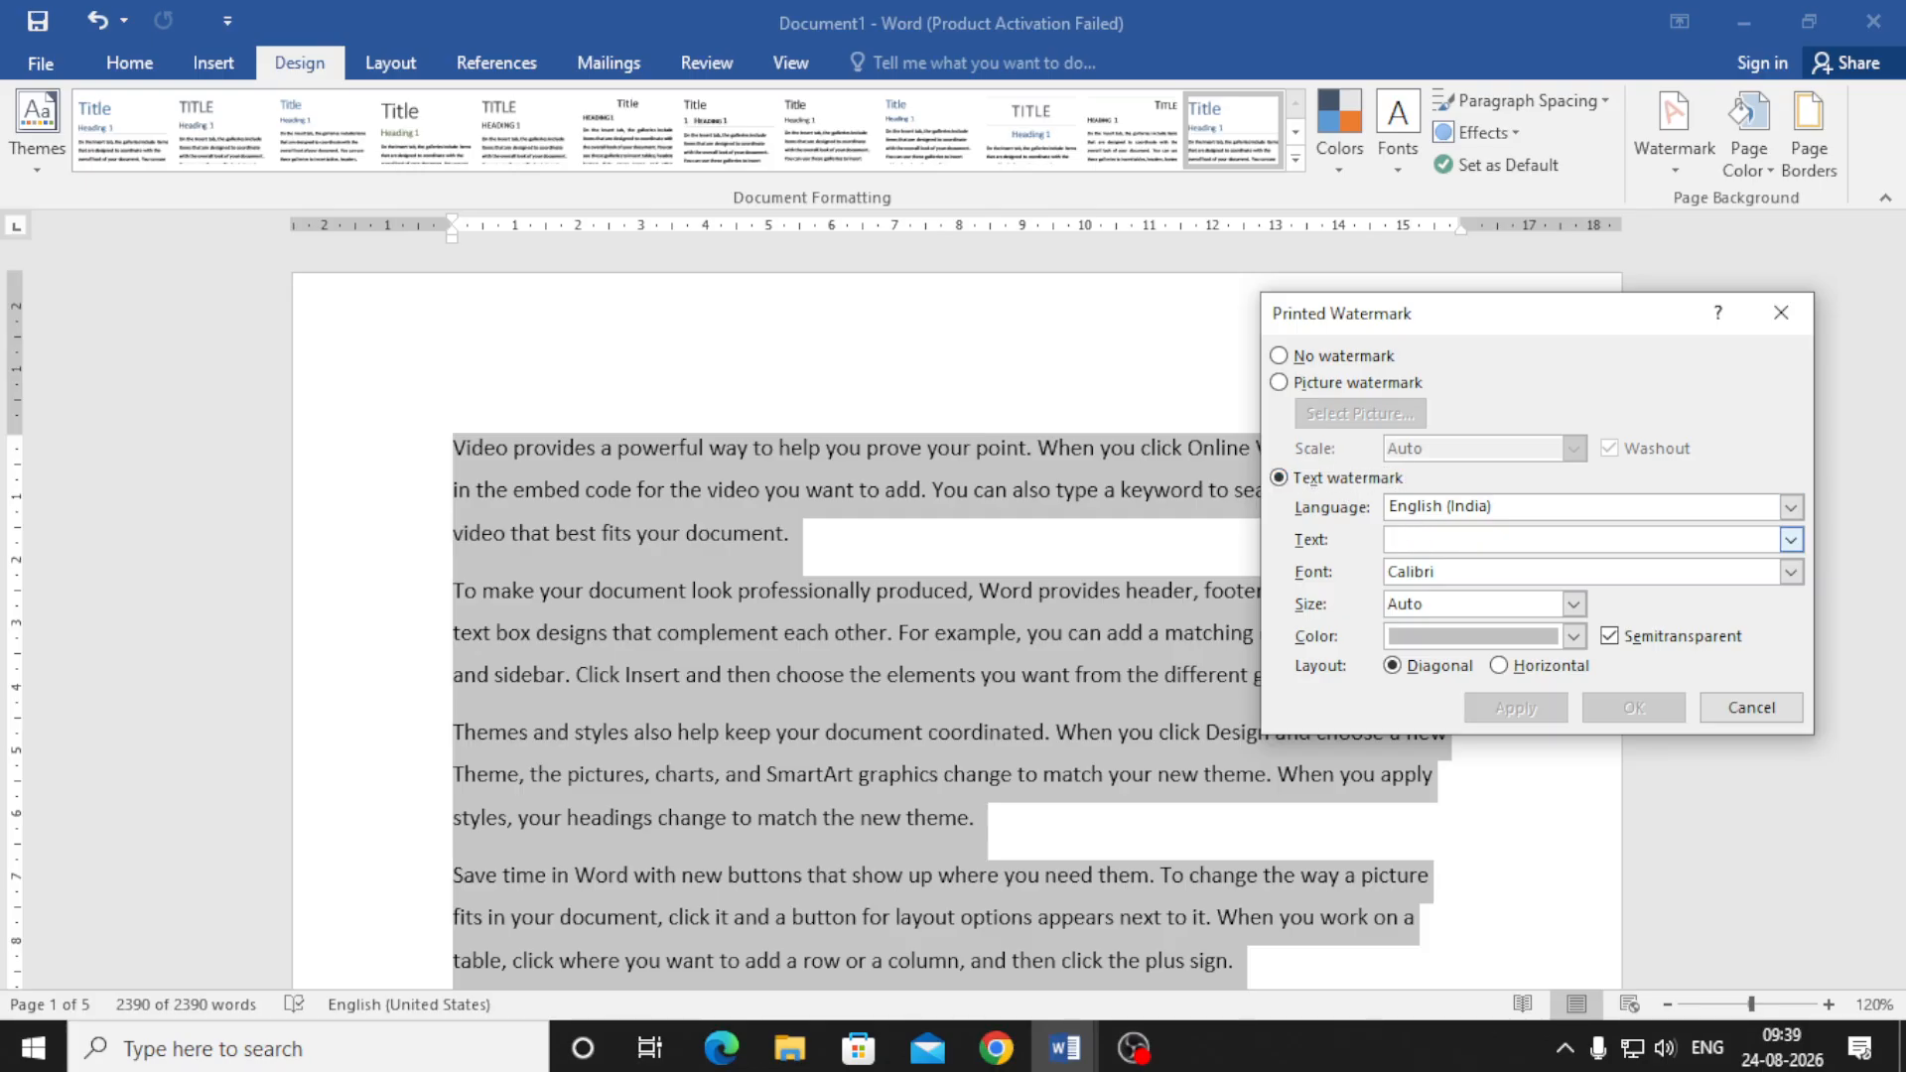
type("Anant")
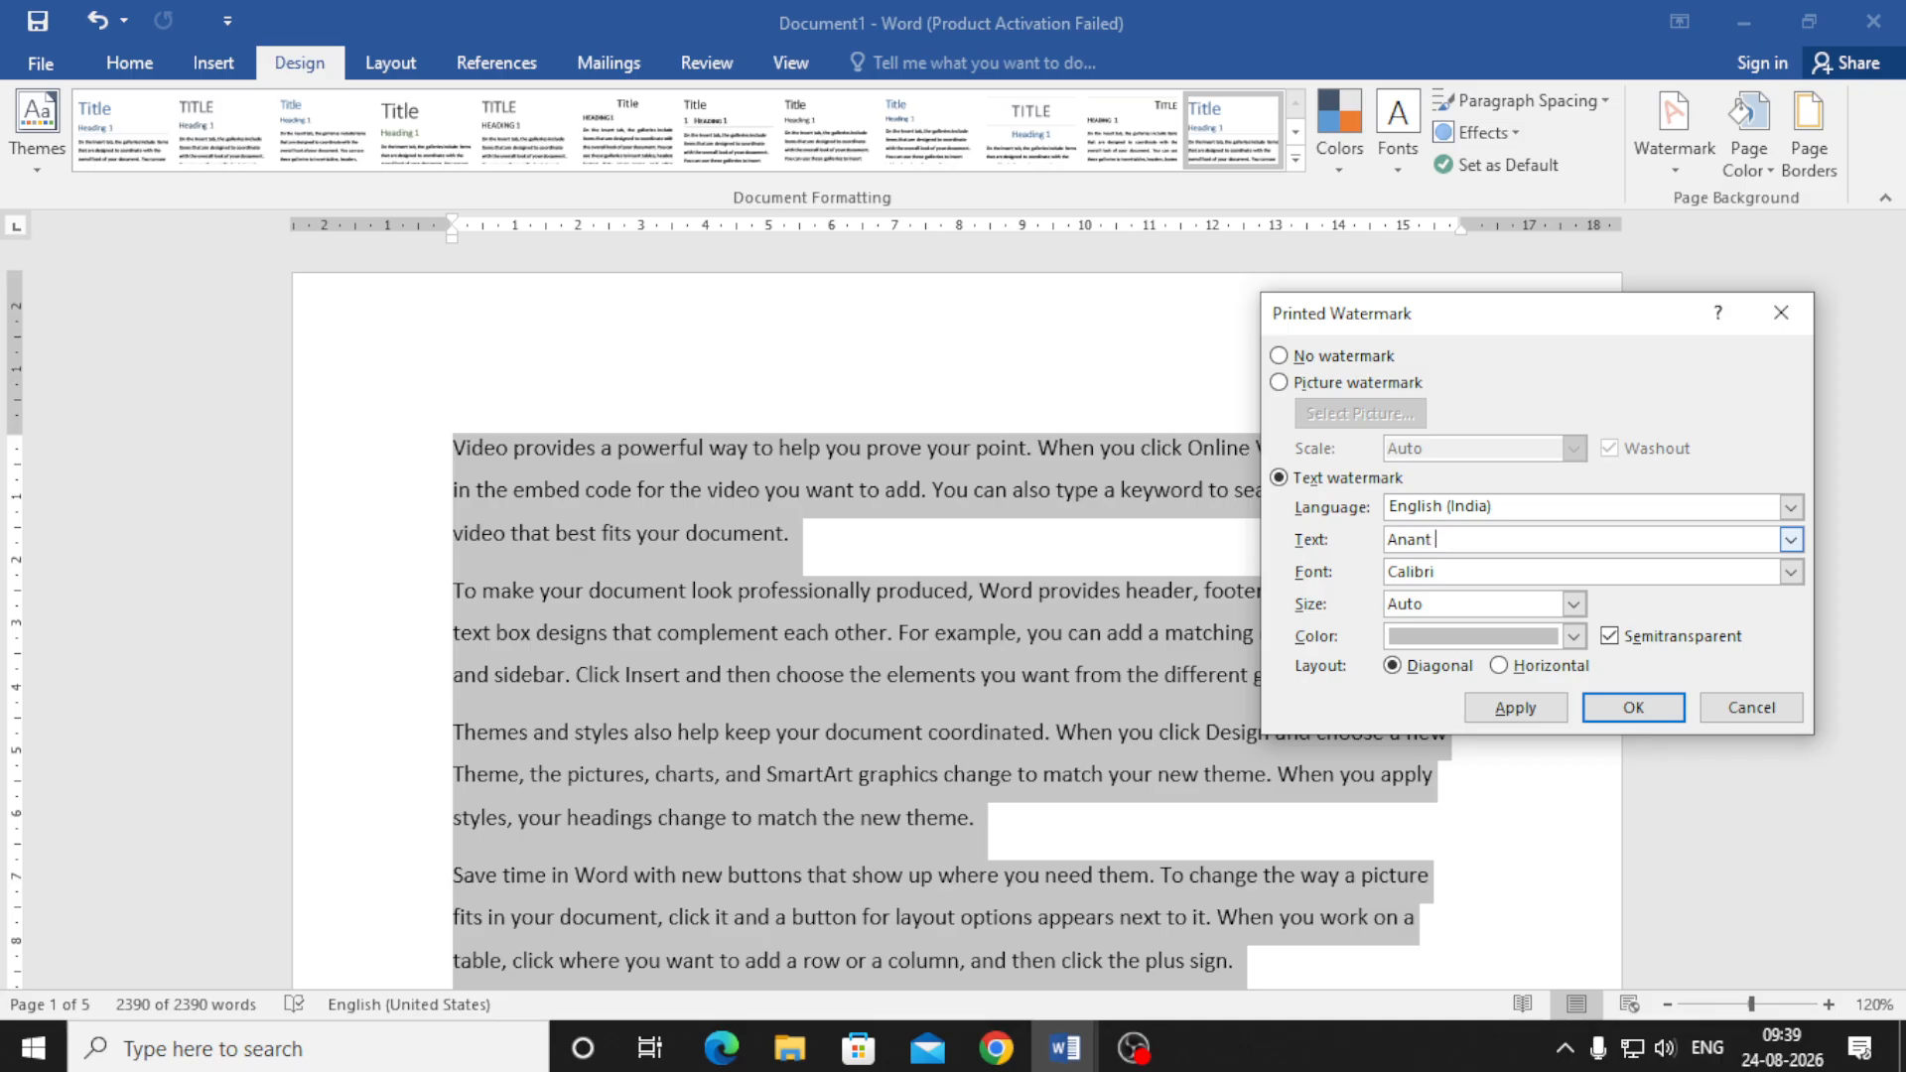
type(" Computer Academy")
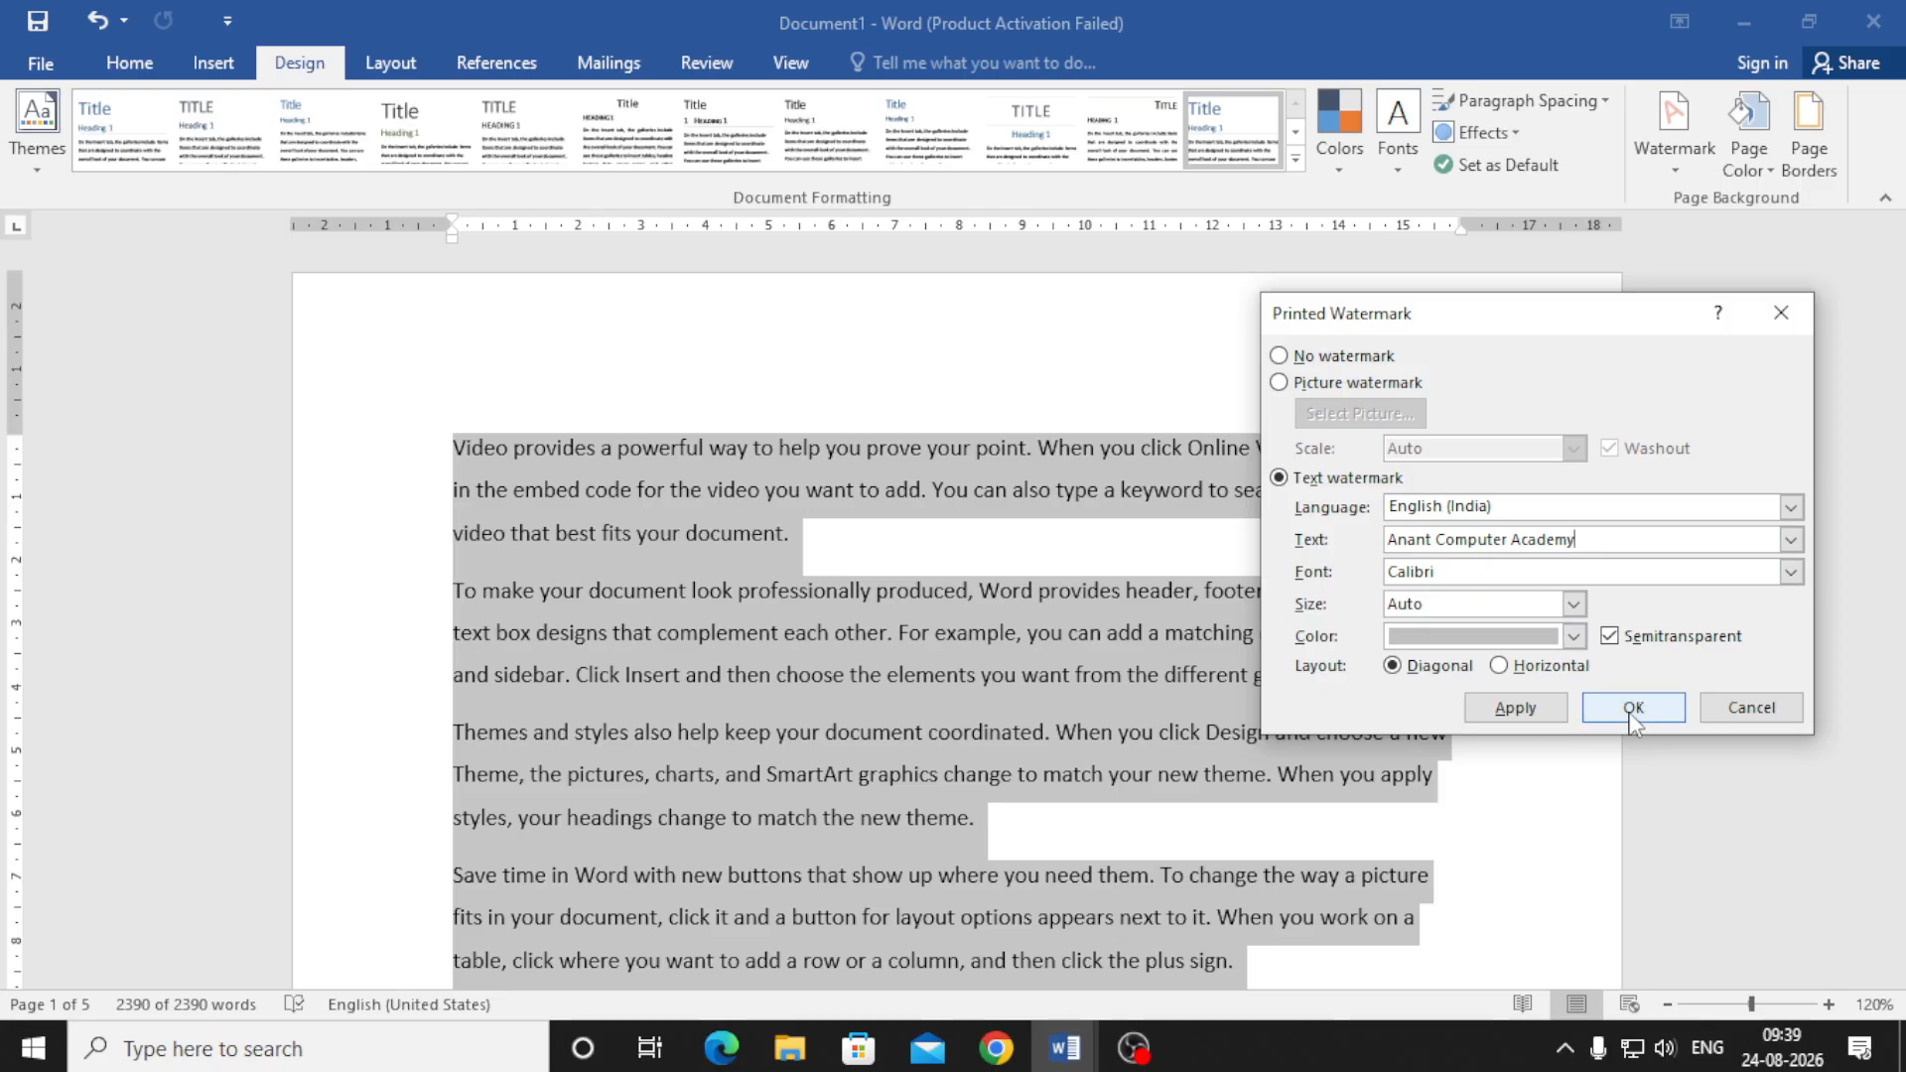
left_click(1514, 708)
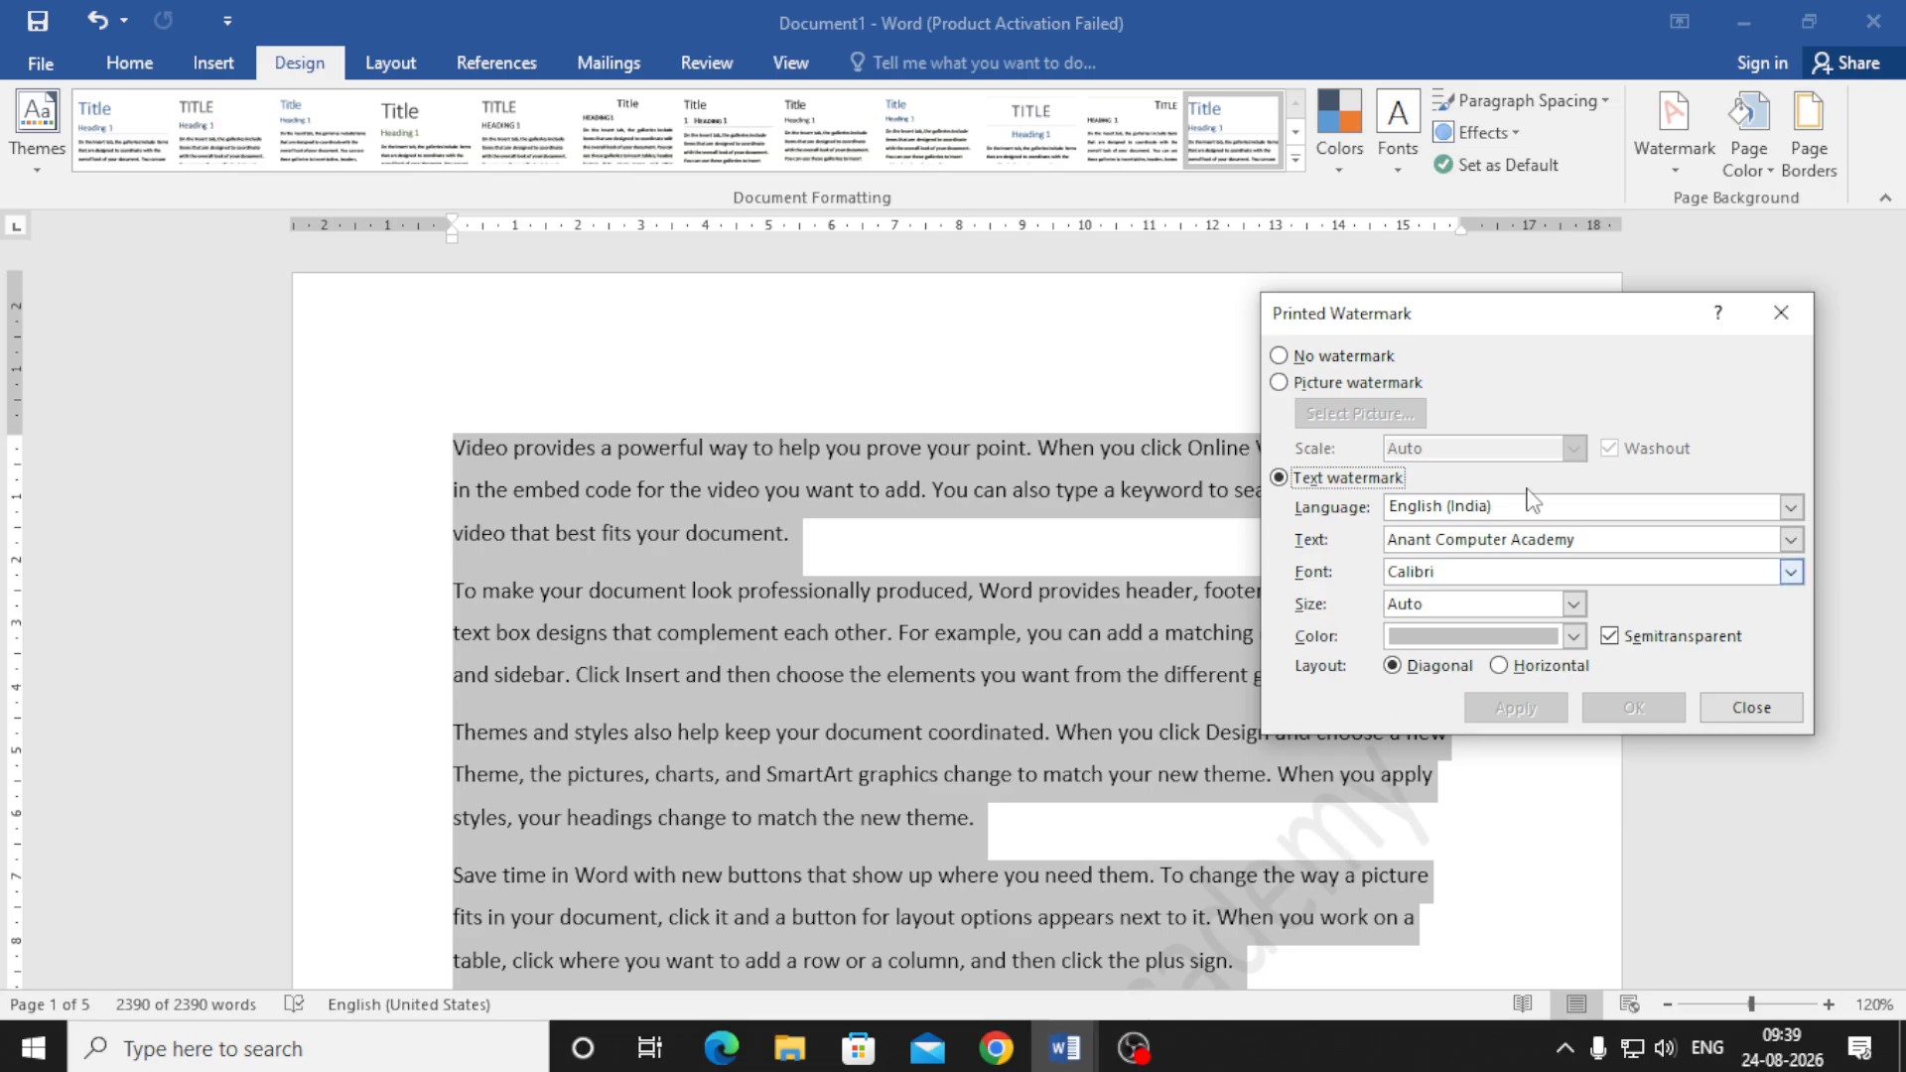
left_click_drag(1475, 328, 952, 216)
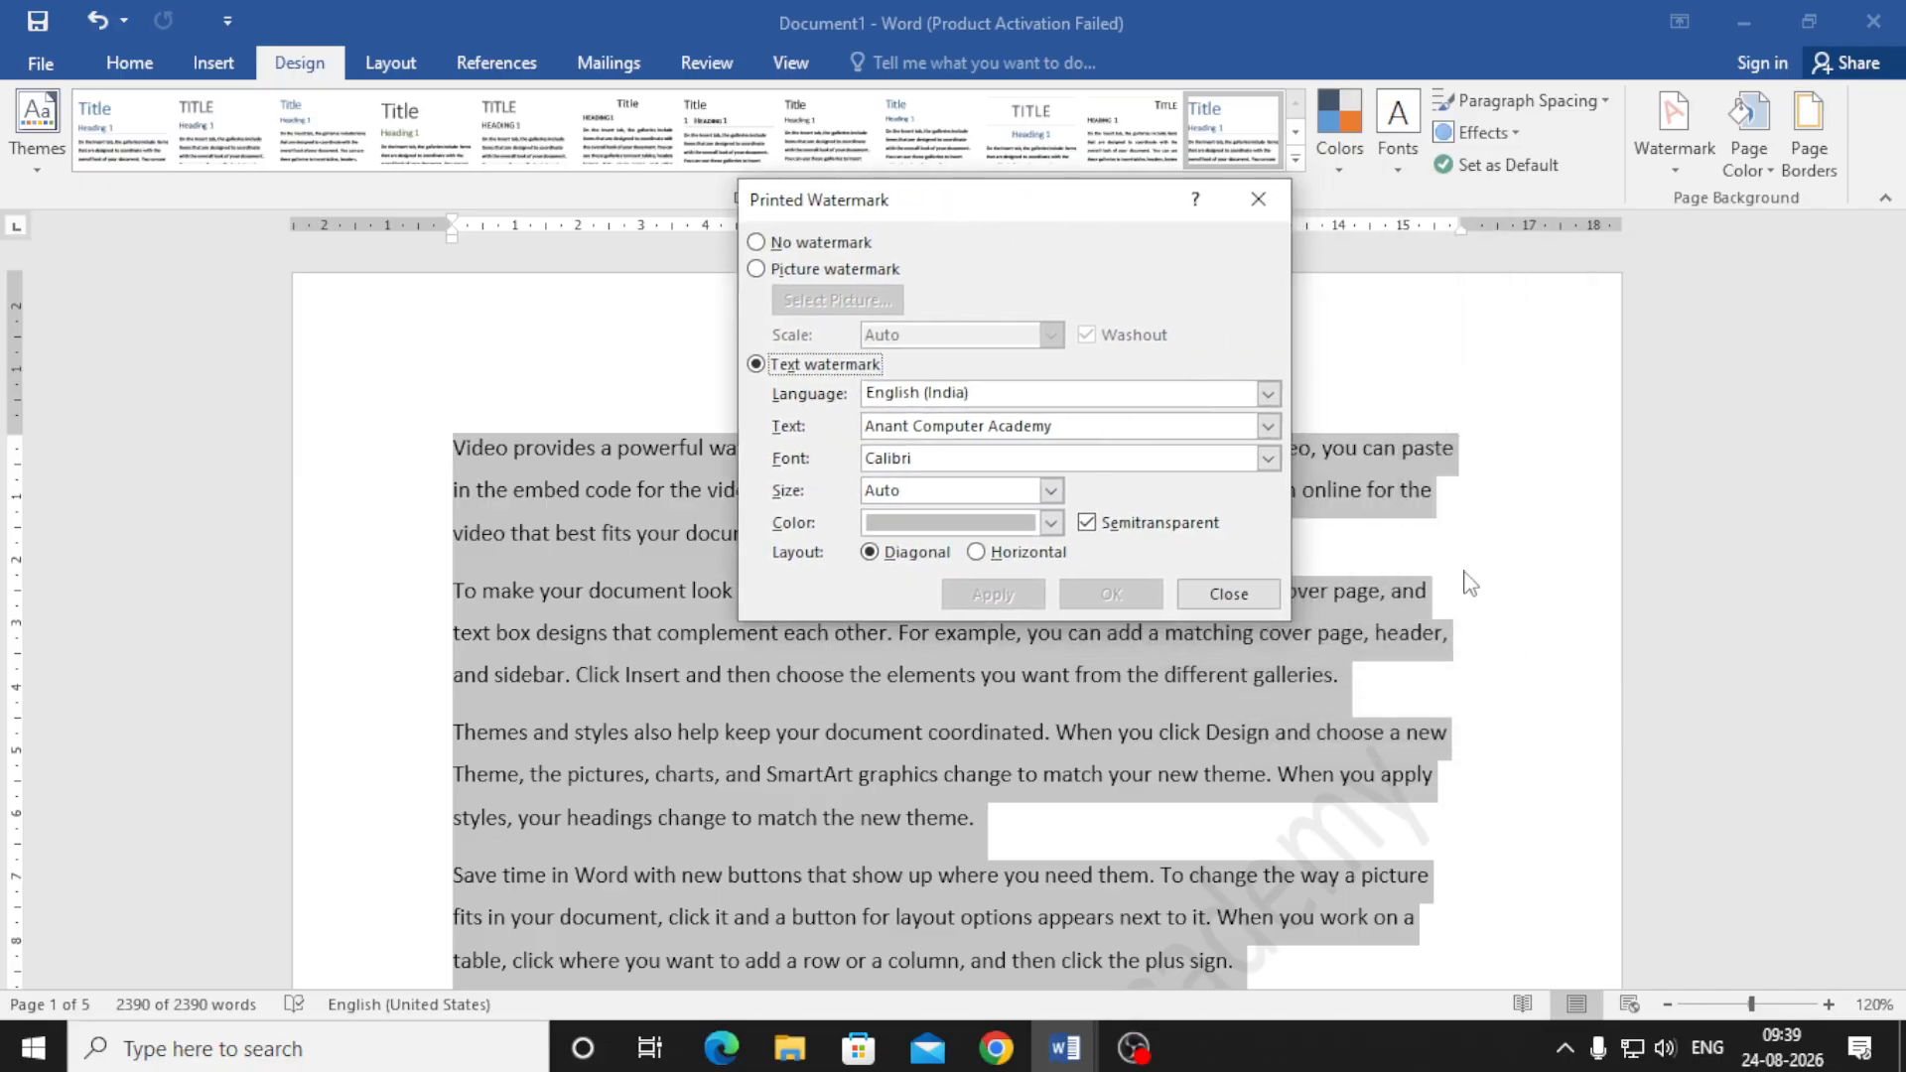
left_click(1197, 596)
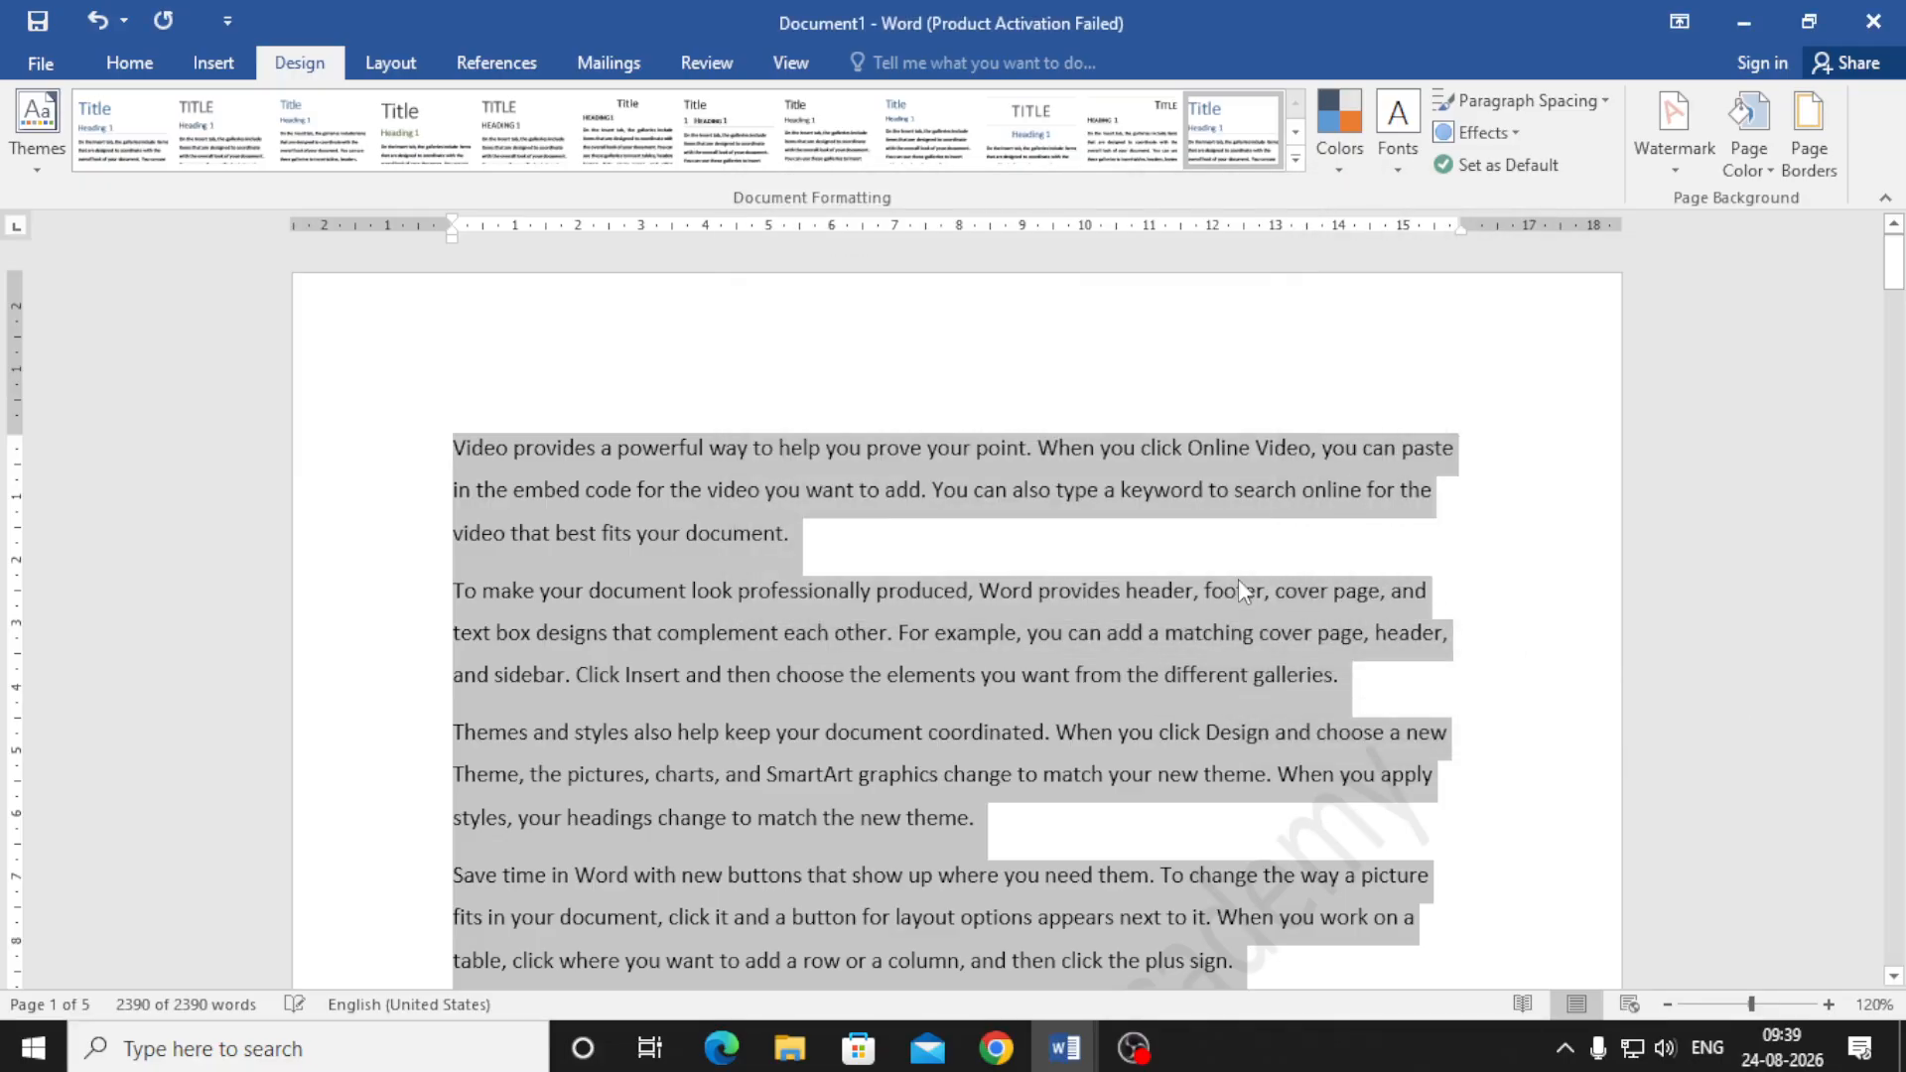
- Deselect the text, check the watermark on the pages and change the custom watermark's color to black
scroll(1241, 580, "down", 3)
scroll(1241, 580, "down", 10, "ctrl")
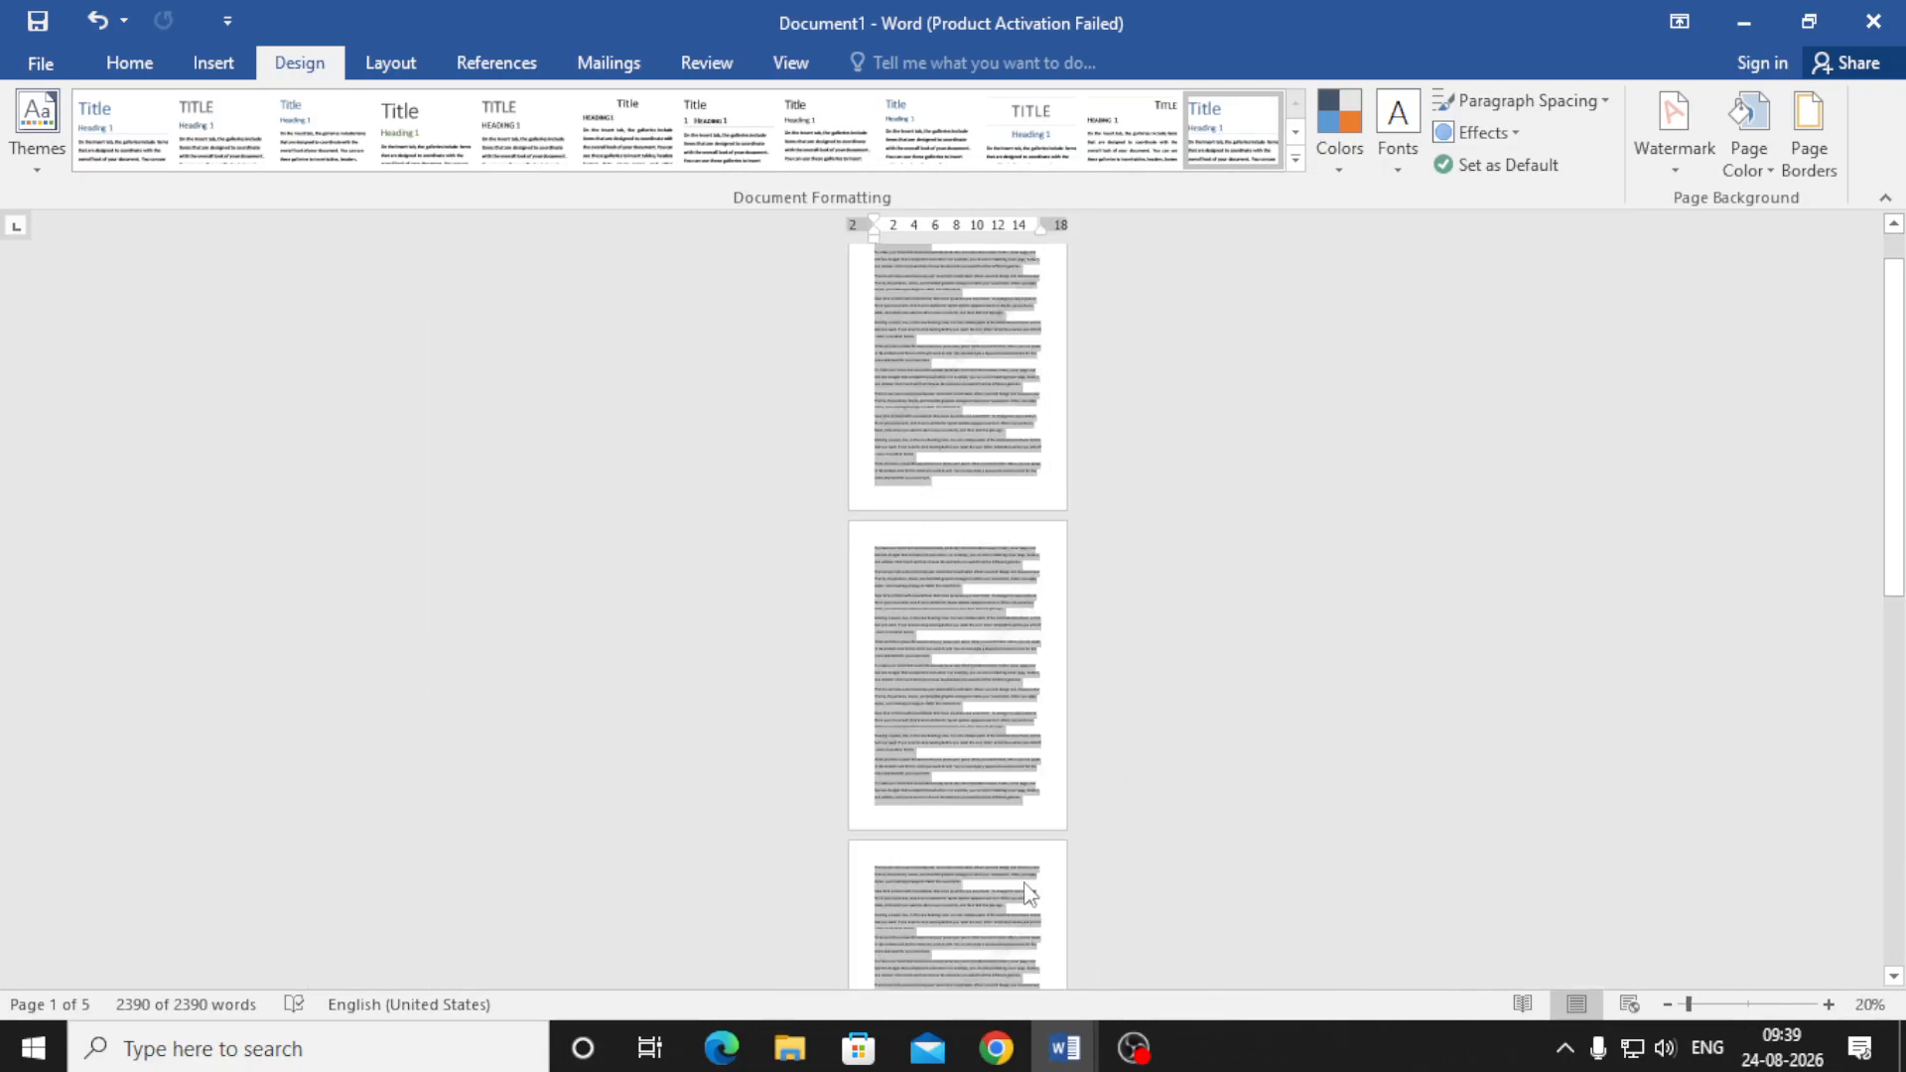
left_click(963, 732)
scroll(953, 678, "up", 7, "ctrl")
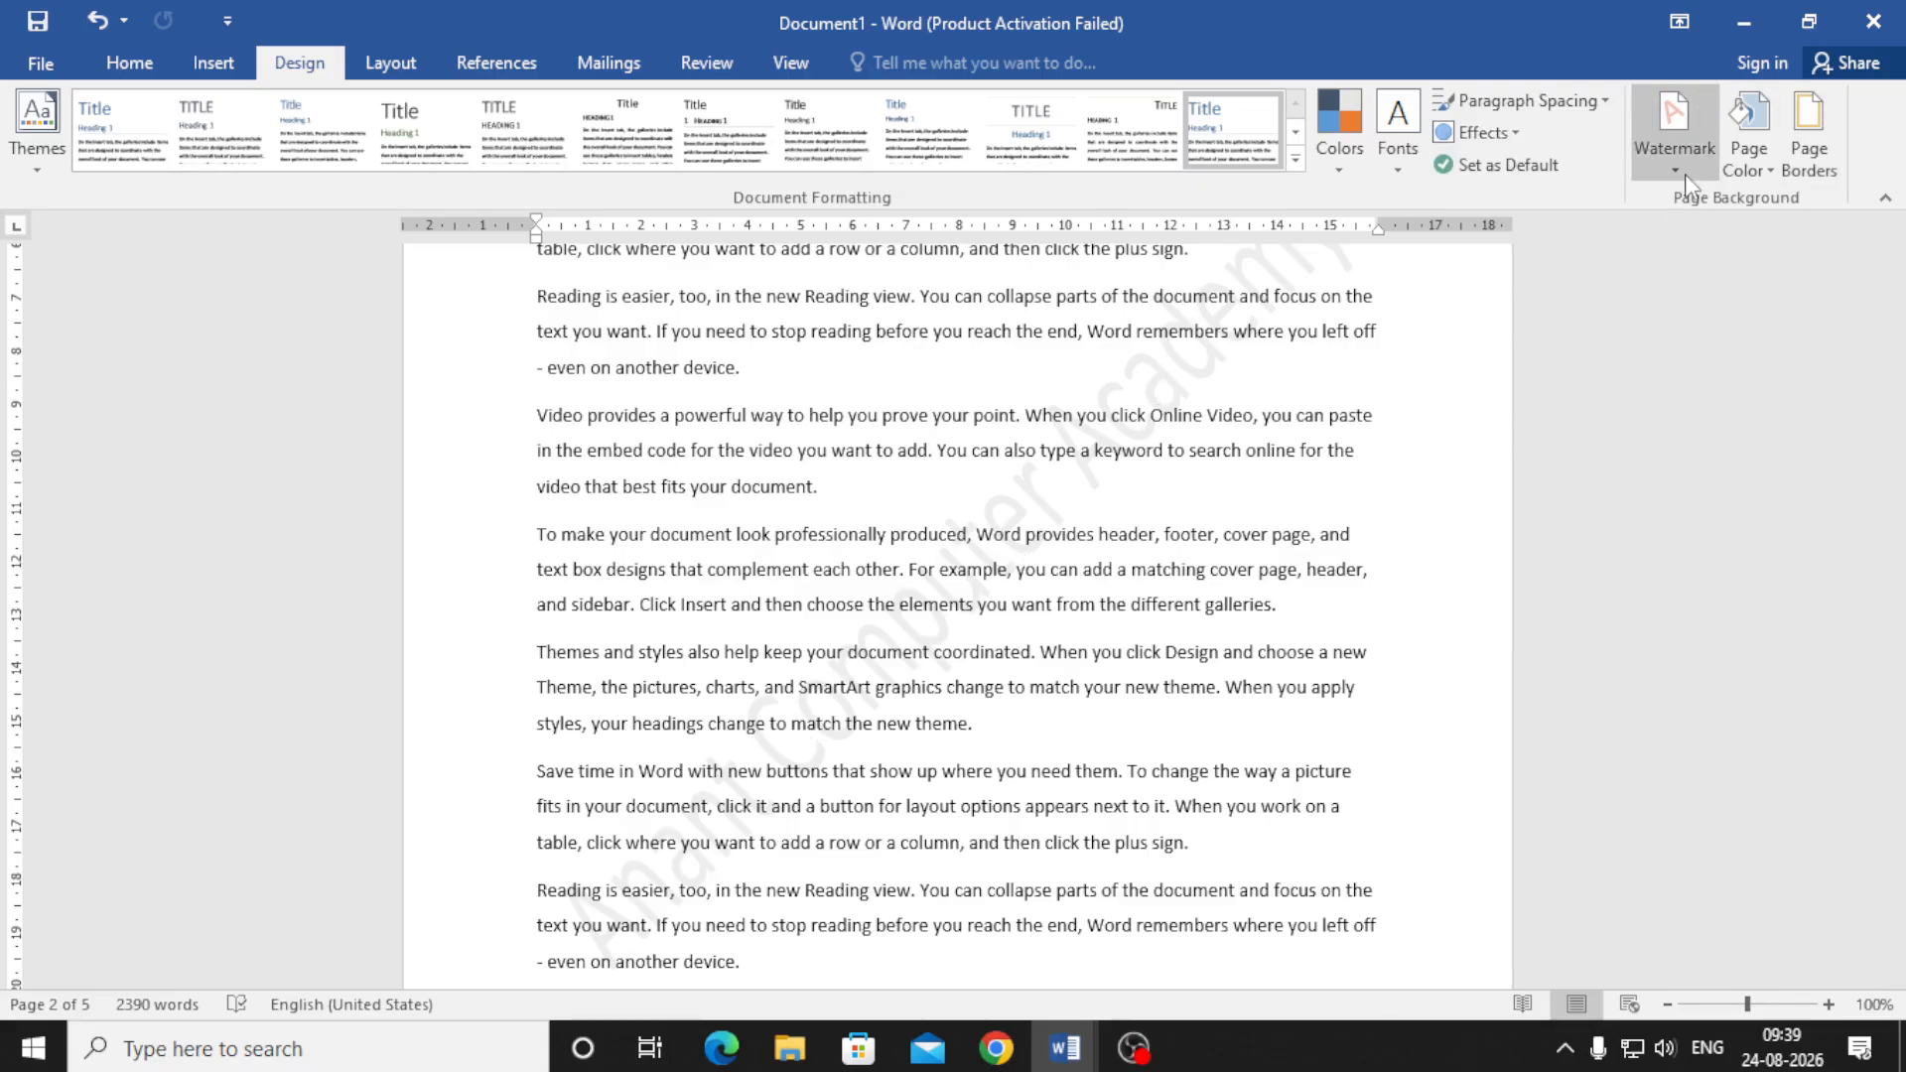
left_click(1675, 134)
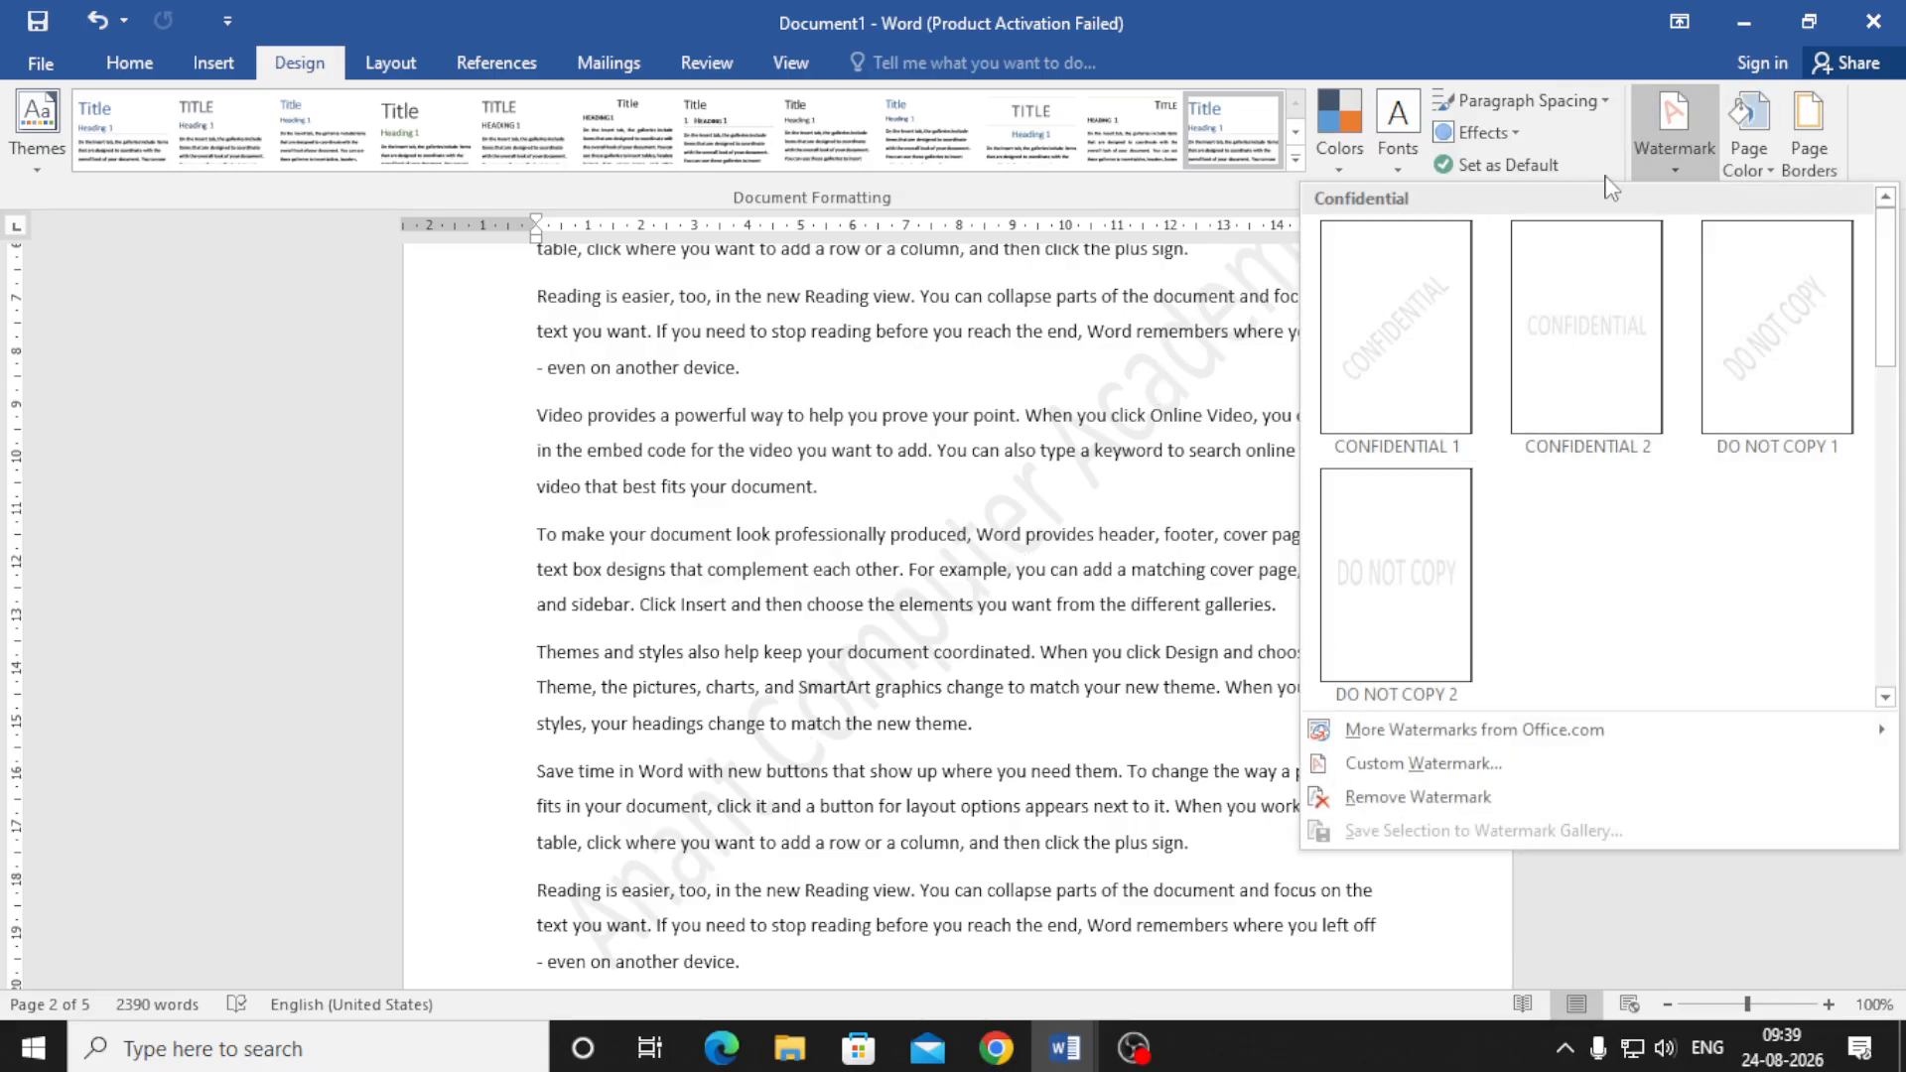
left_click(1383, 761)
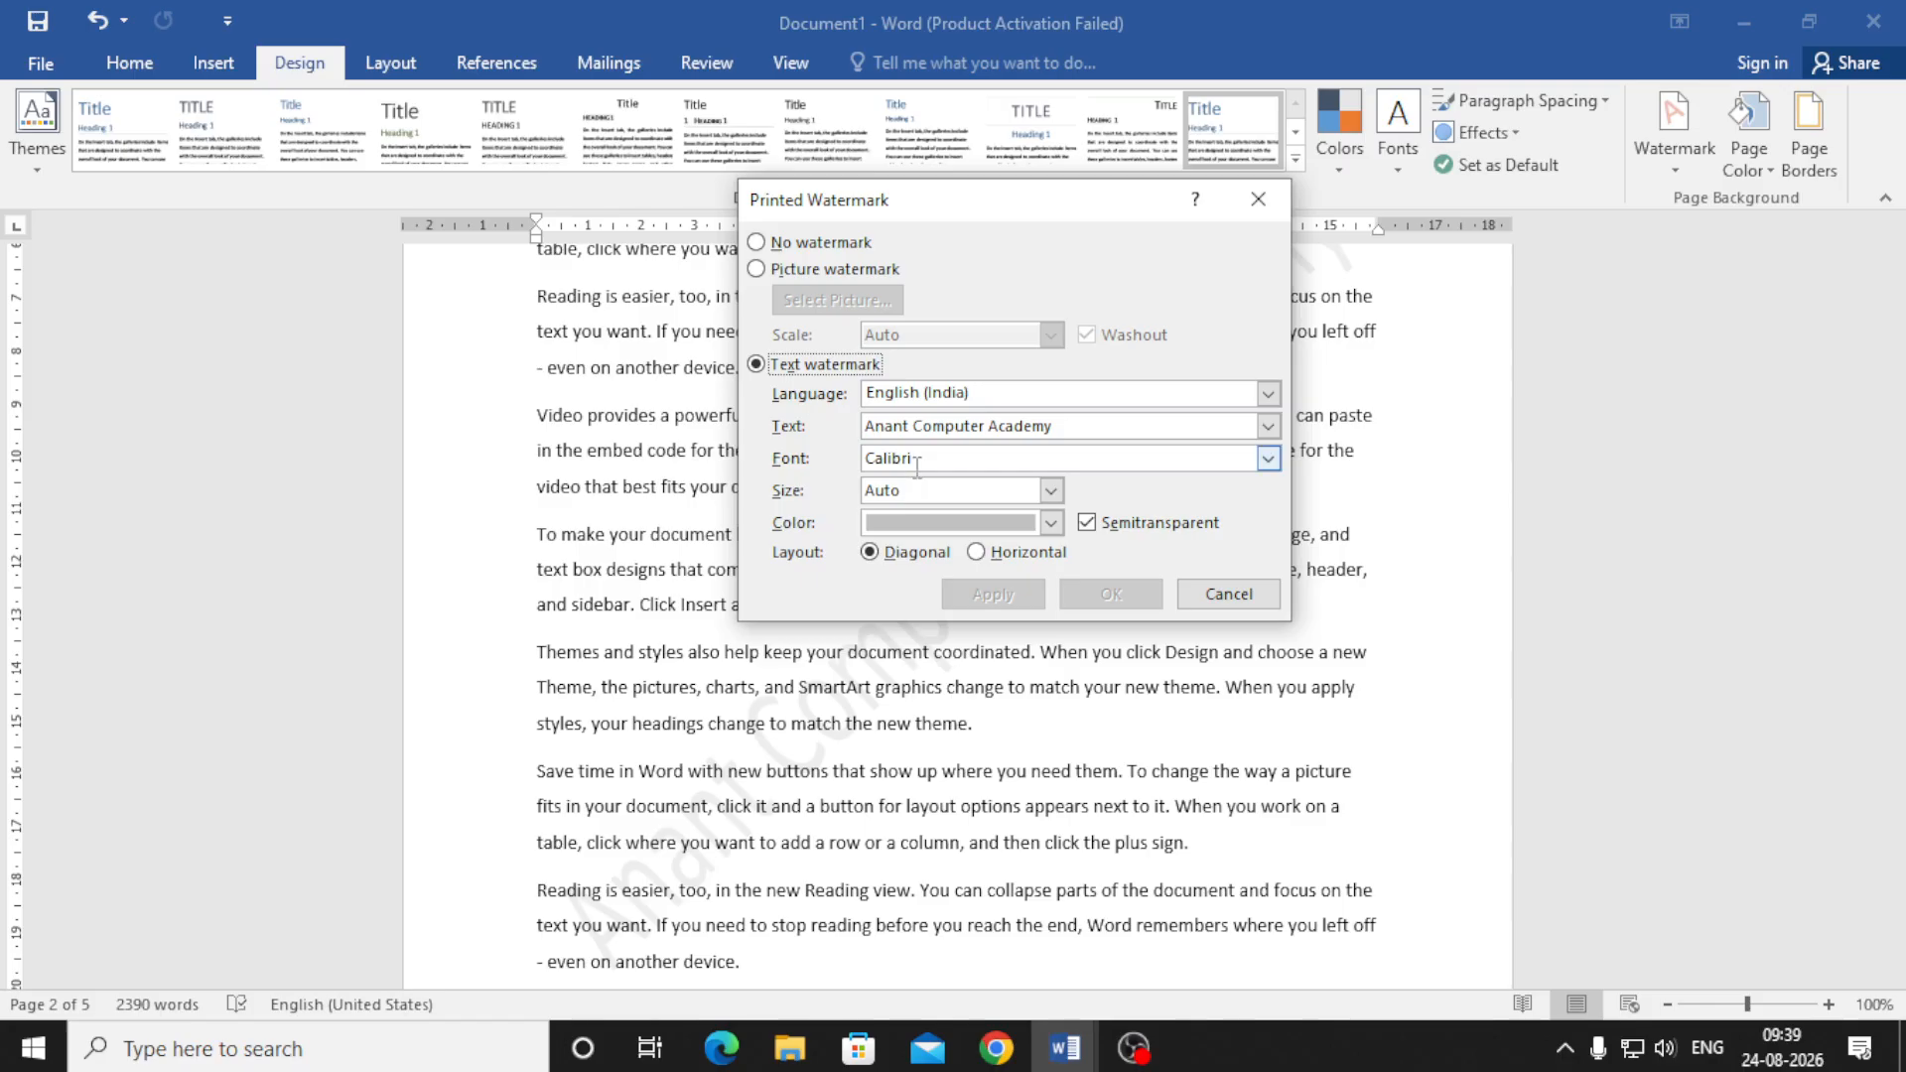
left_click(1050, 526)
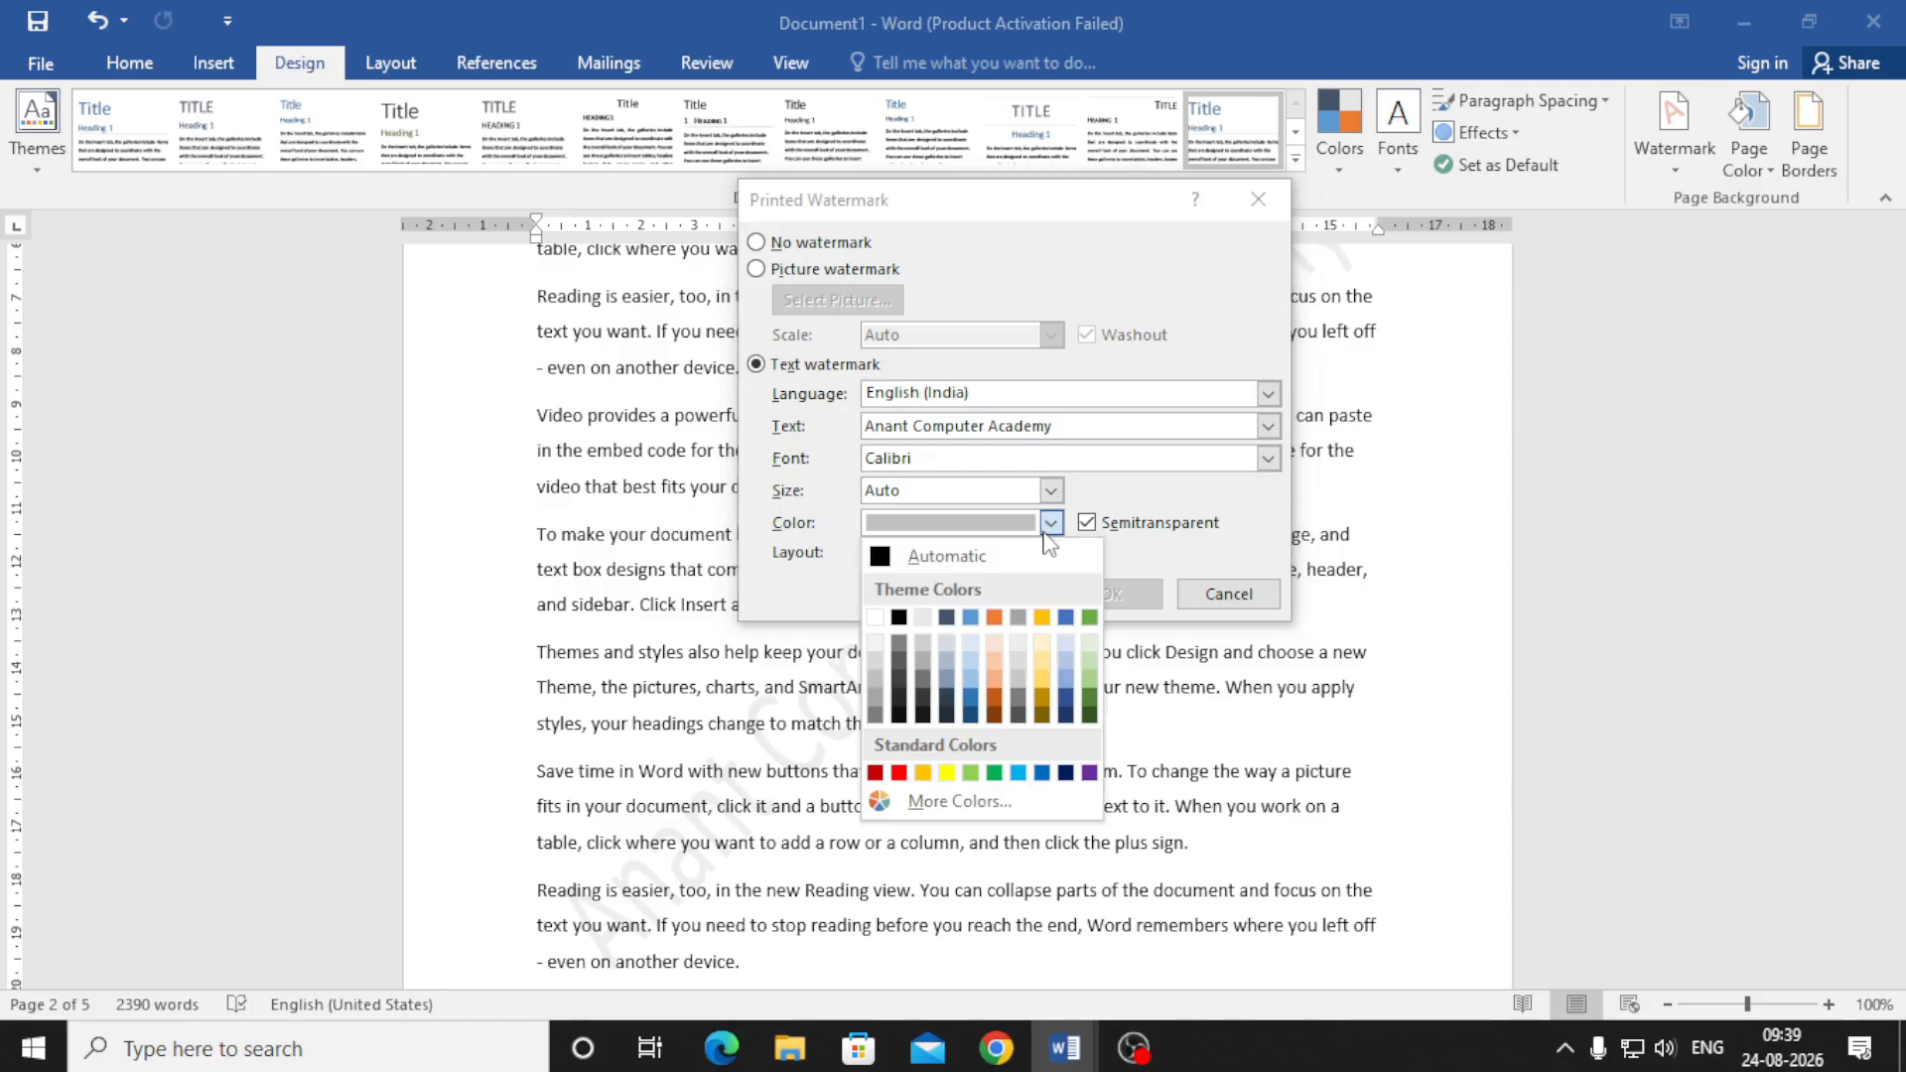
left_click(898, 617)
left_click(995, 600)
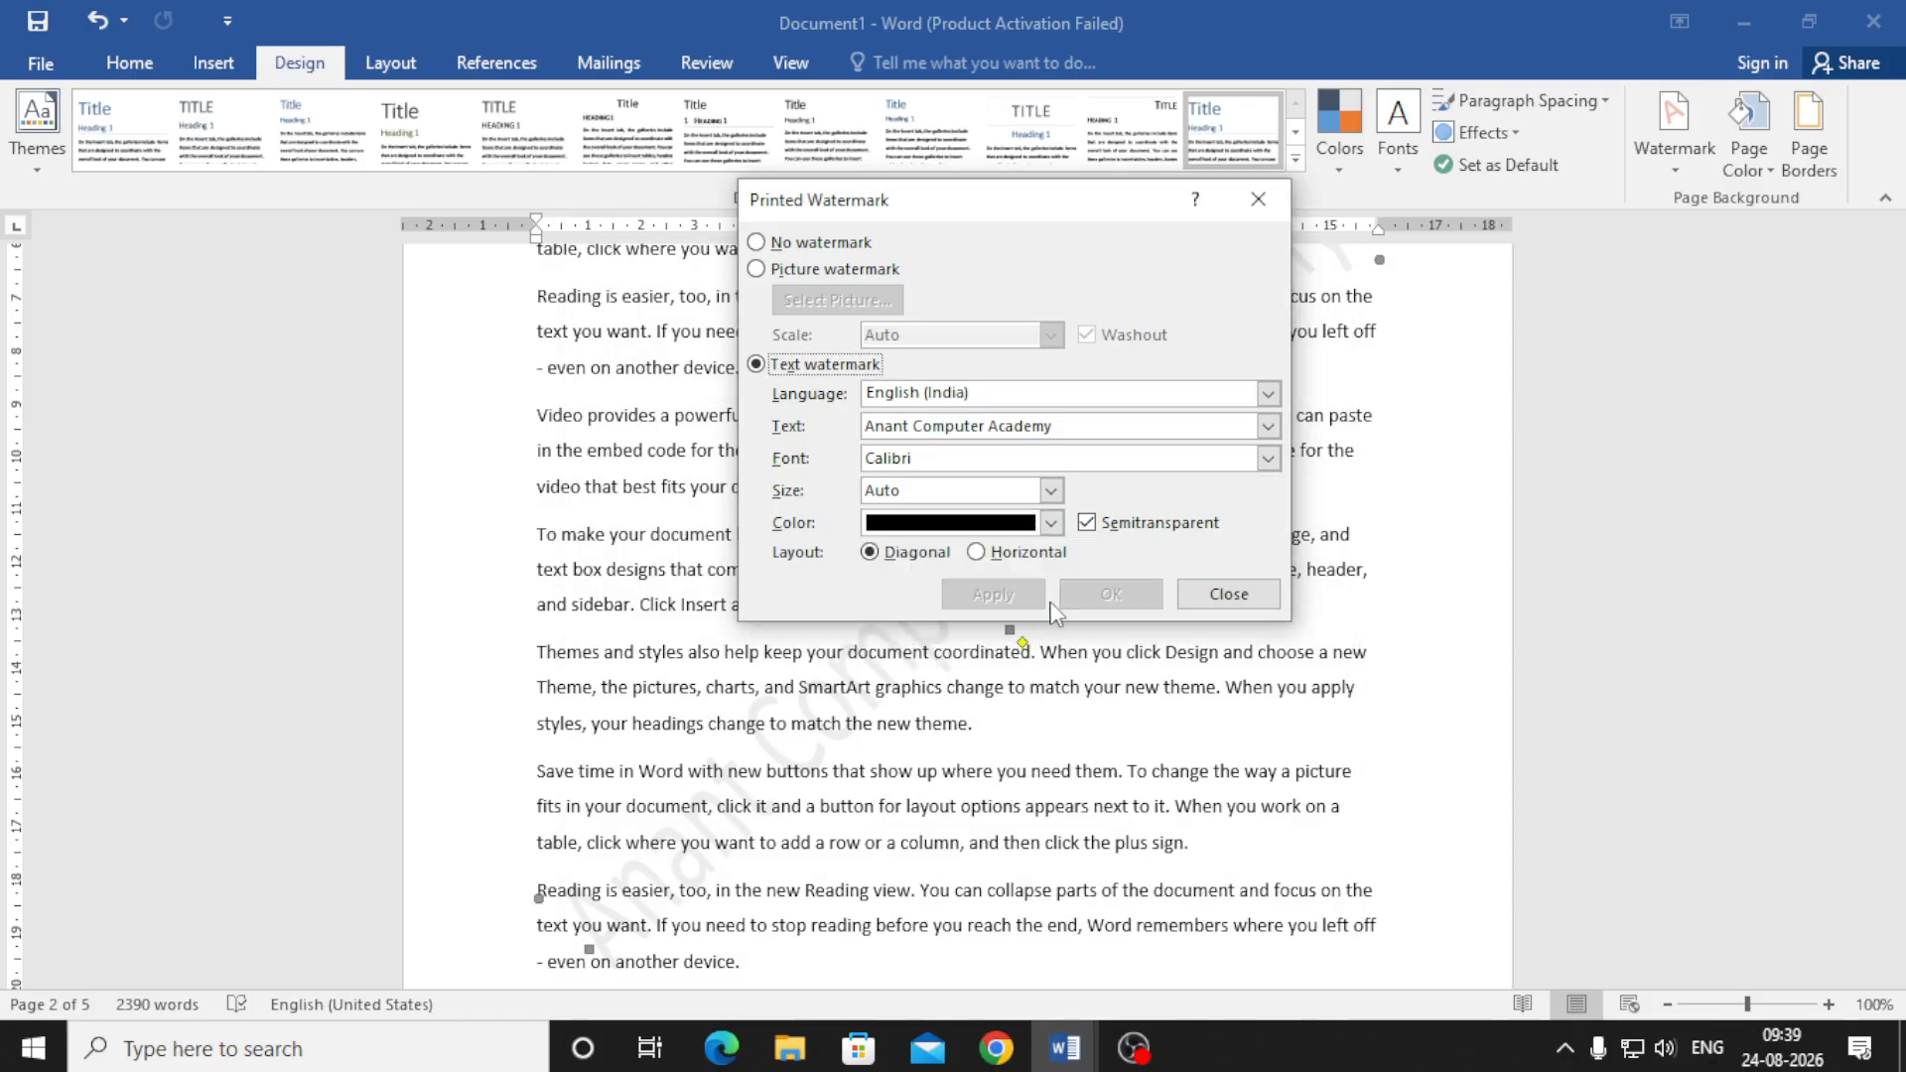
left_click(1229, 595)
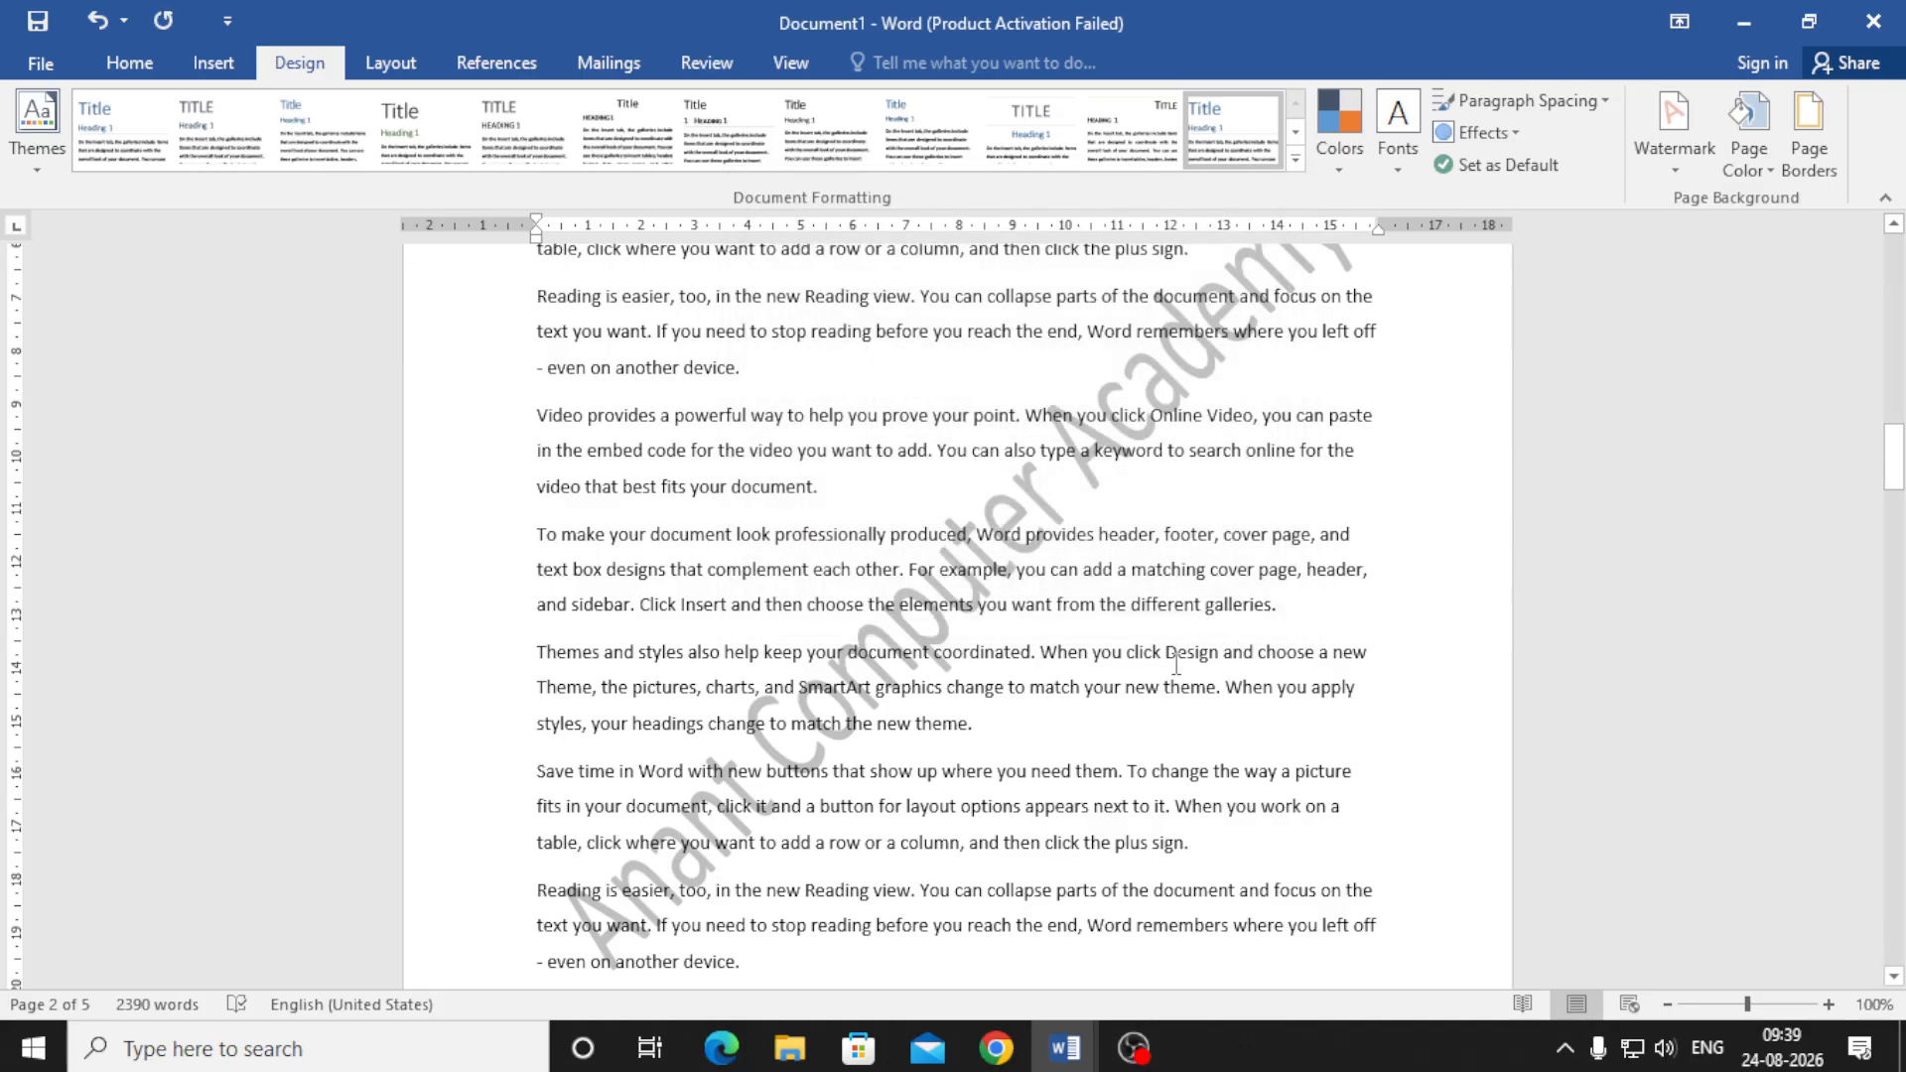
scroll(827, 599, "down", 2)
scroll(986, 765, "up", 4)
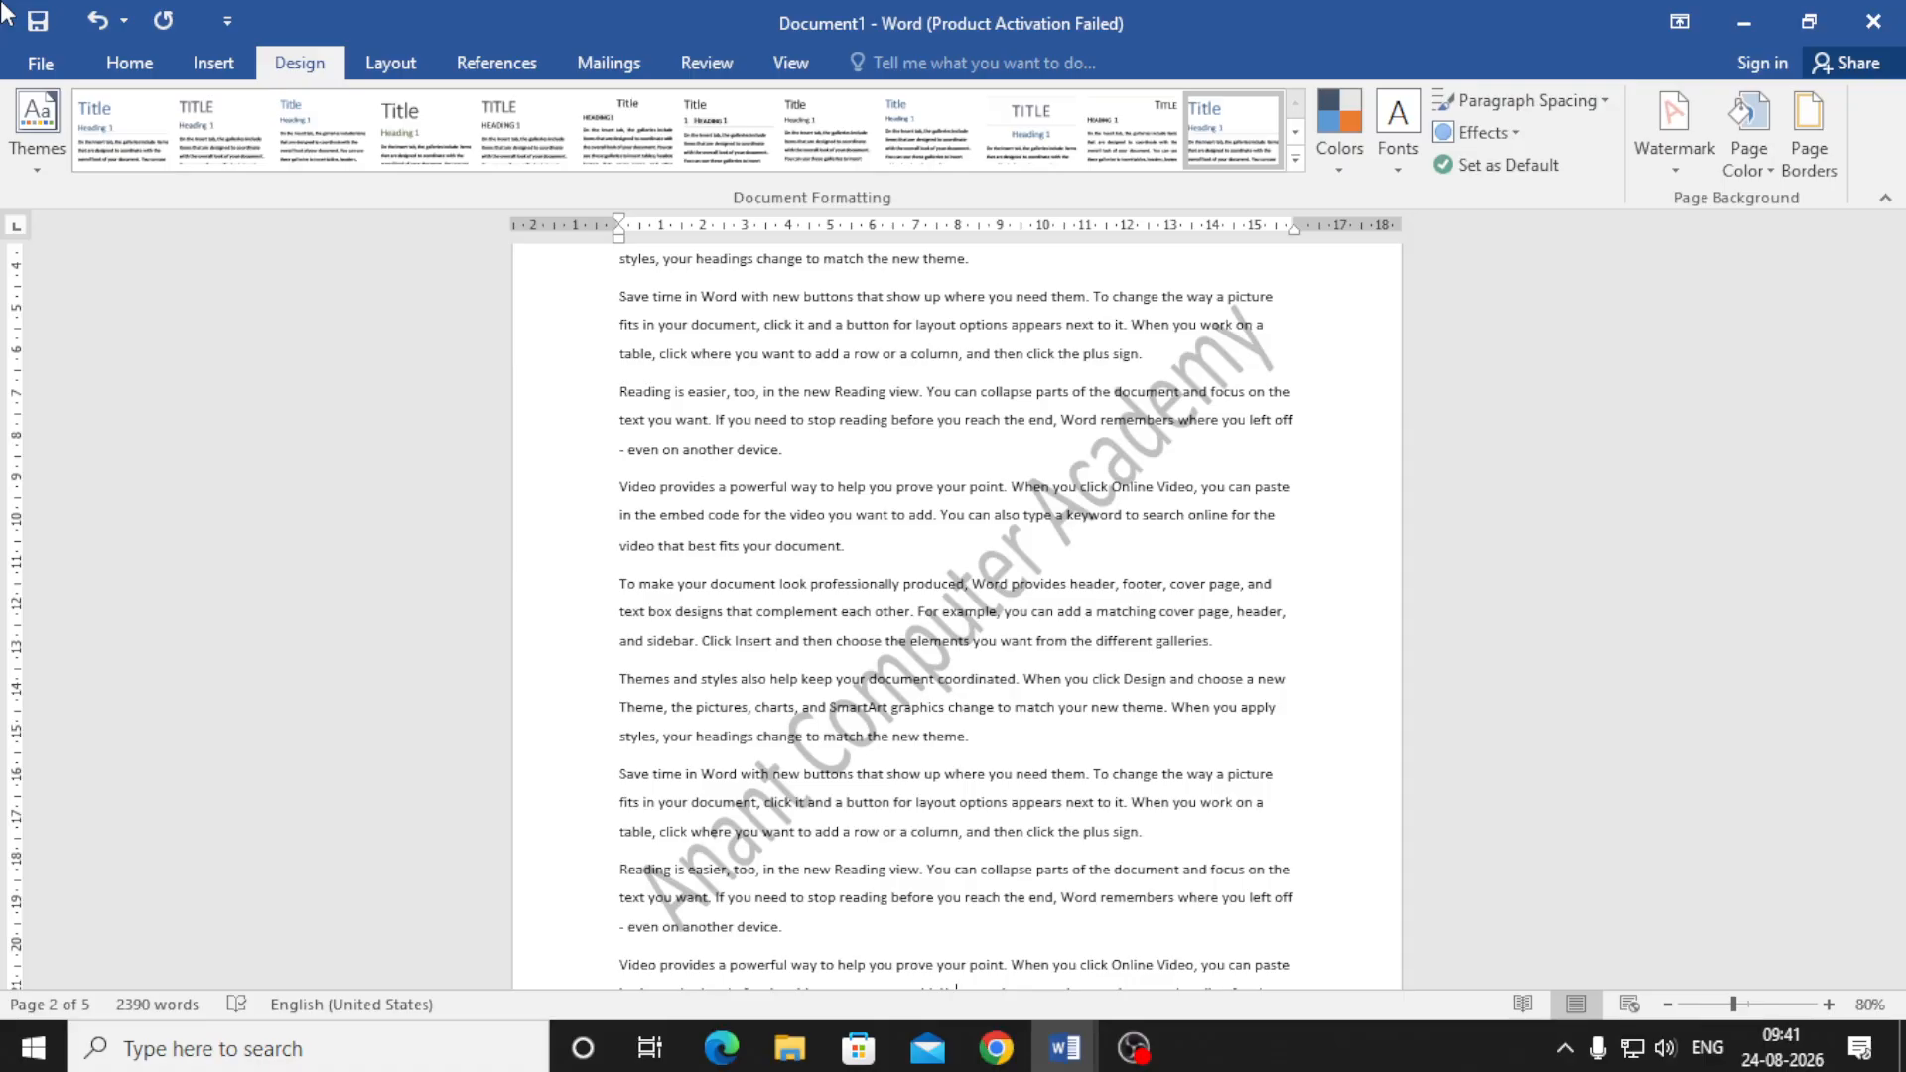
left_click(1674, 124)
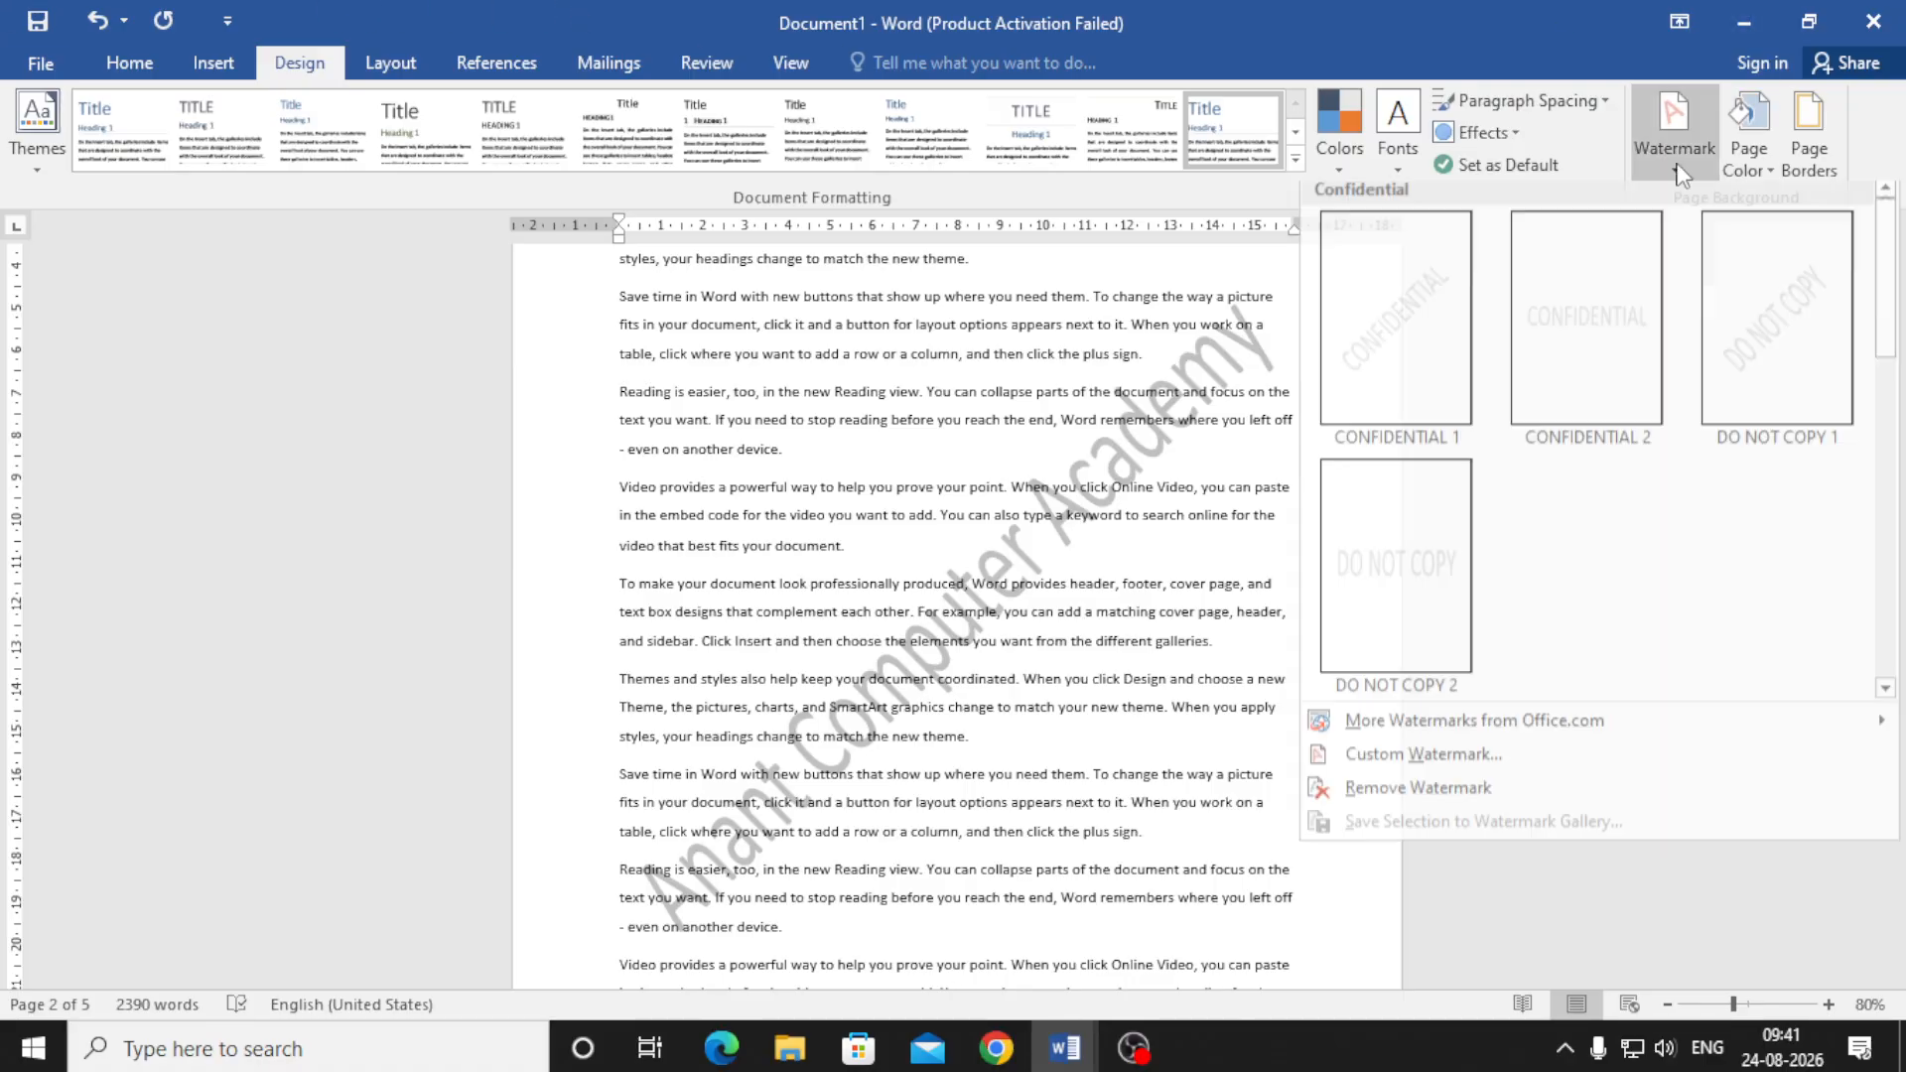
left_click(1429, 763)
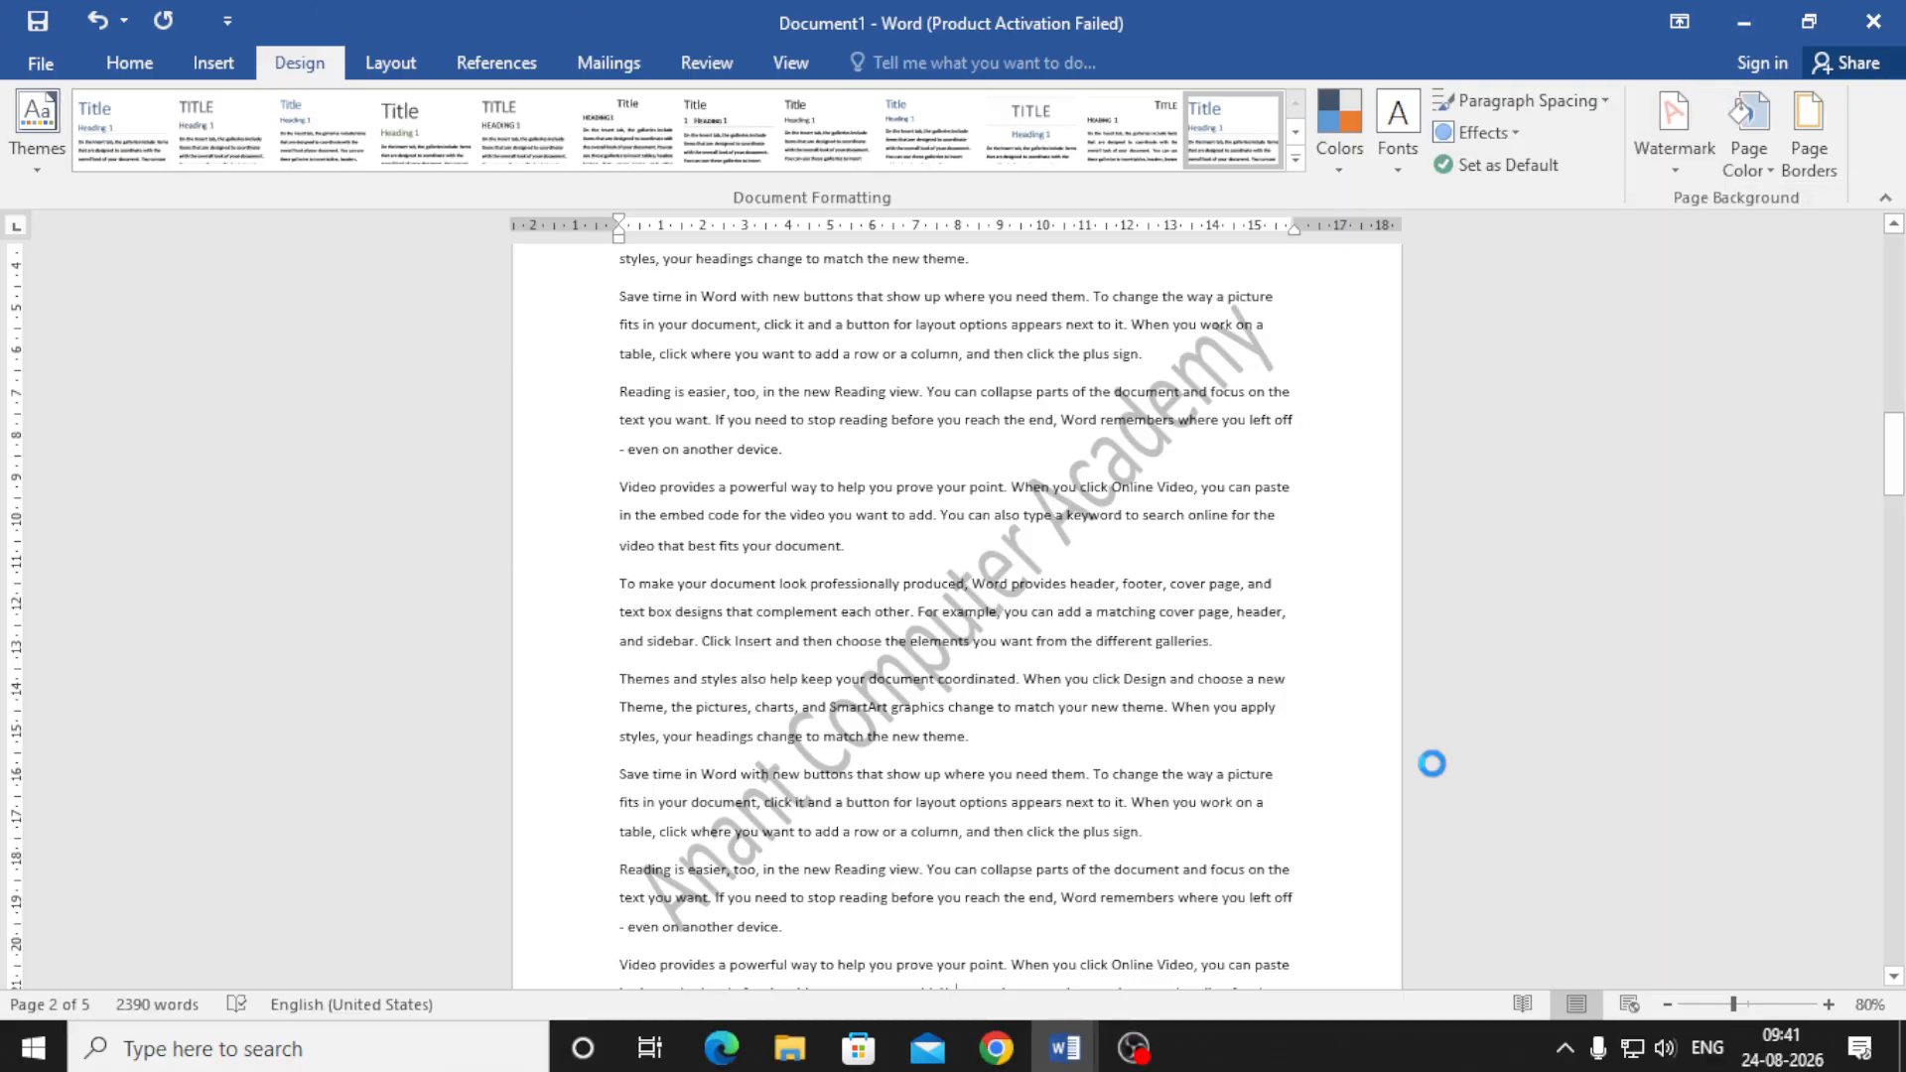
left_click(774, 278)
left_click(820, 298)
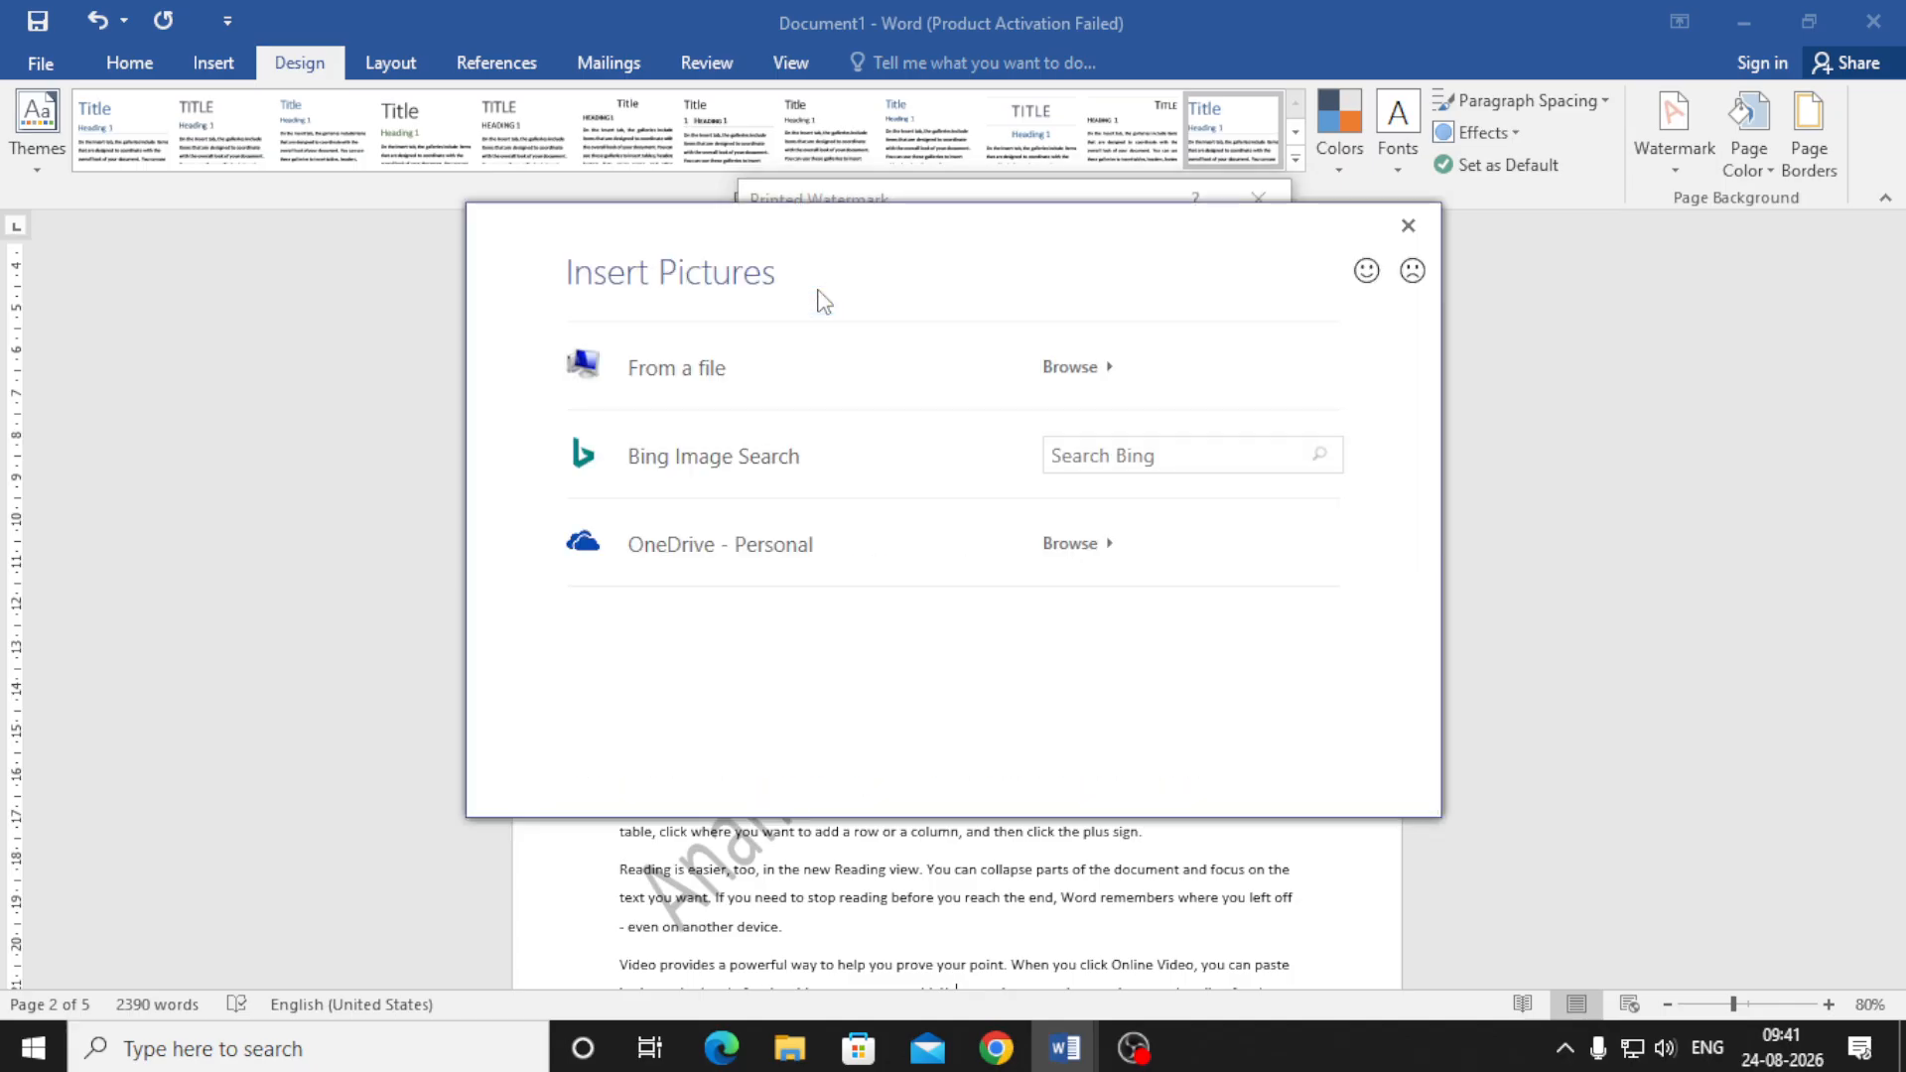
left_click(1082, 383)
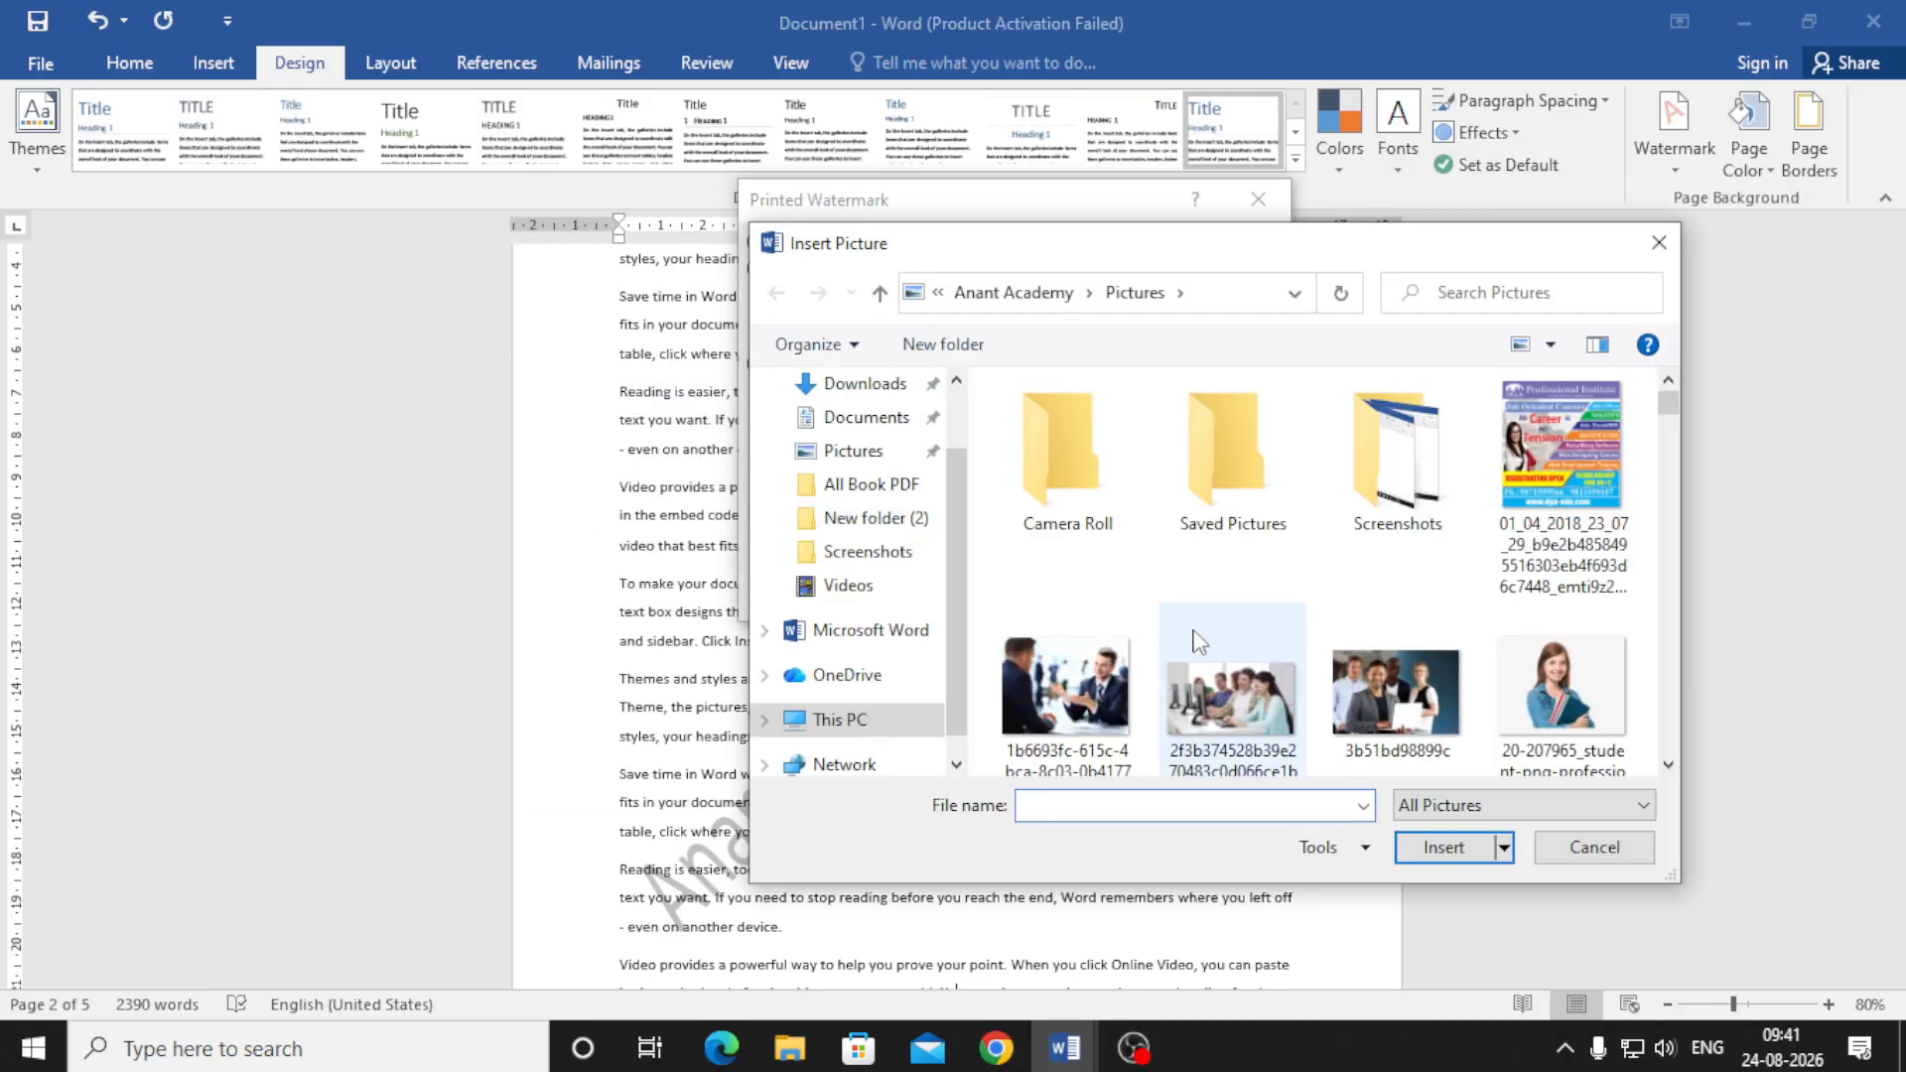
left_click(1065, 675)
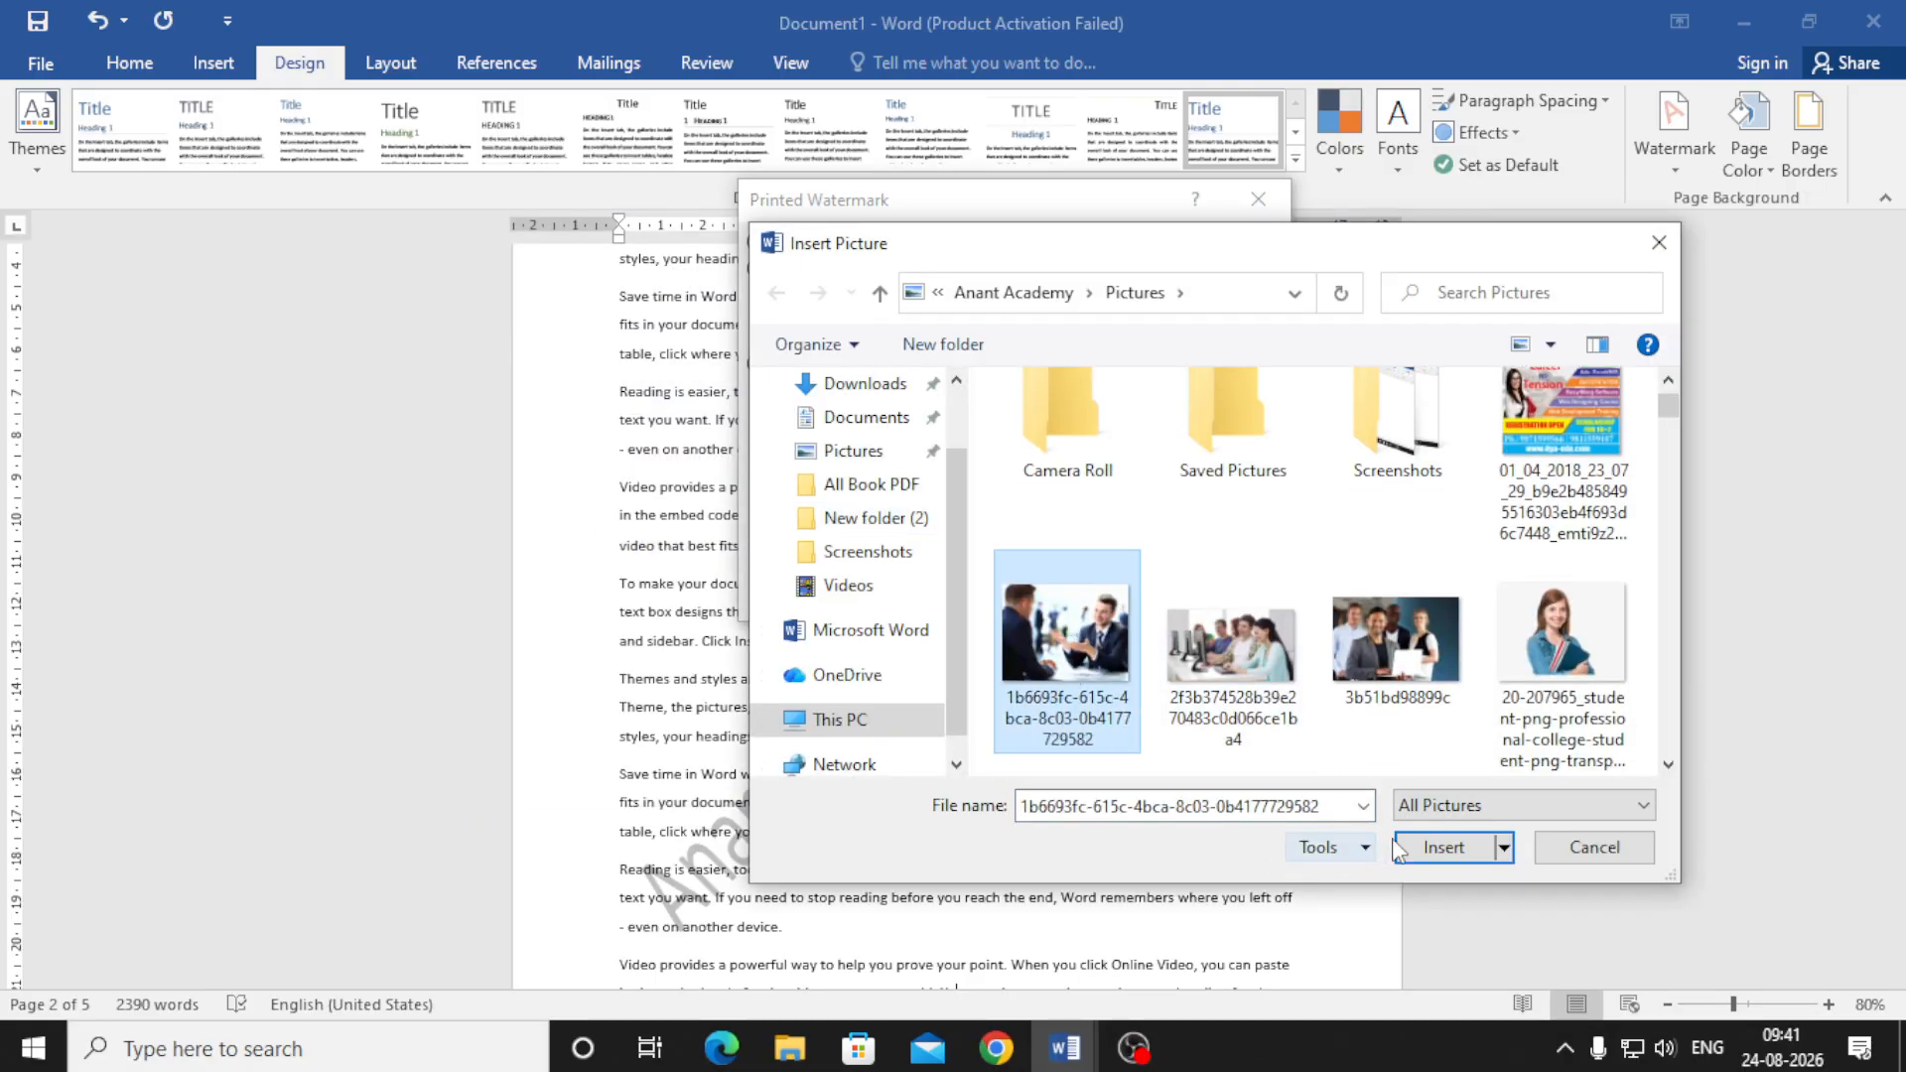
left_click(1442, 847)
left_click(992, 594)
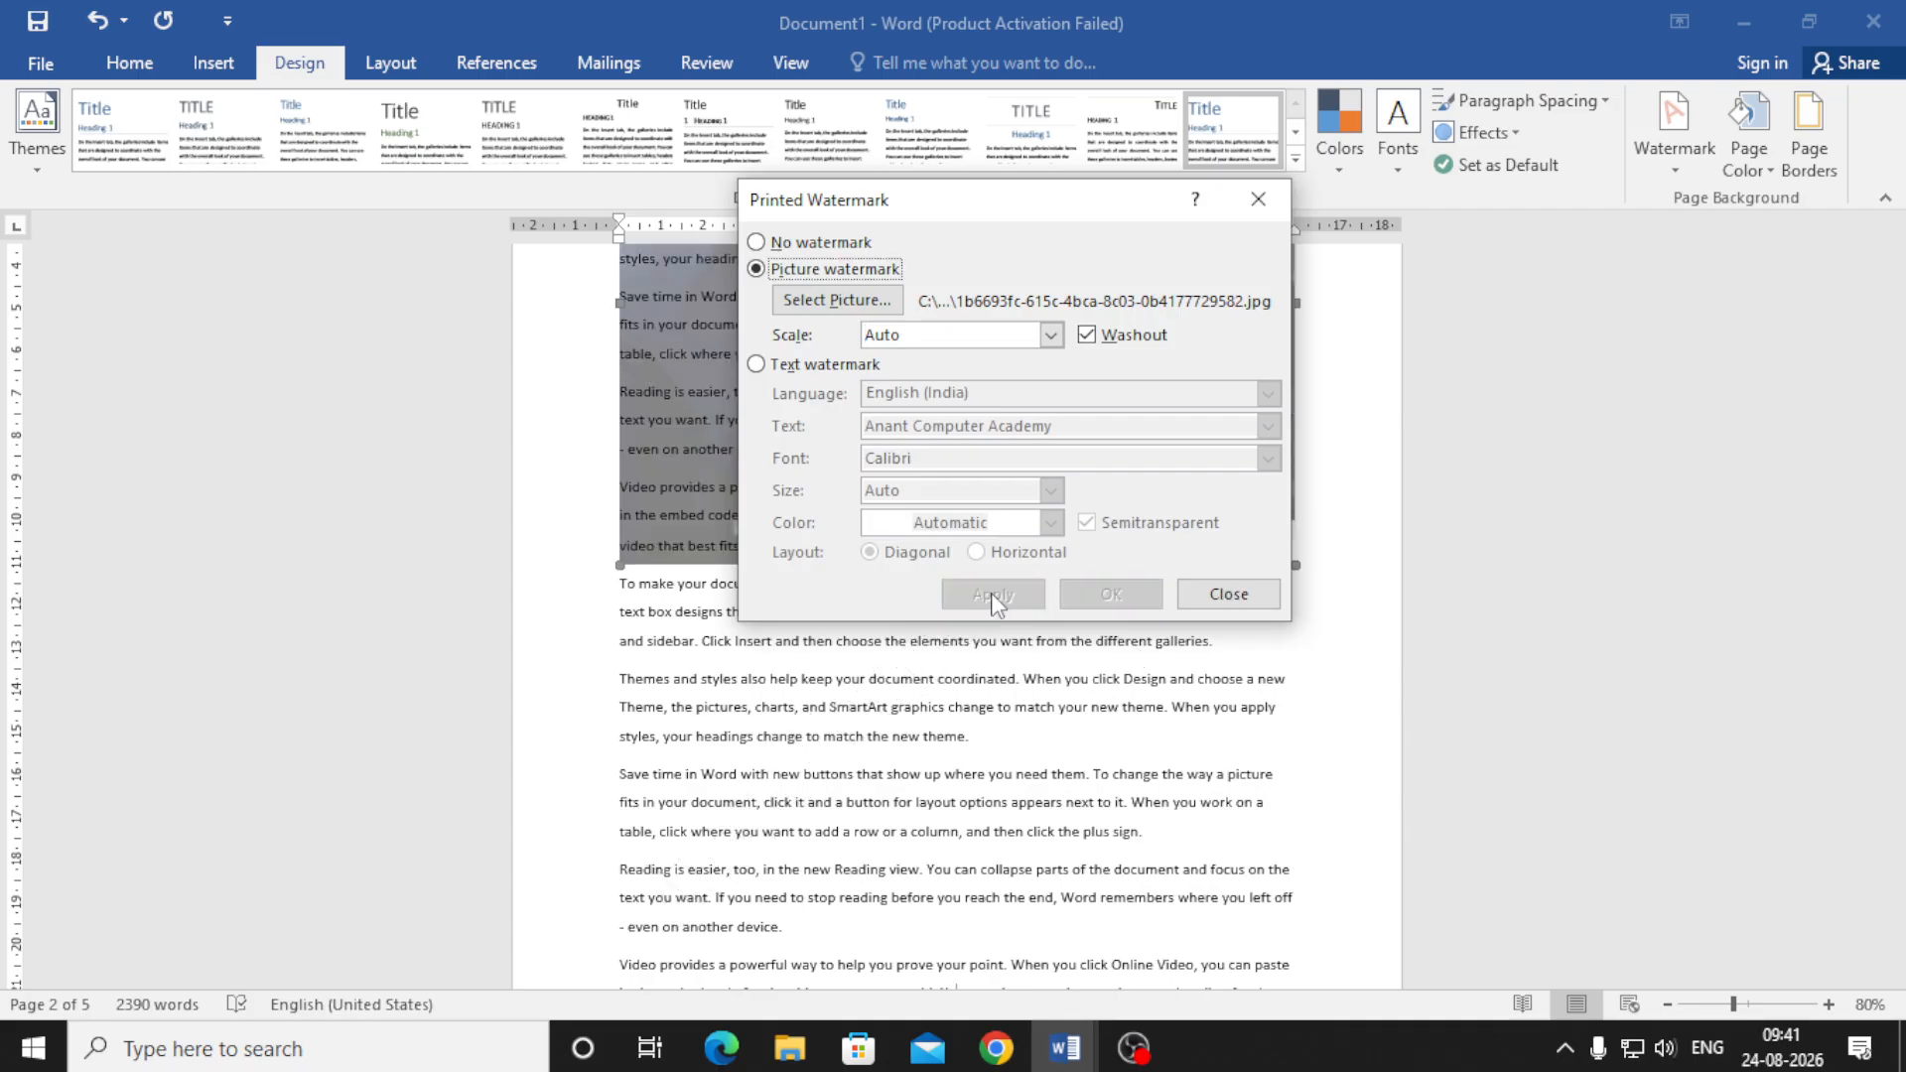
- Move the watermark settings off the page, turn off Washout for the picture watermark and apply the change
left_click_drag(1028, 200, 1539, 101)
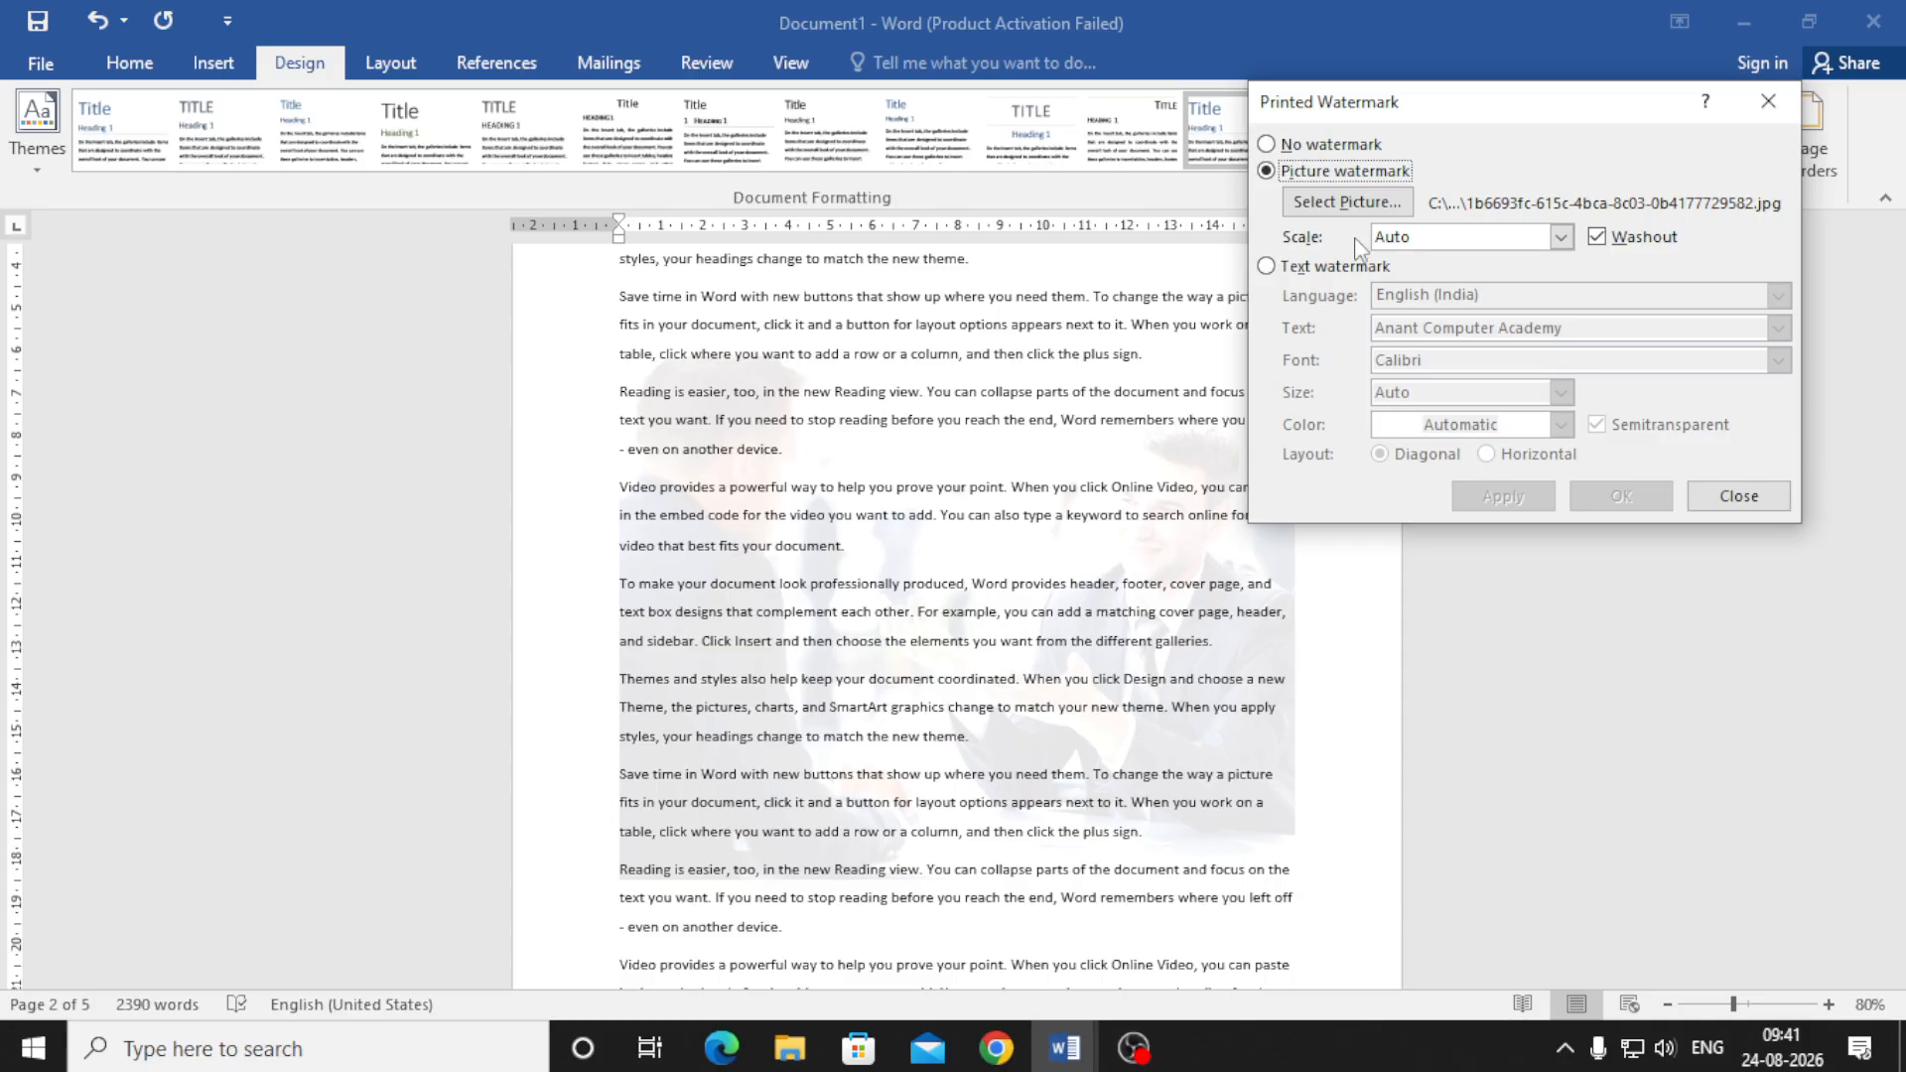
left_click(1598, 238)
left_click(1497, 505)
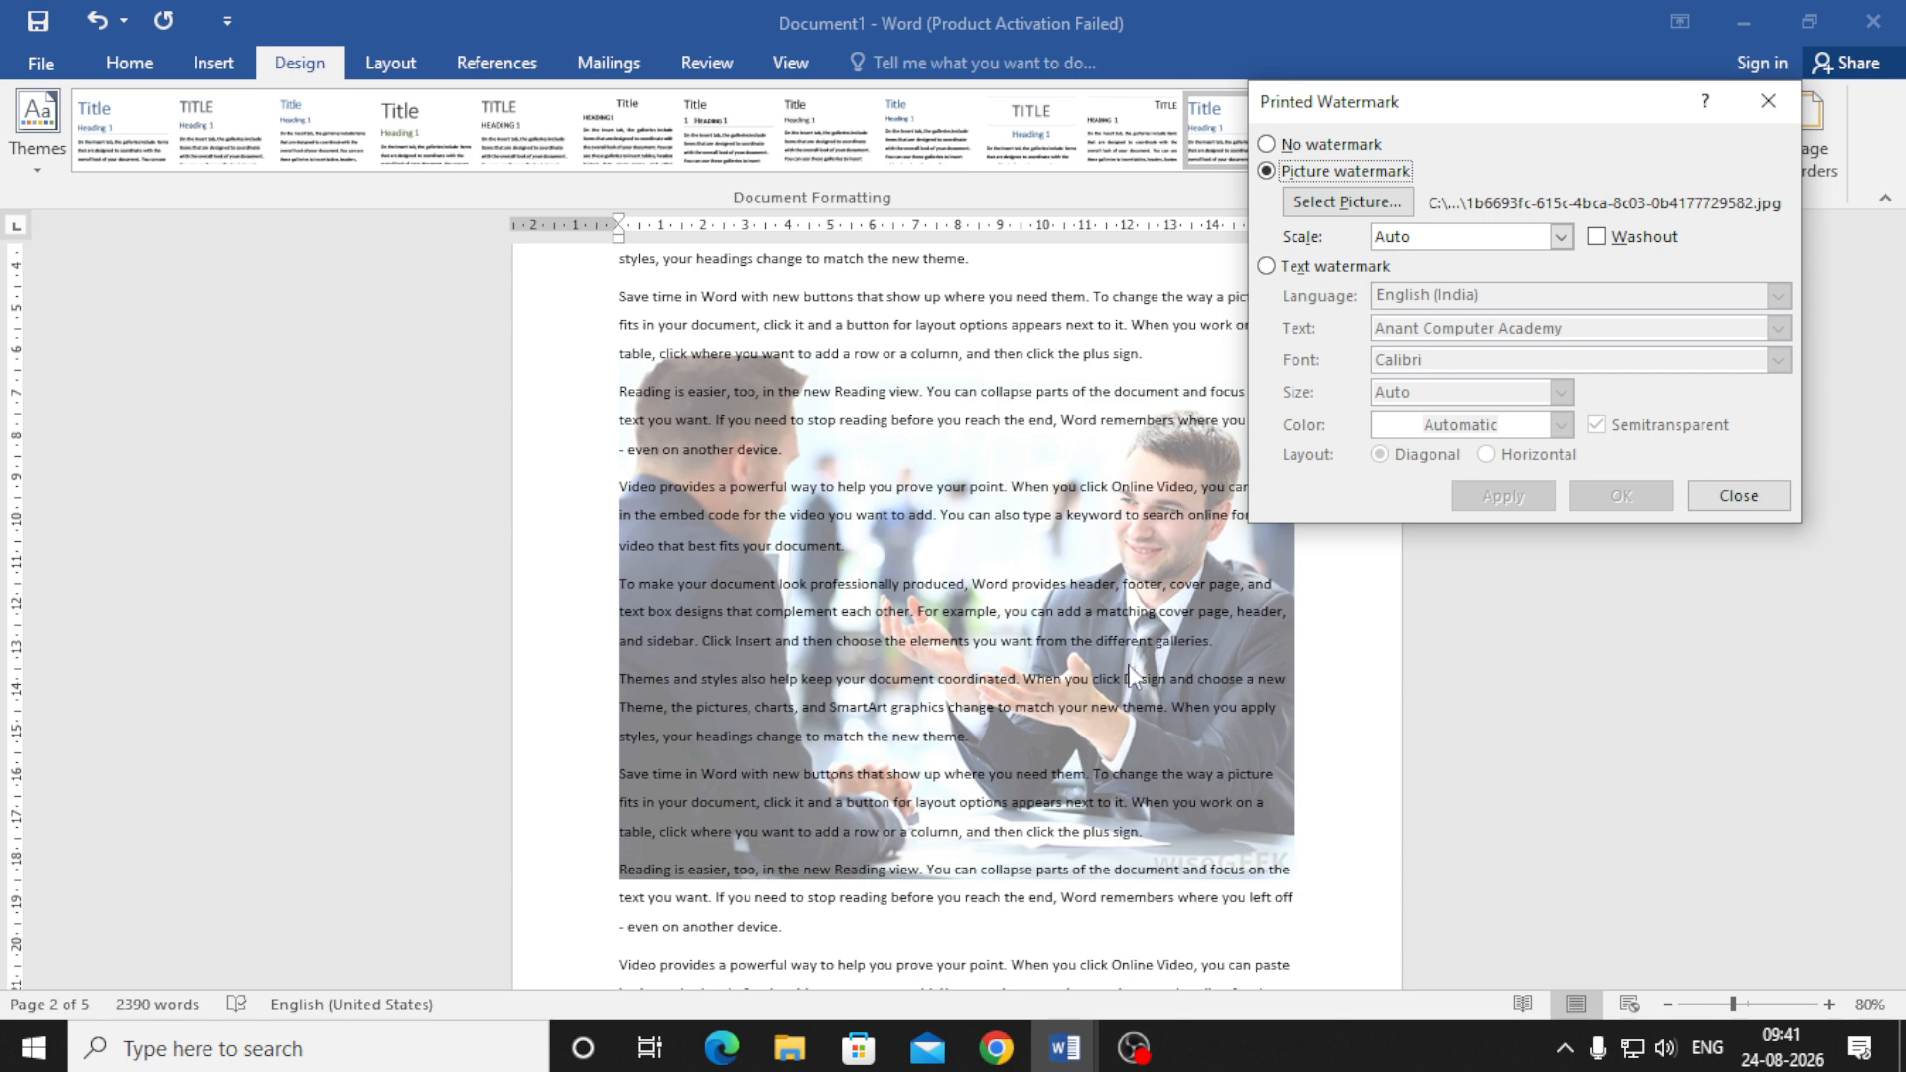
- Try the picture watermark at 50% scale and at a custom scale of 10, applying each one
left_click(1560, 238)
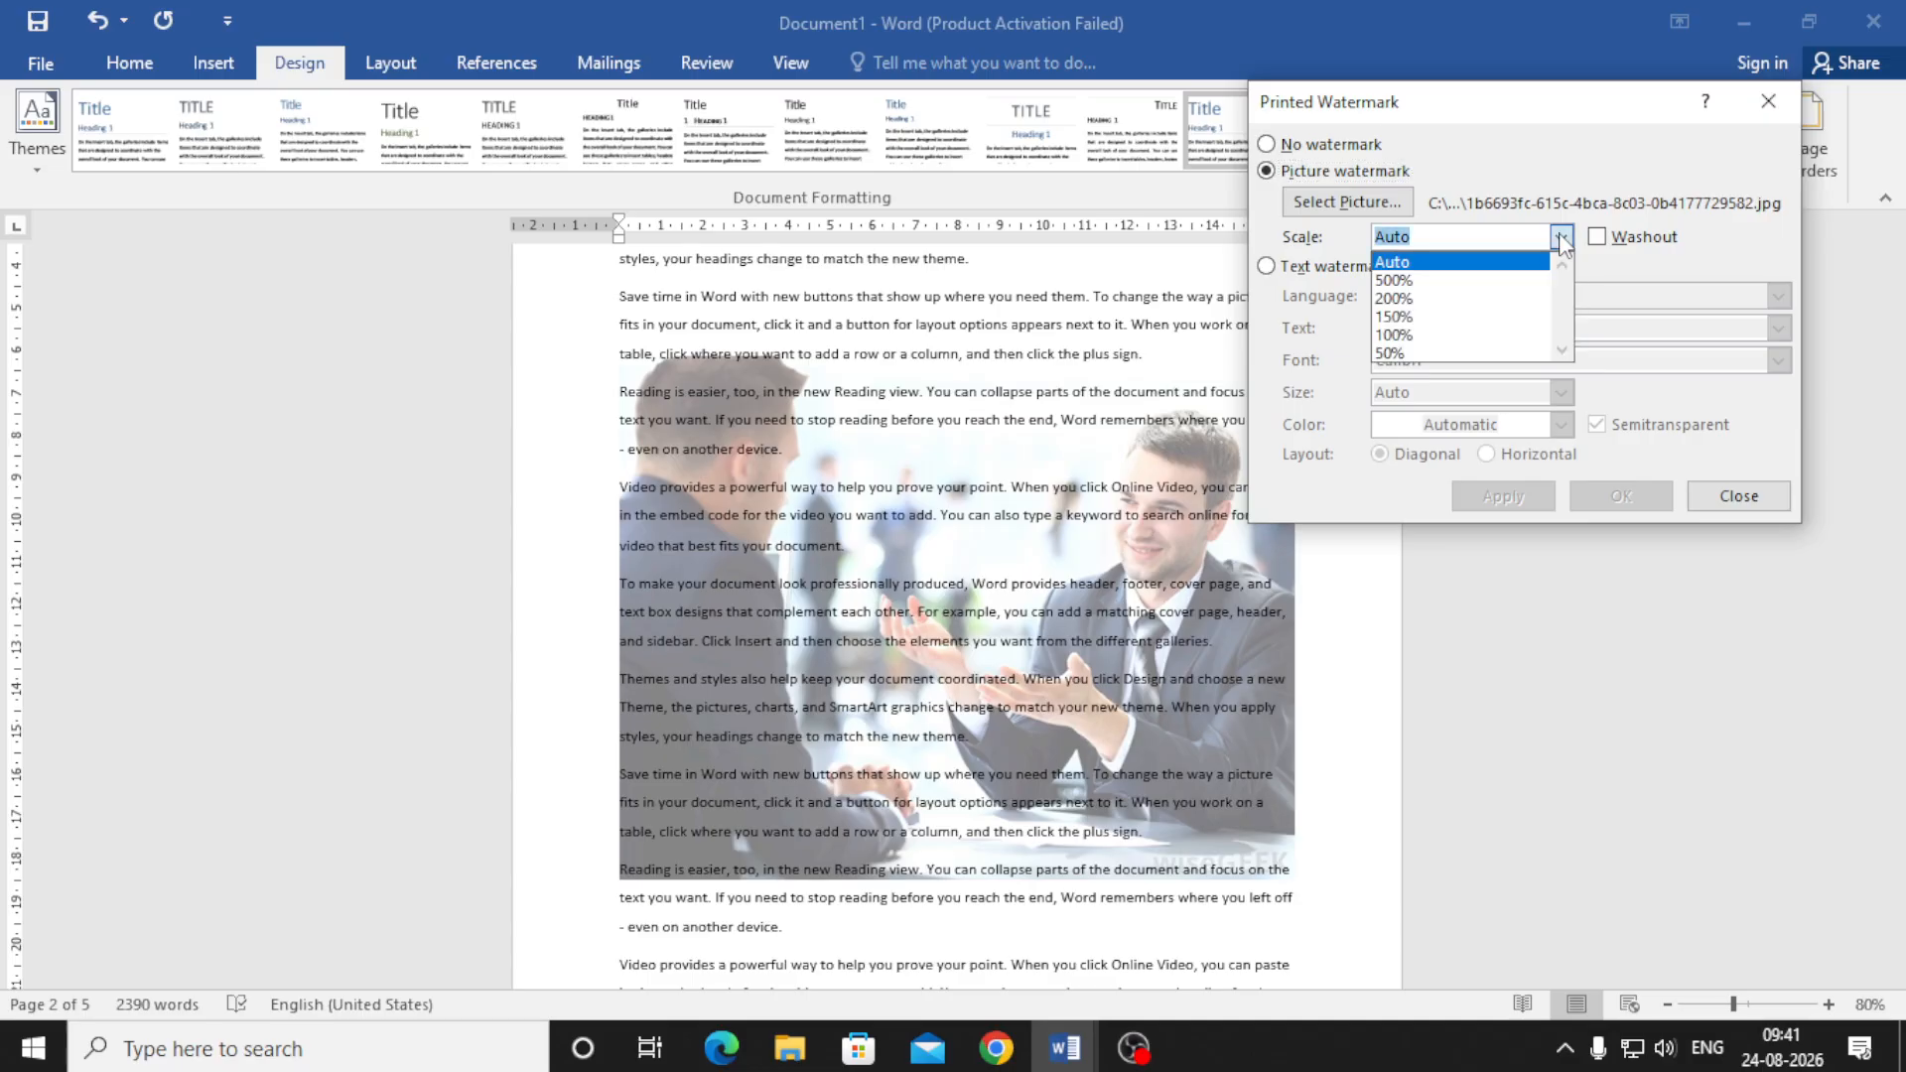
left_click(1408, 355)
left_click(1504, 497)
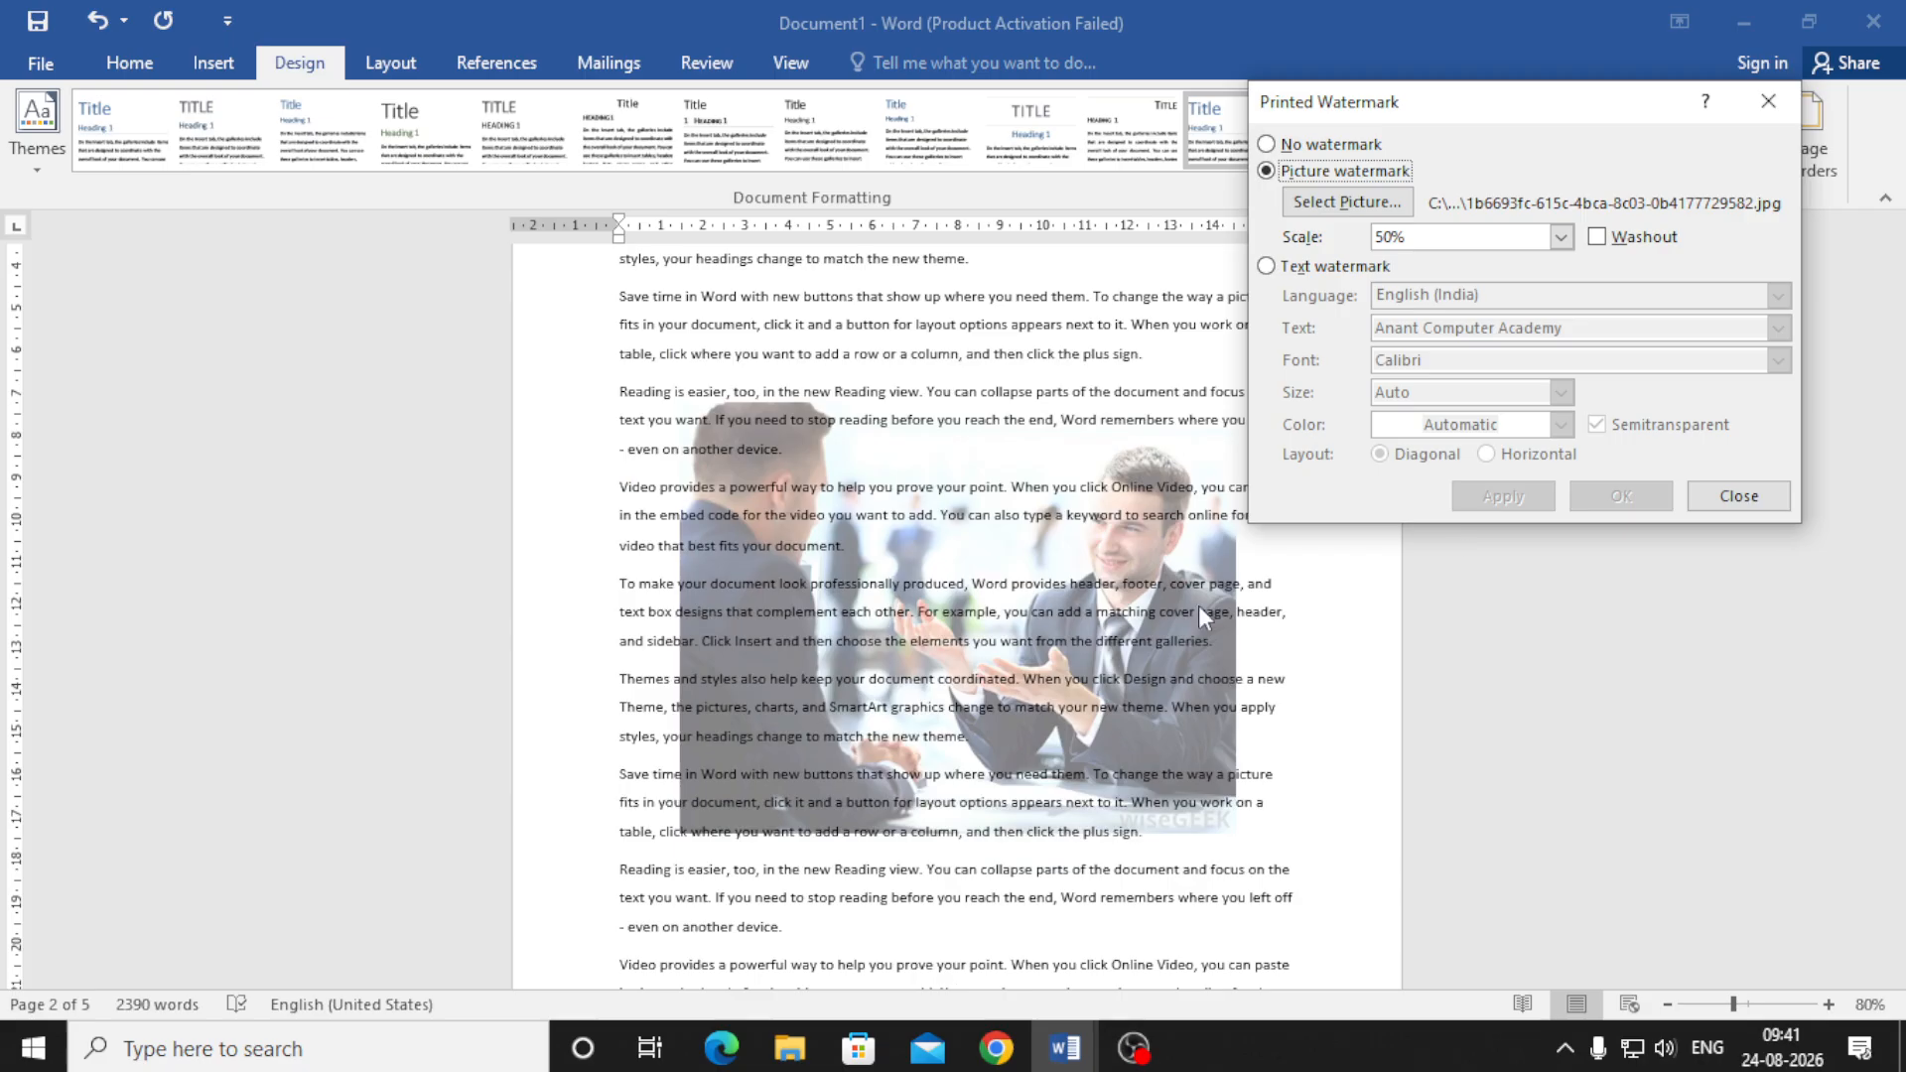
left_click_drag(1433, 236, 1374, 238)
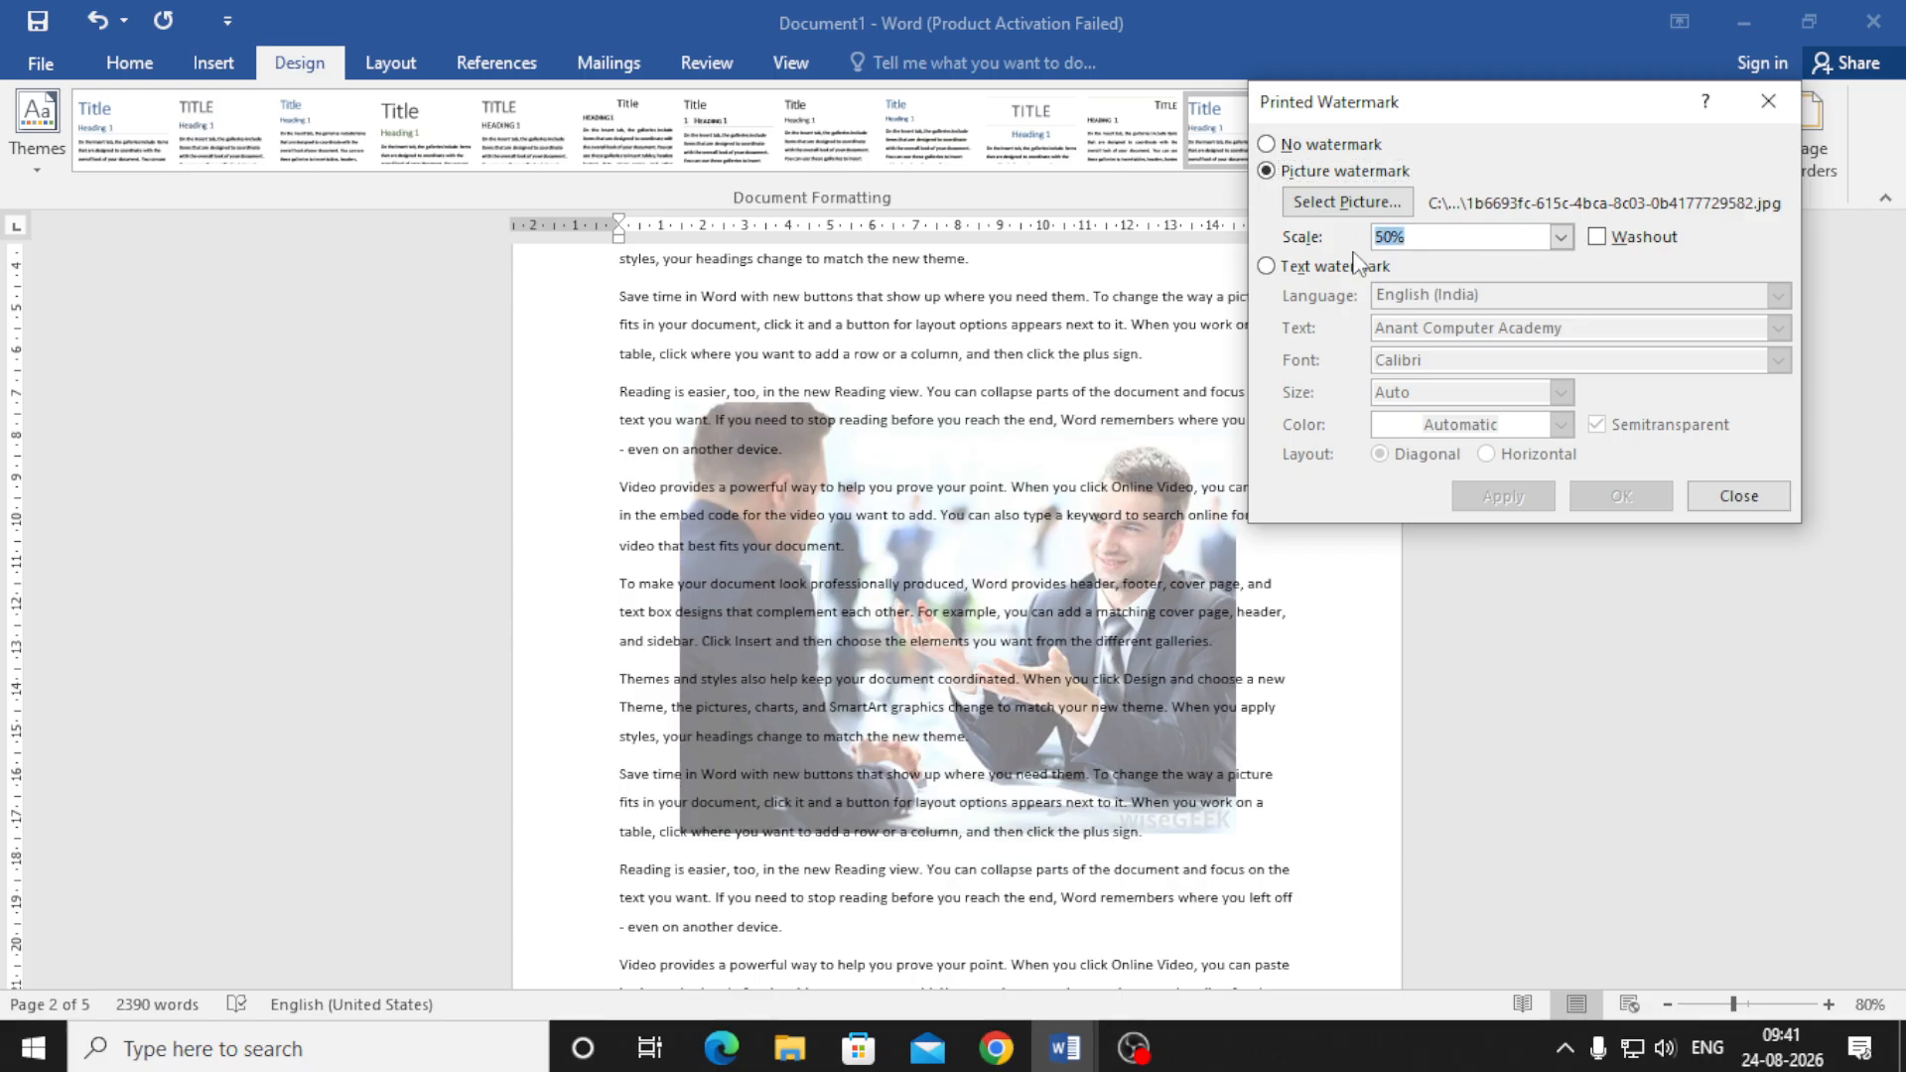
type("10")
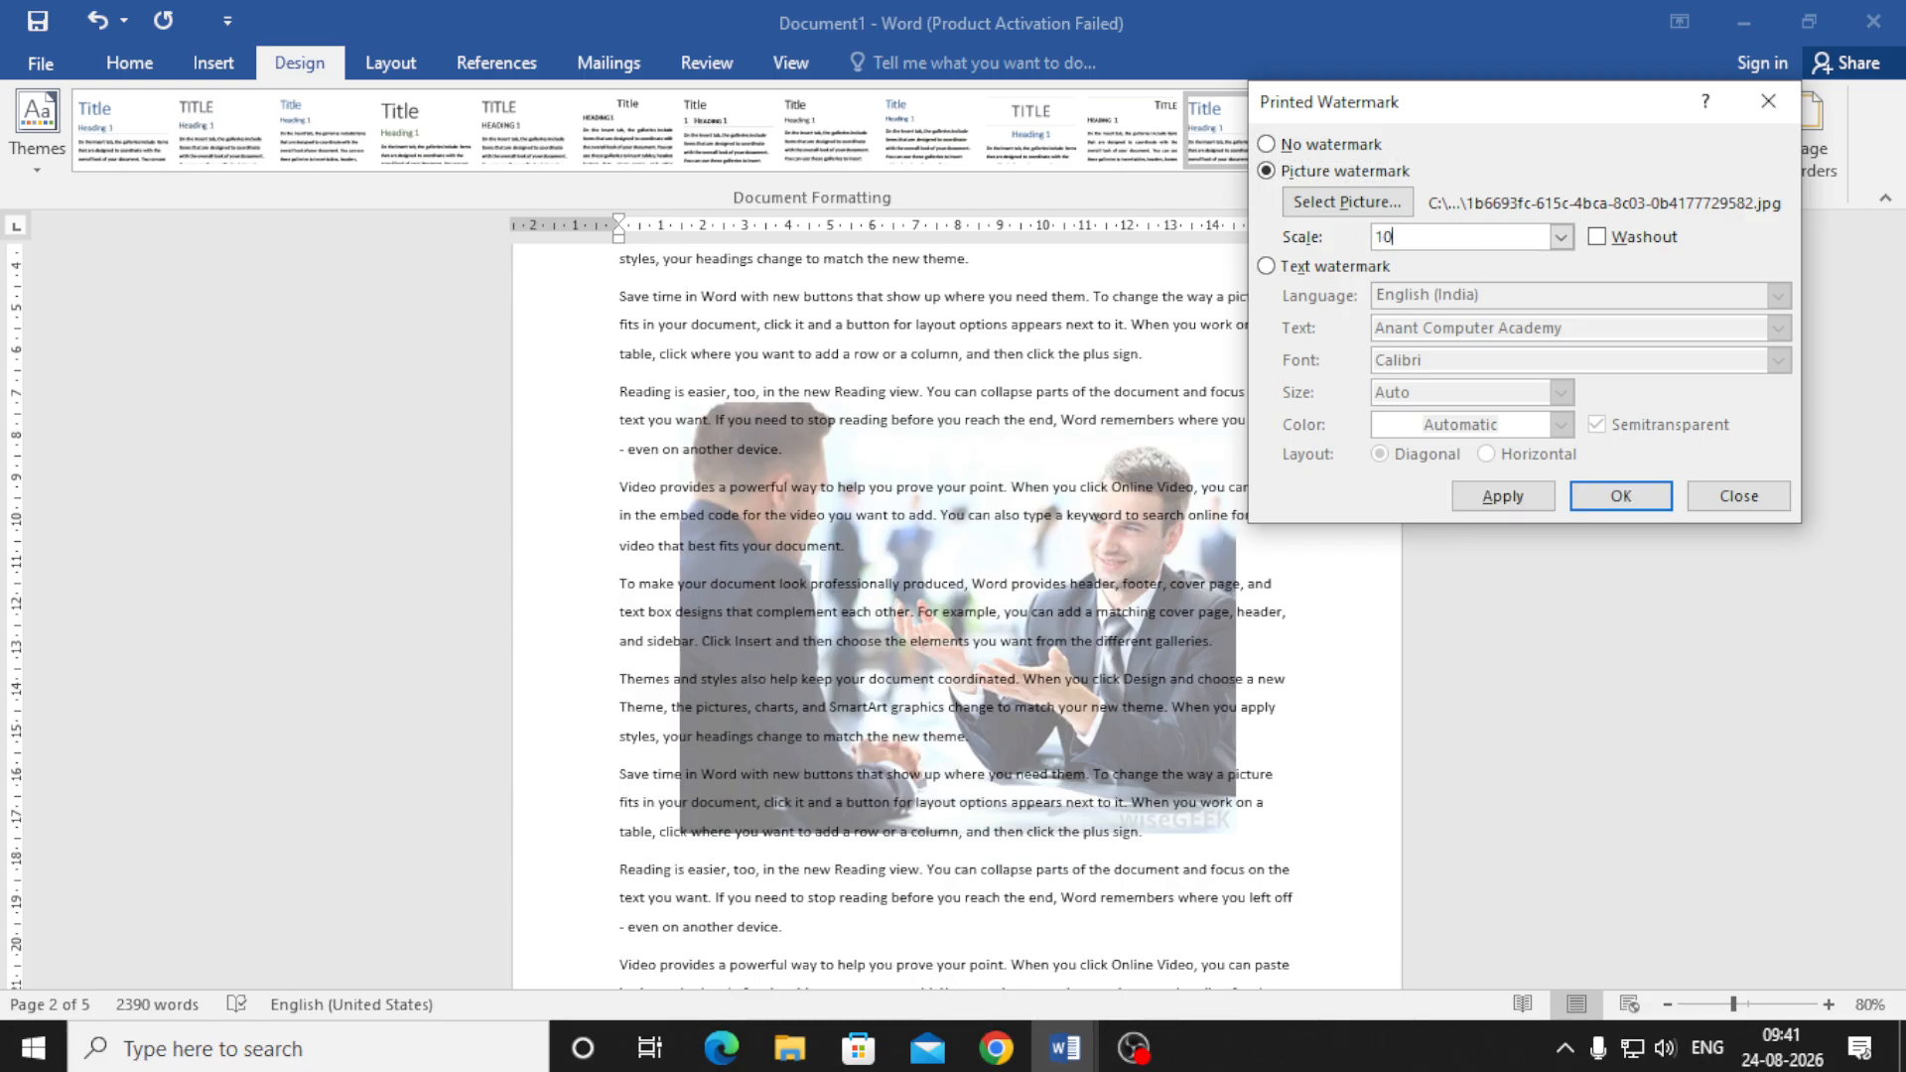
left_click(1503, 497)
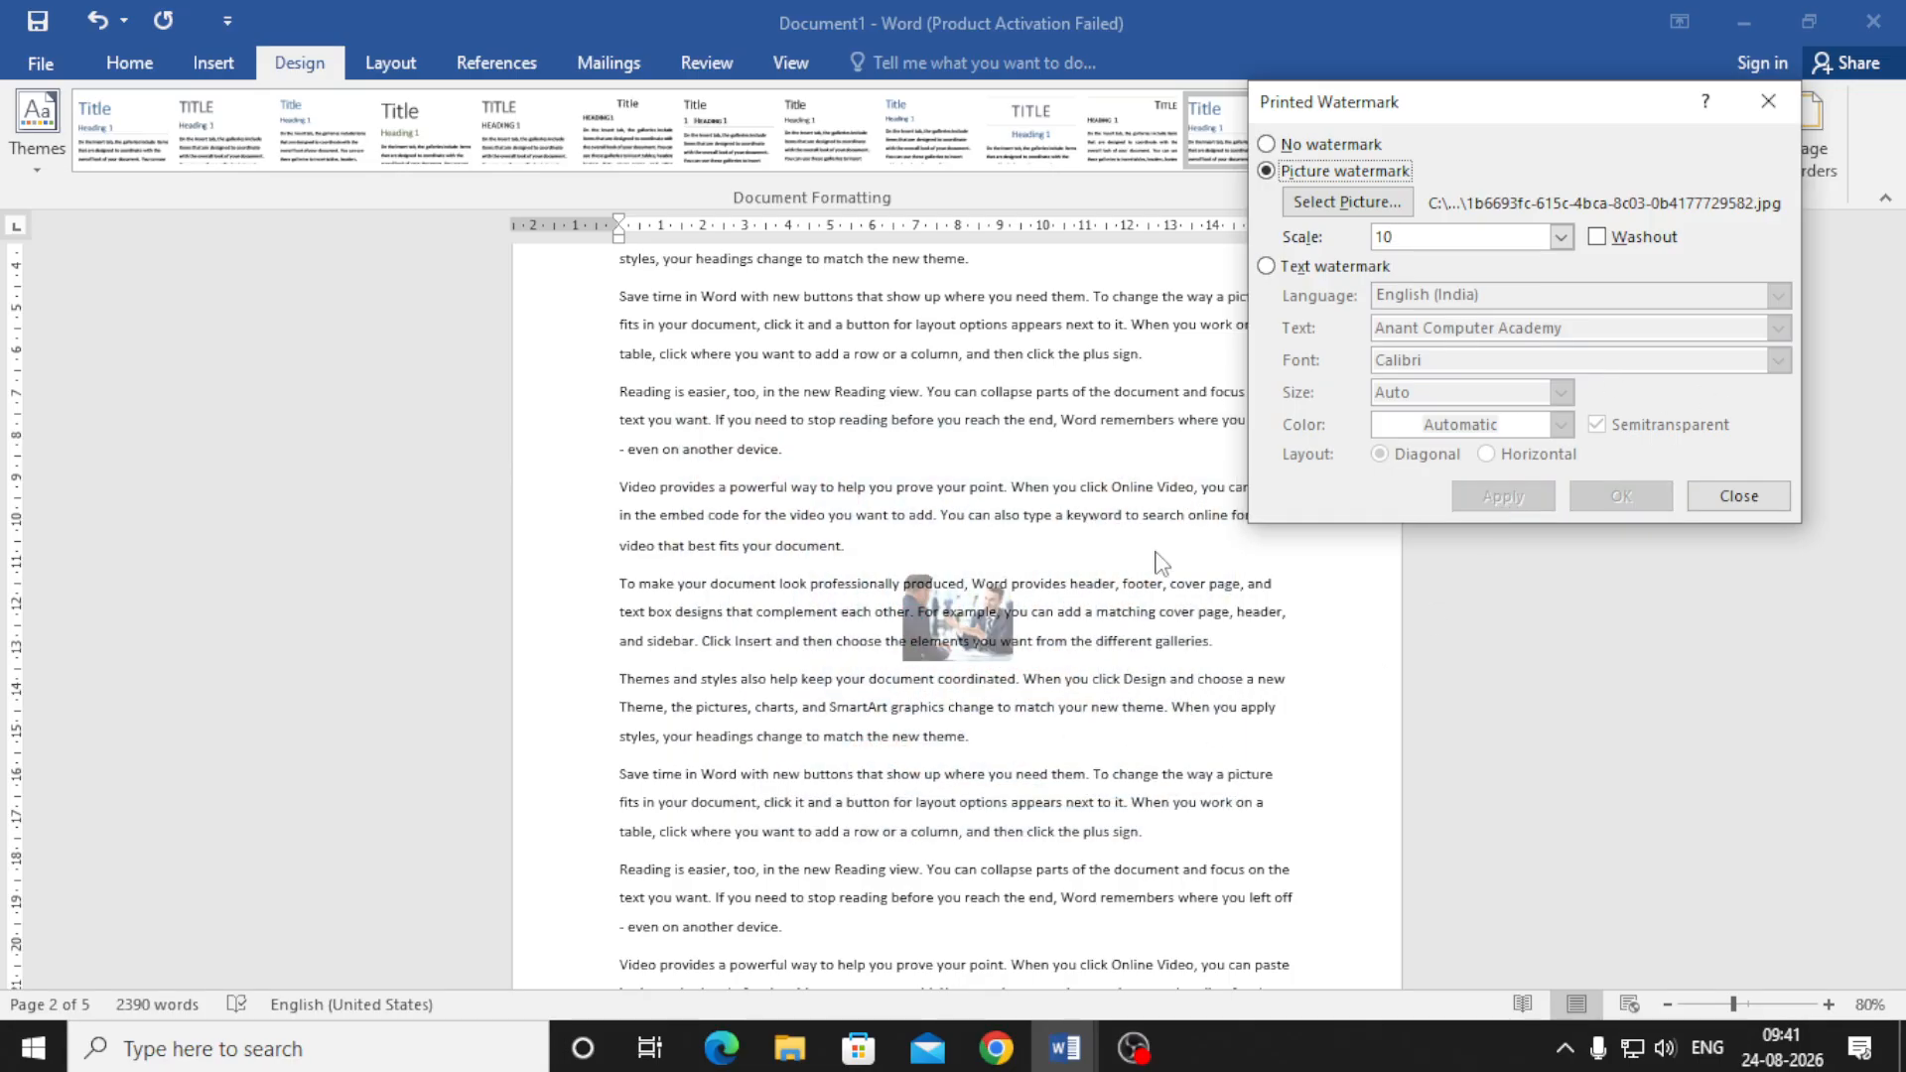
- Set the picture watermark's scale to 20, apply it, close the settings and check the watermark on all pages
left_click_drag(1541, 237, 1376, 238)
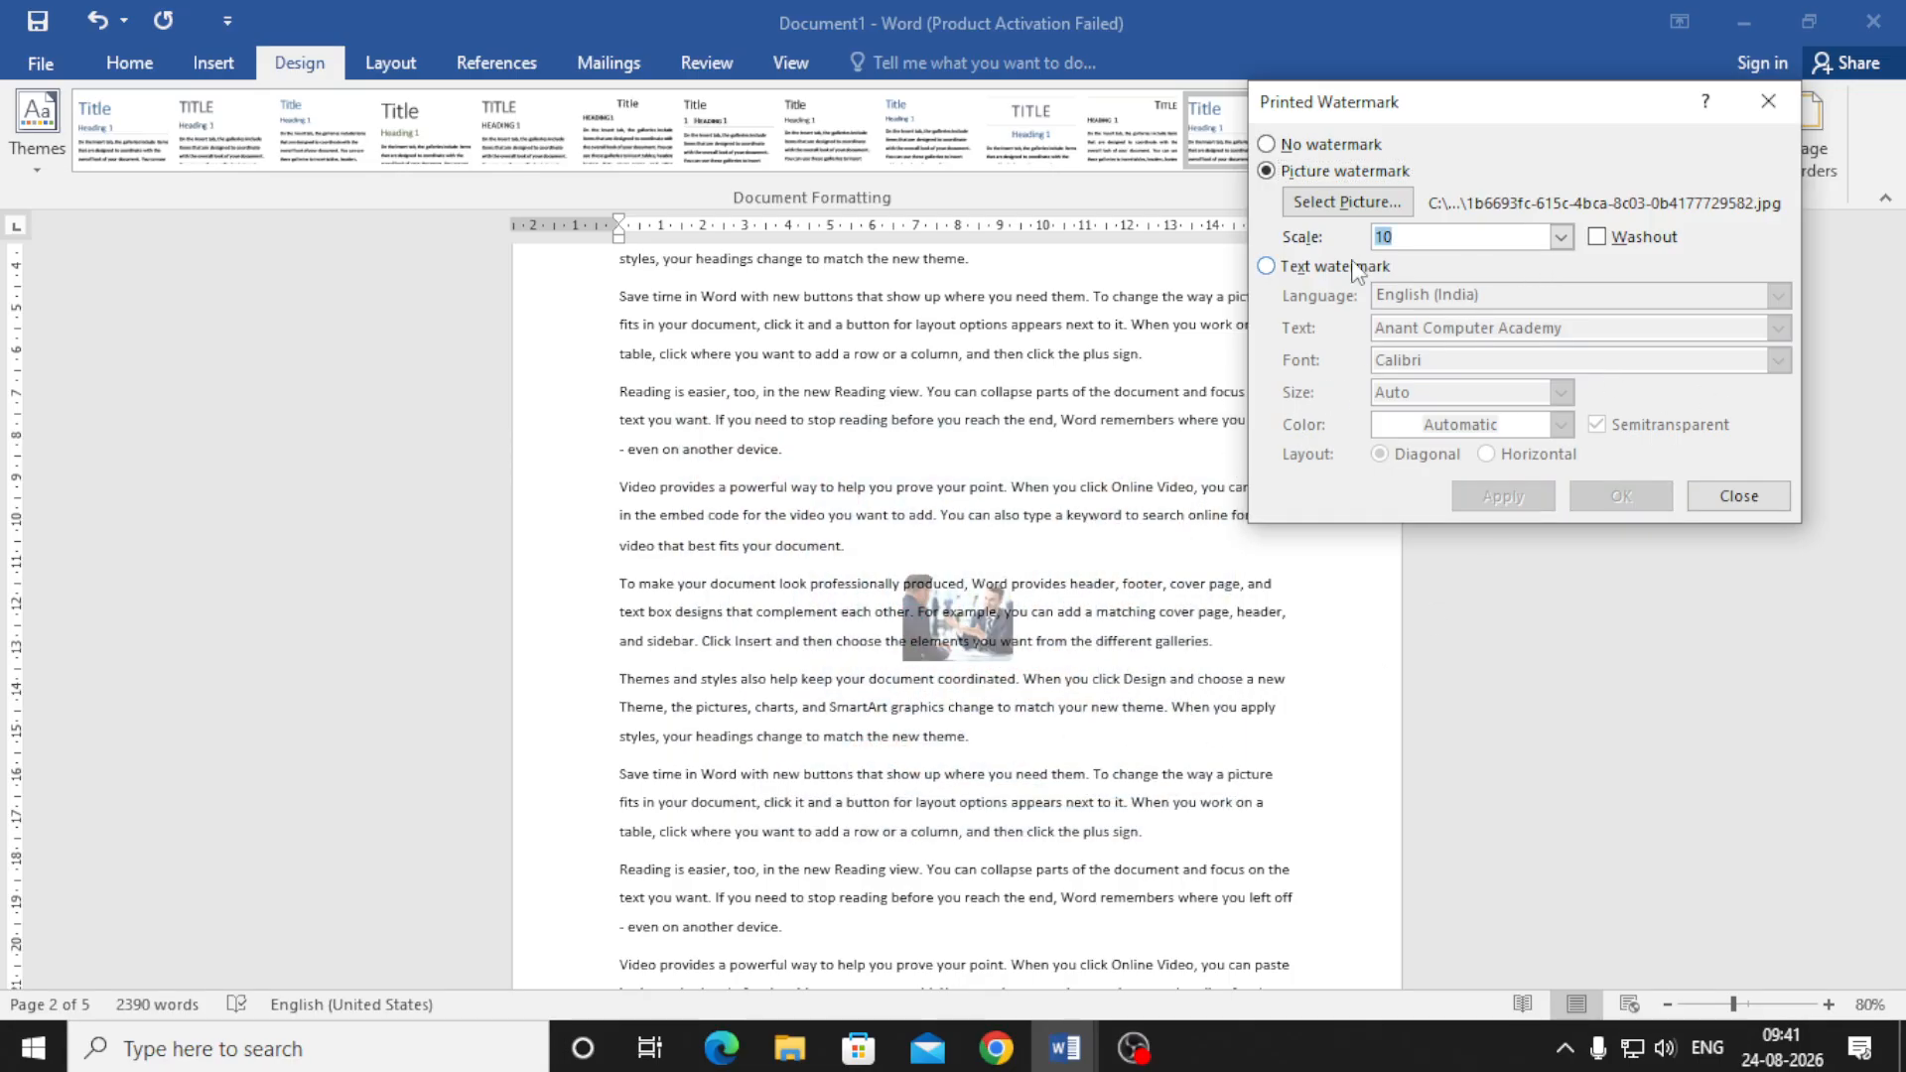
type("2")
type("0")
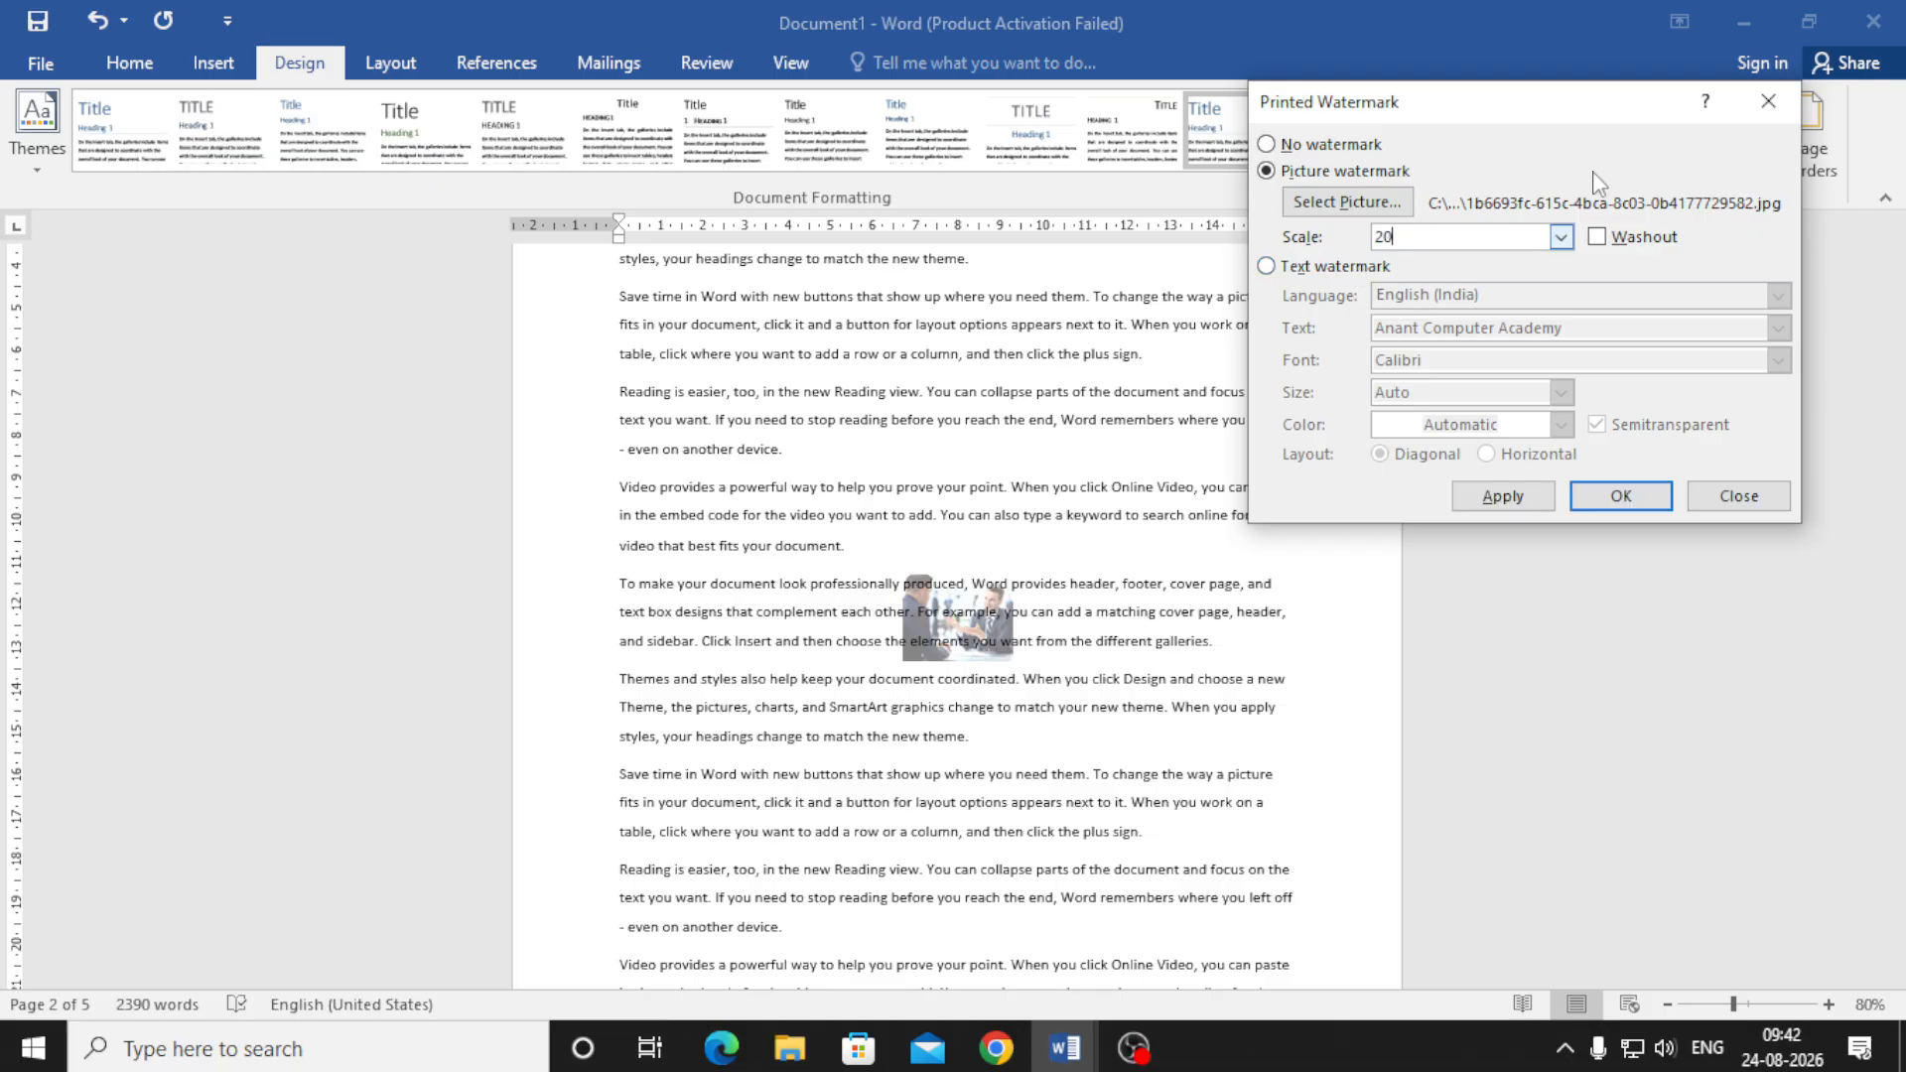
left_click(1488, 501)
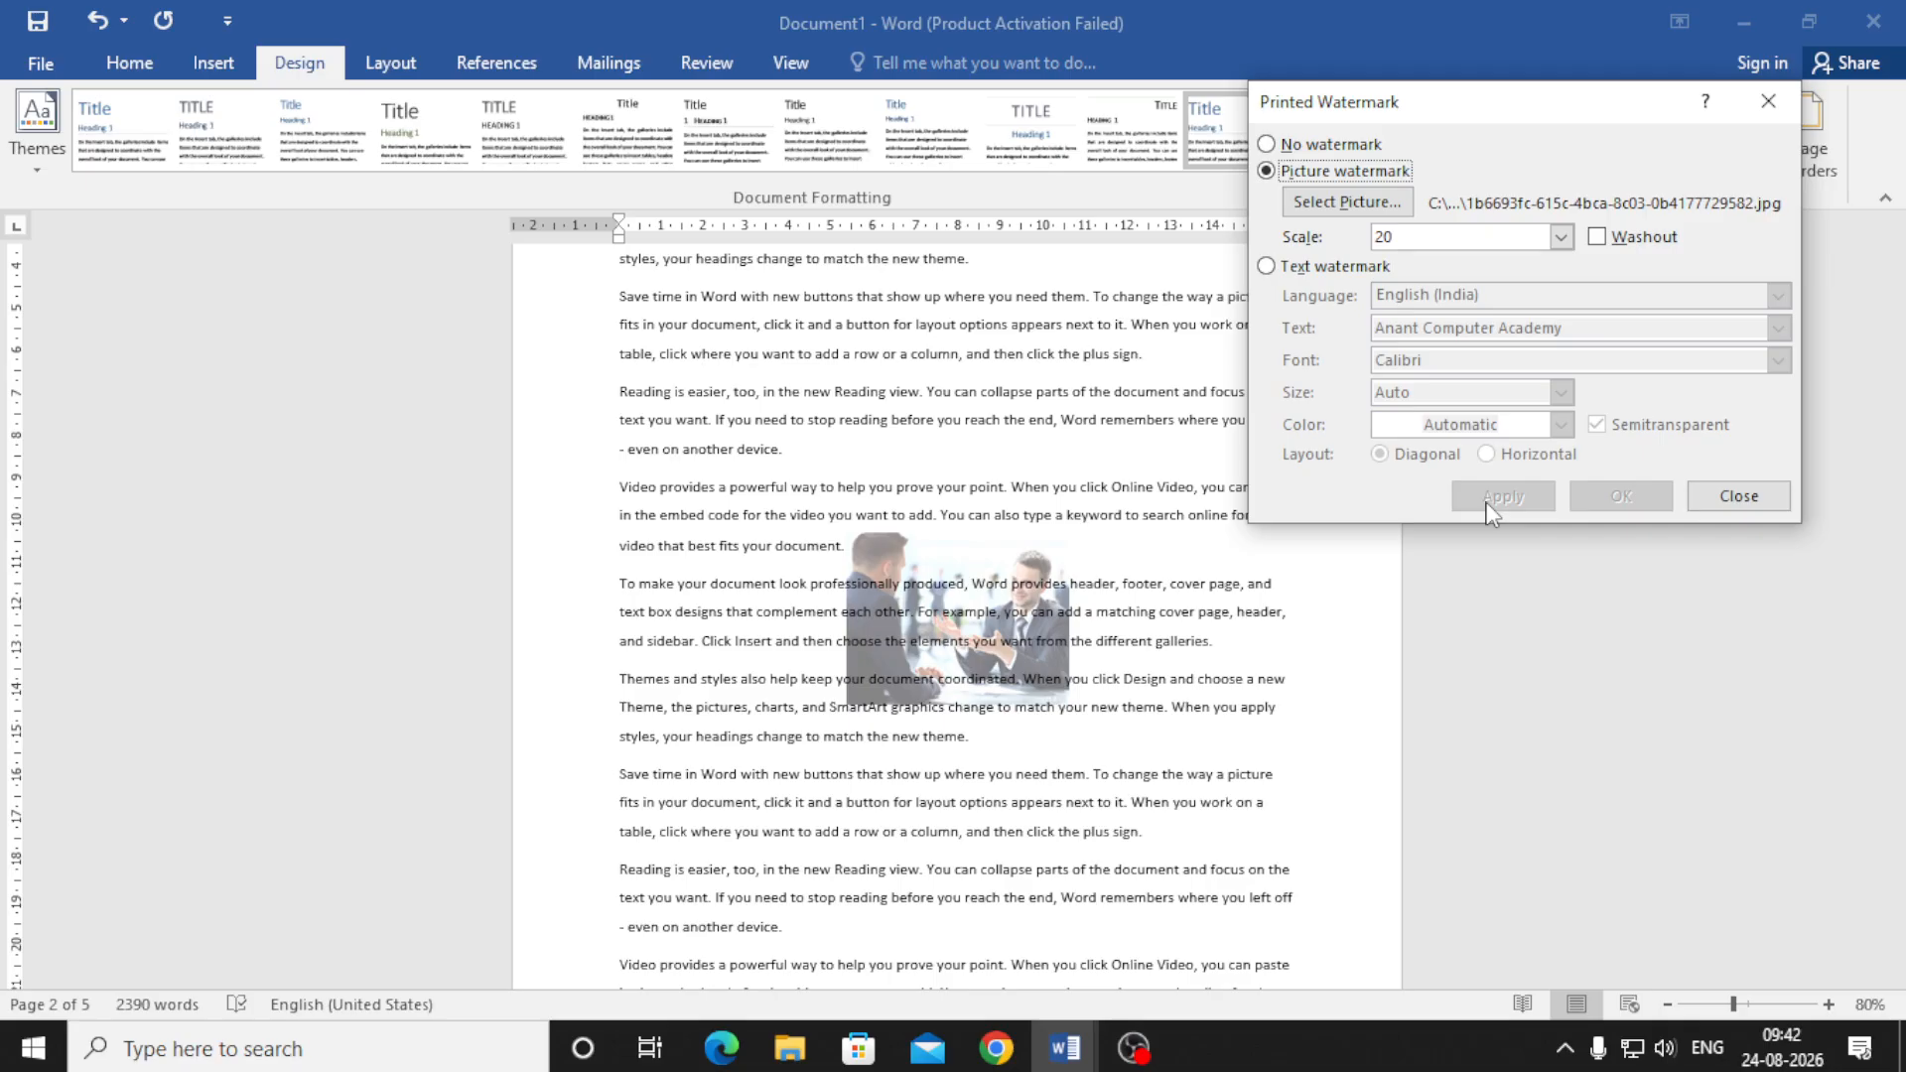
left_click(1739, 496)
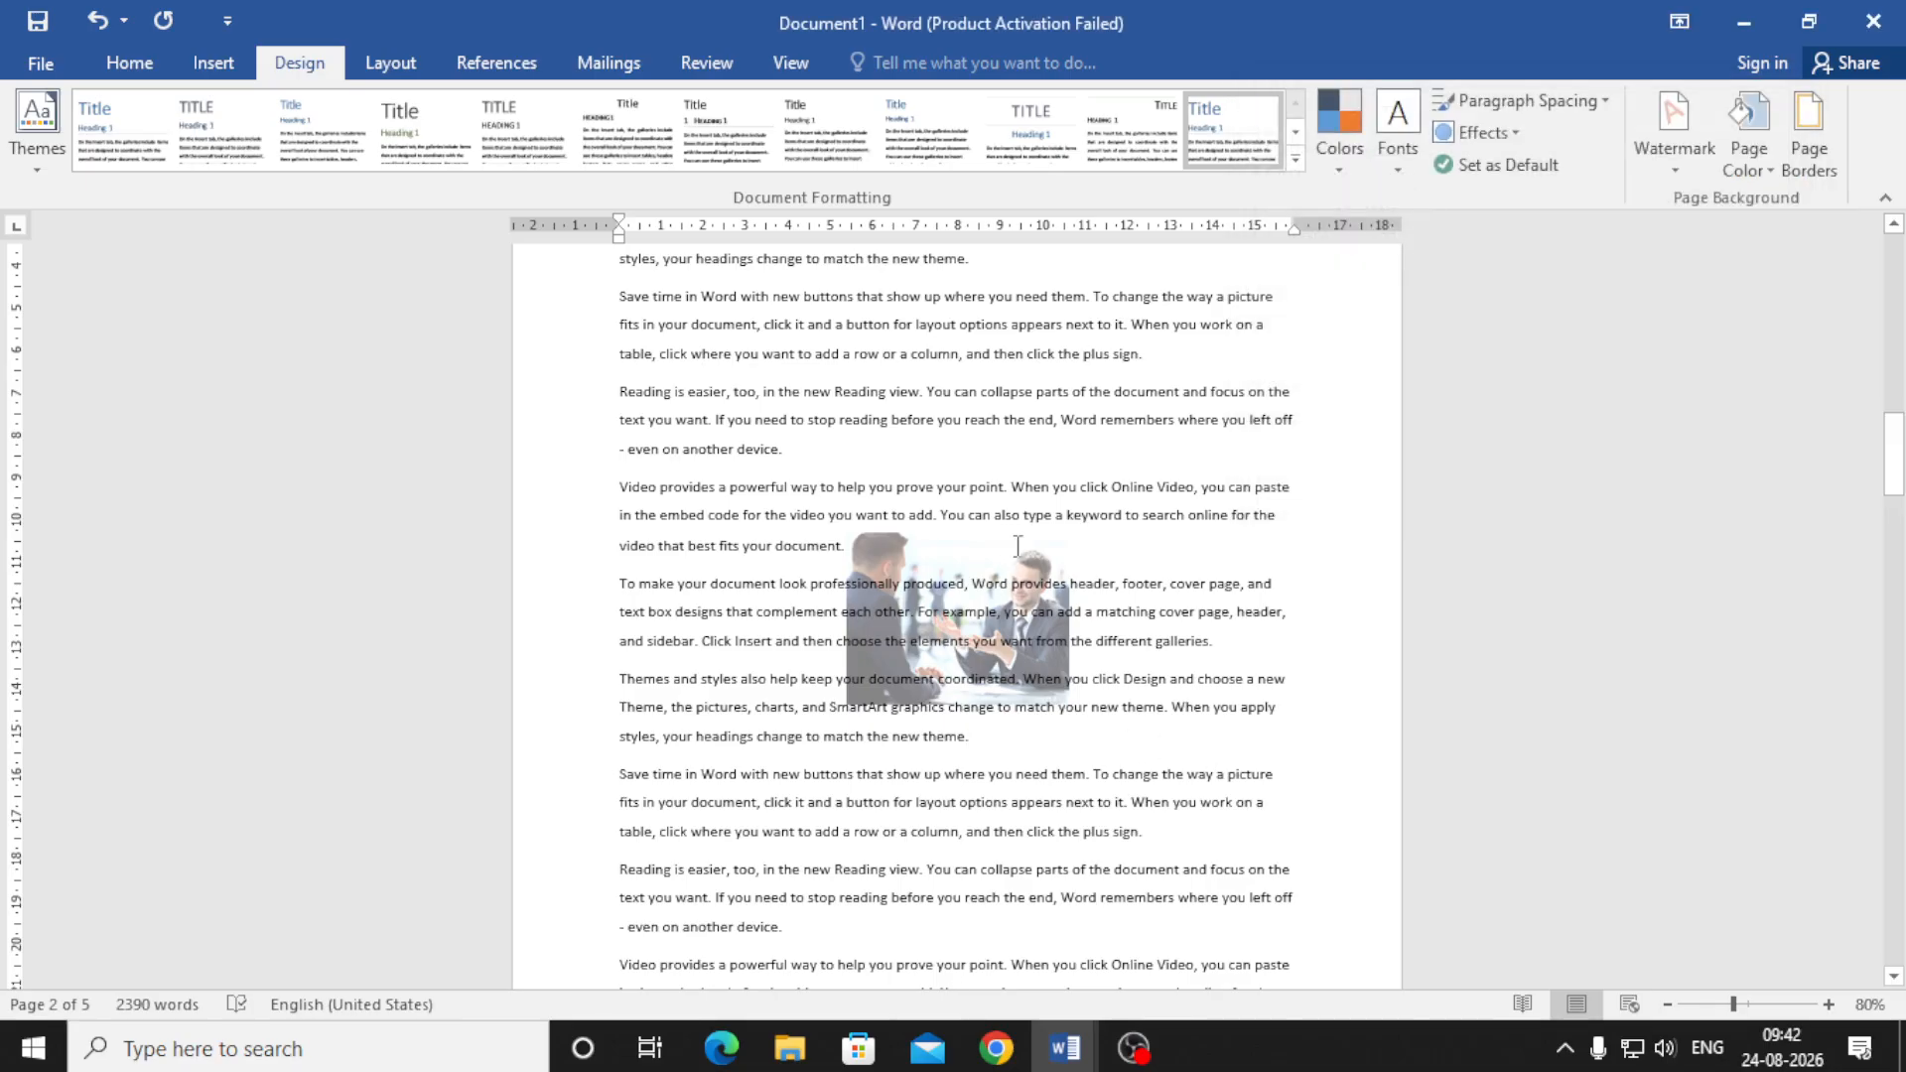
scroll(1017, 546, "up", 3)
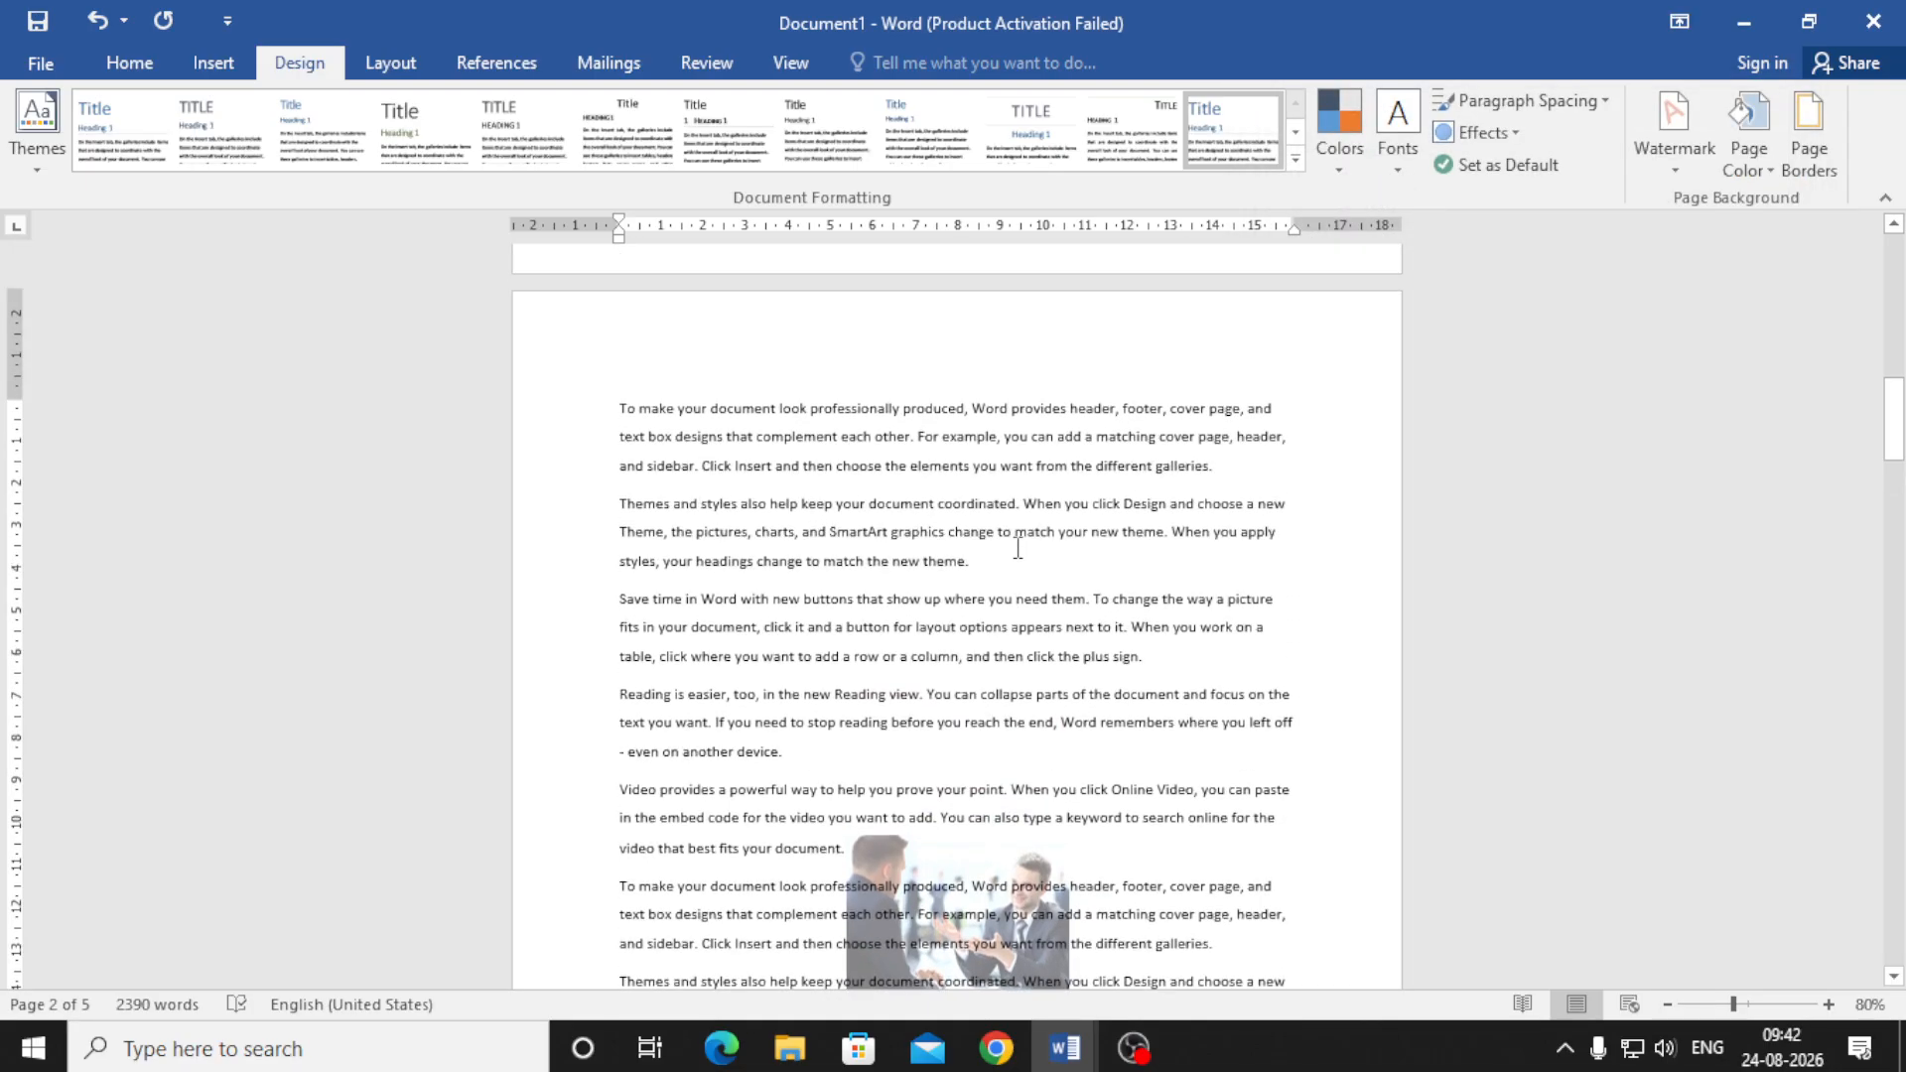
scroll(1018, 546, "up", 10)
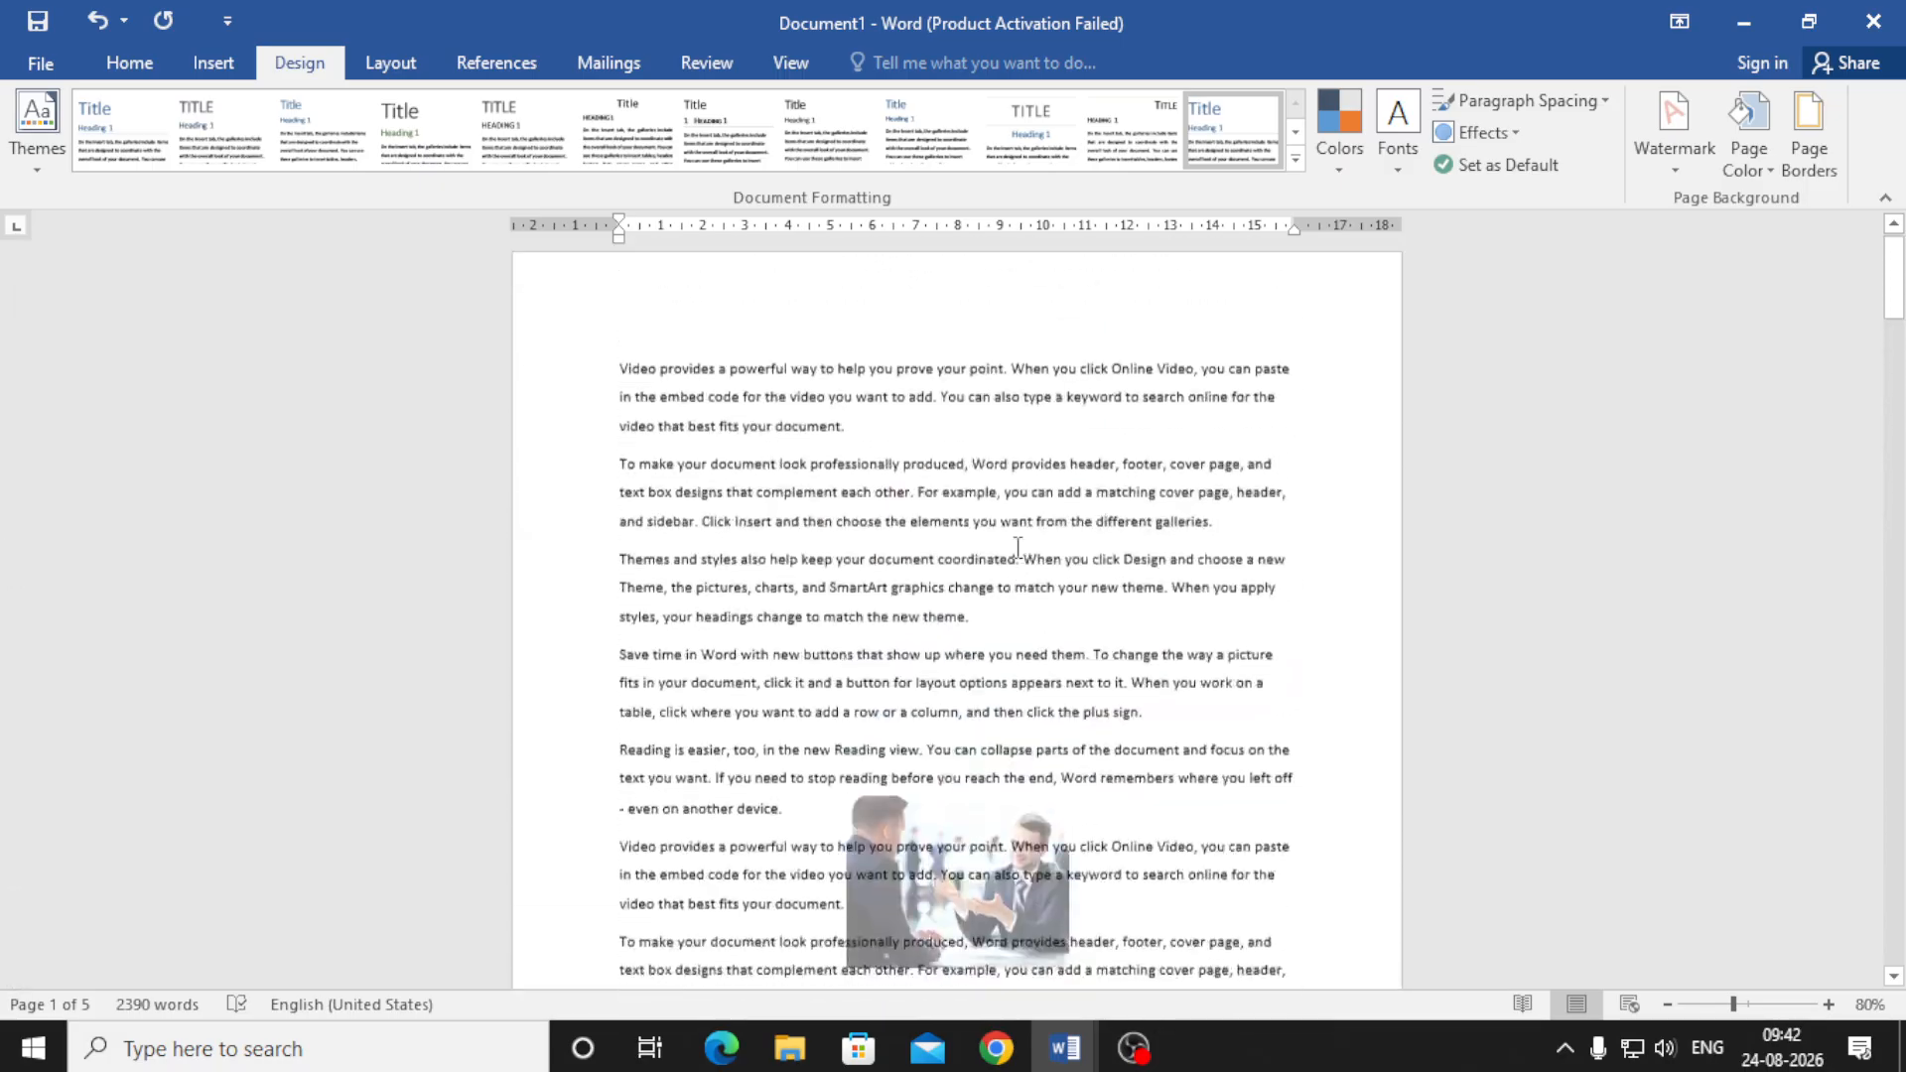
scroll(1017, 546, "down", 20)
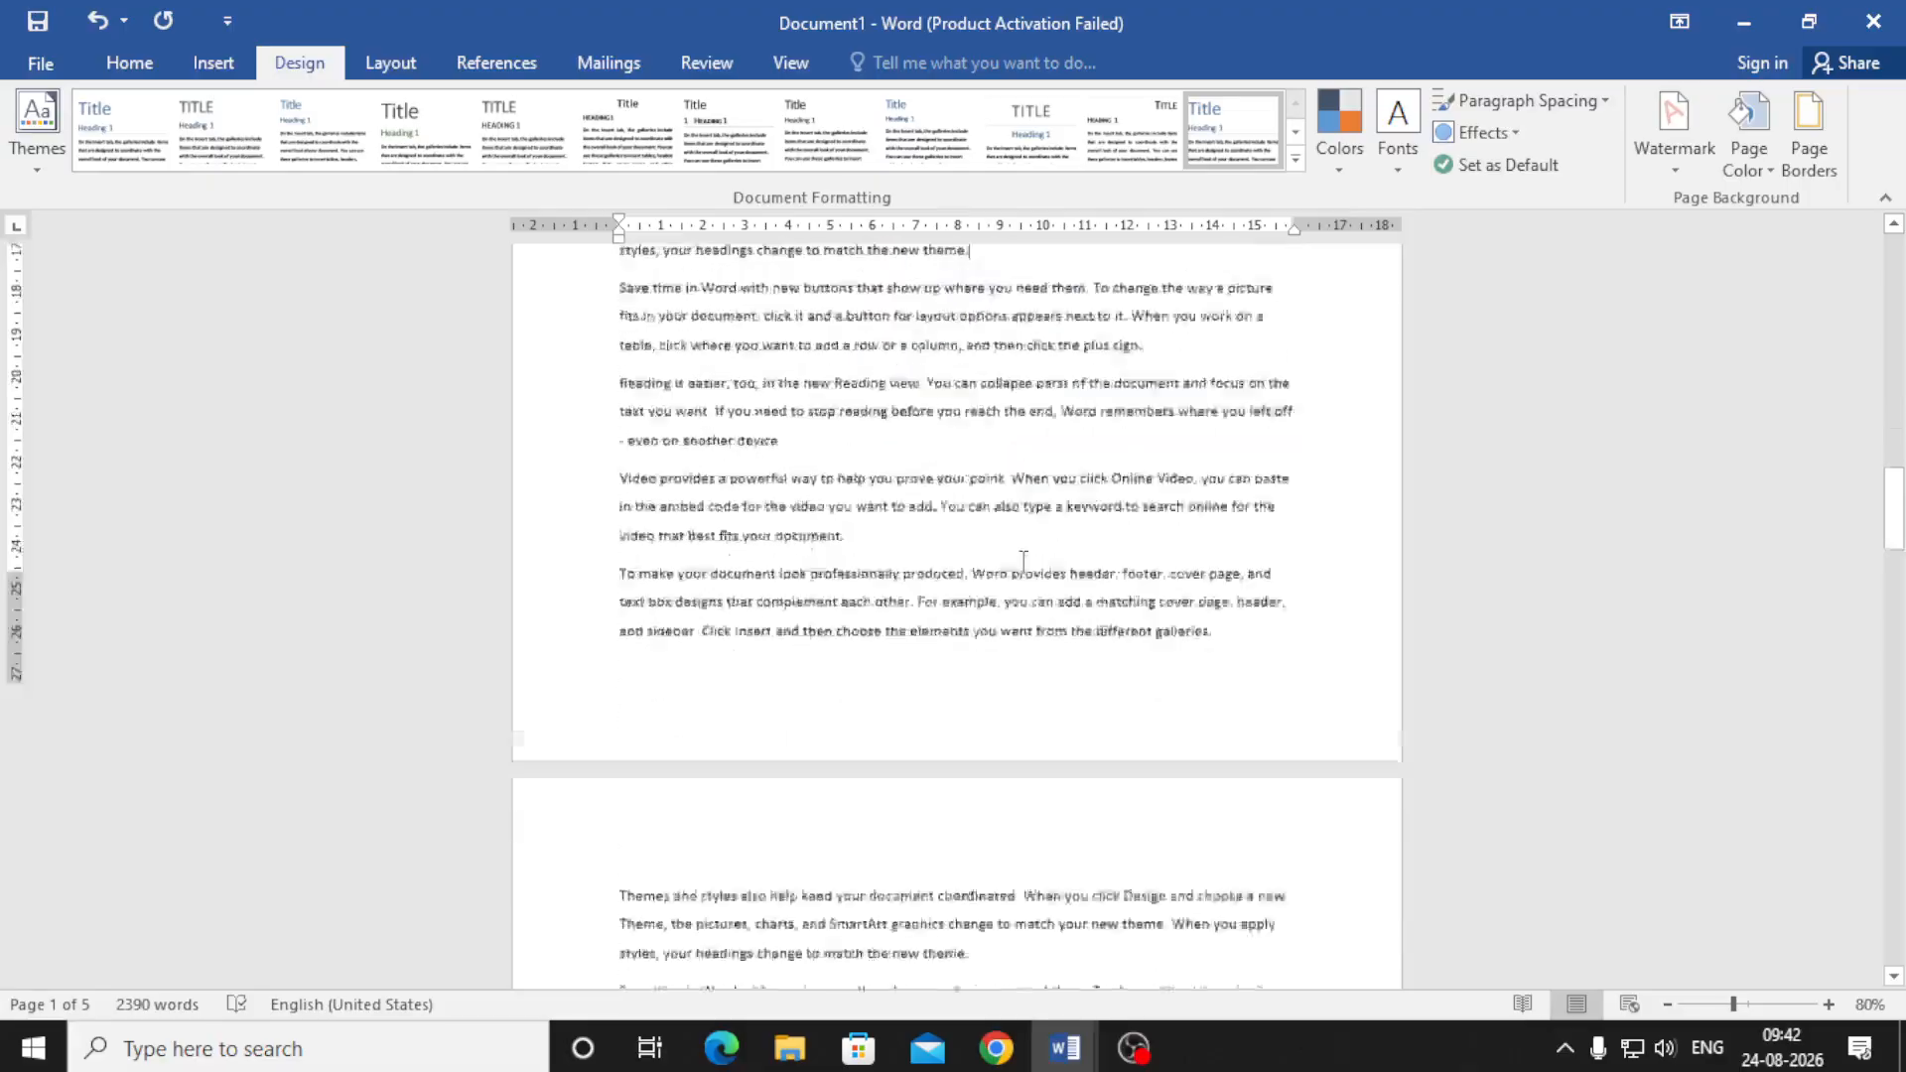
scroll(1023, 581, "down", 15)
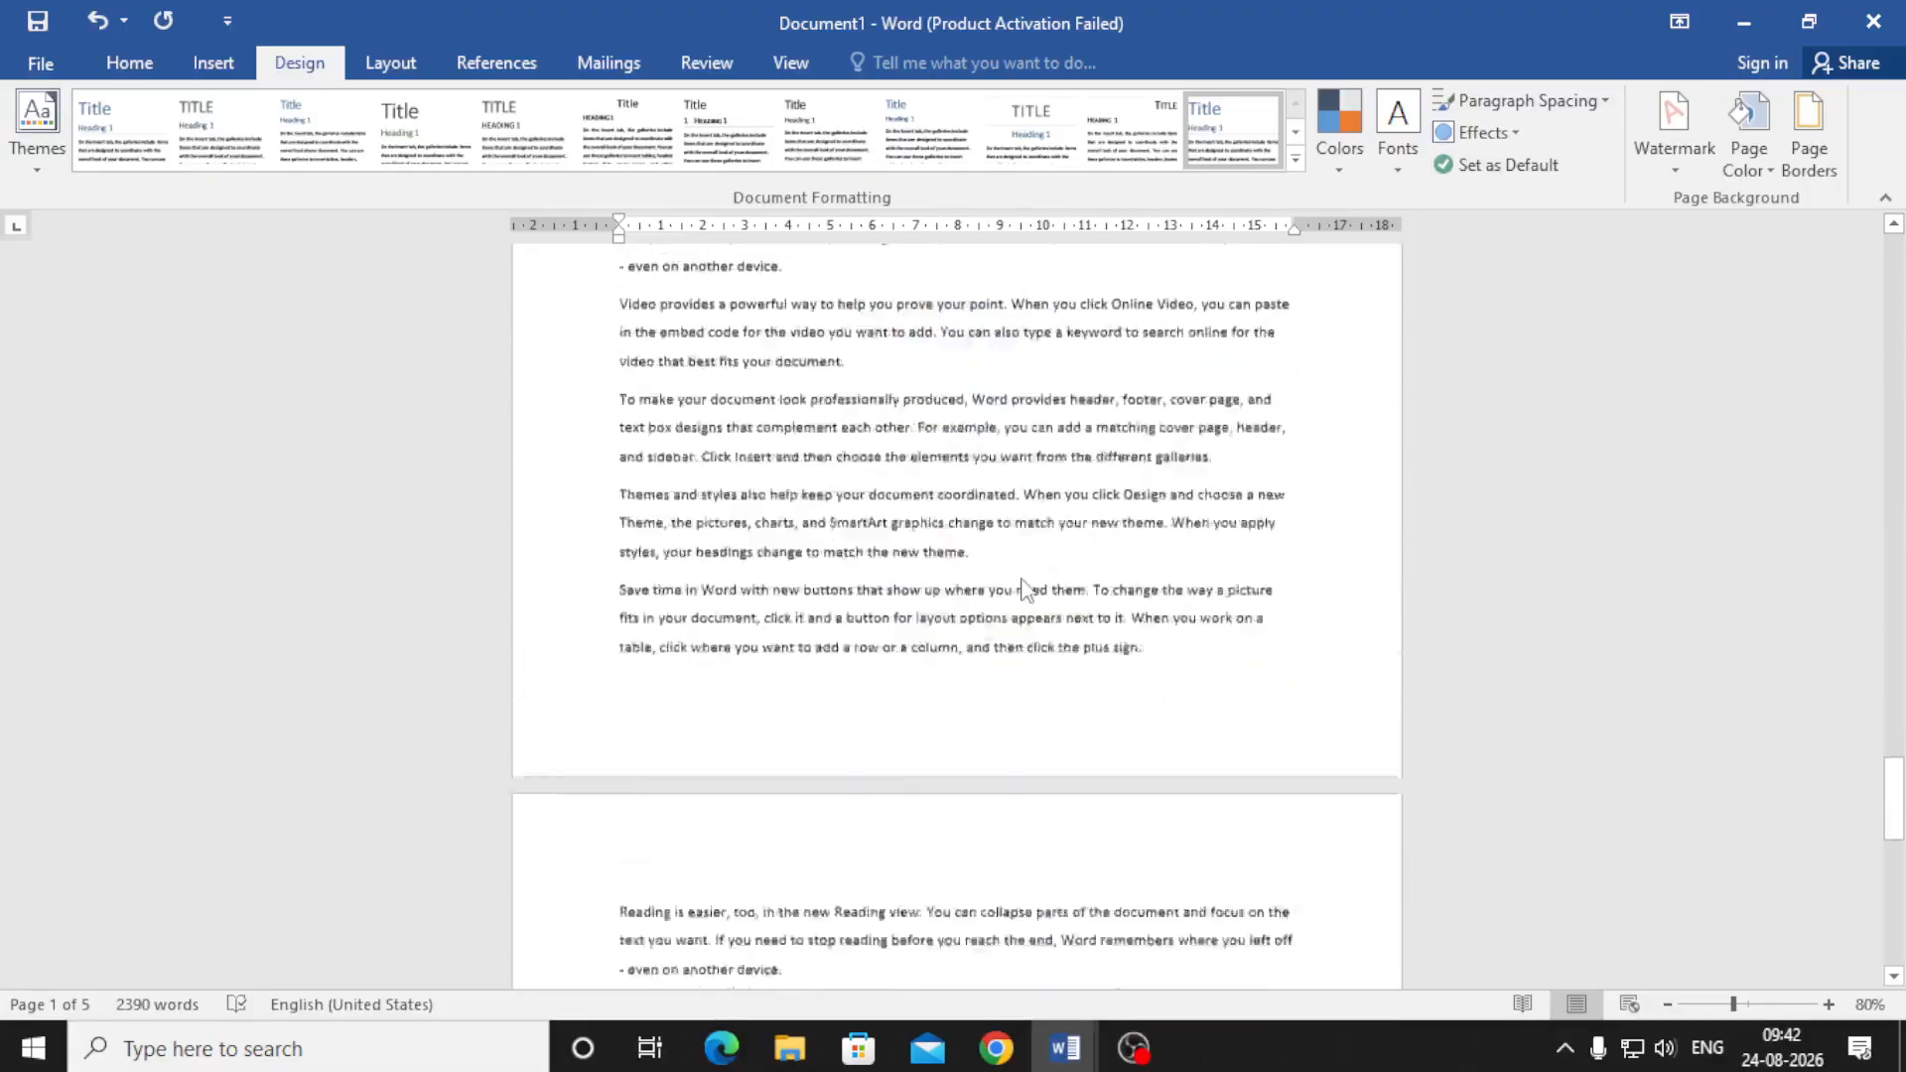
scroll(1024, 580, "down", 3)
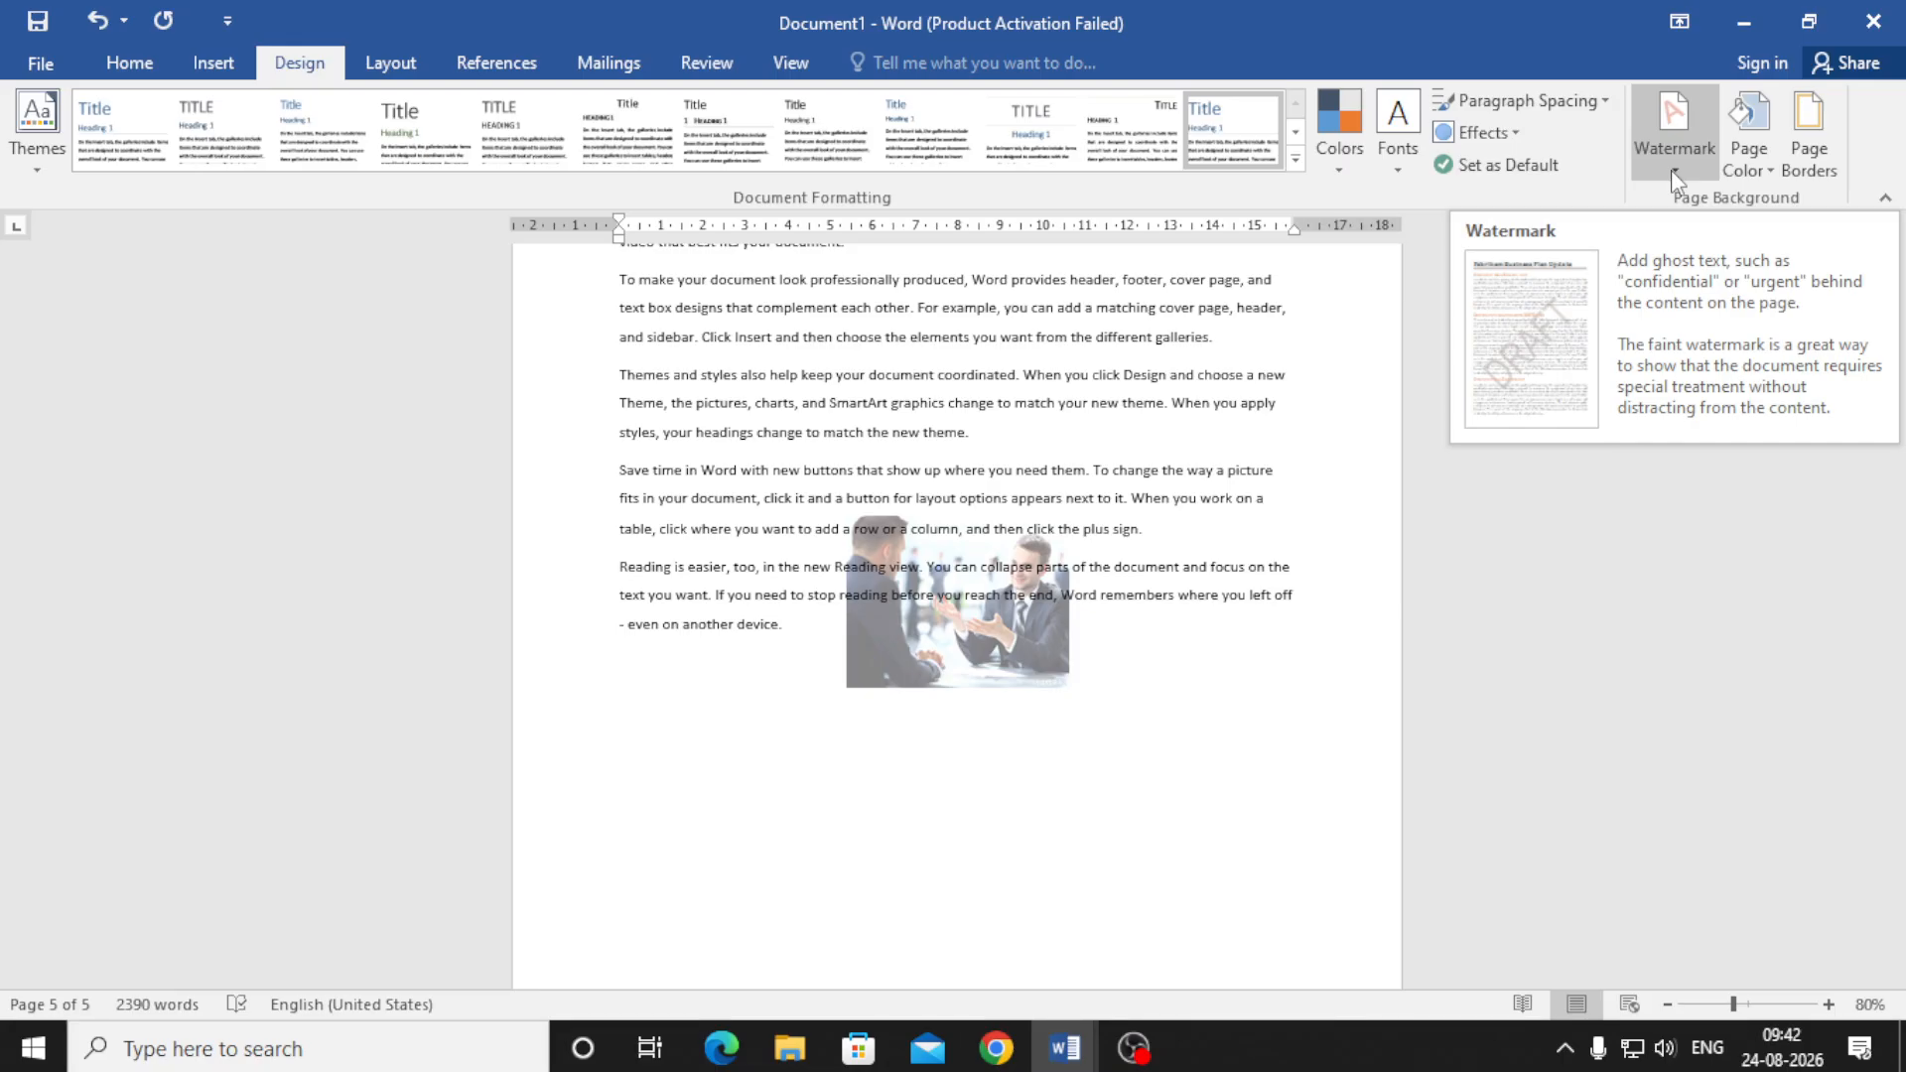
- Set the page color to a light blue theme shade, check the document's print preview and return to editing
left_click(1753, 171)
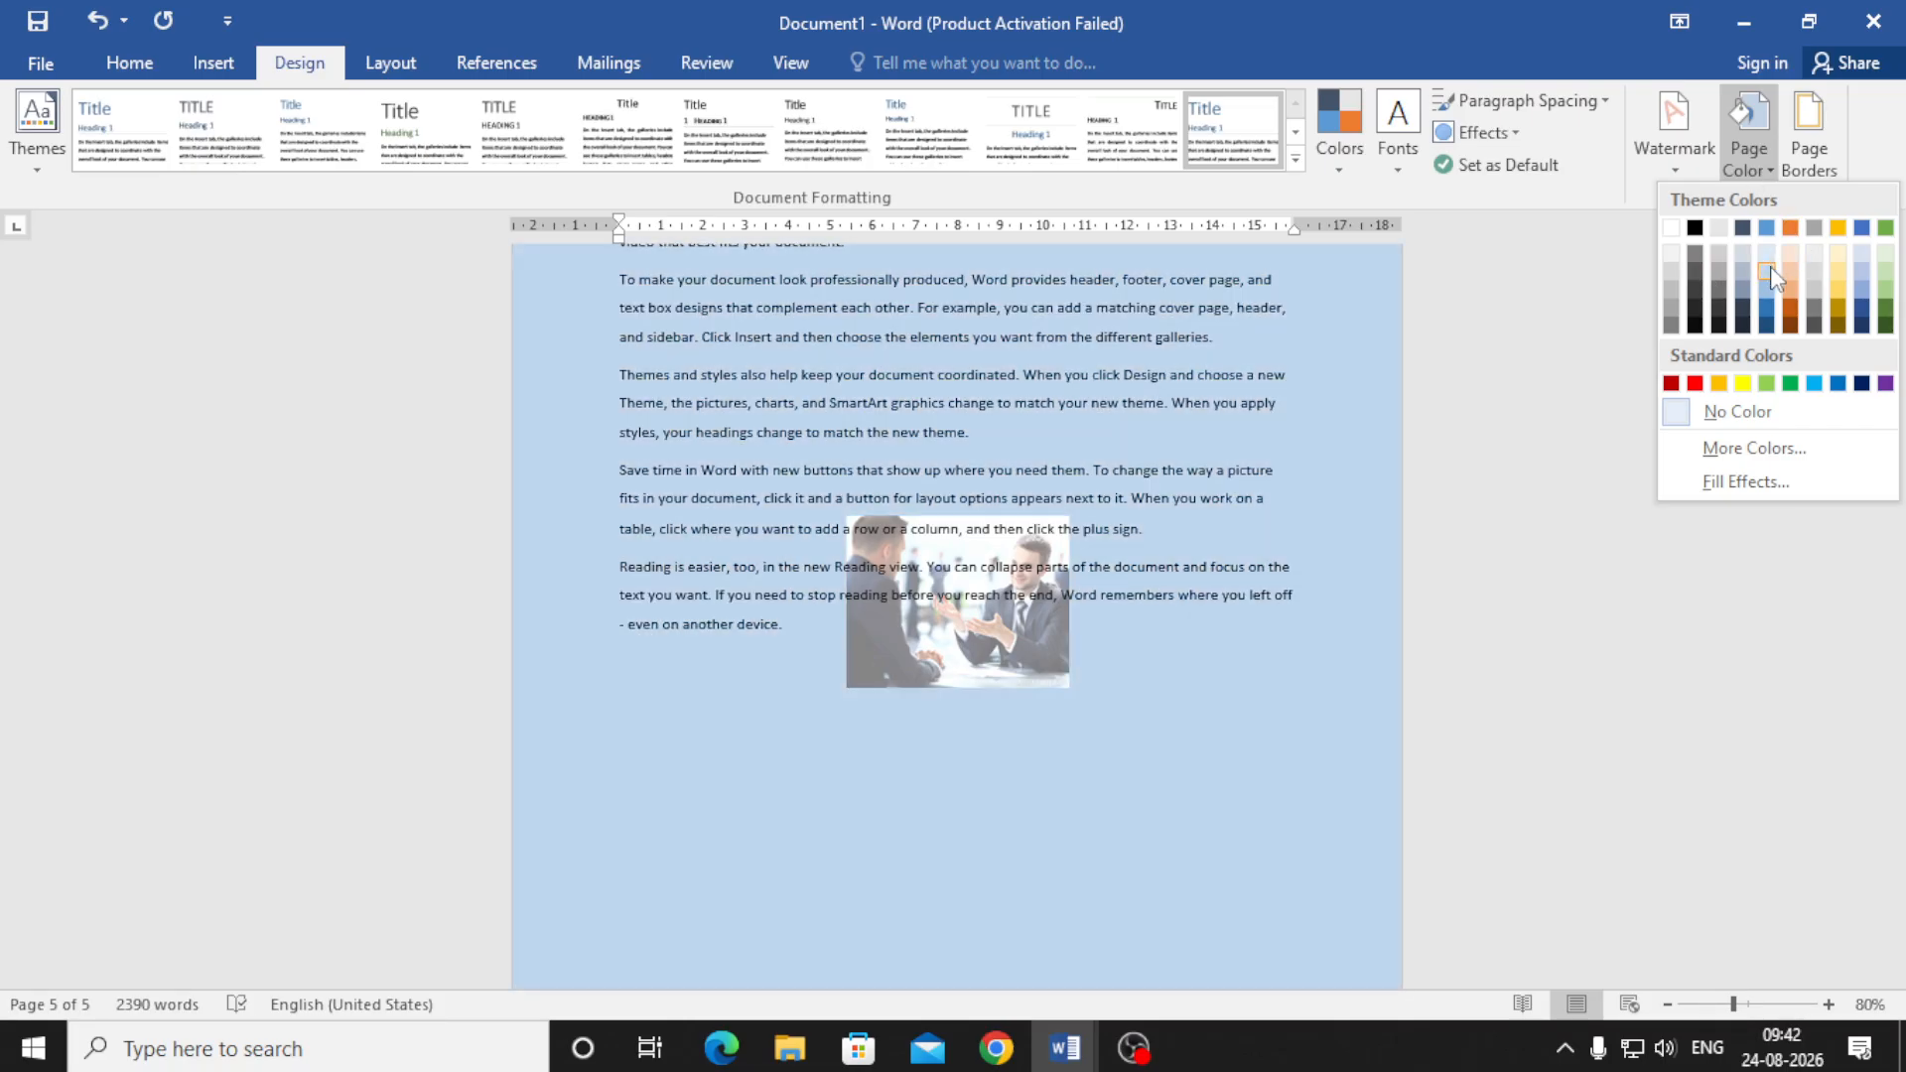
left_click(1771, 267)
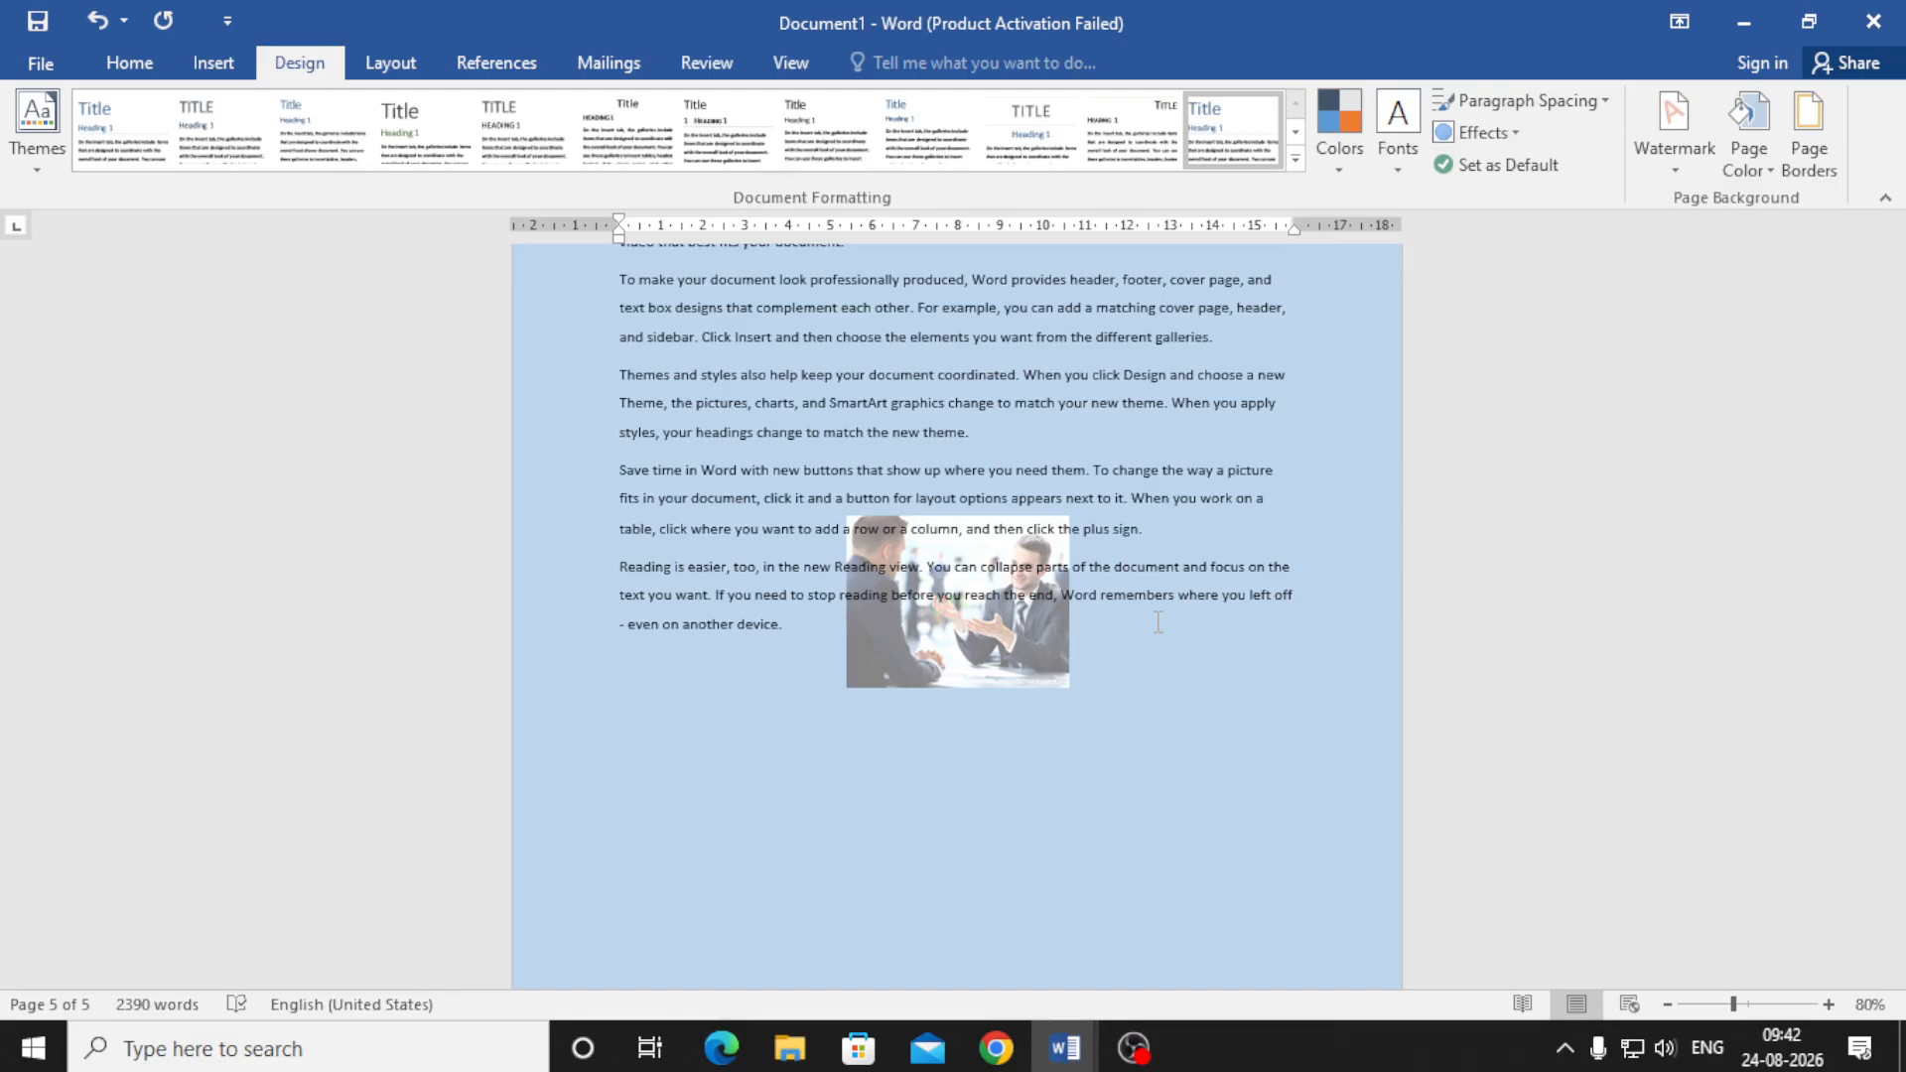
key("ctrl+p")
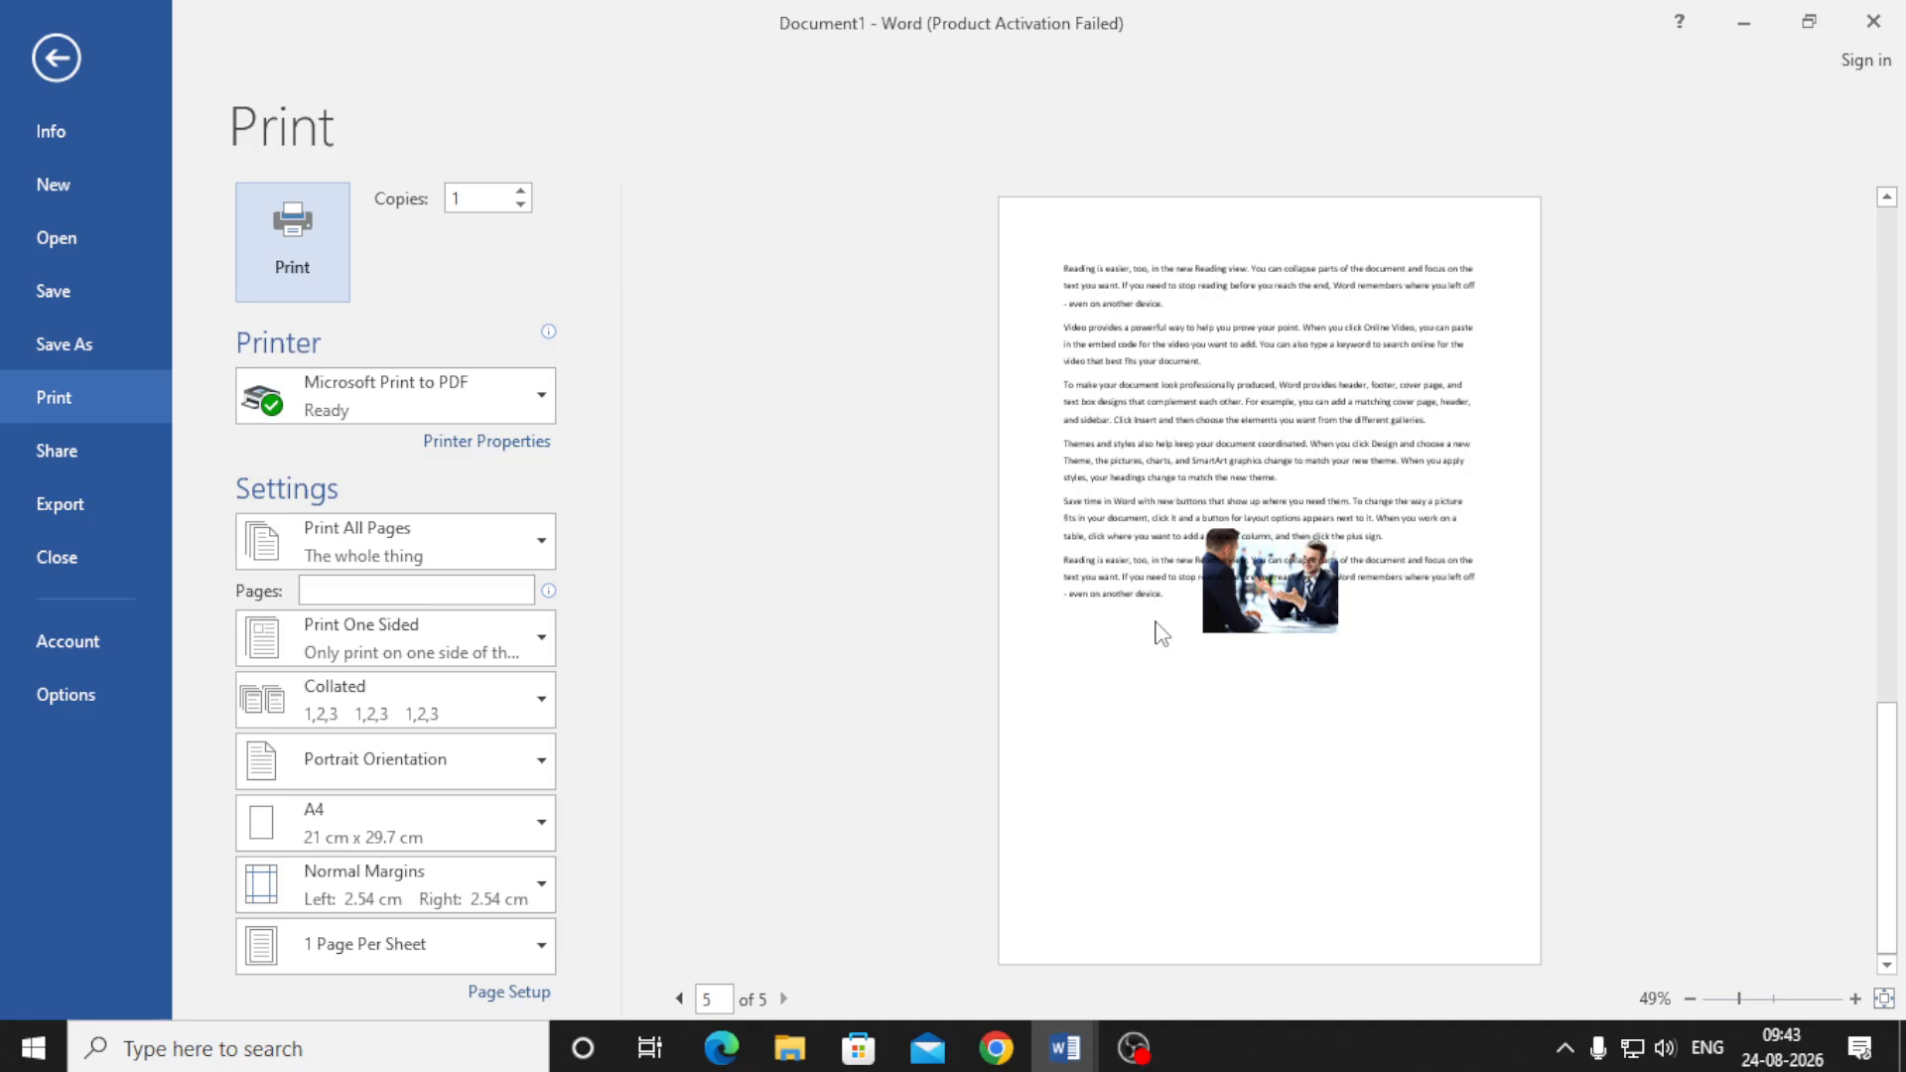
key("Escape")
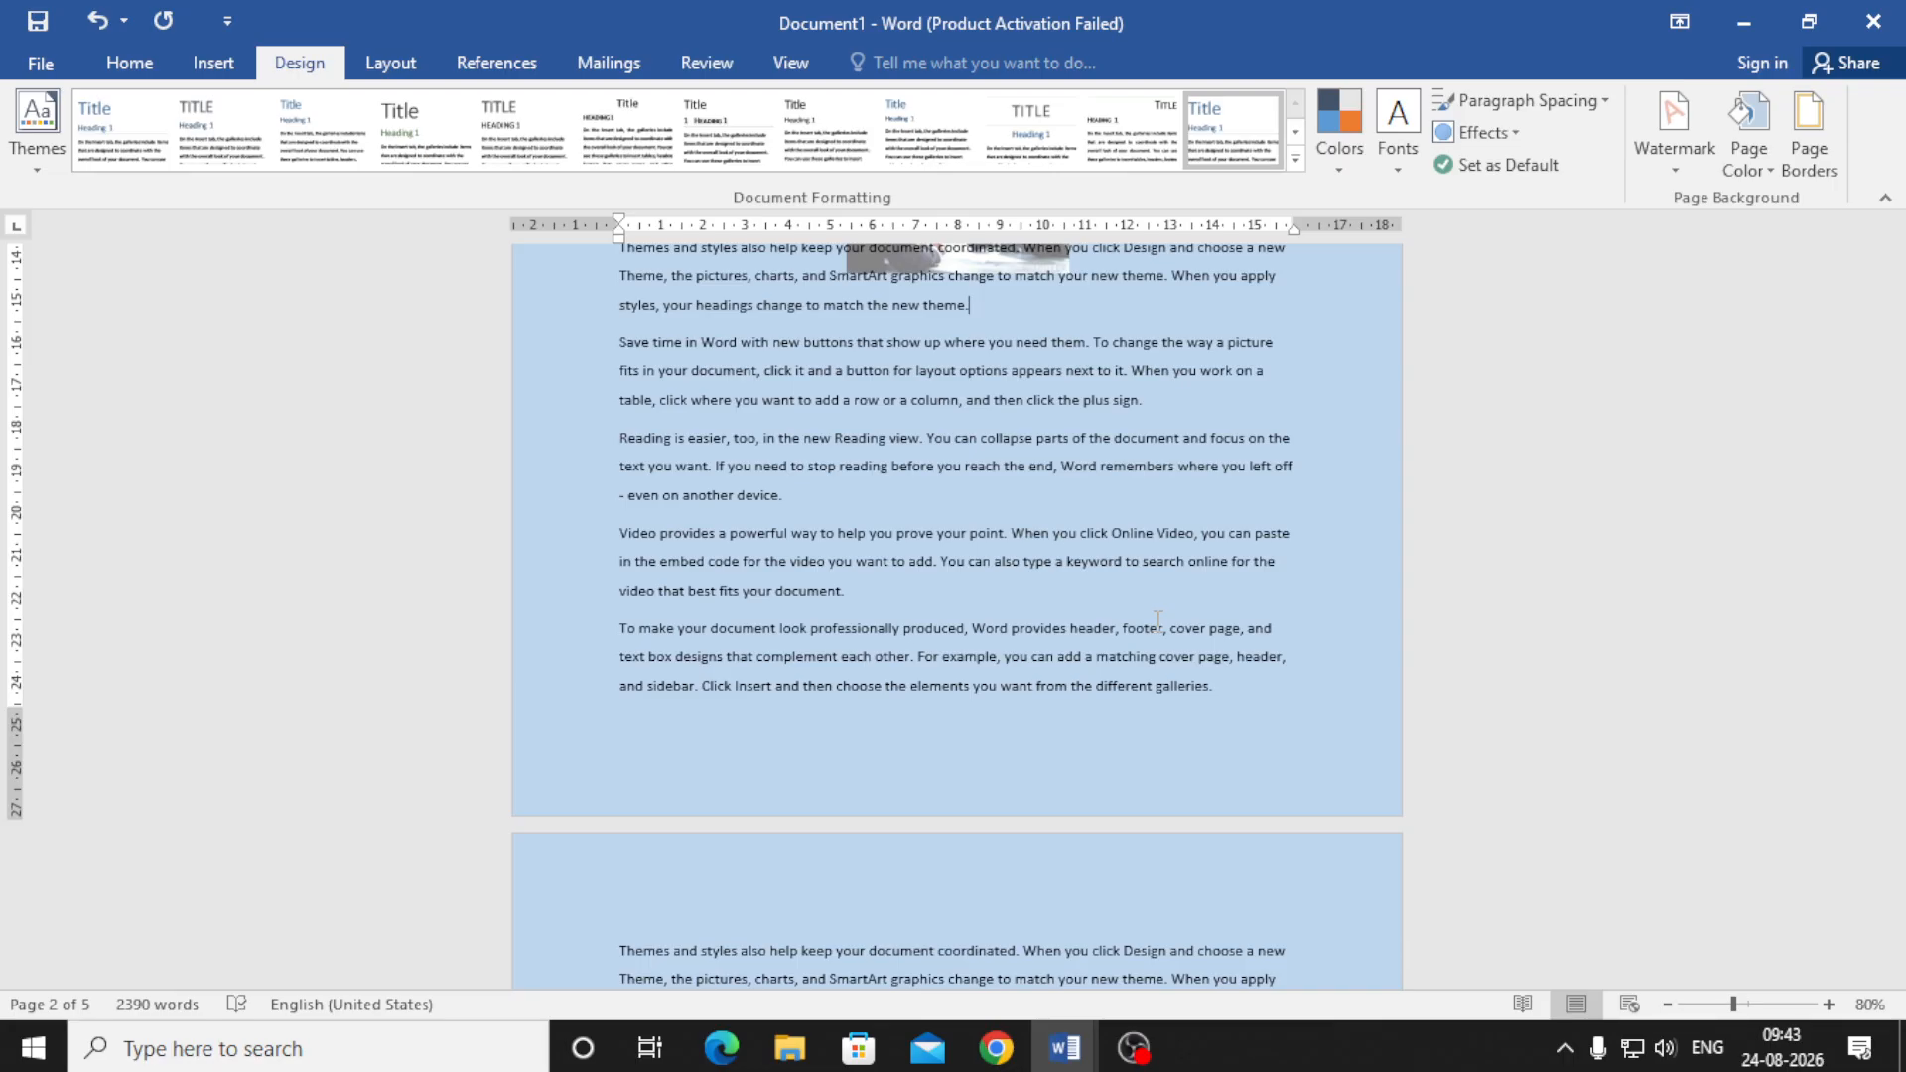
- Save the document as a PDF on the Desktop, keeping the suggested file name
key("F12")
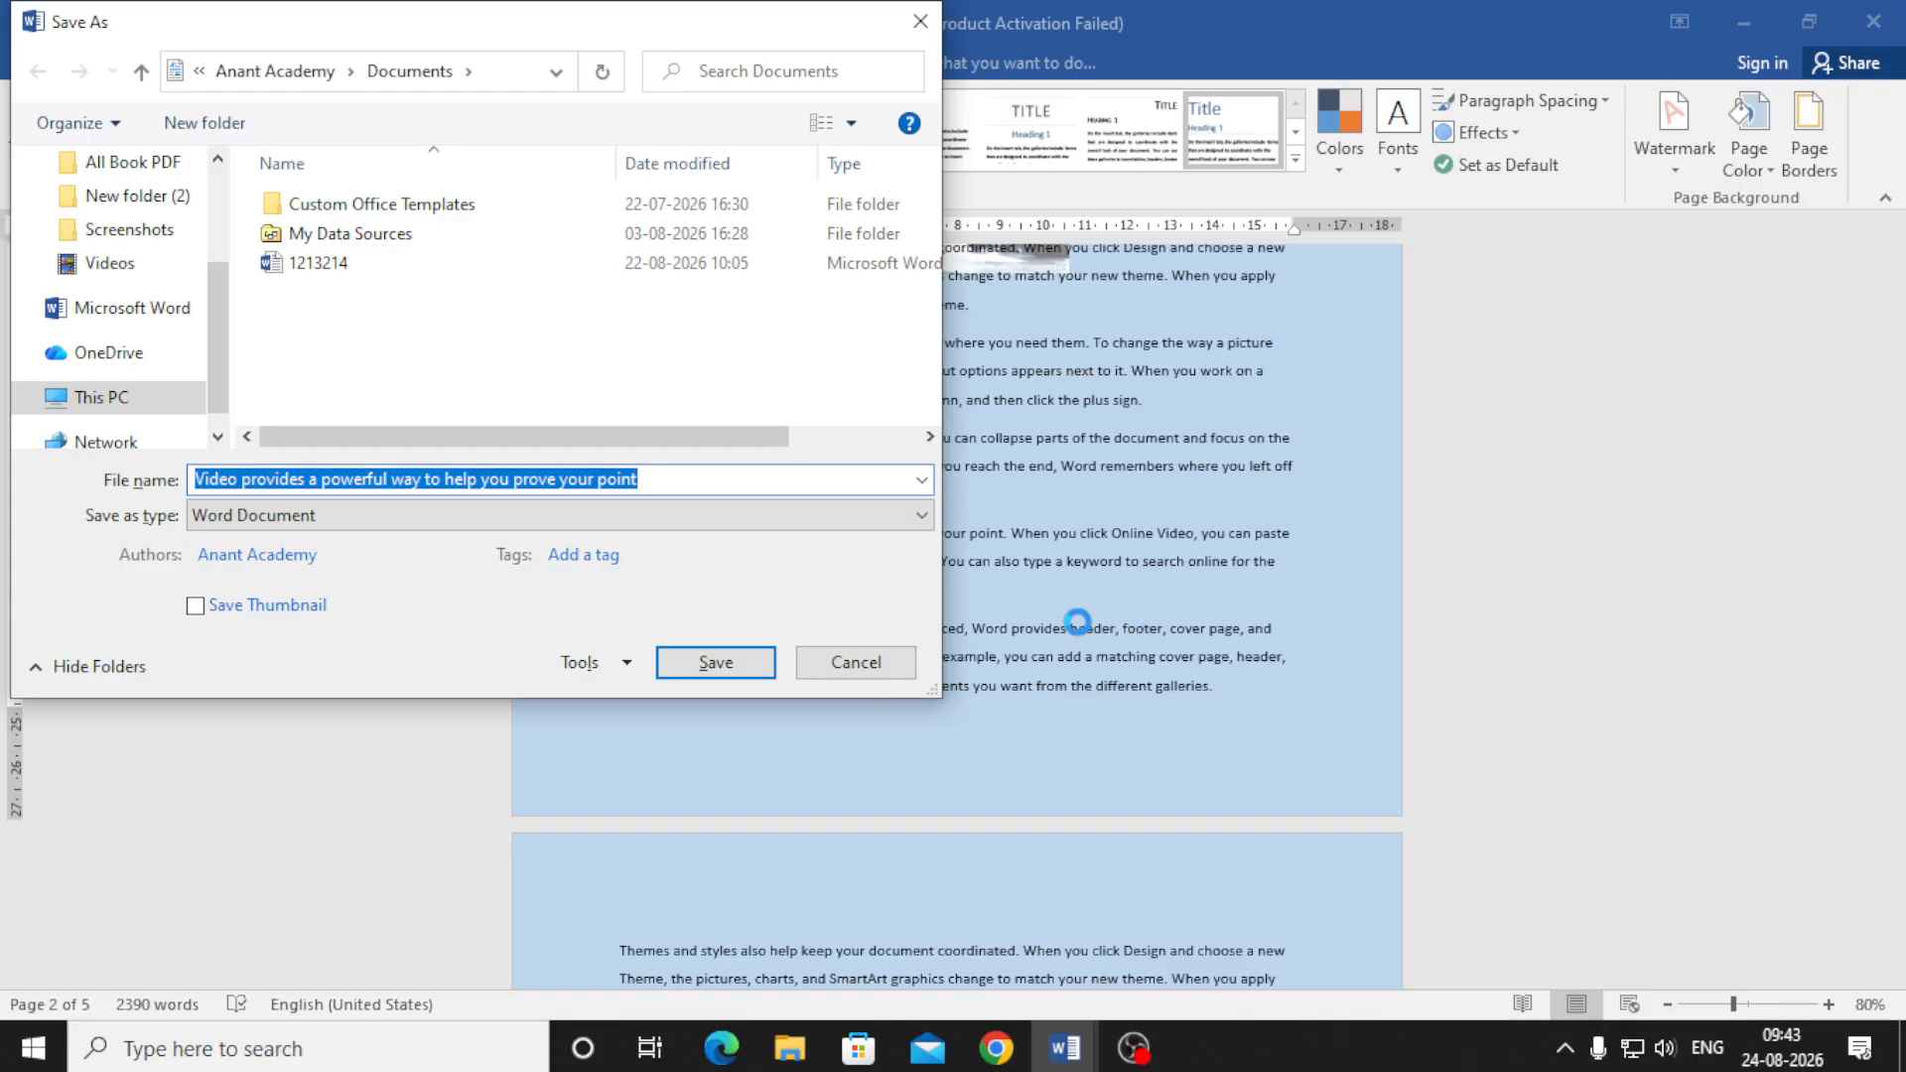
left_click(323, 533)
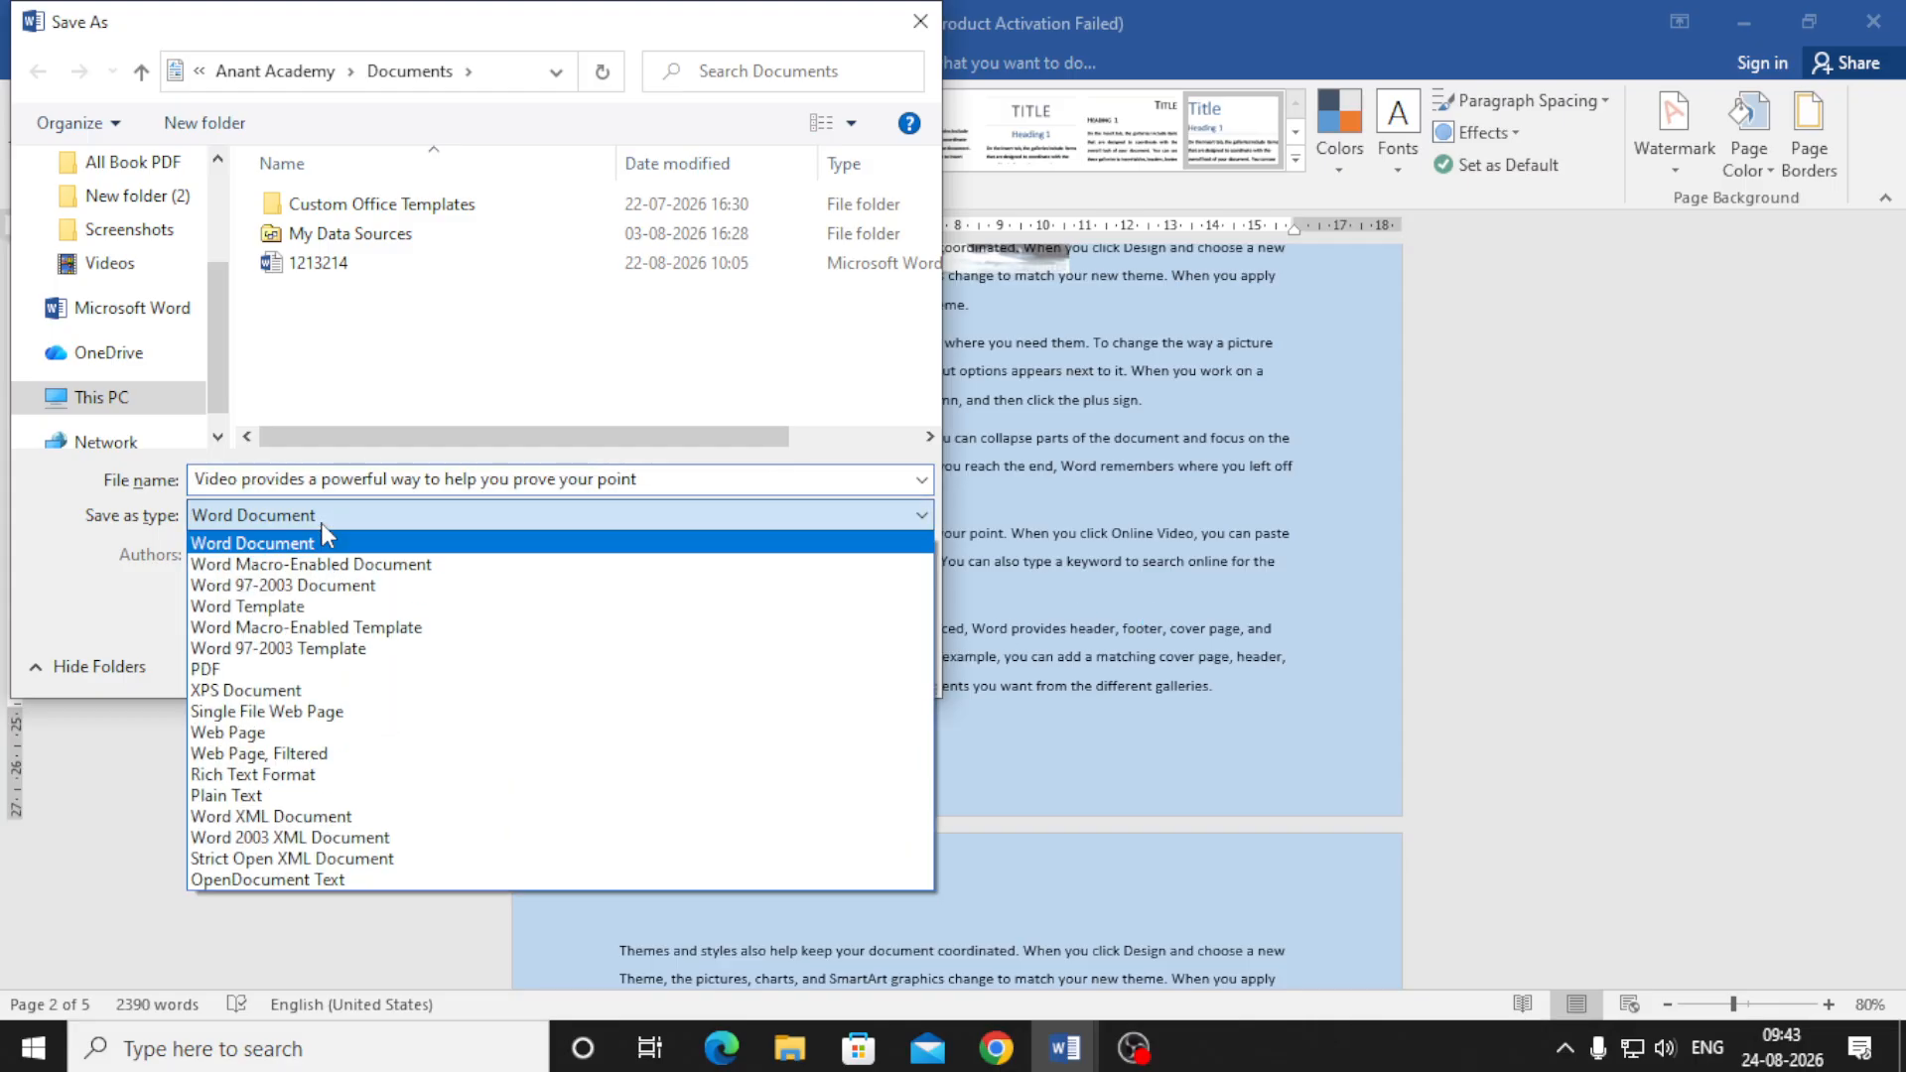
left_click(417, 670)
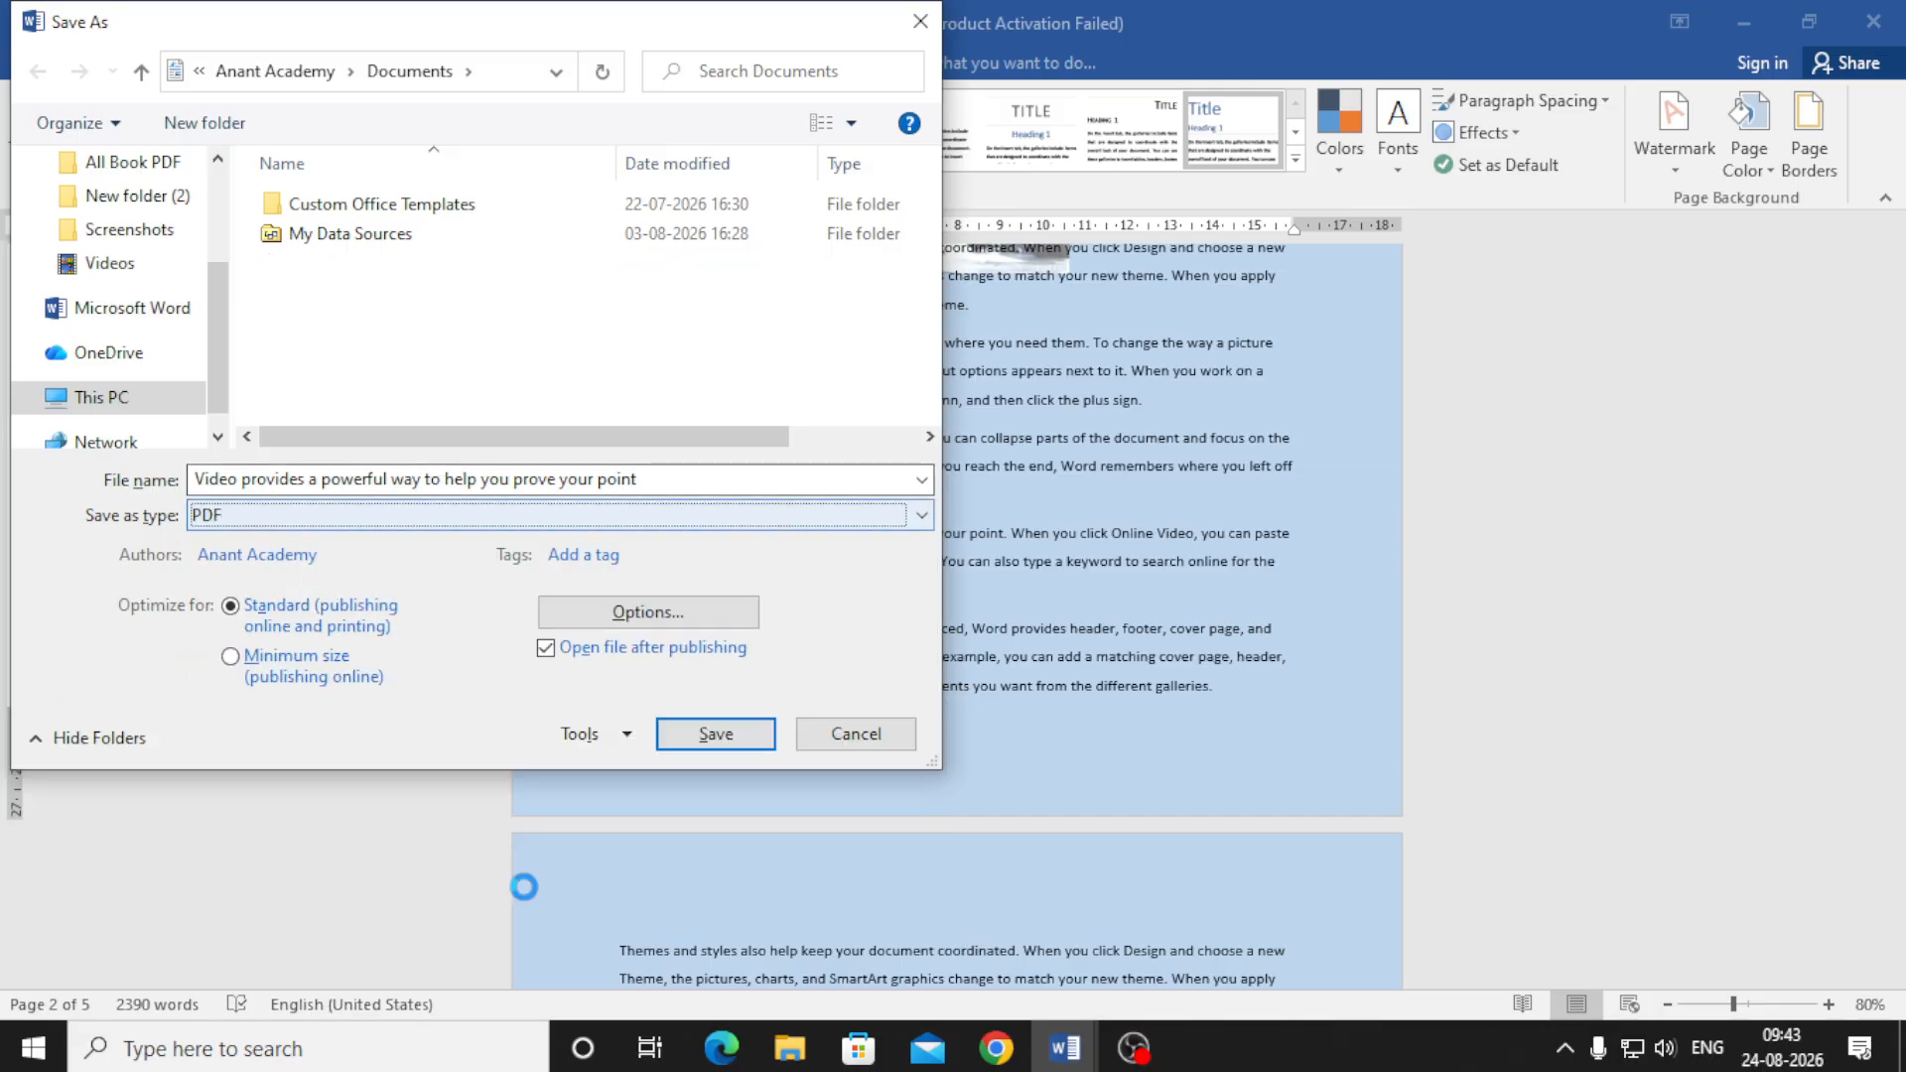
scroll(112, 270, "up", 3)
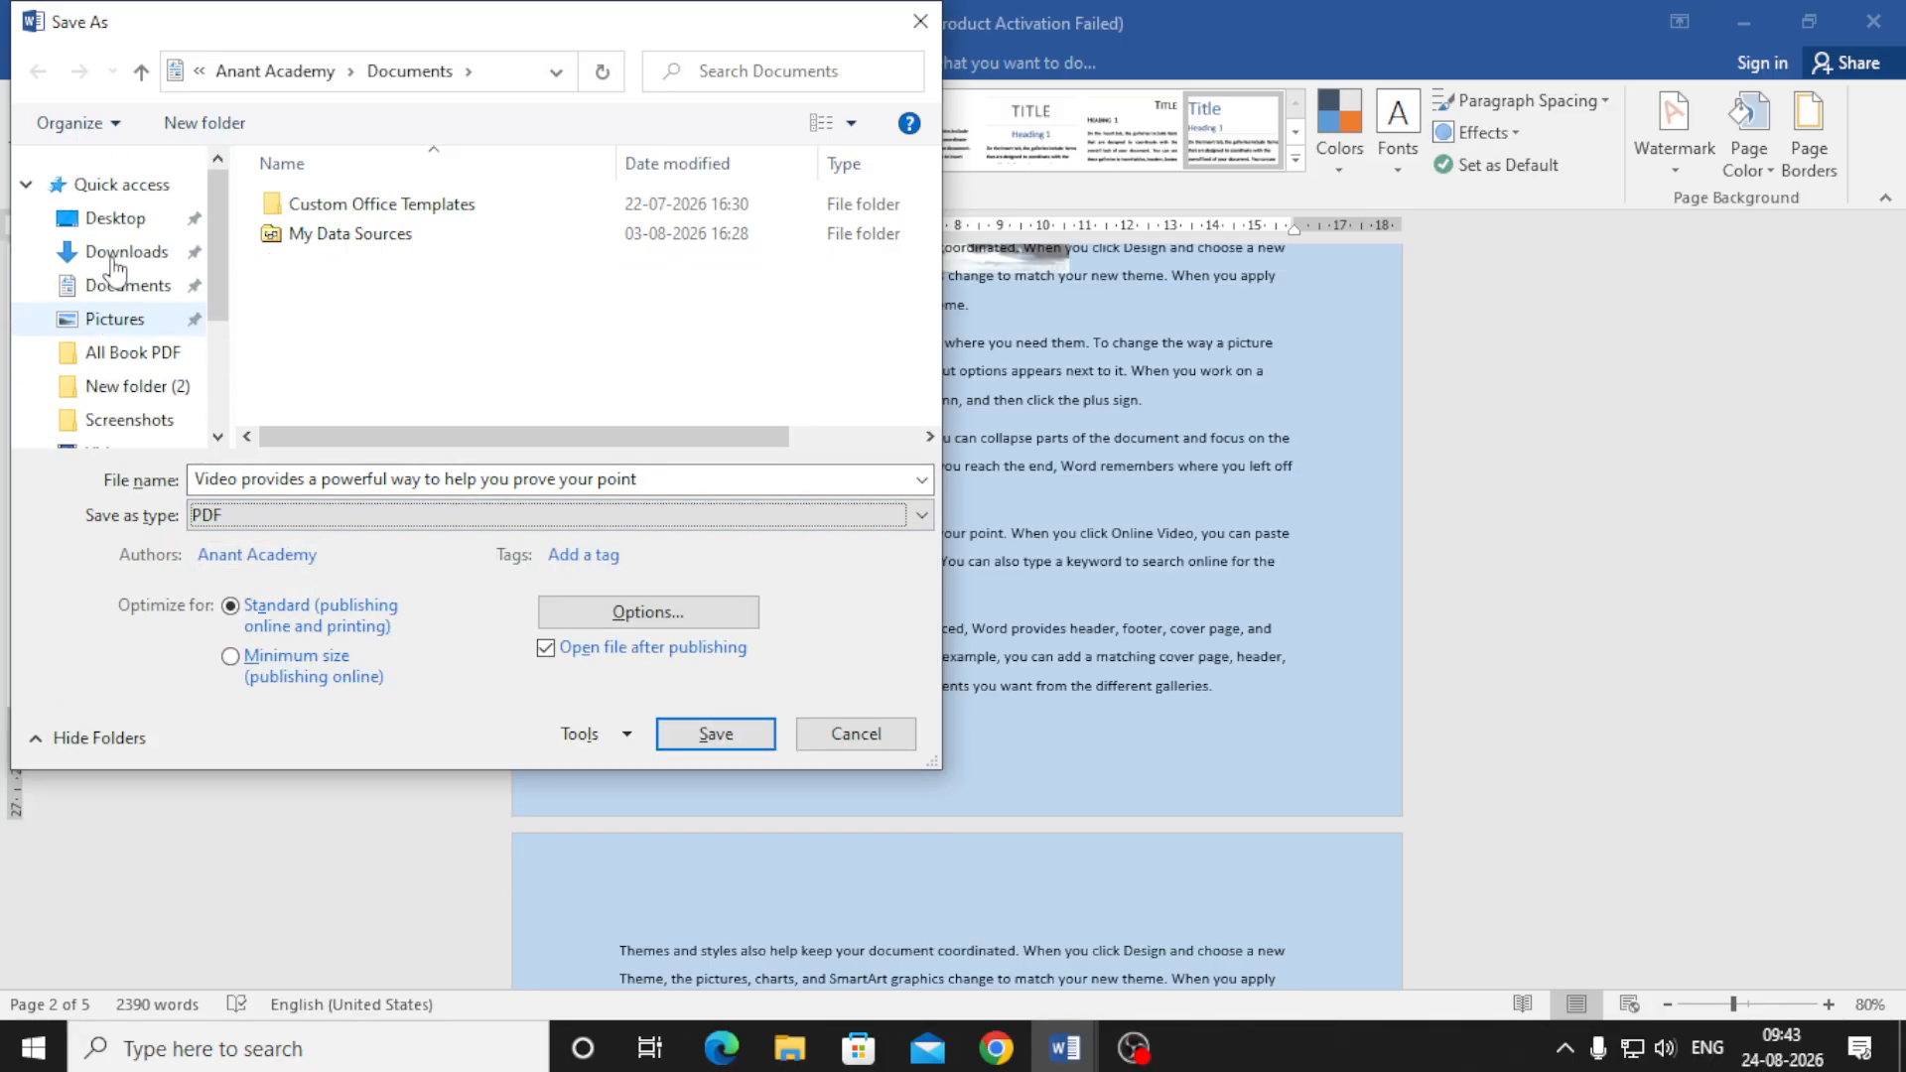
left_click(115, 218)
left_click(693, 735)
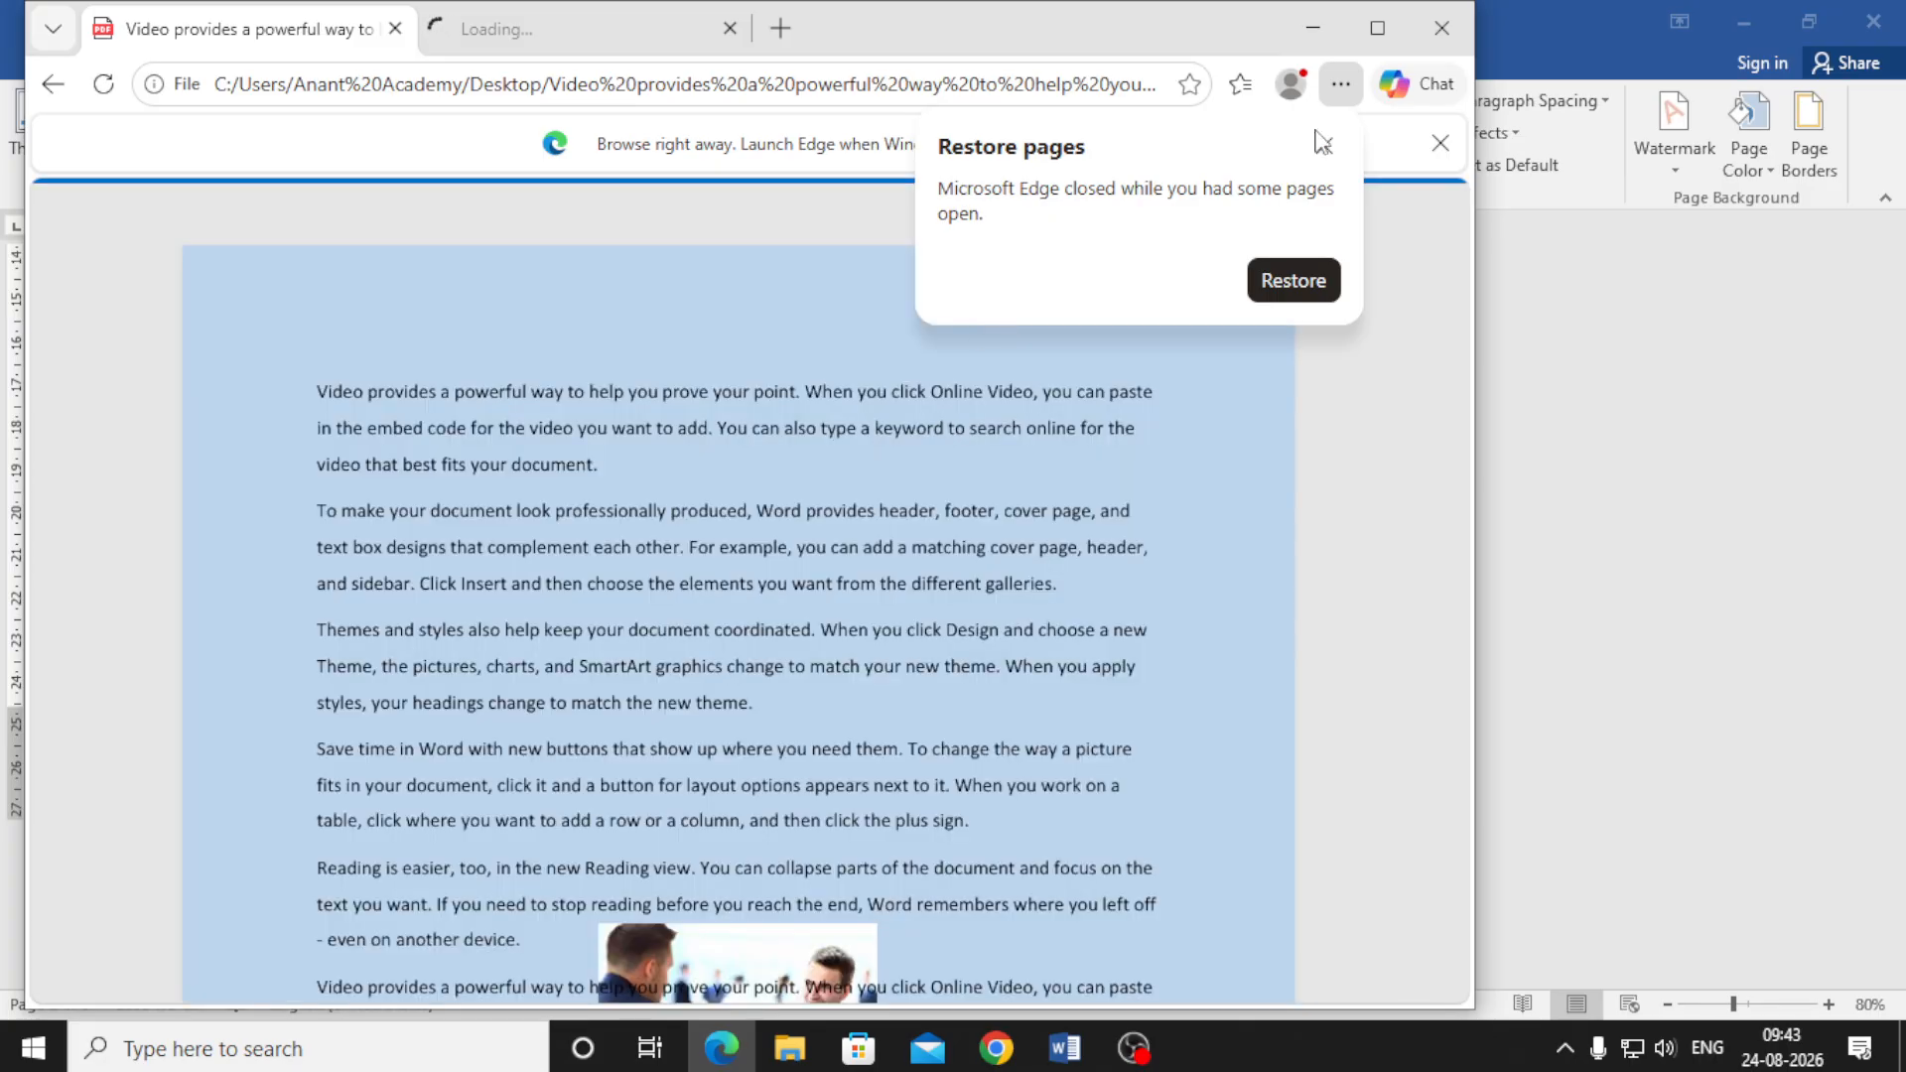
- Dismiss the restore prompt in Edge, check the PDF's print preview, close the browser and open Word's print preview
left_click(1324, 146)
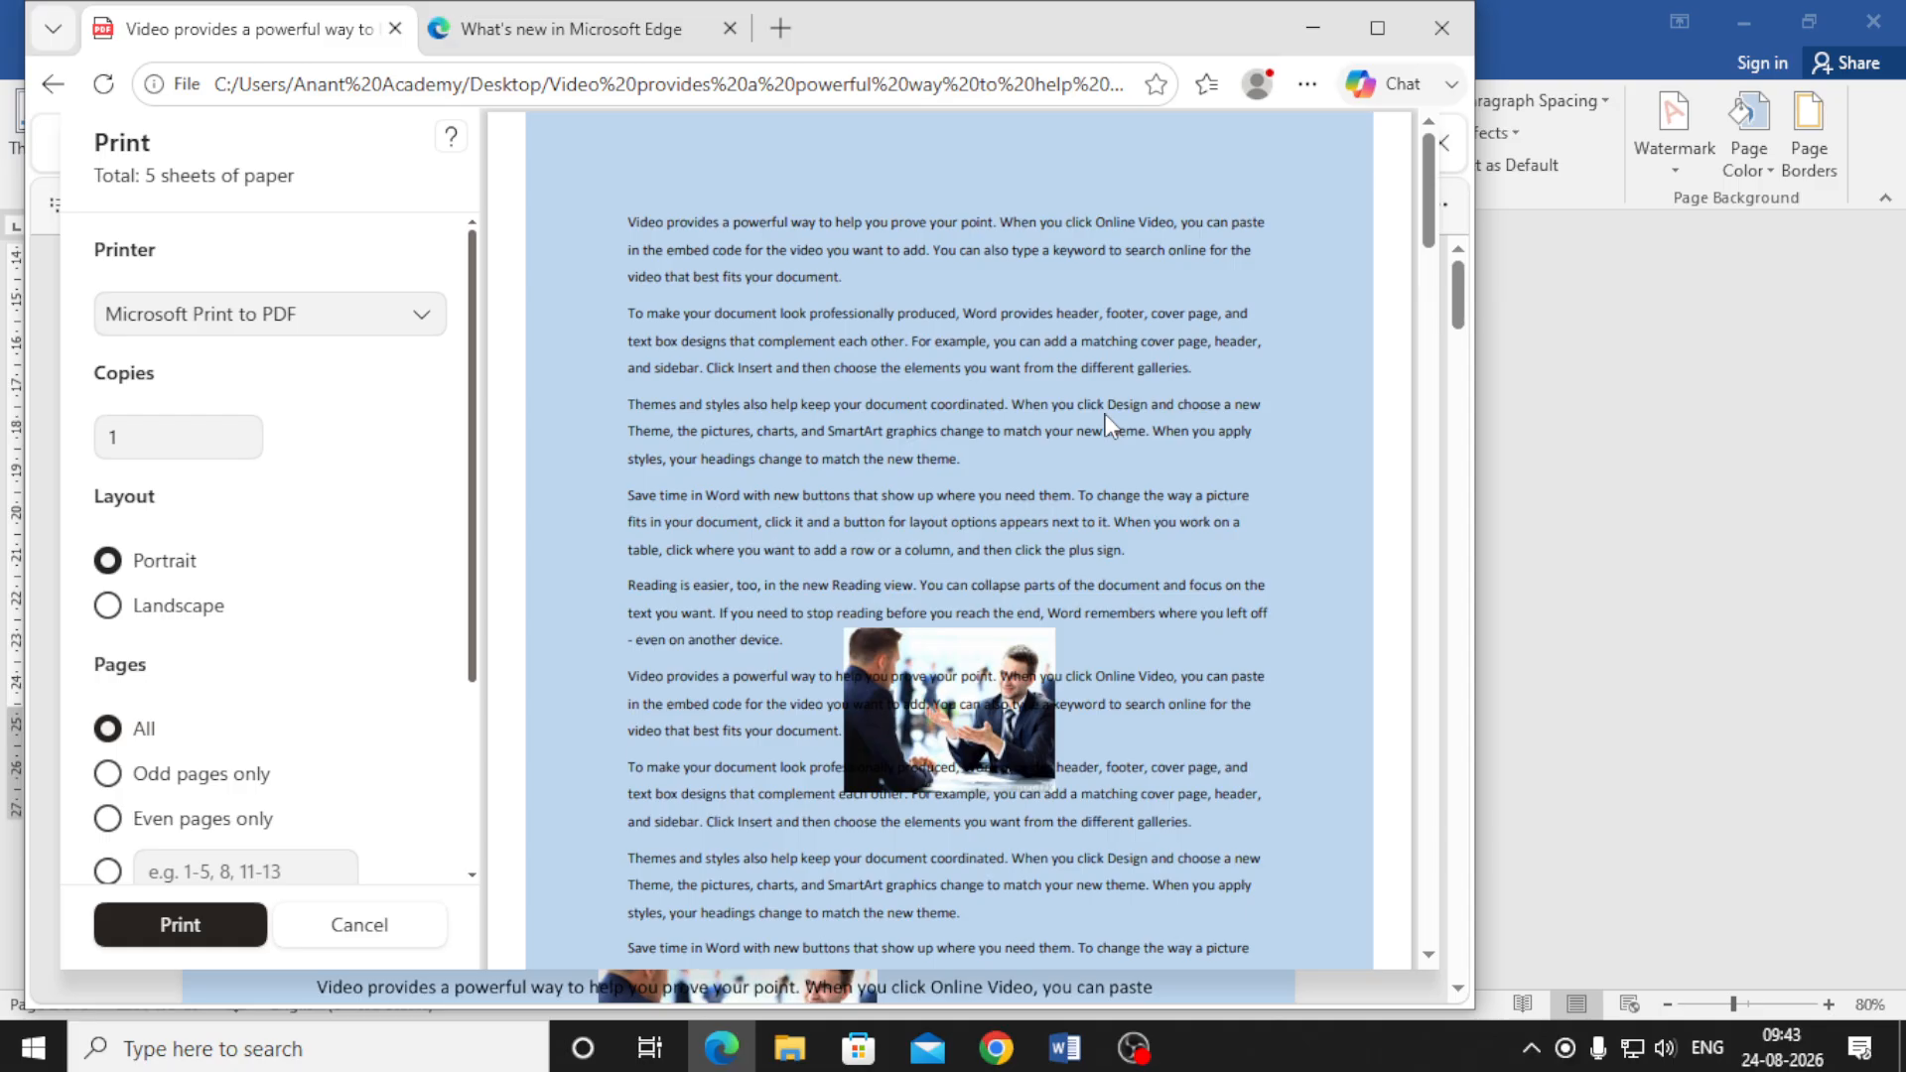
left_click(1442, 27)
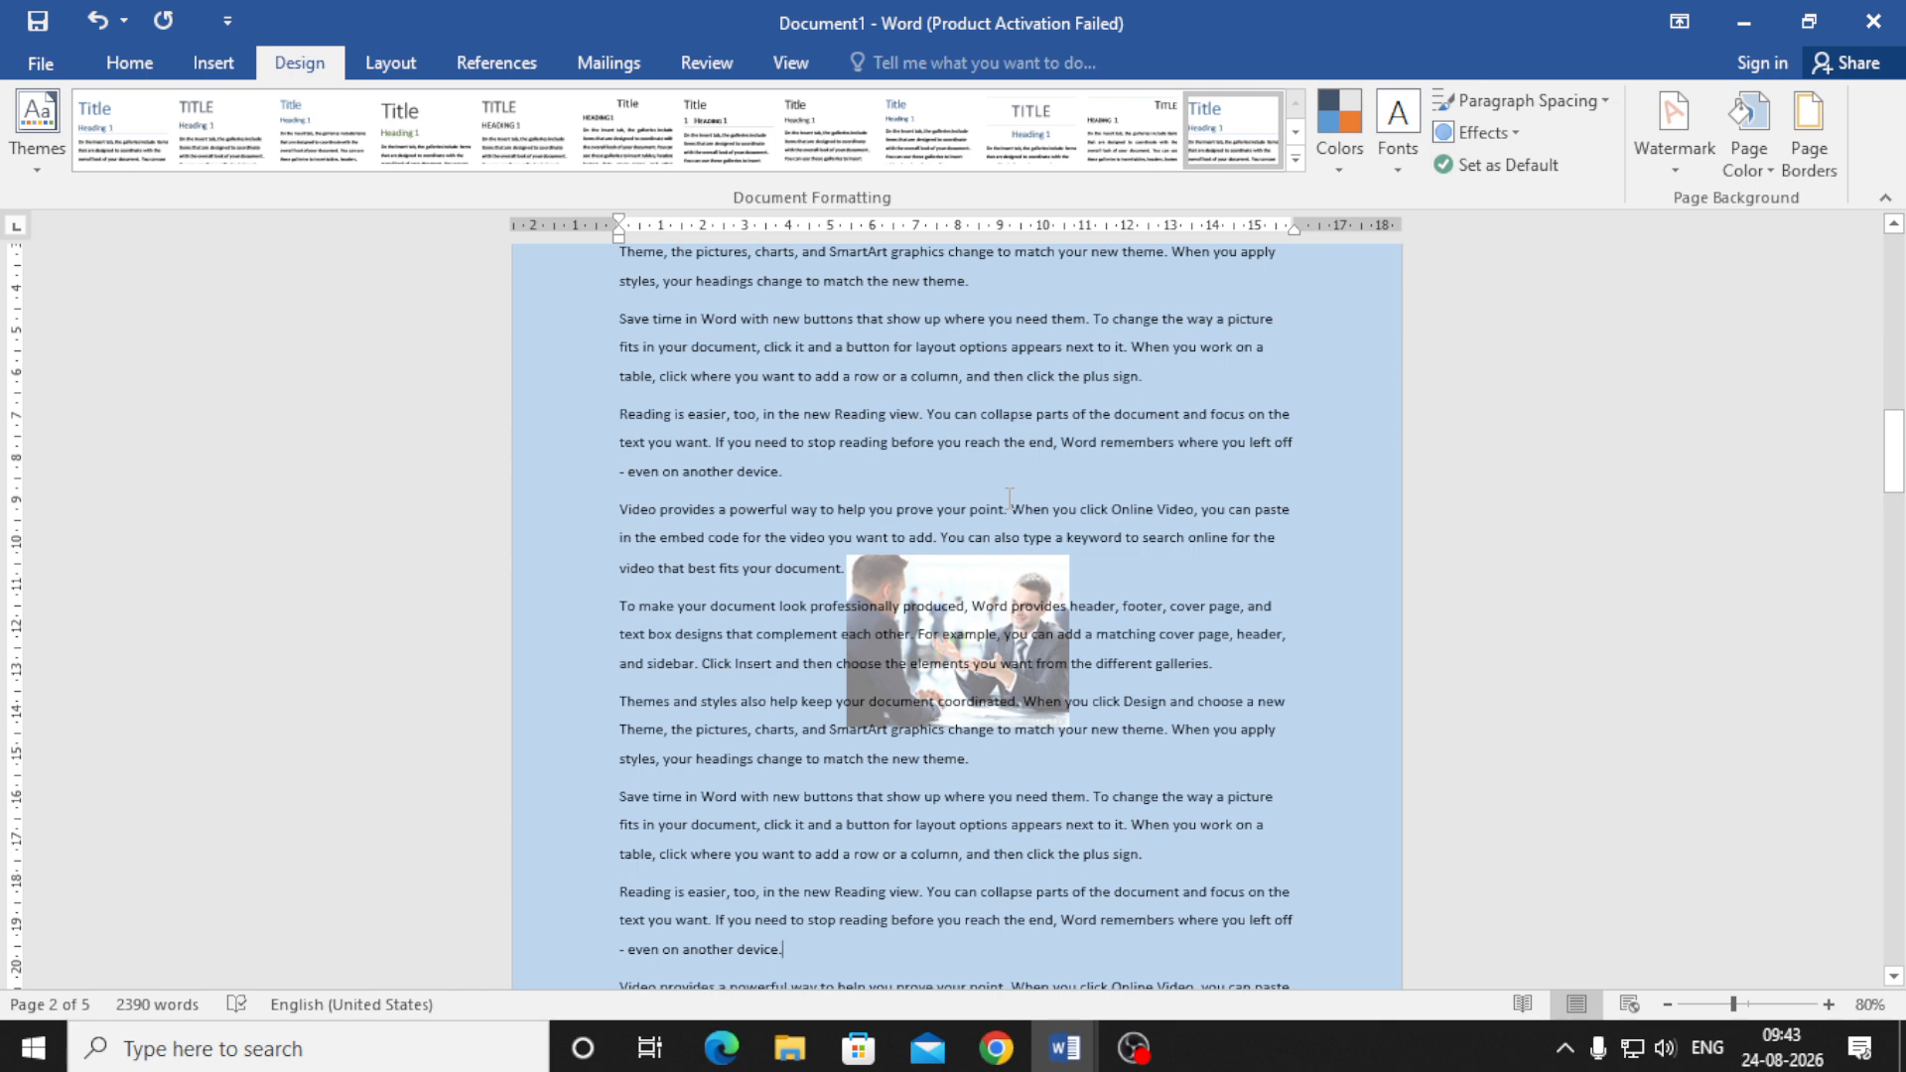
key("ctrl+p")
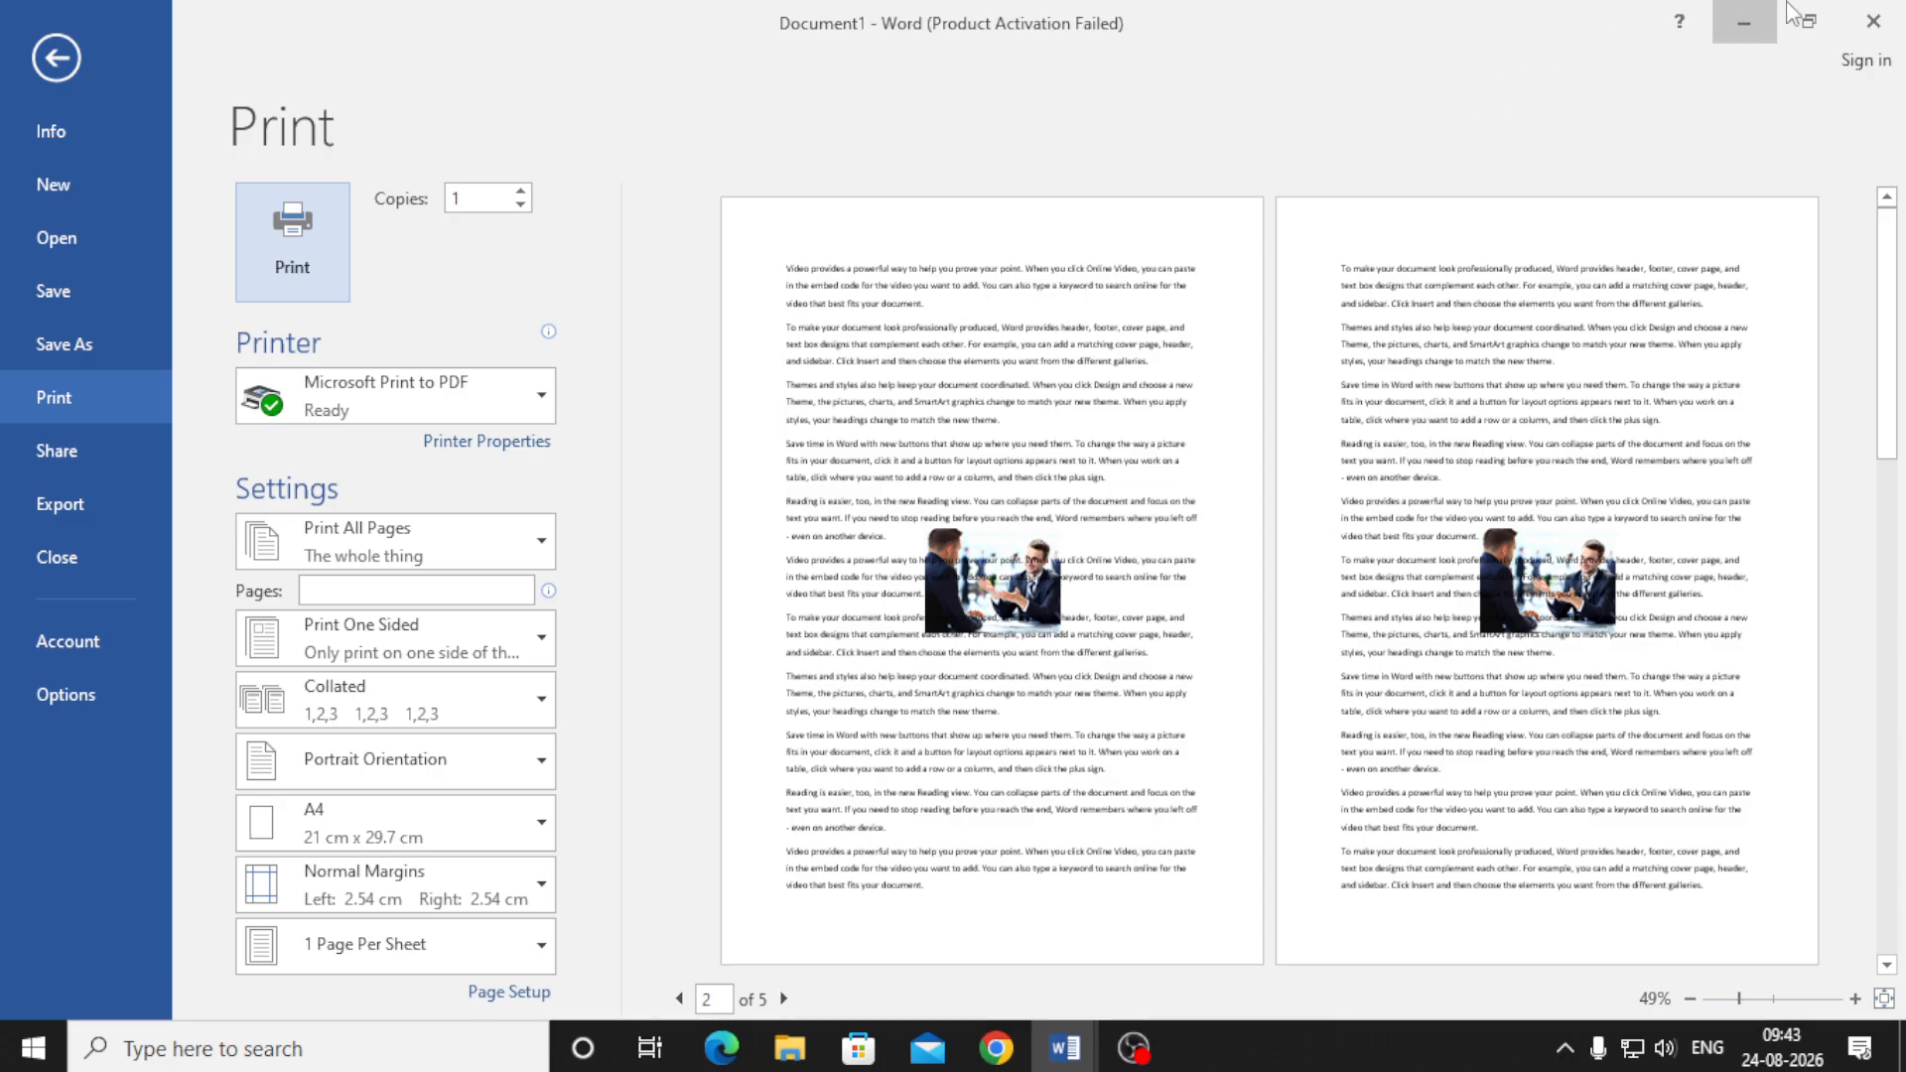
- Return to editing, open the page border settings, preview the Shadow and 3-D settings and choose Box
left_click(45, 58)
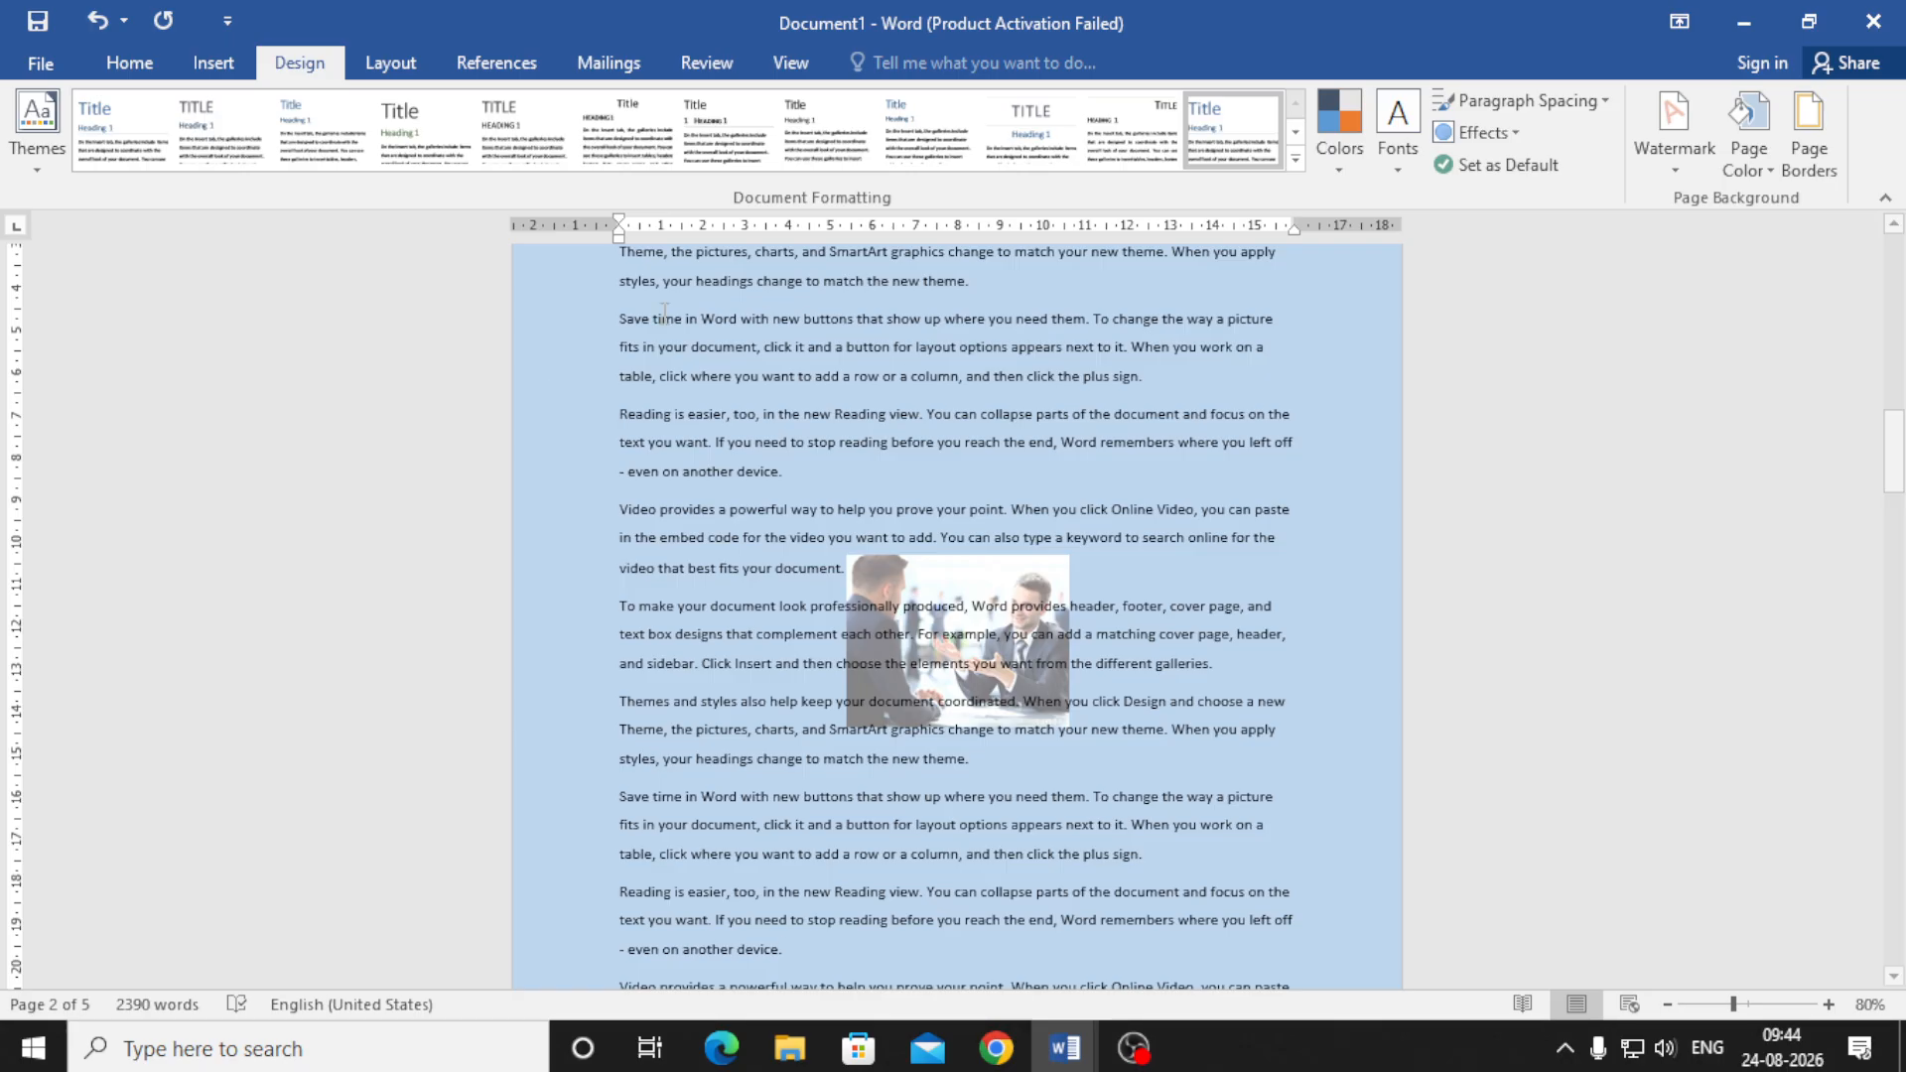
left_click(1745, 150)
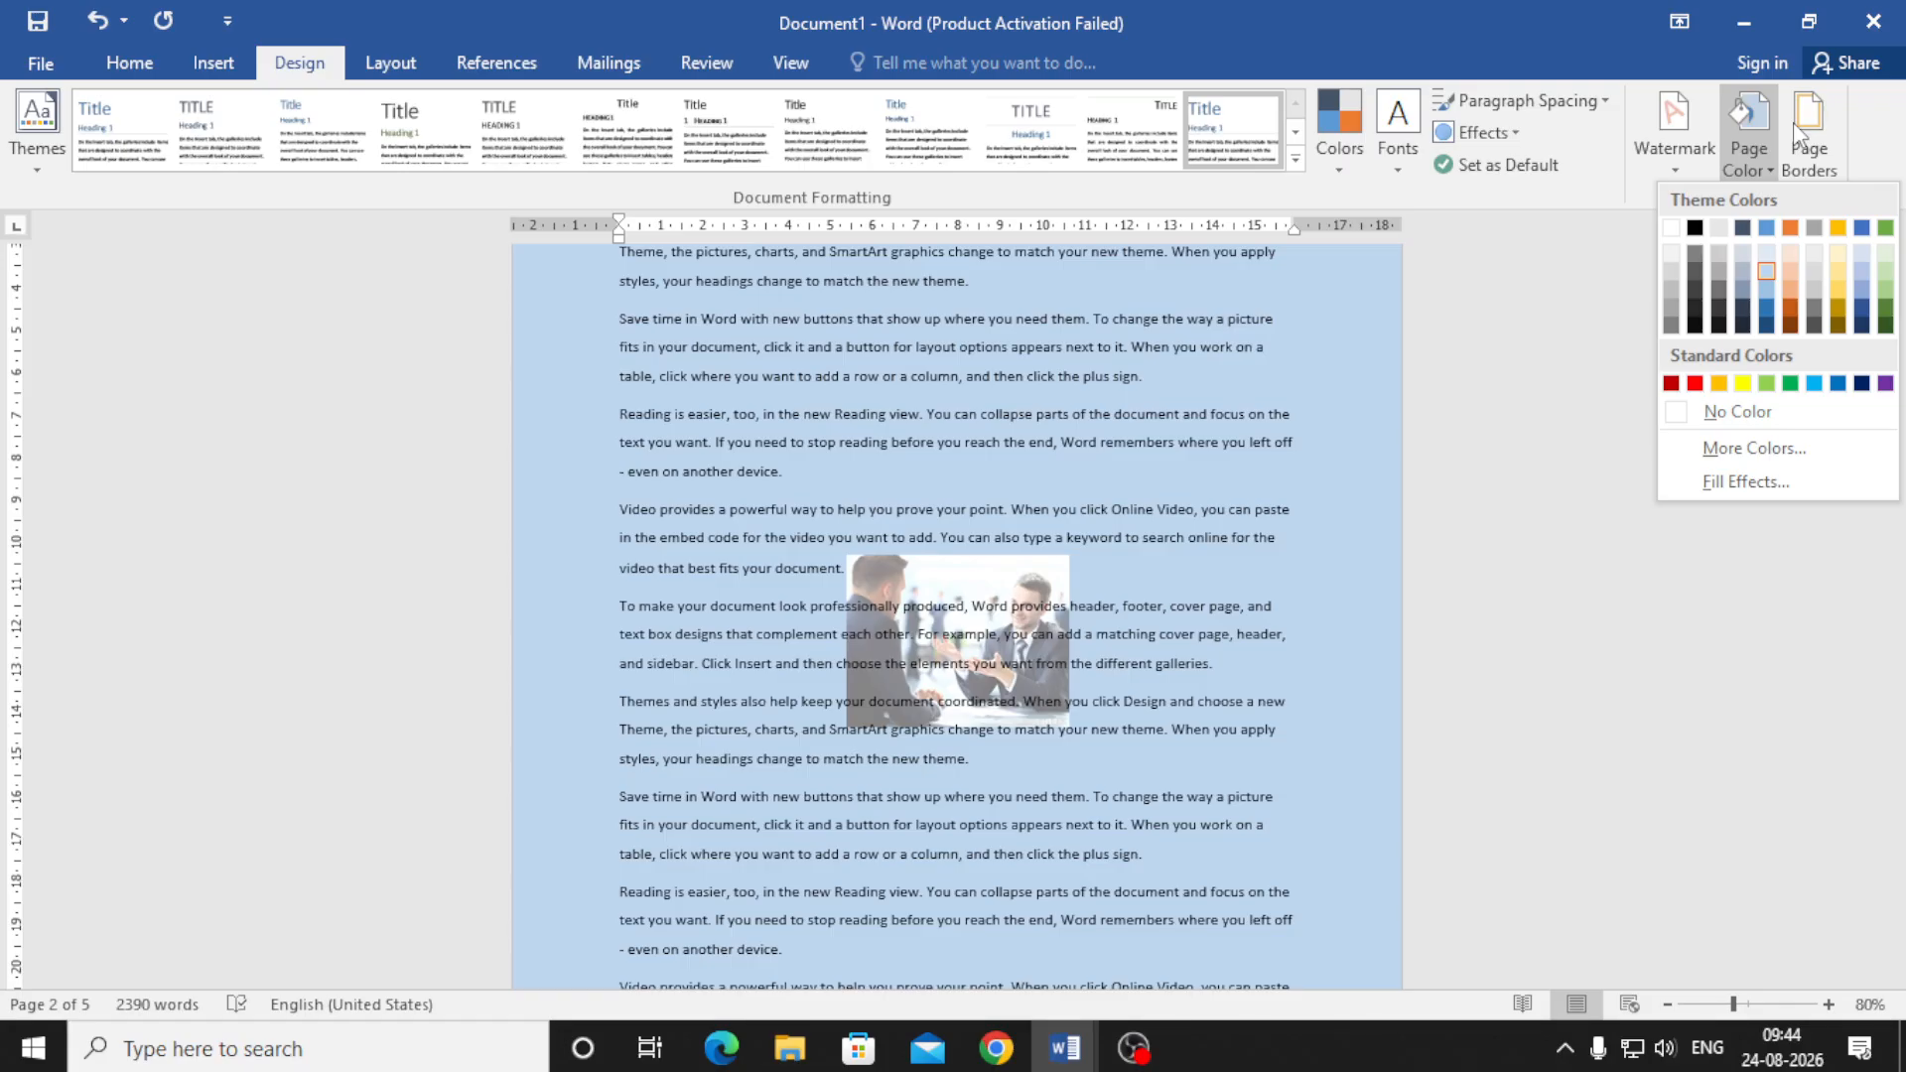
left_click(1809, 134)
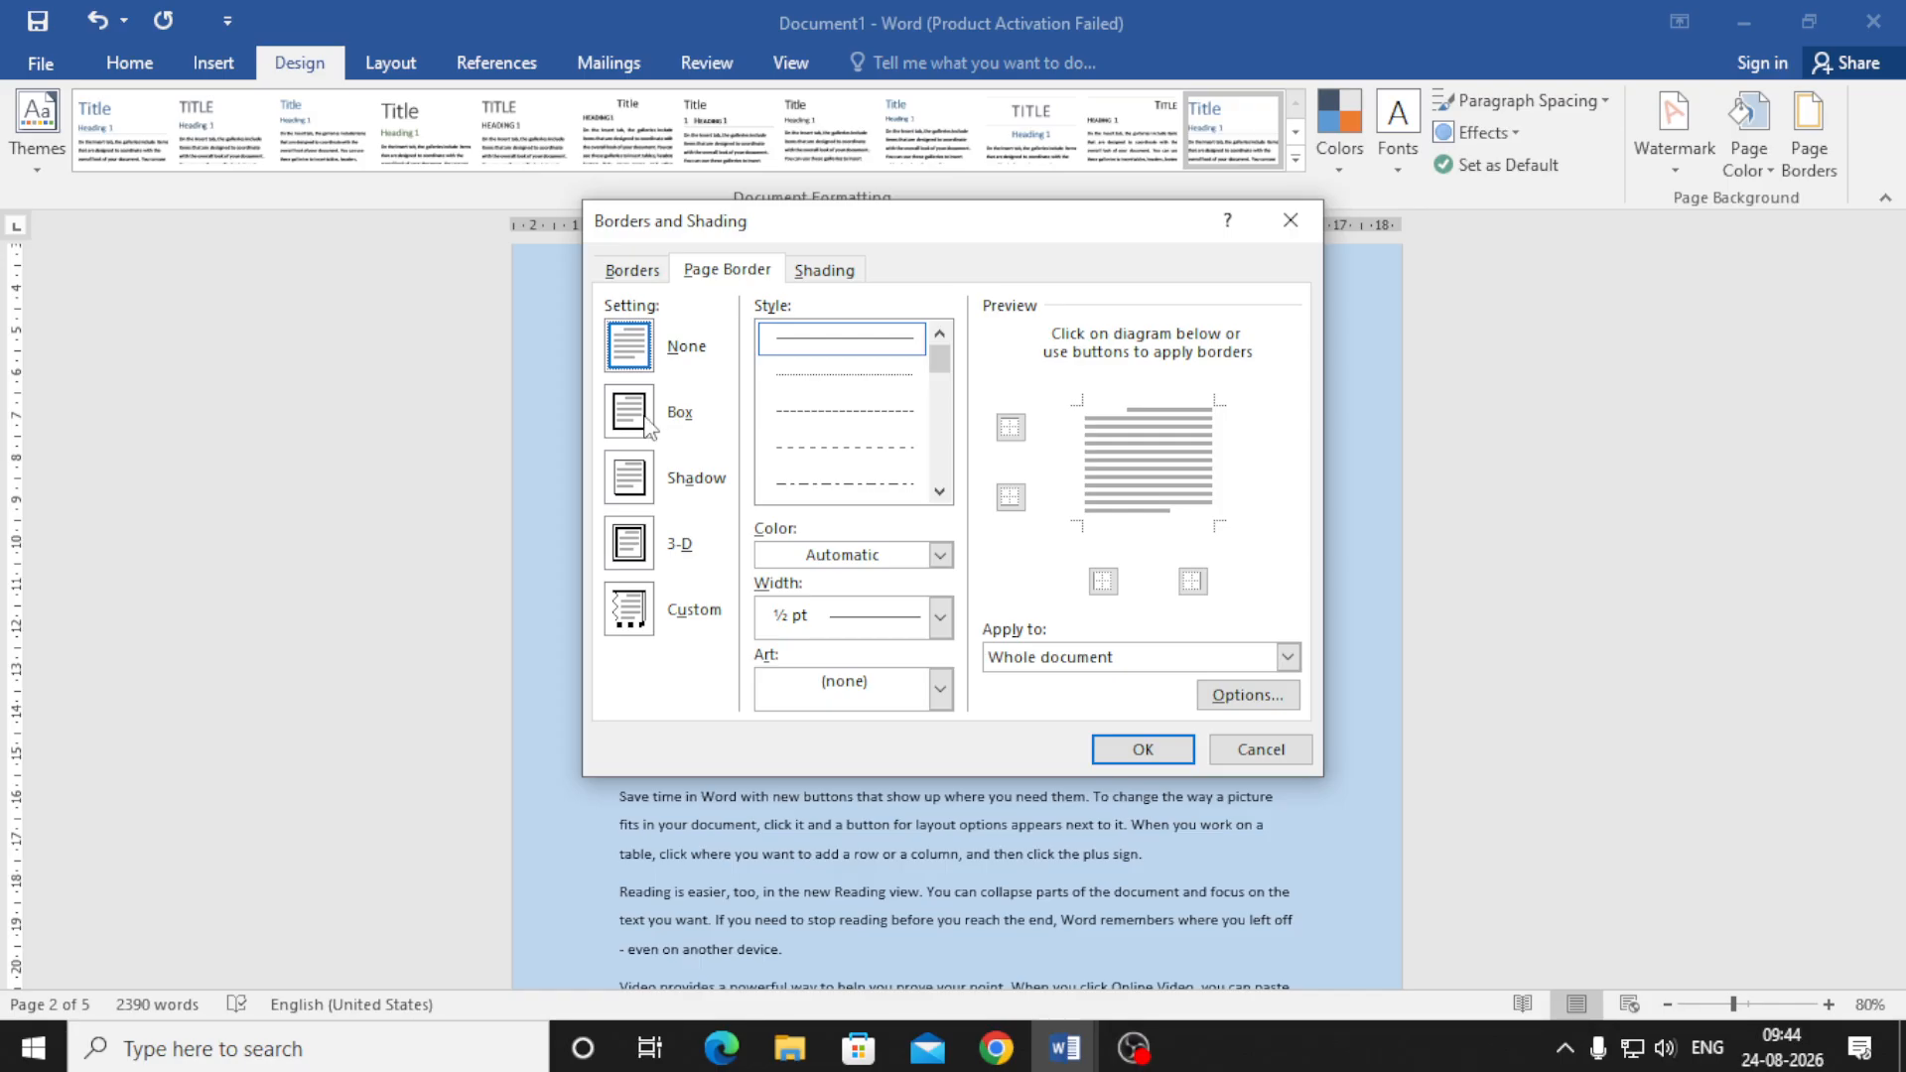
left_click(636, 492)
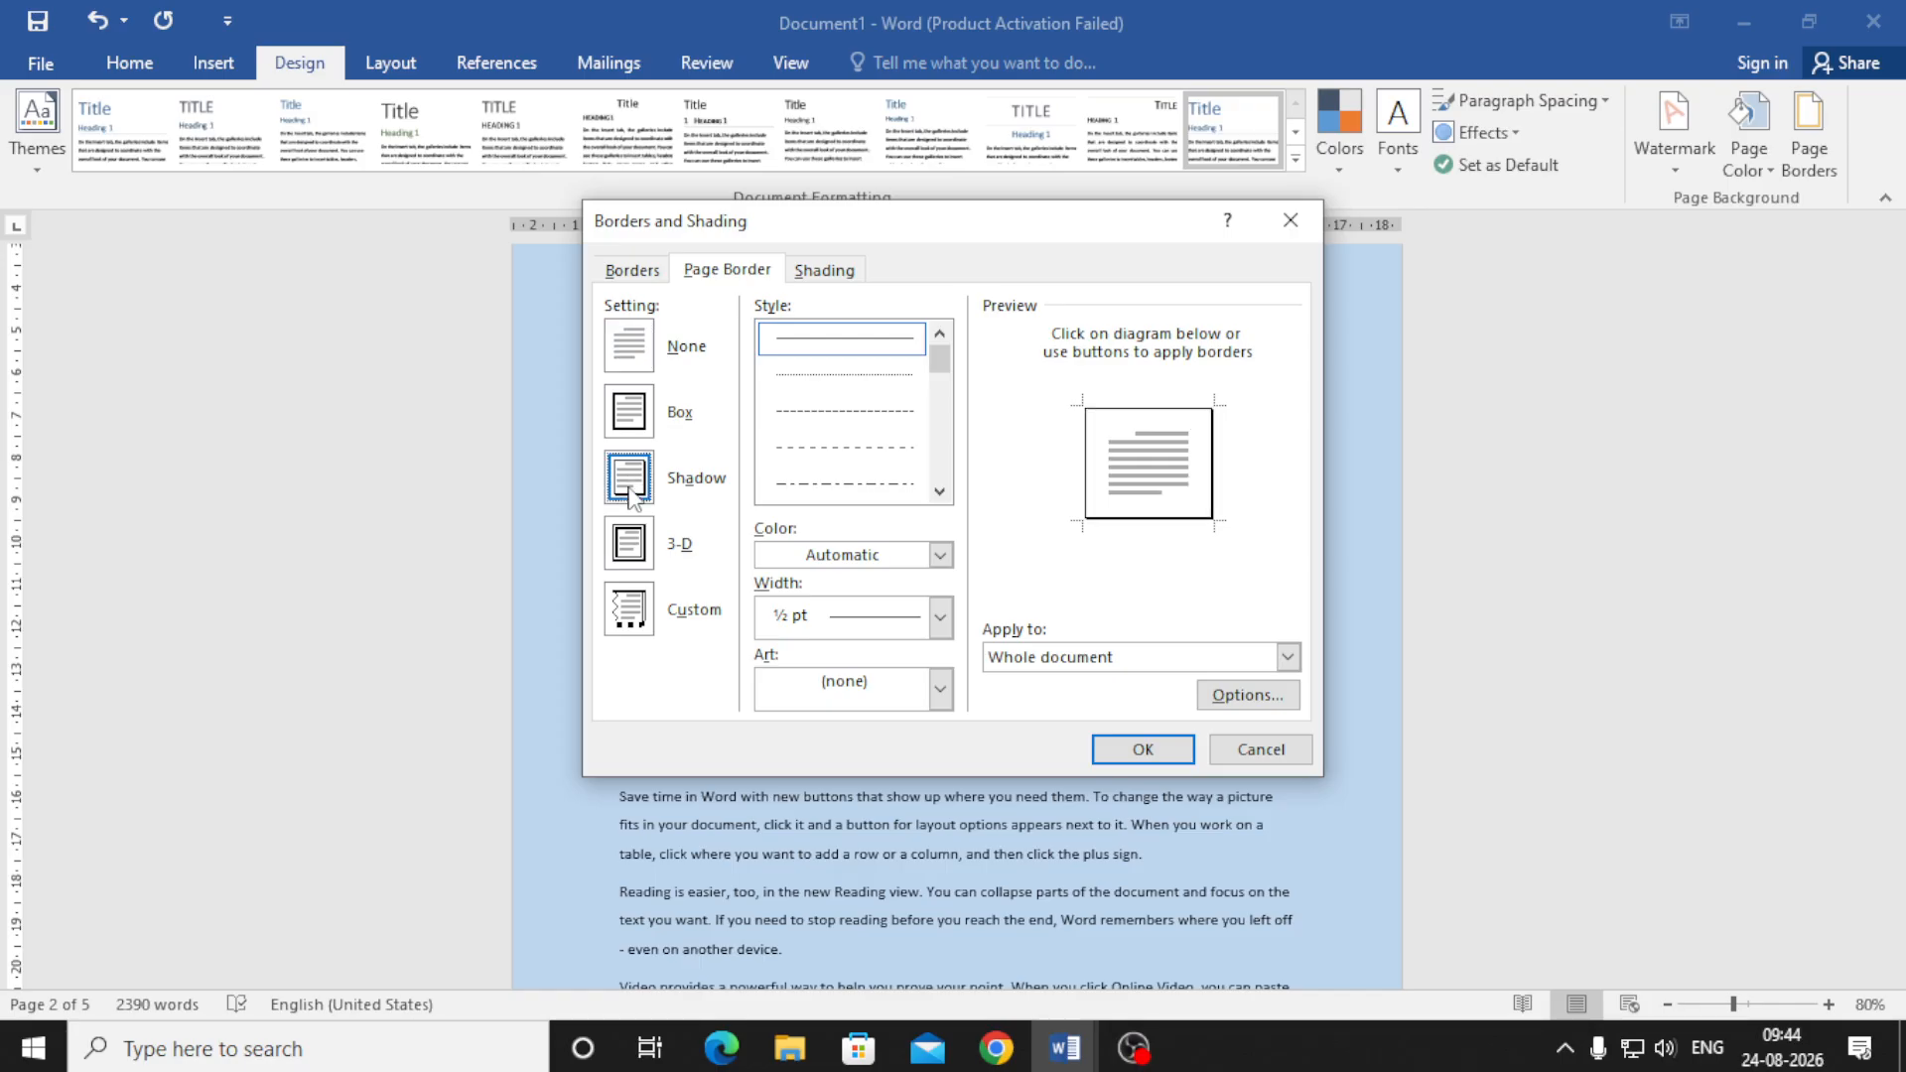
left_click(644, 559)
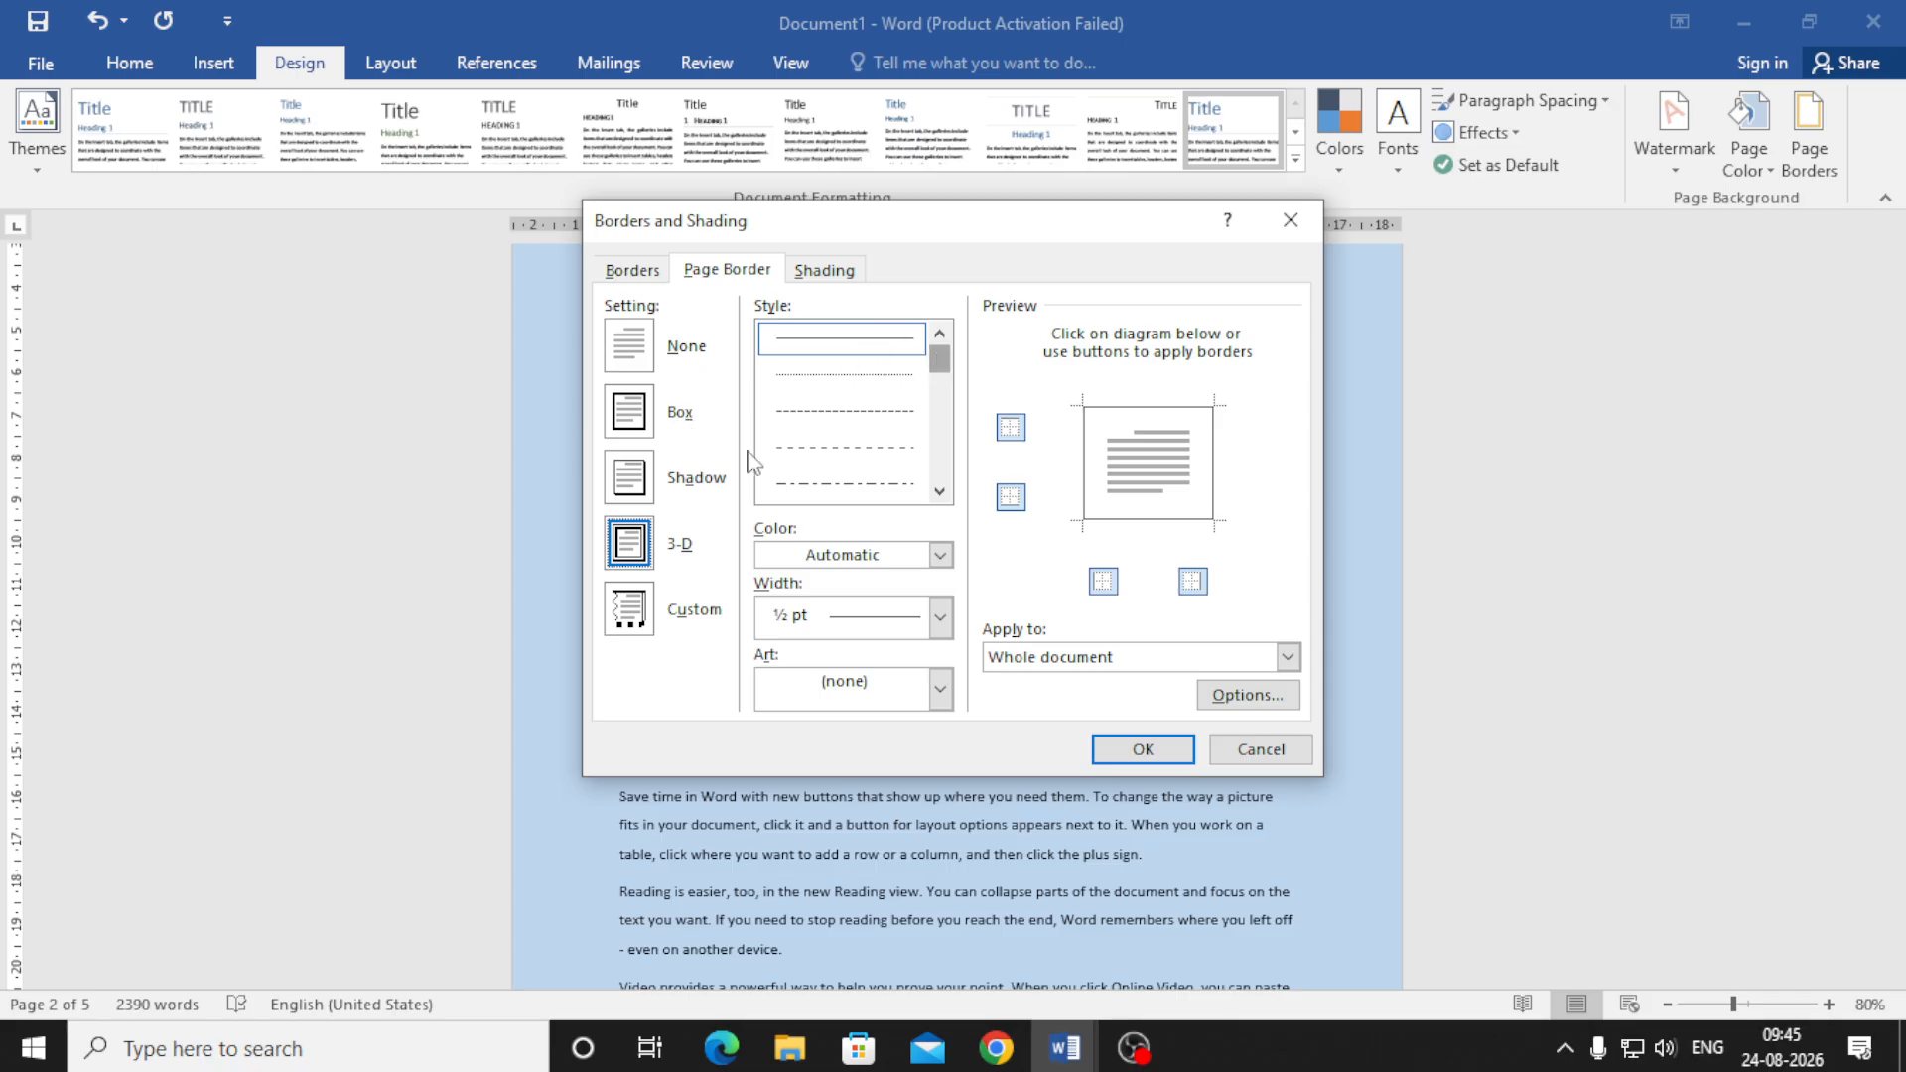
left_click(643, 407)
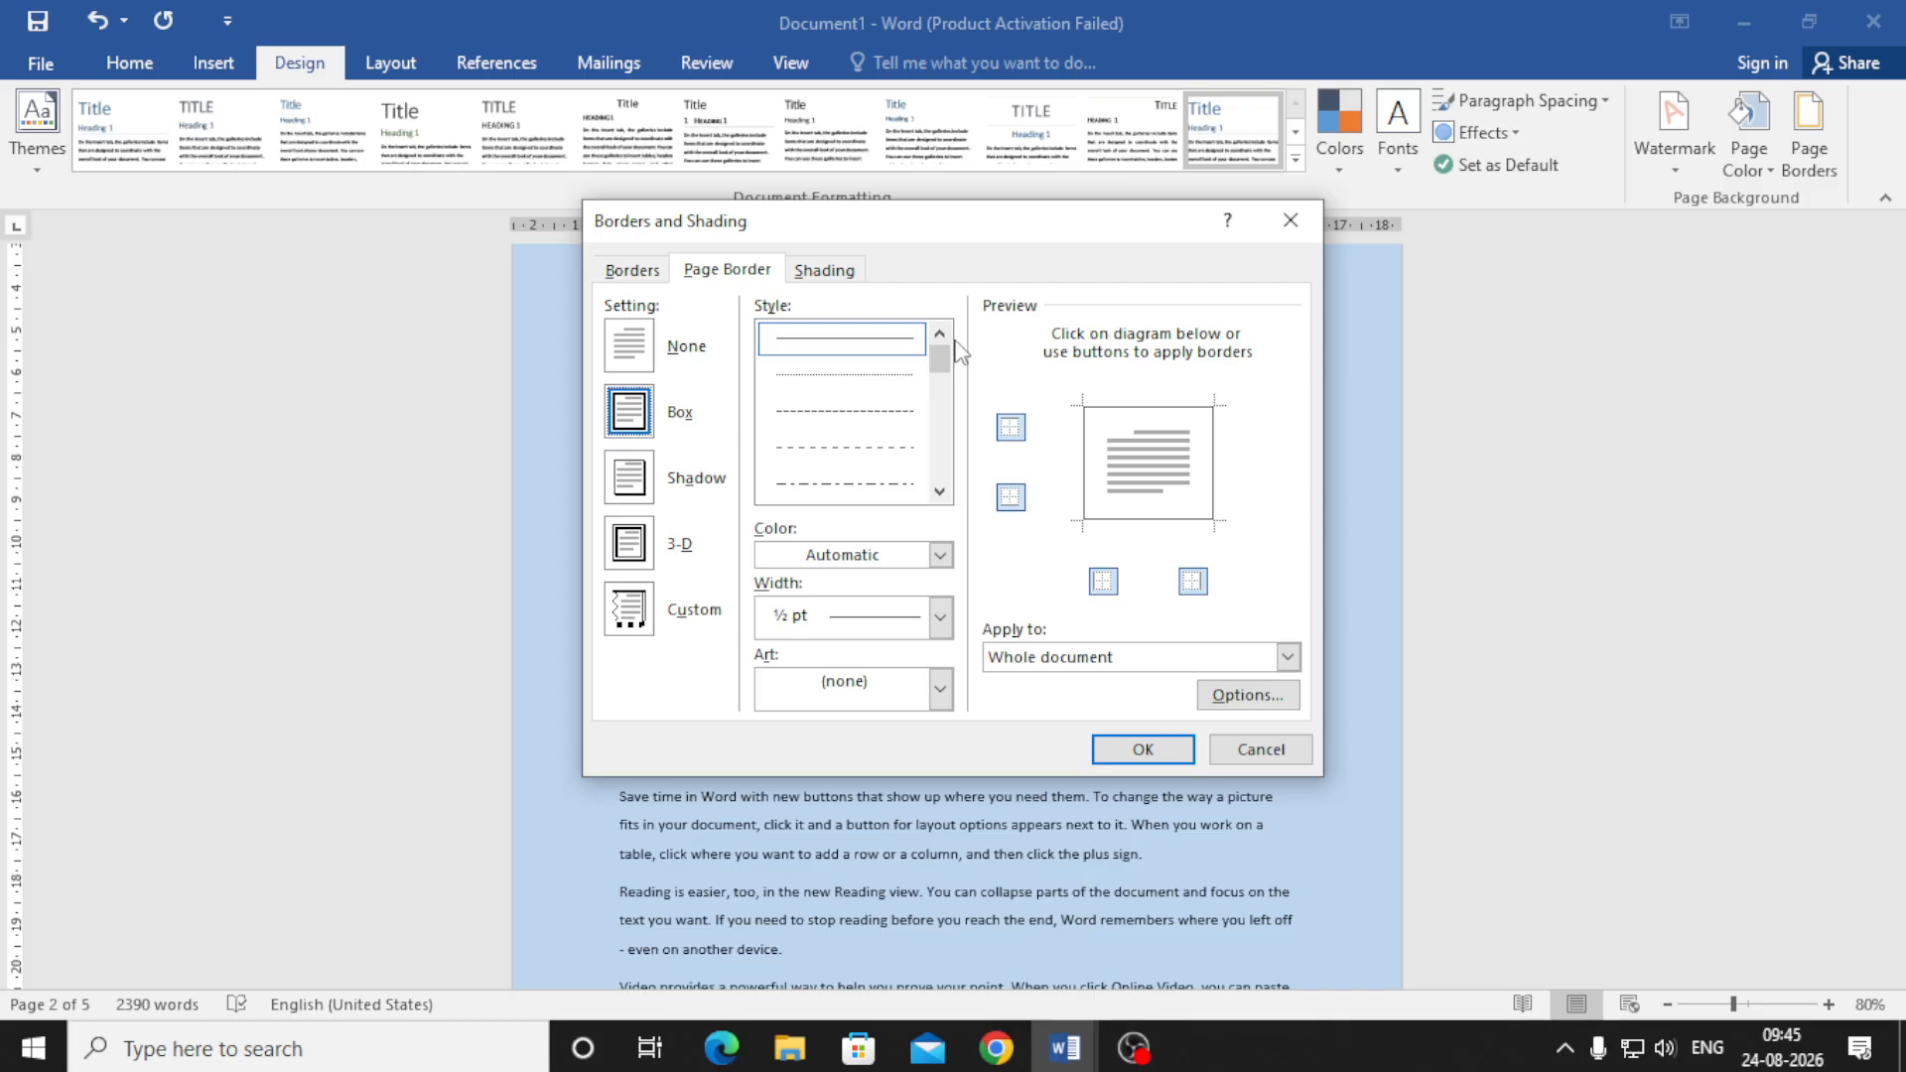
- Apply a 3 pt dark blue double-line page border with a thick and a thin line to the whole document
mouse_move(940, 363)
left_mouse_down()
mouse_move(971, 511)
mouse_move(979, 412)
left_mouse_up()
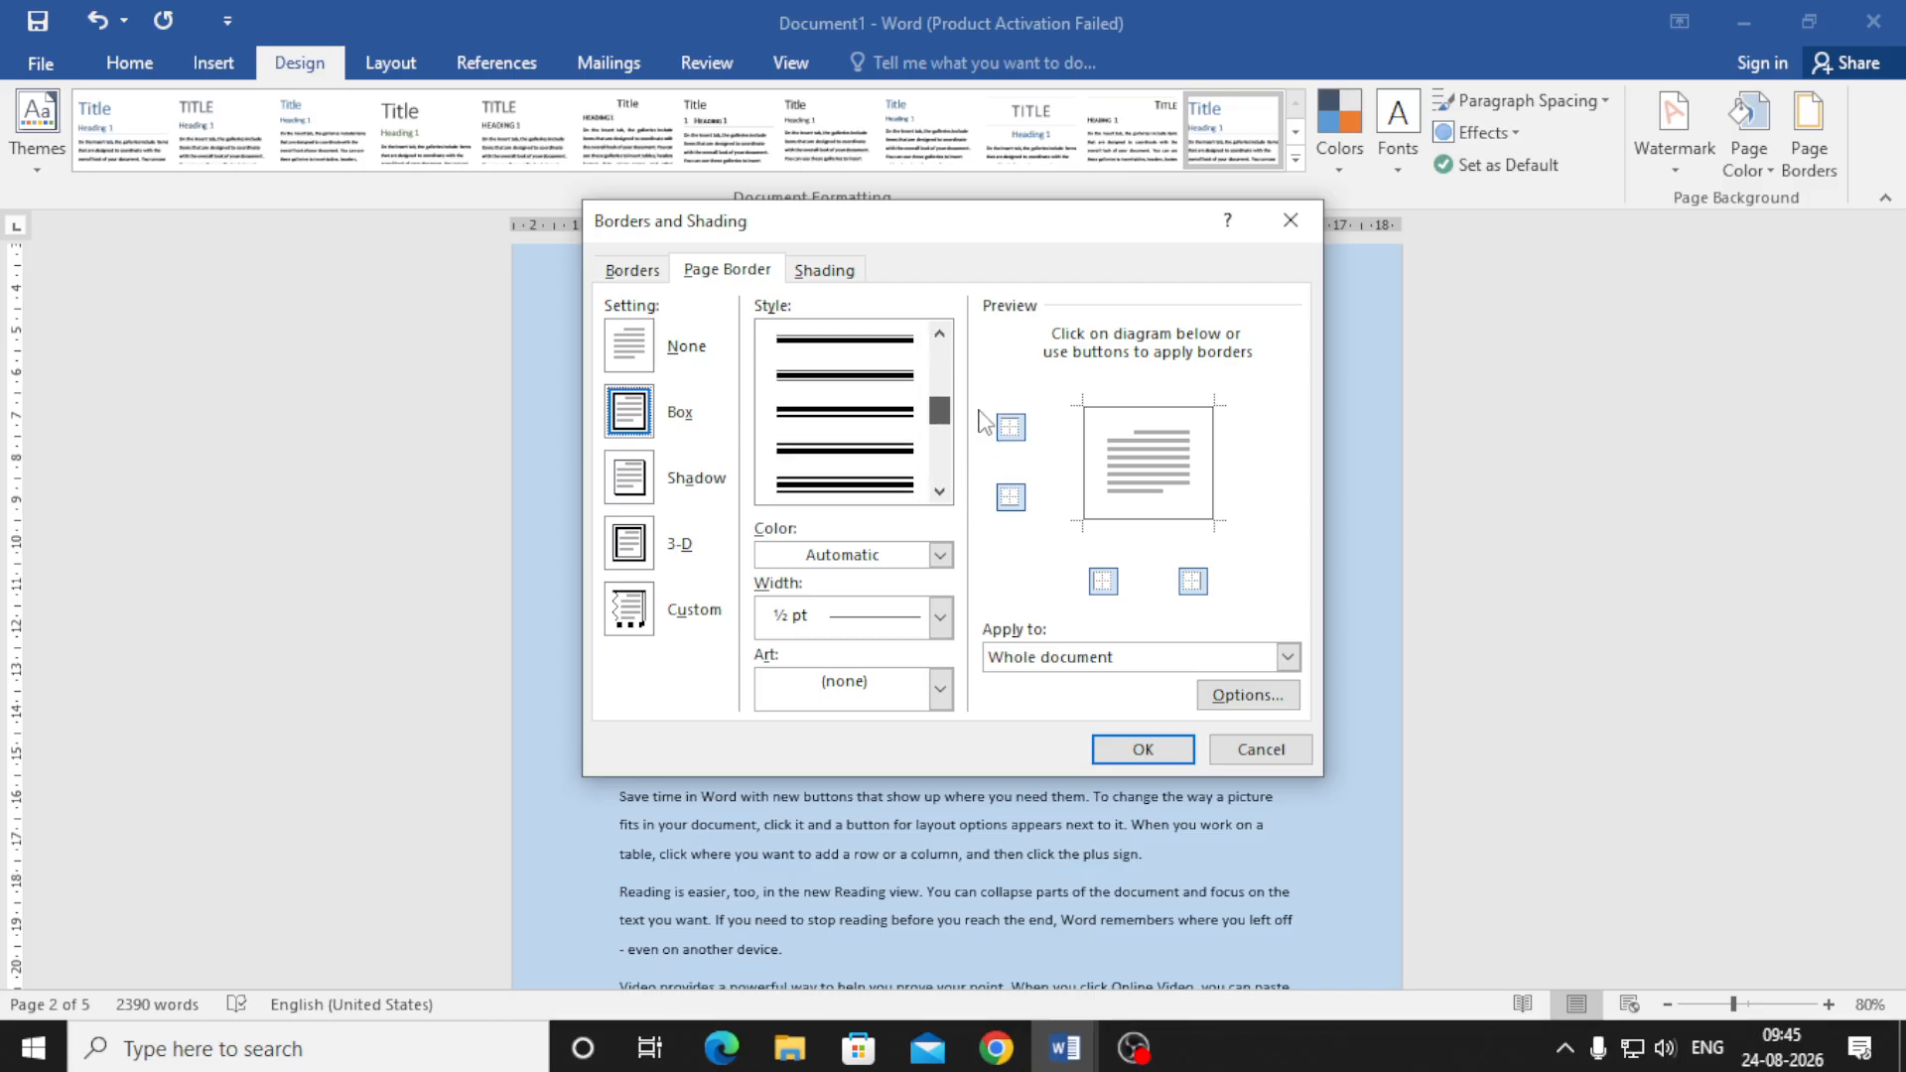
left_click(868, 419)
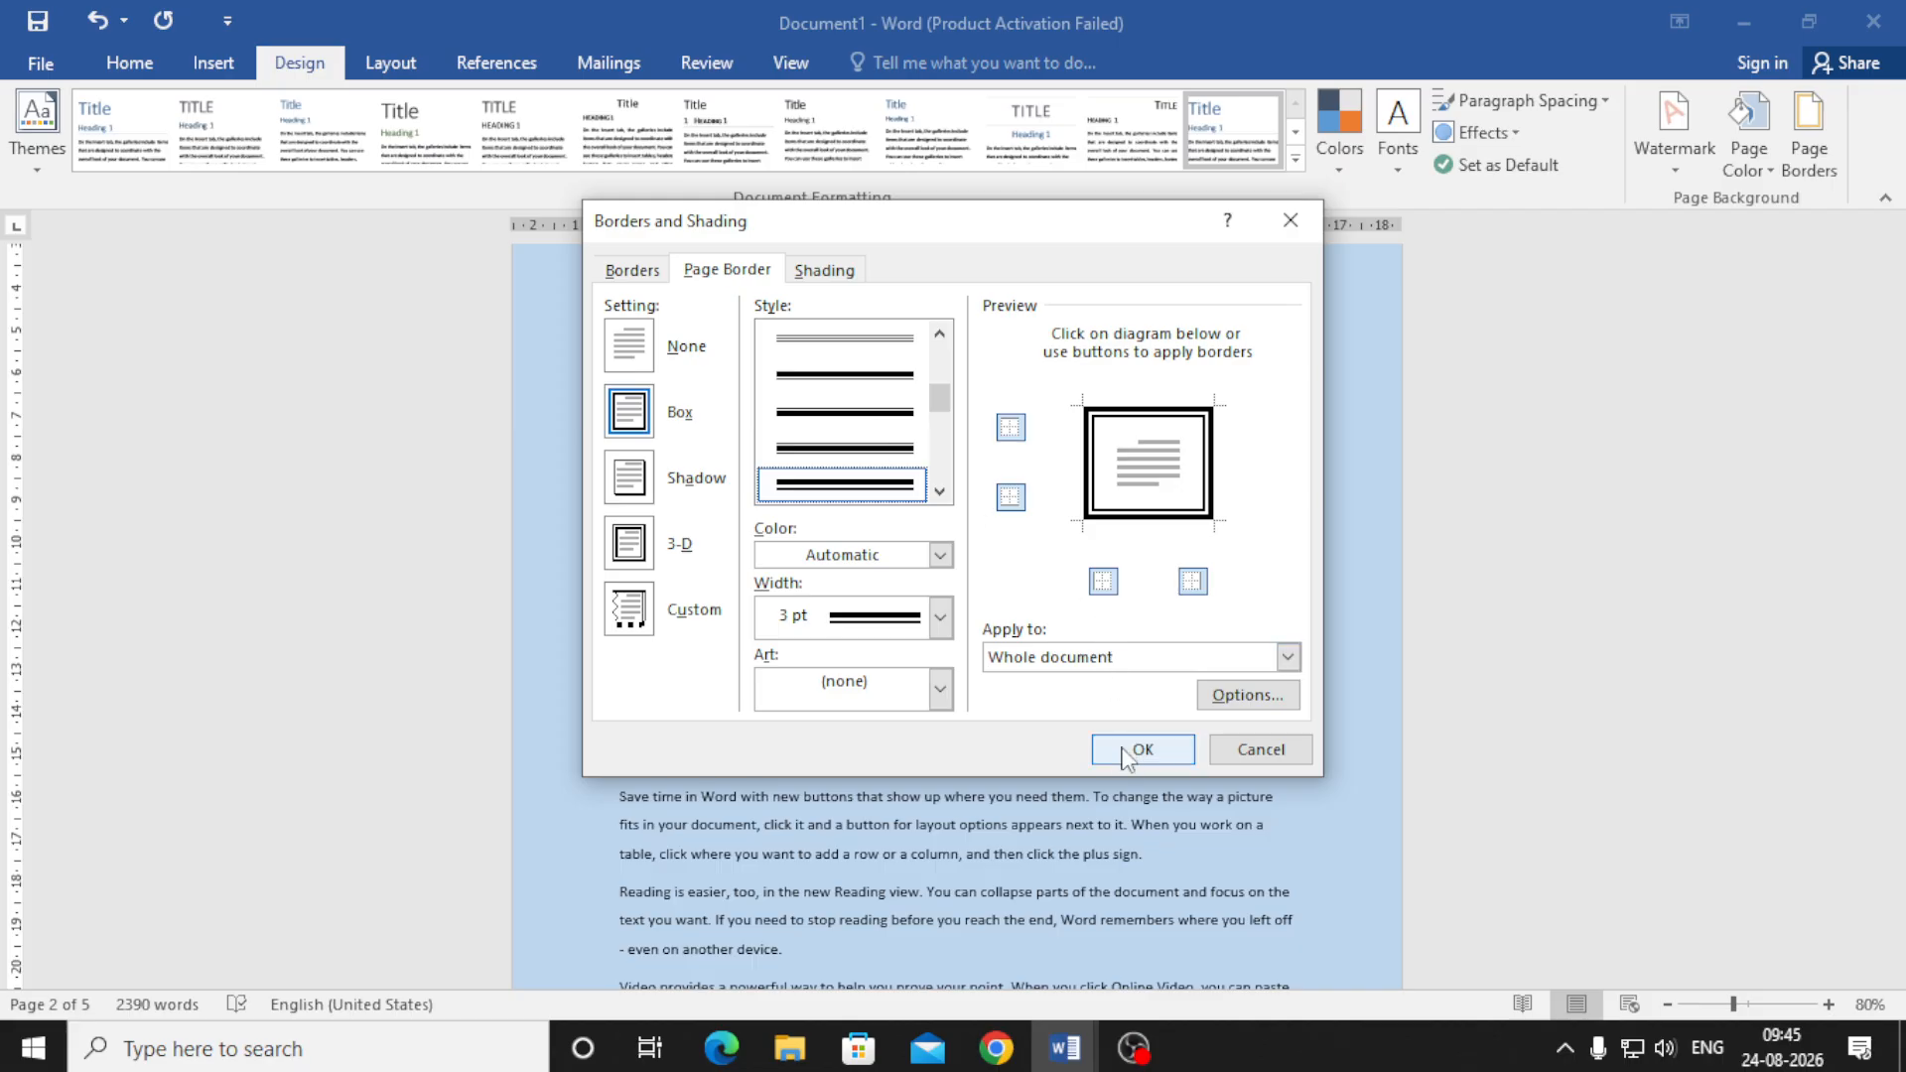
left_click(824, 558)
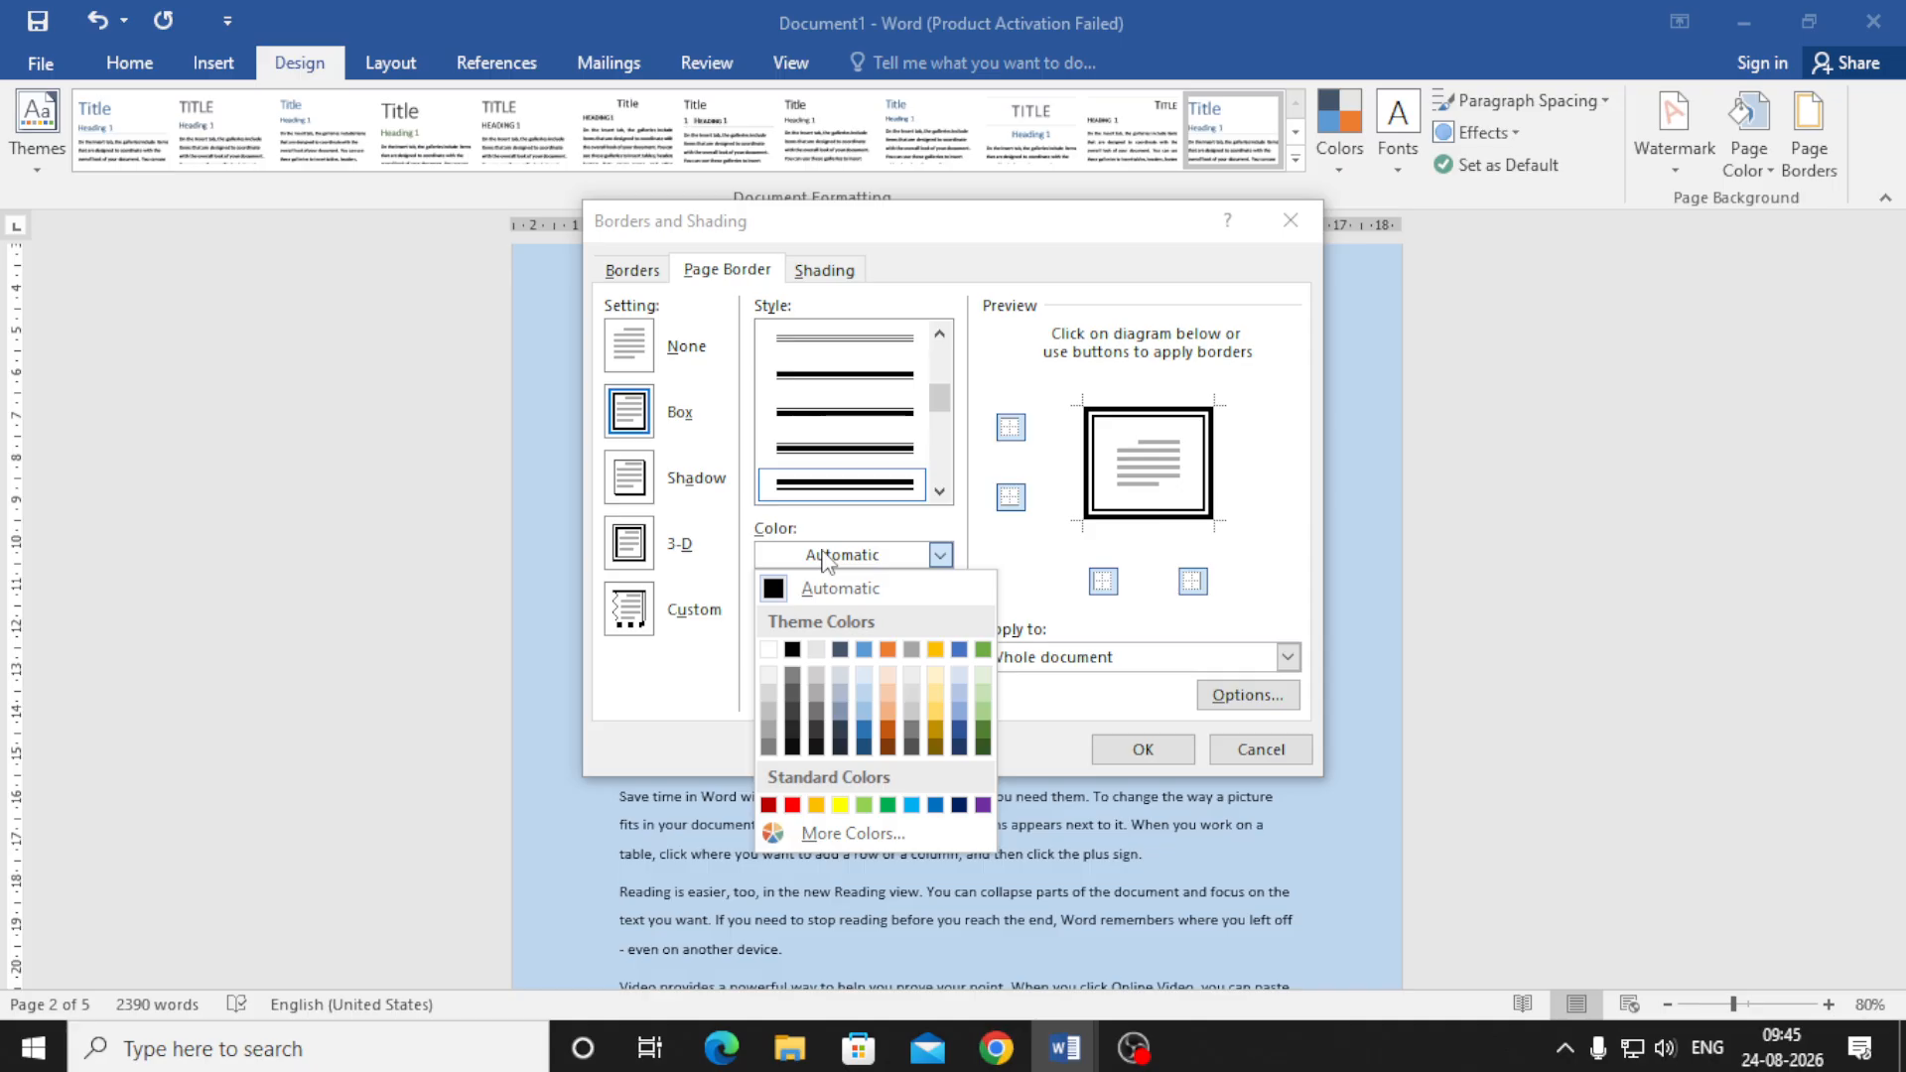
left_click(959, 806)
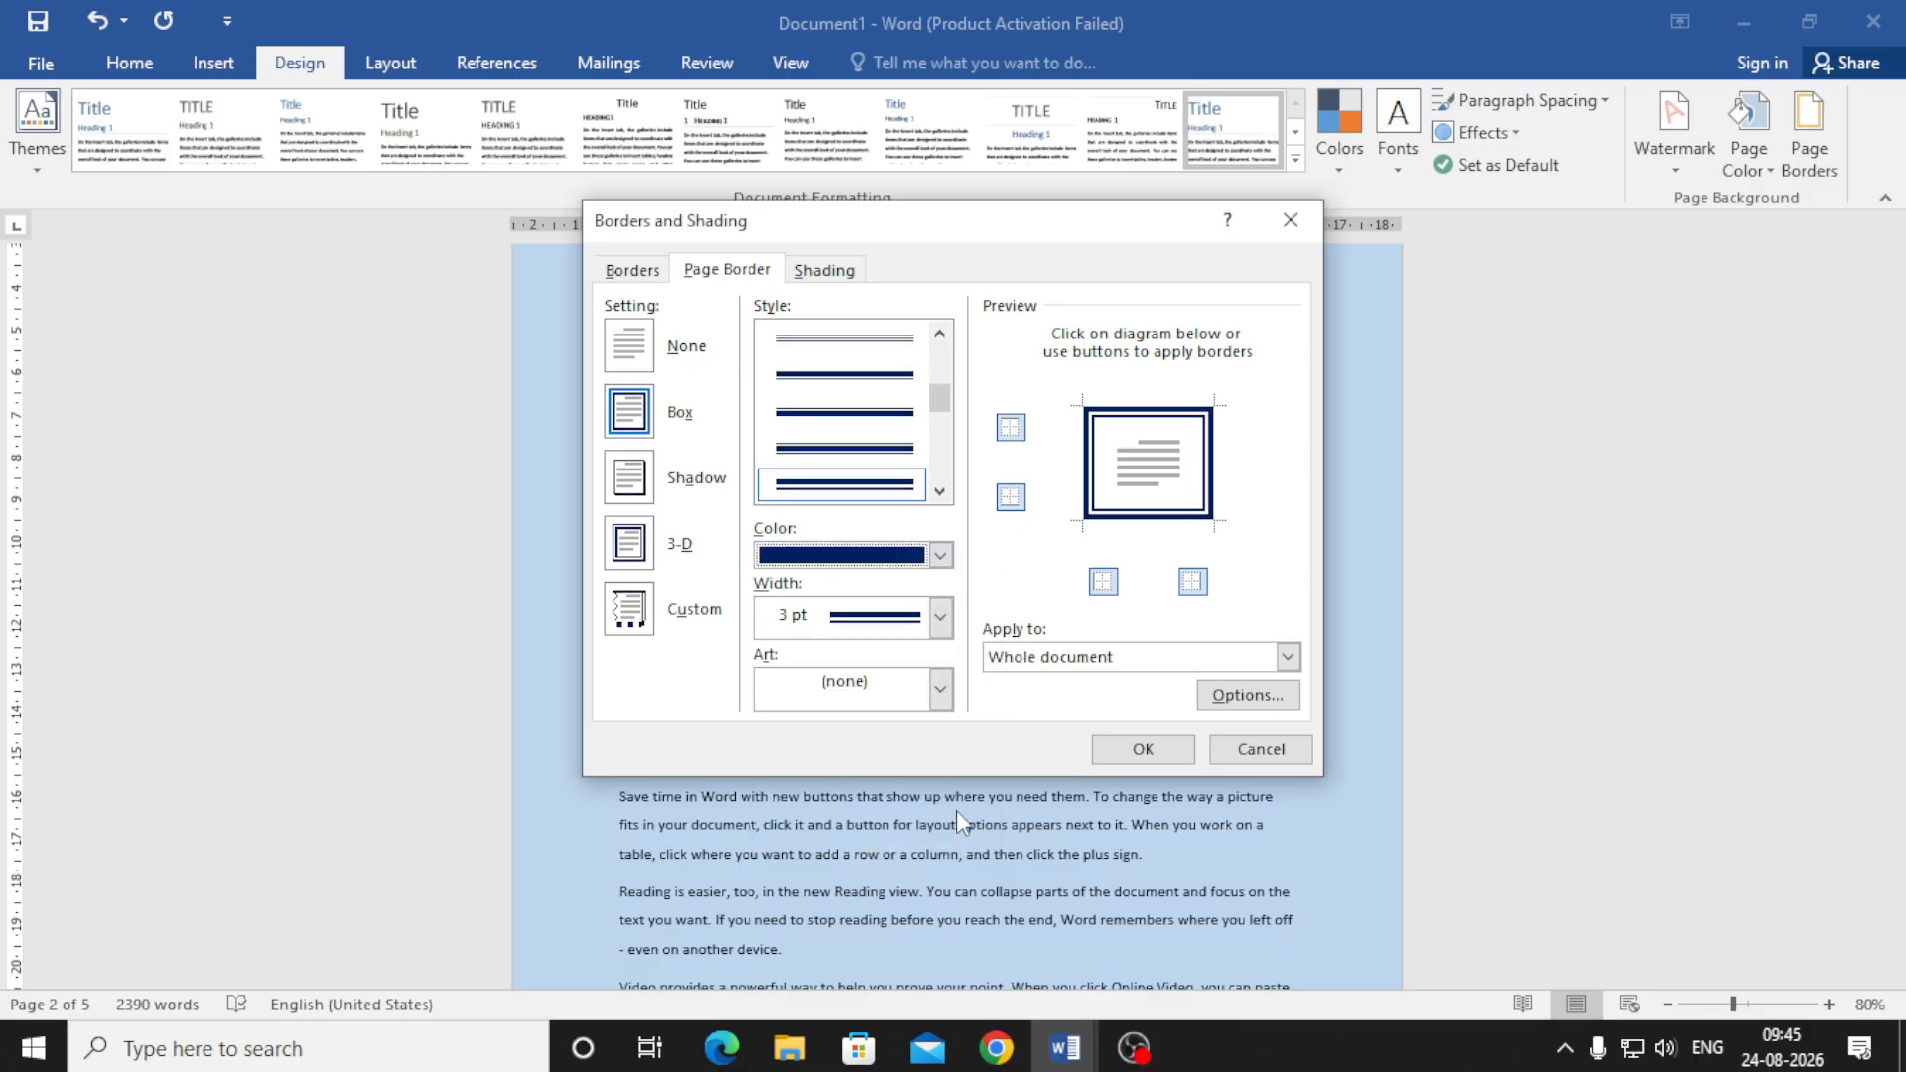
left_click(942, 617)
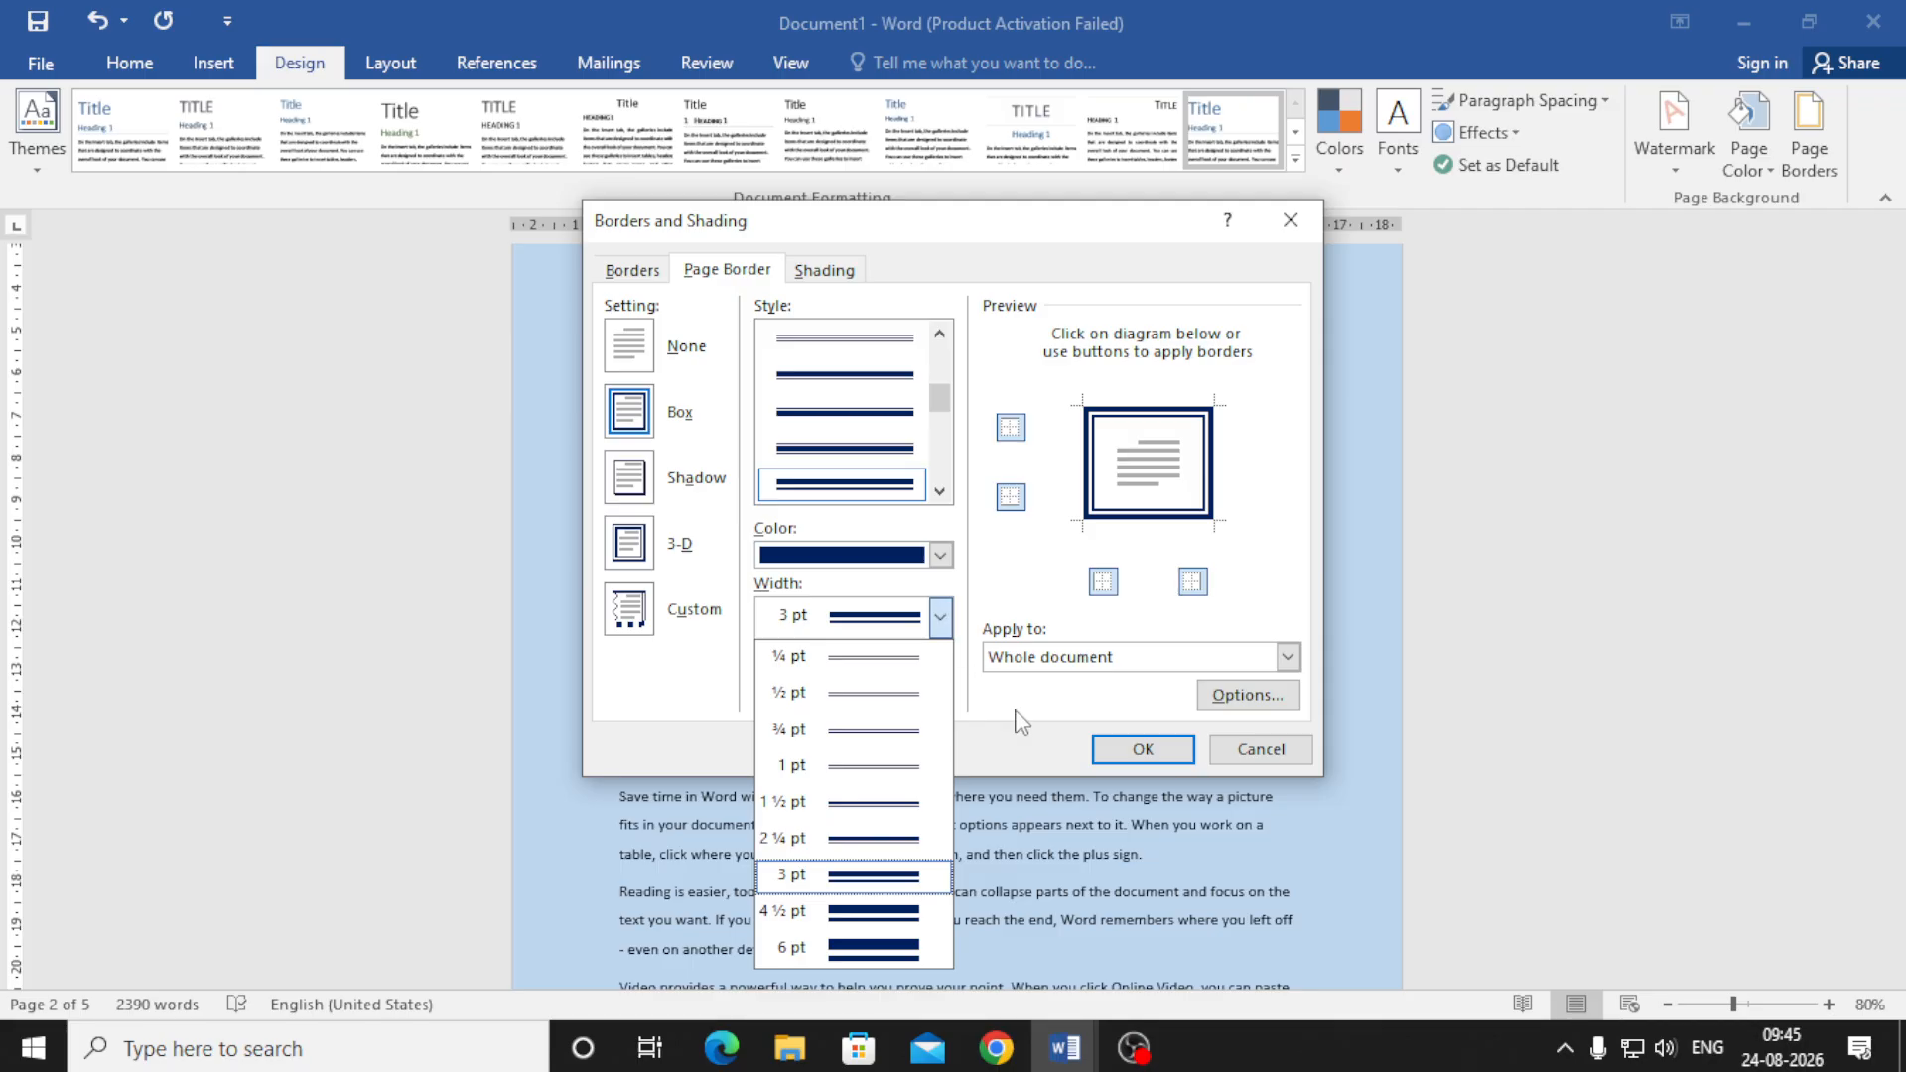
left_click(1142, 750)
- Examine how the page border looks on whole pages and at reading size
scroll(1116, 730, "up", 8)
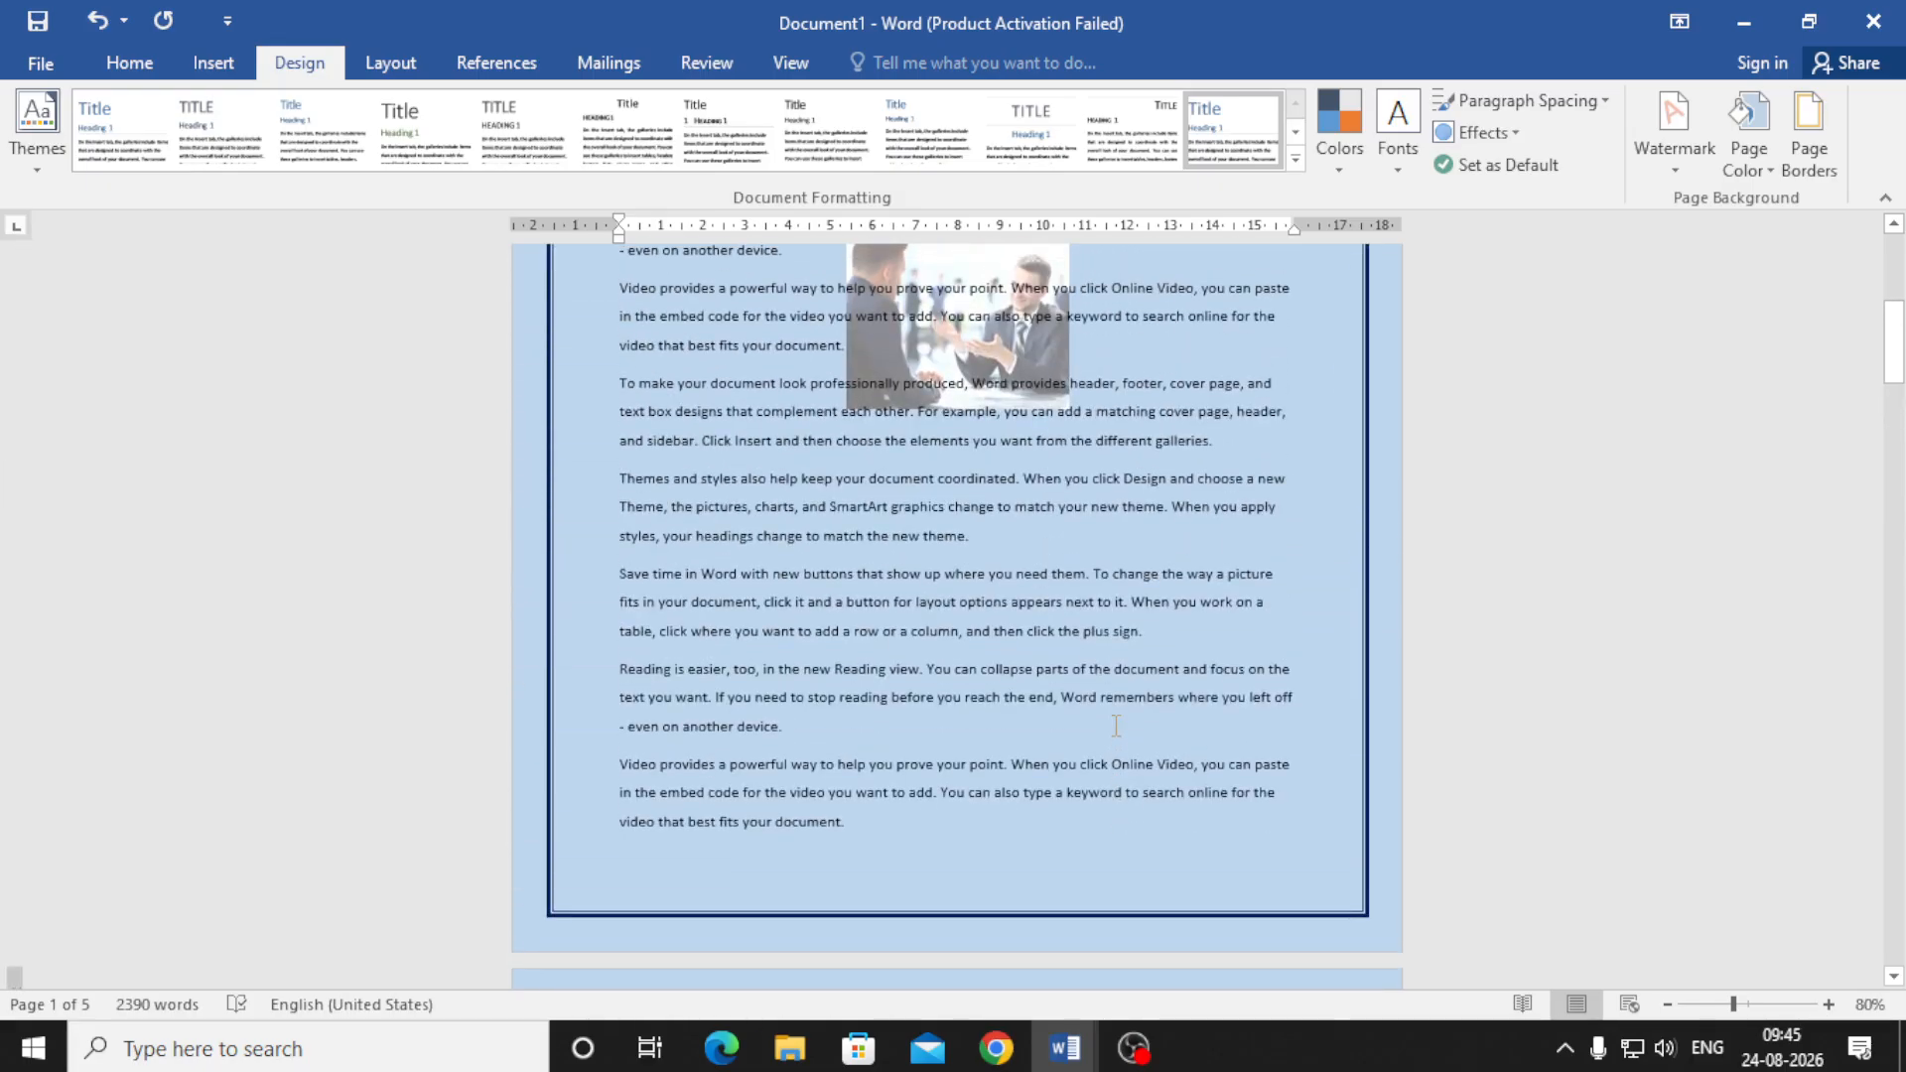
scroll(1116, 726, "down", 5, "ctrl")
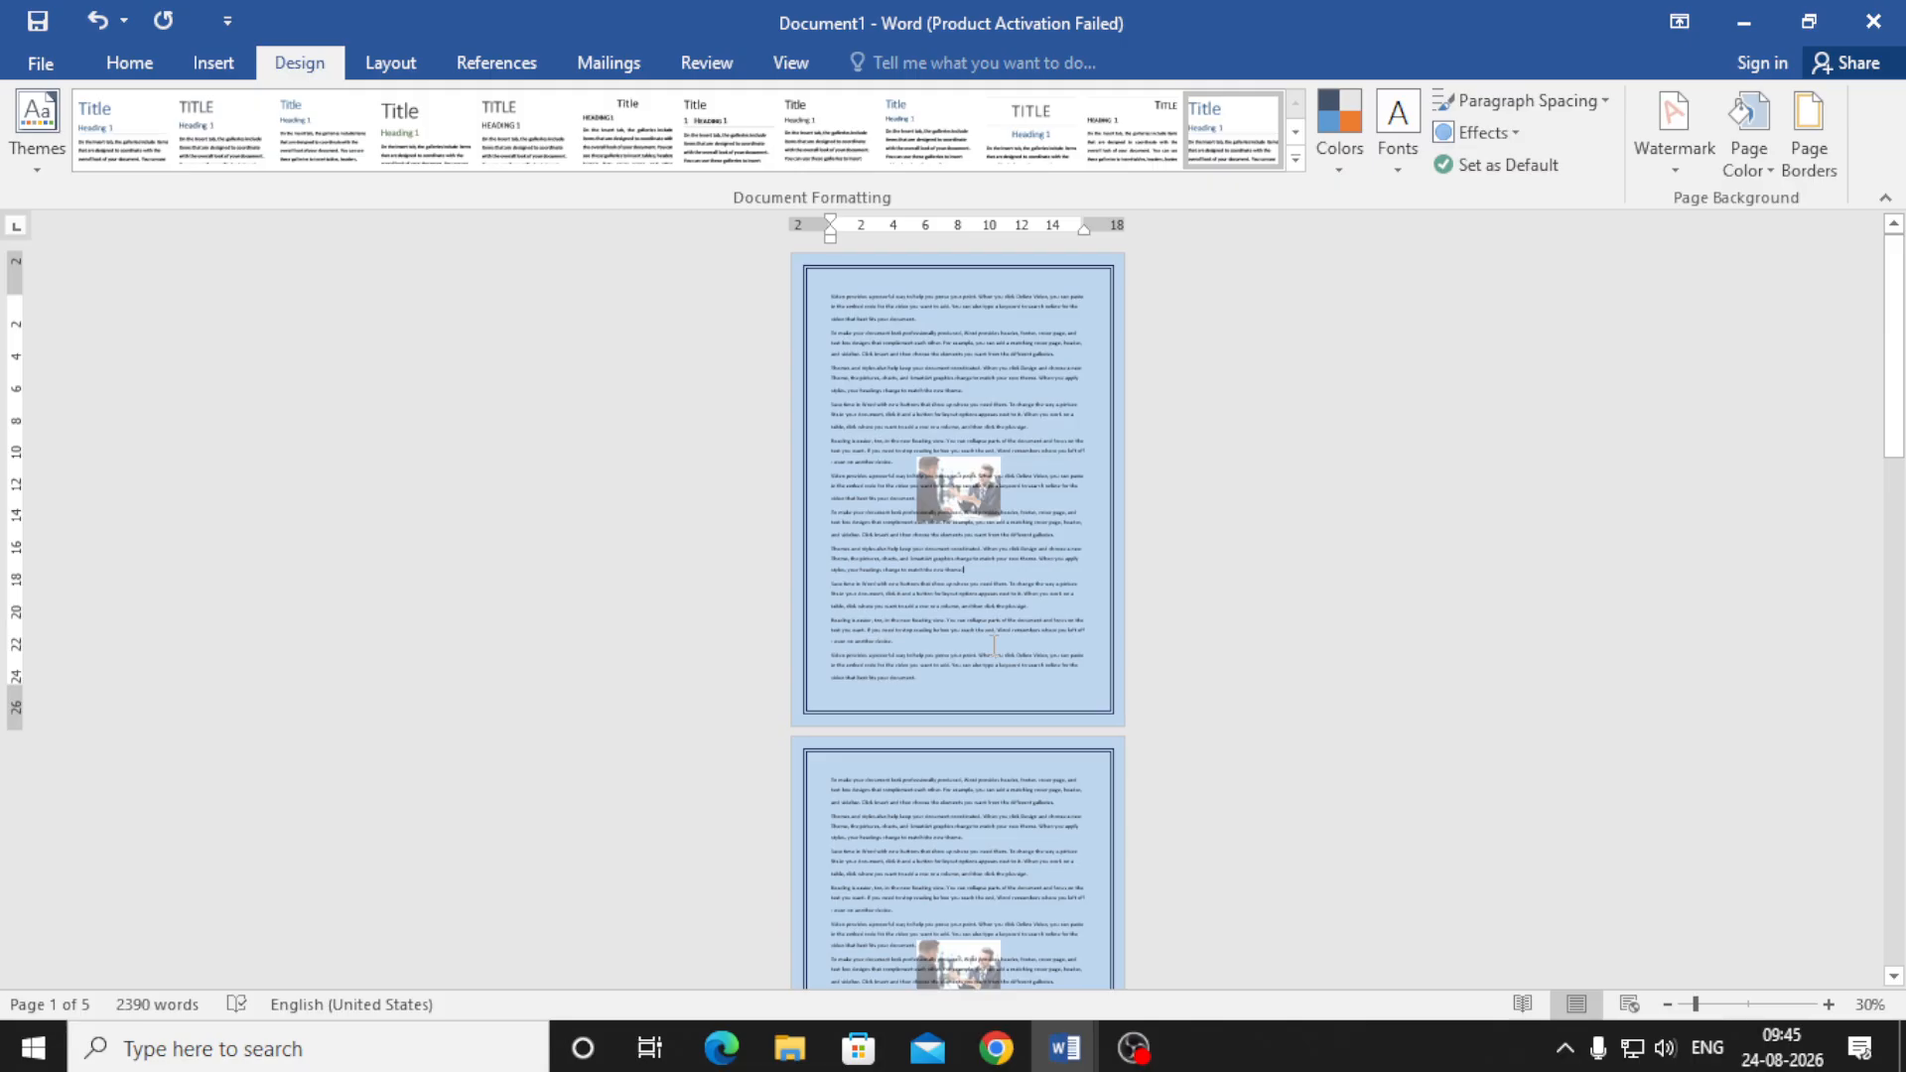
key("super")
key("super")
scroll(994, 645, "up", 4, "ctrl")
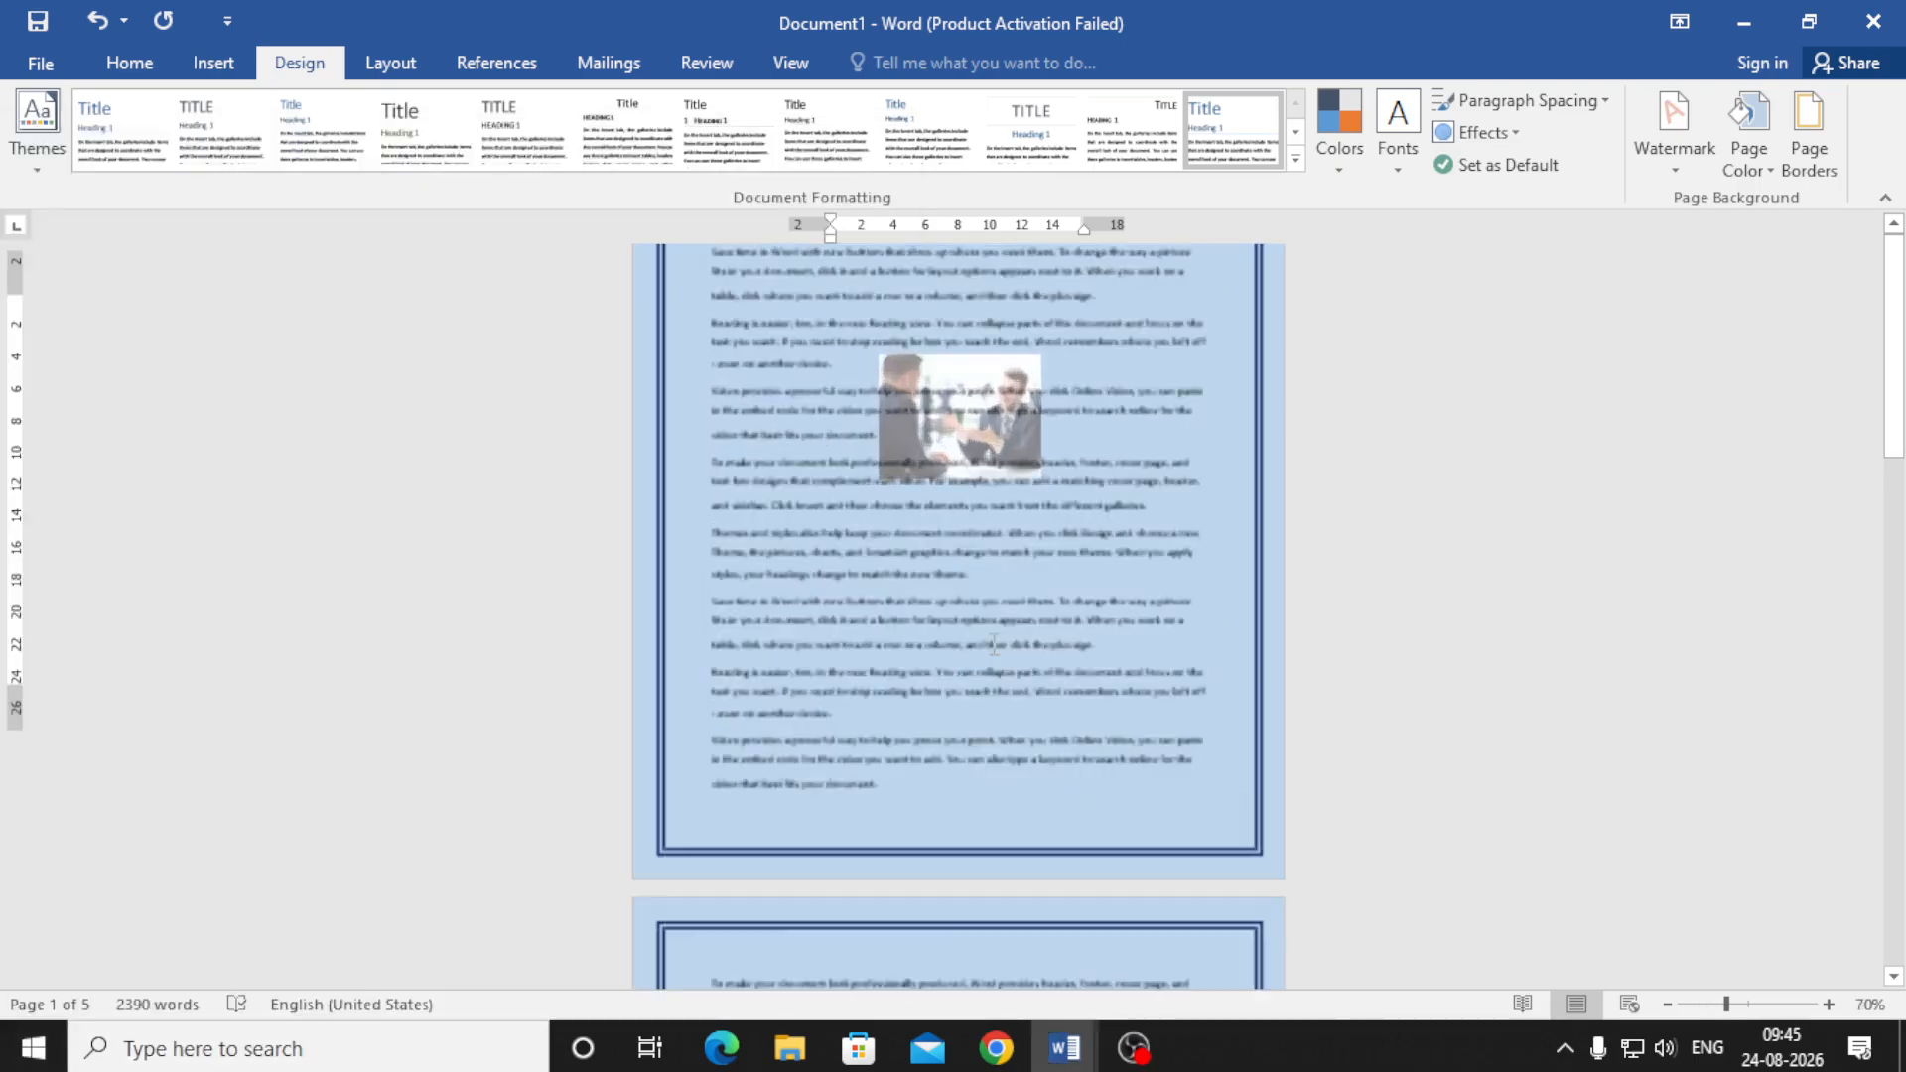
scroll(991, 643, "up", 1, "ctrl")
scroll(994, 643, "up", 5)
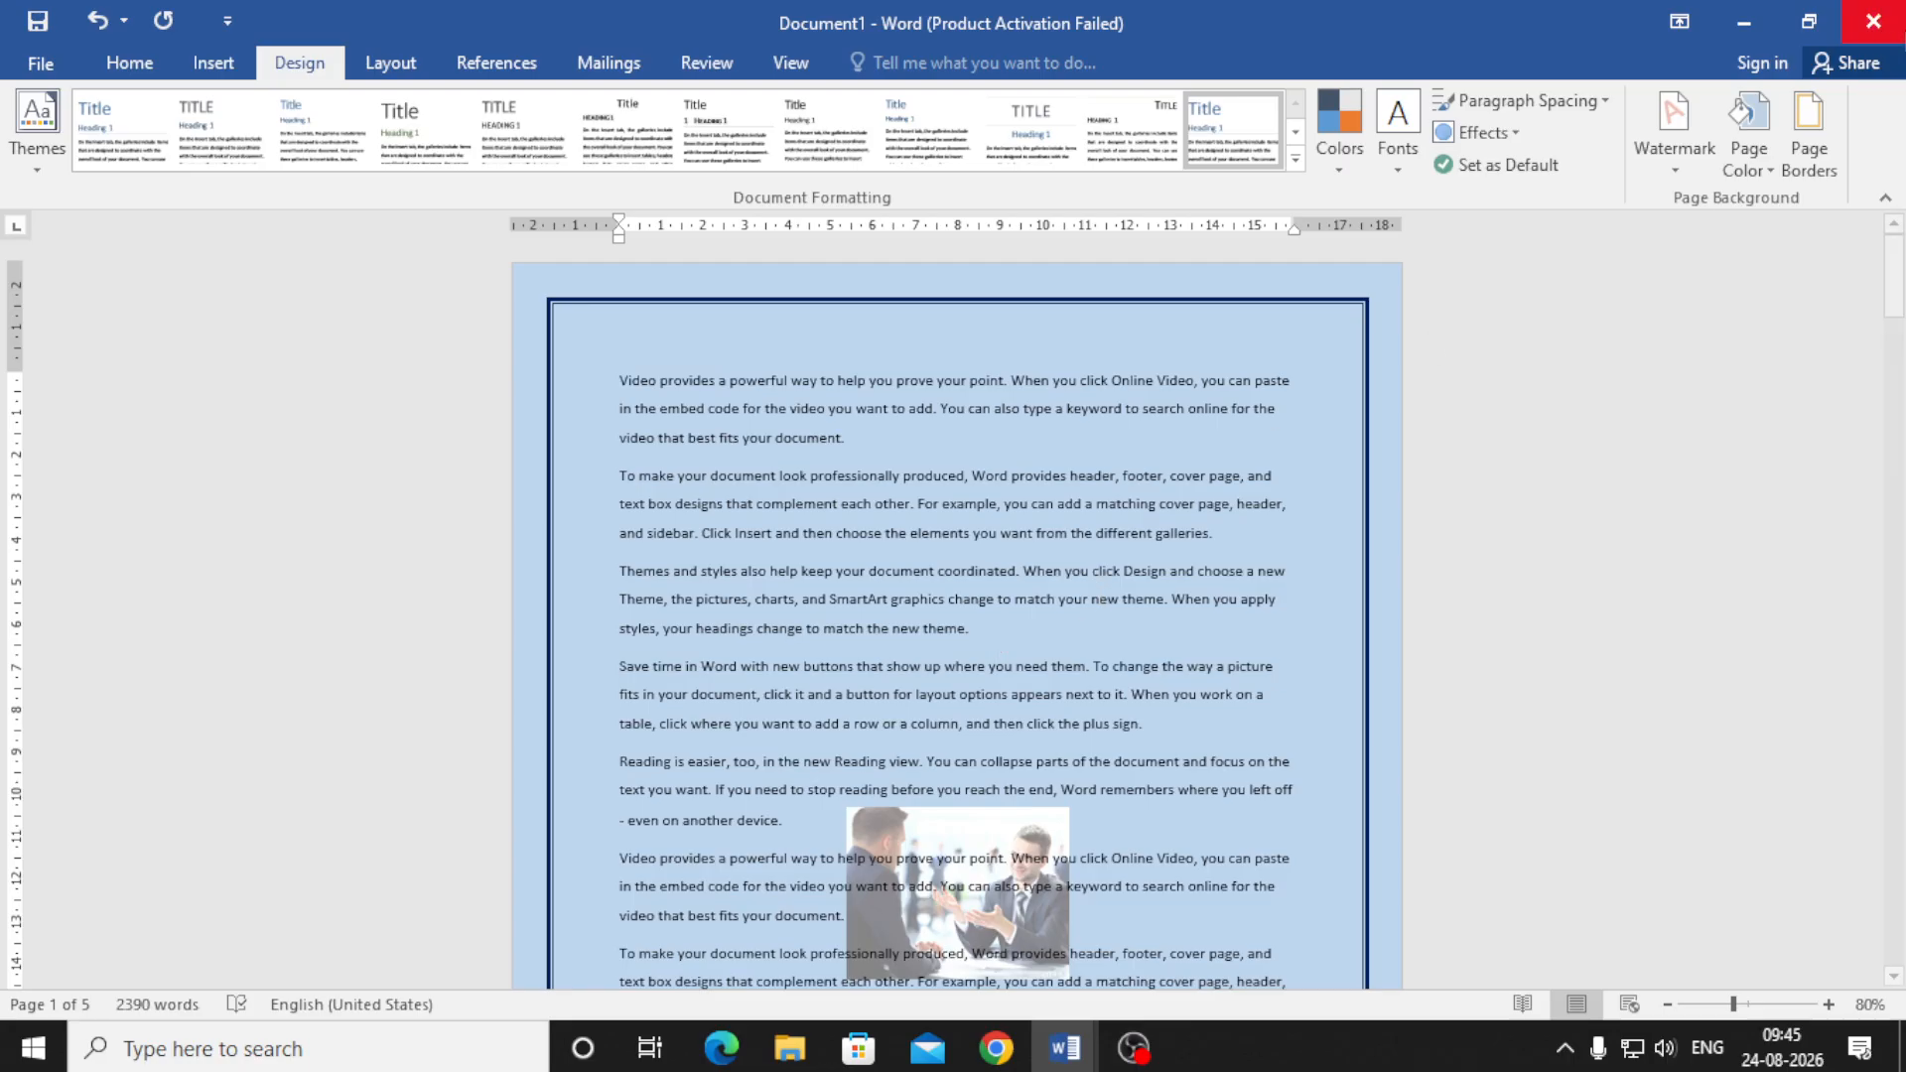
- Replace the line border with the red apples art border at 31 pt on the whole document
left_click(1809, 130)
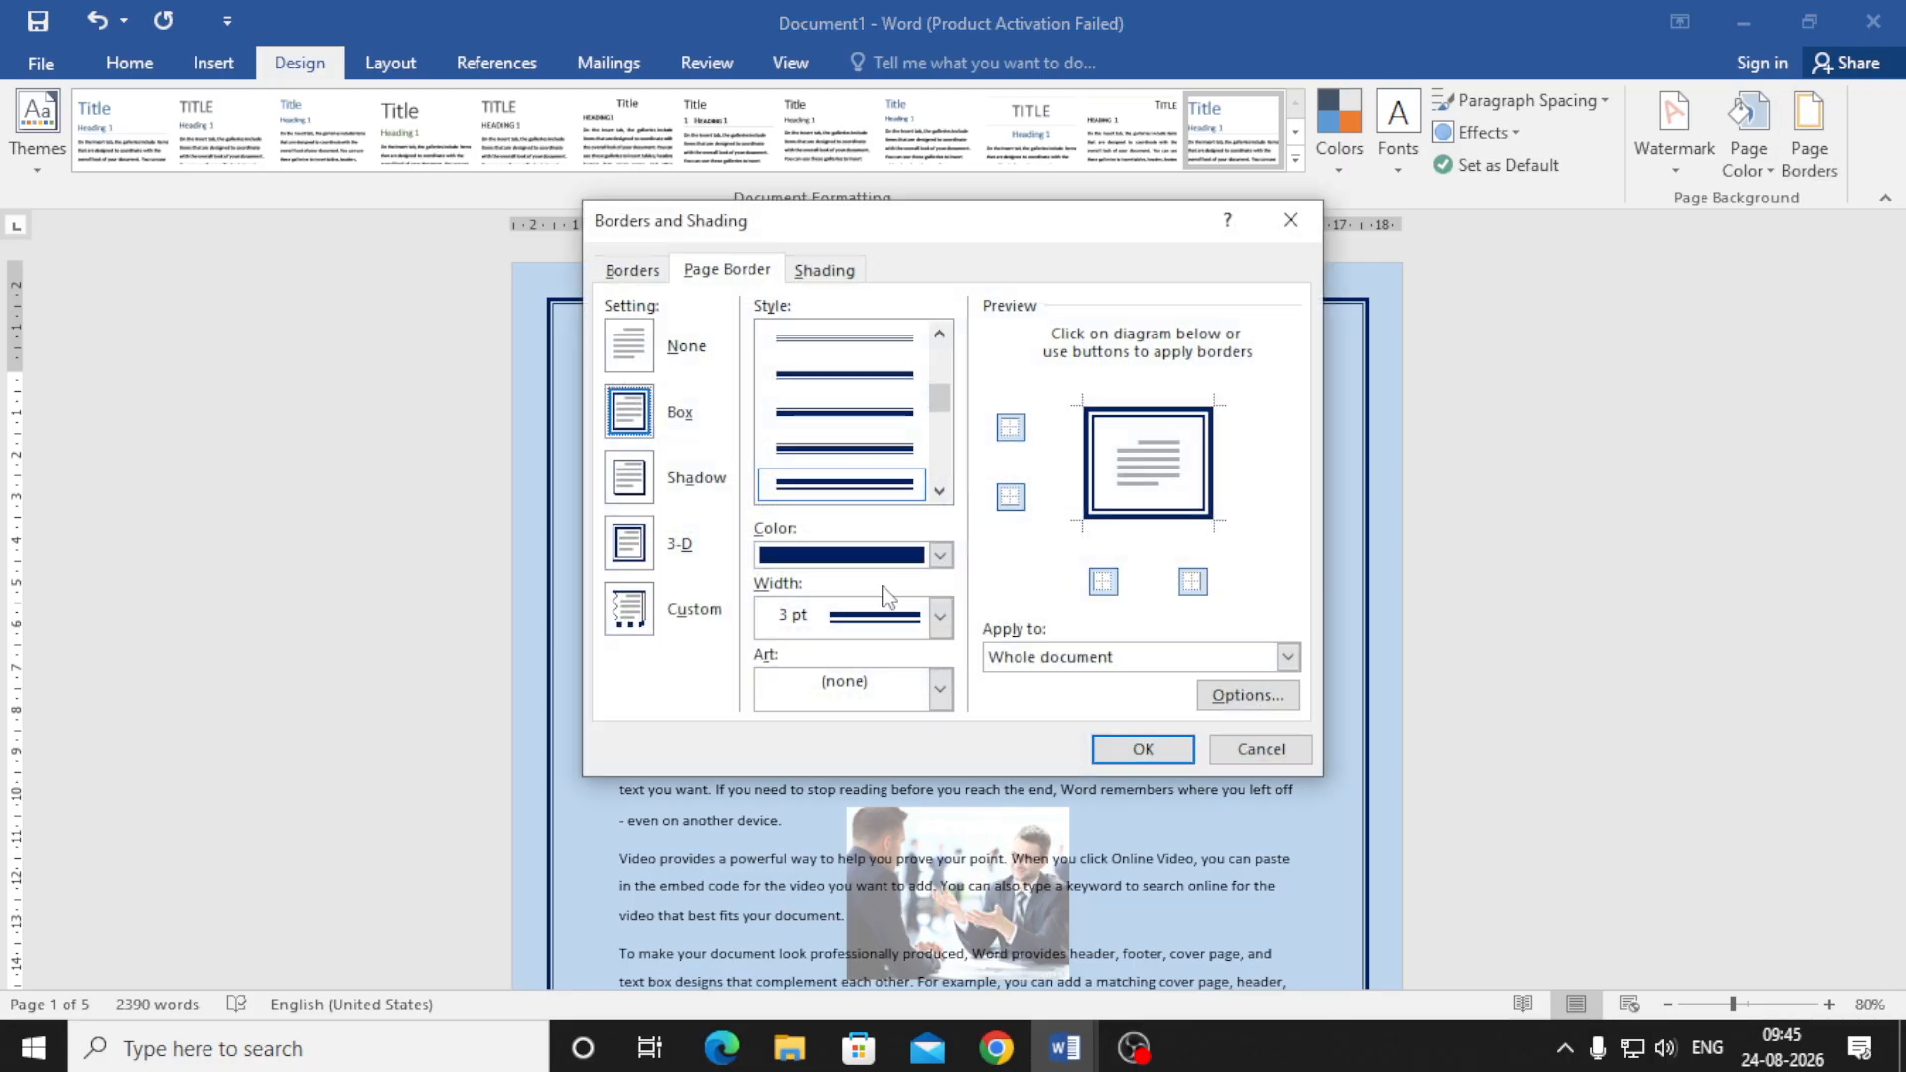
left_click(941, 690)
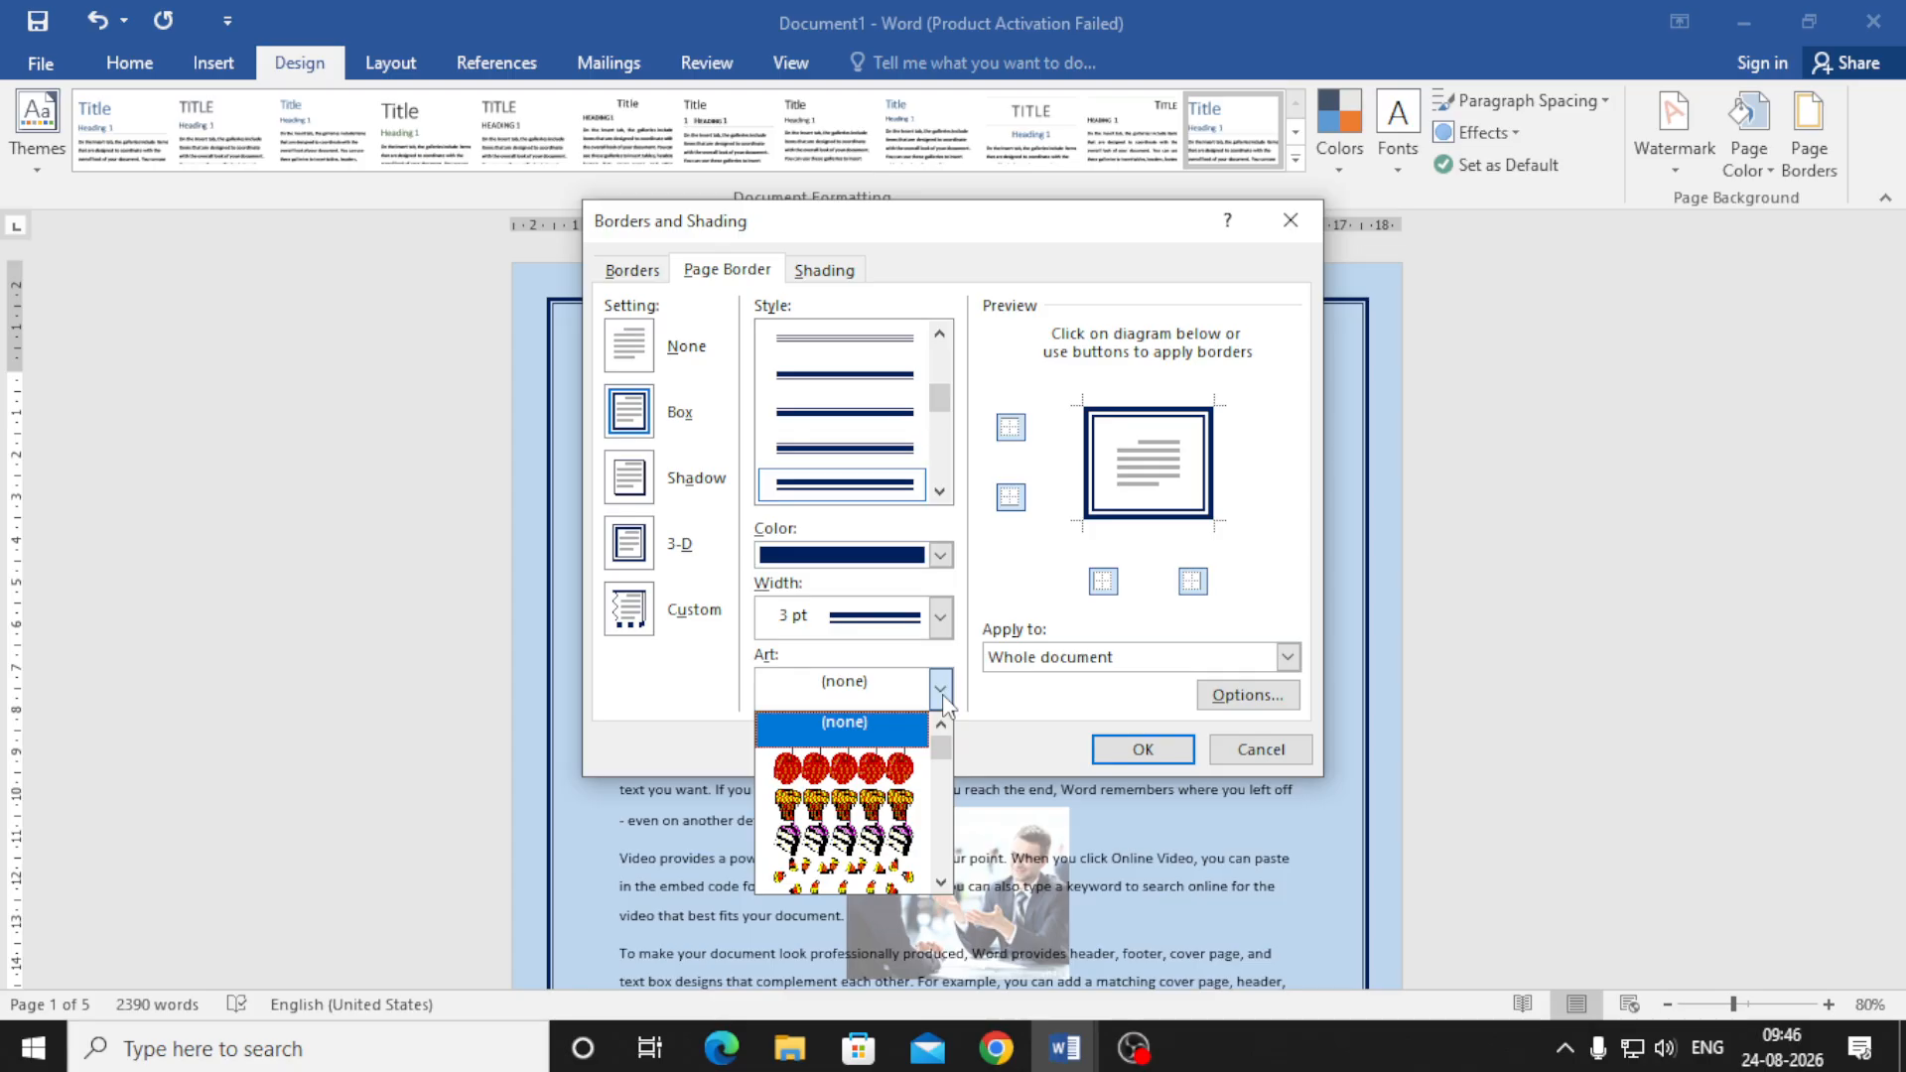
left_click(852, 776)
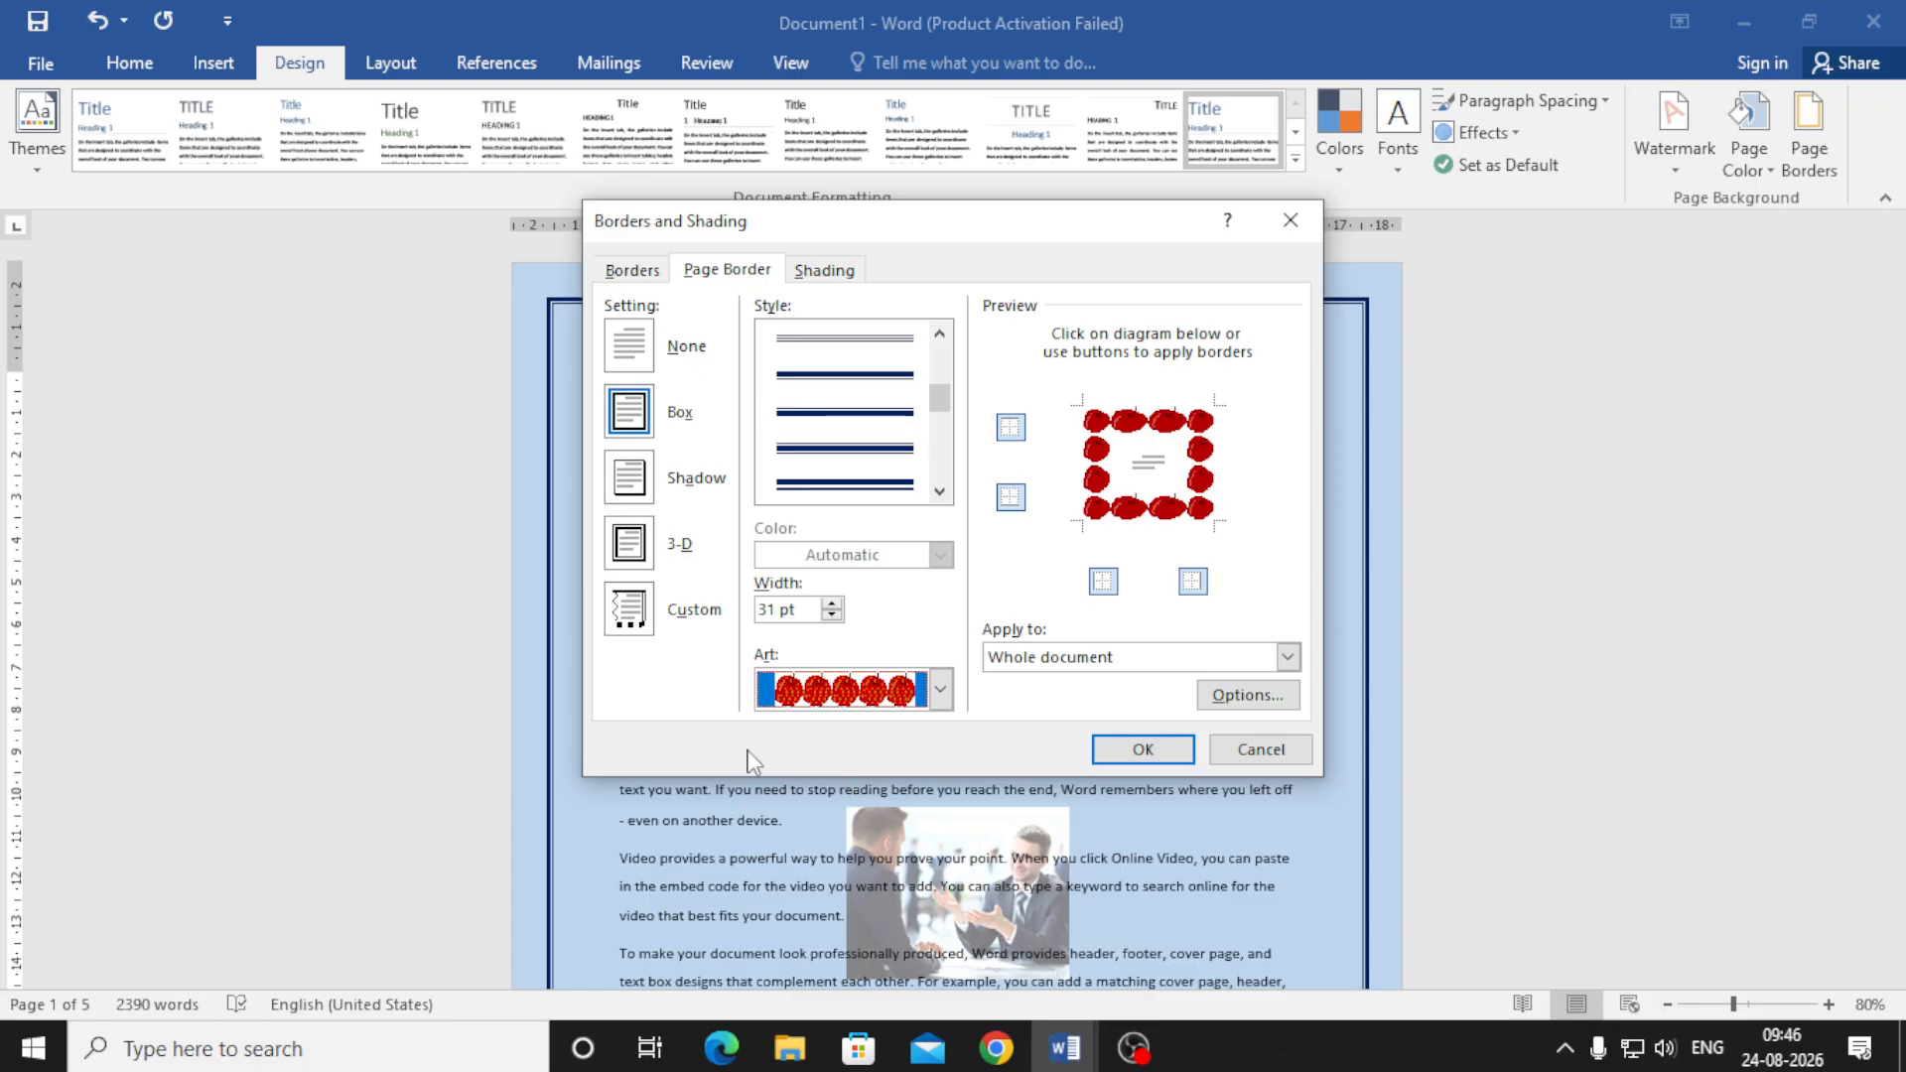
left_click(1119, 751)
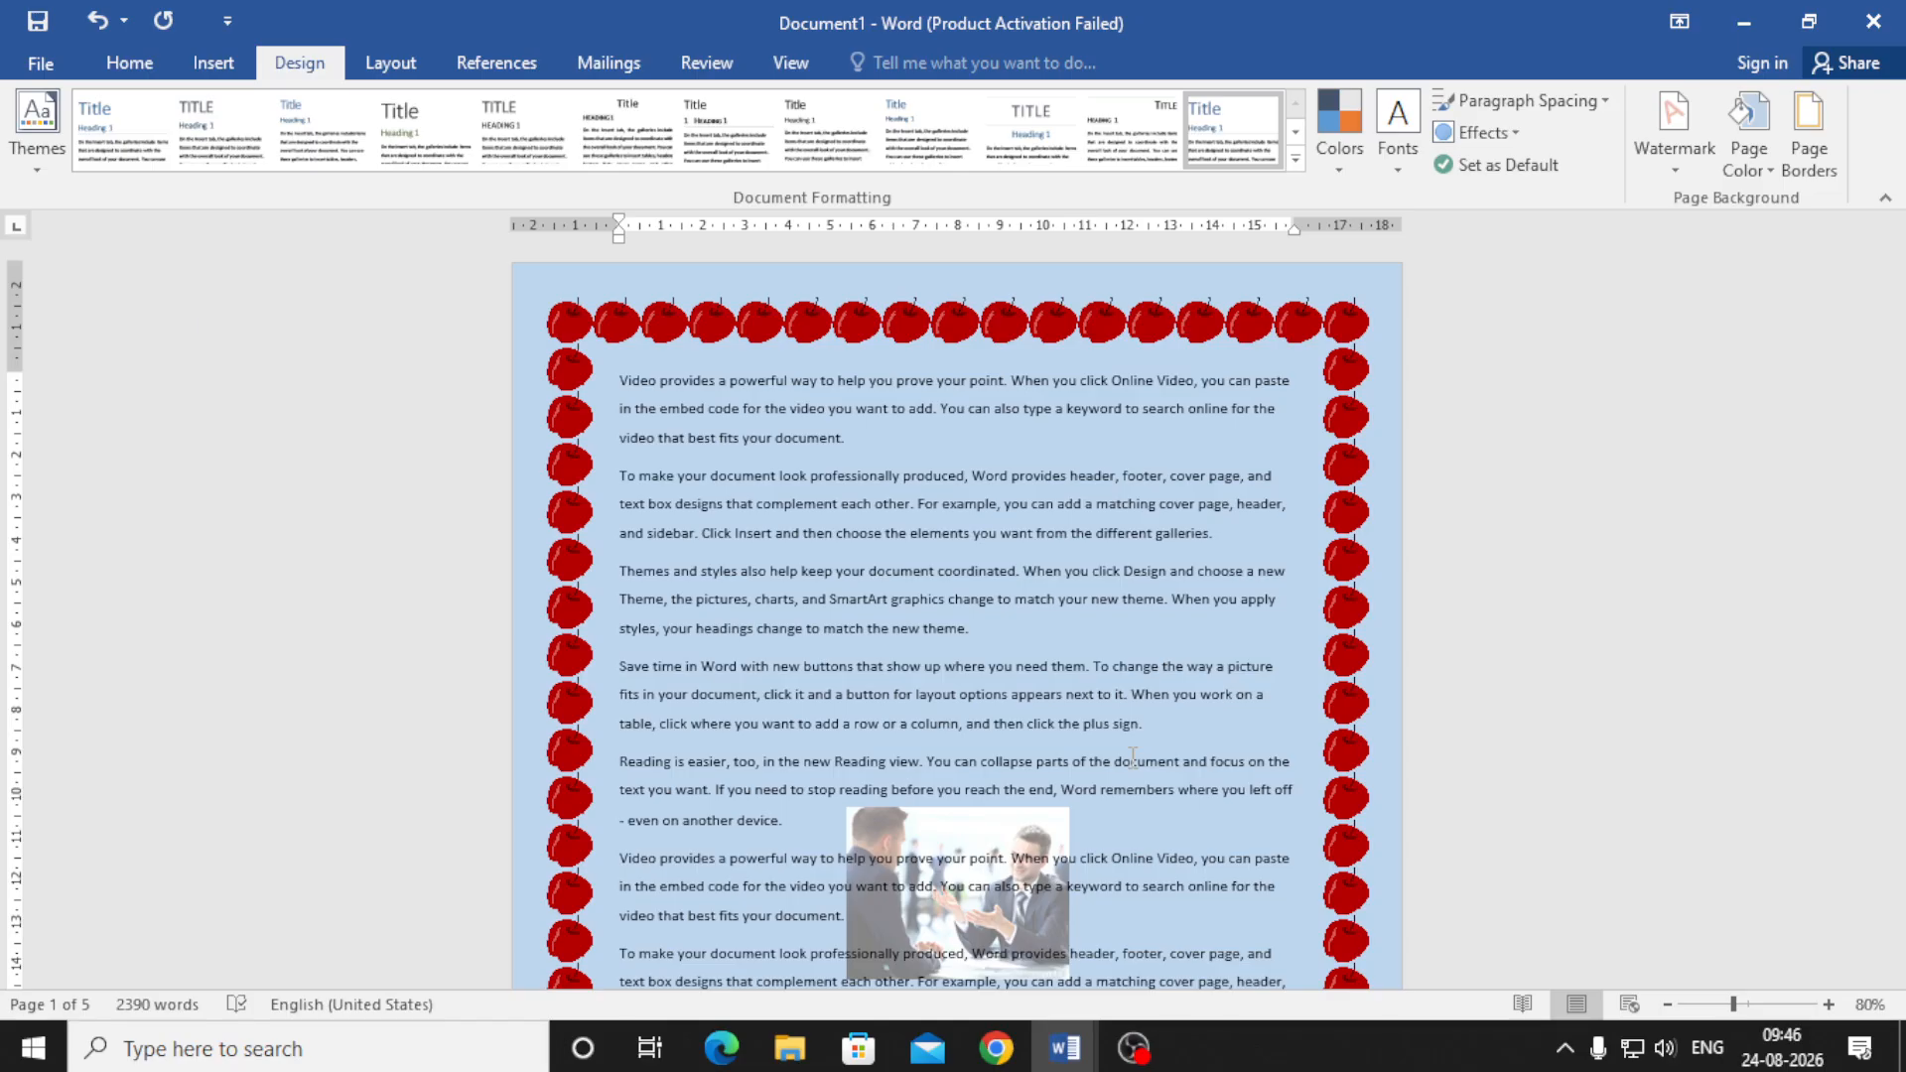
- Browse the line styles and change the page border to the cupcakes art border
left_click(1809, 131)
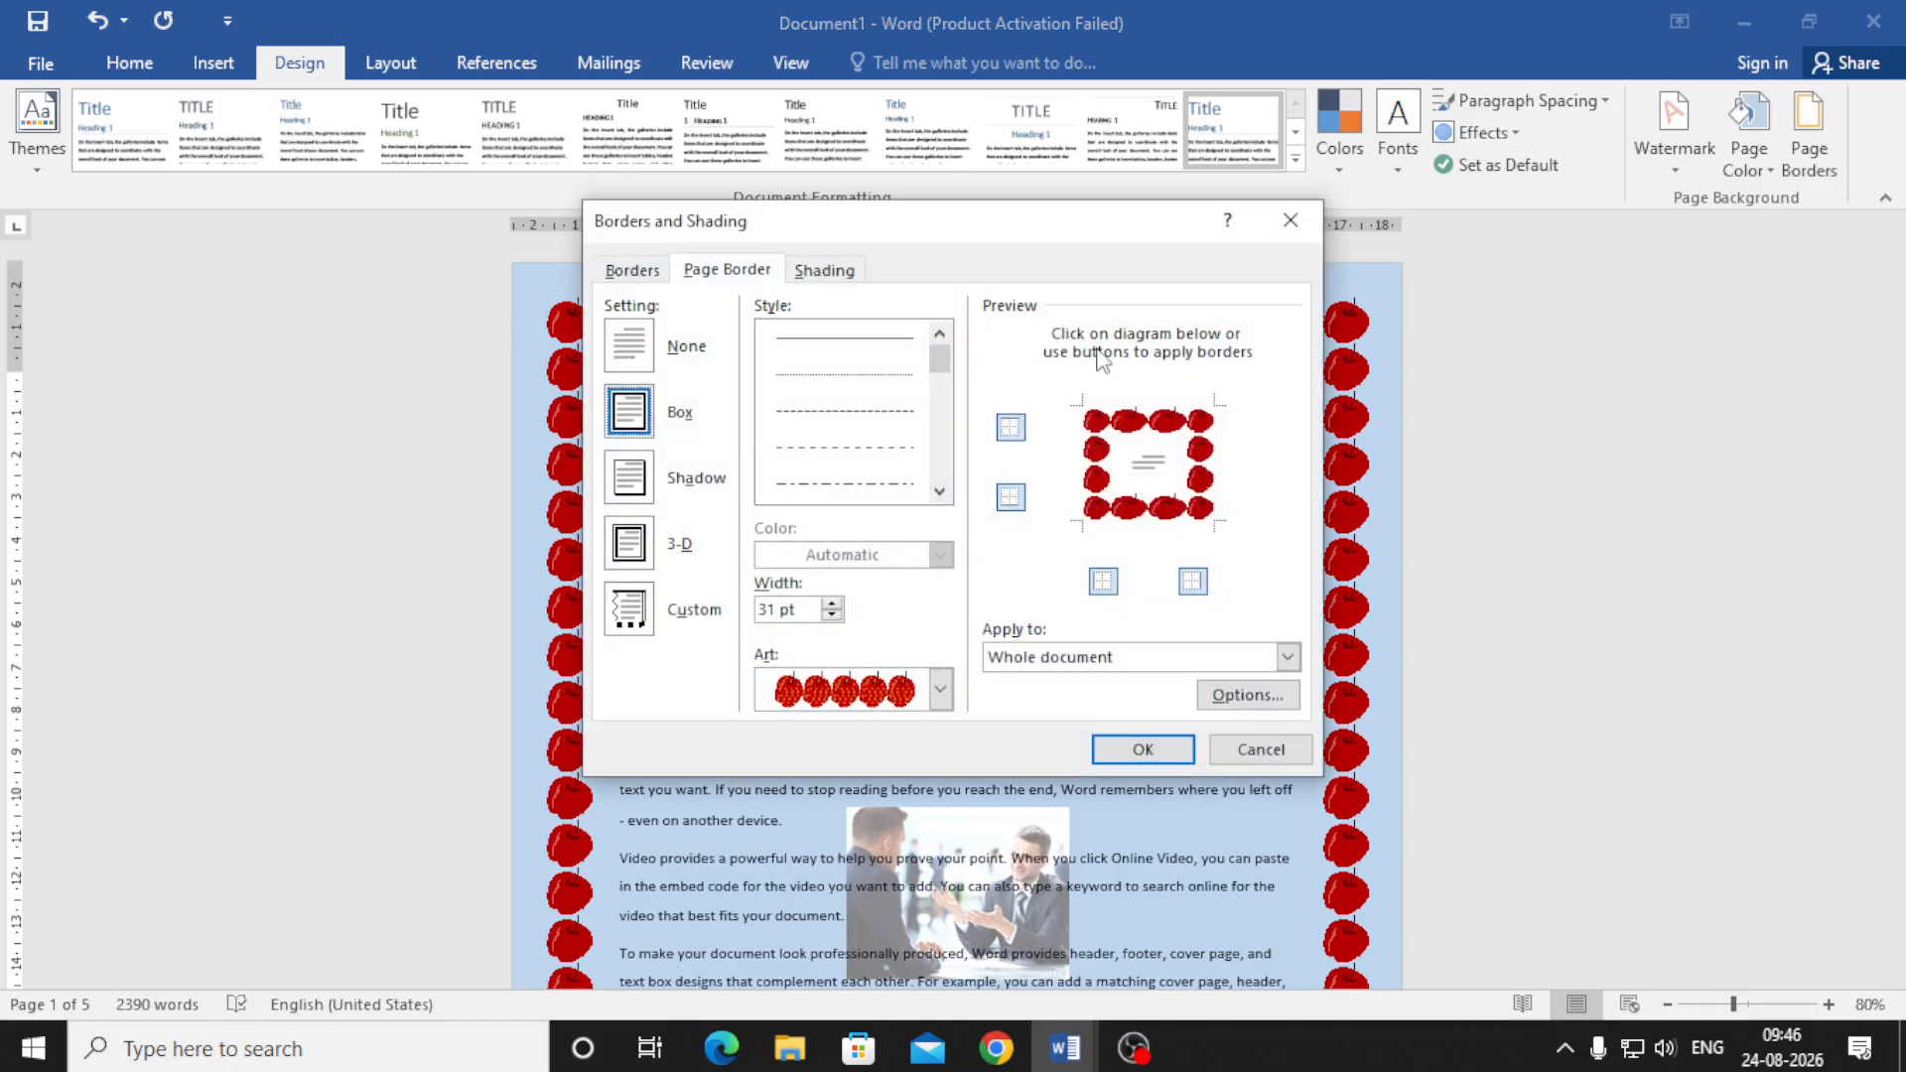
left_click_drag(940, 359, 946, 489)
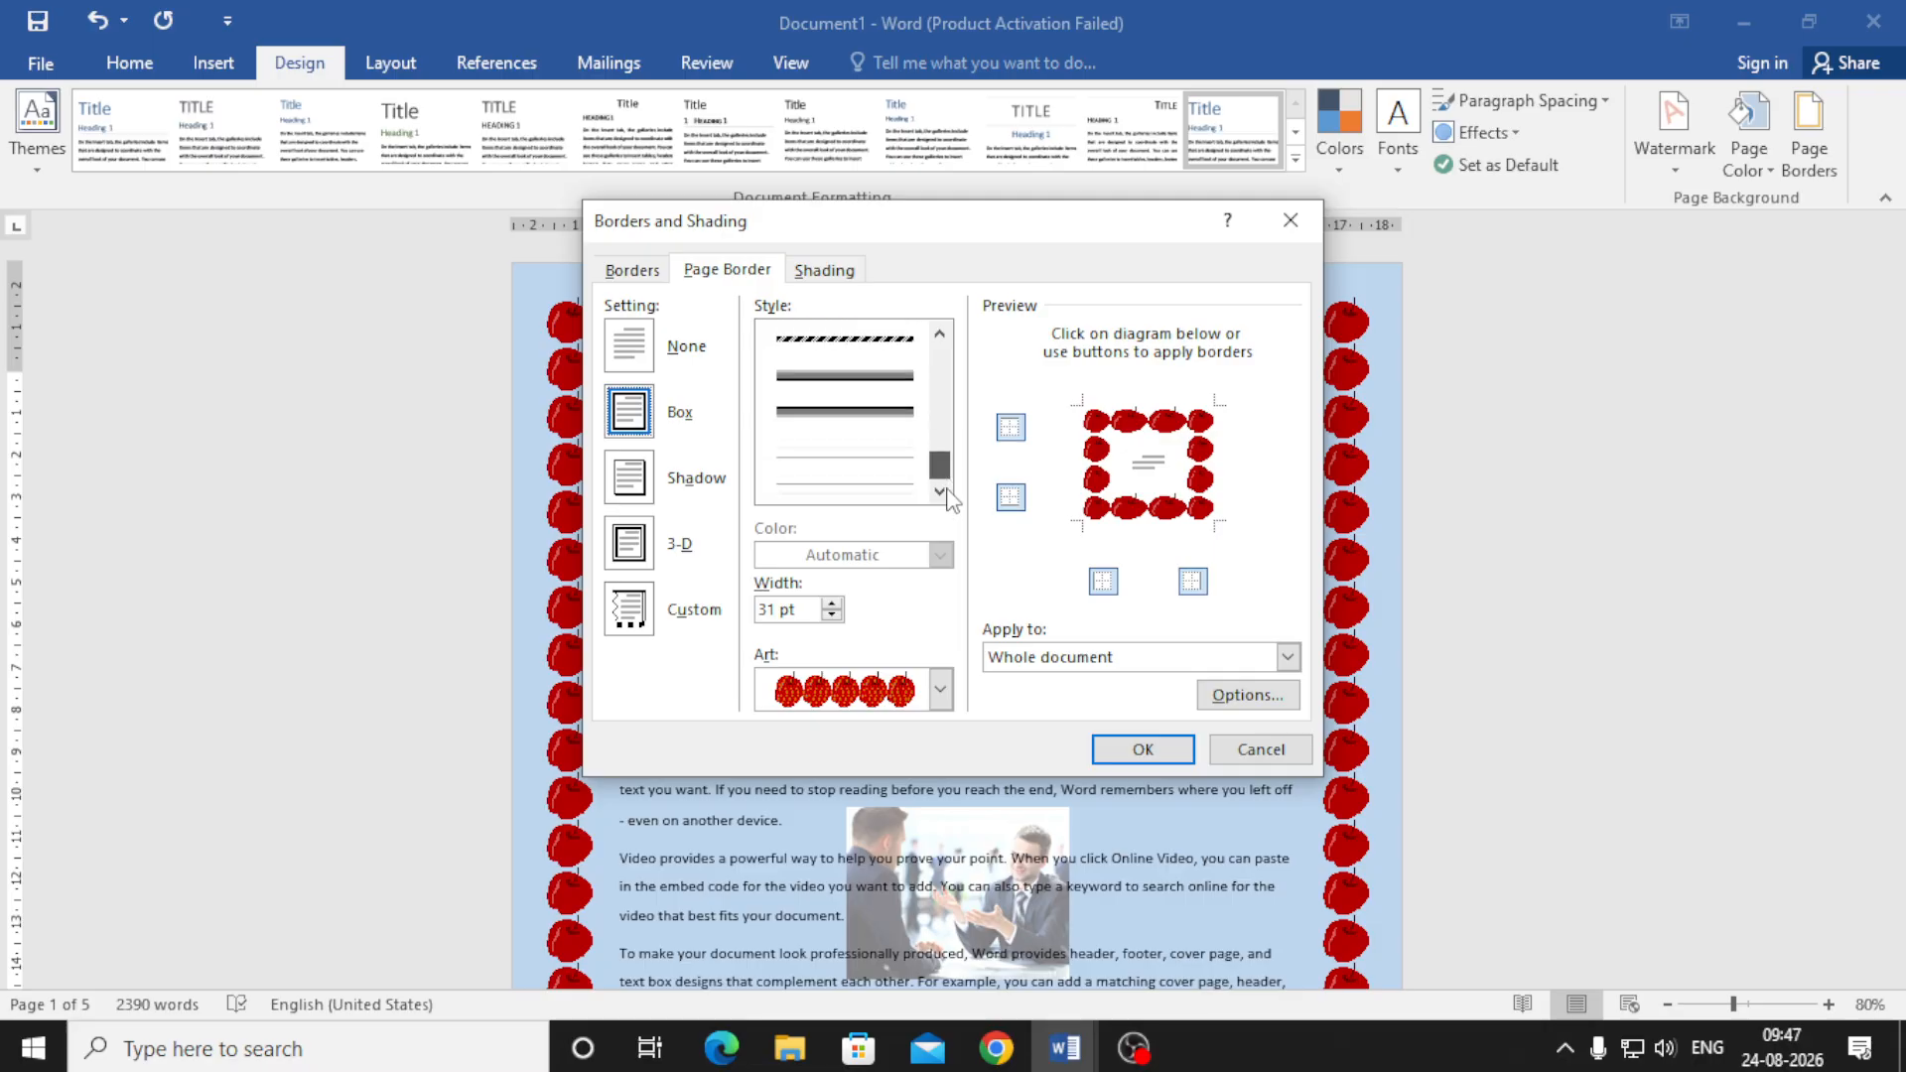
scroll(943, 467, "up", 2)
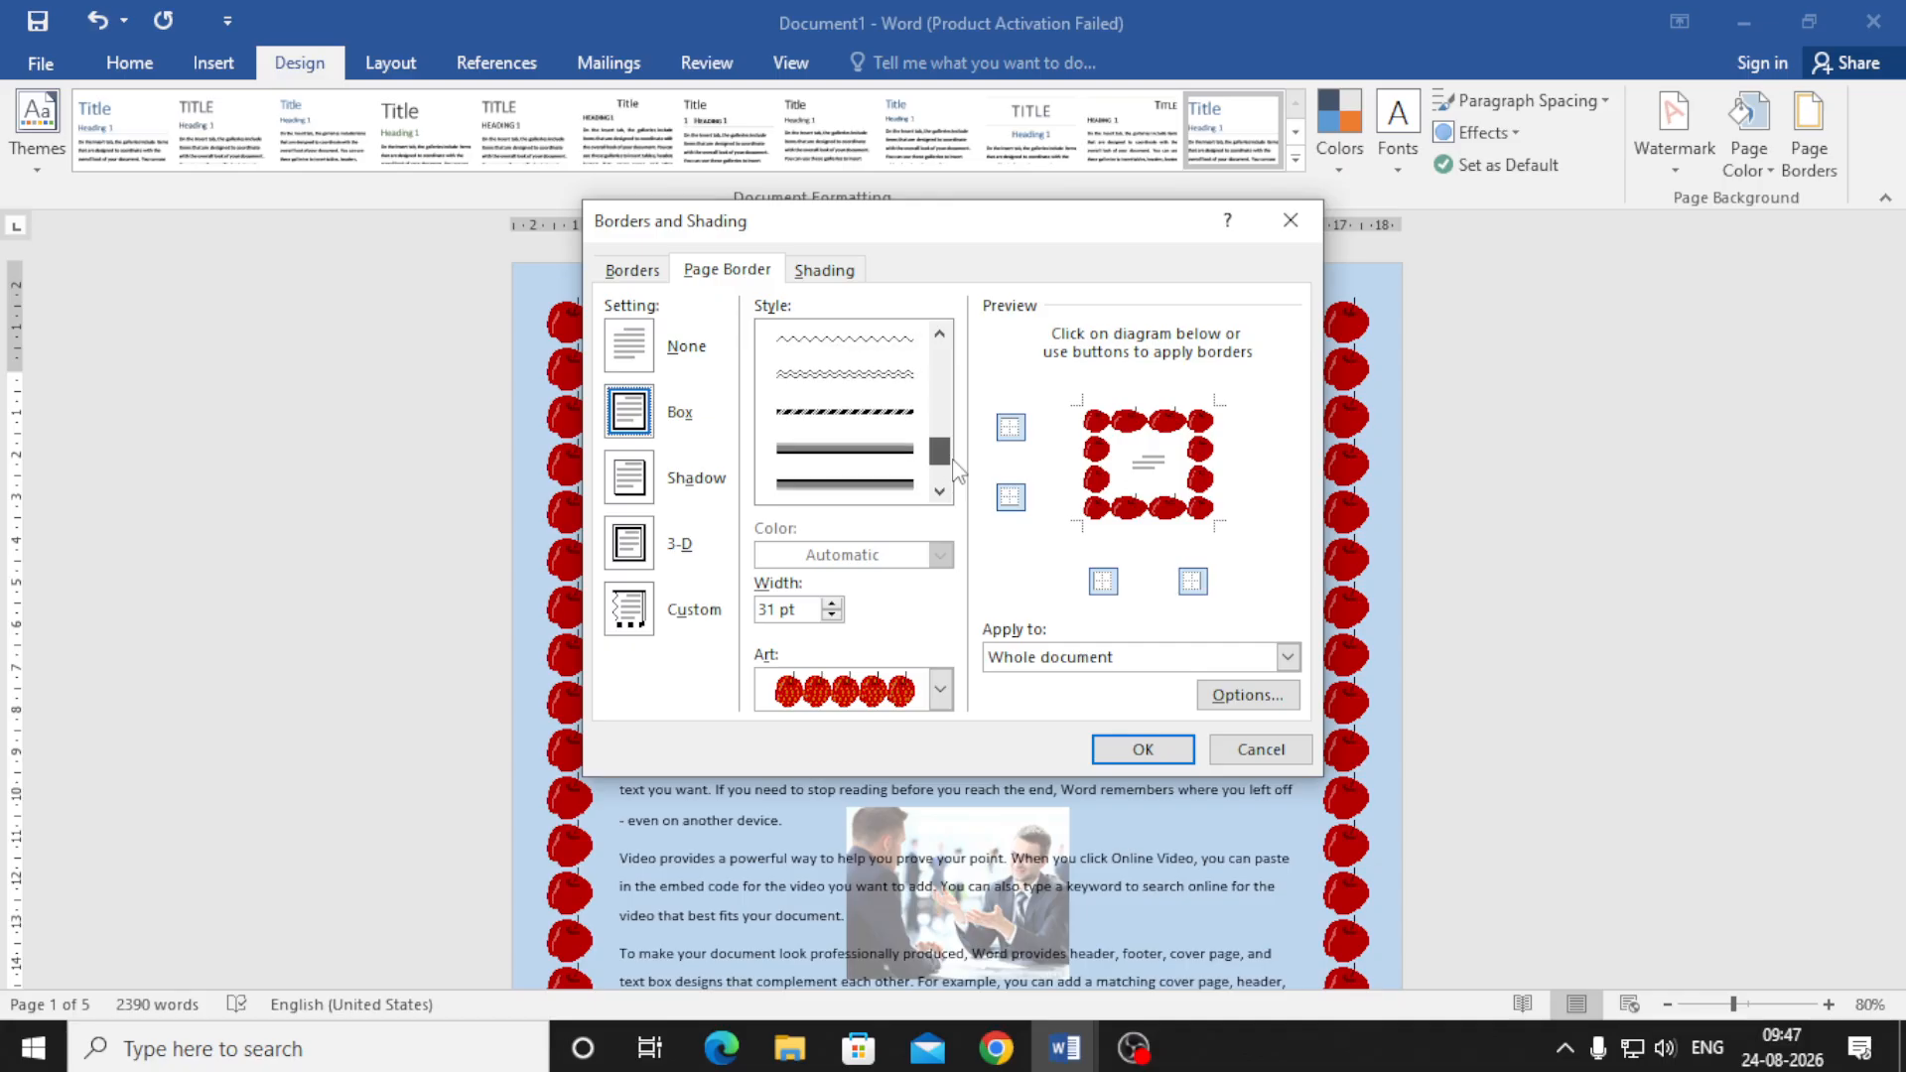
left_click(941, 689)
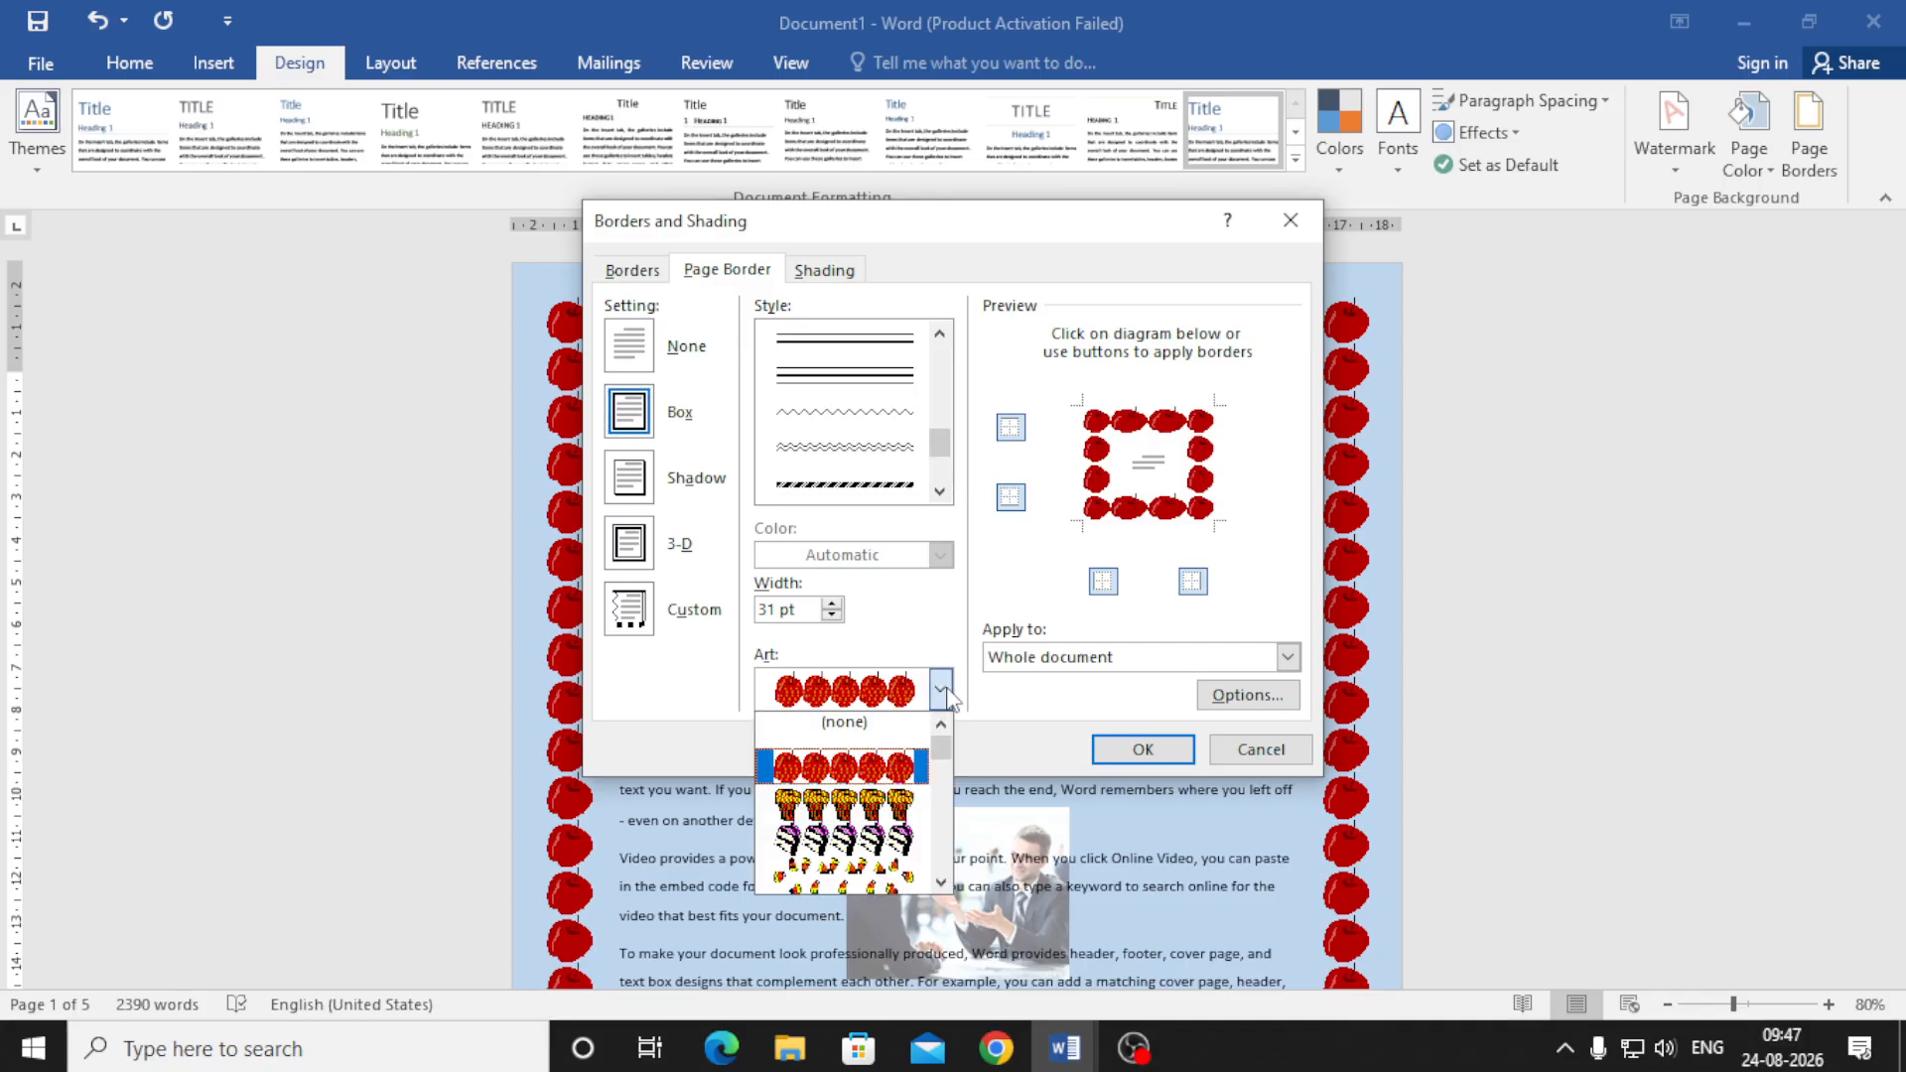
left_click(851, 806)
left_click(1142, 748)
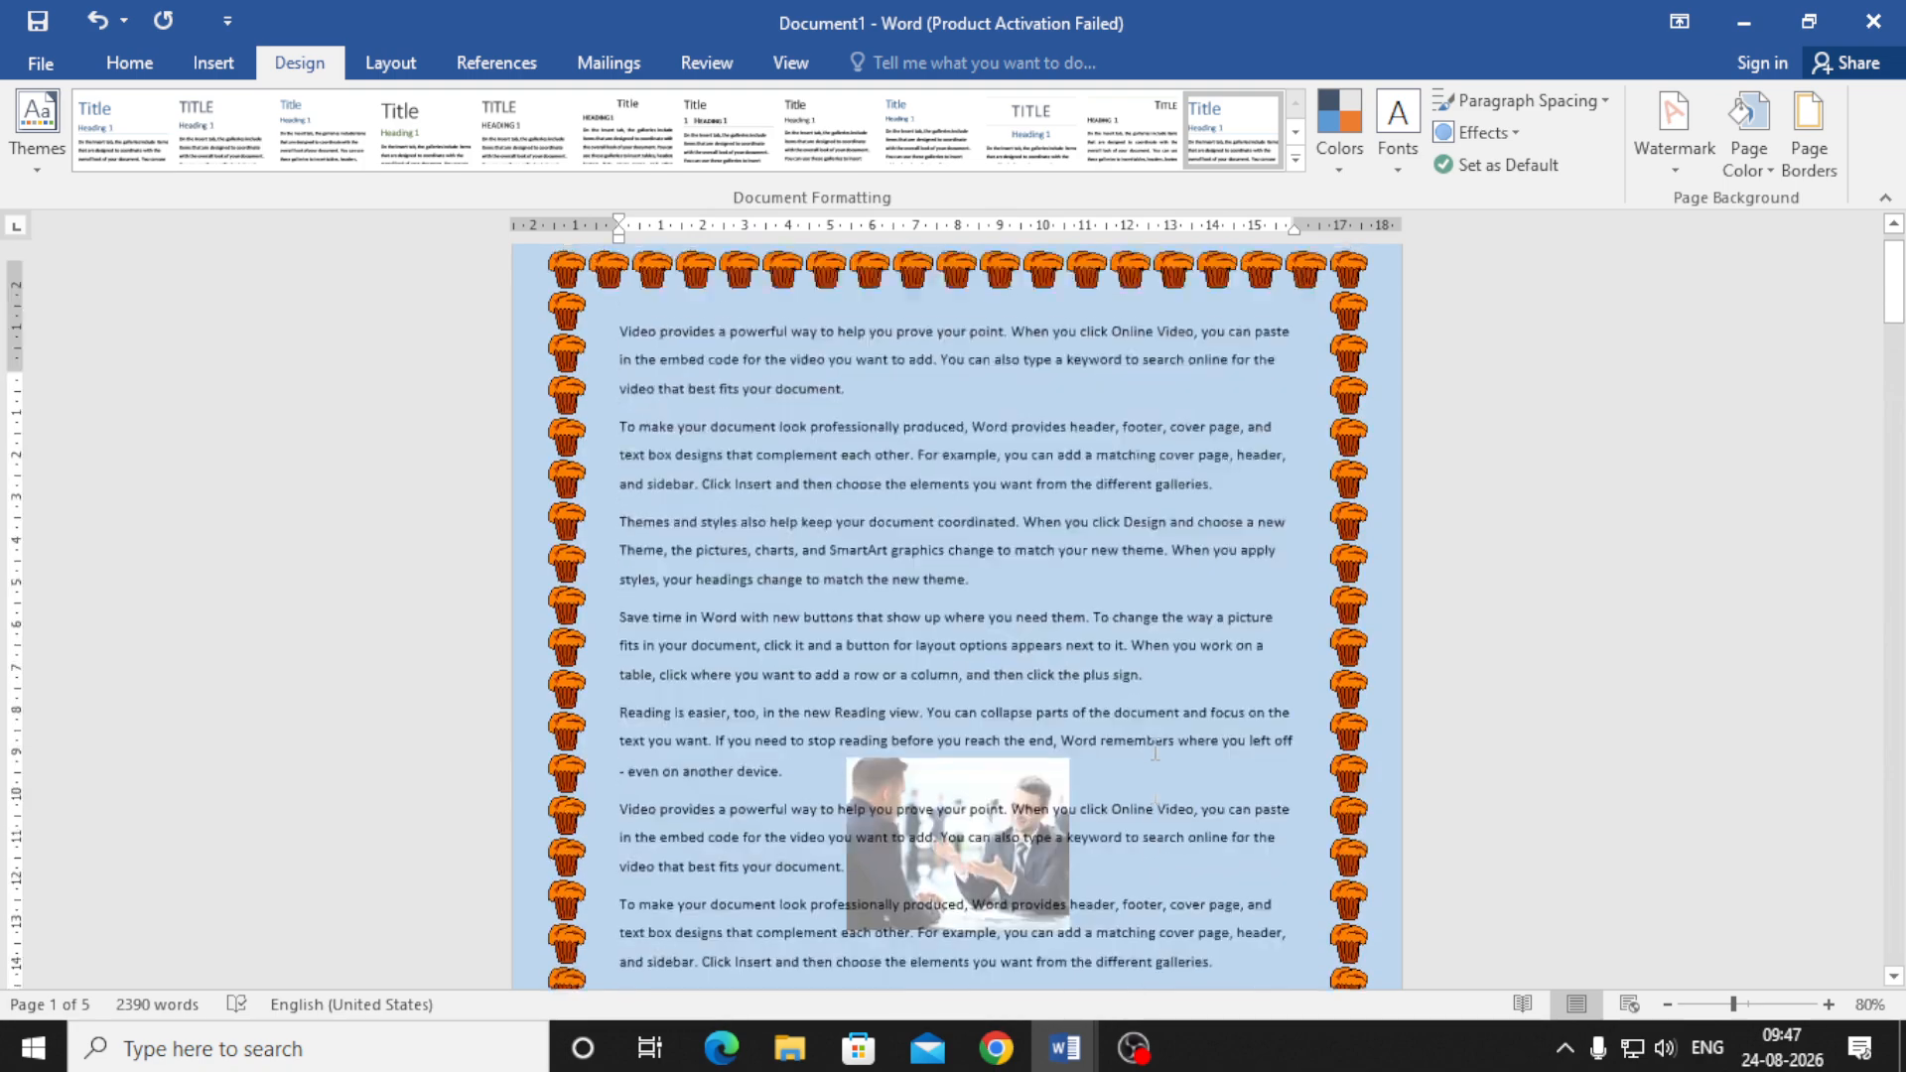
- Apply the green bottles art border at 31 pt to the whole document and undo the latest page border changes
left_click(1809, 139)
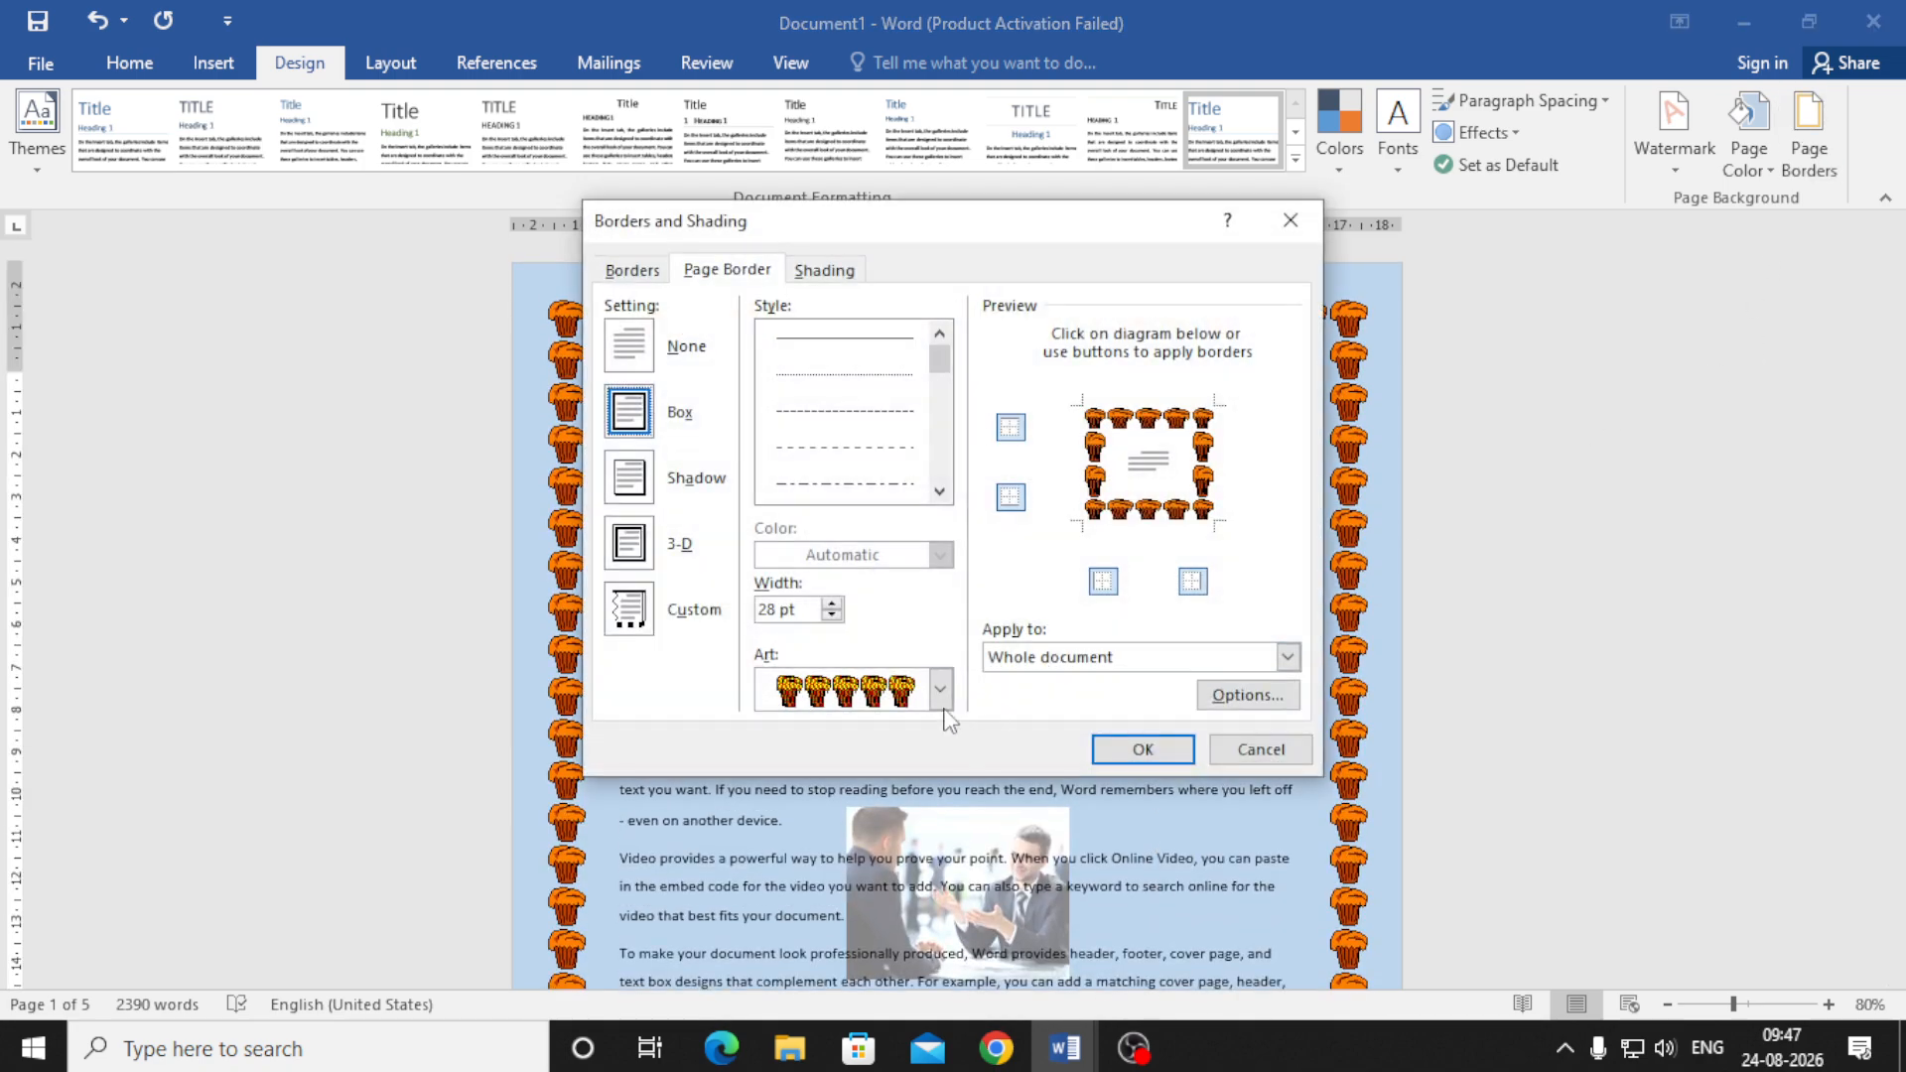
left_click(941, 689)
scroll(842, 794, "up", 5)
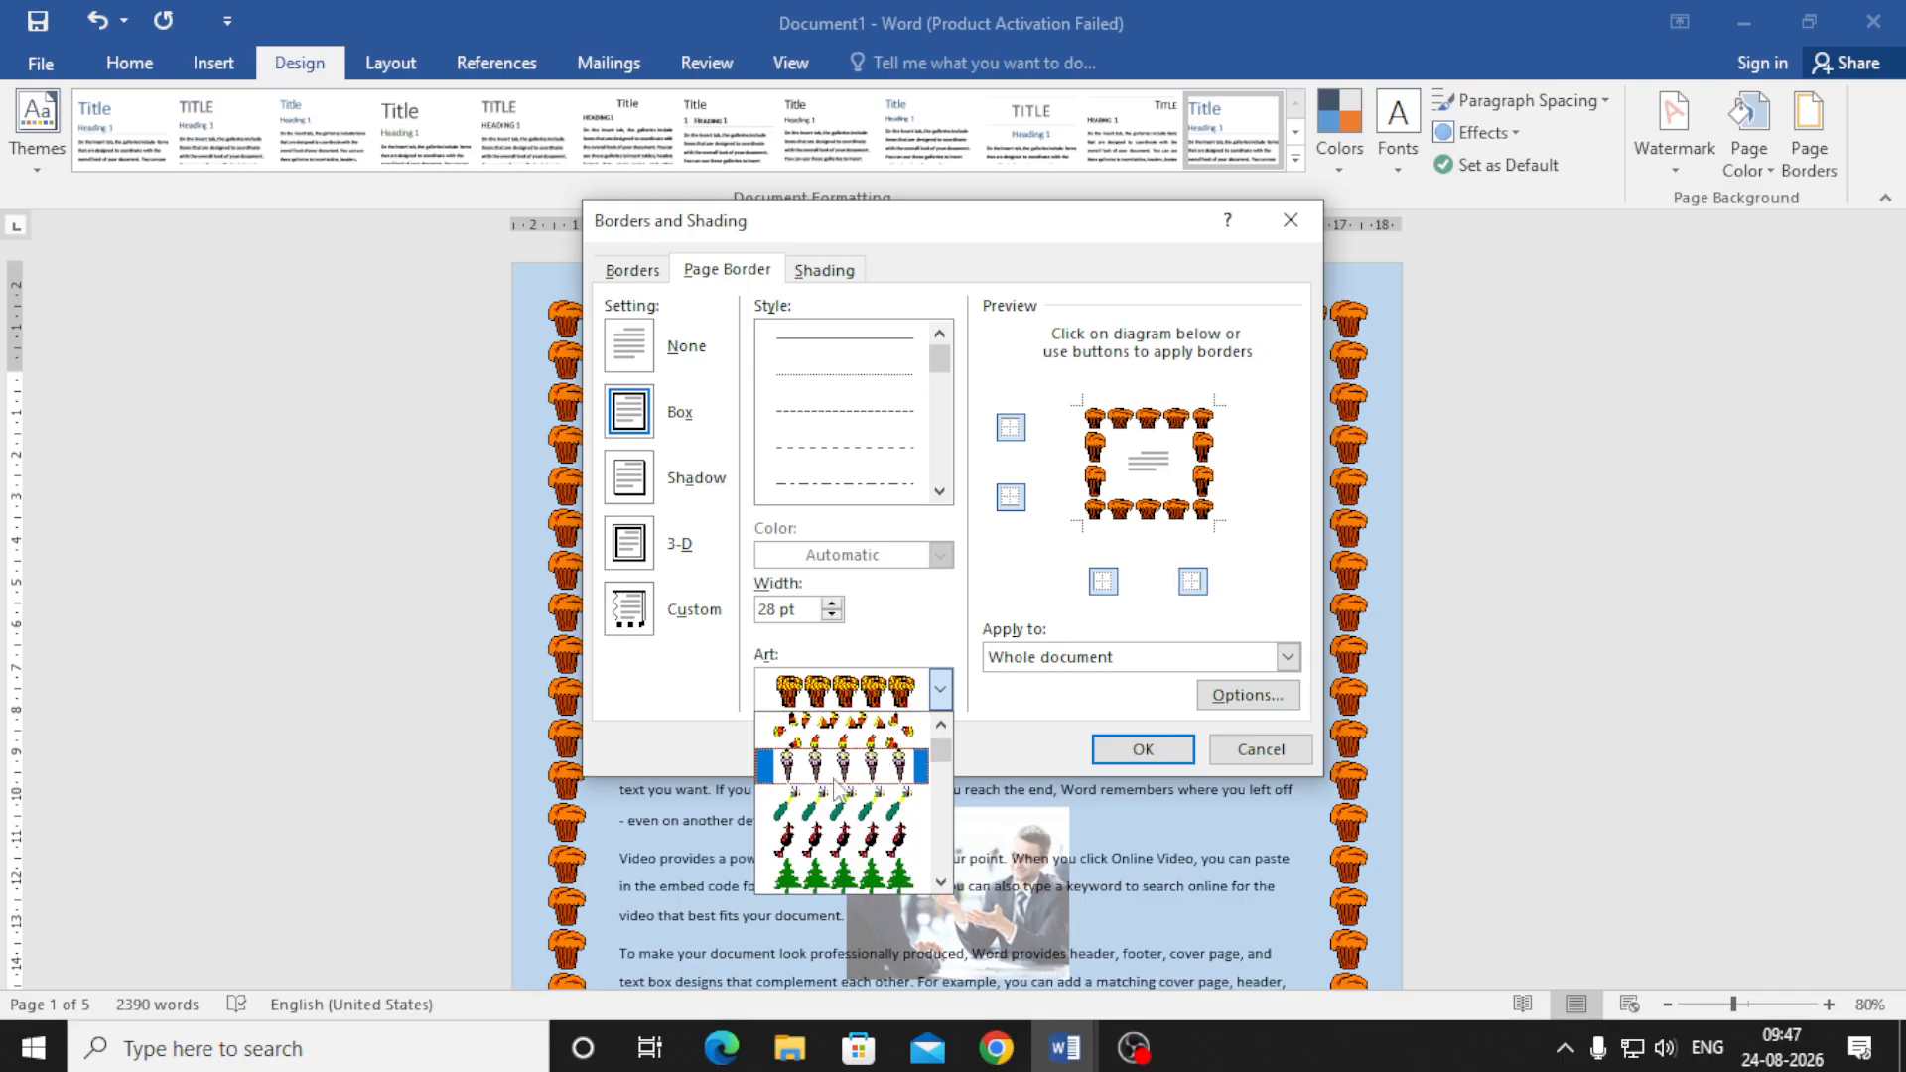
left_click(839, 802)
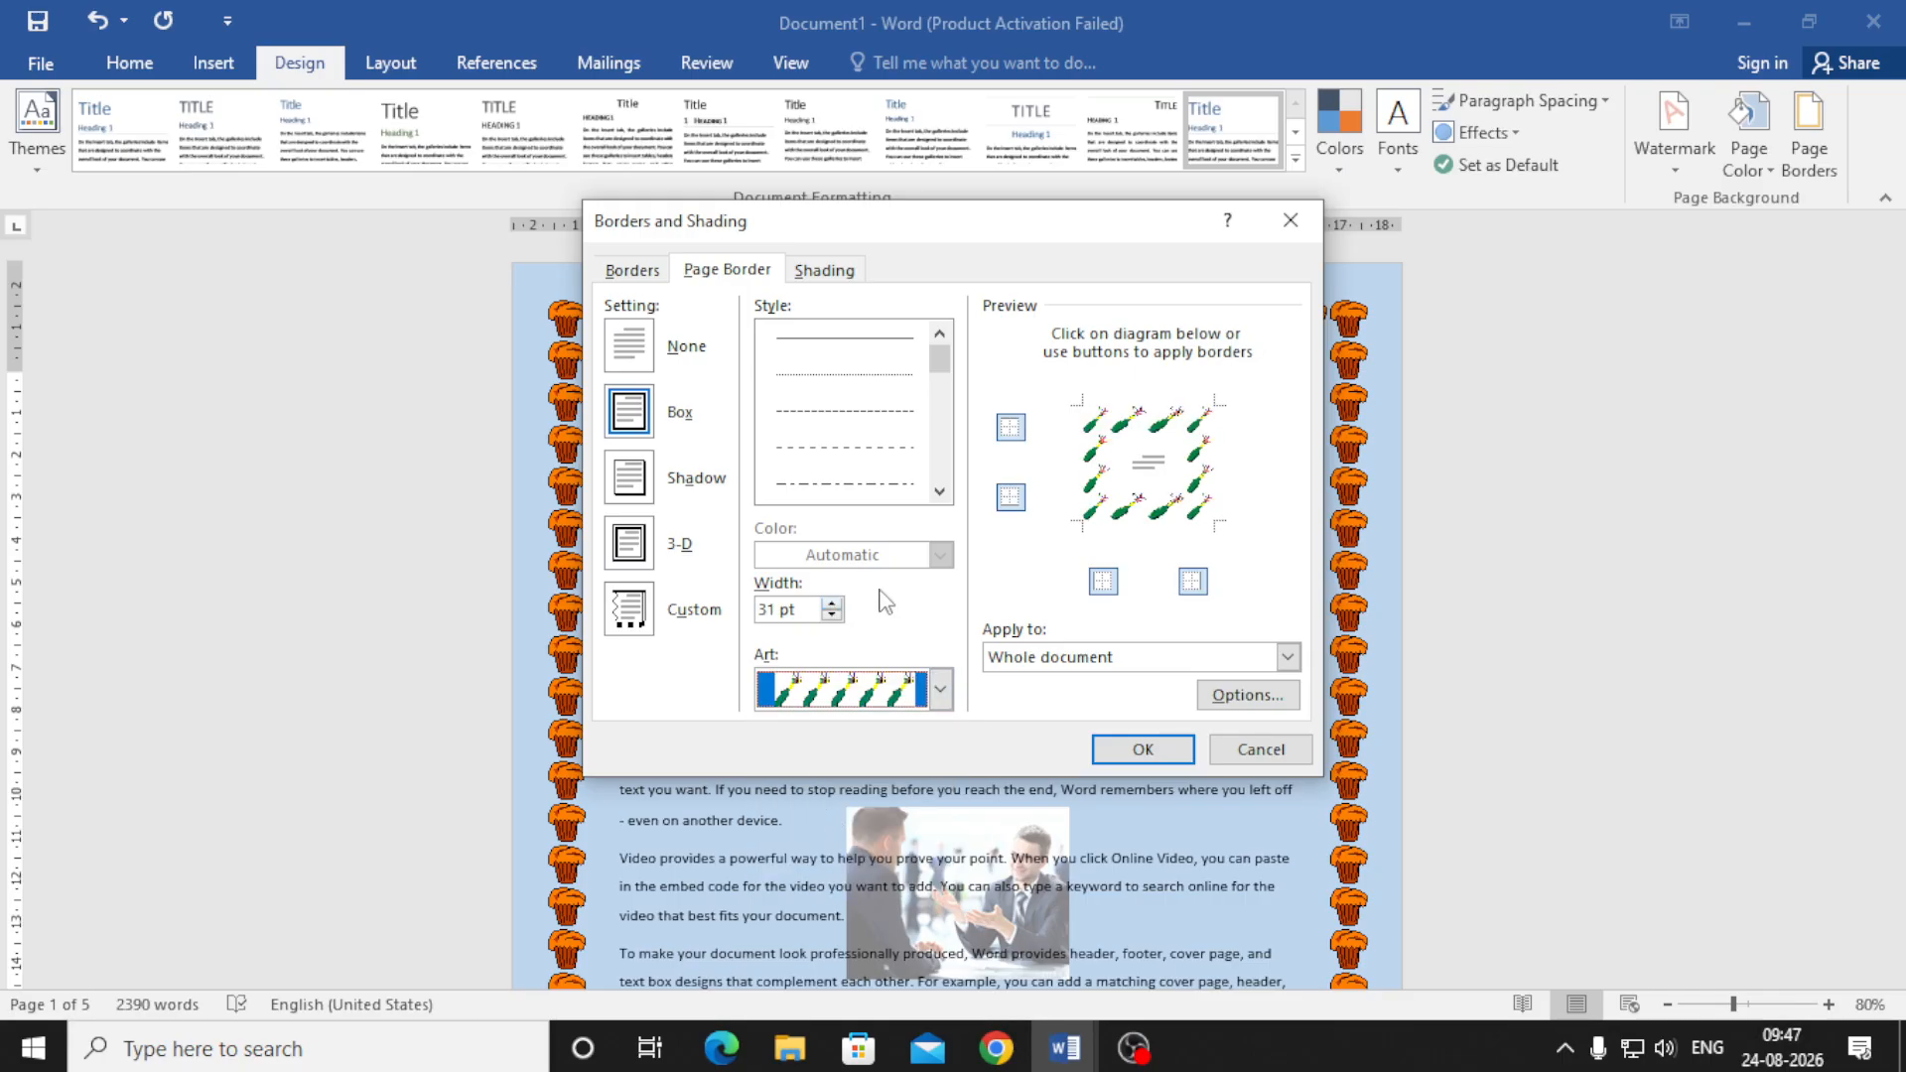
left_click(832, 610)
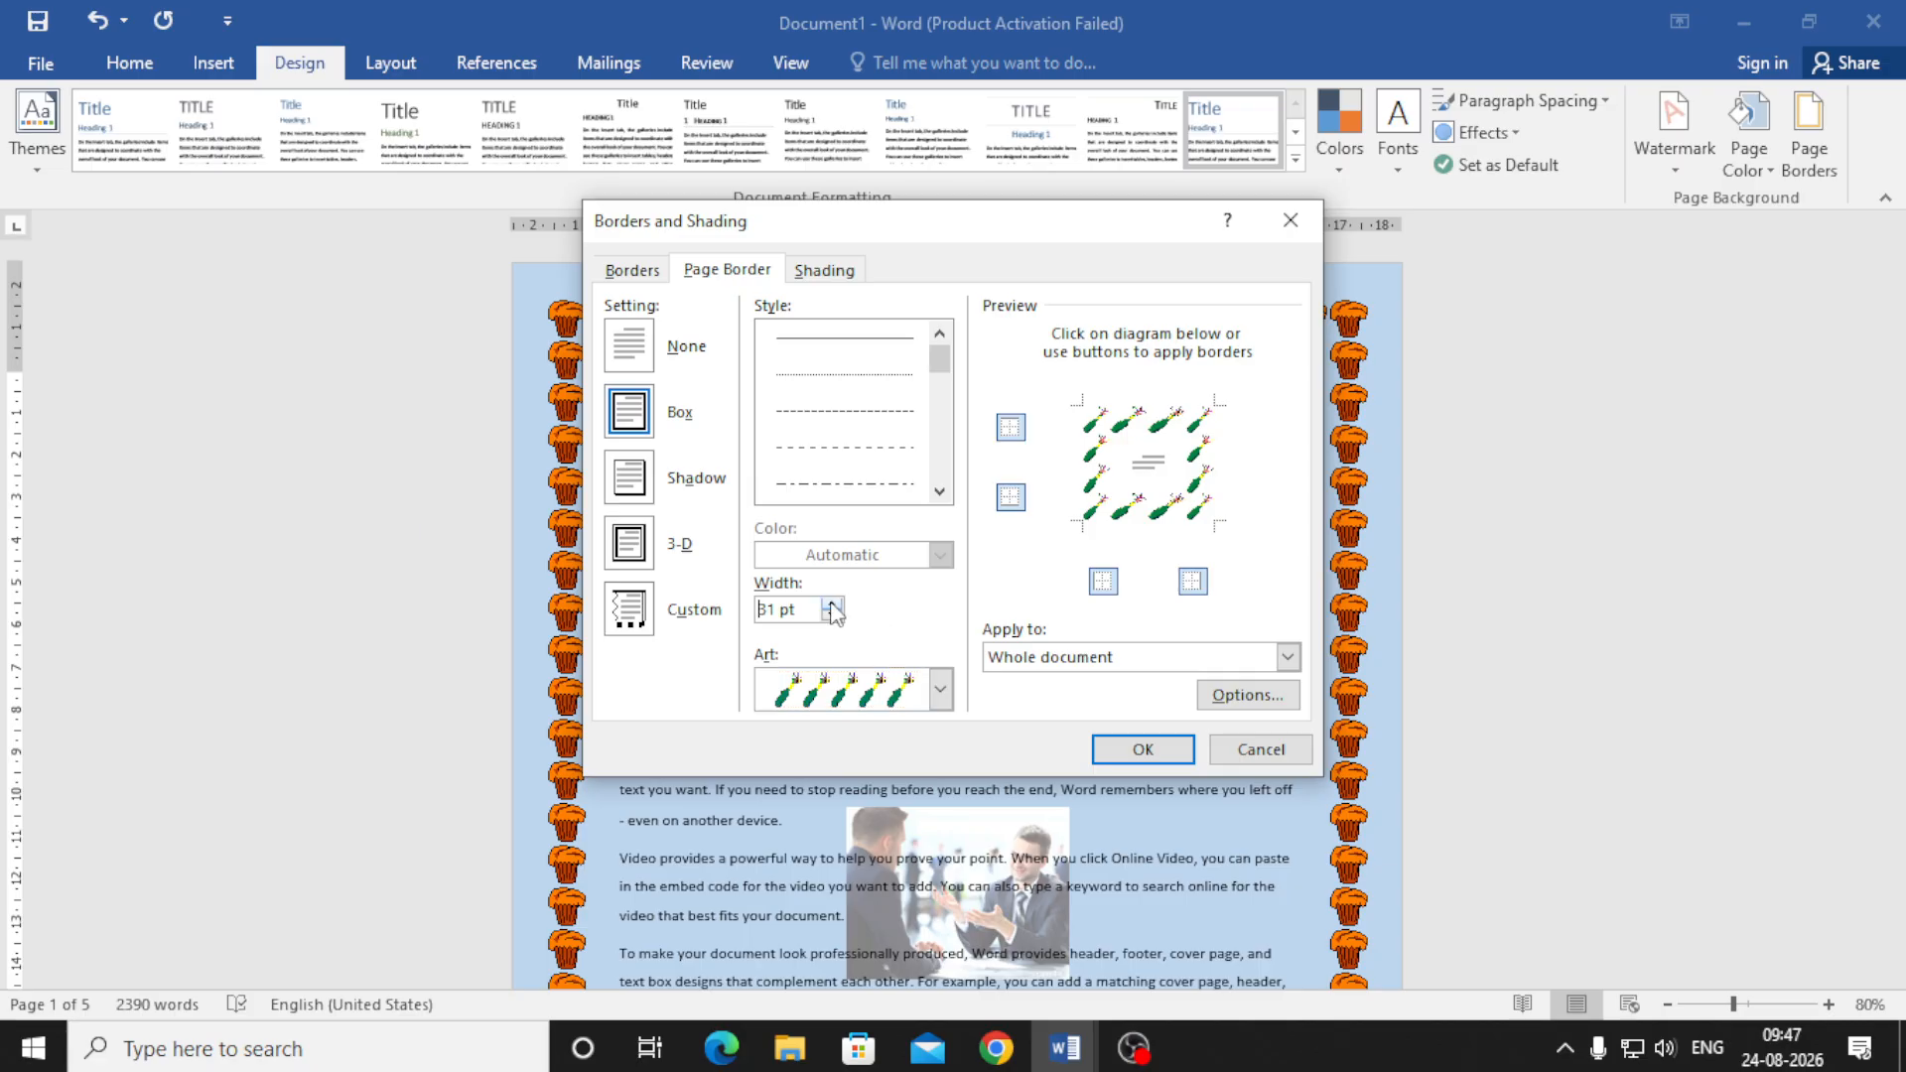
left_click(1119, 750)
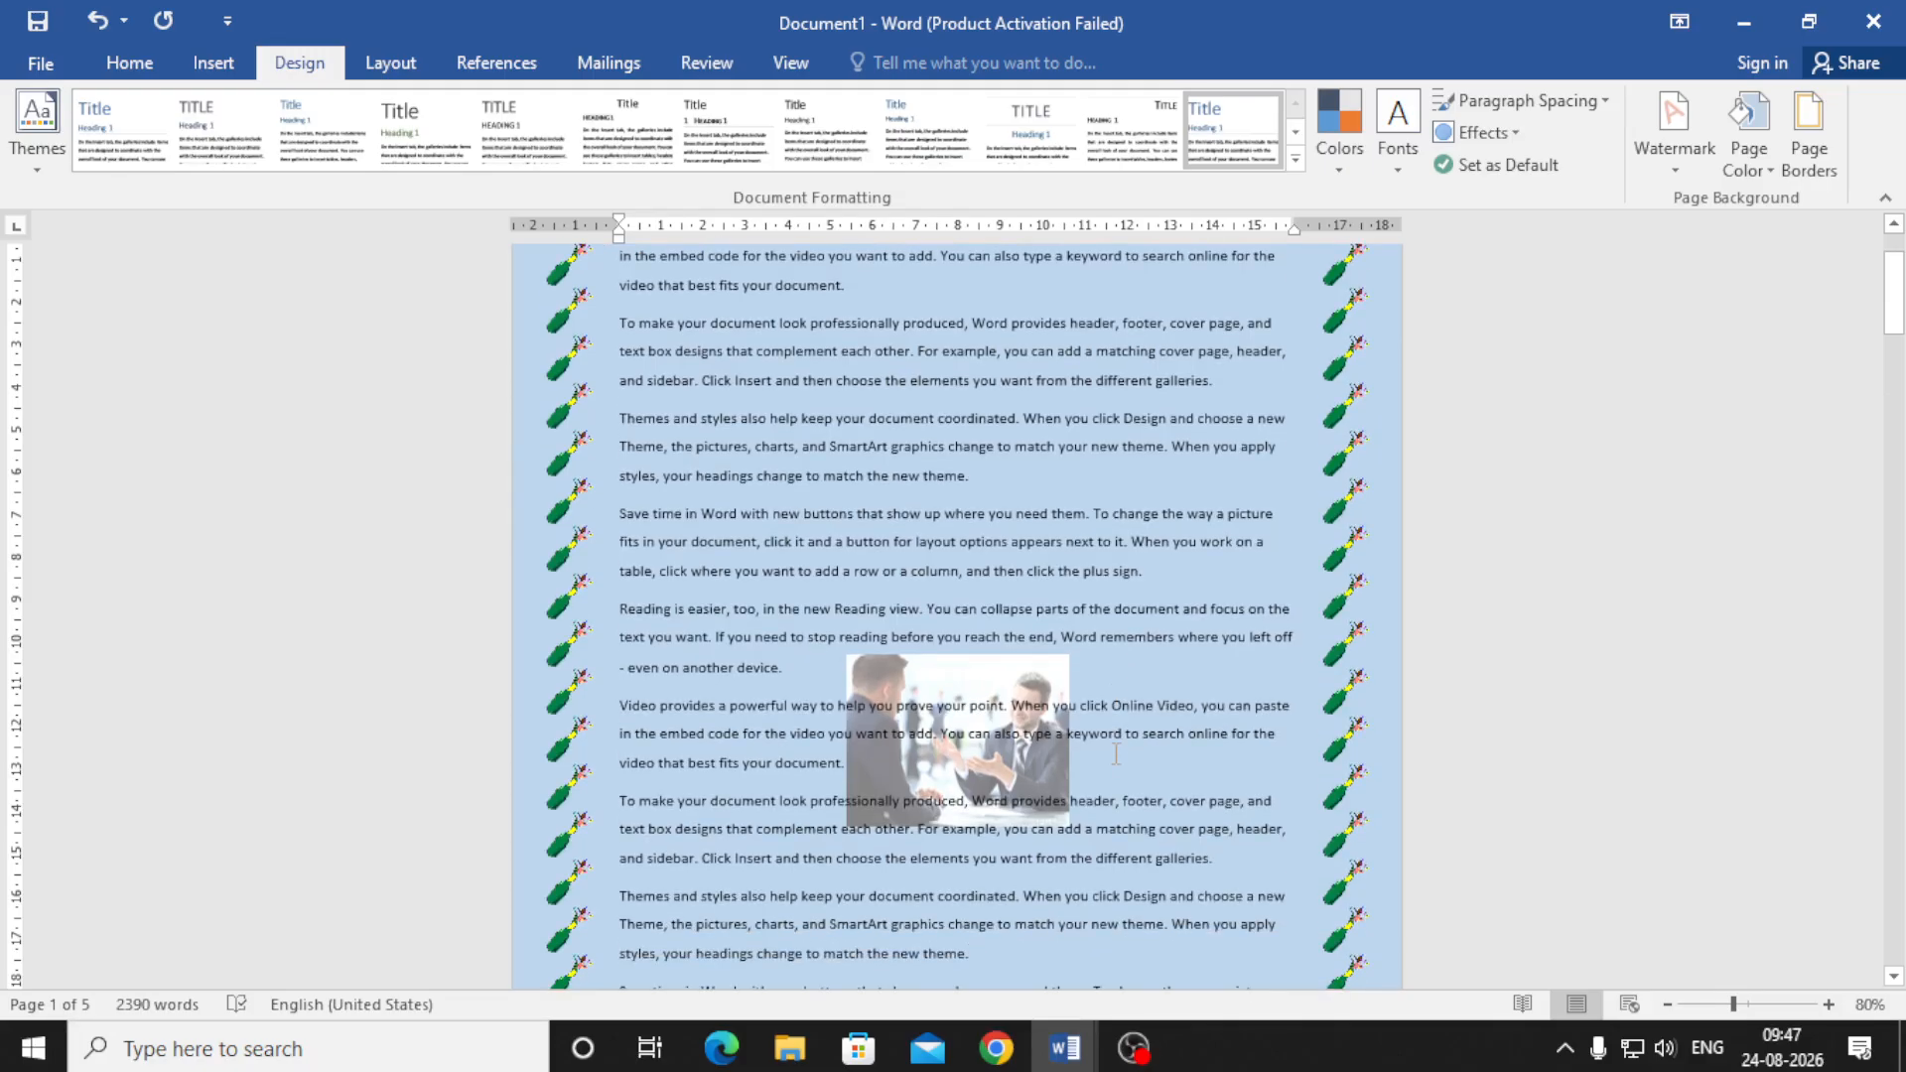
key("ctrl+z")
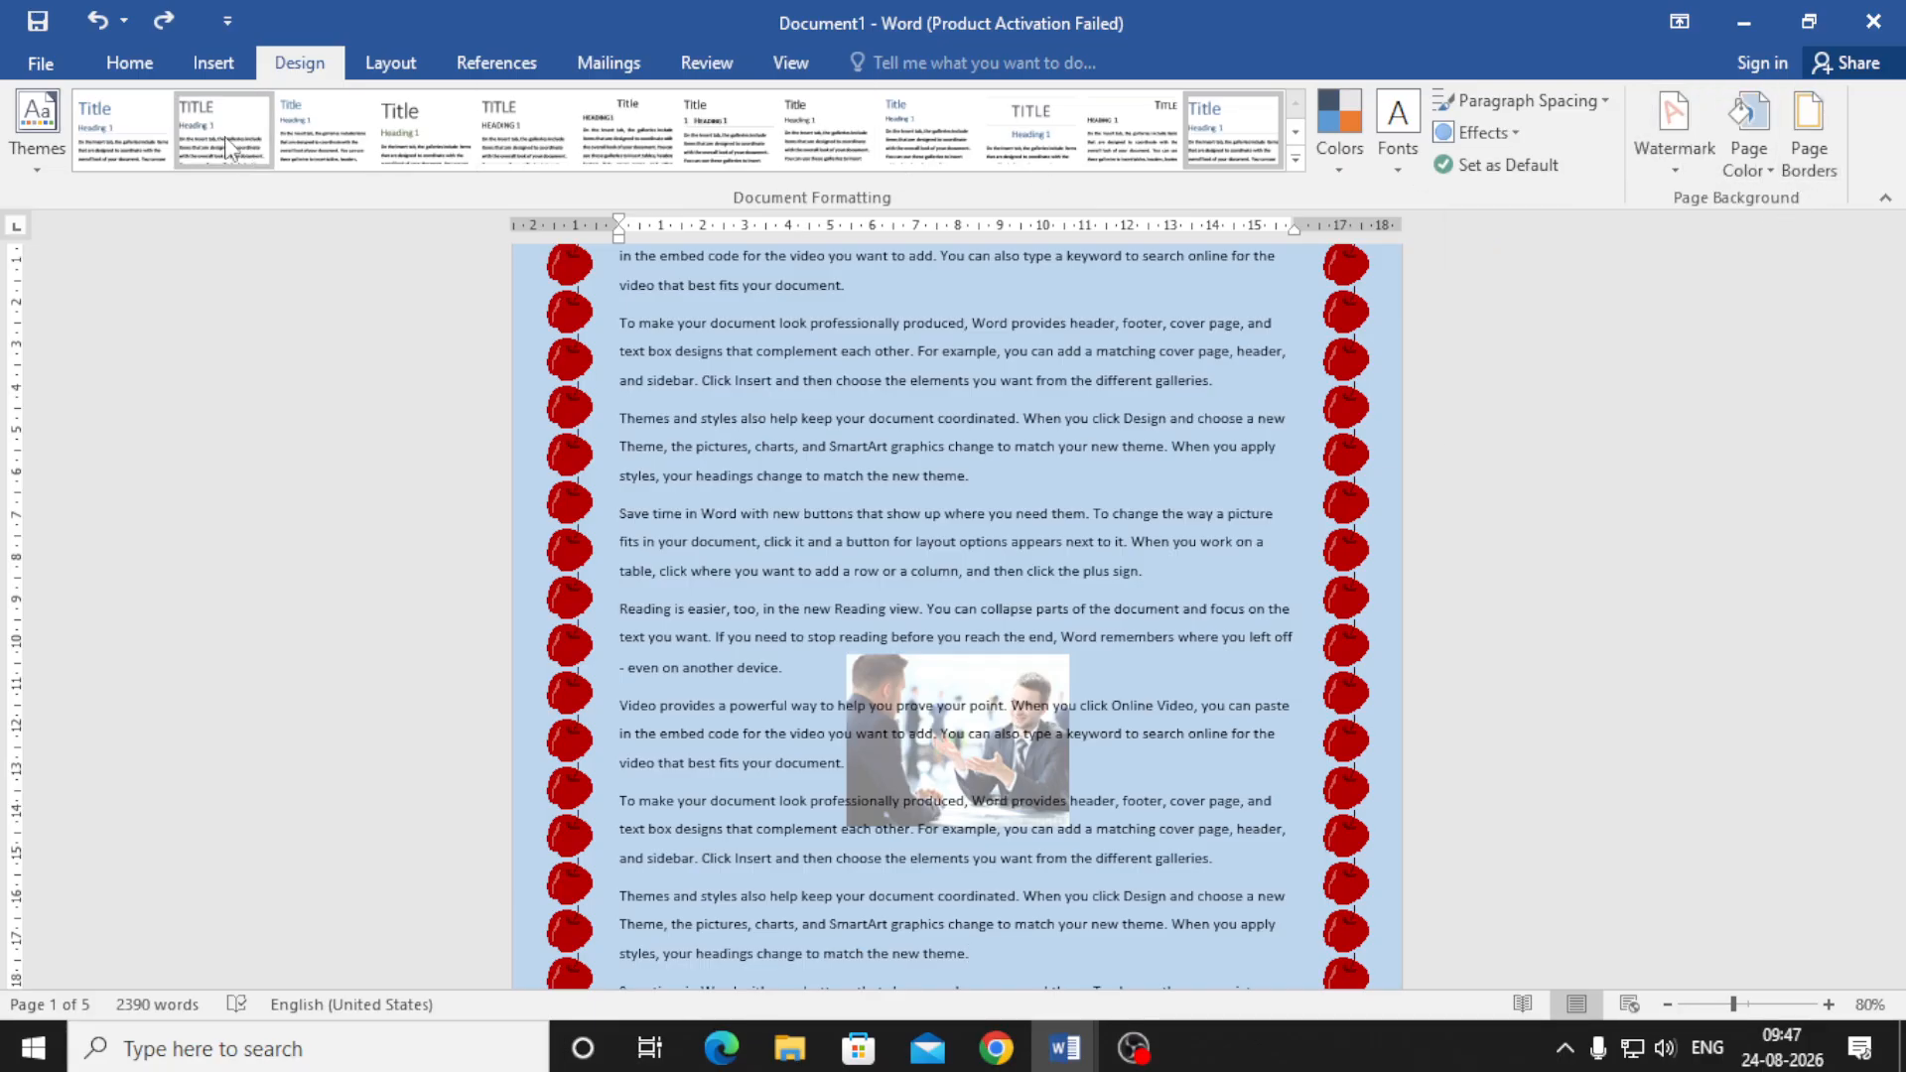
- Review the document from its first page to its last, select the text on the last page, and return to the beginning
left_click(387, 63)
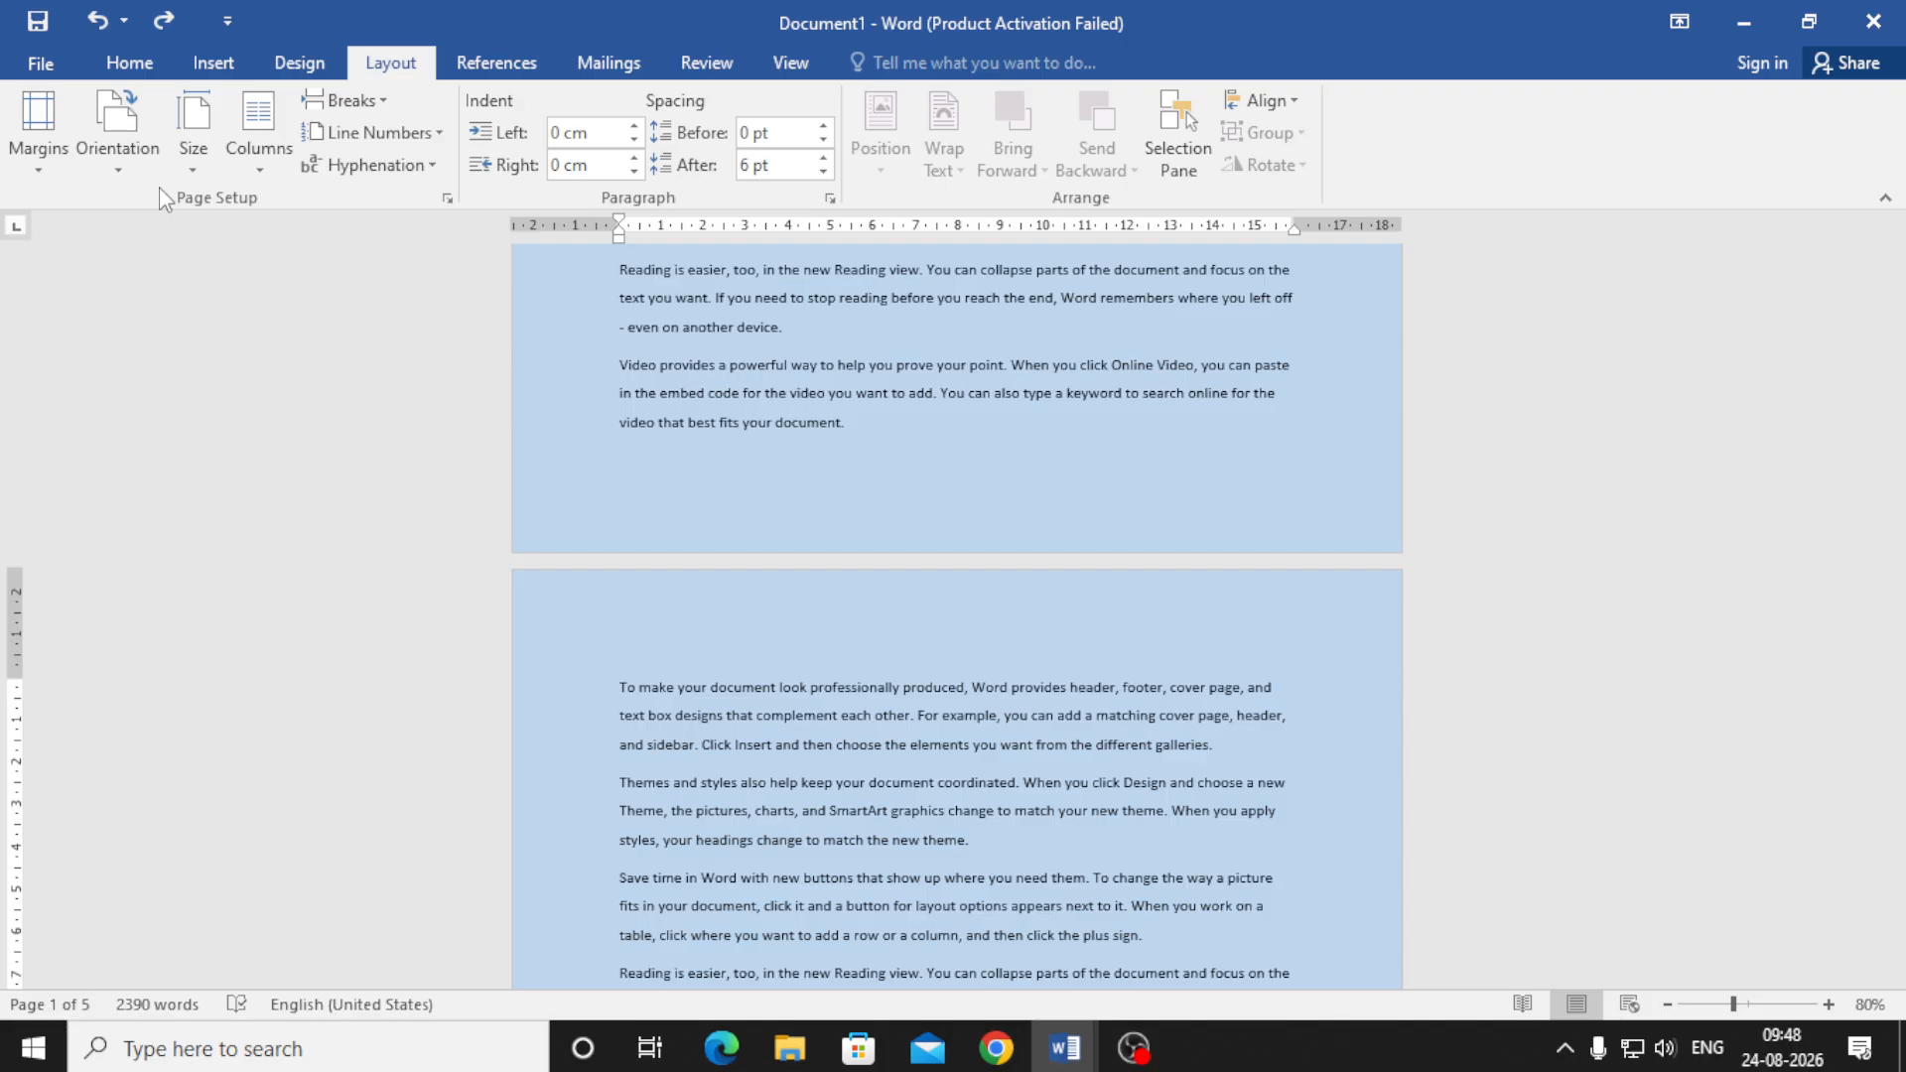
scroll(1626, 503, "up", 11)
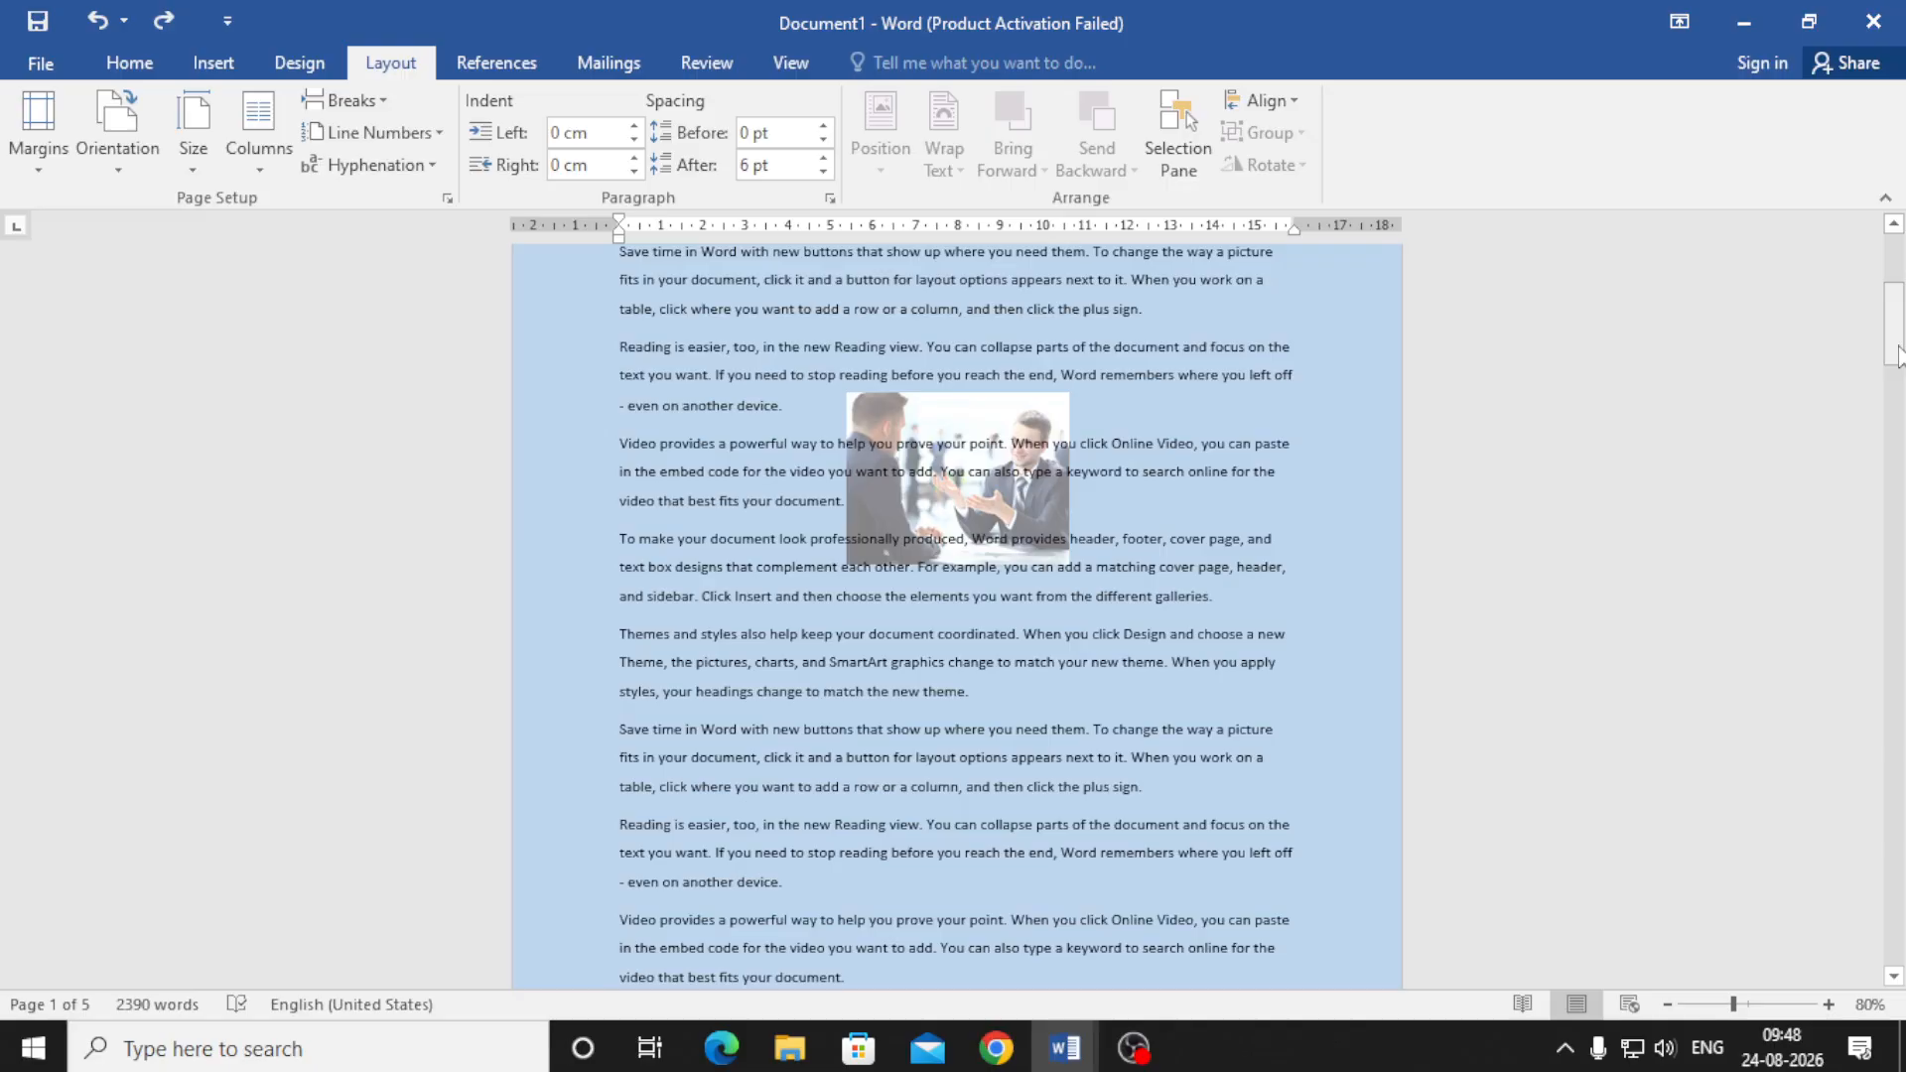
left_click_drag(1897, 355, 1896, 308)
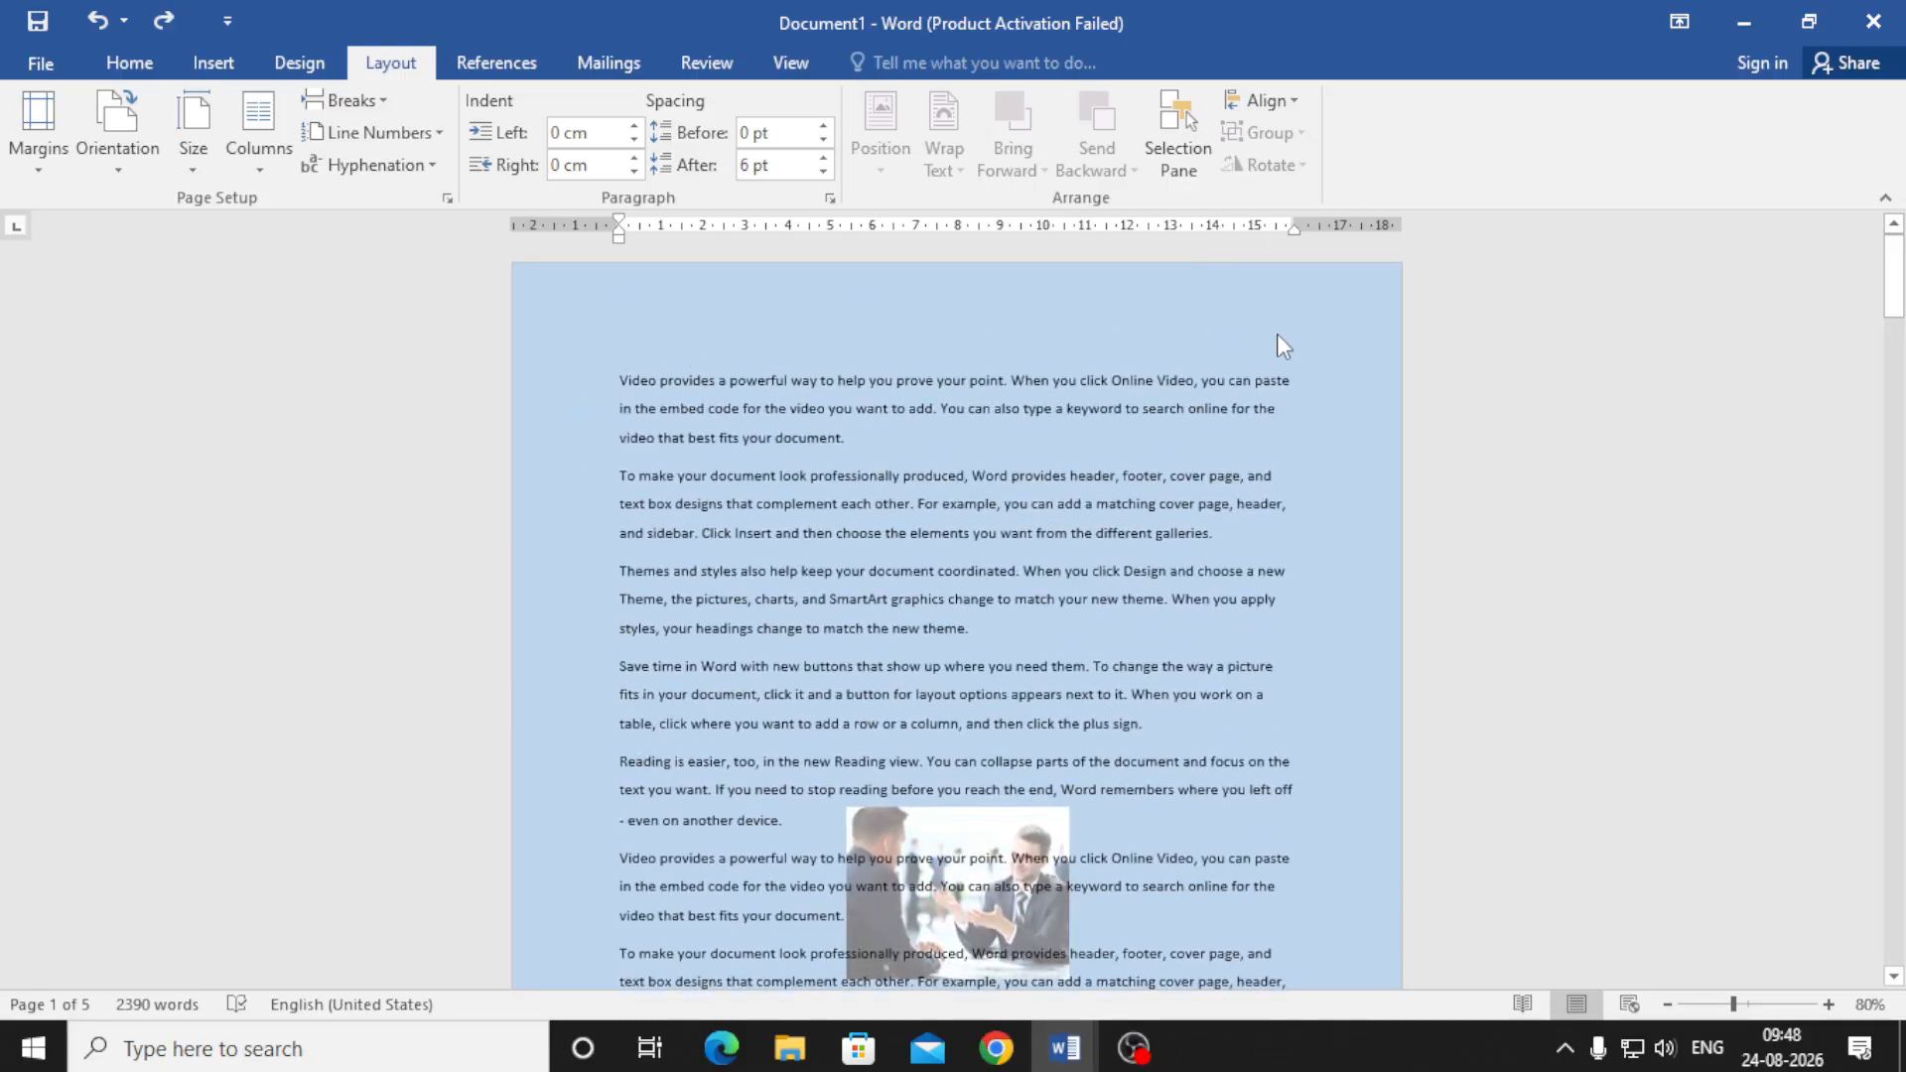
left_click_drag(1895, 278, 1904, 954)
scroll(1252, 753, "up", 10)
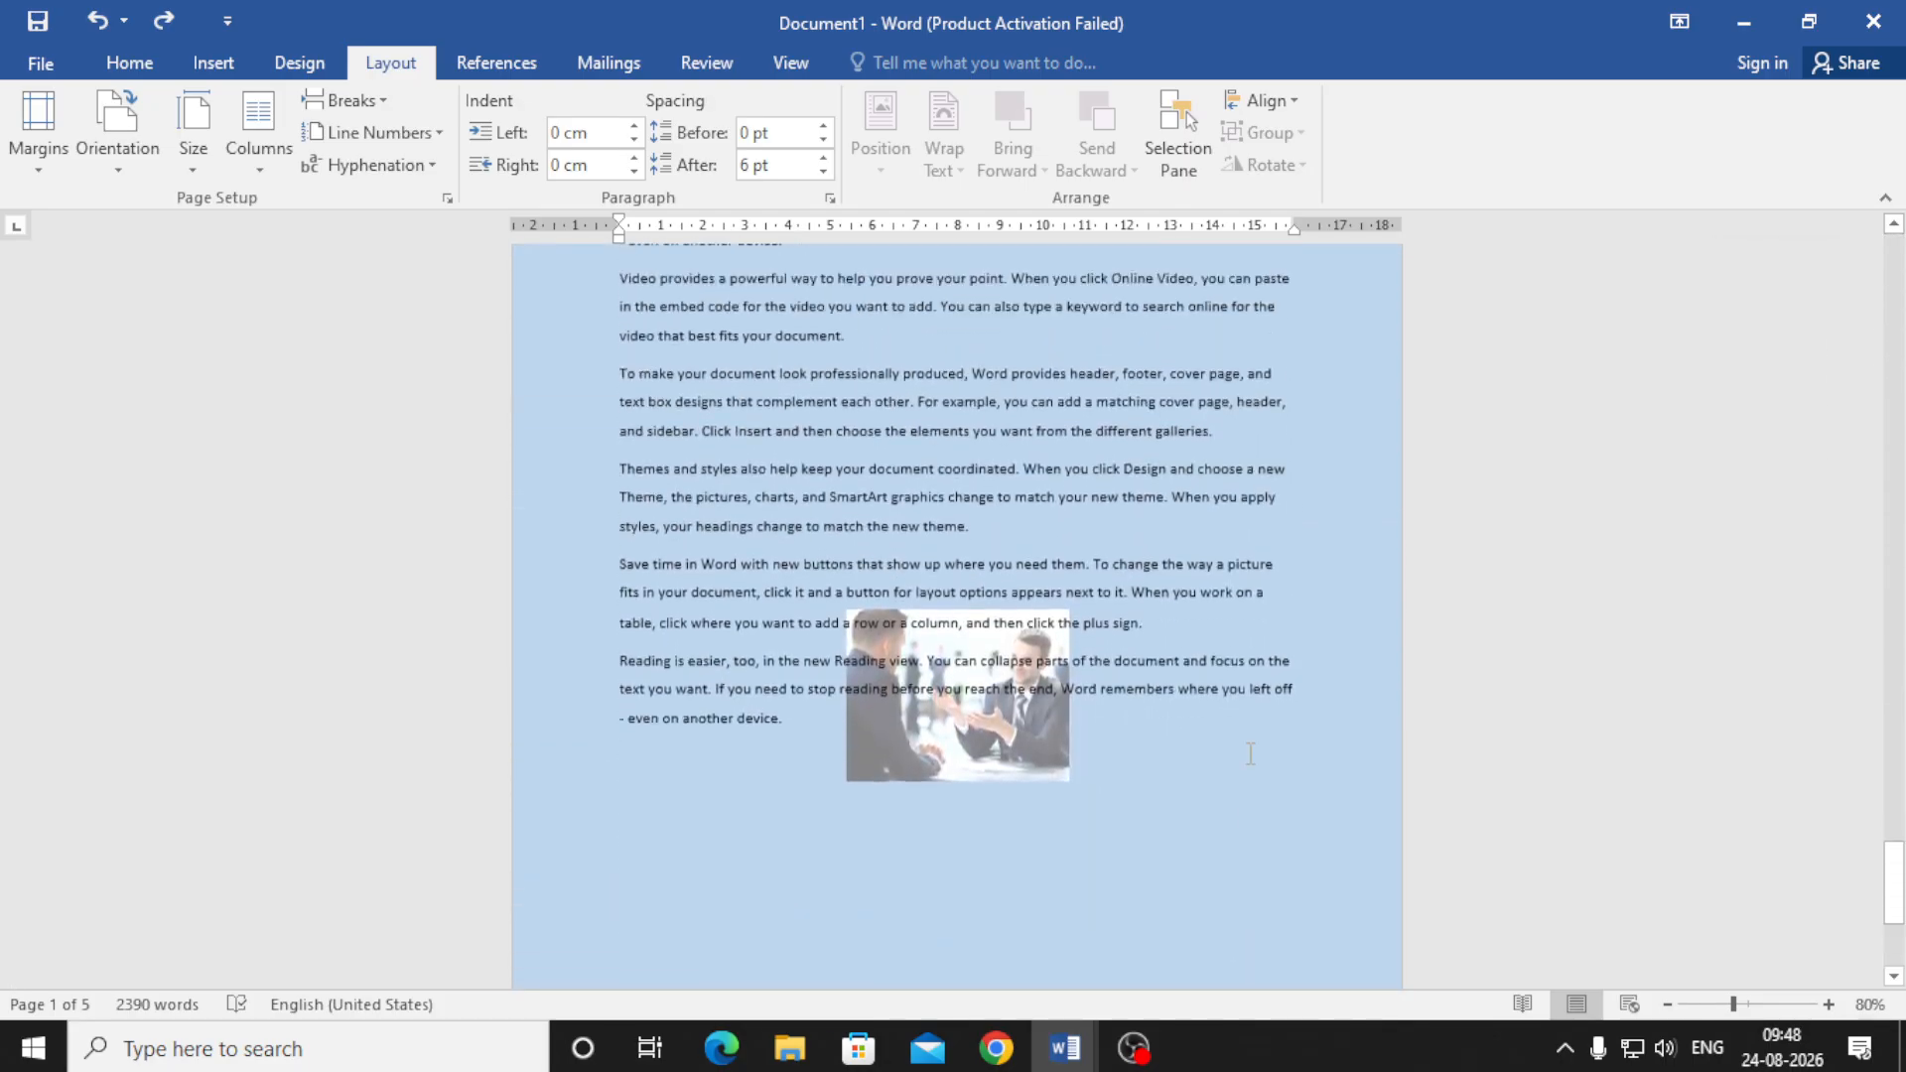
left_click_drag(617, 434, 791, 961)
scroll(962, 813, "down", 6)
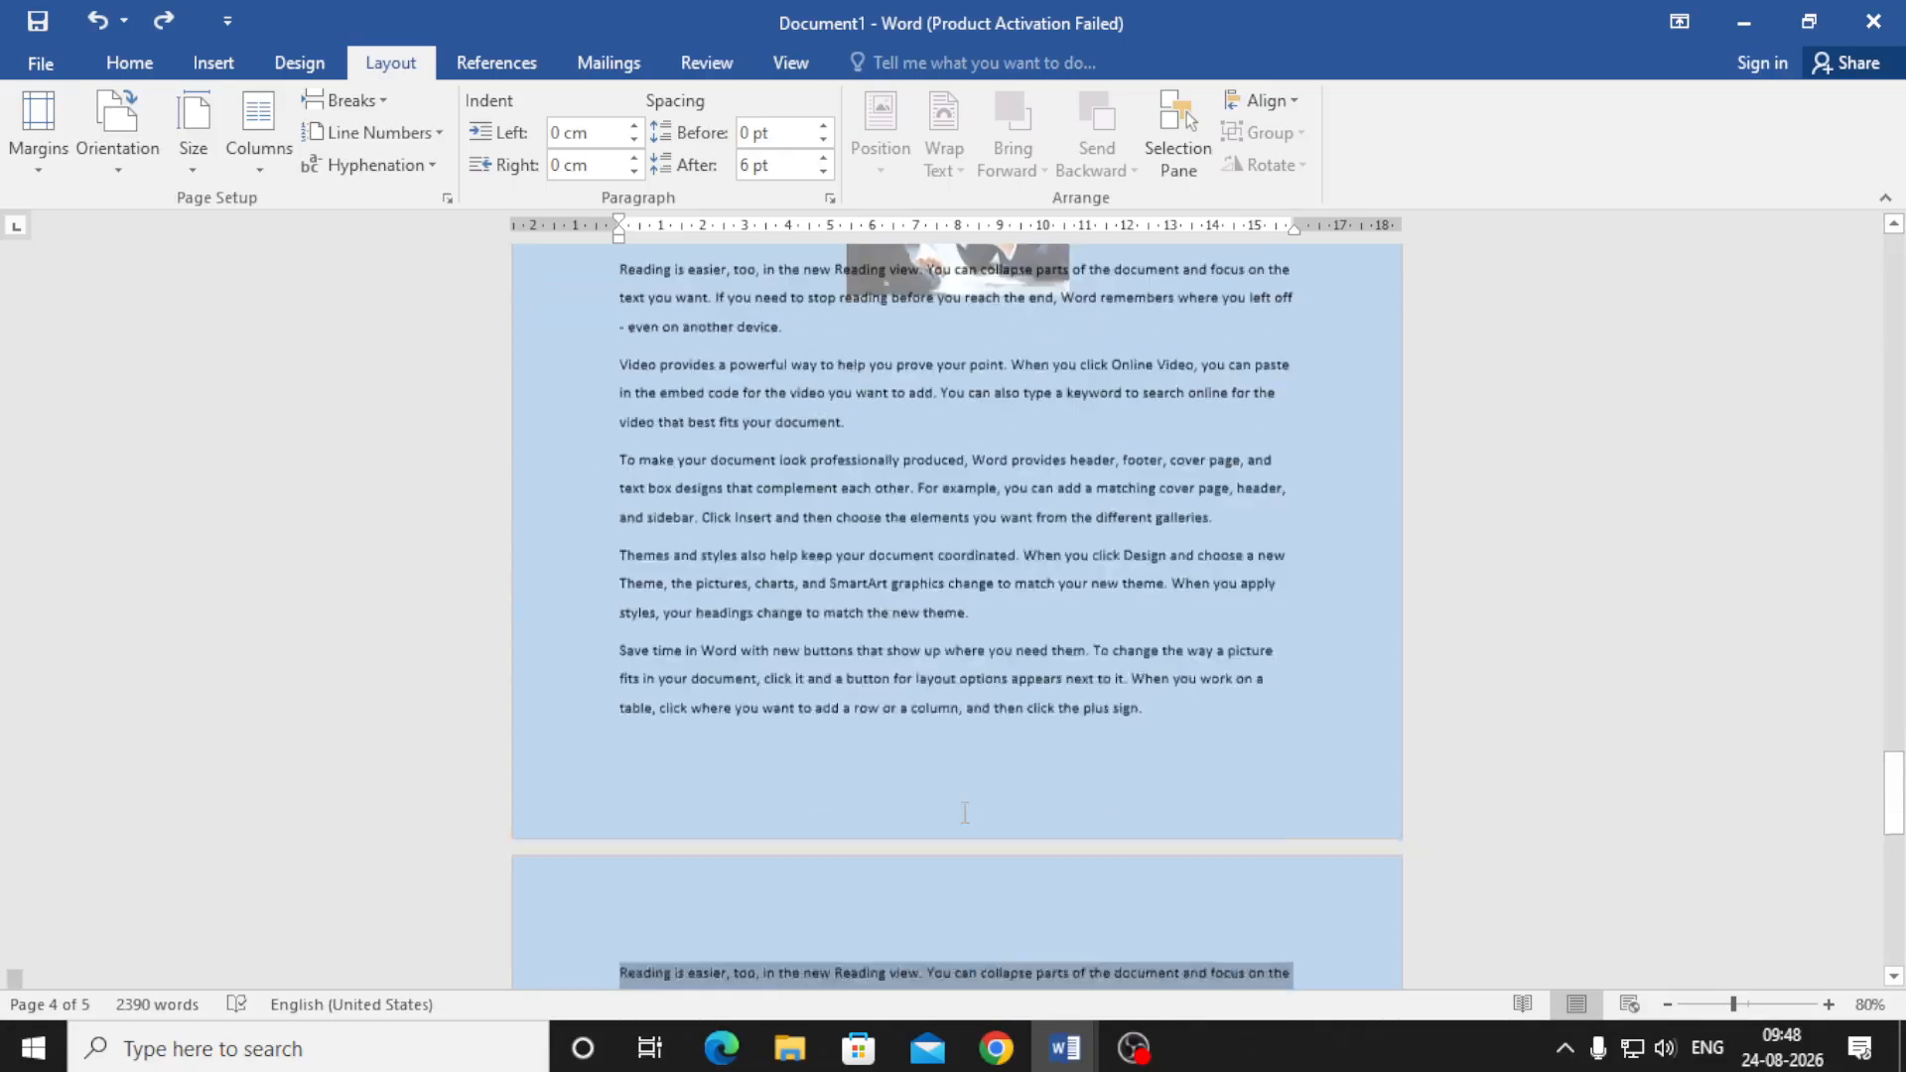
scroll(915, 782, "down", 1)
scroll(911, 729, "up", 4)
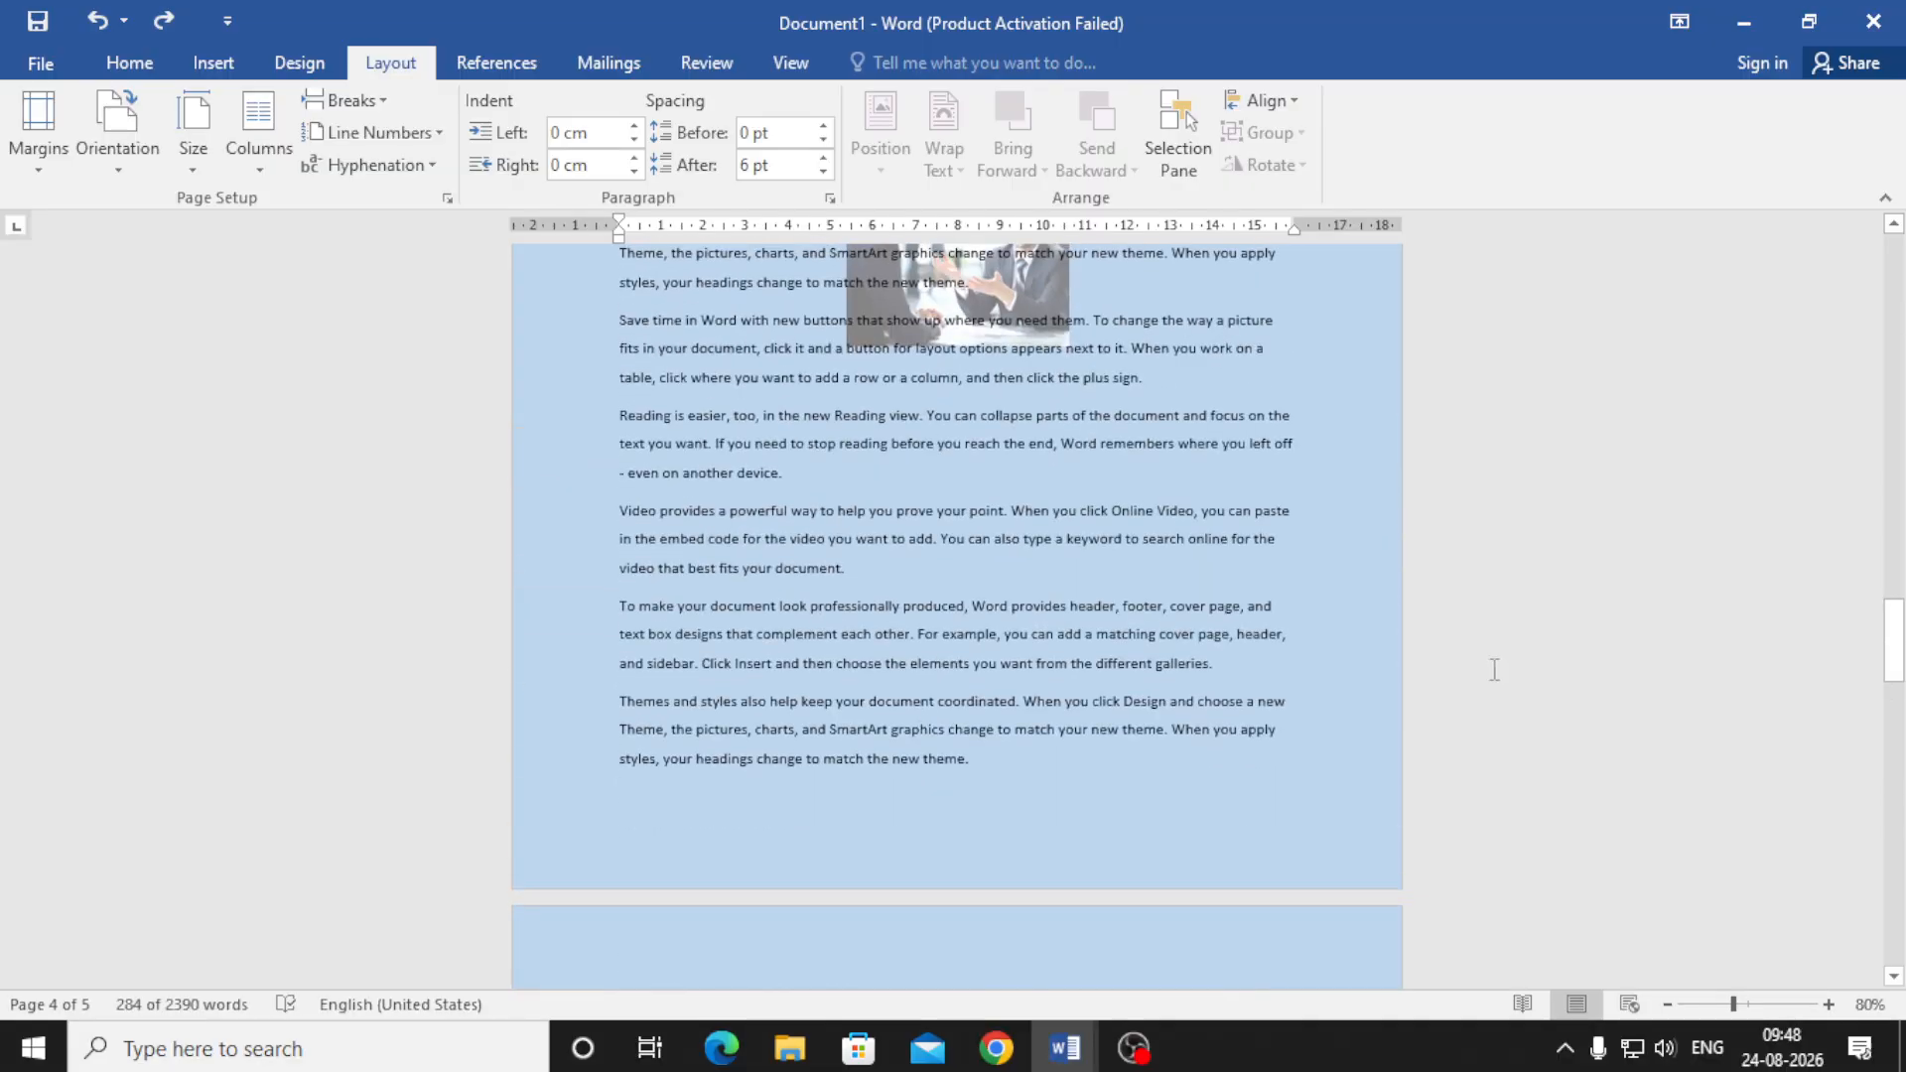
left_click_drag(1890, 652, 1878, 238)
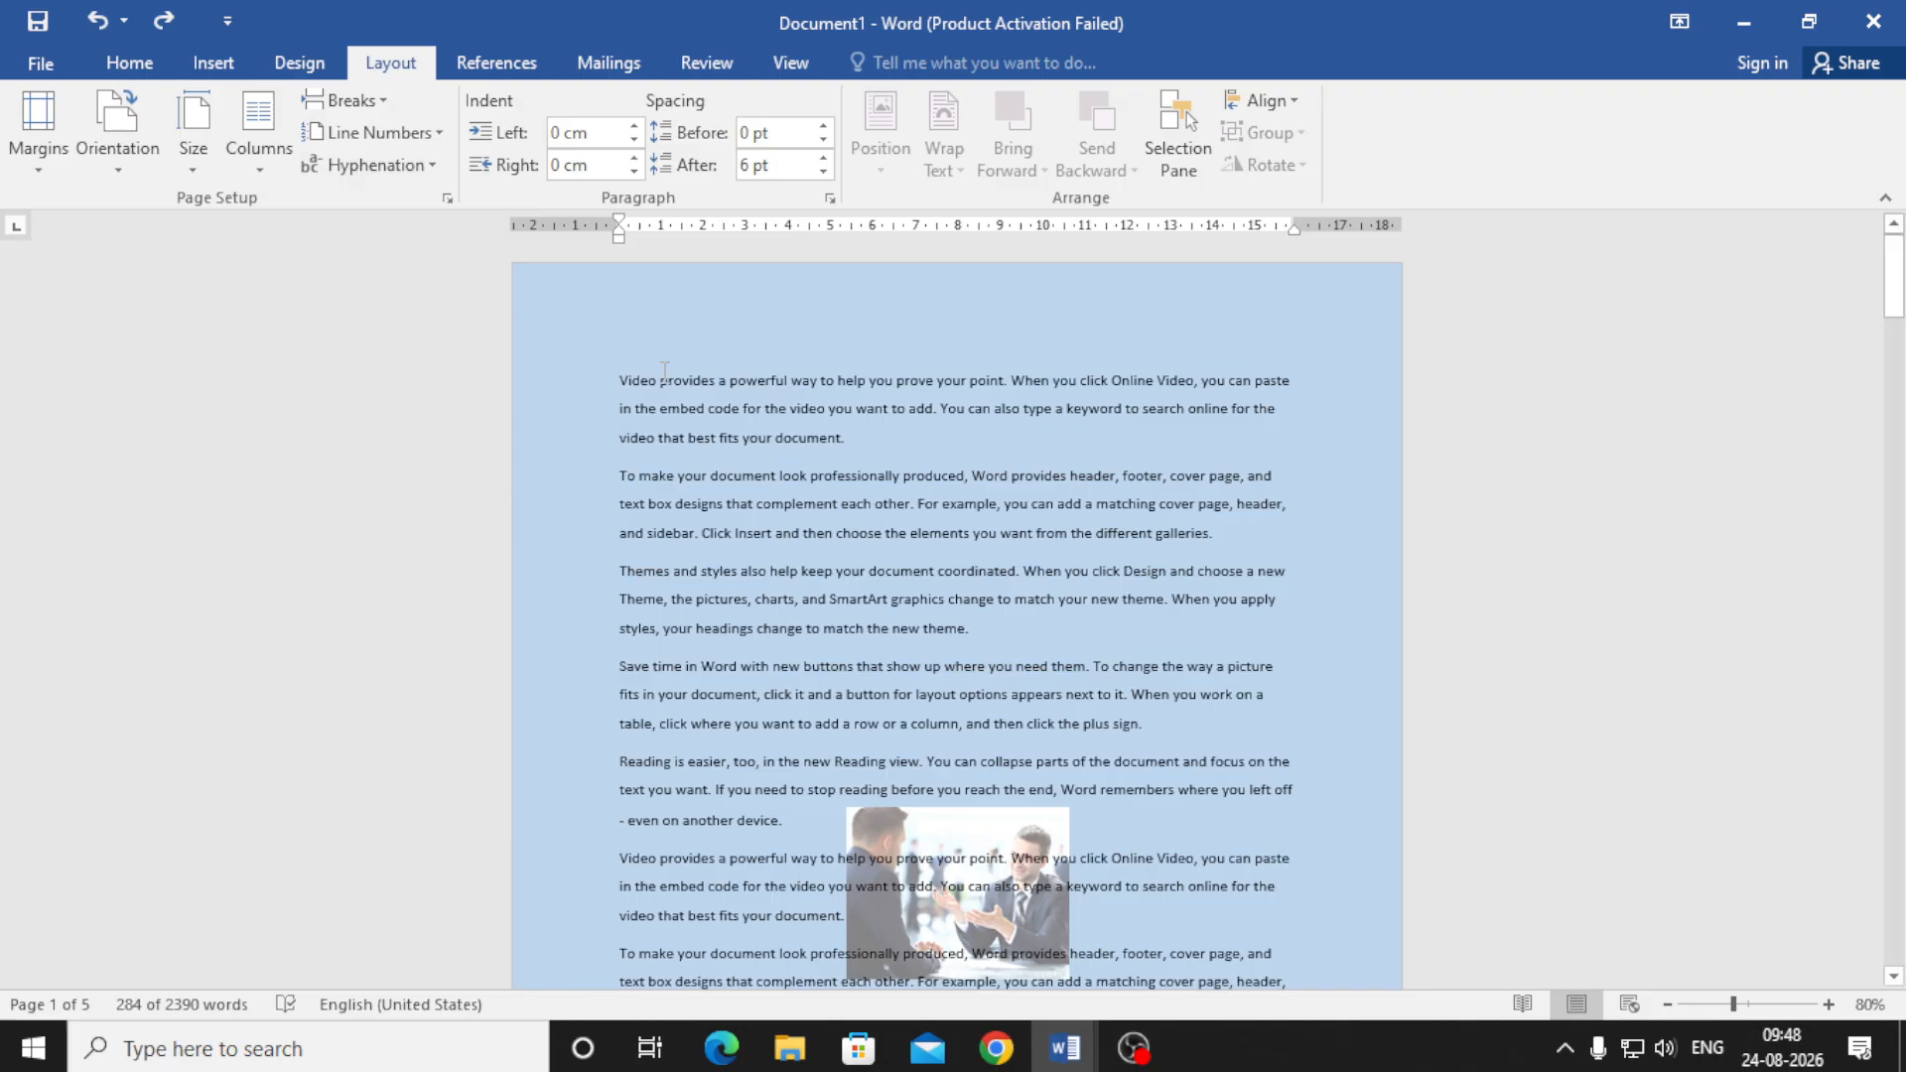
- Apply the Narrow margins preset, compare it with the previous margins by undoing and redoing, and check the pages
left_click(52, 165)
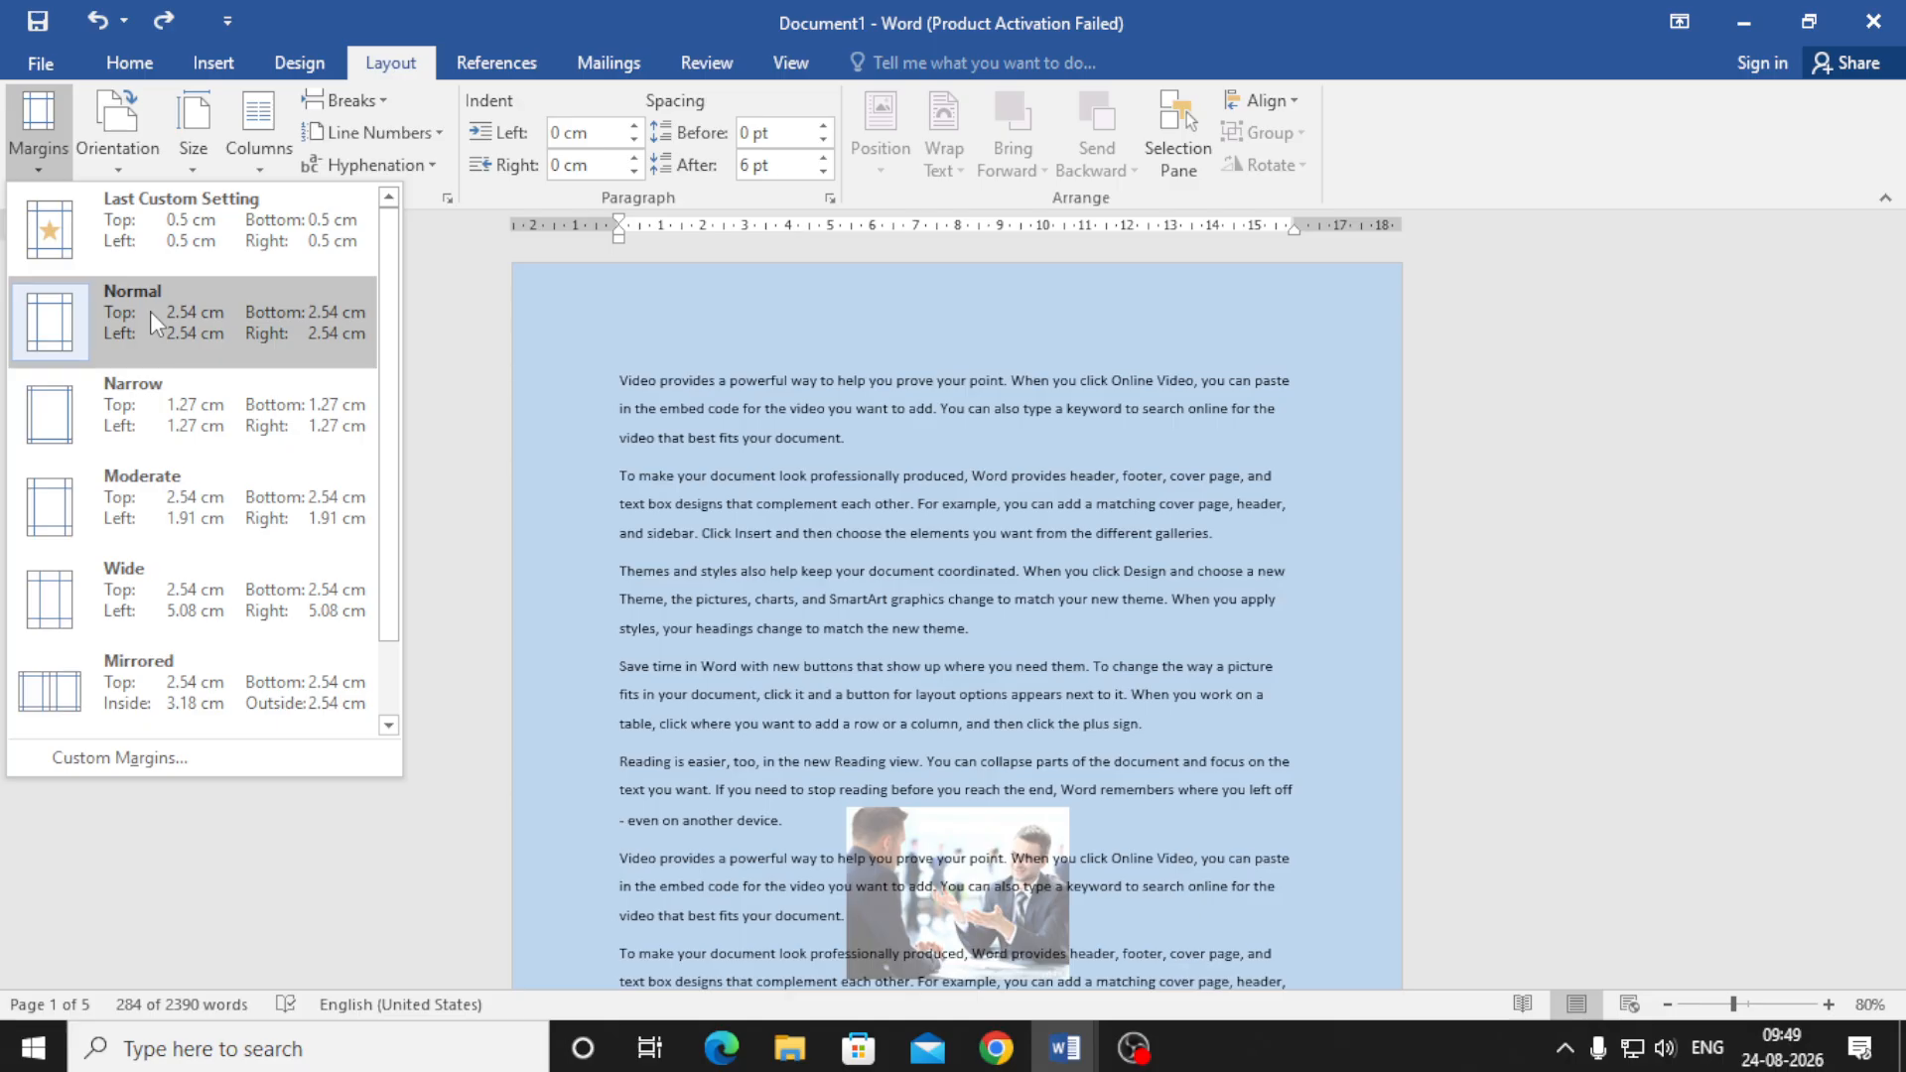
left_click(194, 391)
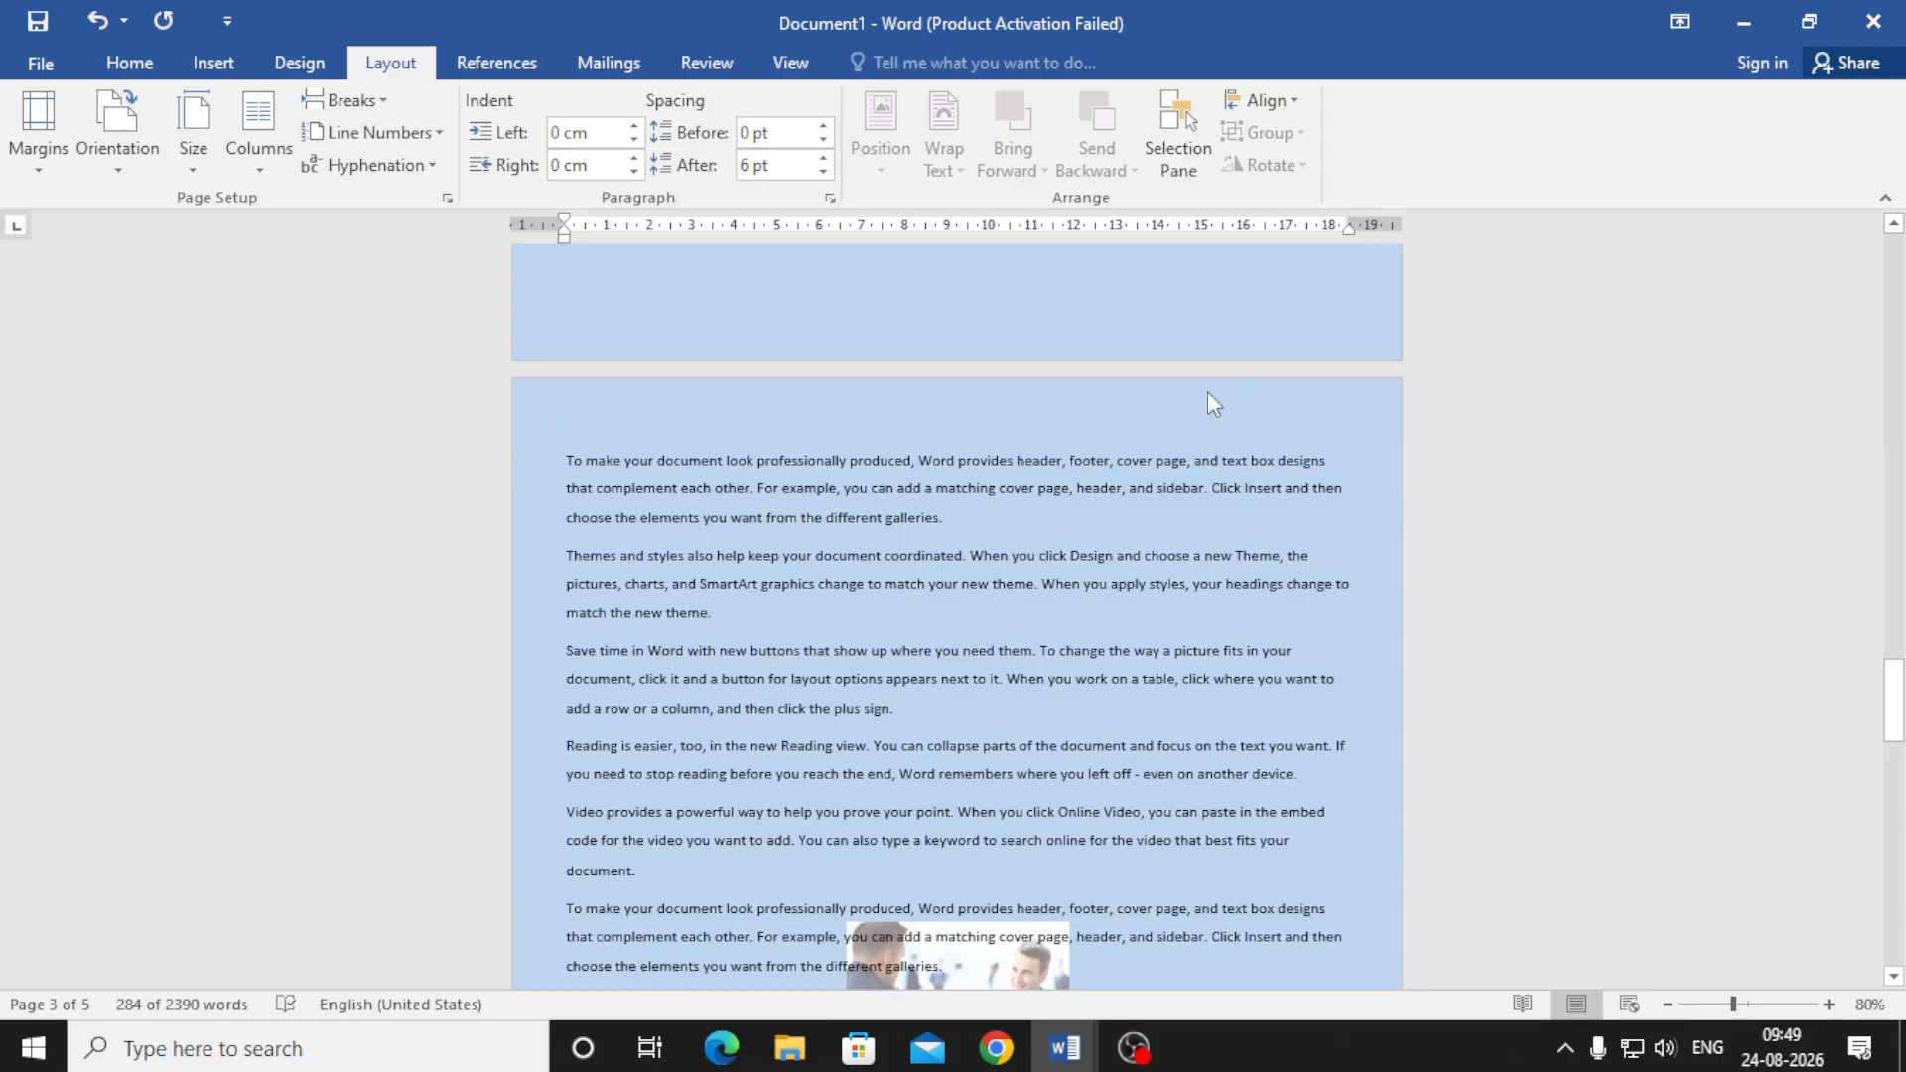
key("ctrl+z")
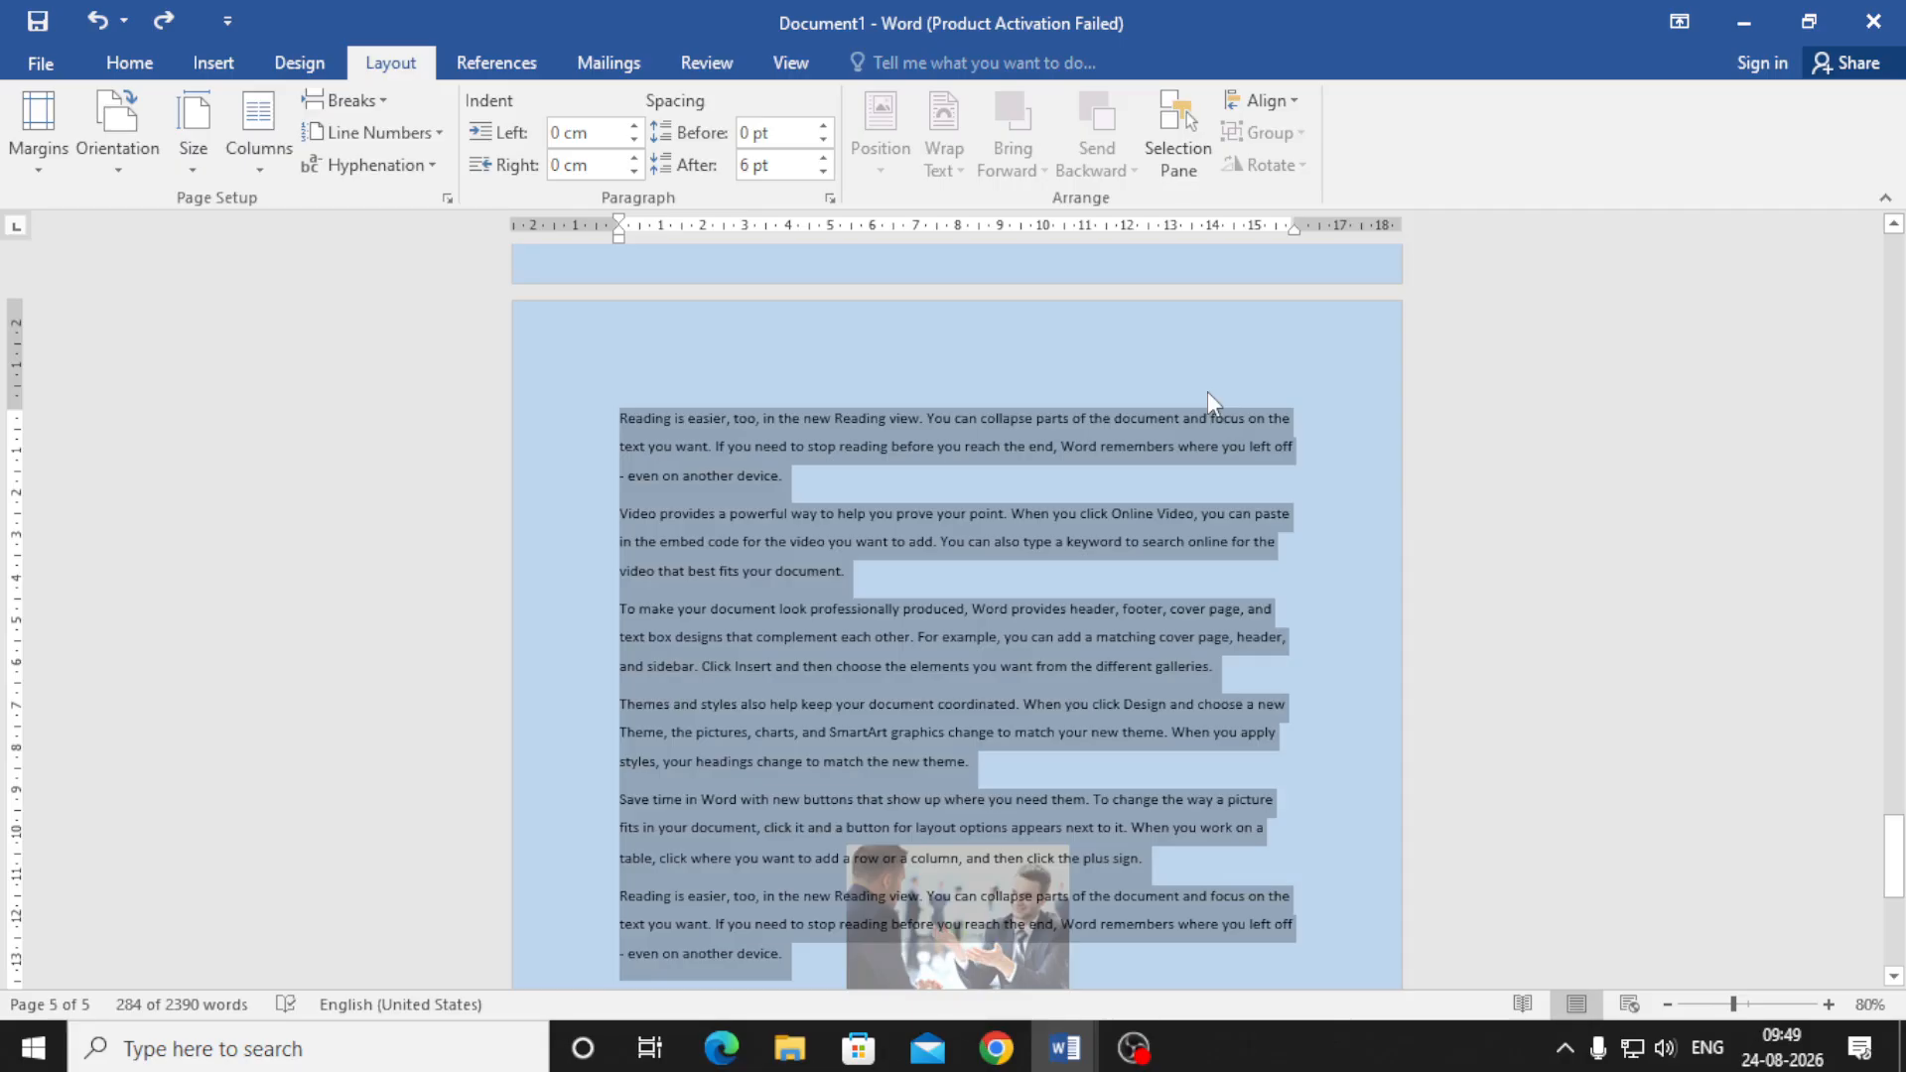
key("ctrl+y")
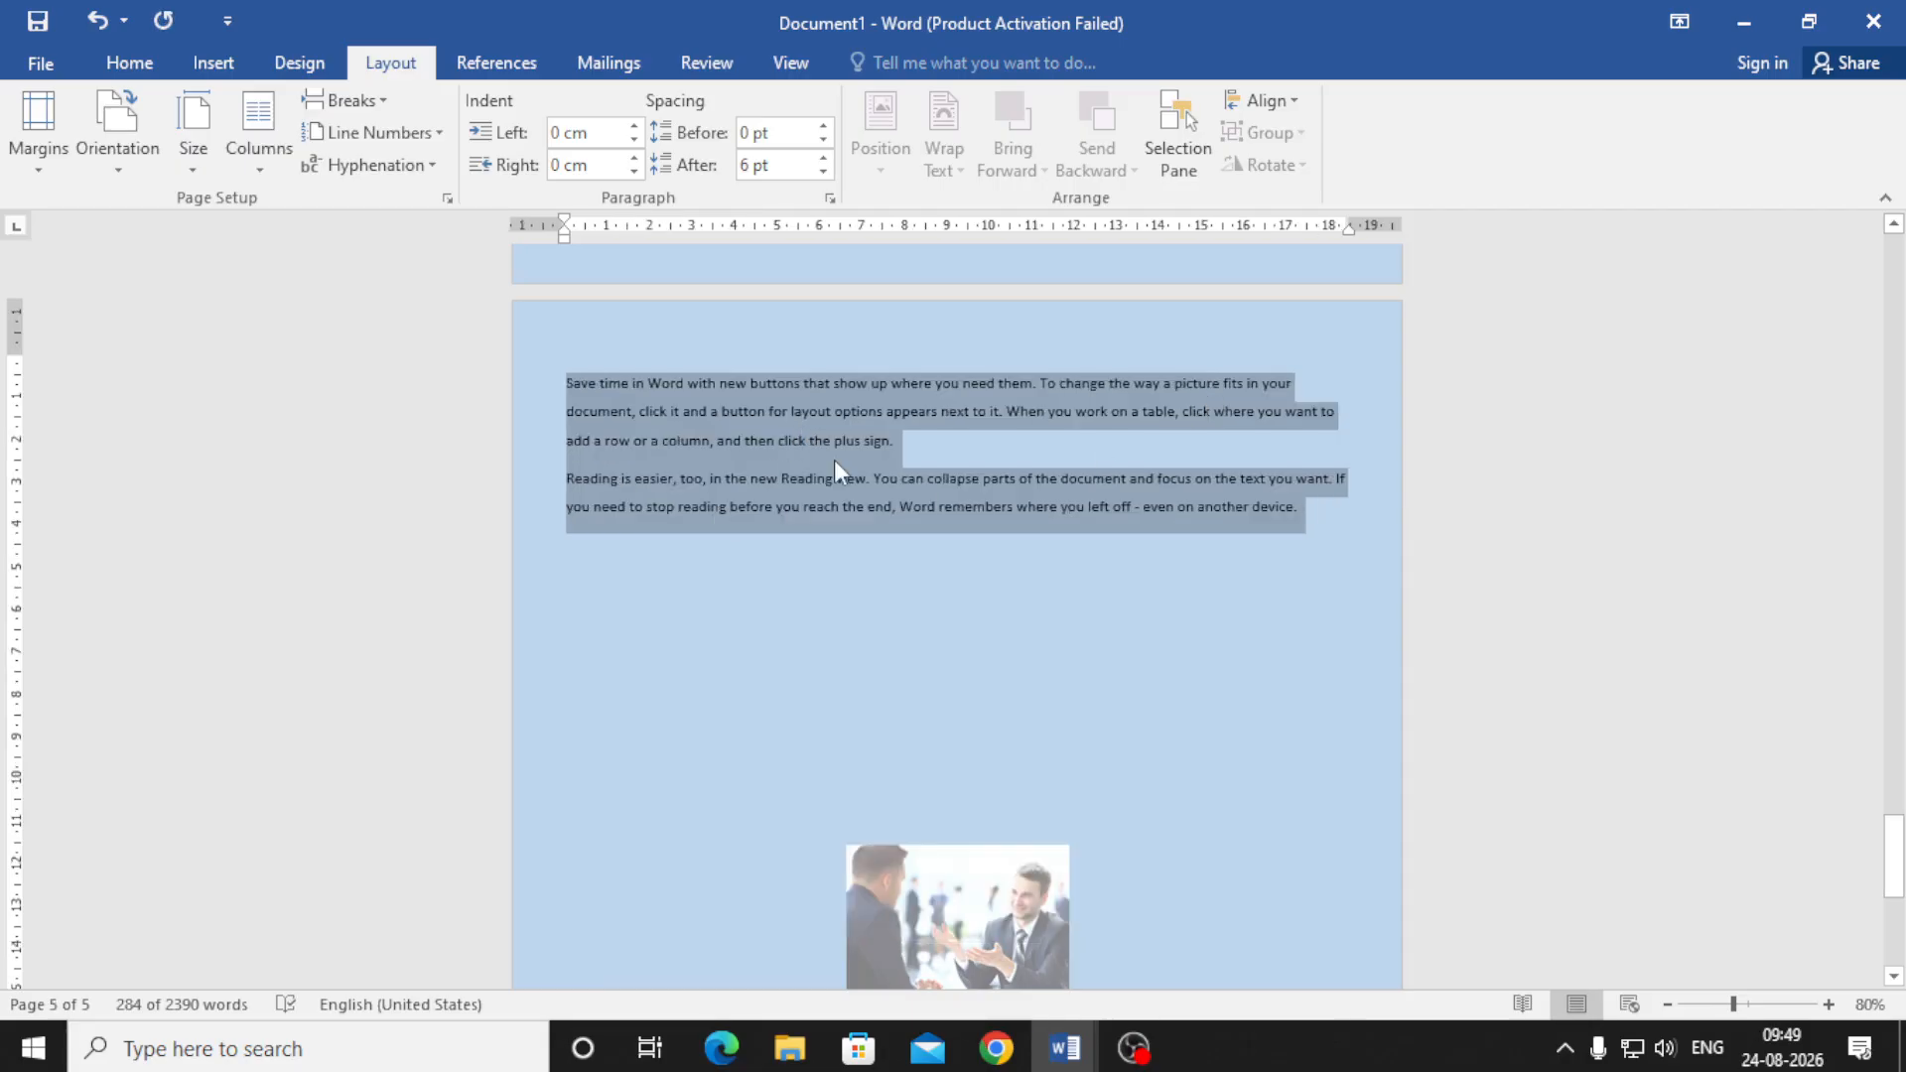
scroll(914, 586, "up", 14)
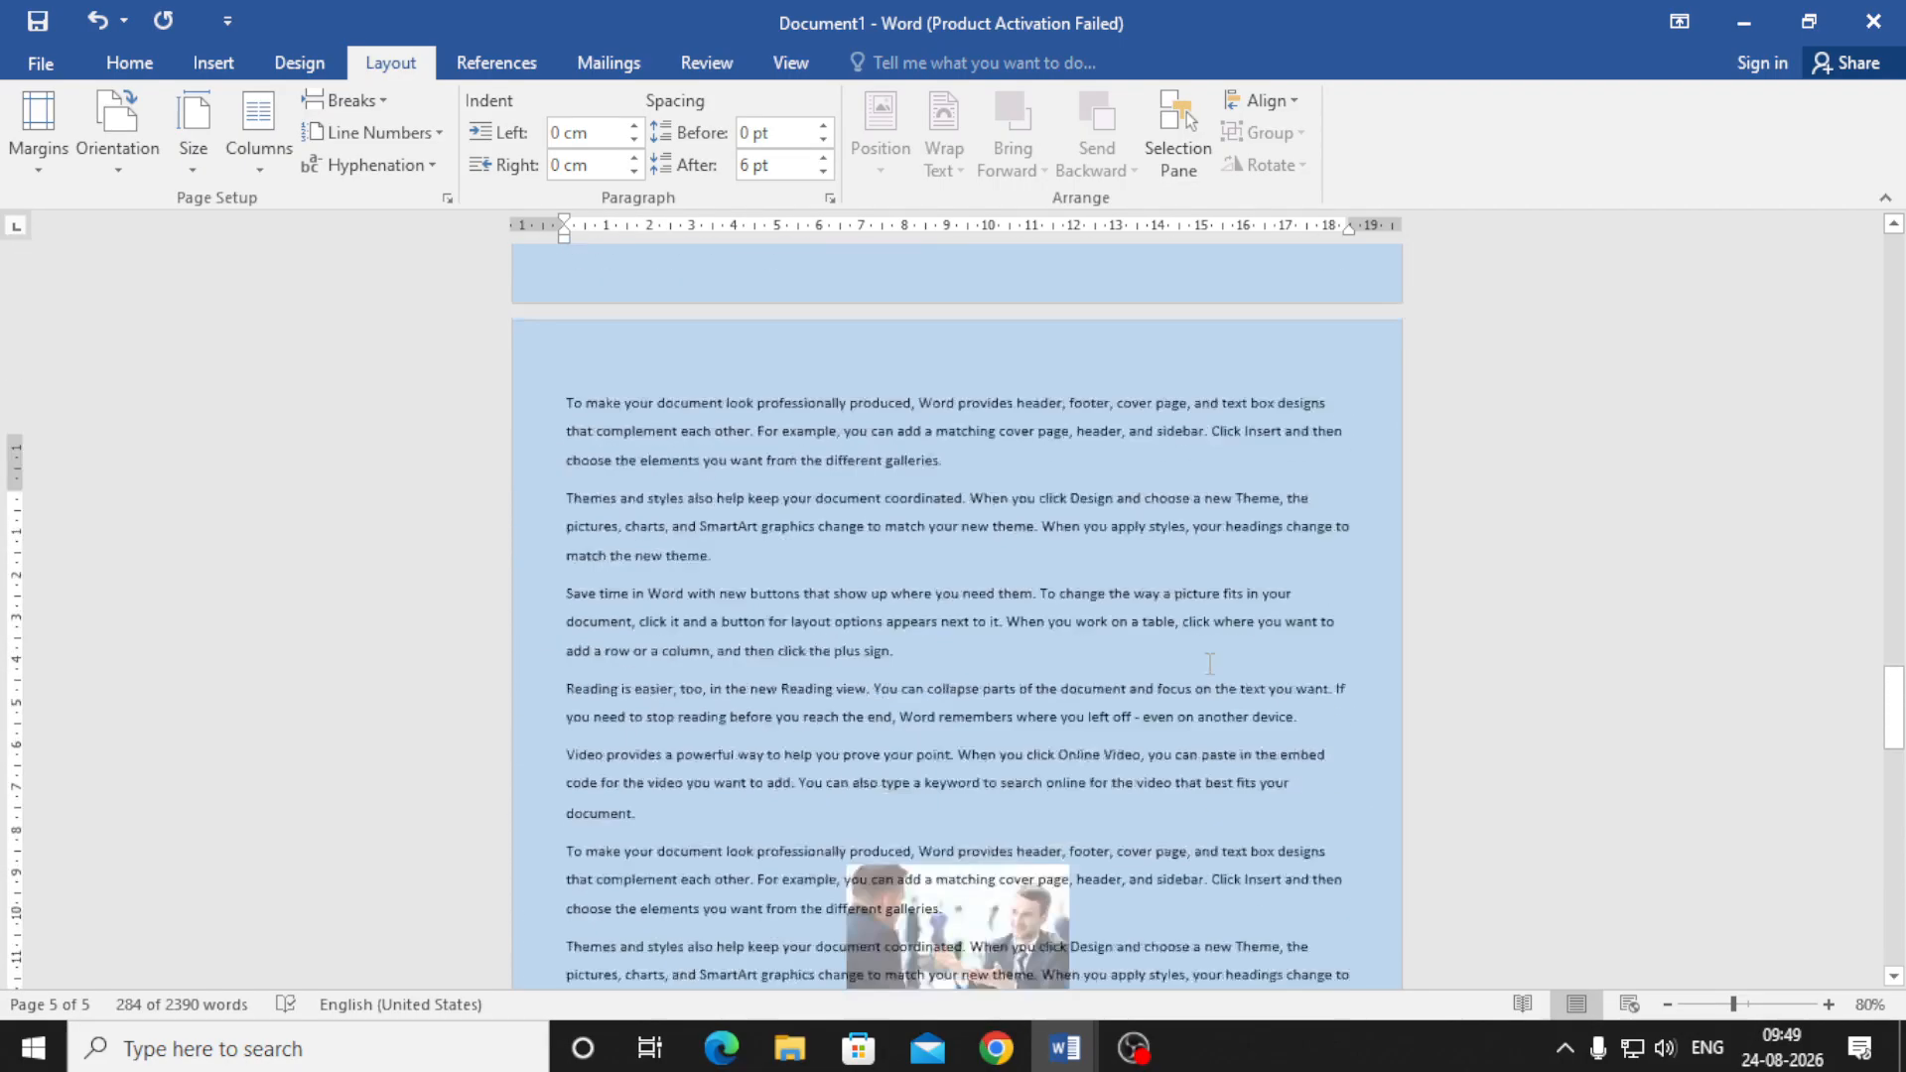
scroll(1210, 665, "up", 5)
left_click_drag(1890, 668, 1896, 861)
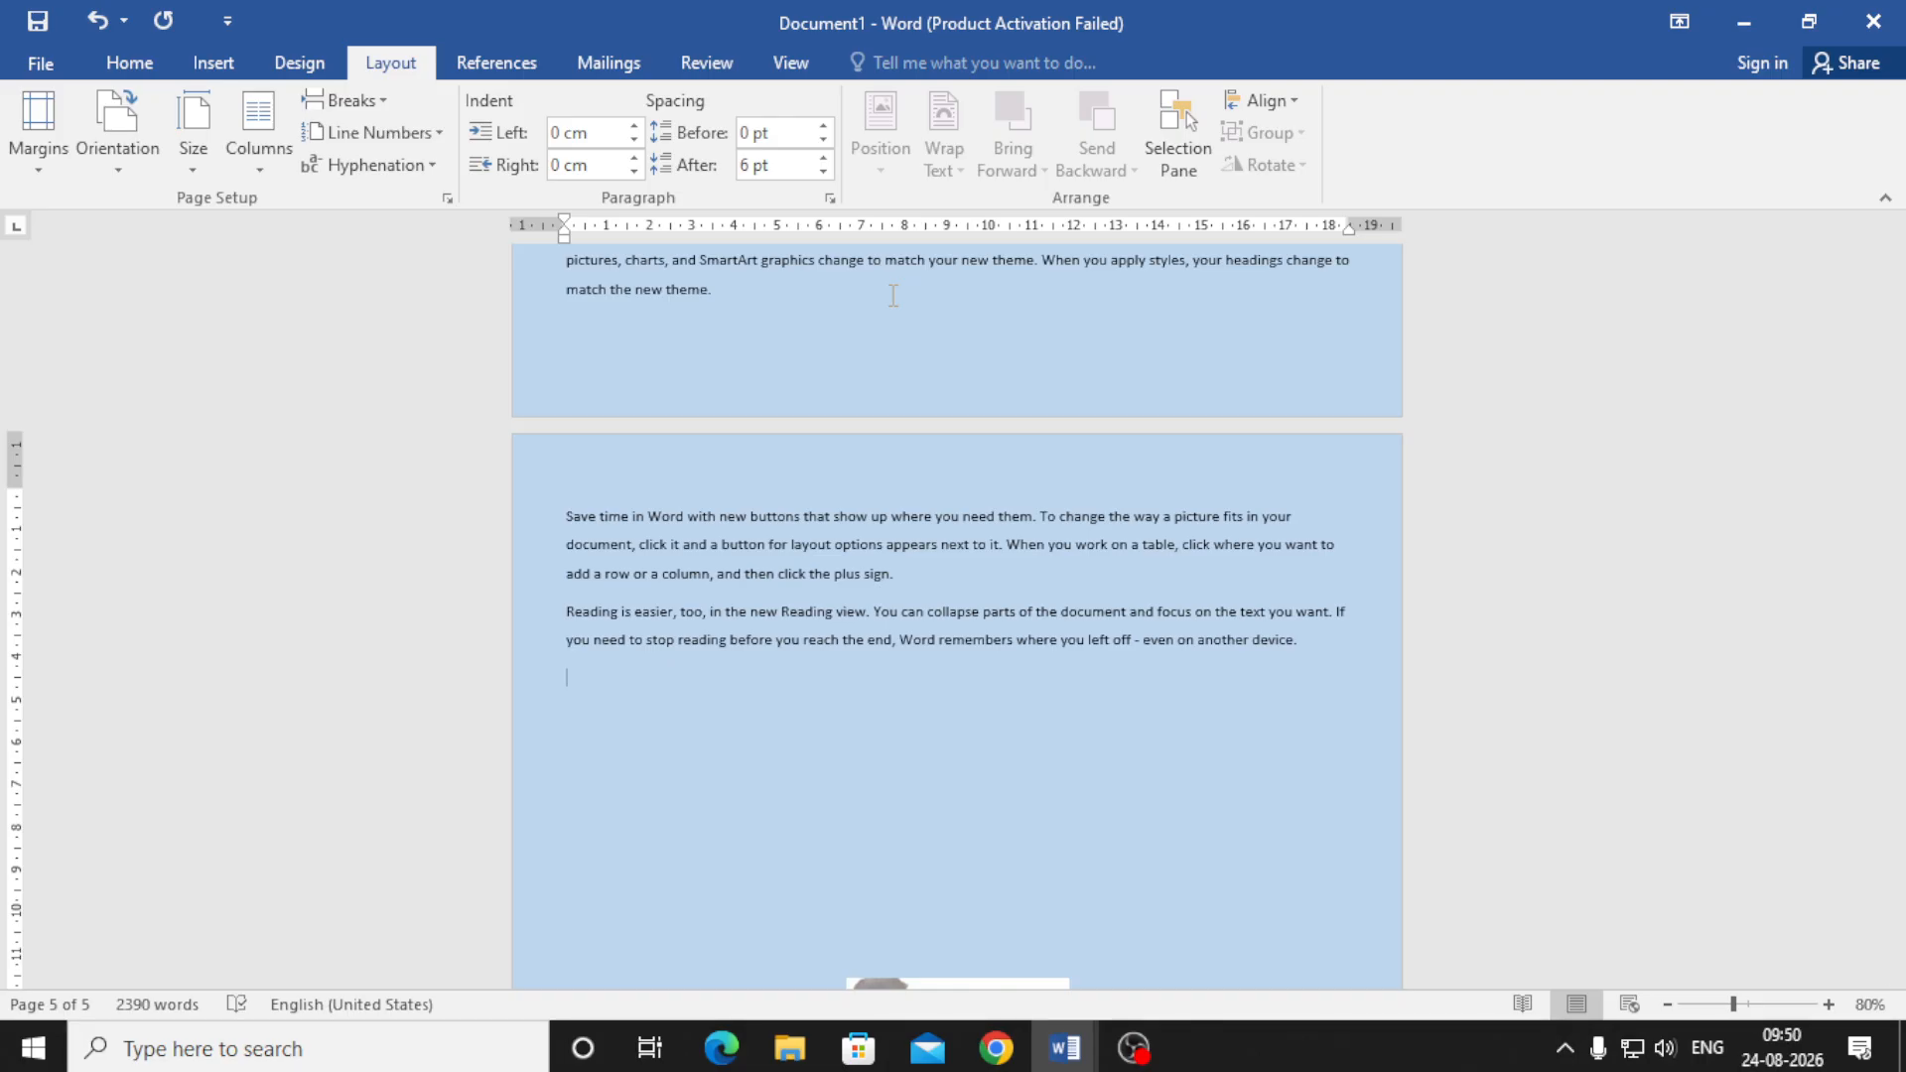
scroll(902, 426, "up", 5)
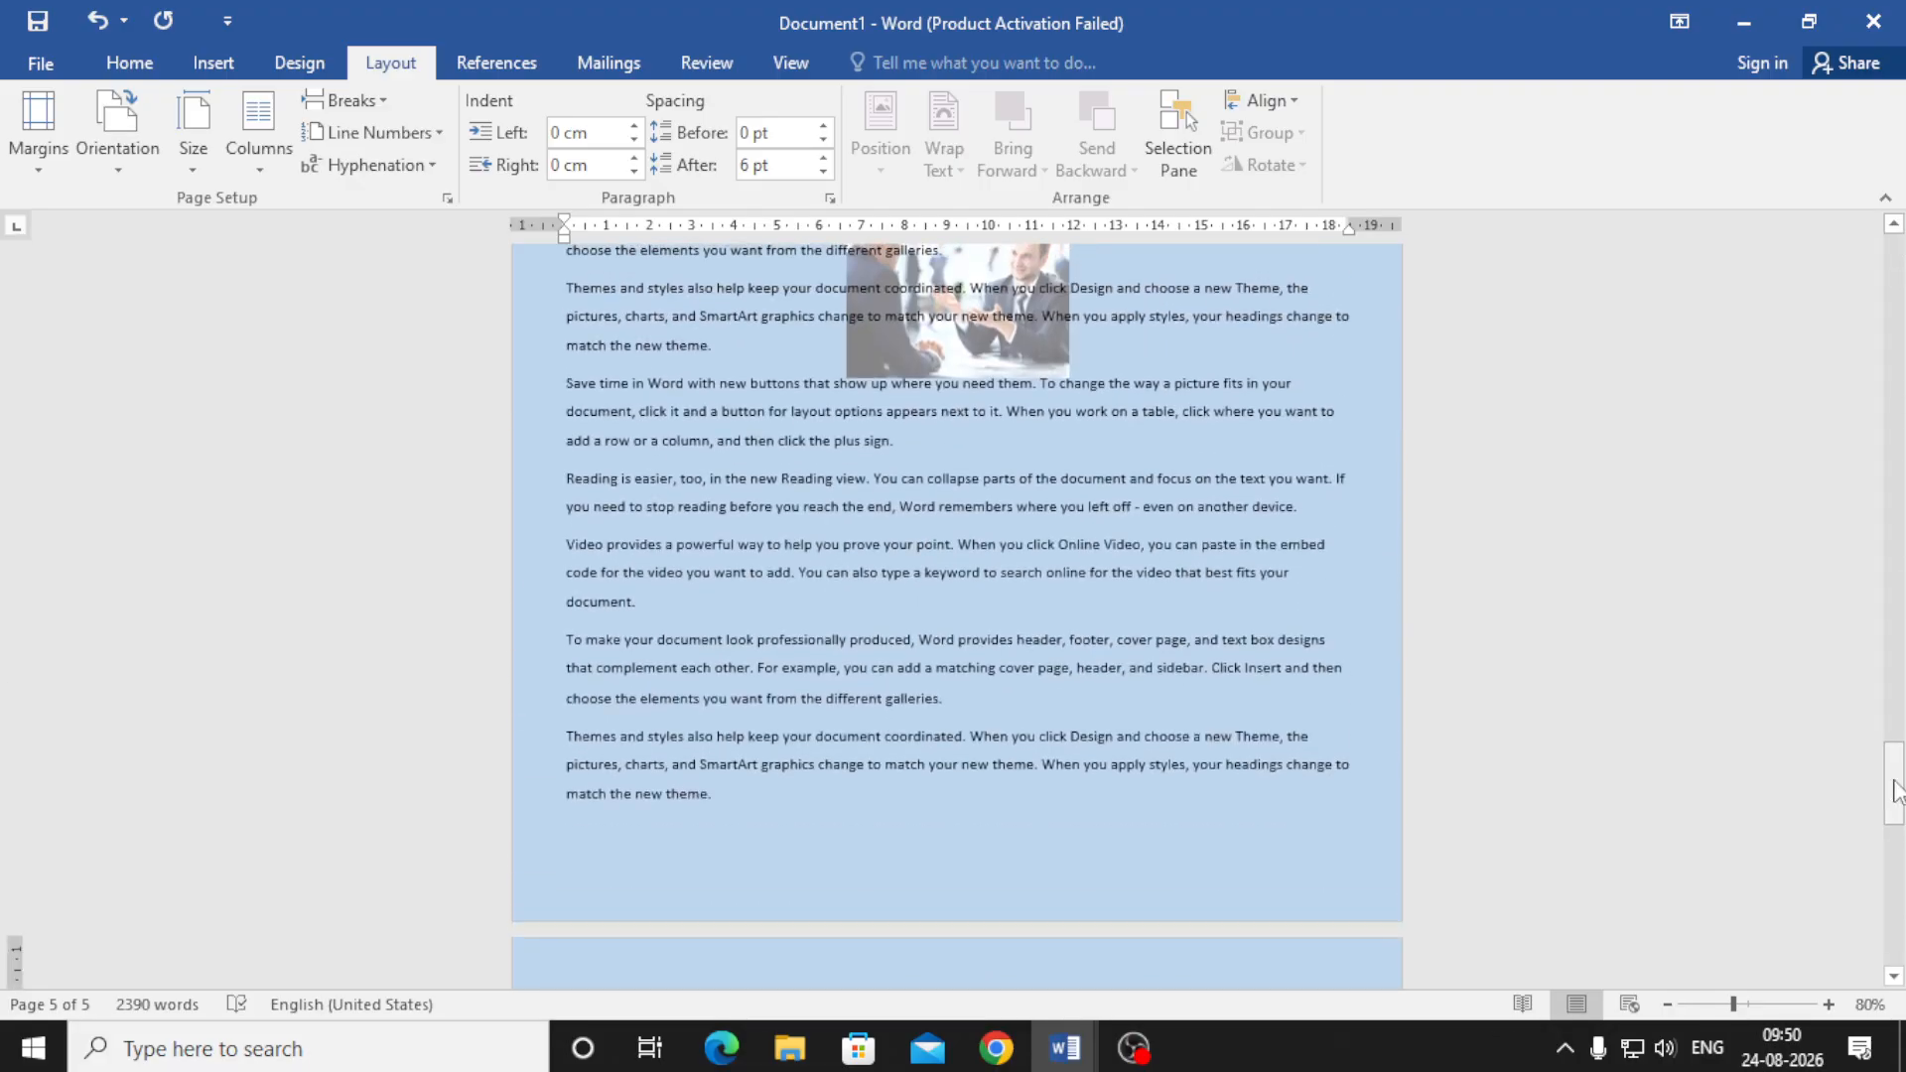
left_click_drag(1896, 780, 1895, 258)
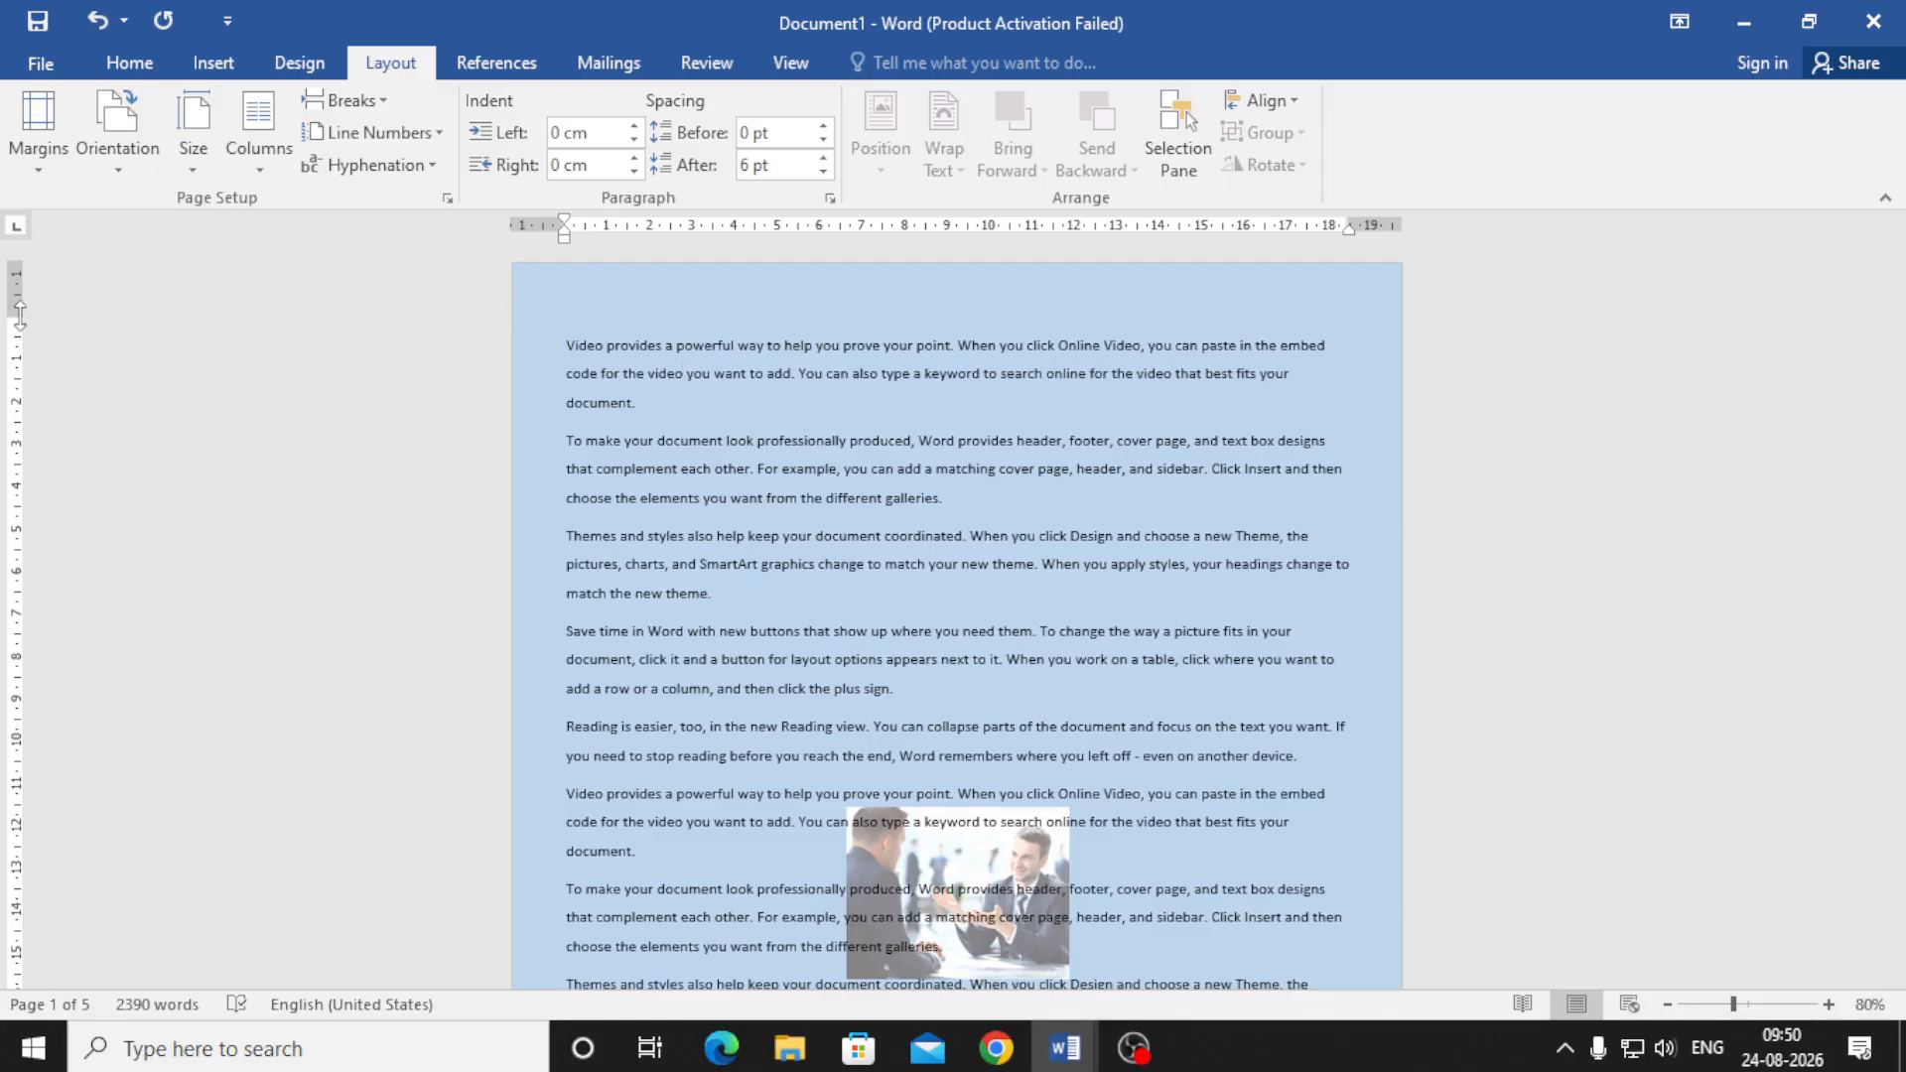
- Reduce the top margin to about 0.5 cm freehand, and reset the page with the Narrow margins preset
left_click_drag(19, 316, 26, 286)
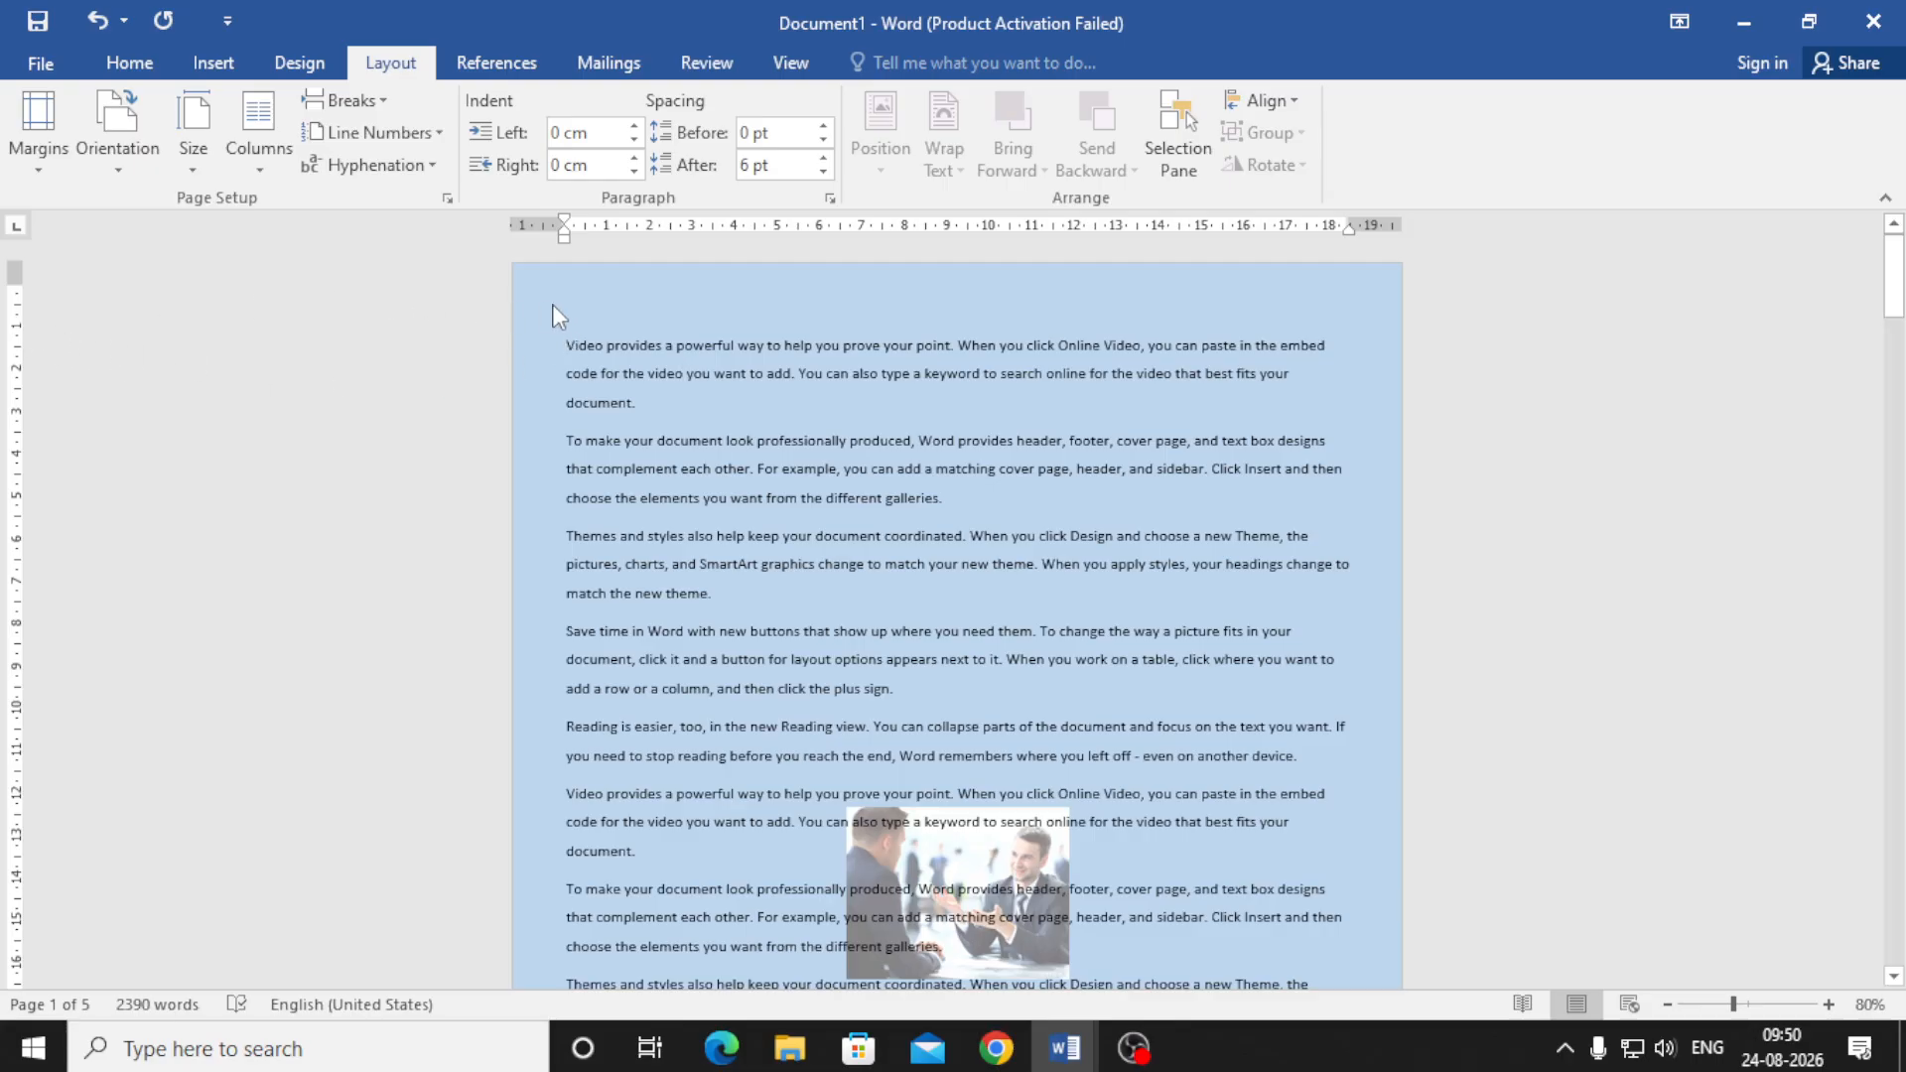
left_click(50, 158)
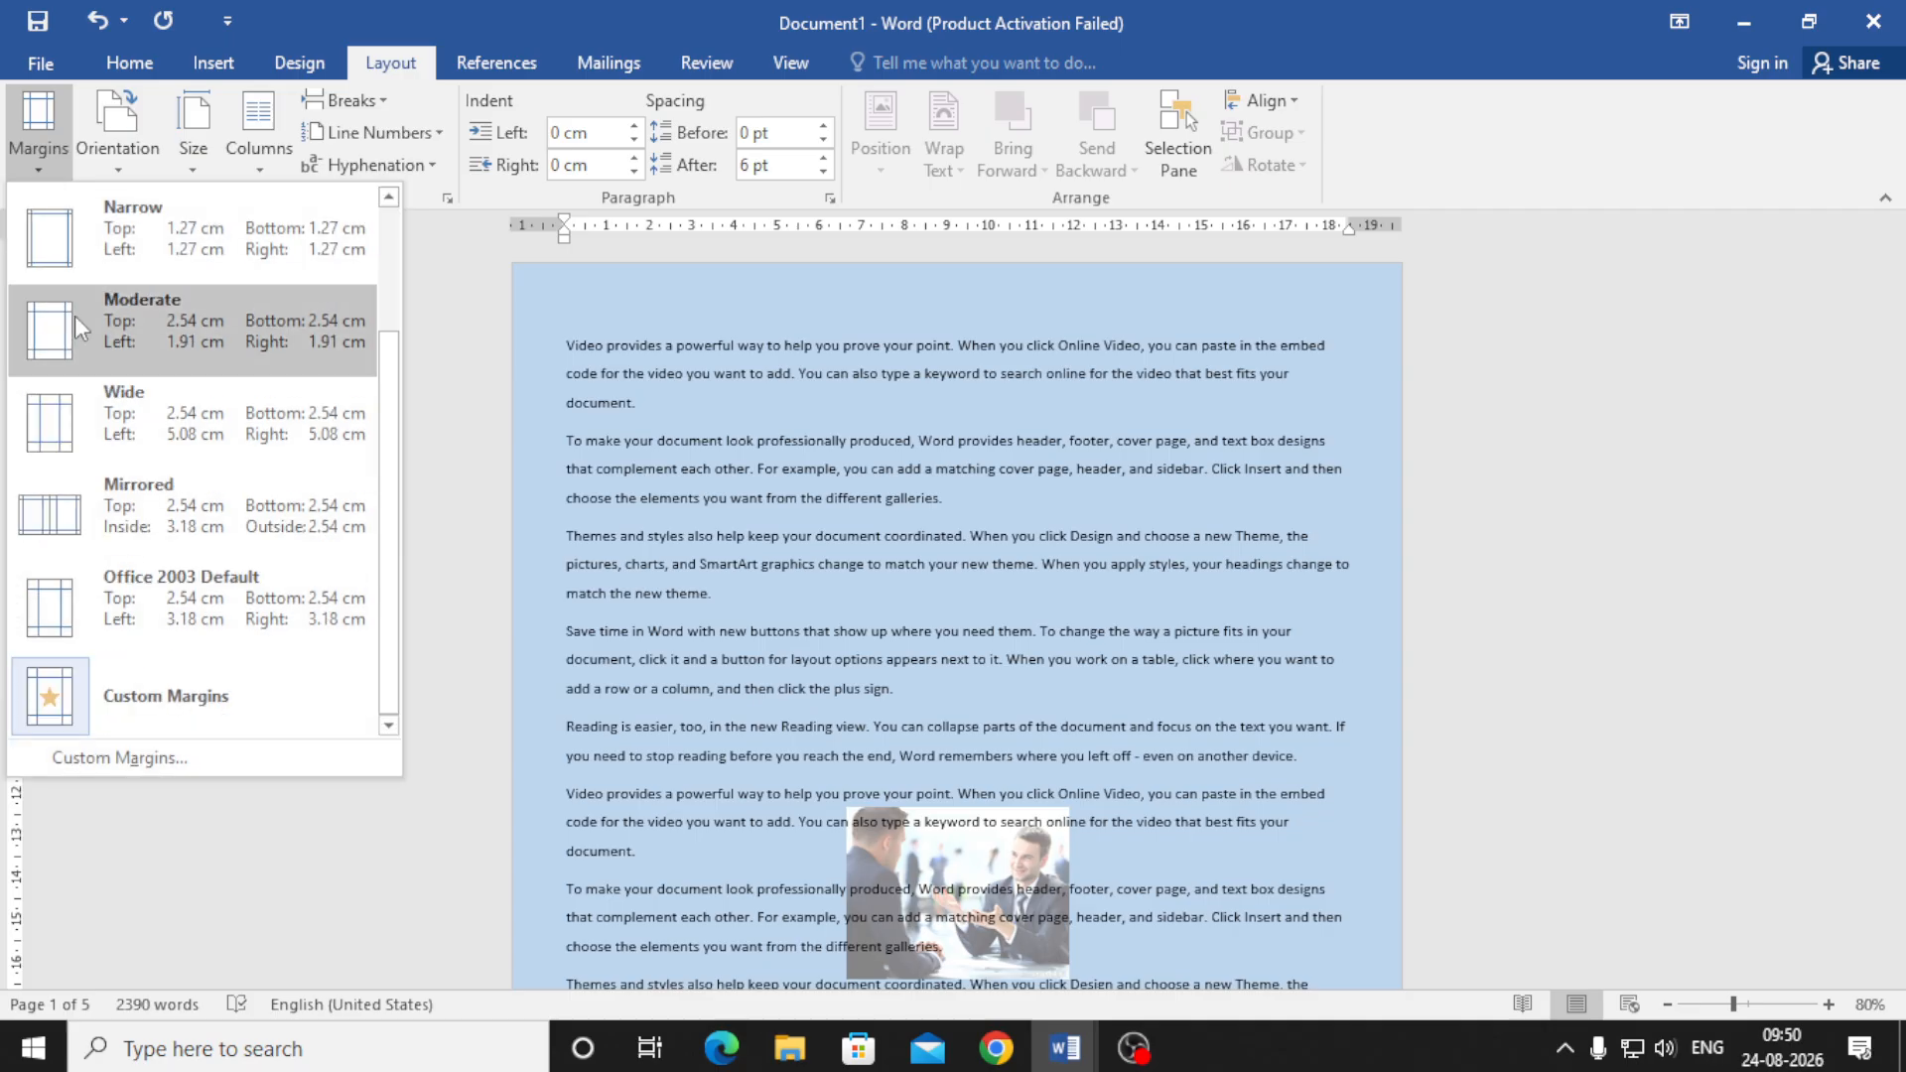
scroll(147, 425, "up", 2)
left_click(136, 426)
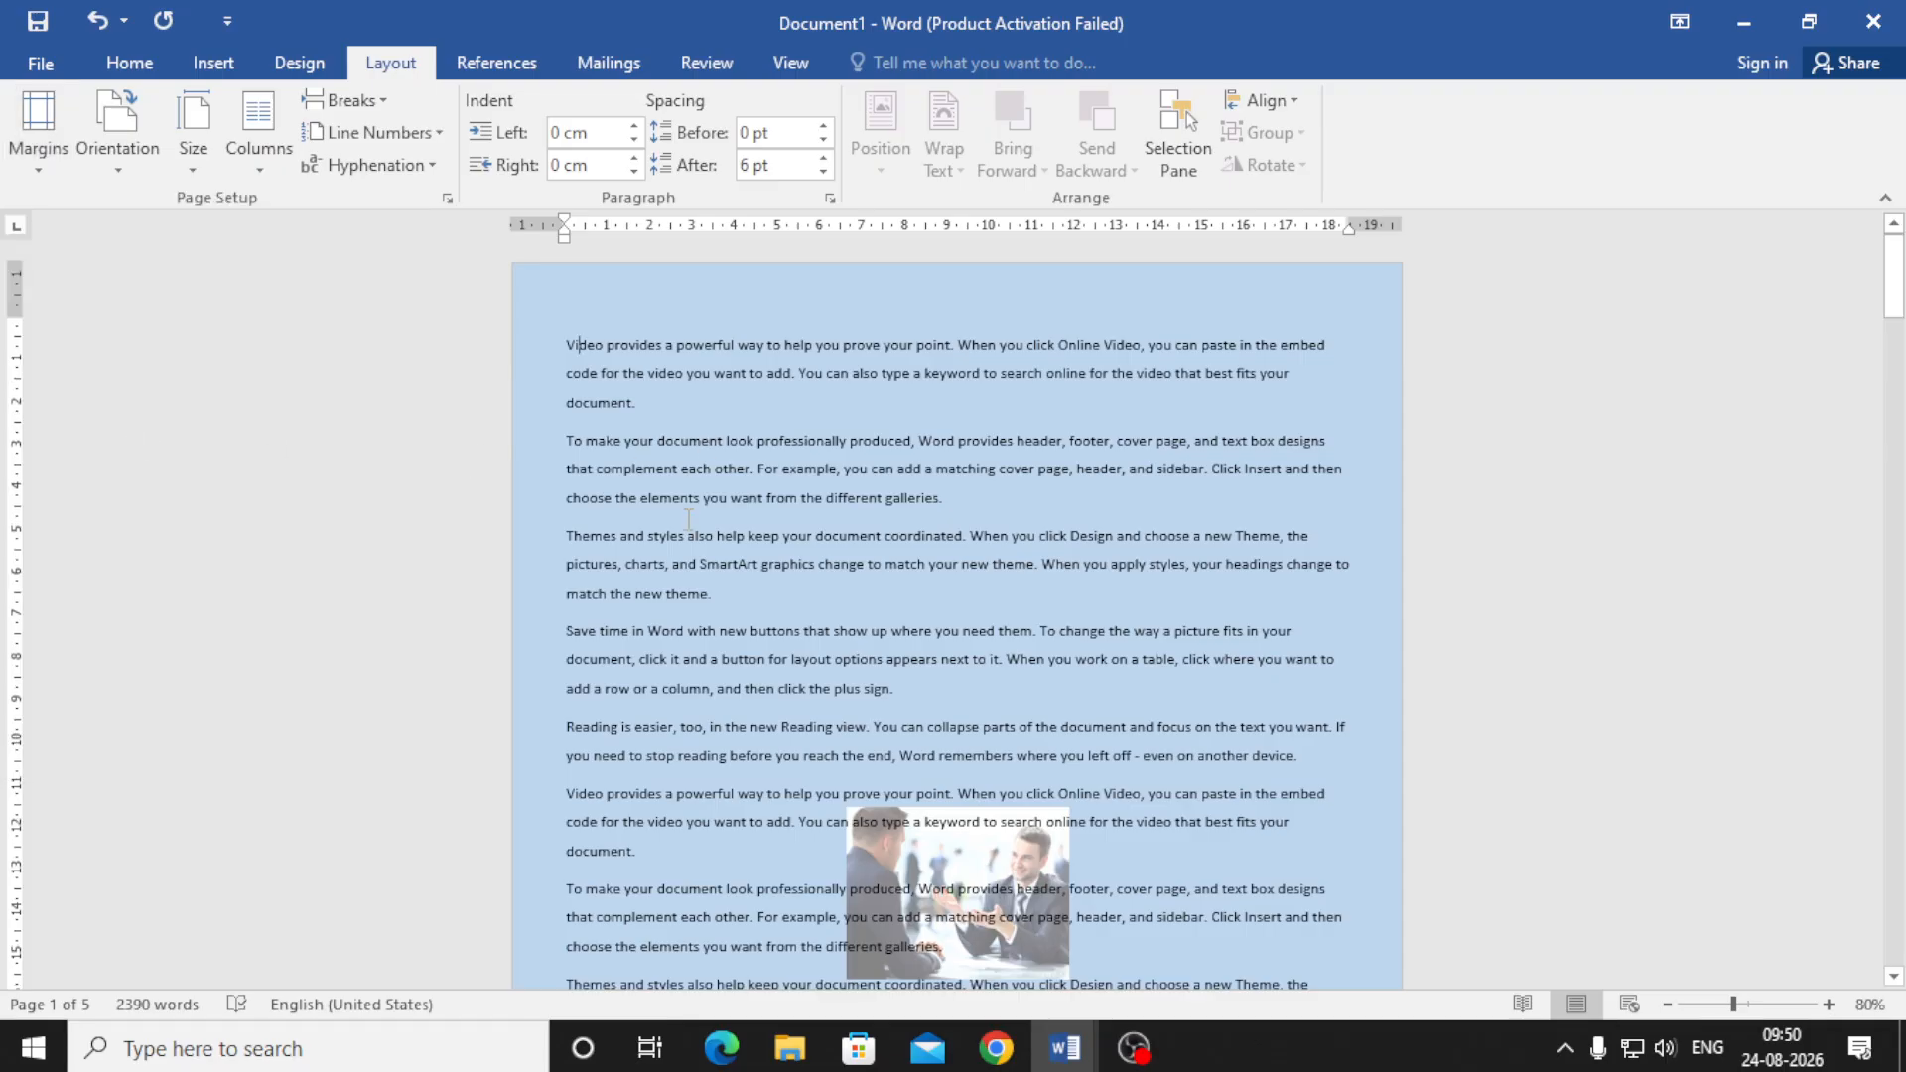
scroll(689, 518, "down", 1)
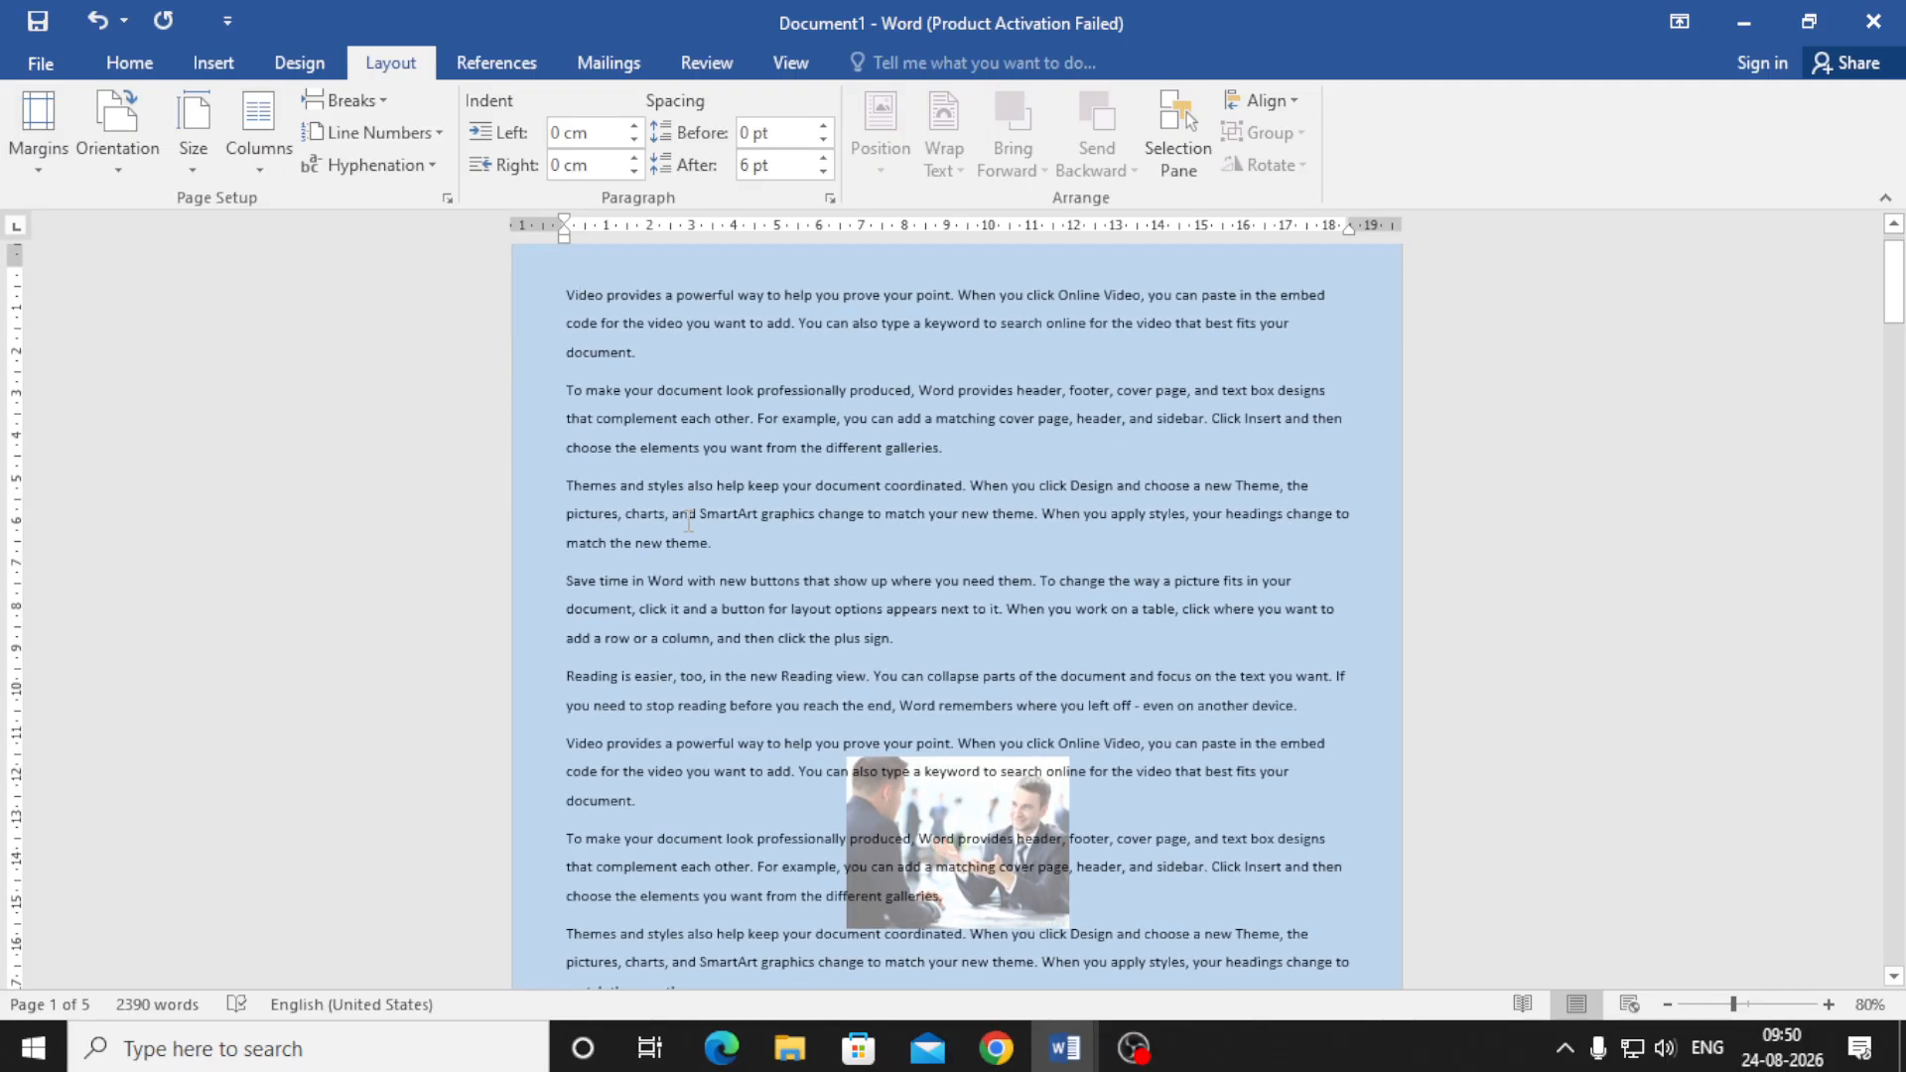
scroll(689, 518, "down", 3)
scroll(689, 518, "up", 4)
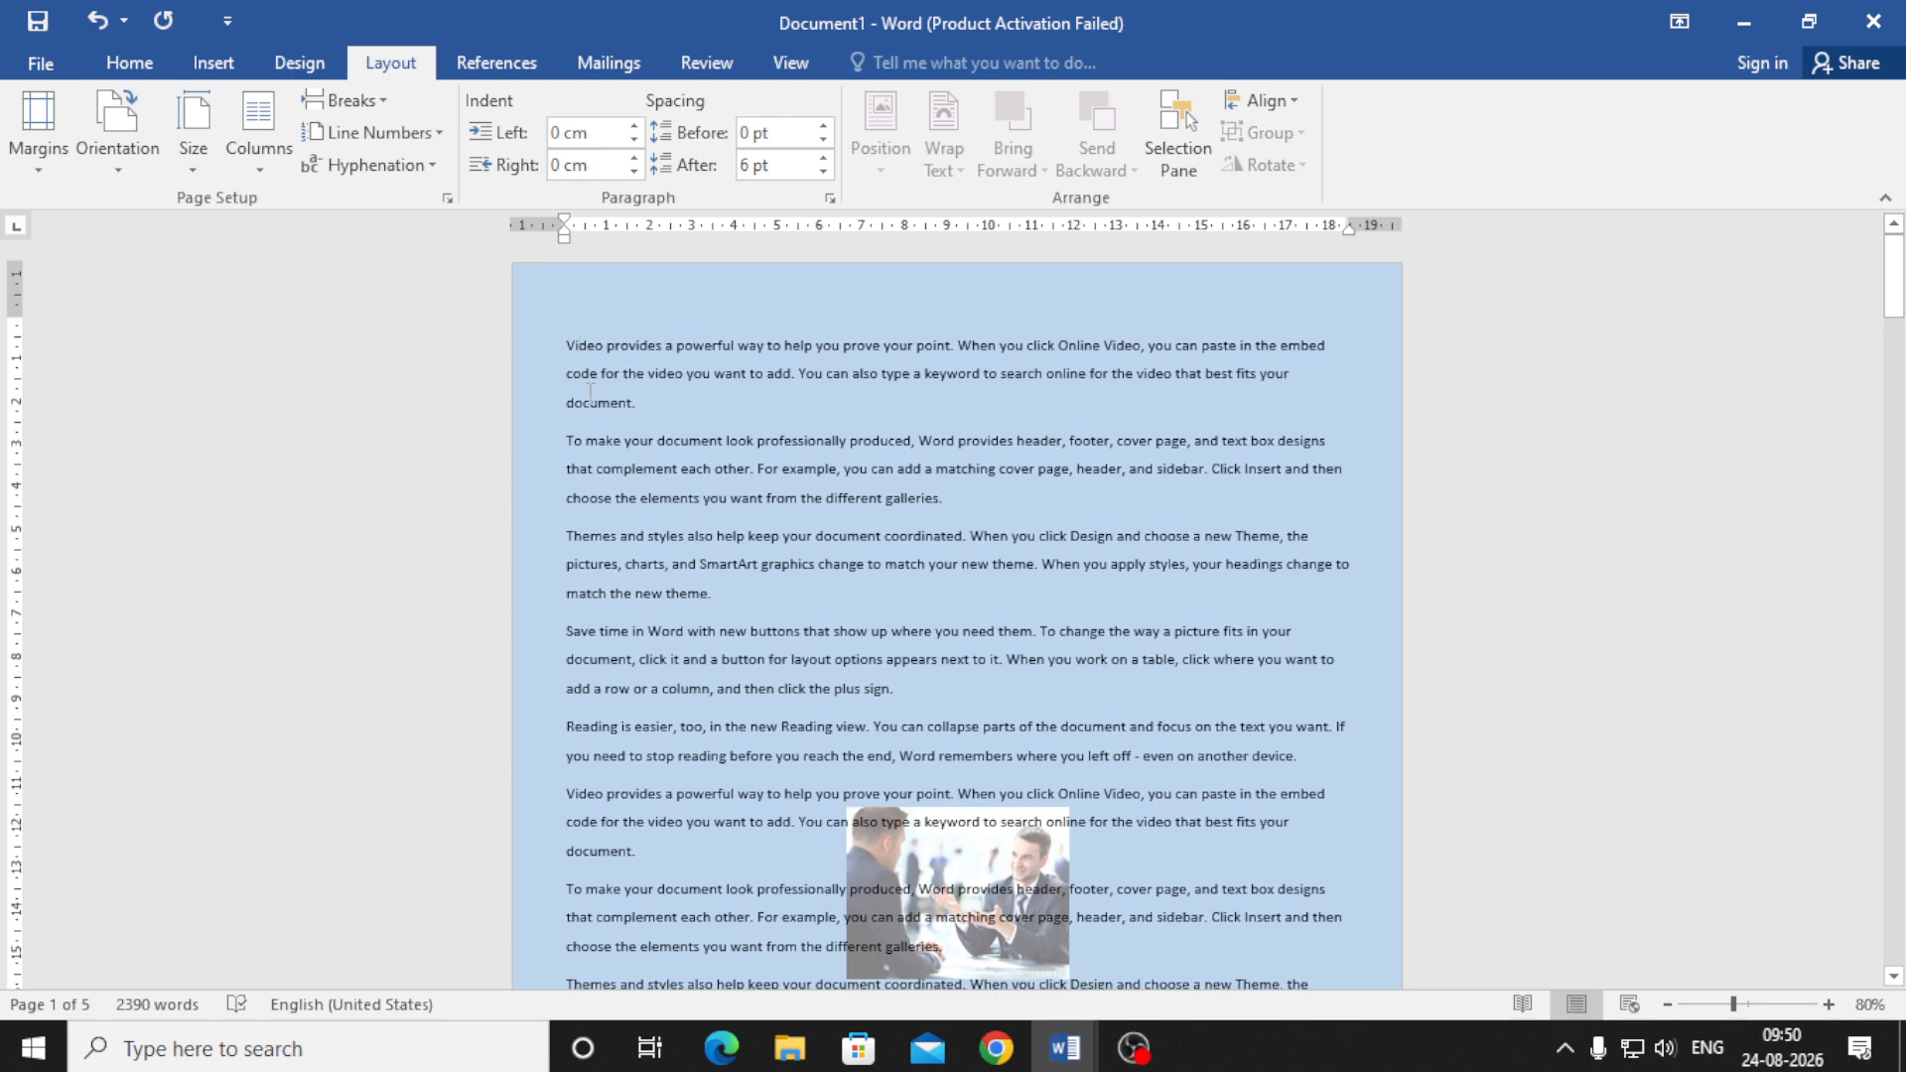
- Undo the Narrow margins reset and check the resulting margin values in the page setup without changing them
key("ctrl+z")
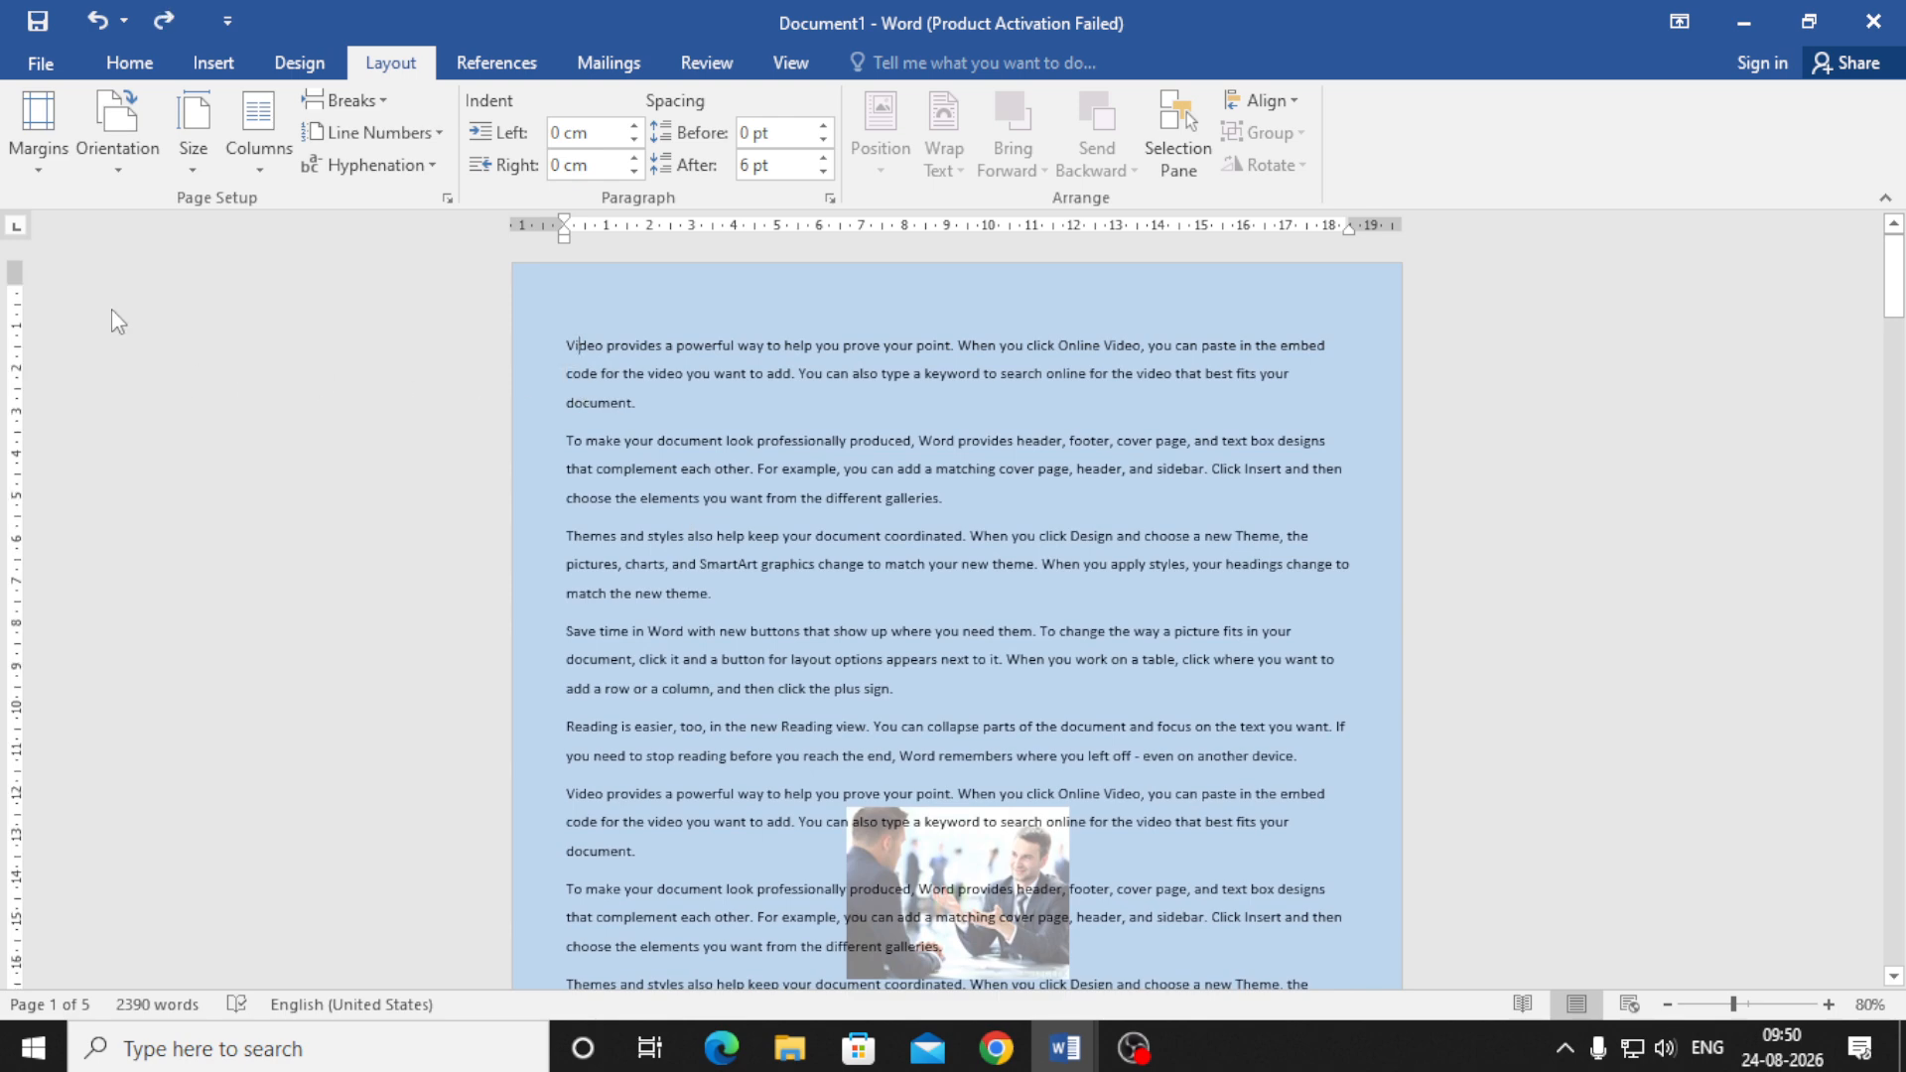
key("ctrl+a")
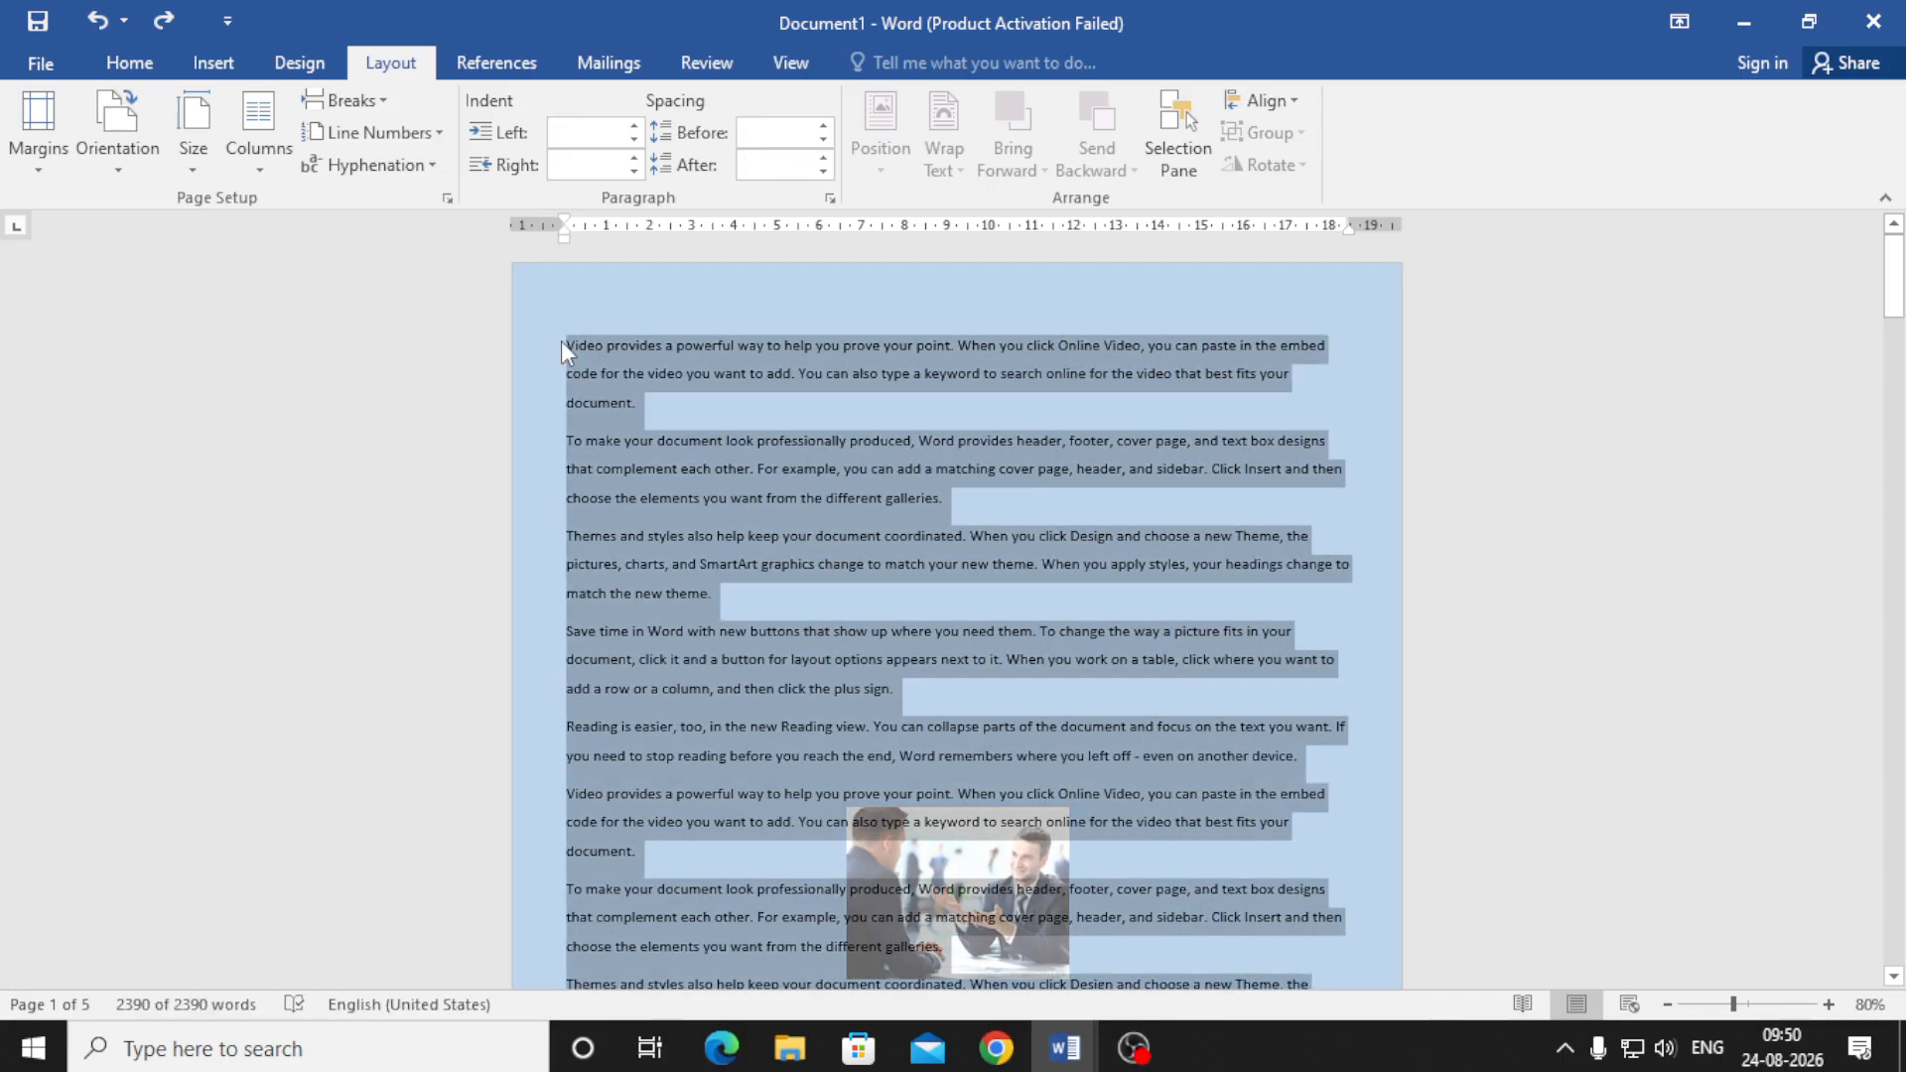
left_click(591, 373)
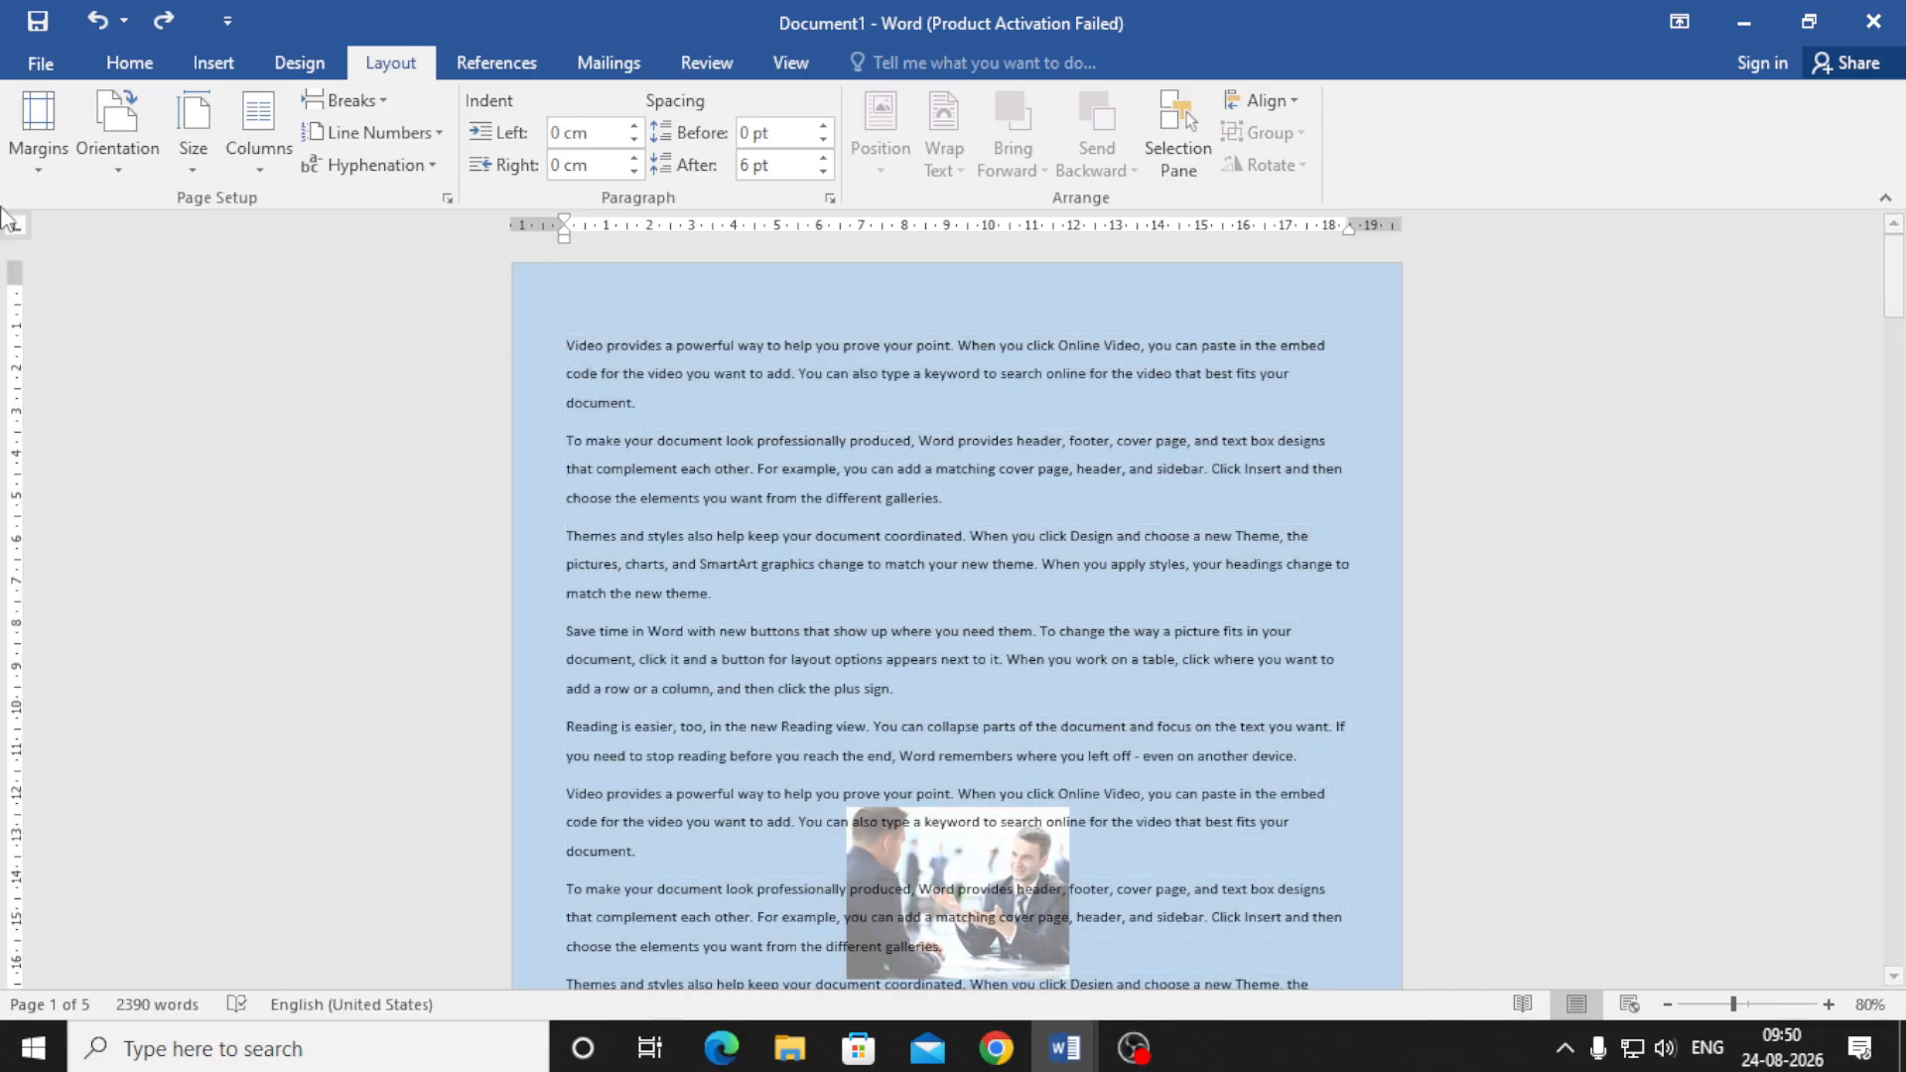
left_click(38, 128)
left_click(111, 757)
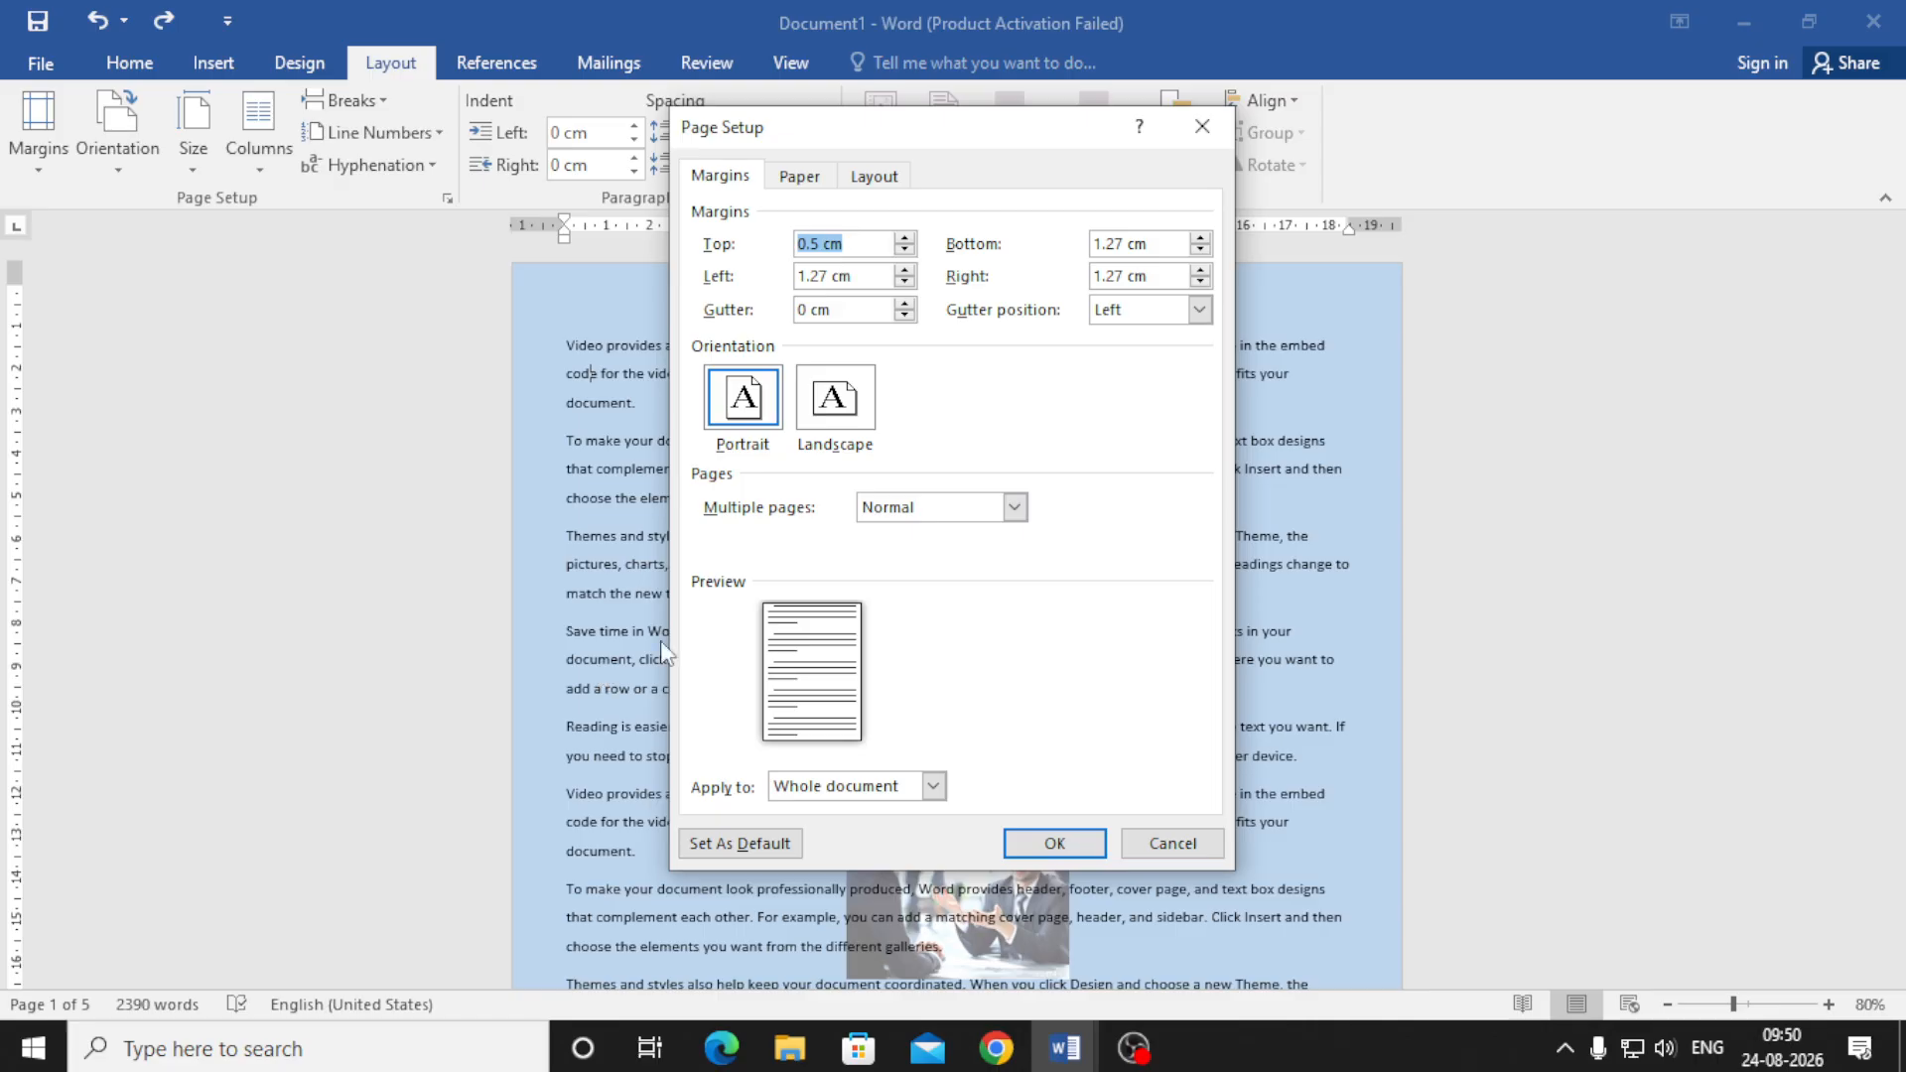
left_click(1203, 126)
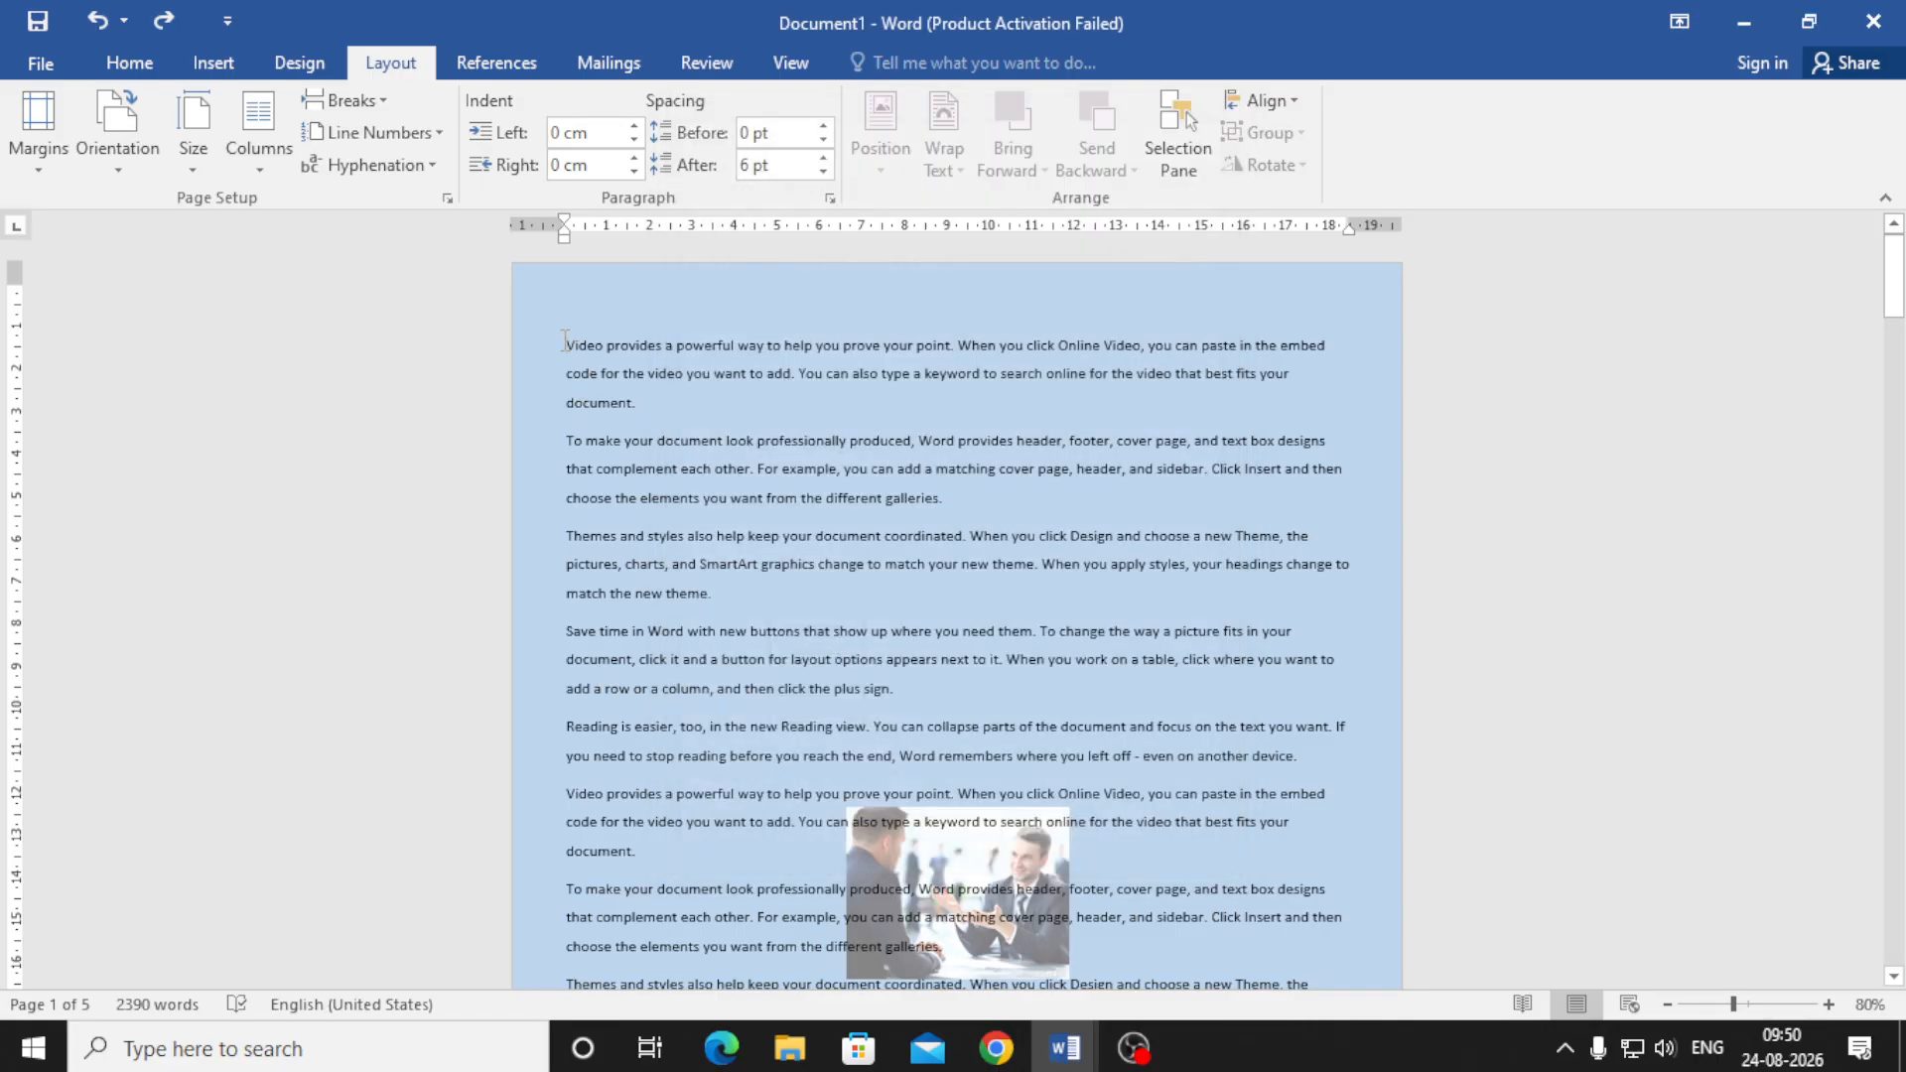
- Set custom top, bottom, left and right margins of 0.5 cm for the whole document
left_click(38, 127)
left_click(129, 759)
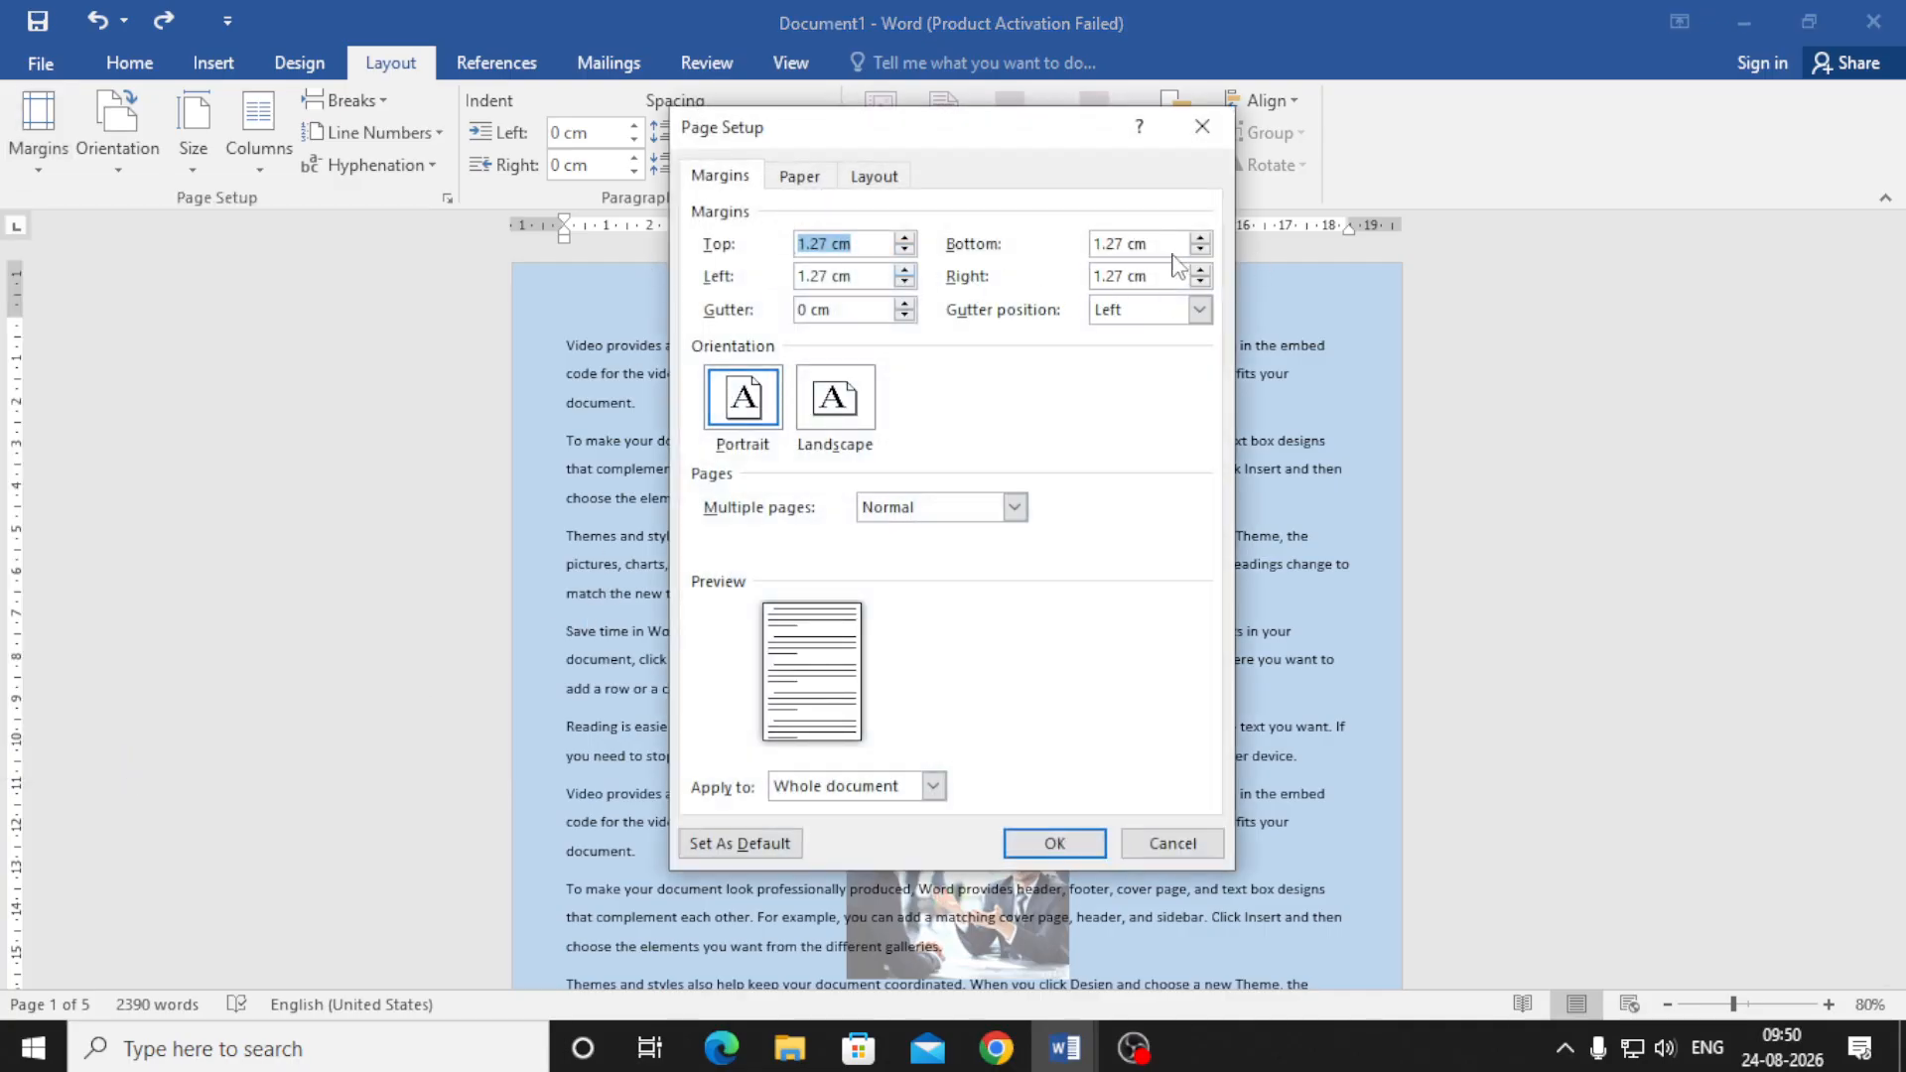
key("Tab")
type(".5")
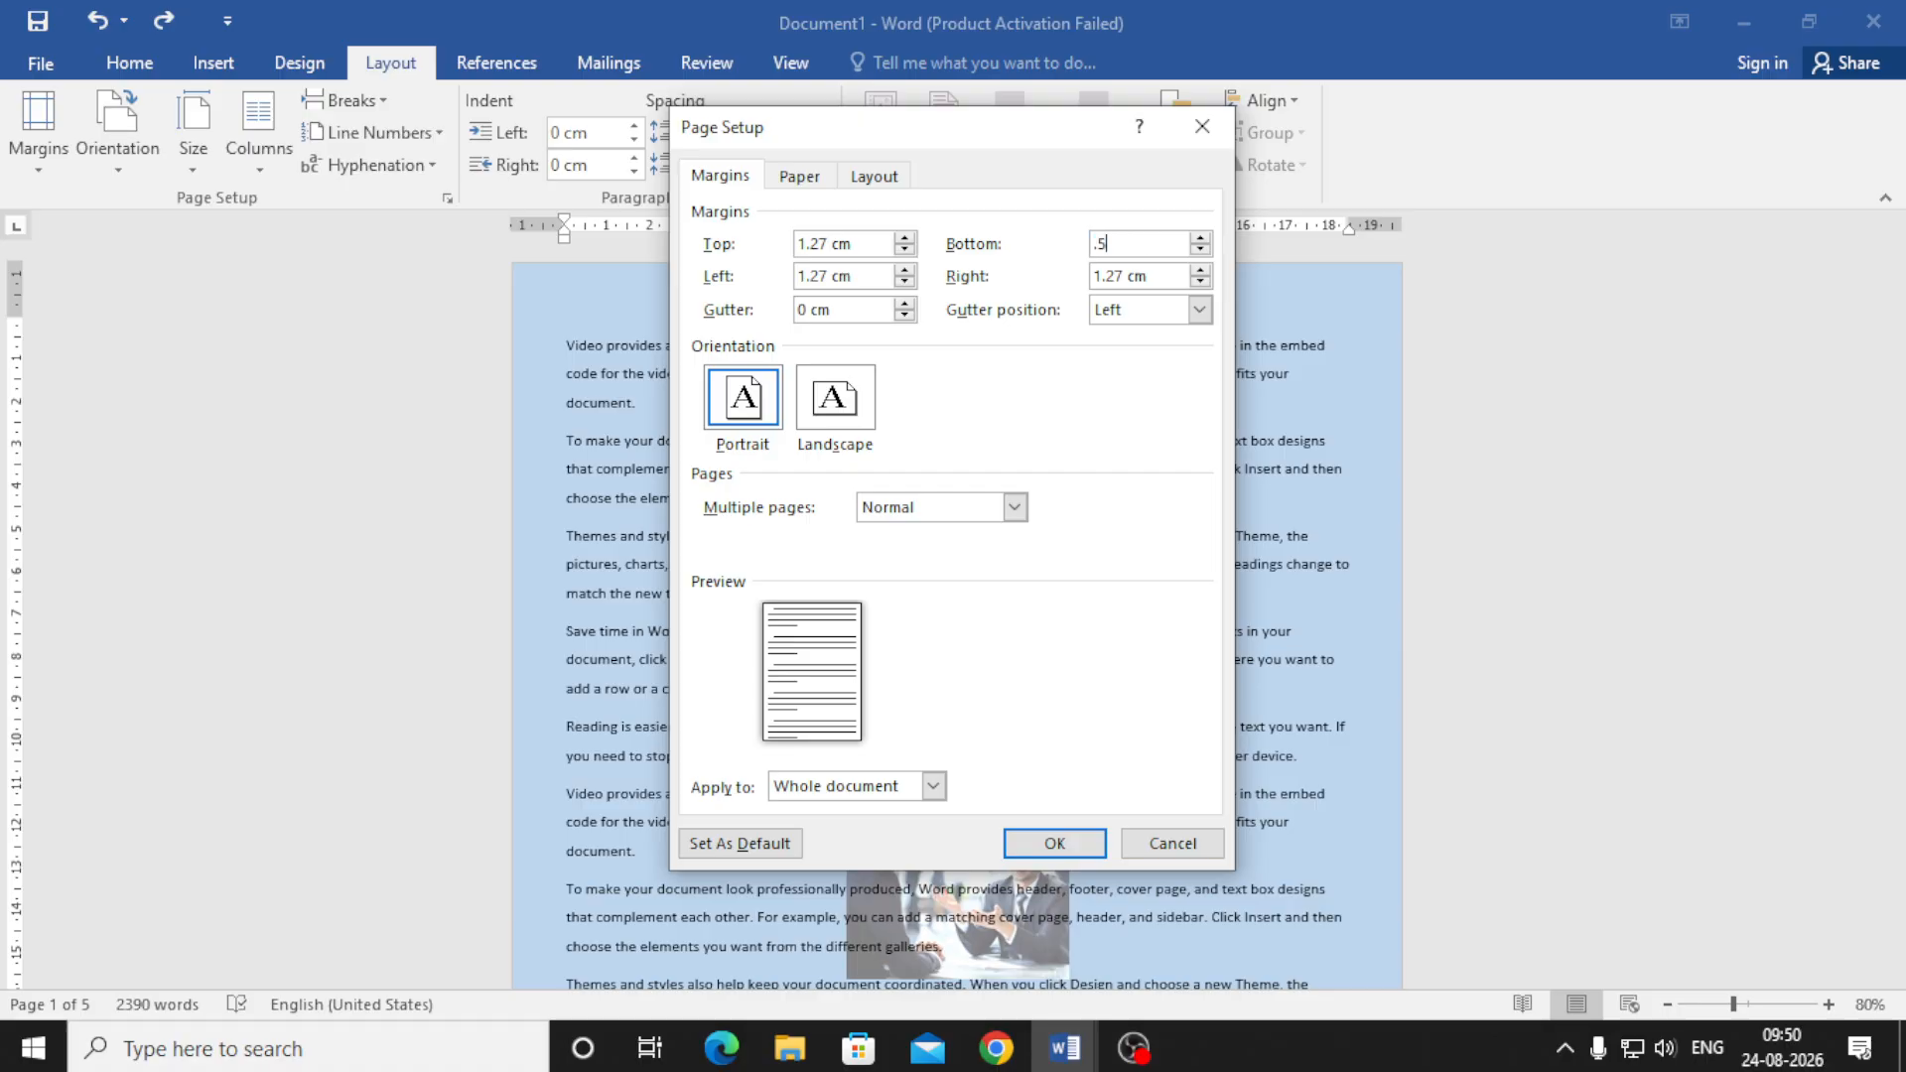
left_click_drag(866, 244, 734, 286)
type(".5")
left_click_drag(864, 278, 762, 288)
type(".5")
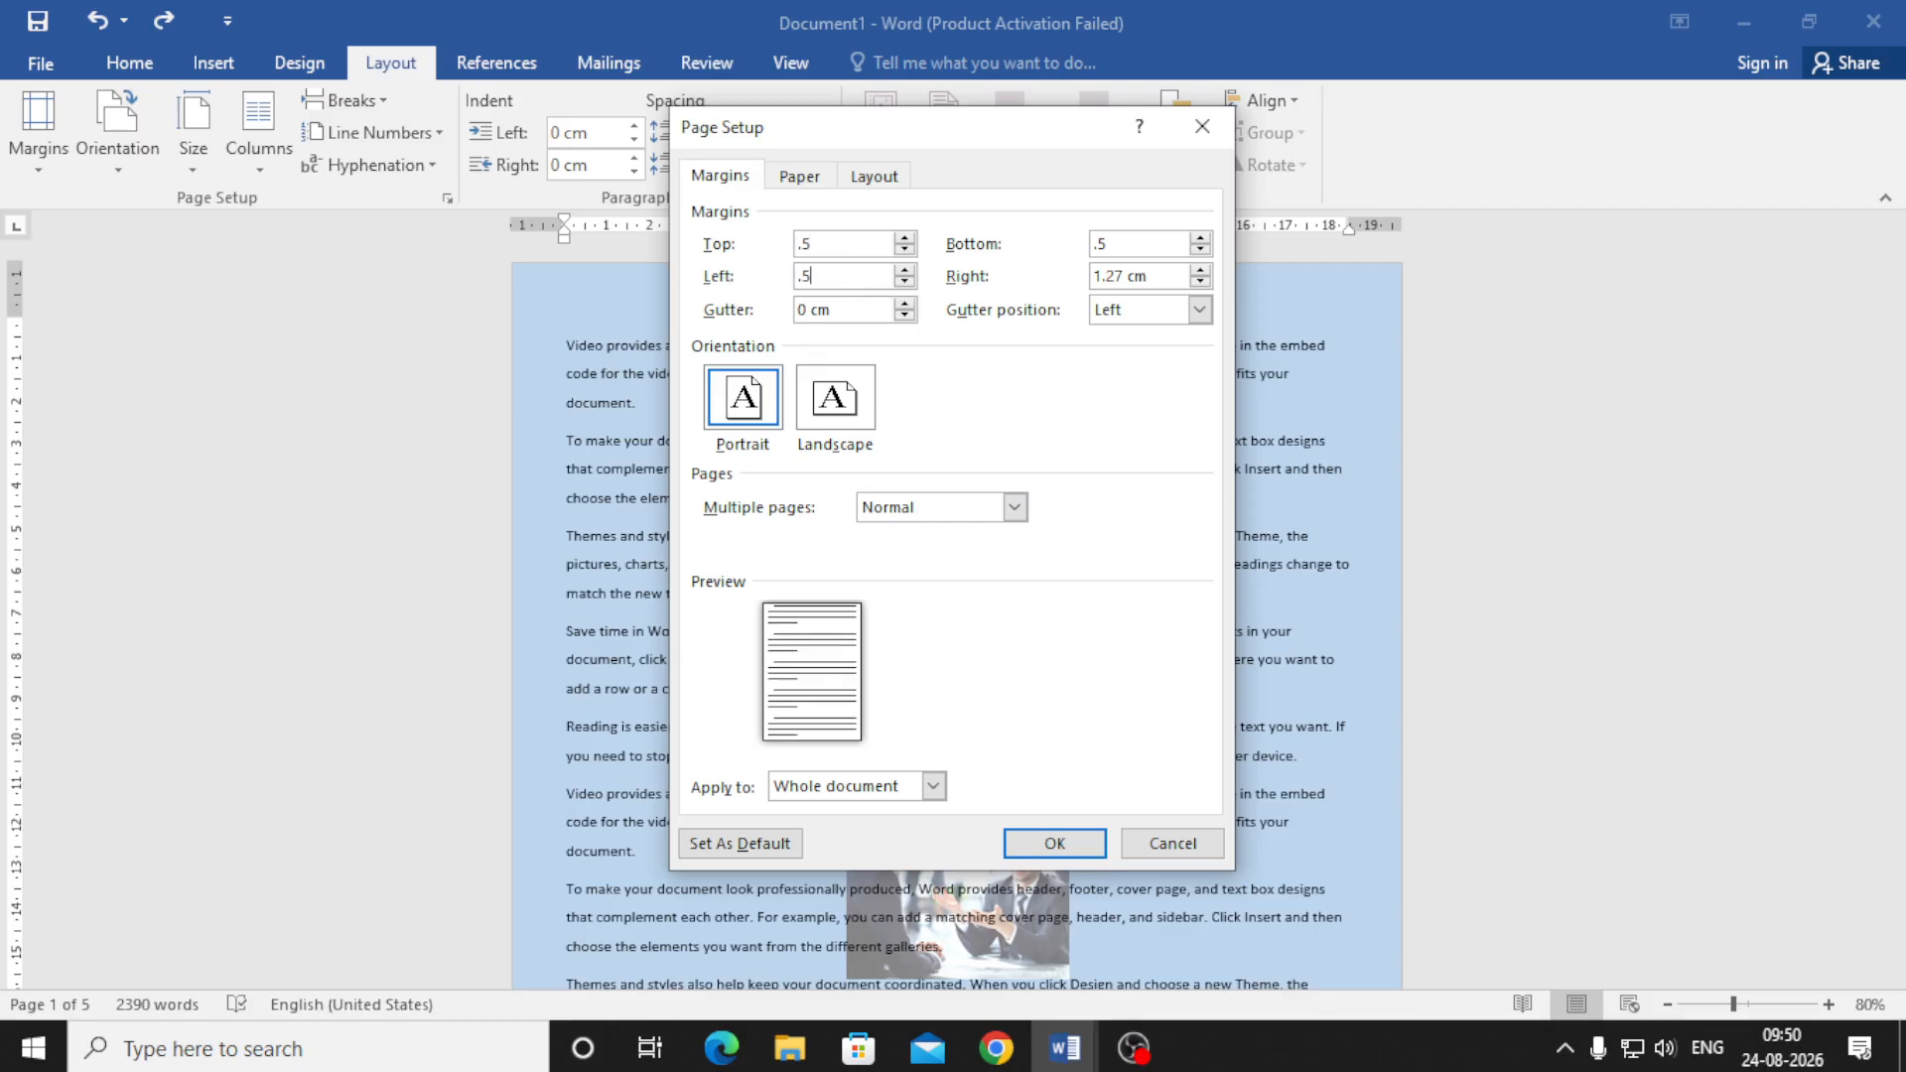
key("Tab")
type(".5")
key("Return")
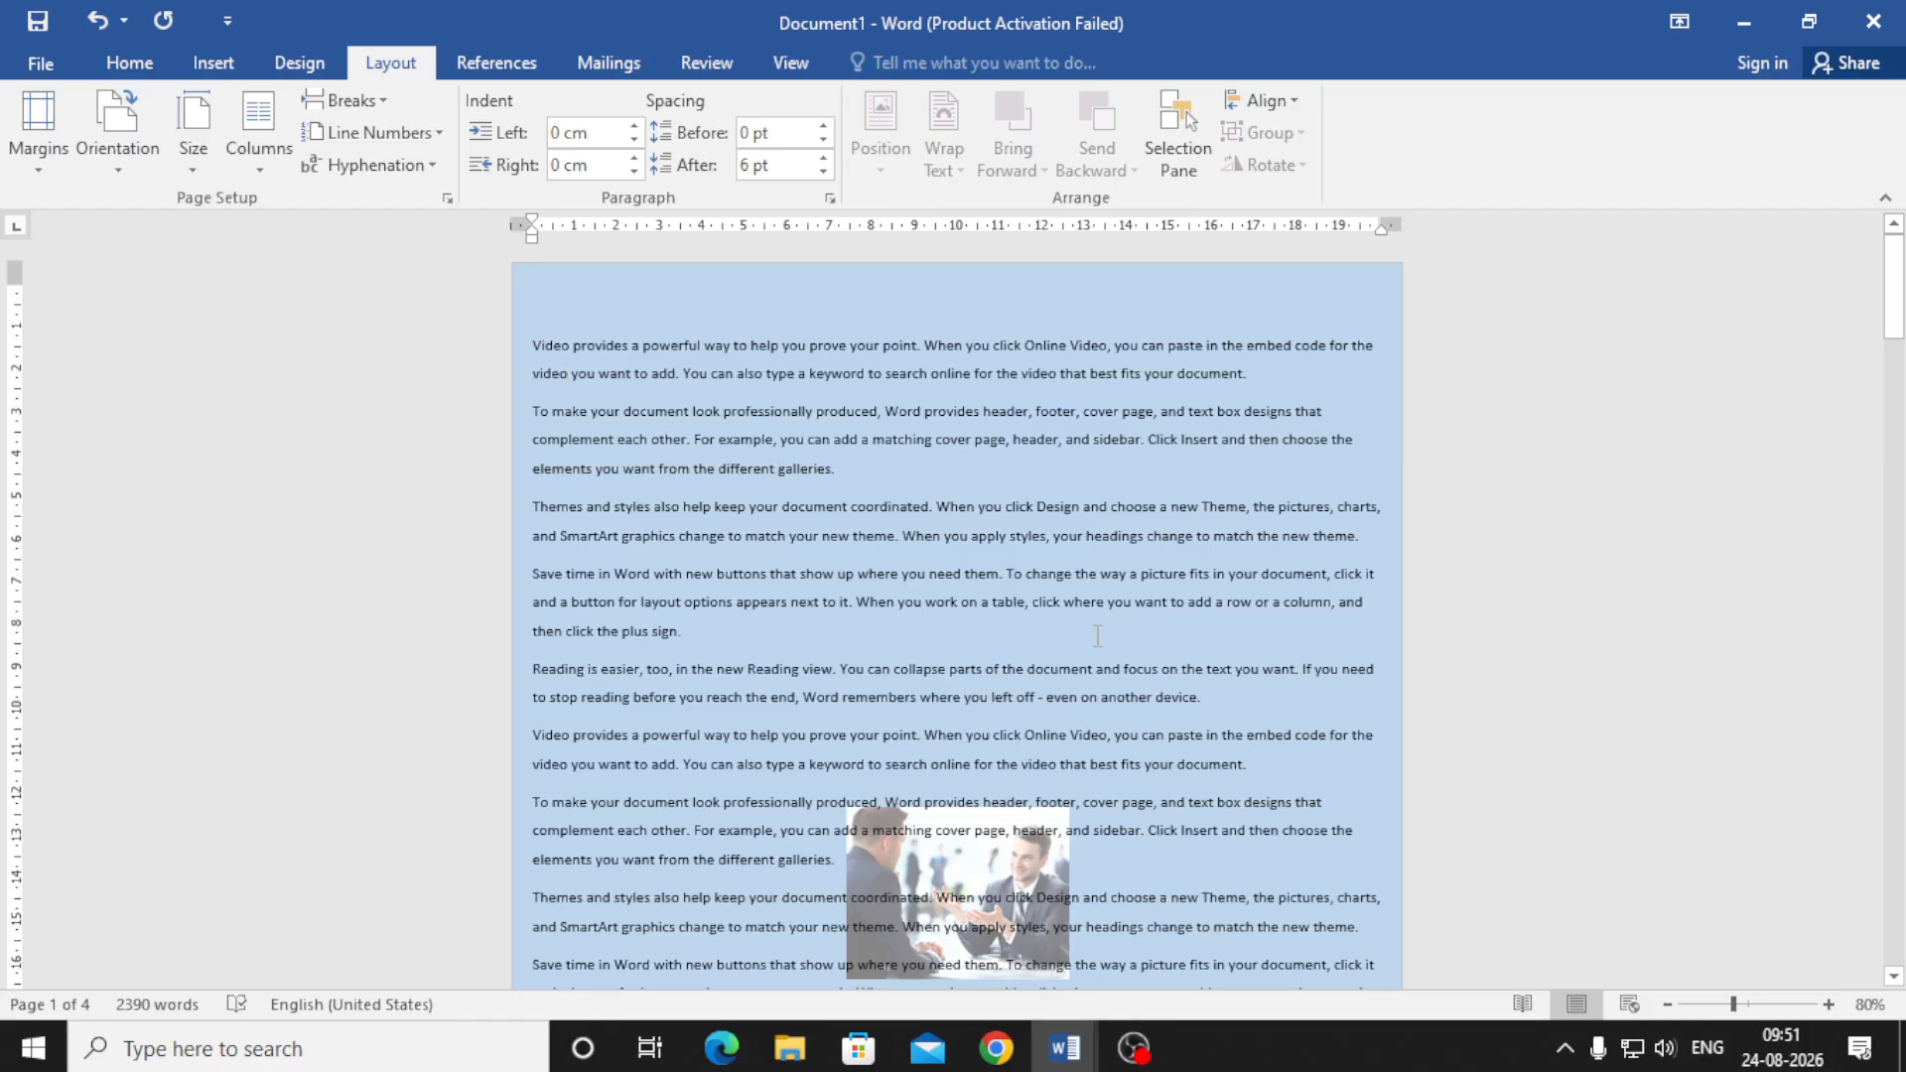
- Check how the custom margins look through all the pages and in the print preview
scroll(929, 651, "down", 5)
scroll(928, 650, "down", 6)
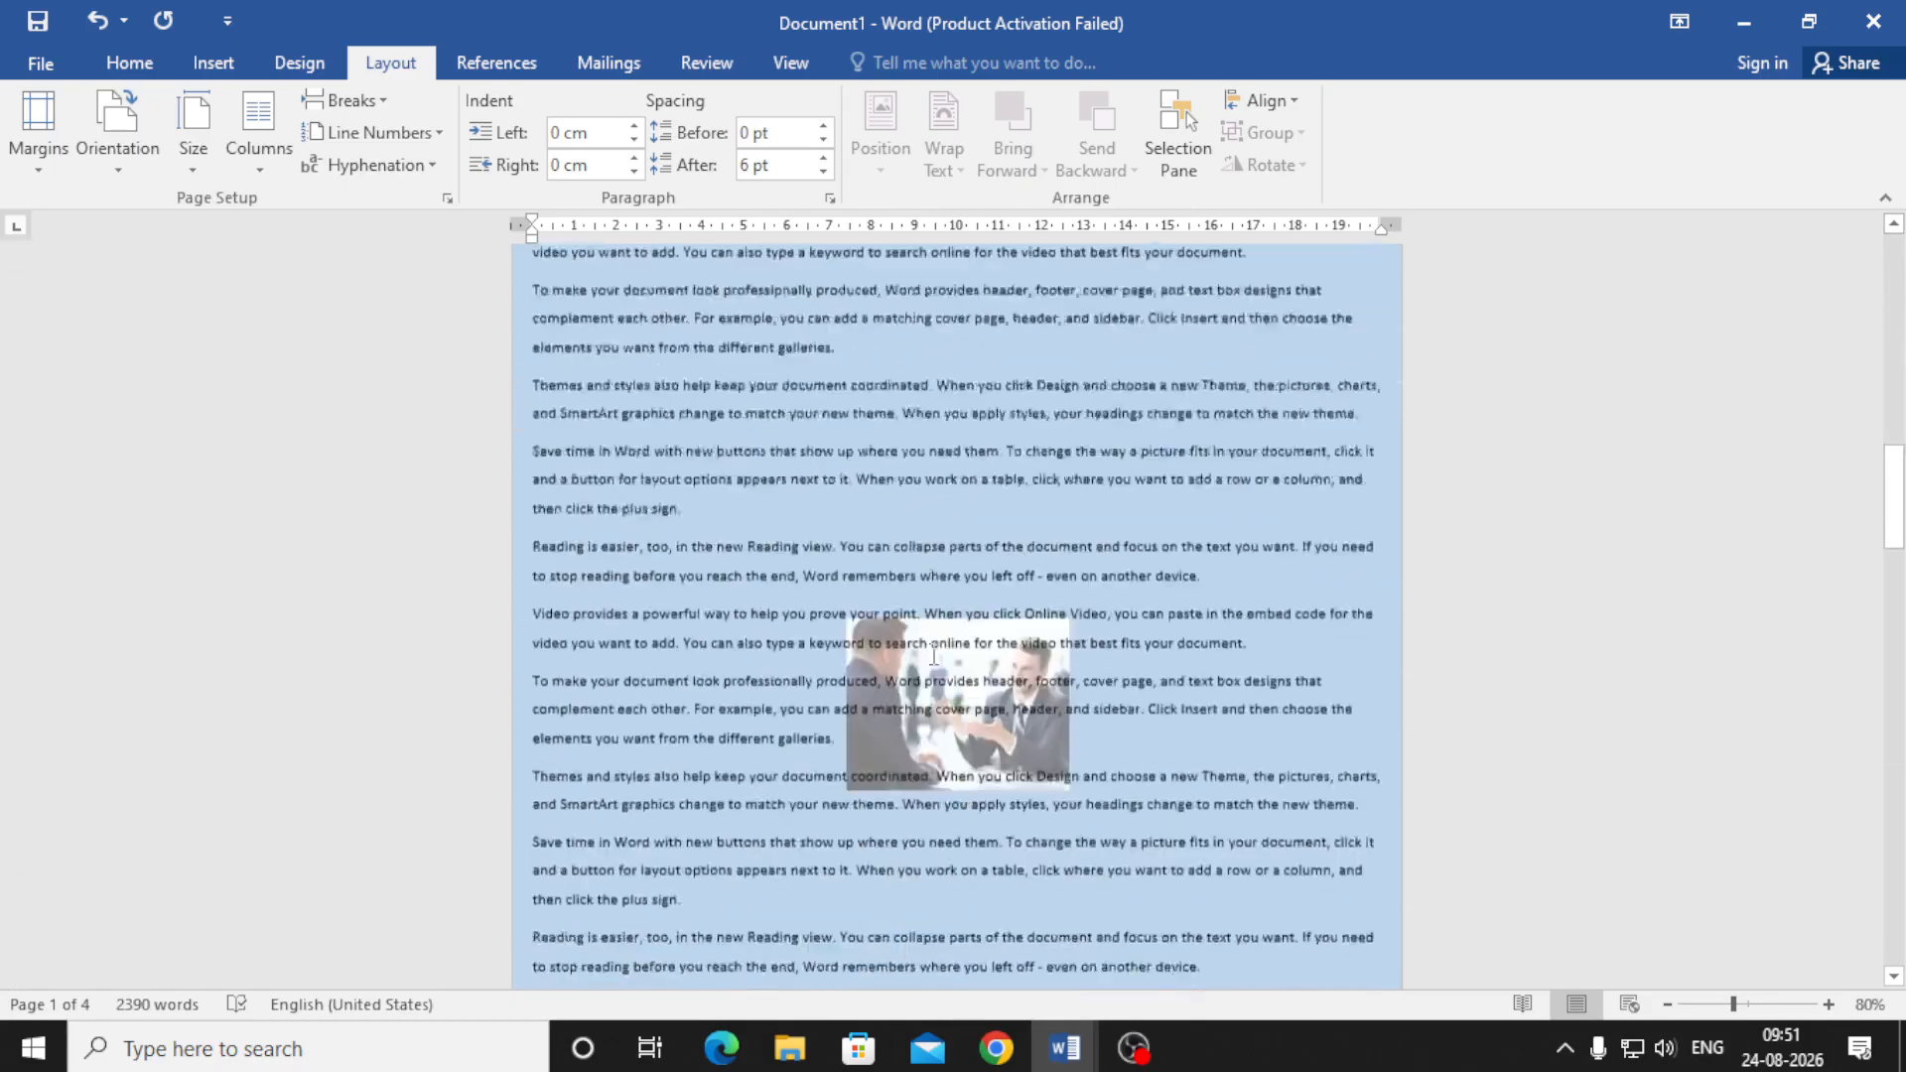
scroll(933, 656, "down", 15)
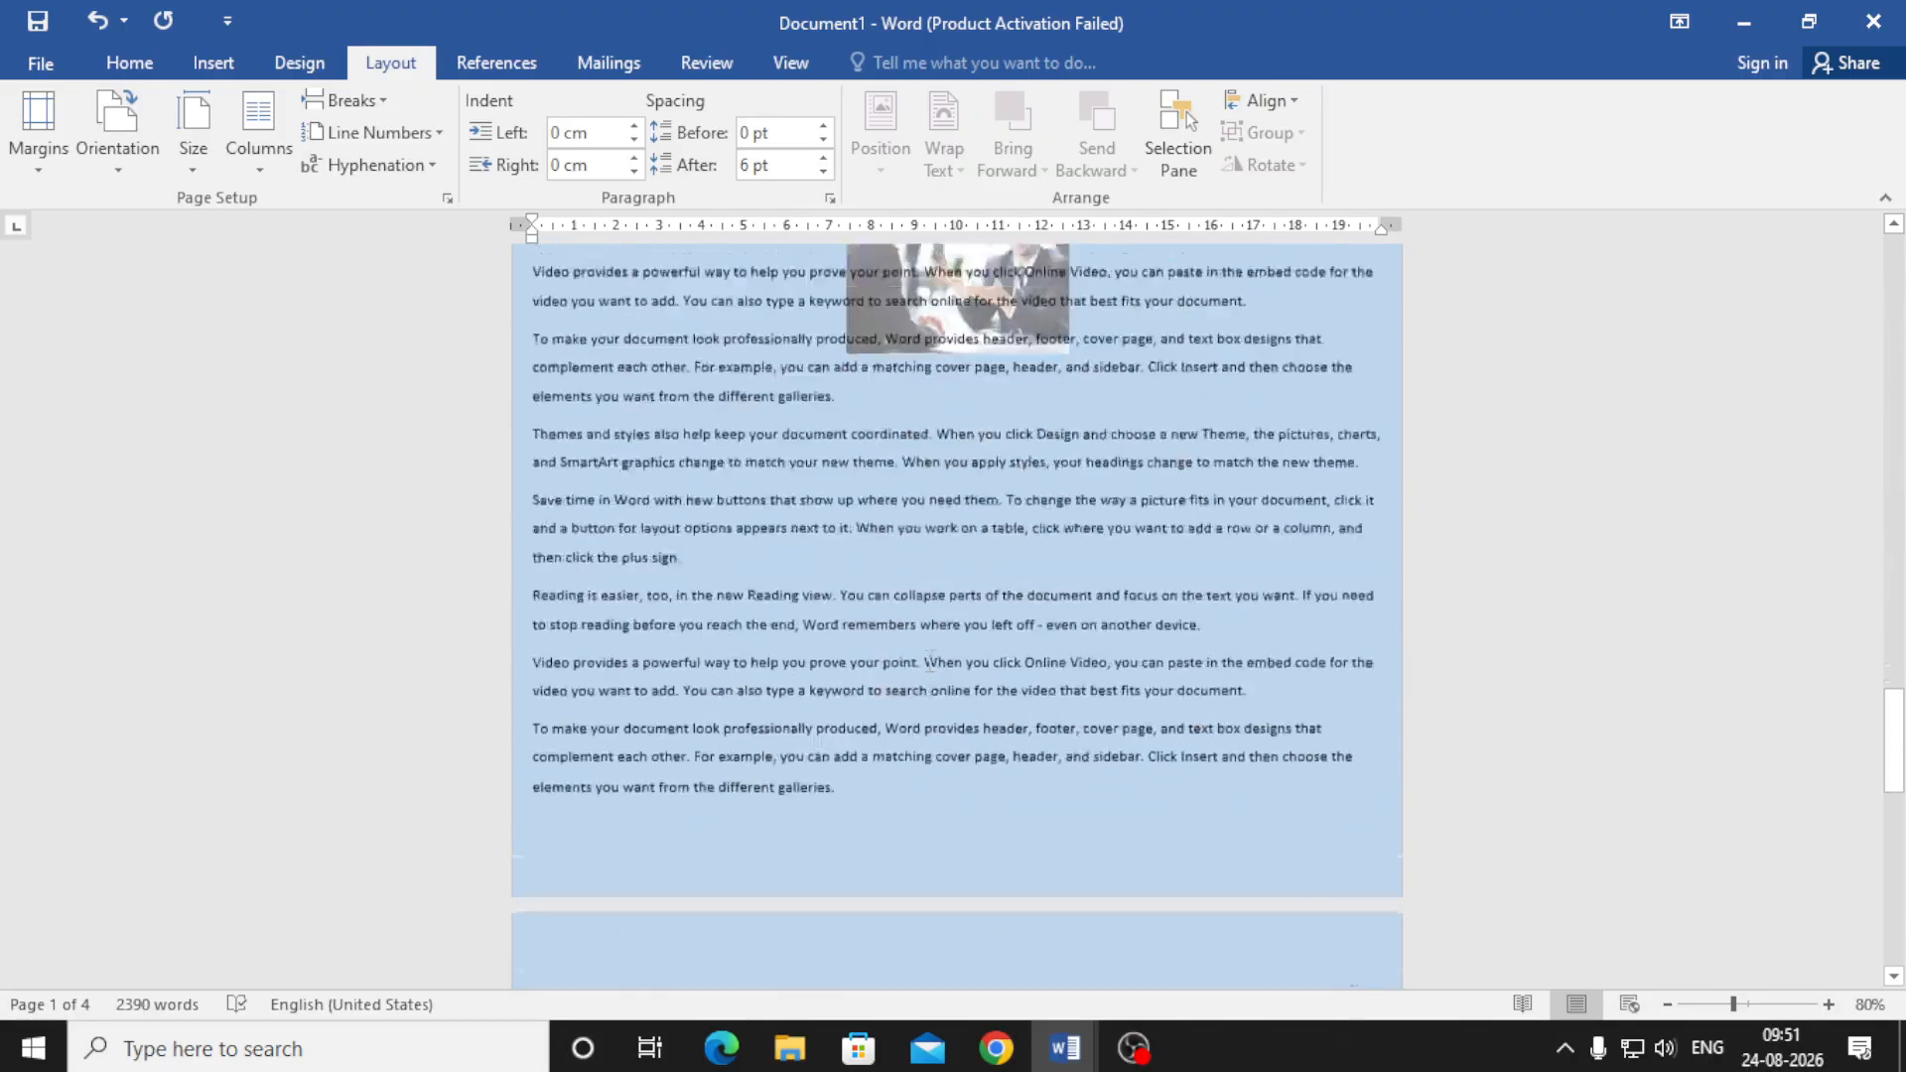
scroll(874, 685, "down", 10)
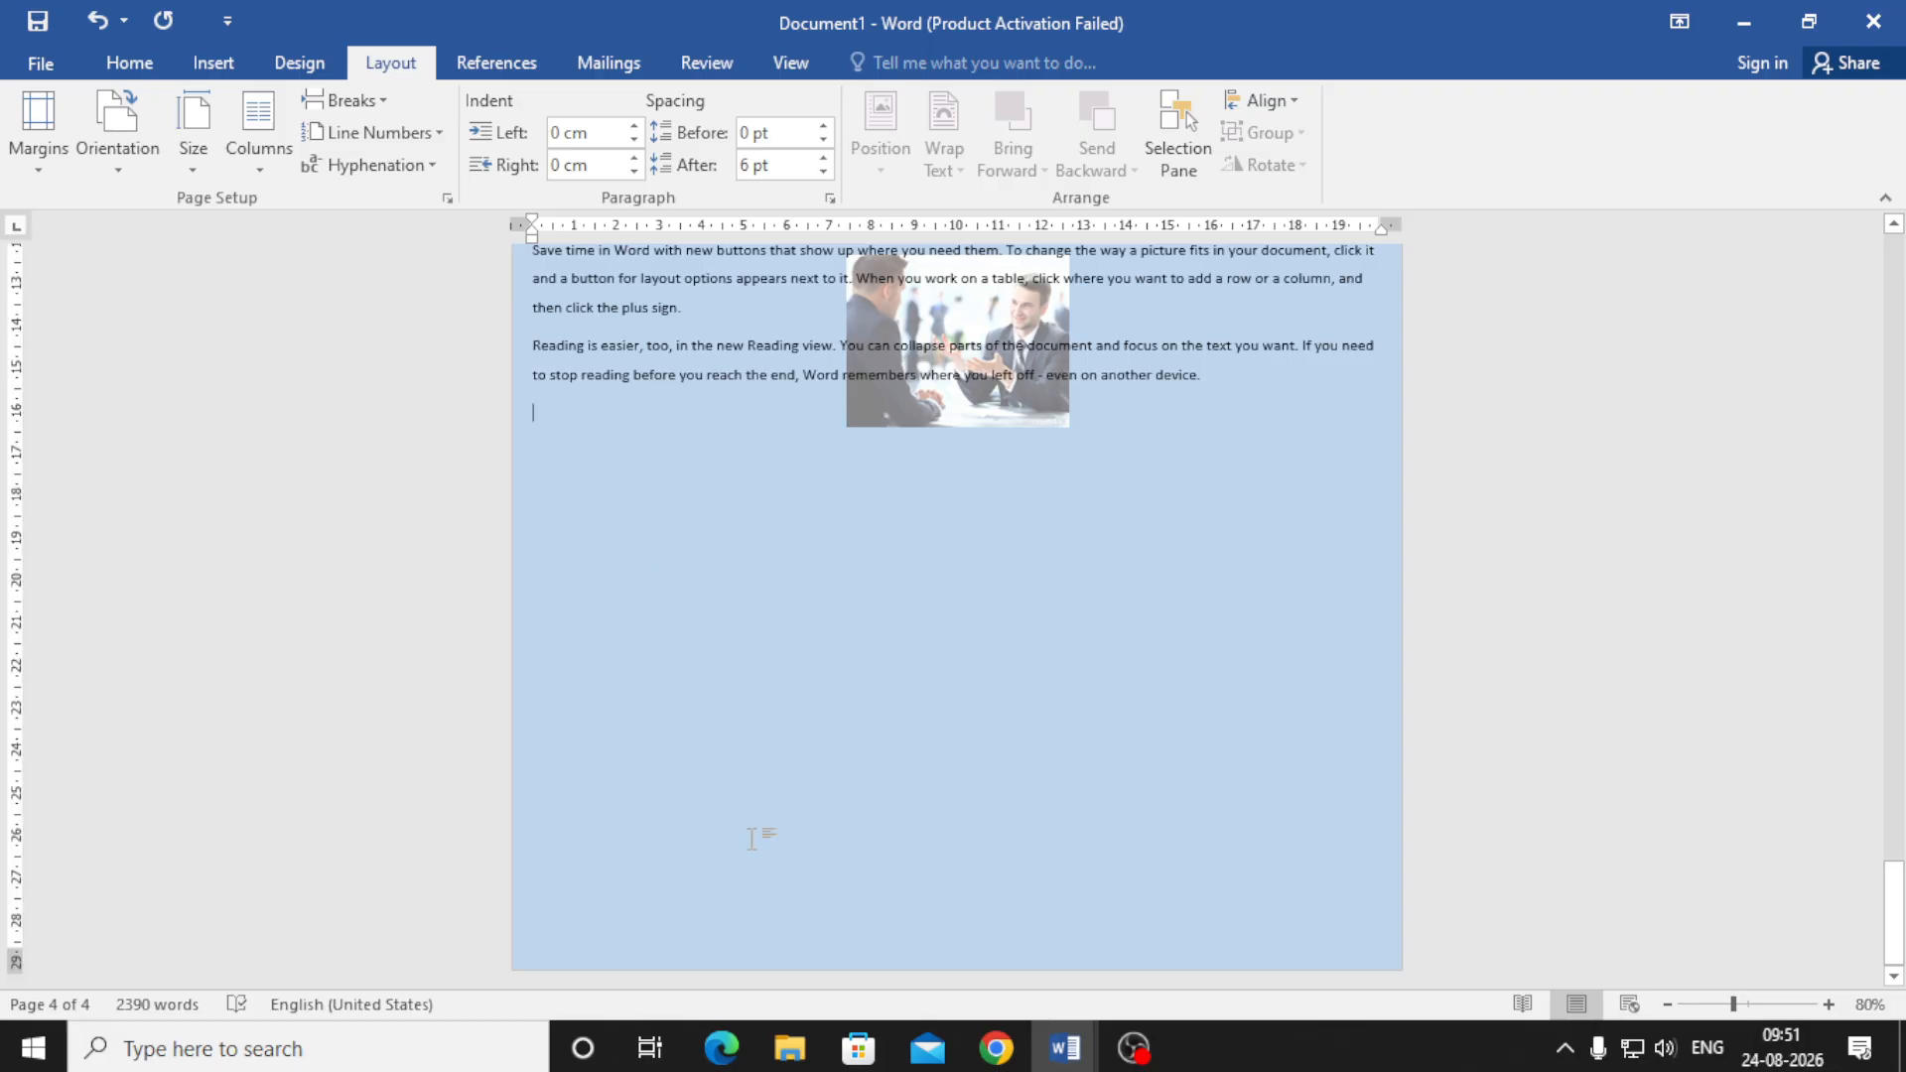
scroll(756, 837, "up", 10)
scroll(756, 837, "up", 10)
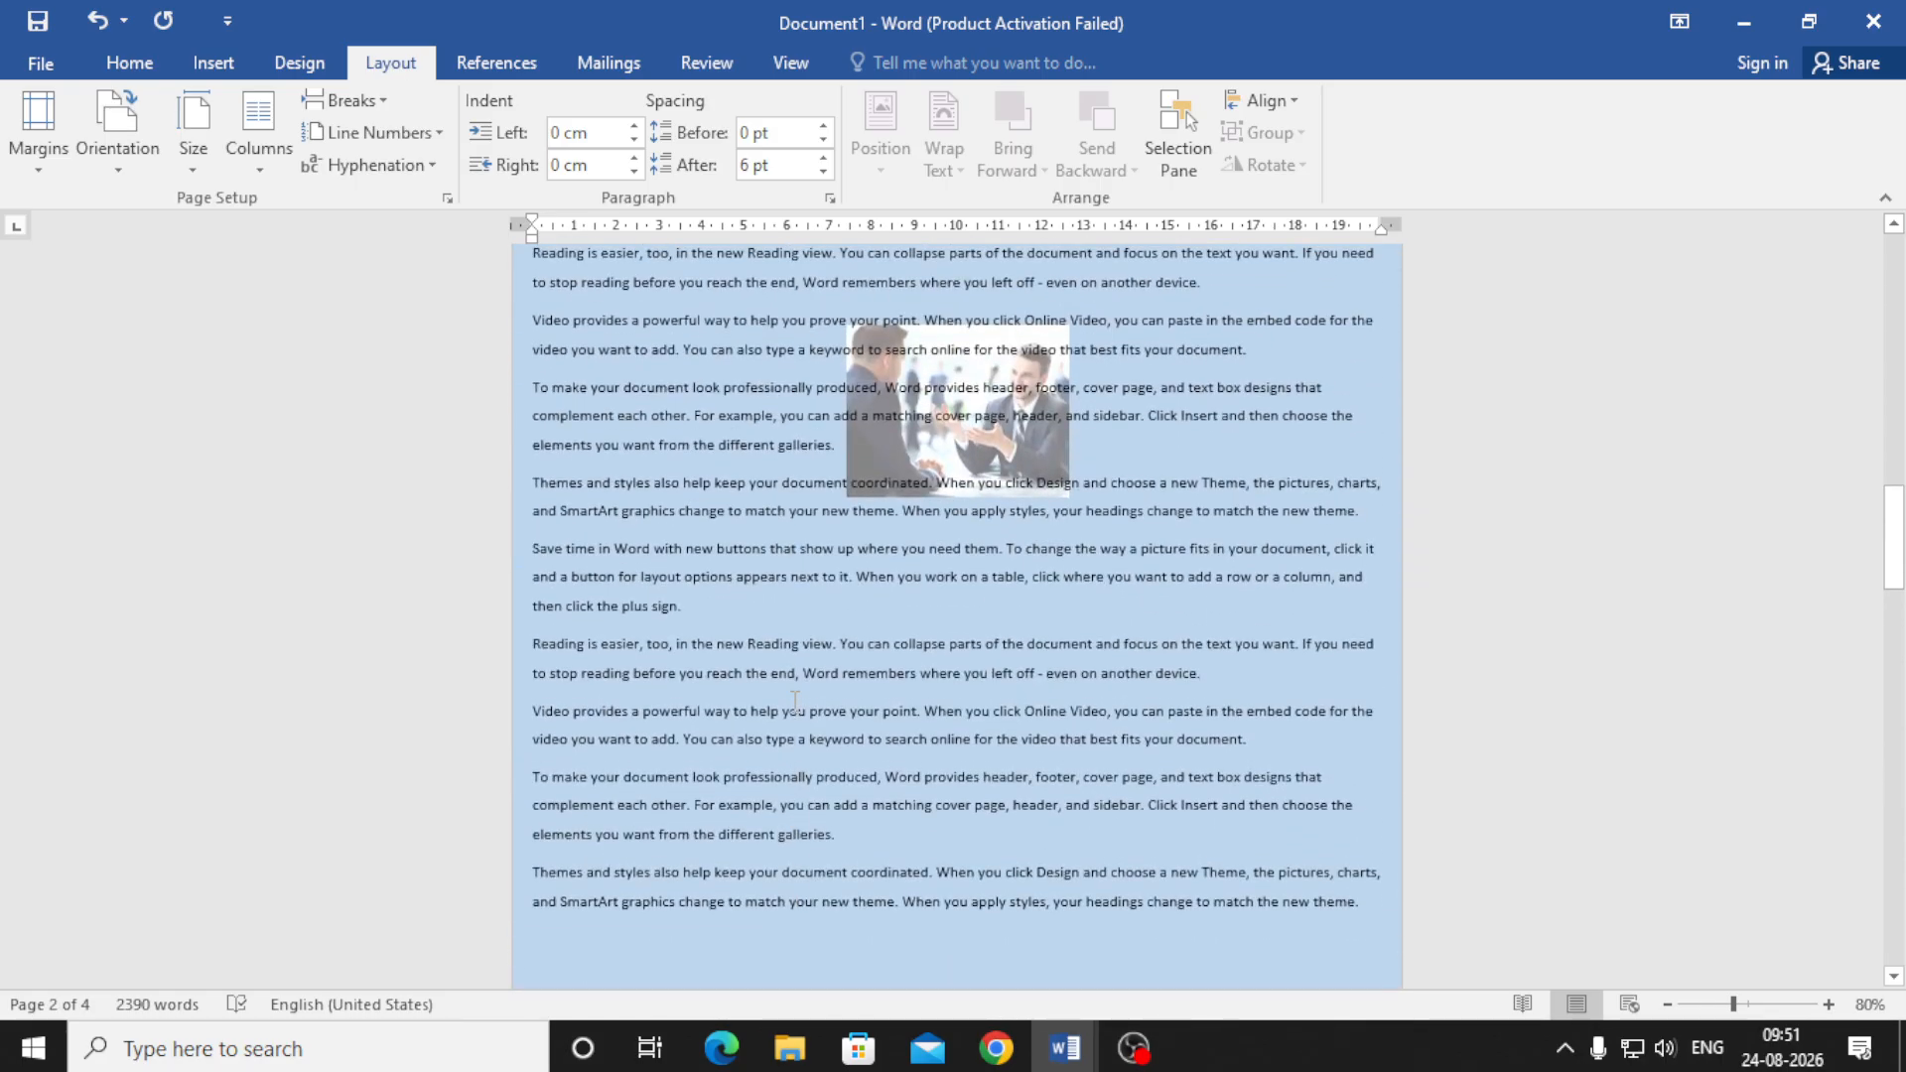
key("ctrl+p")
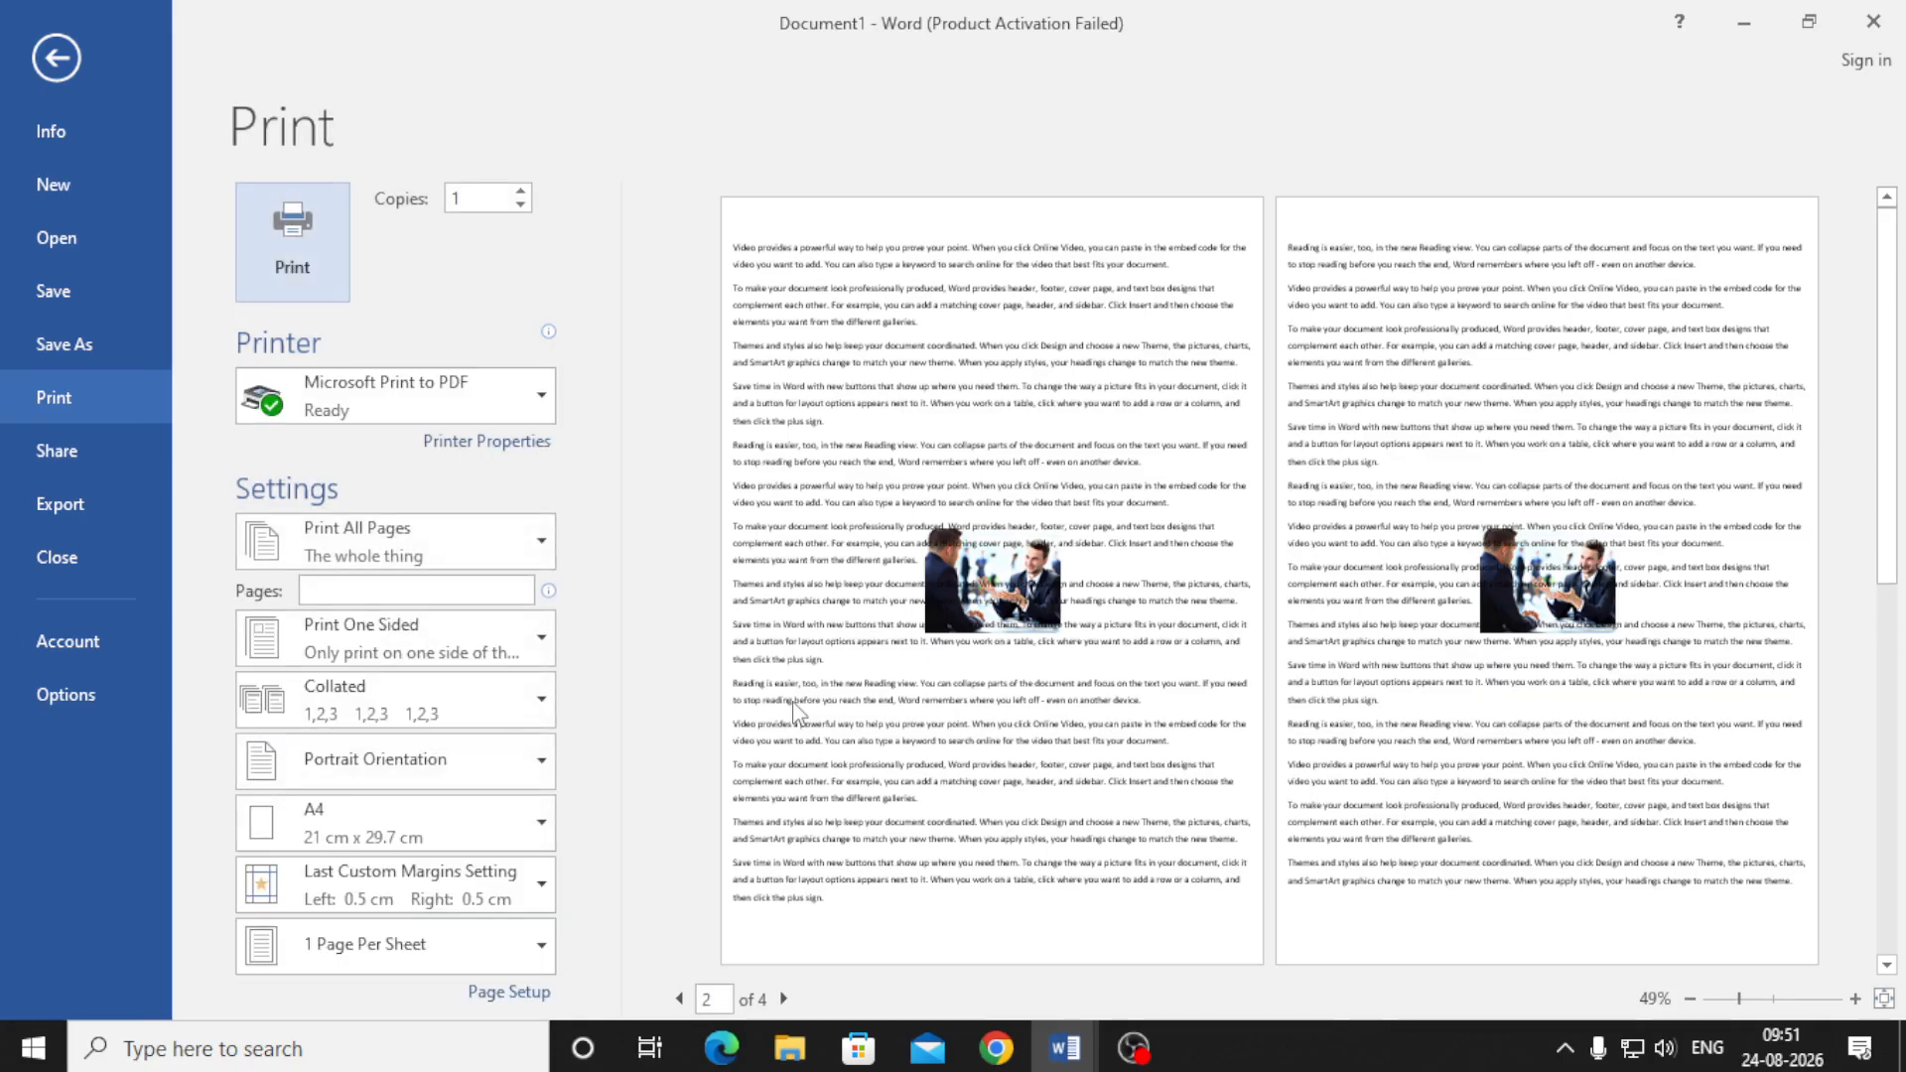
key("Escape")
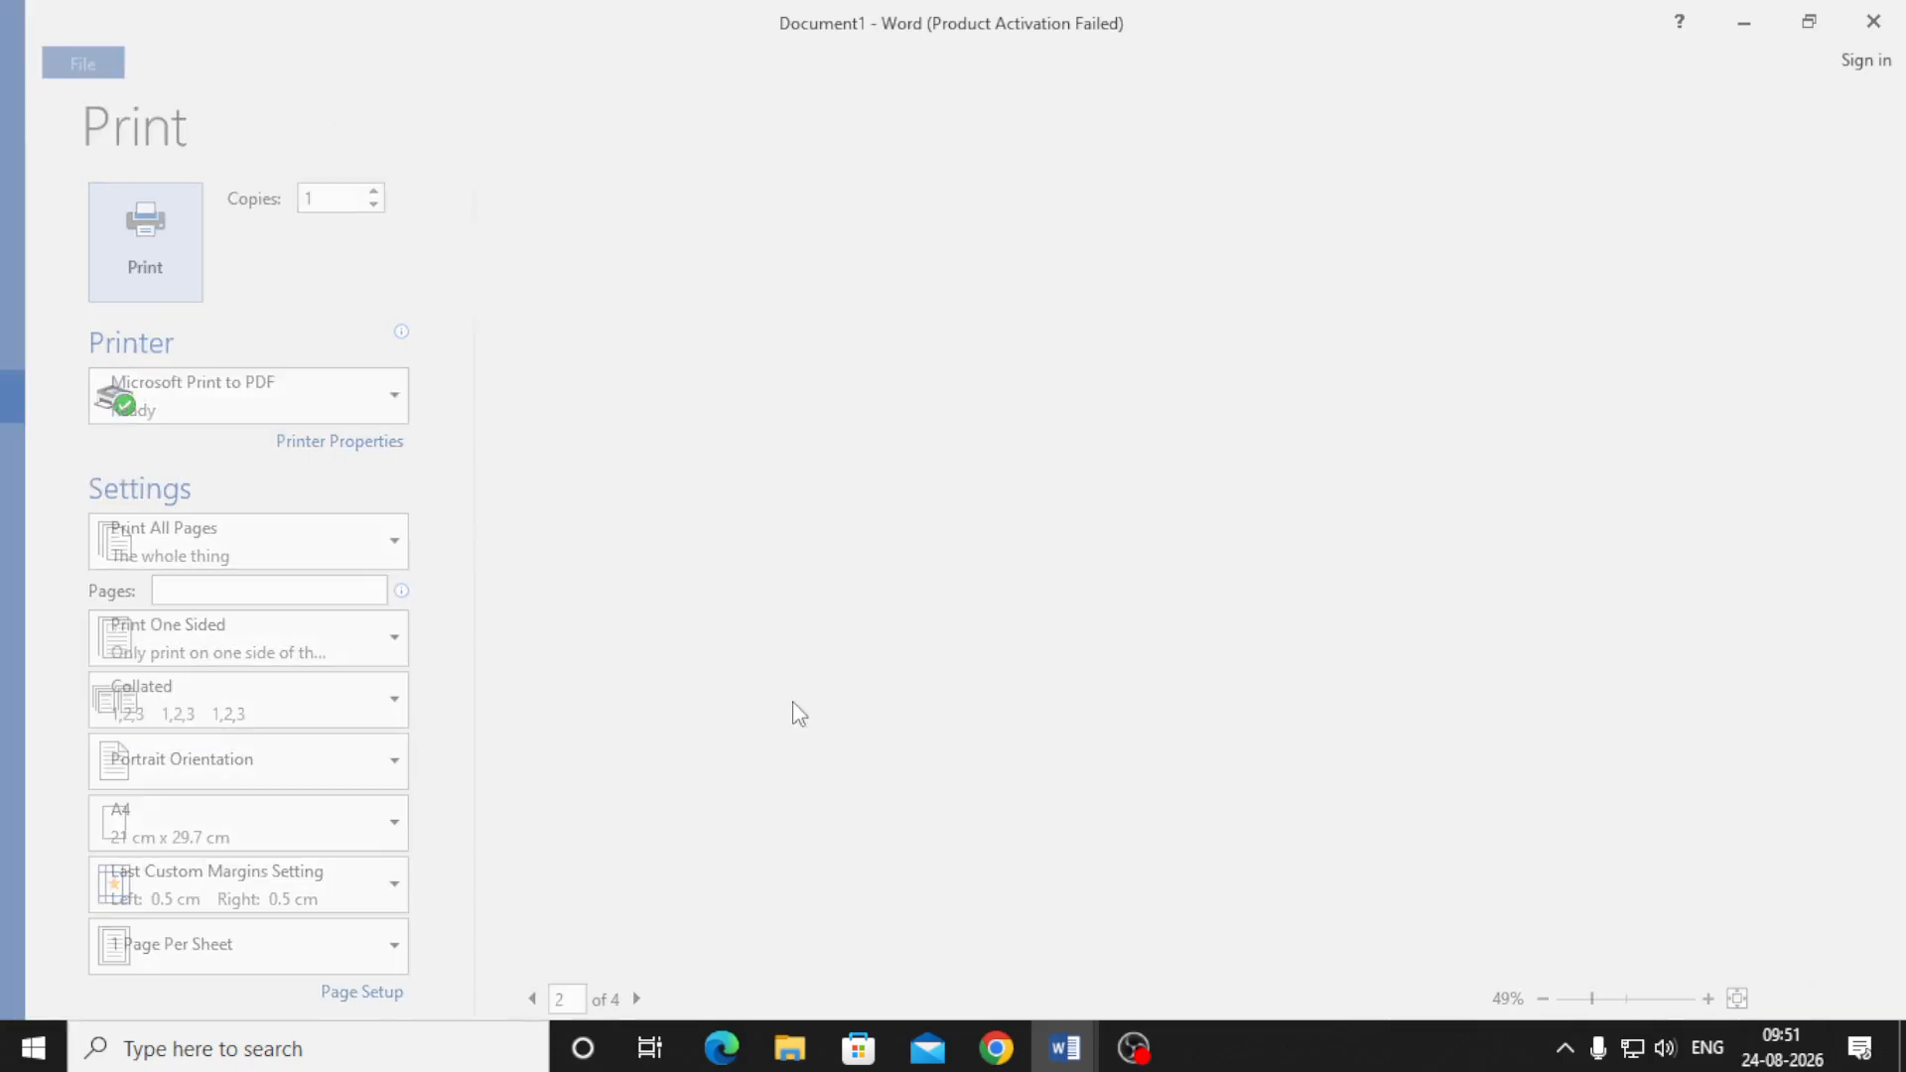
- Leave the print preview and apply the Narrow margins preset to the document
left_click(58, 151)
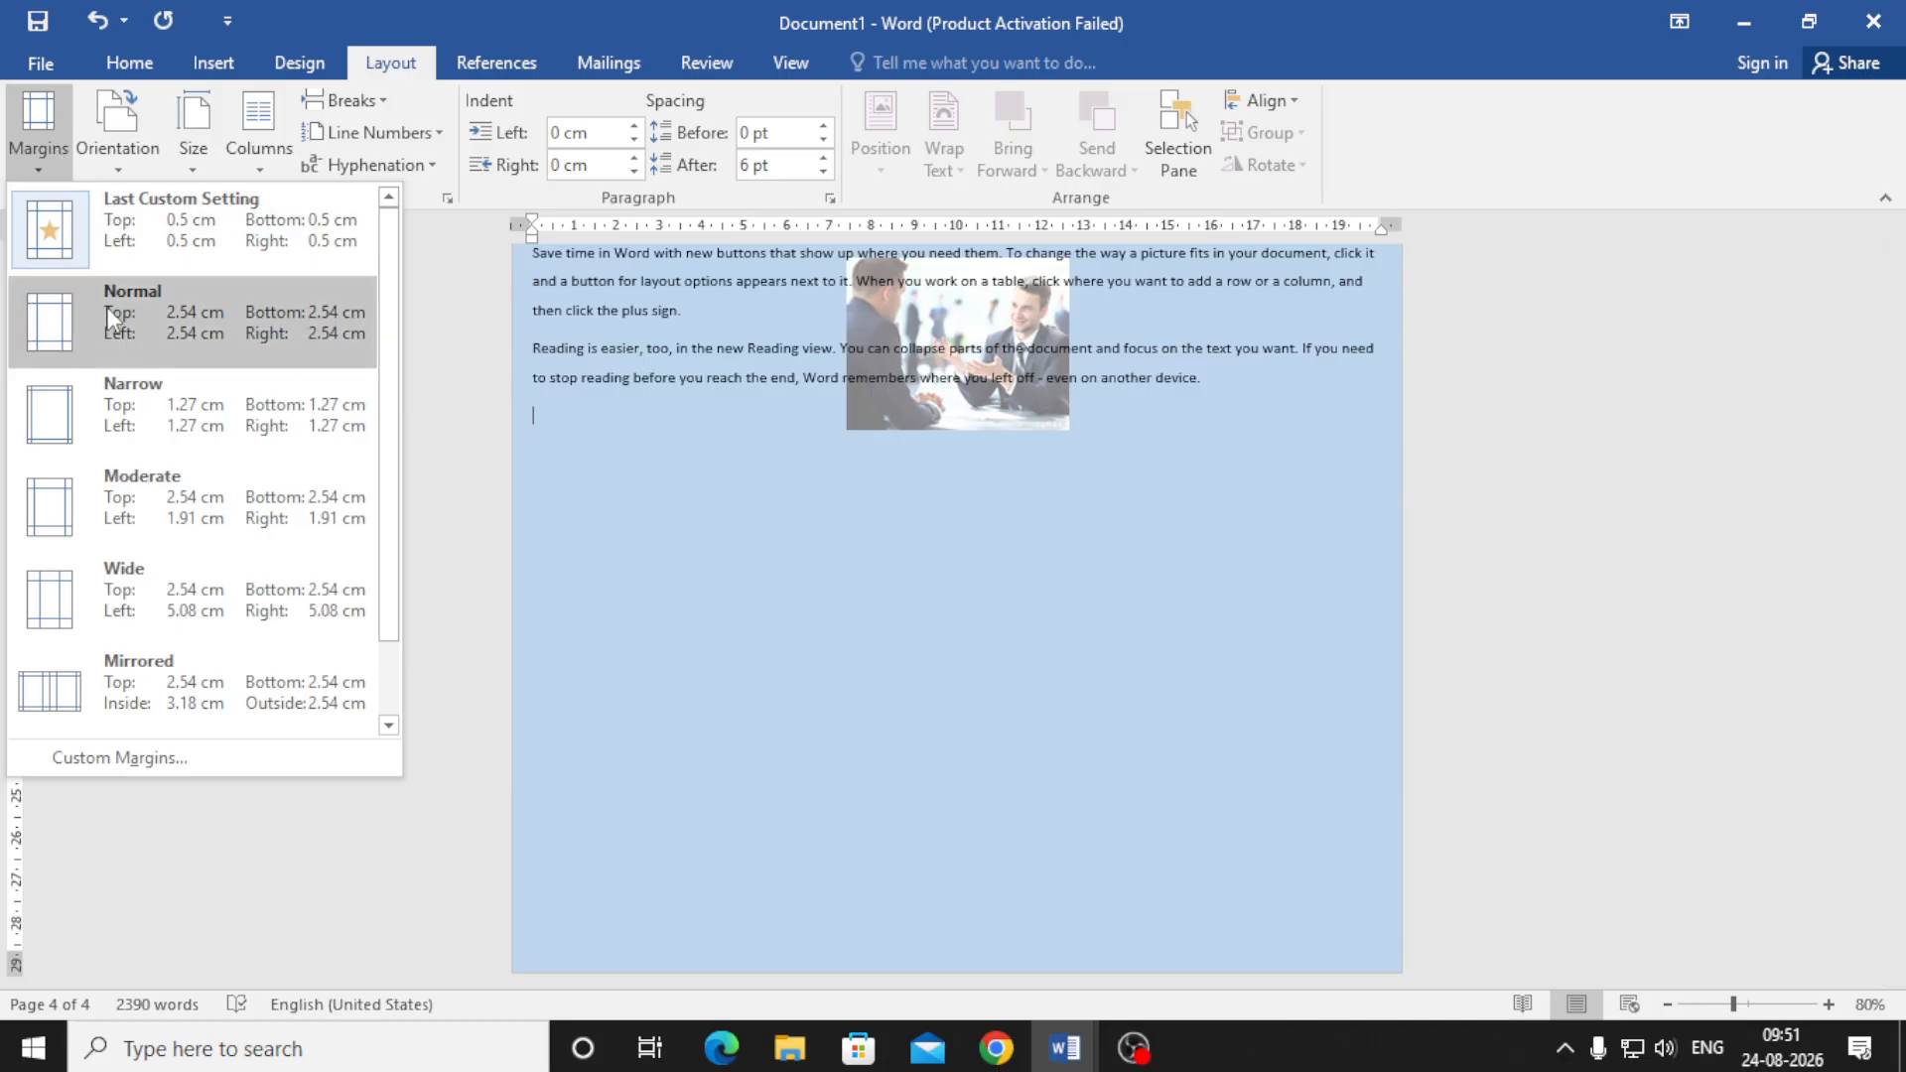
left_click(167, 413)
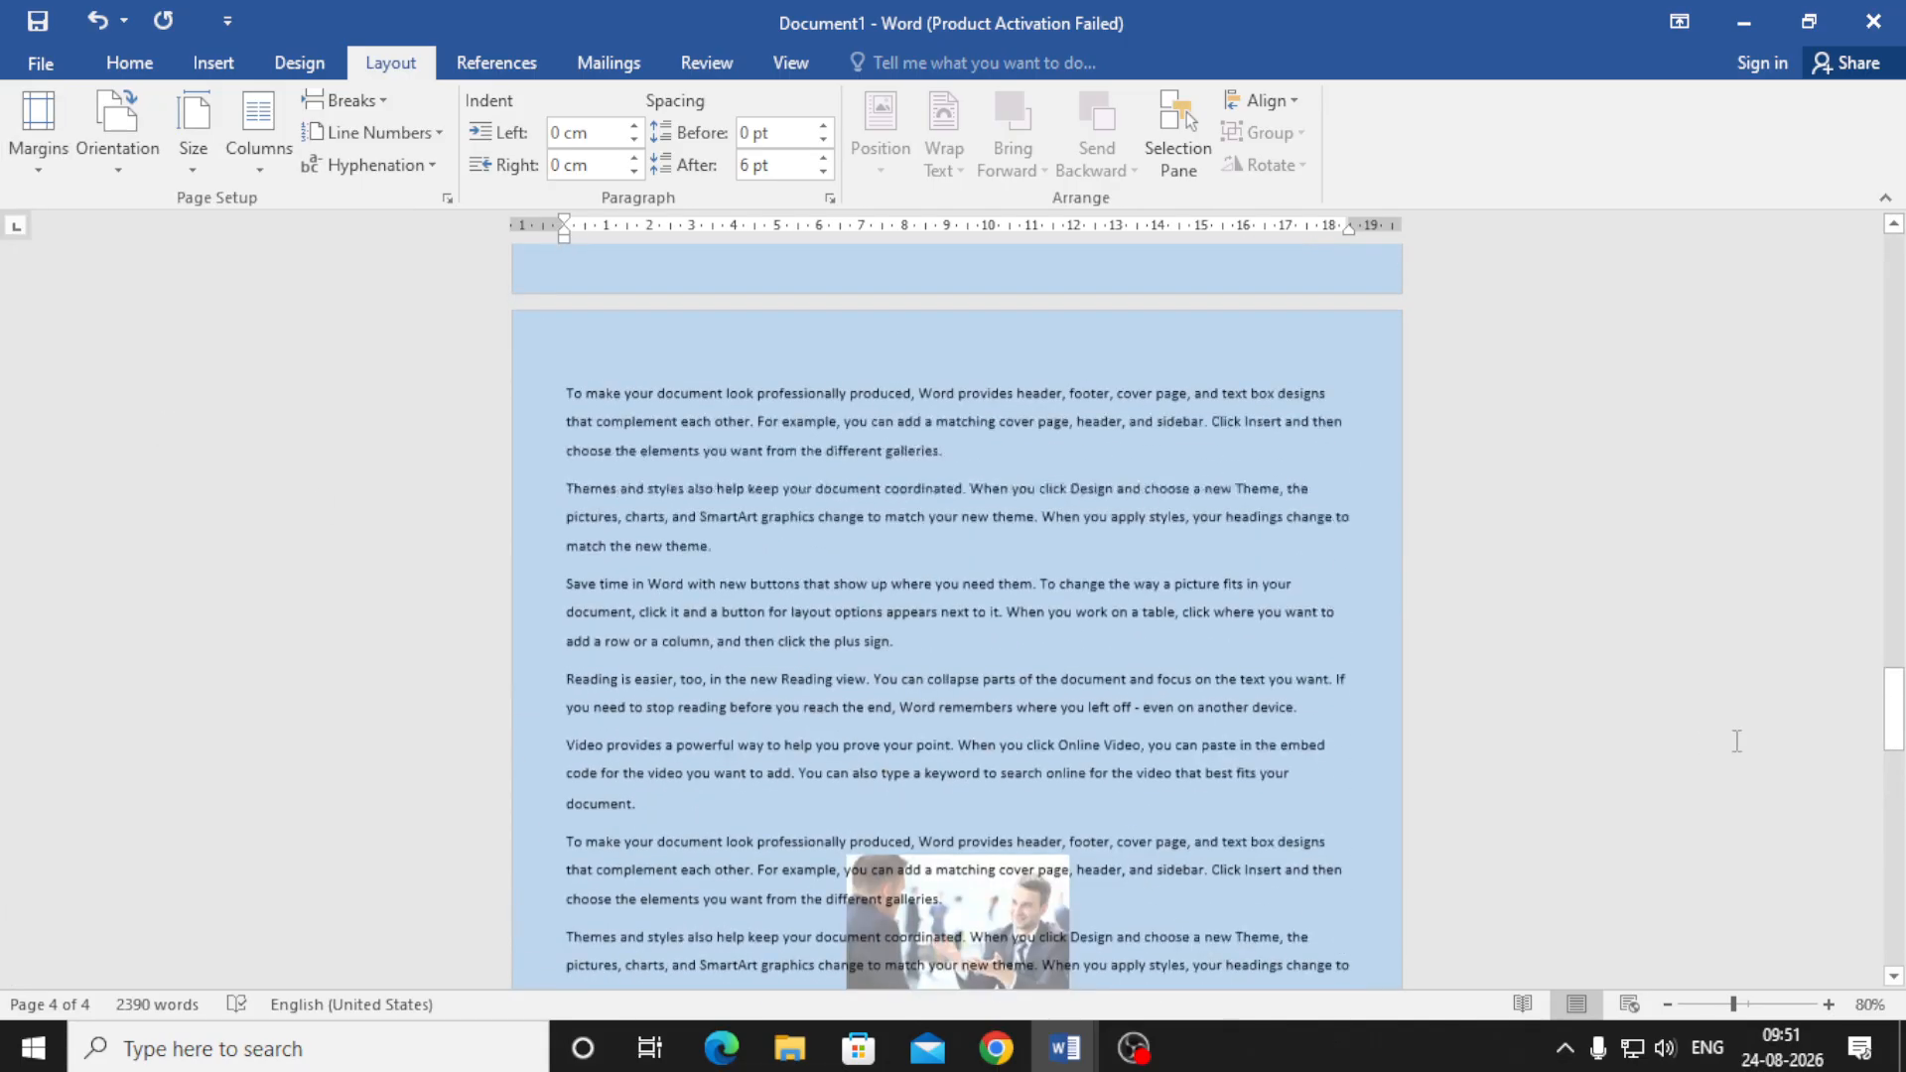
left_click_drag(1895, 700, 1893, 256)
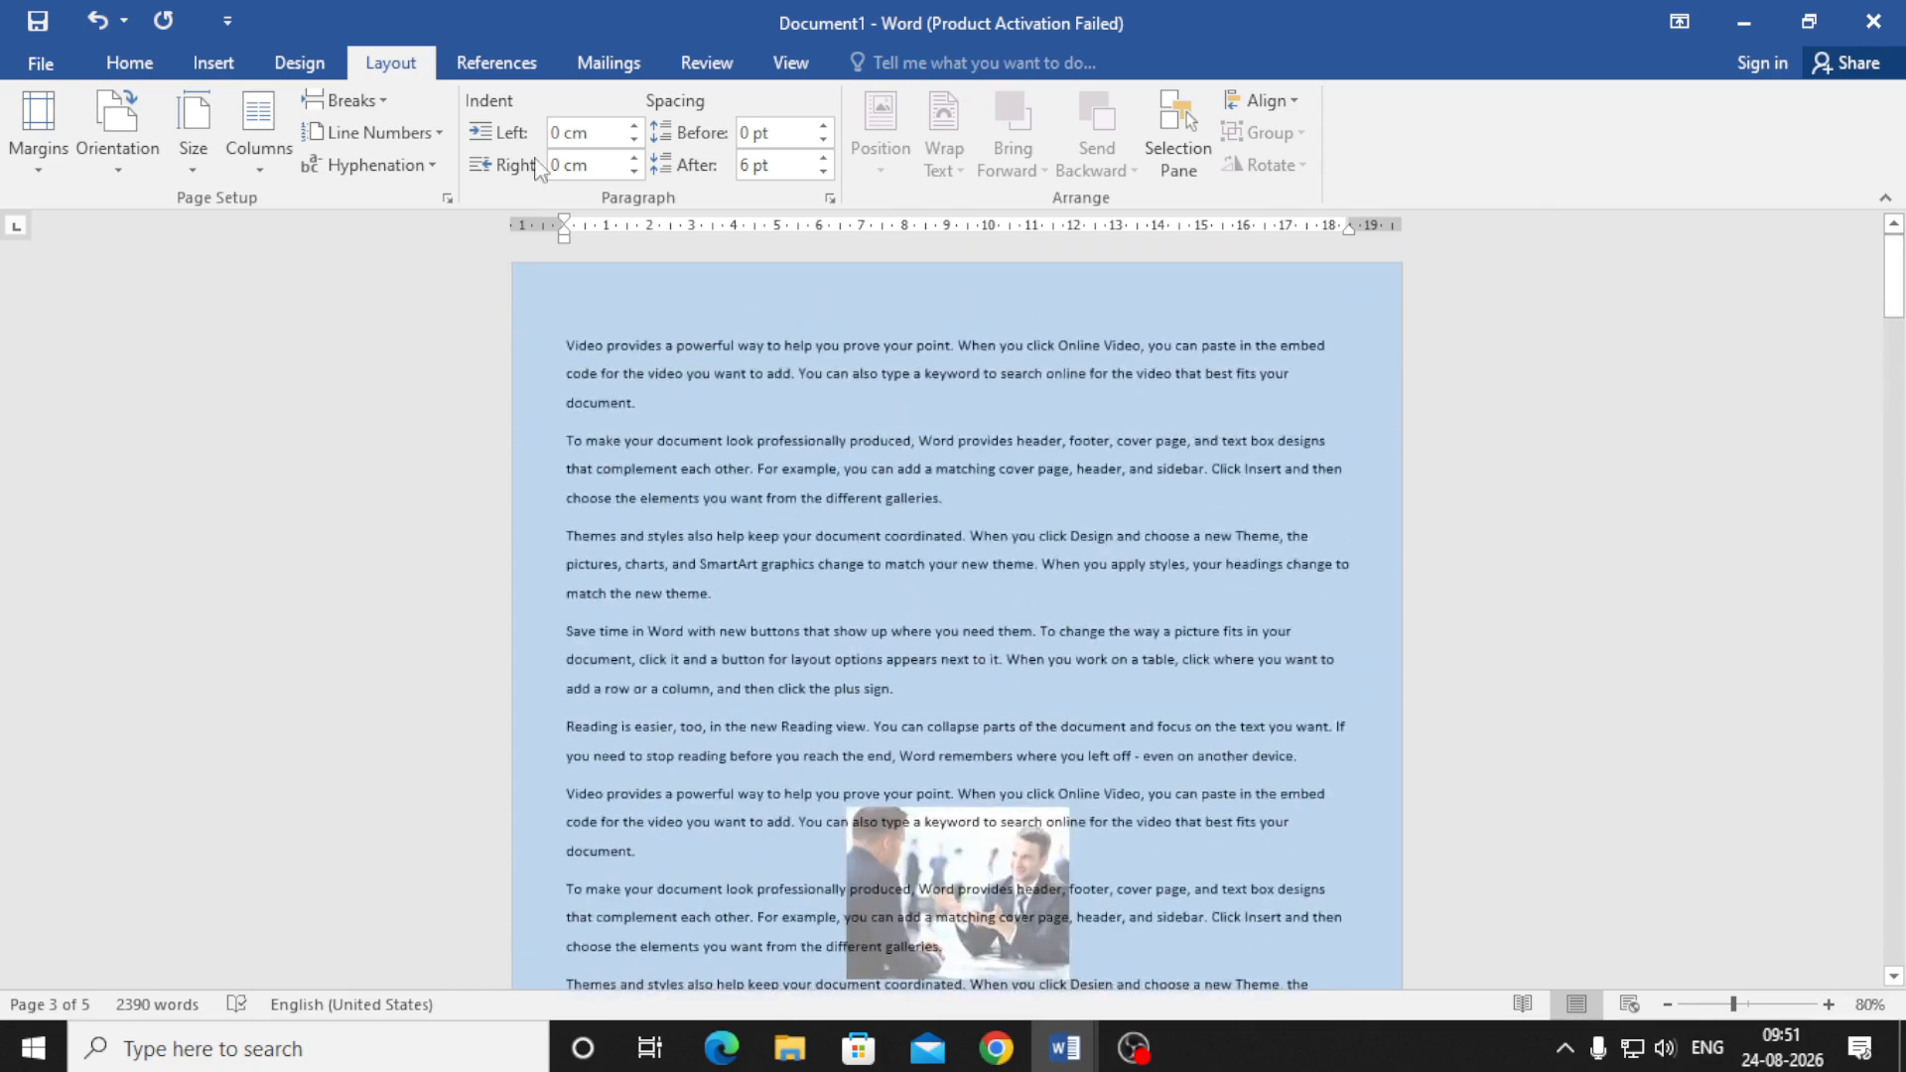
- Apply the Normal margins preset, check its effect on the pages, and switch back to the Narrow preset
left_click(38, 129)
left_click(139, 306)
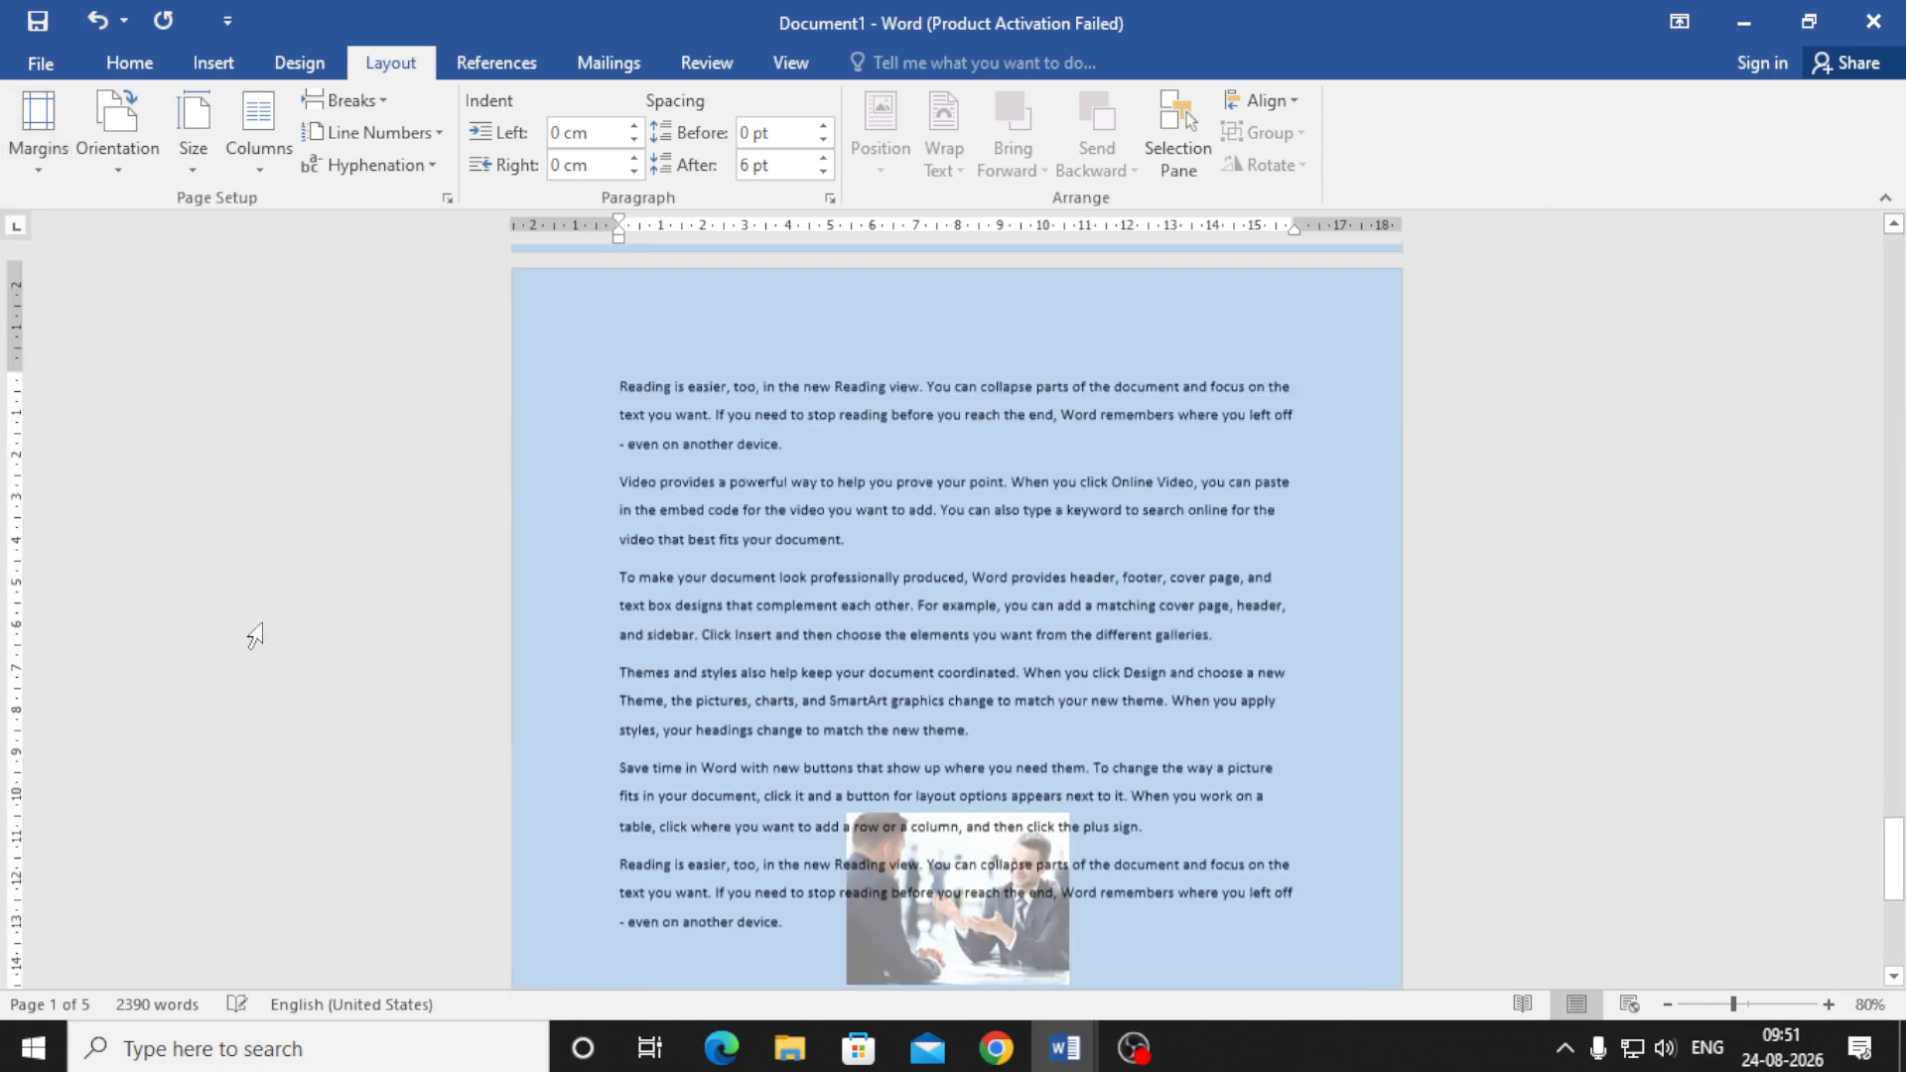
scroll(1159, 730, "up", 11)
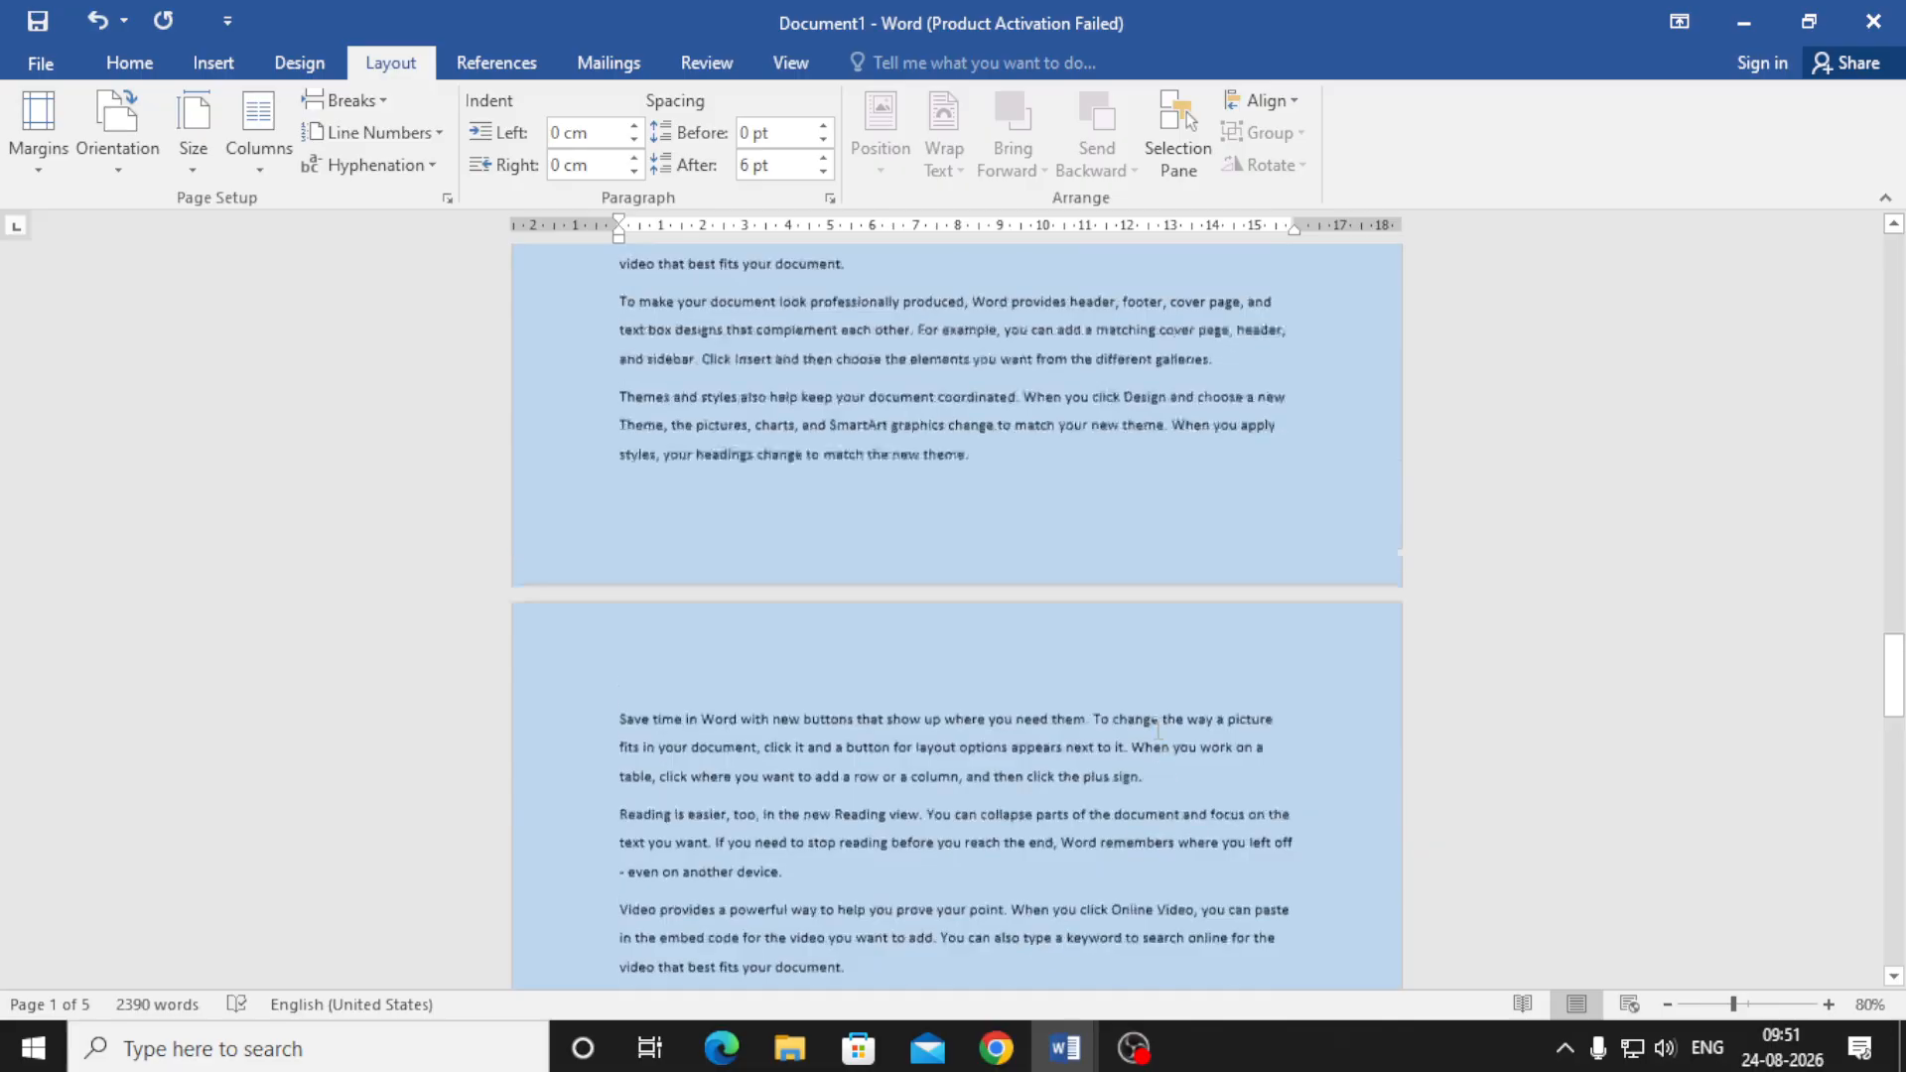
scroll(739, 608, "up", 3)
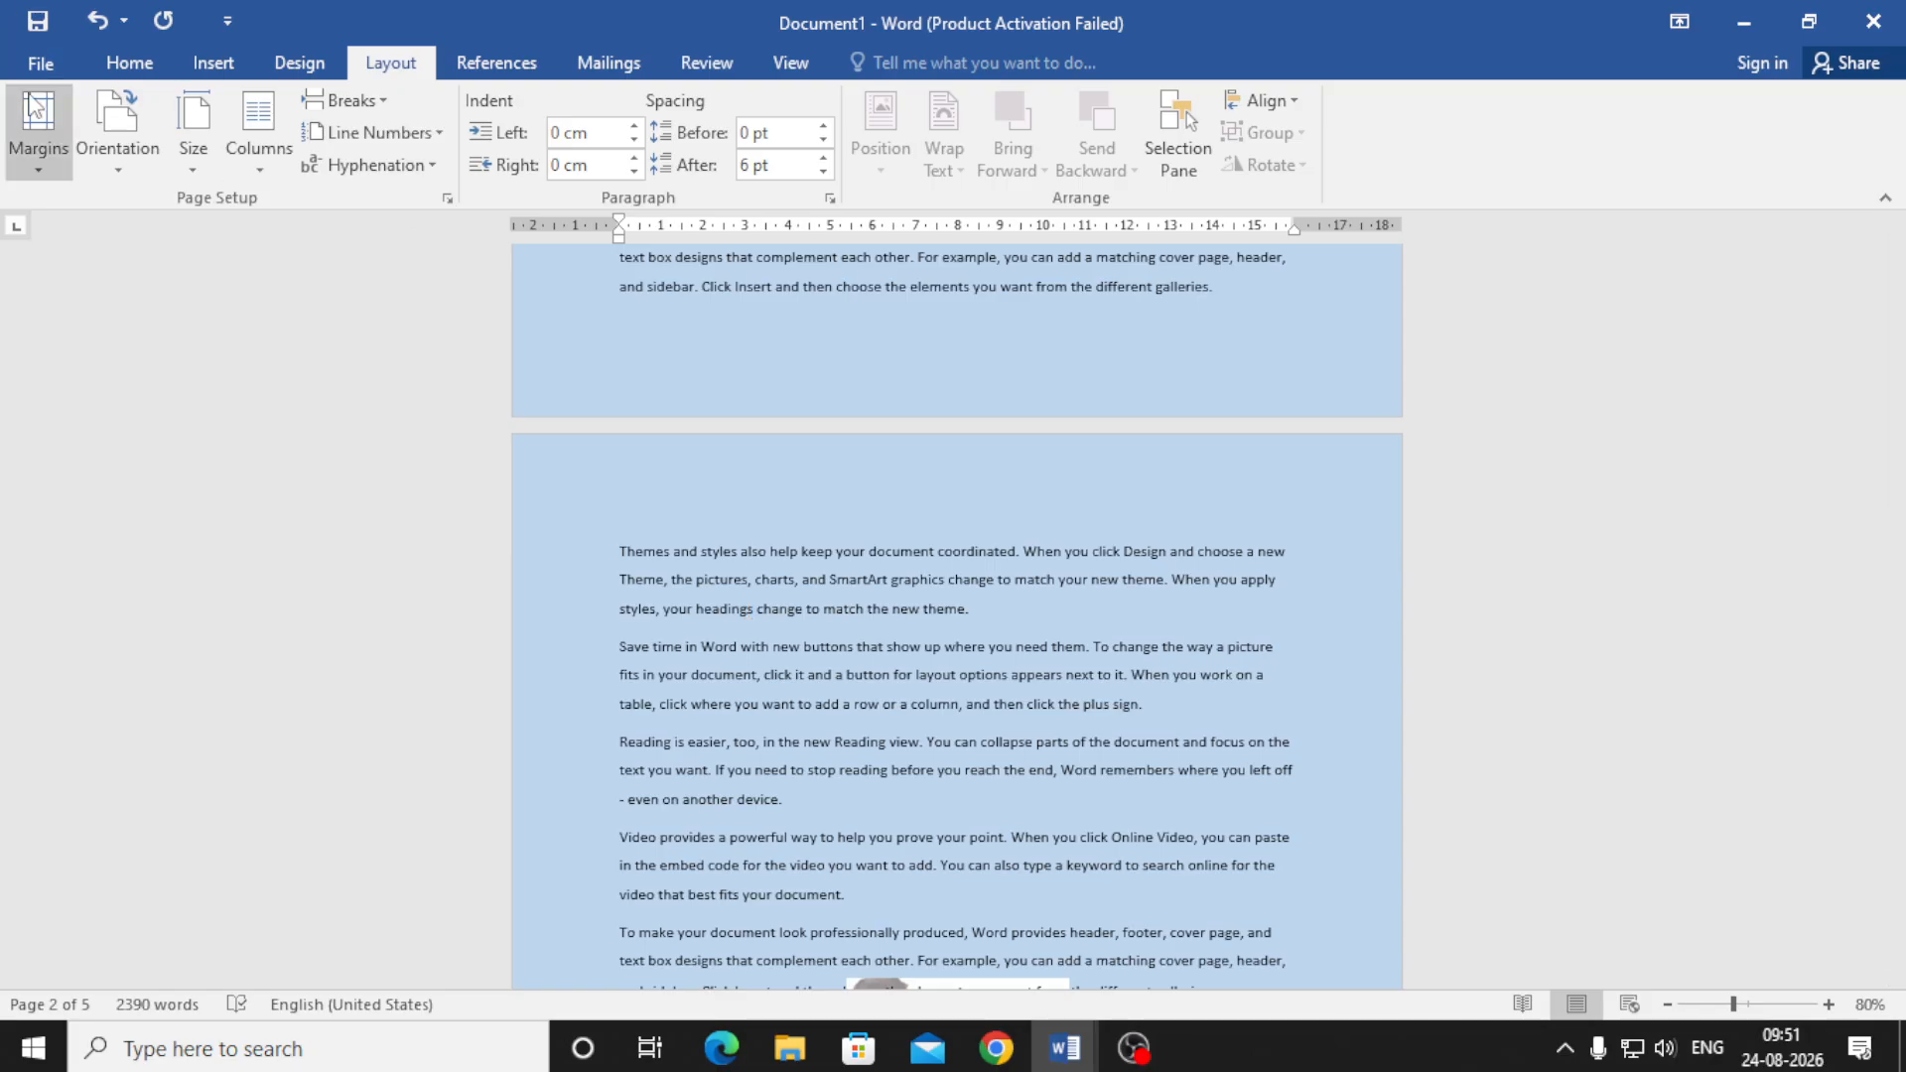
left_click(37, 129)
left_click(88, 383)
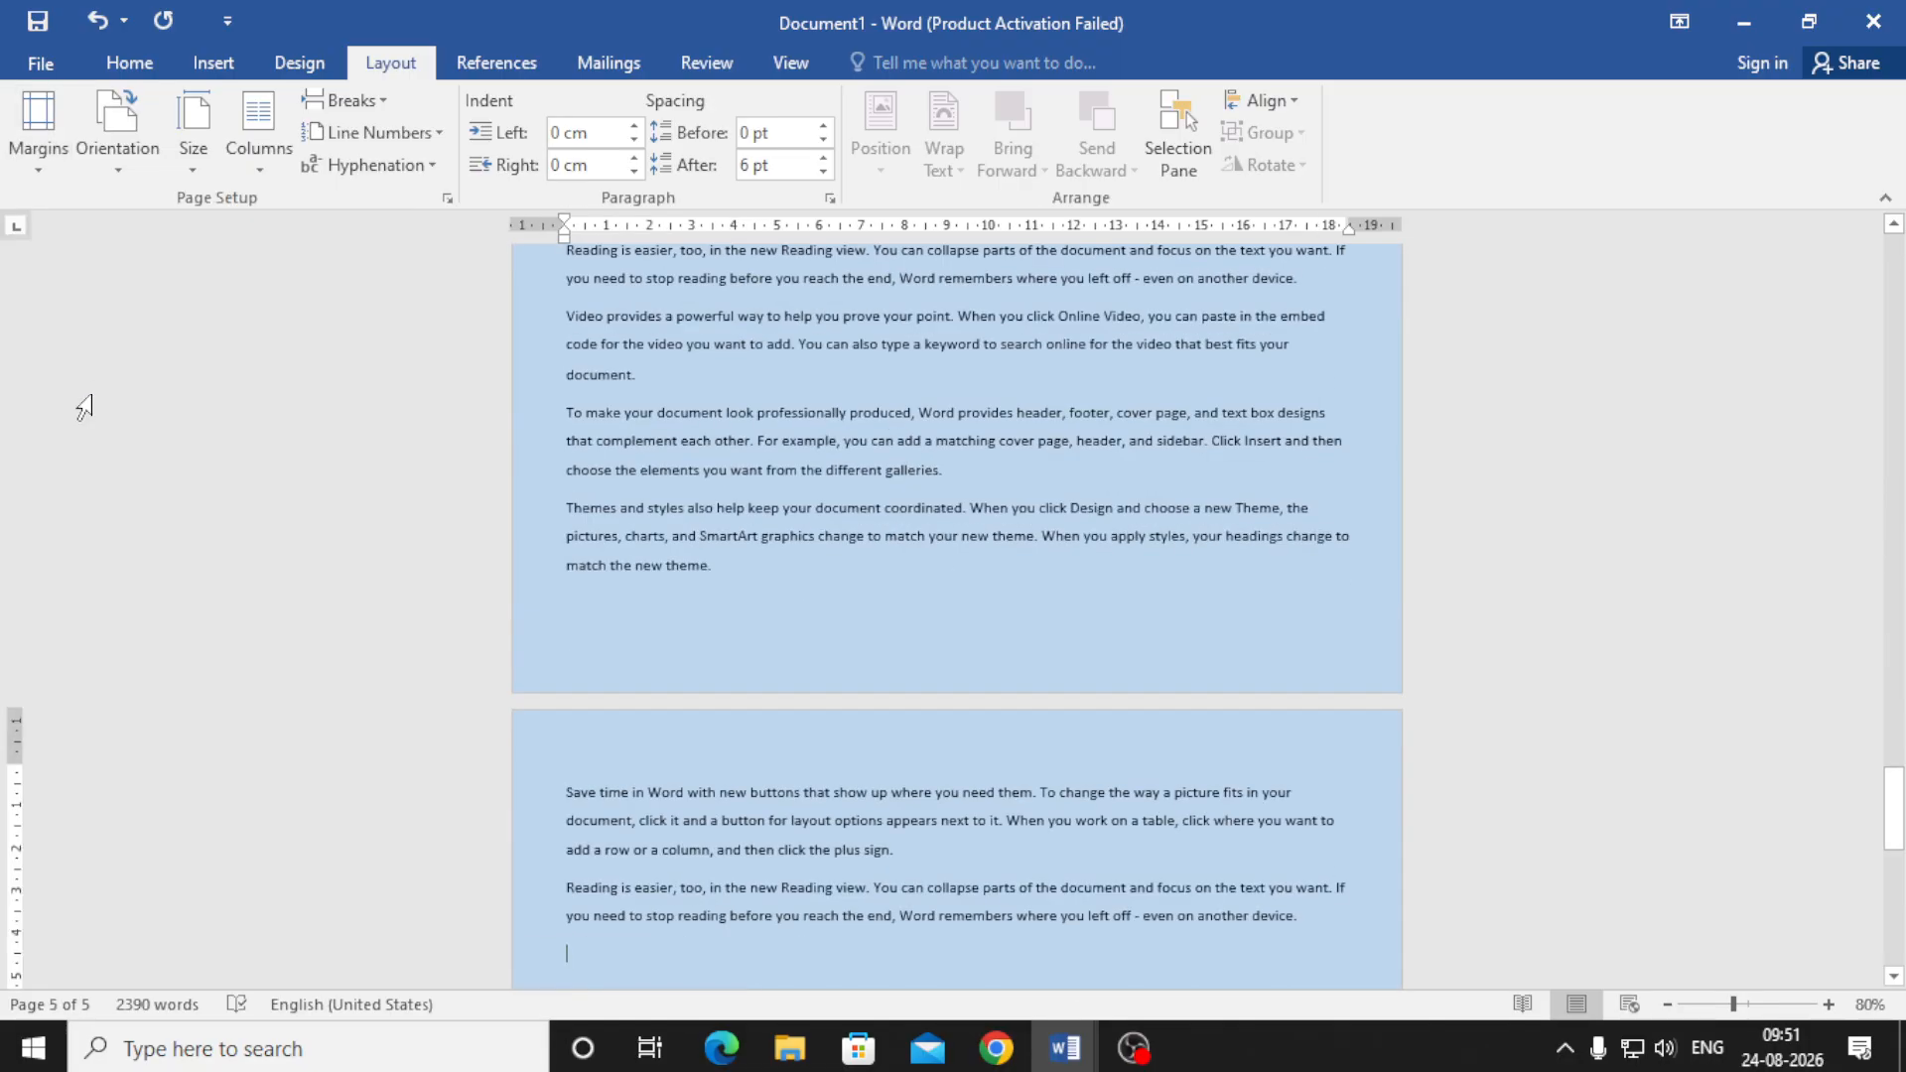
- Add a 3 pt box page border in the thick-and-thin double line style to the whole document
left_click(130, 63)
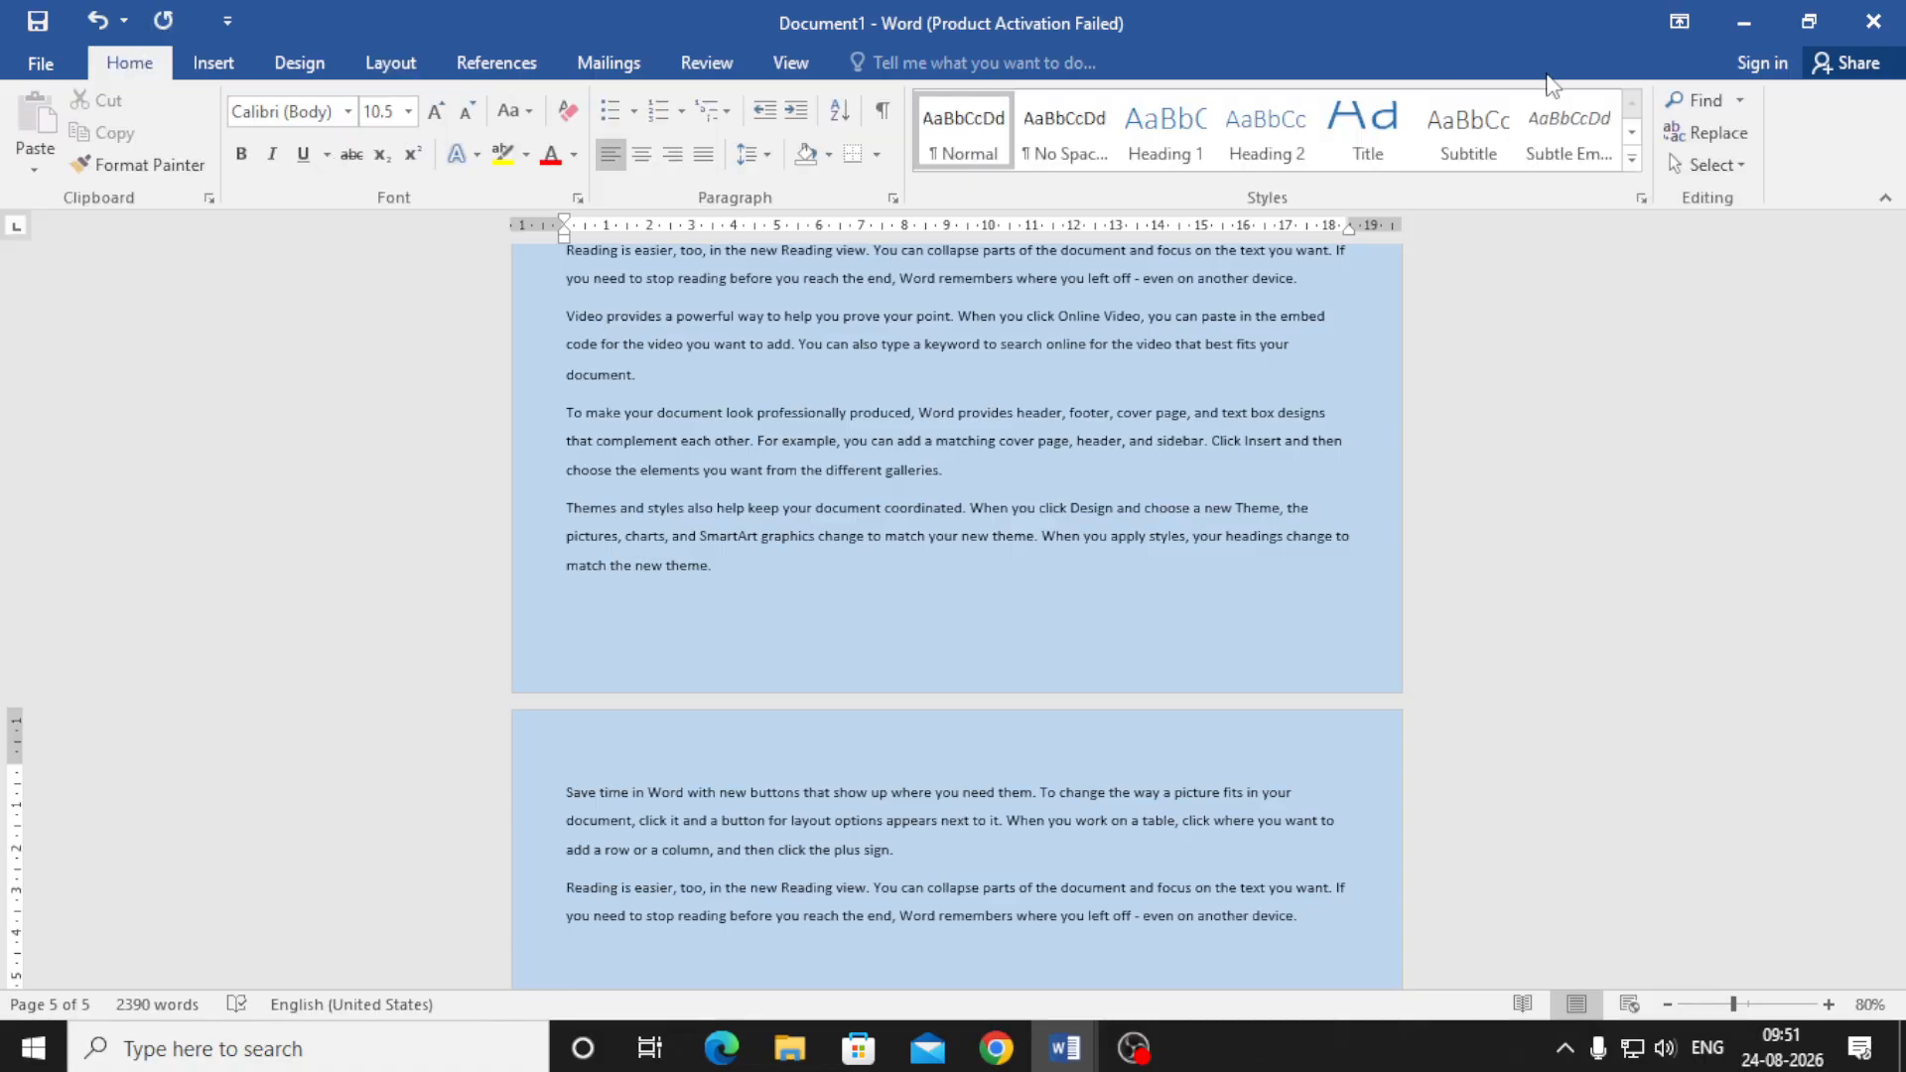
left_click(299, 63)
left_click(1809, 139)
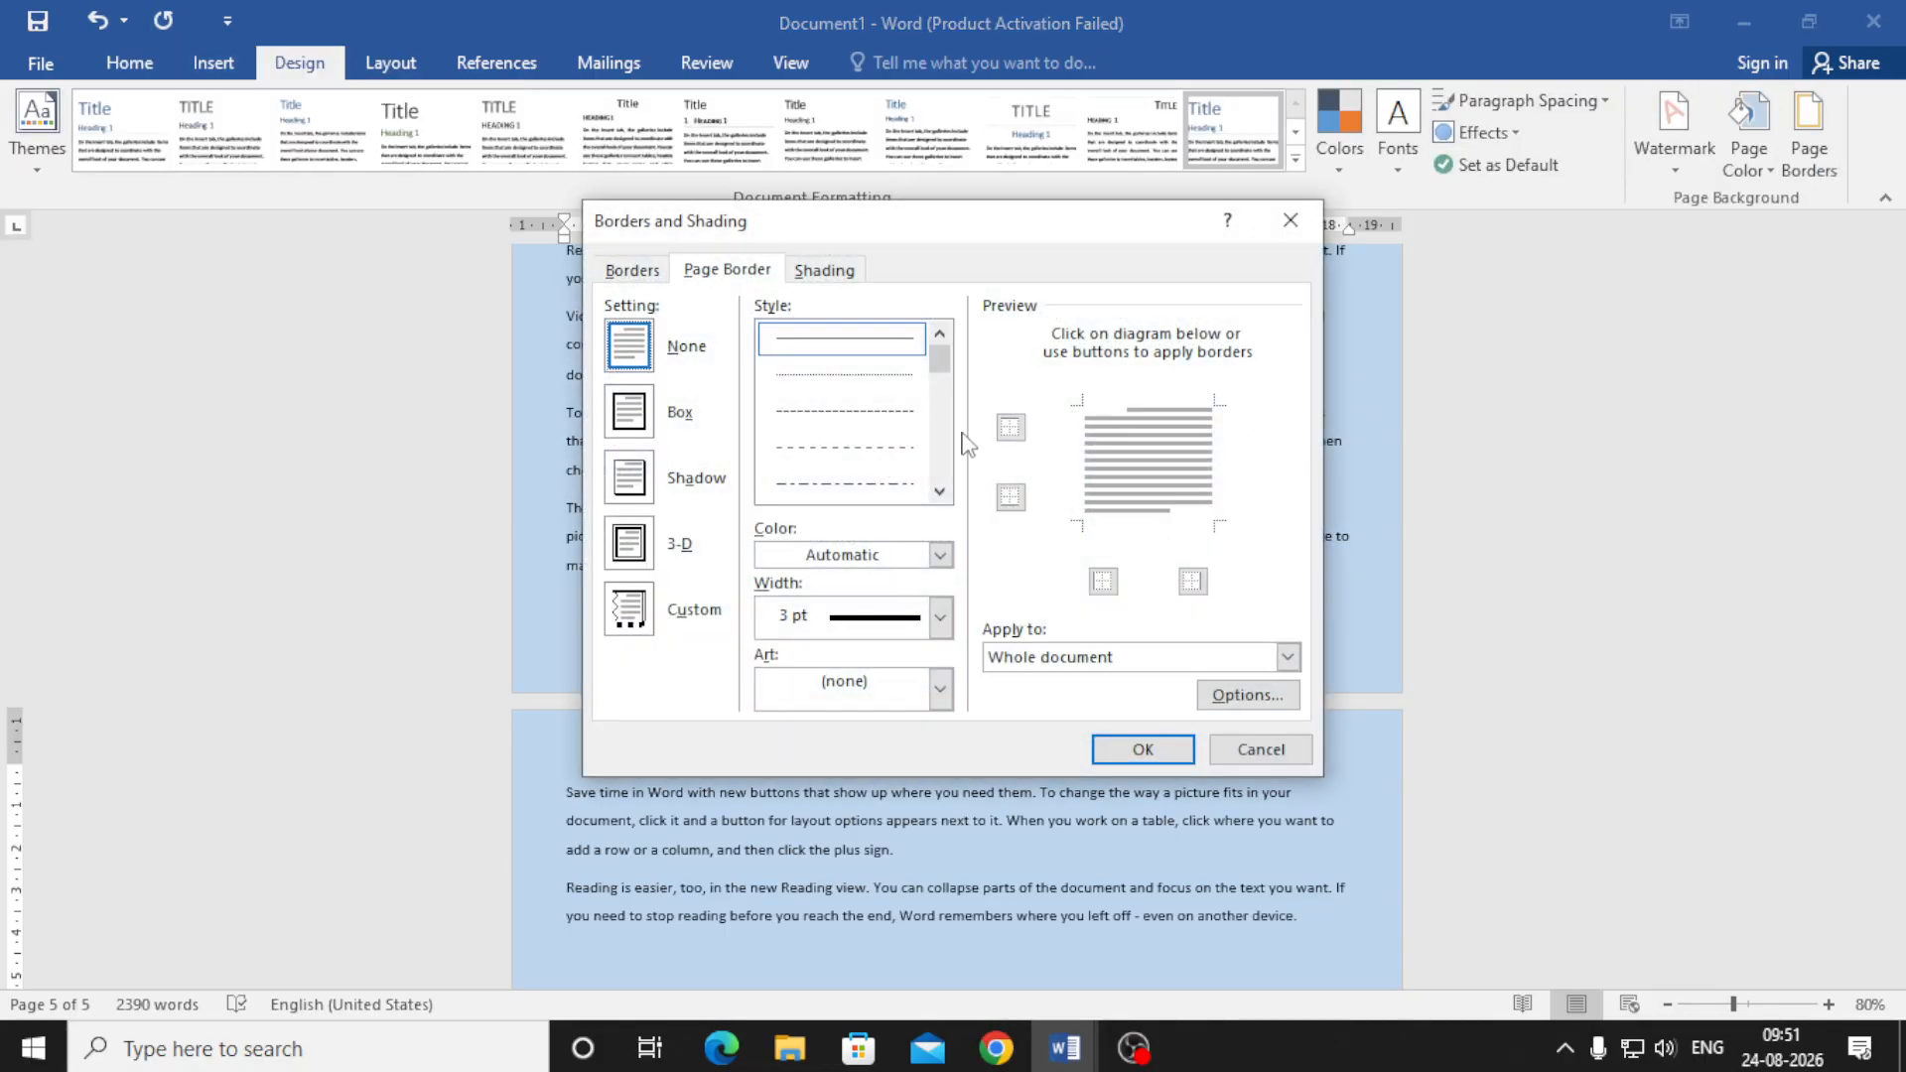
scroll(929, 375, "down", 3)
left_click(849, 484)
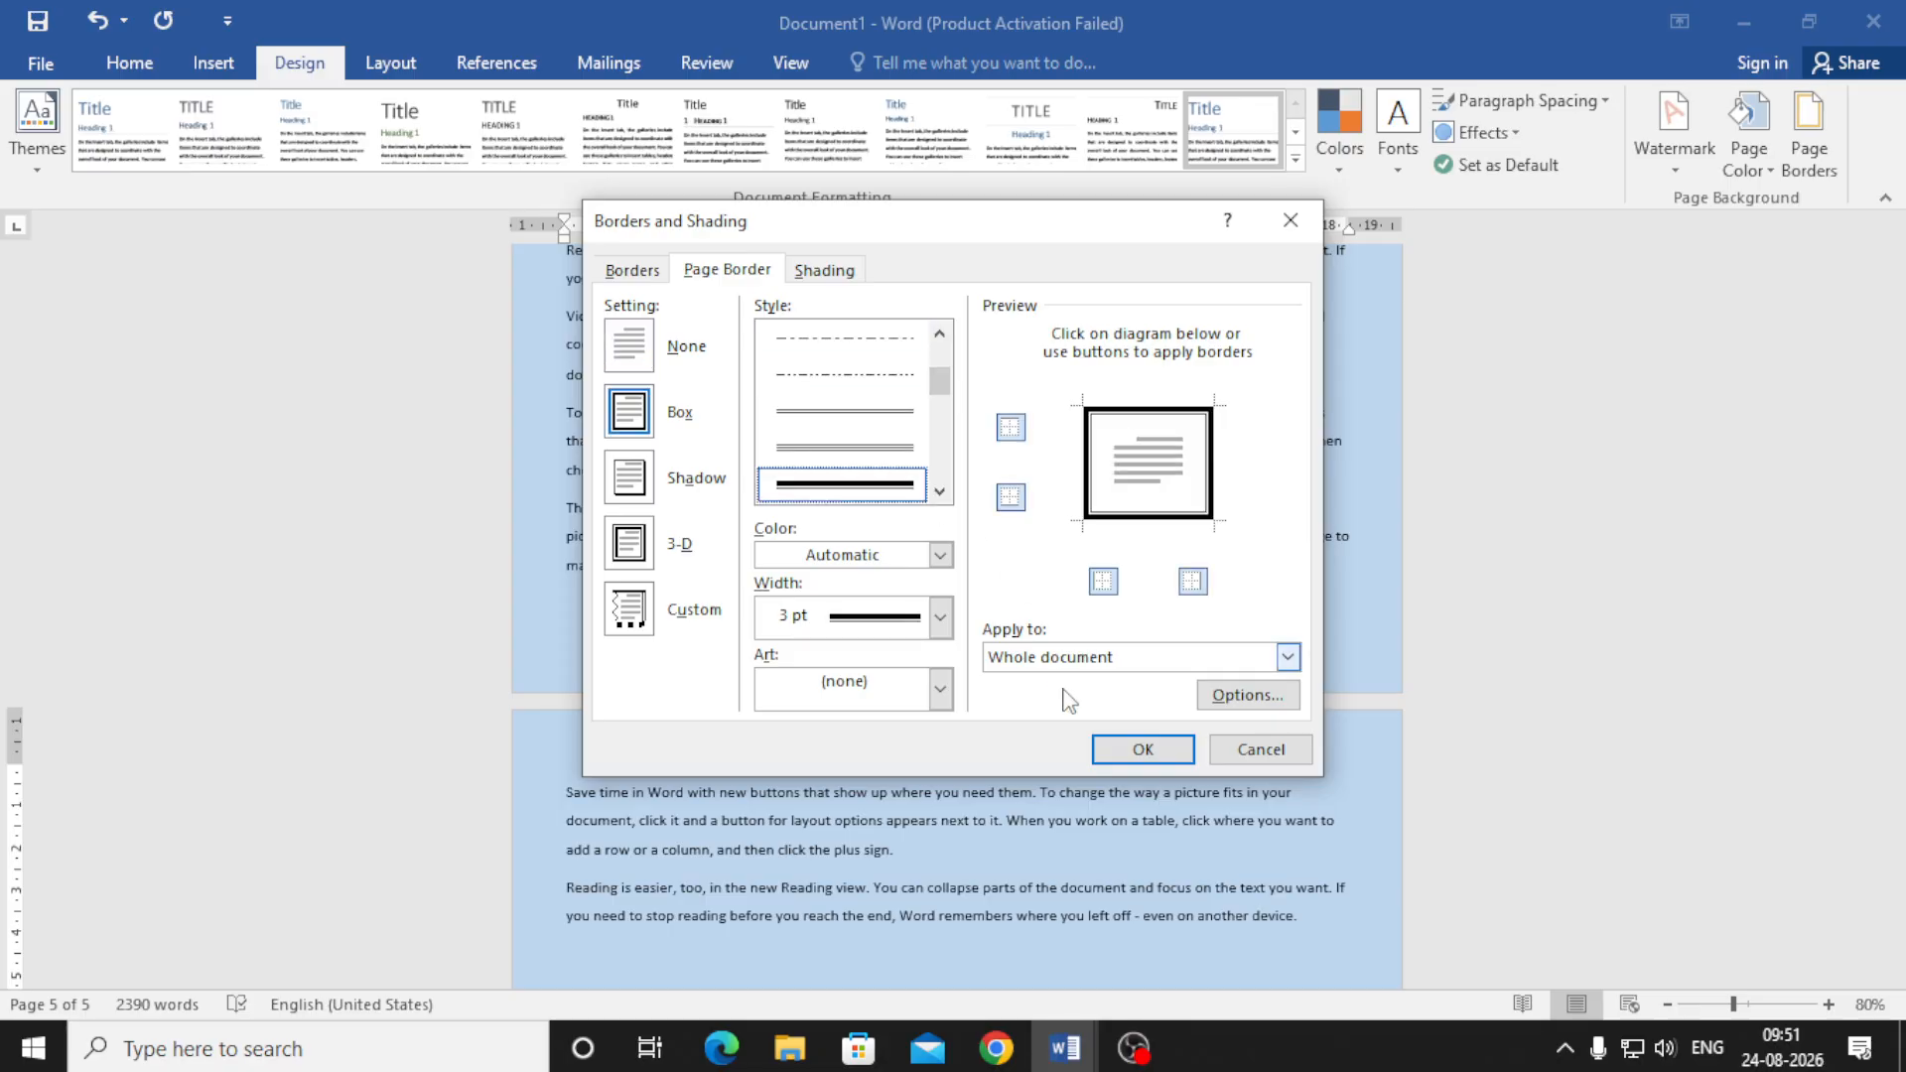
left_click(1141, 750)
scroll(1003, 729, "up", 10)
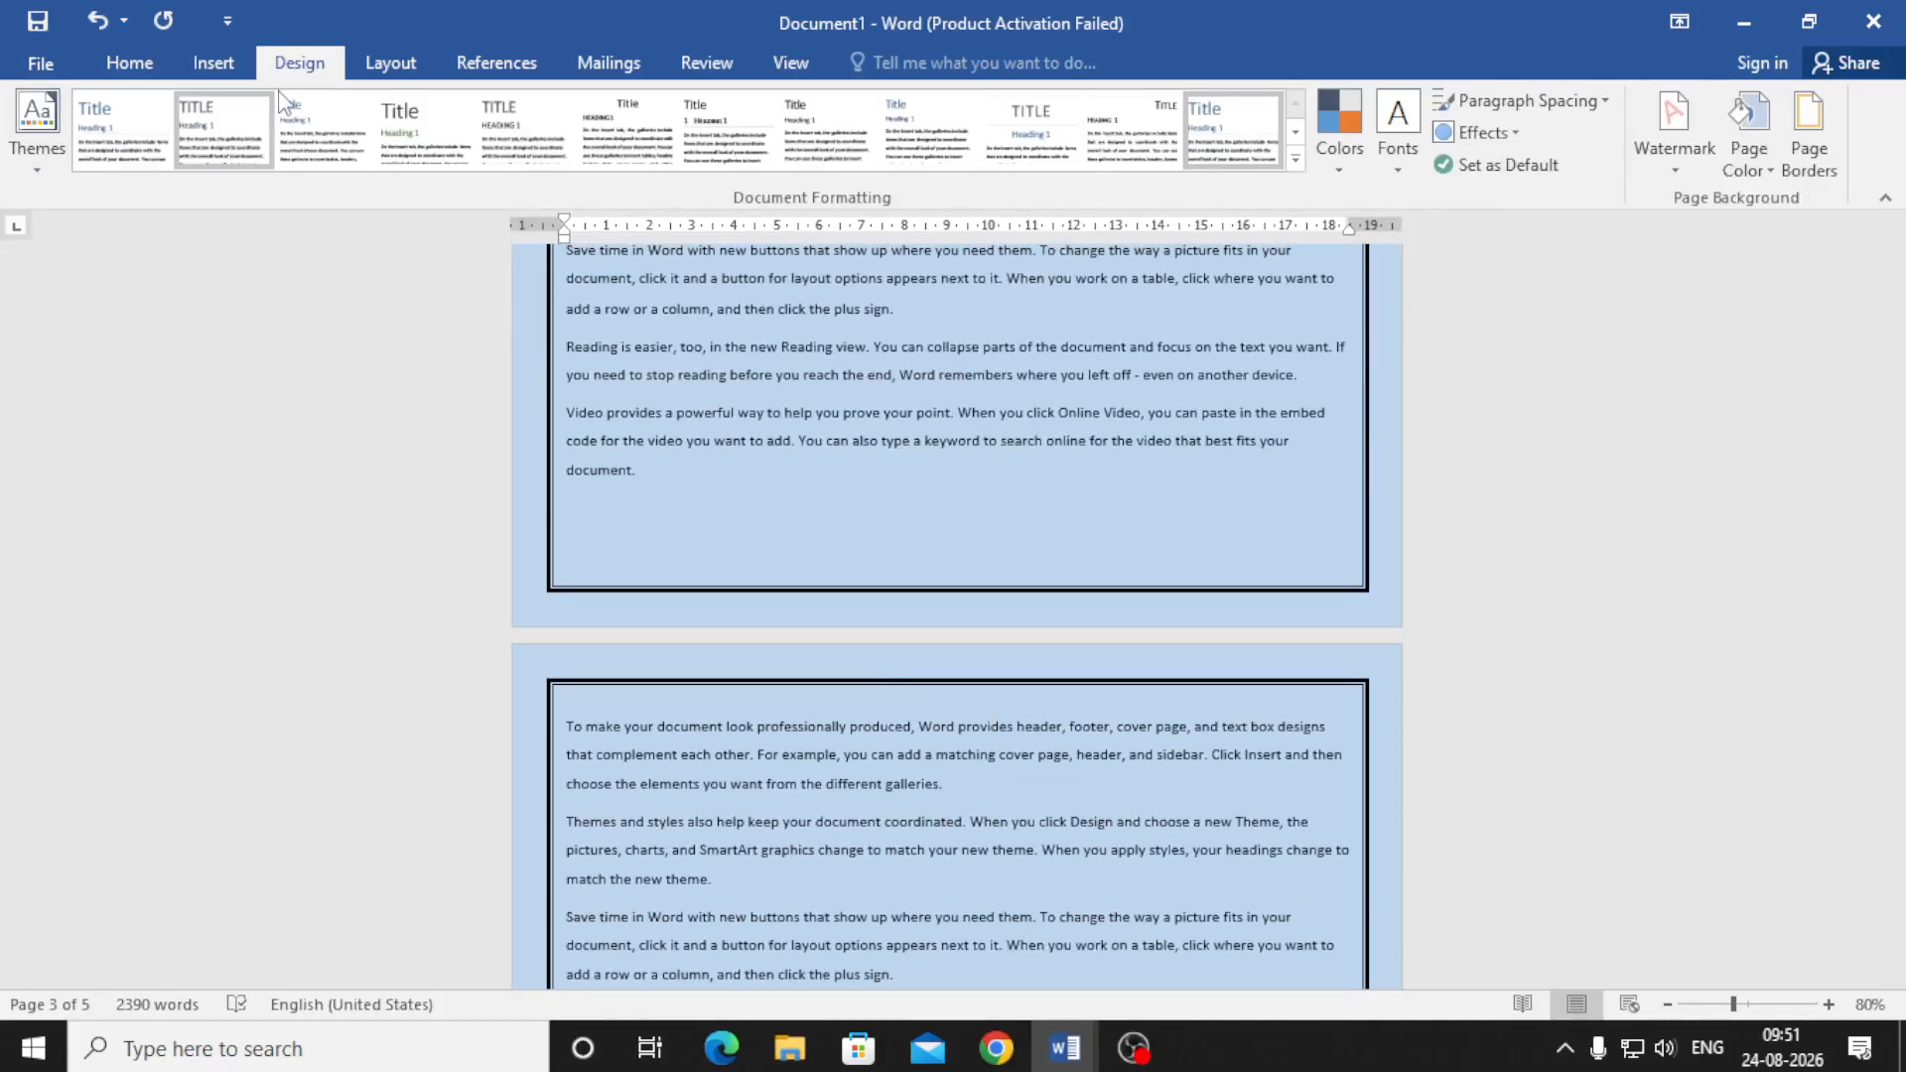
- Set the bordered document's margins to the Normal preset of 2.54 cm on all sides
left_click(373, 60)
left_click(63, 171)
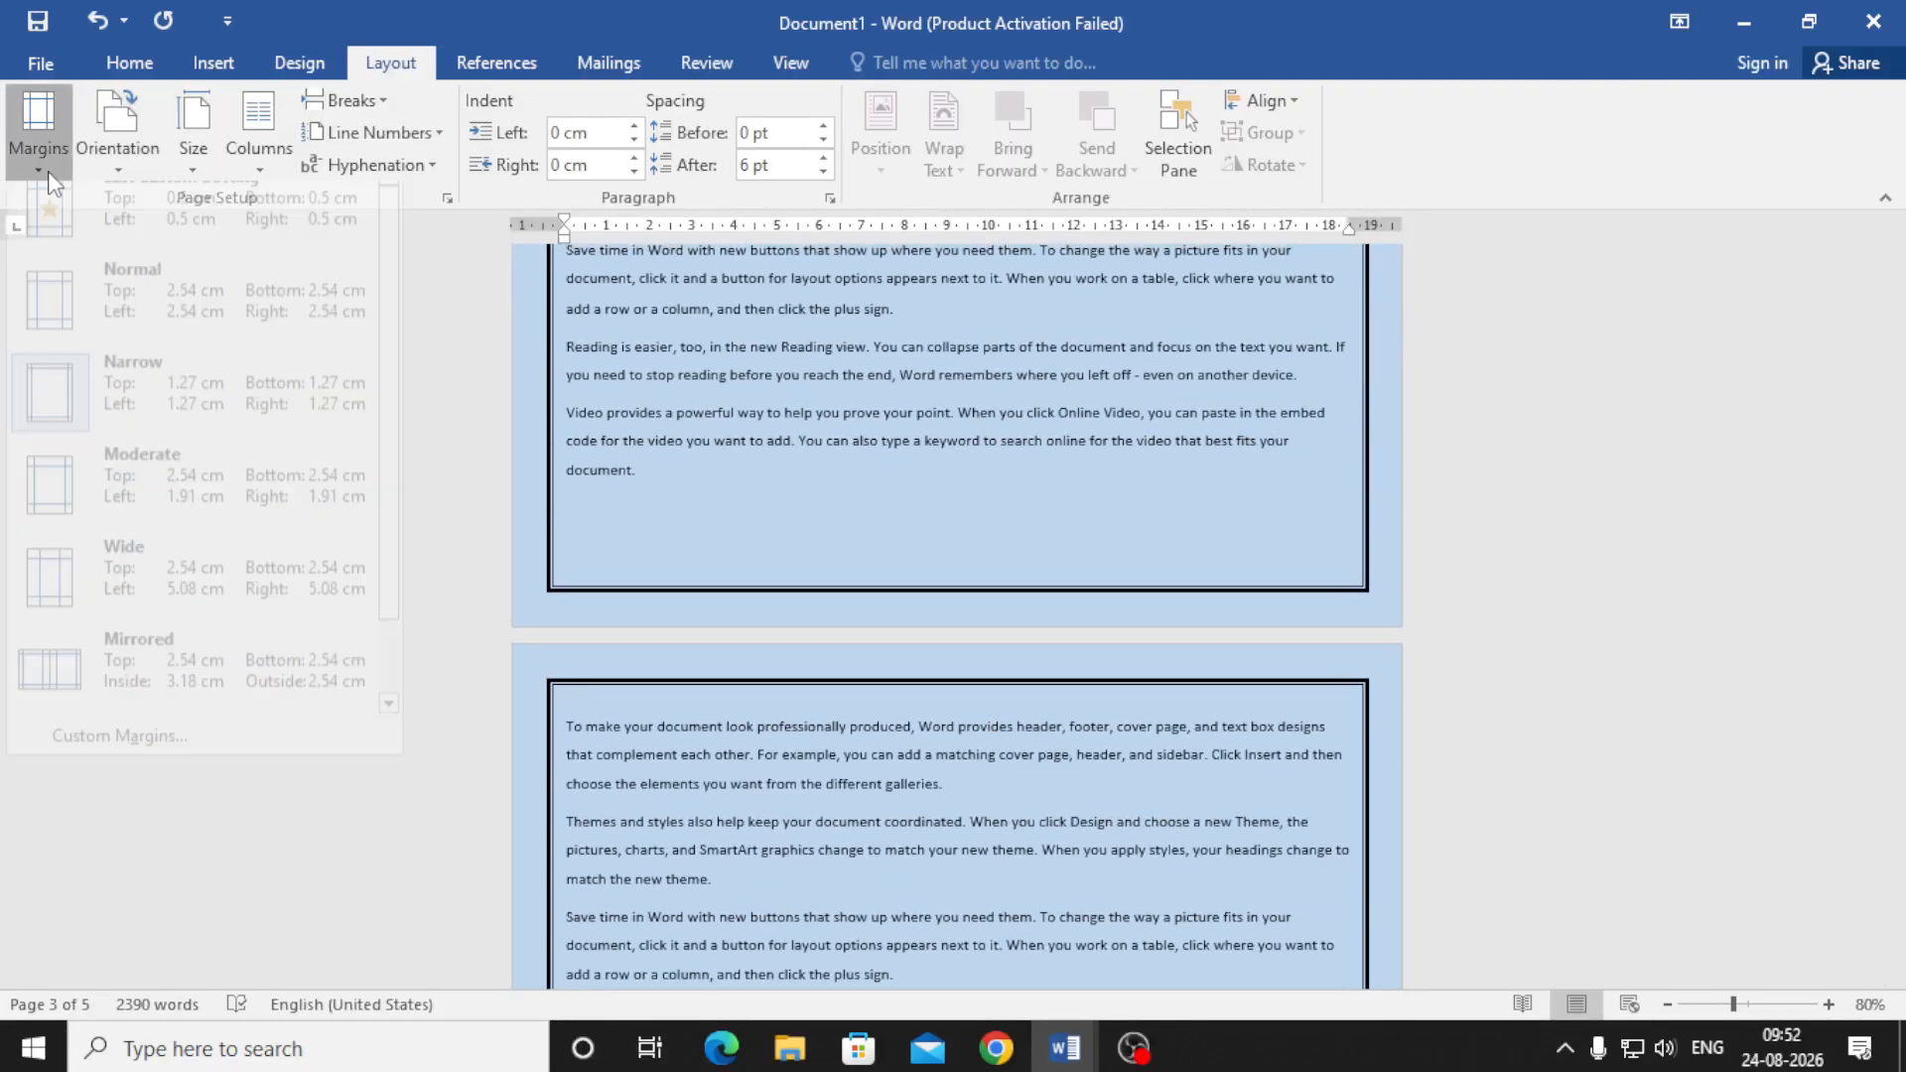
left_click(129, 342)
double_click(819, 563)
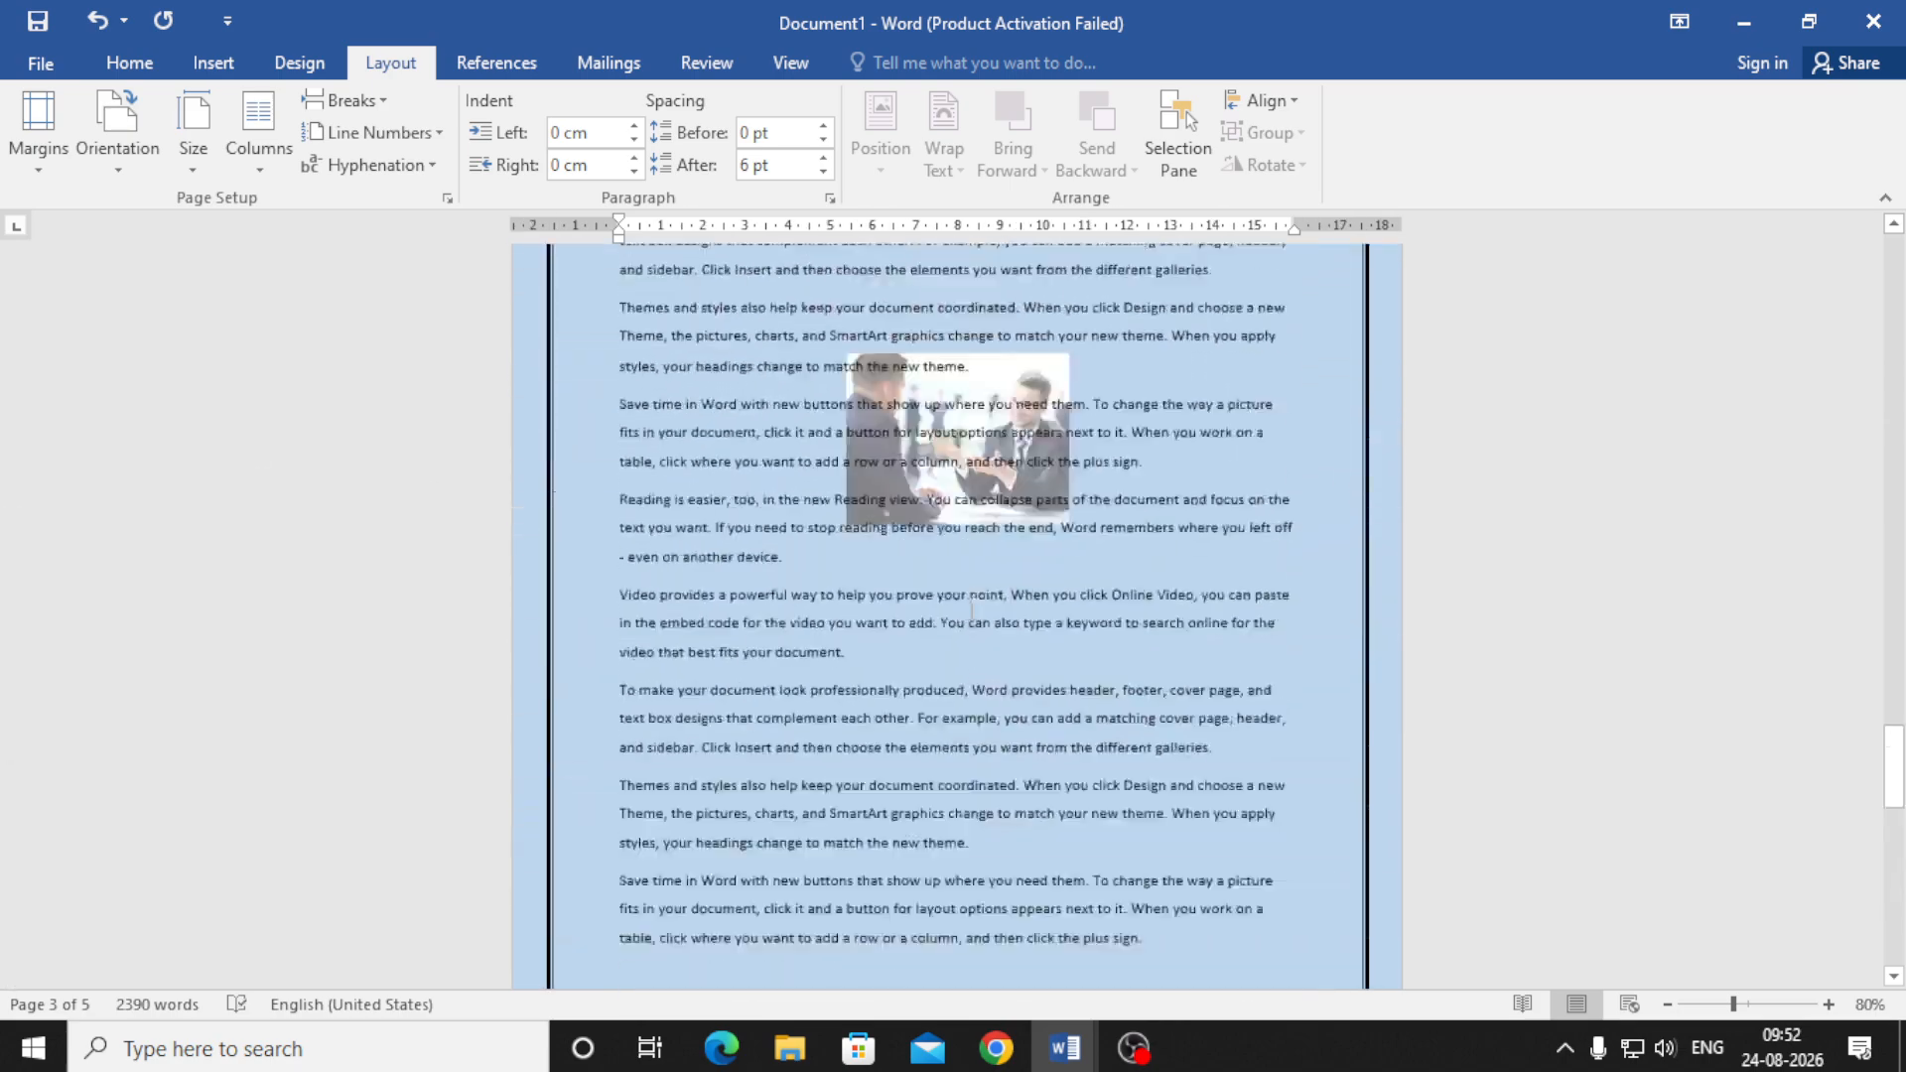
left_click_drag(1894, 745, 1889, 274)
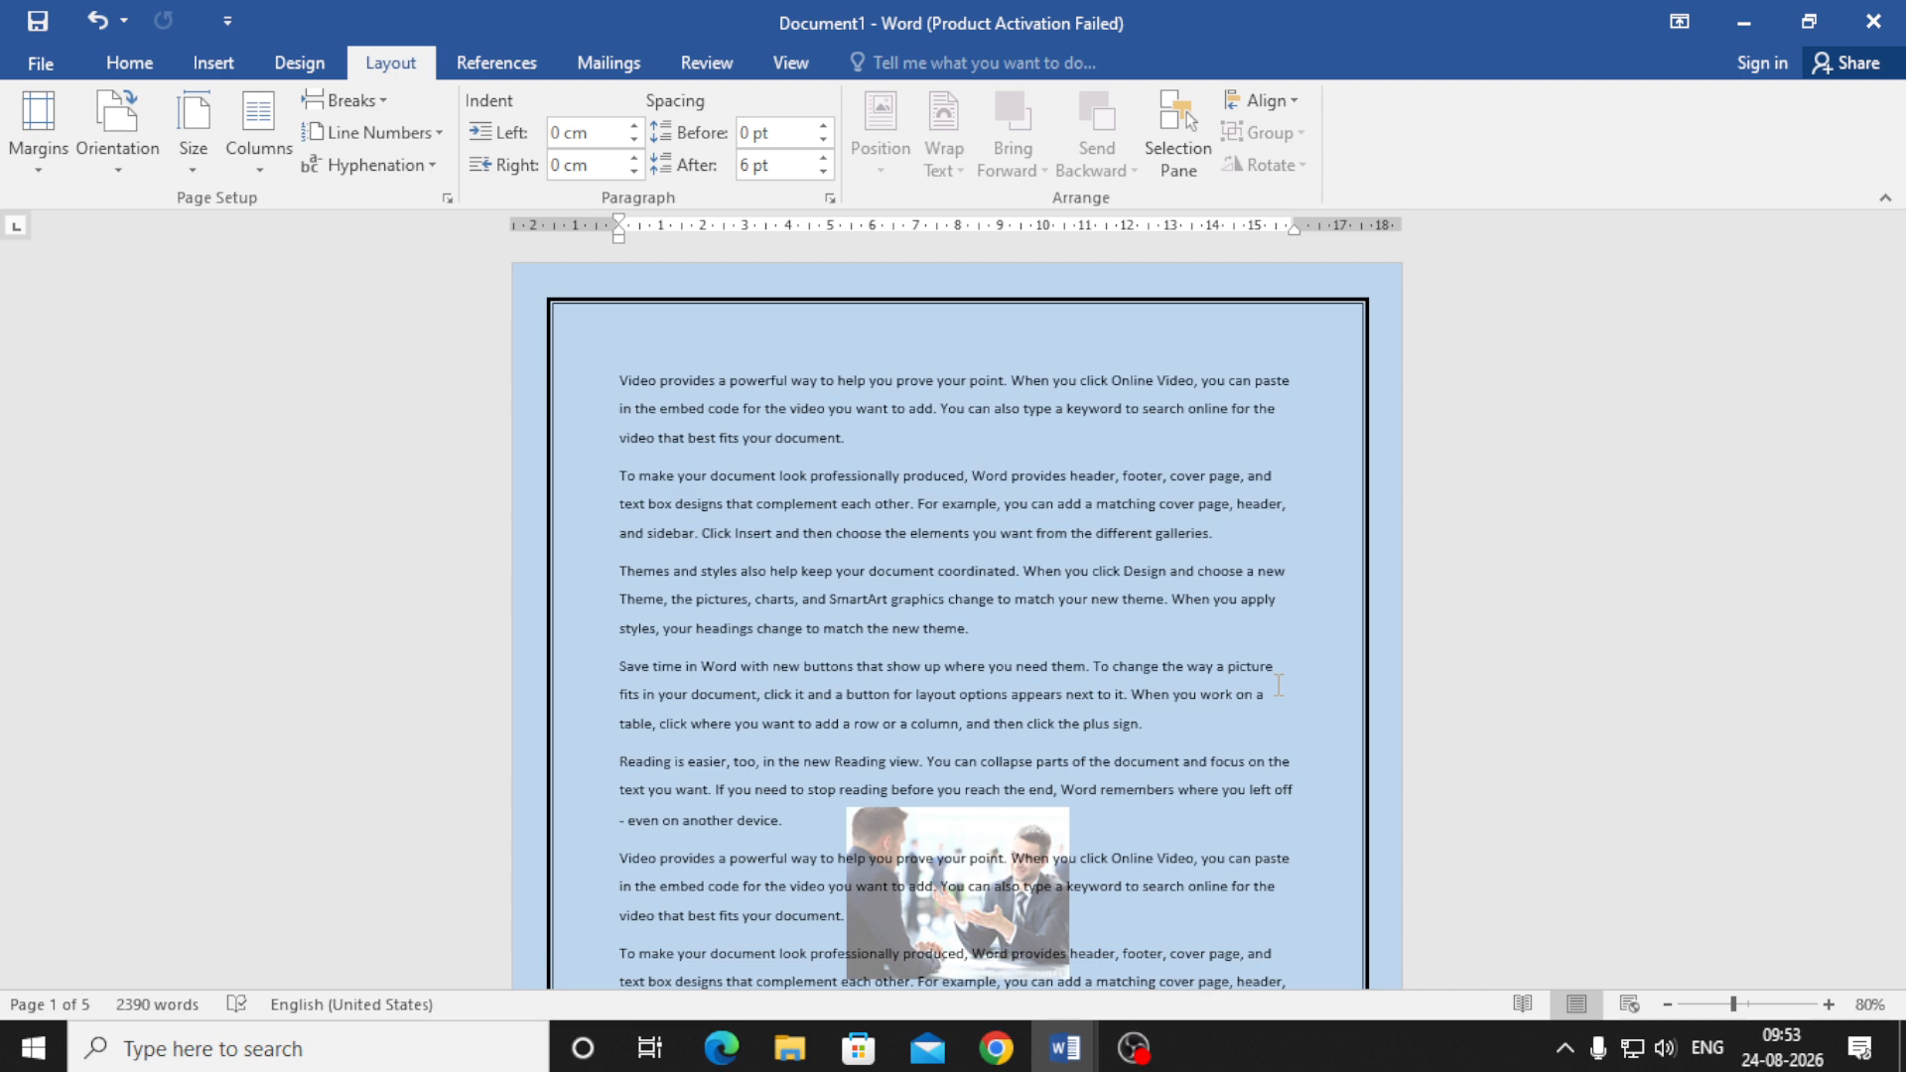
- Justify all the text in the document and check the alignment across the pages
key("ctrl+a")
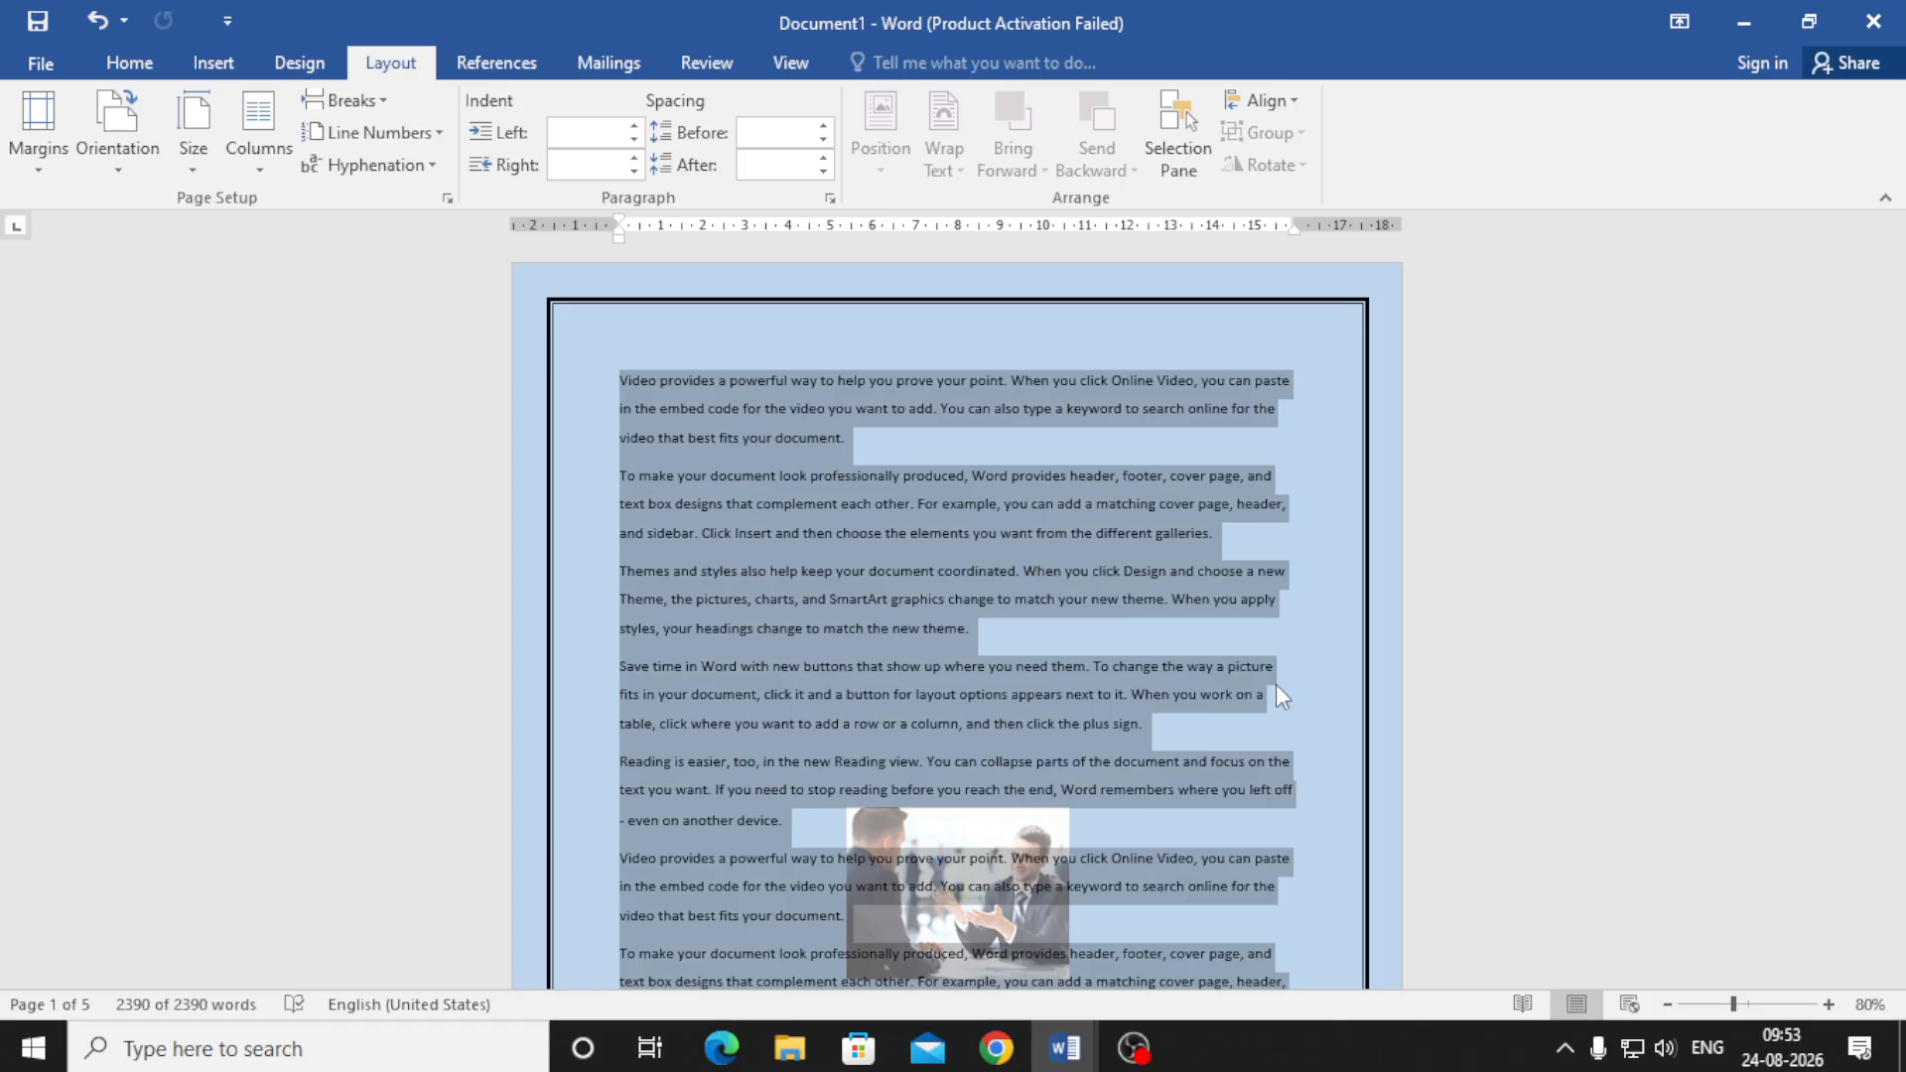
key("ctrl+j")
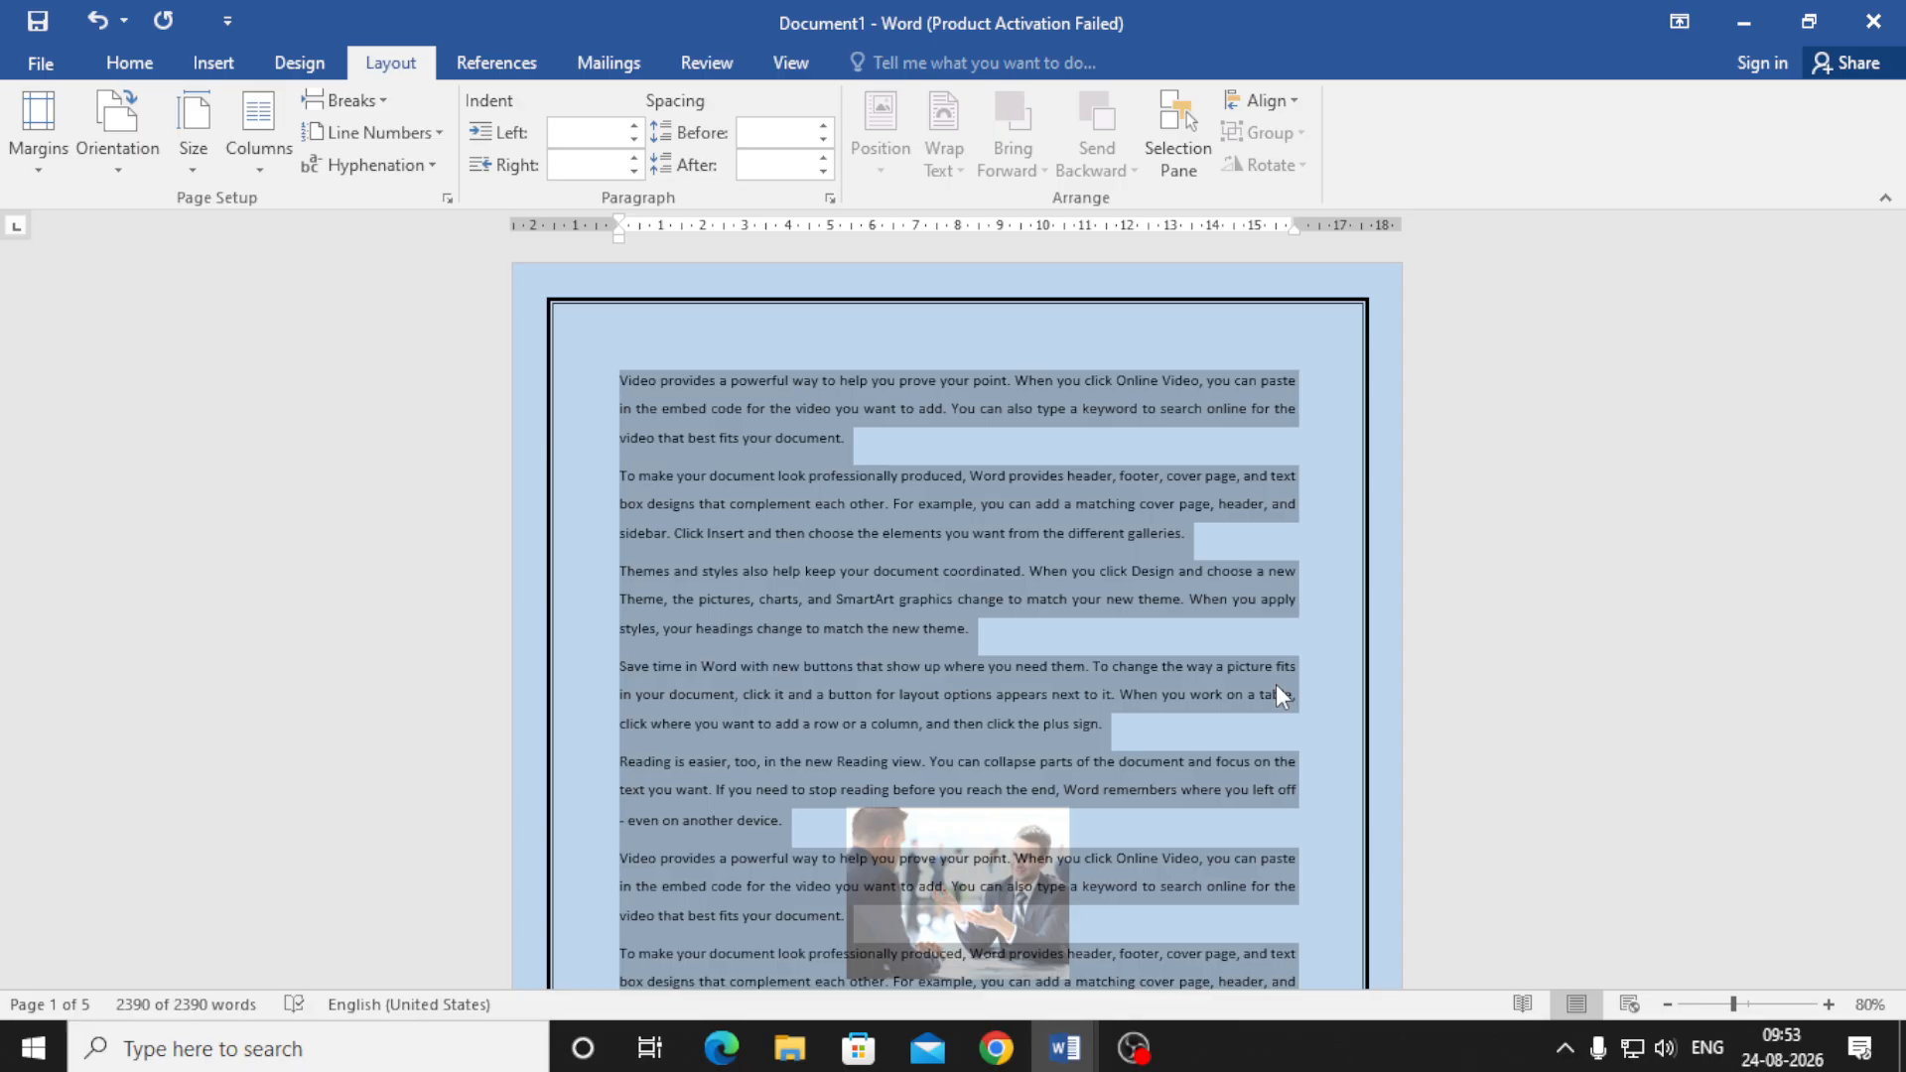
key("ctrl+z")
key("ctrl+j")
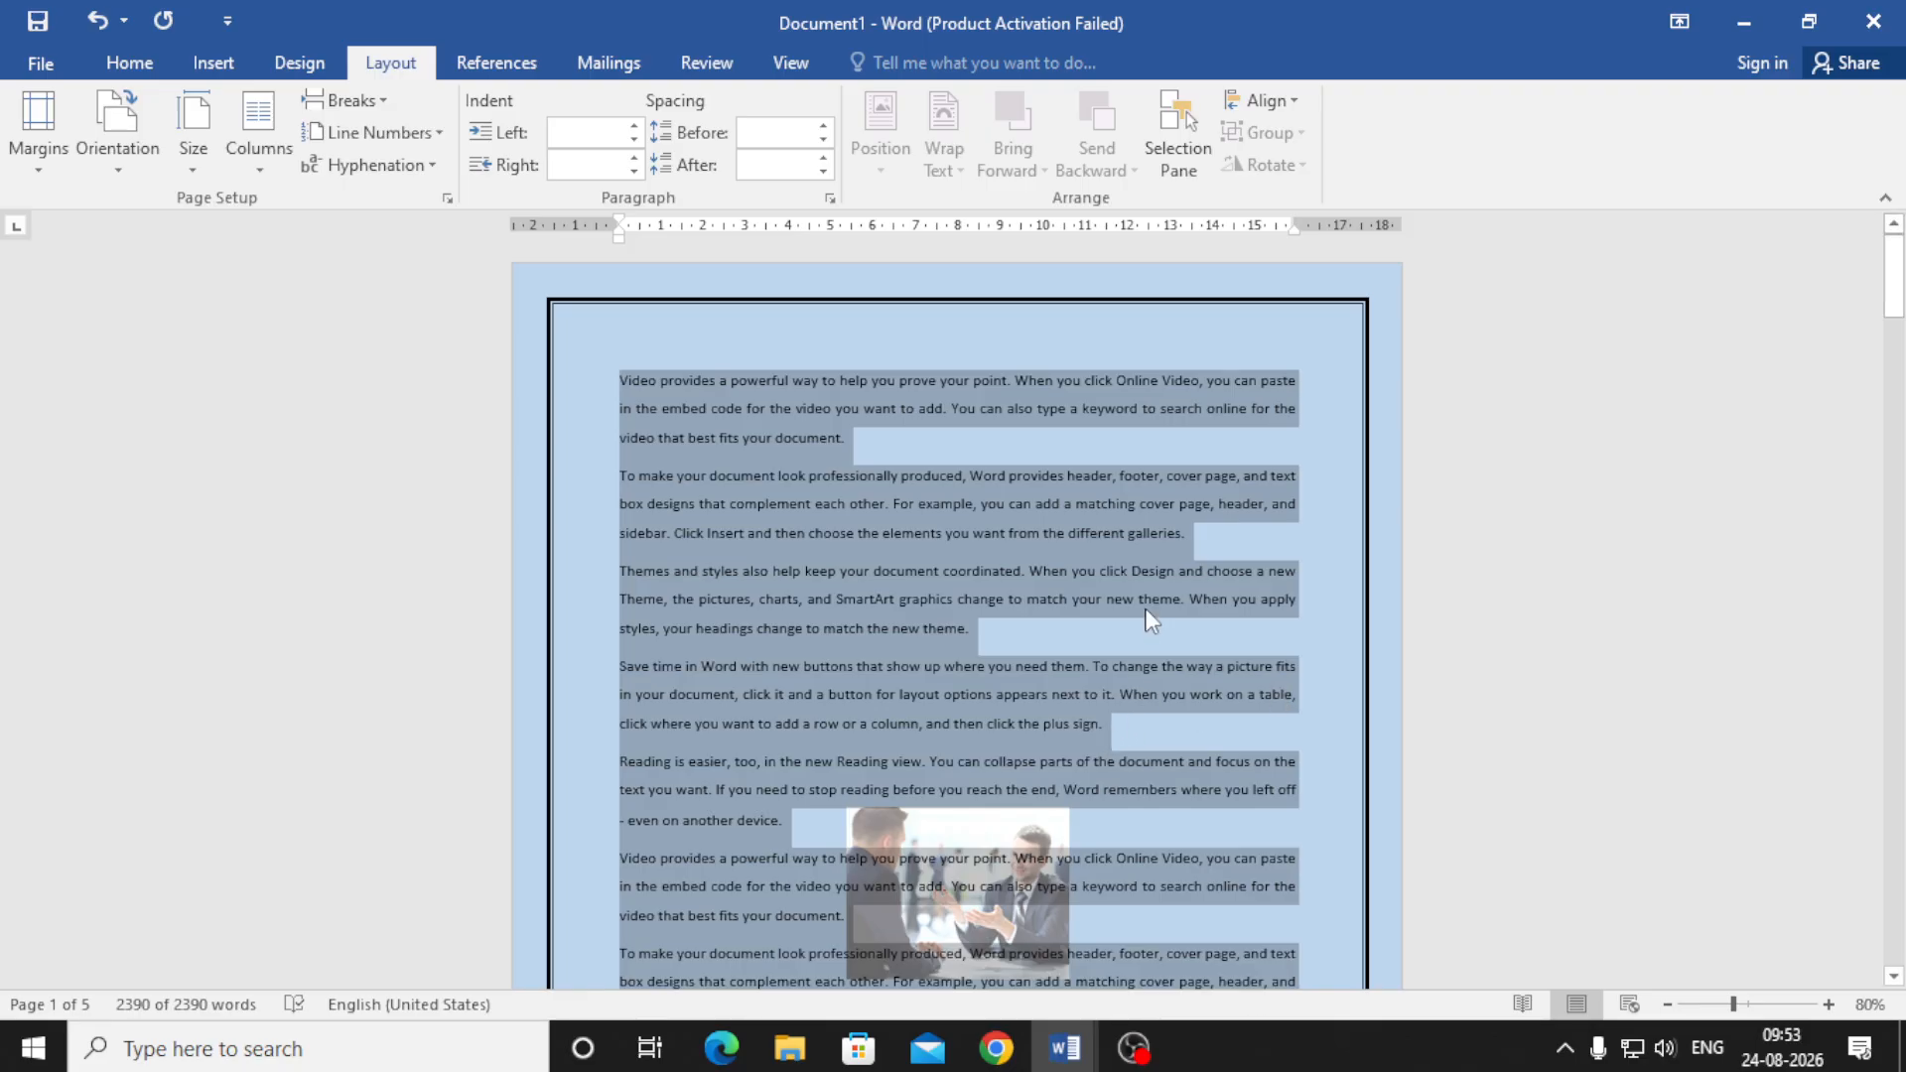
scroll(1146, 609, "down", 5)
scroll(1287, 624, "down", 6)
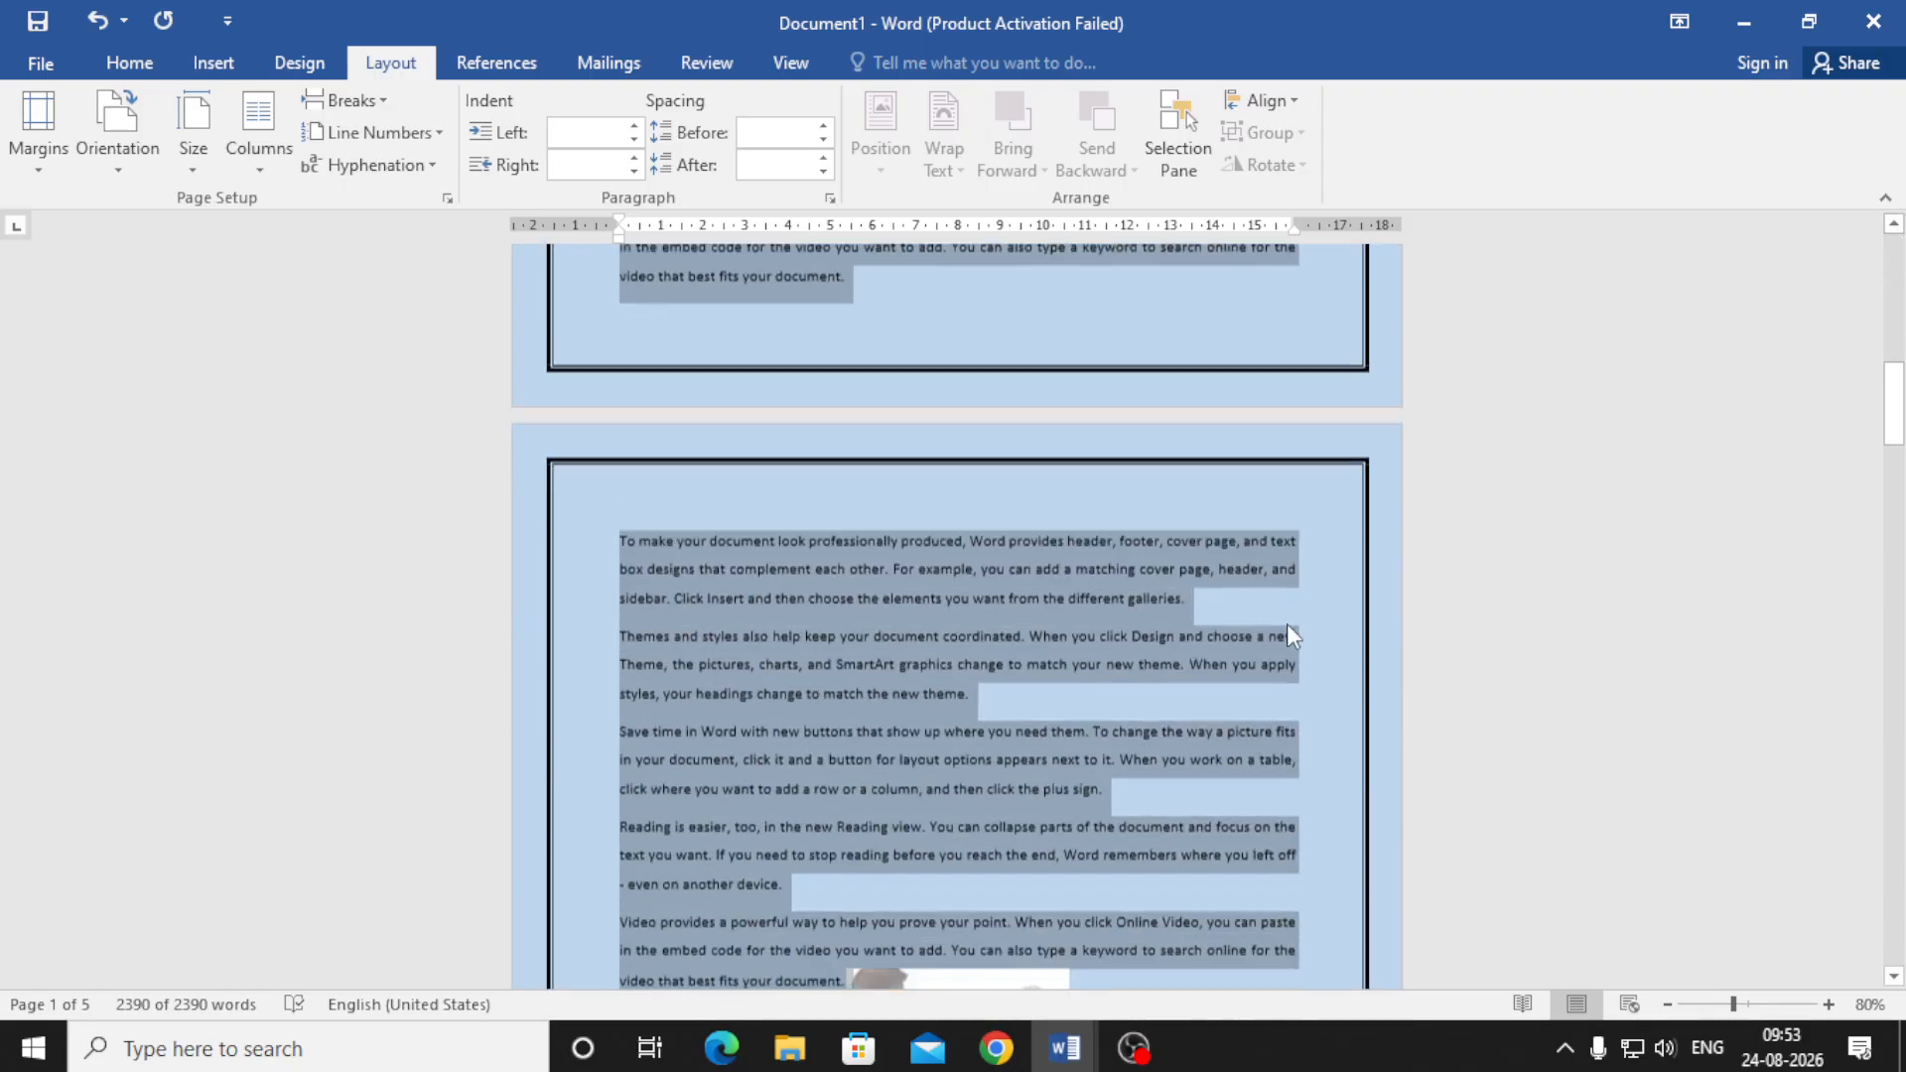
left_click_drag(1896, 422, 1896, 489)
left_click(1228, 596)
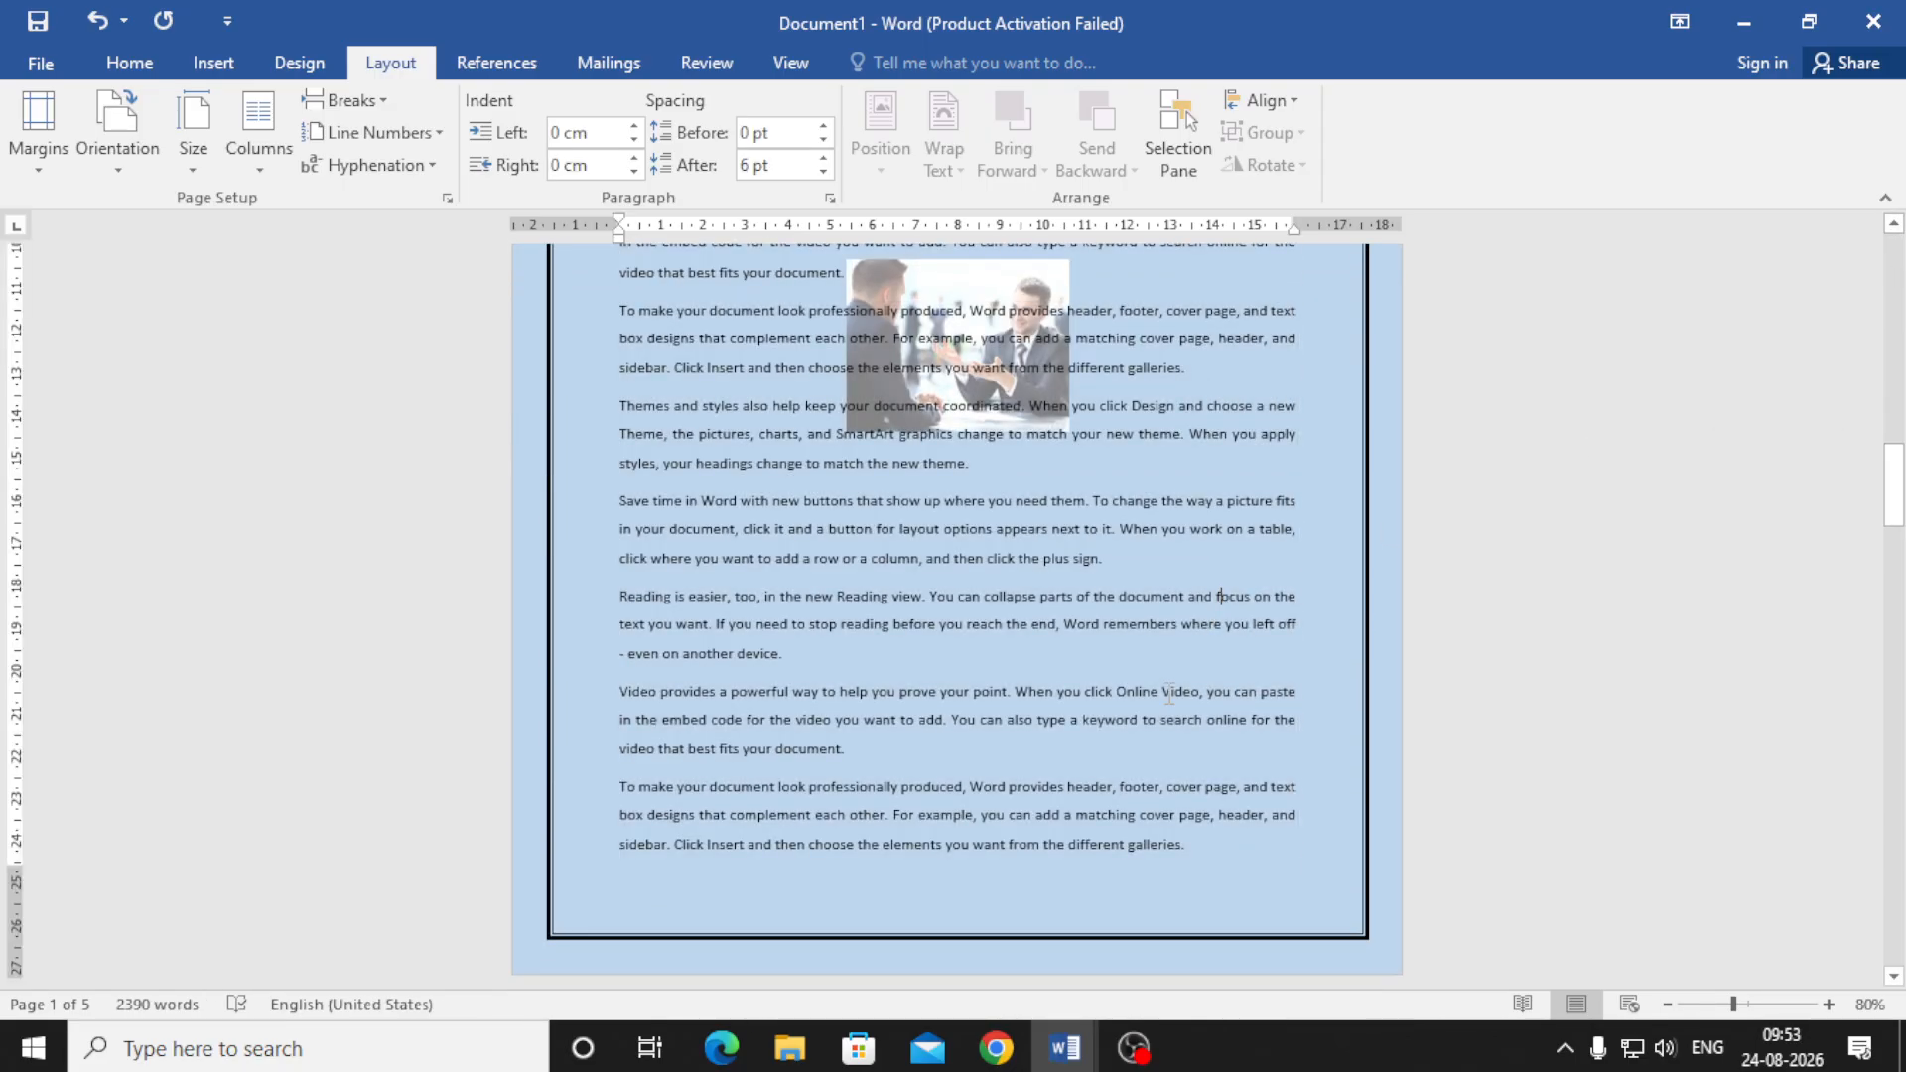
scroll(1228, 595, "up", 7)
scroll(1164, 730, "up", 10)
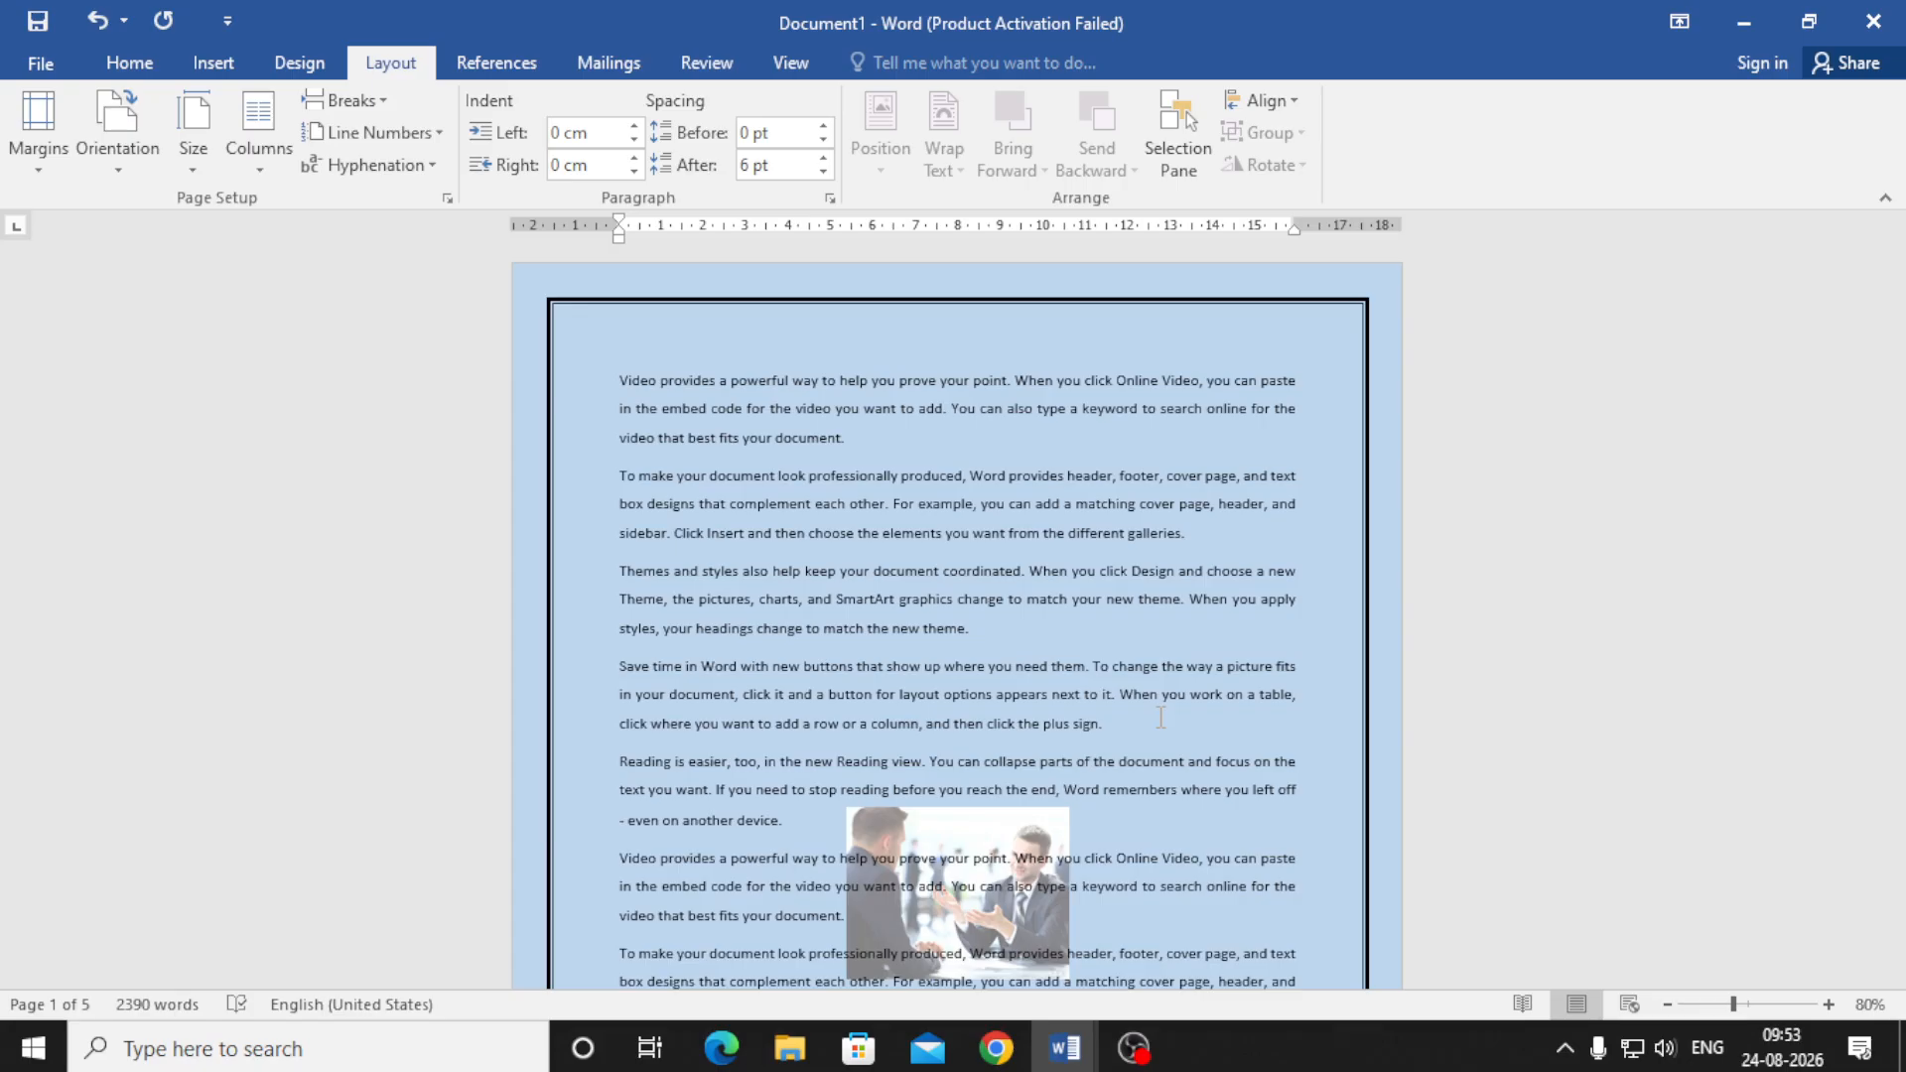
left_click(38, 169)
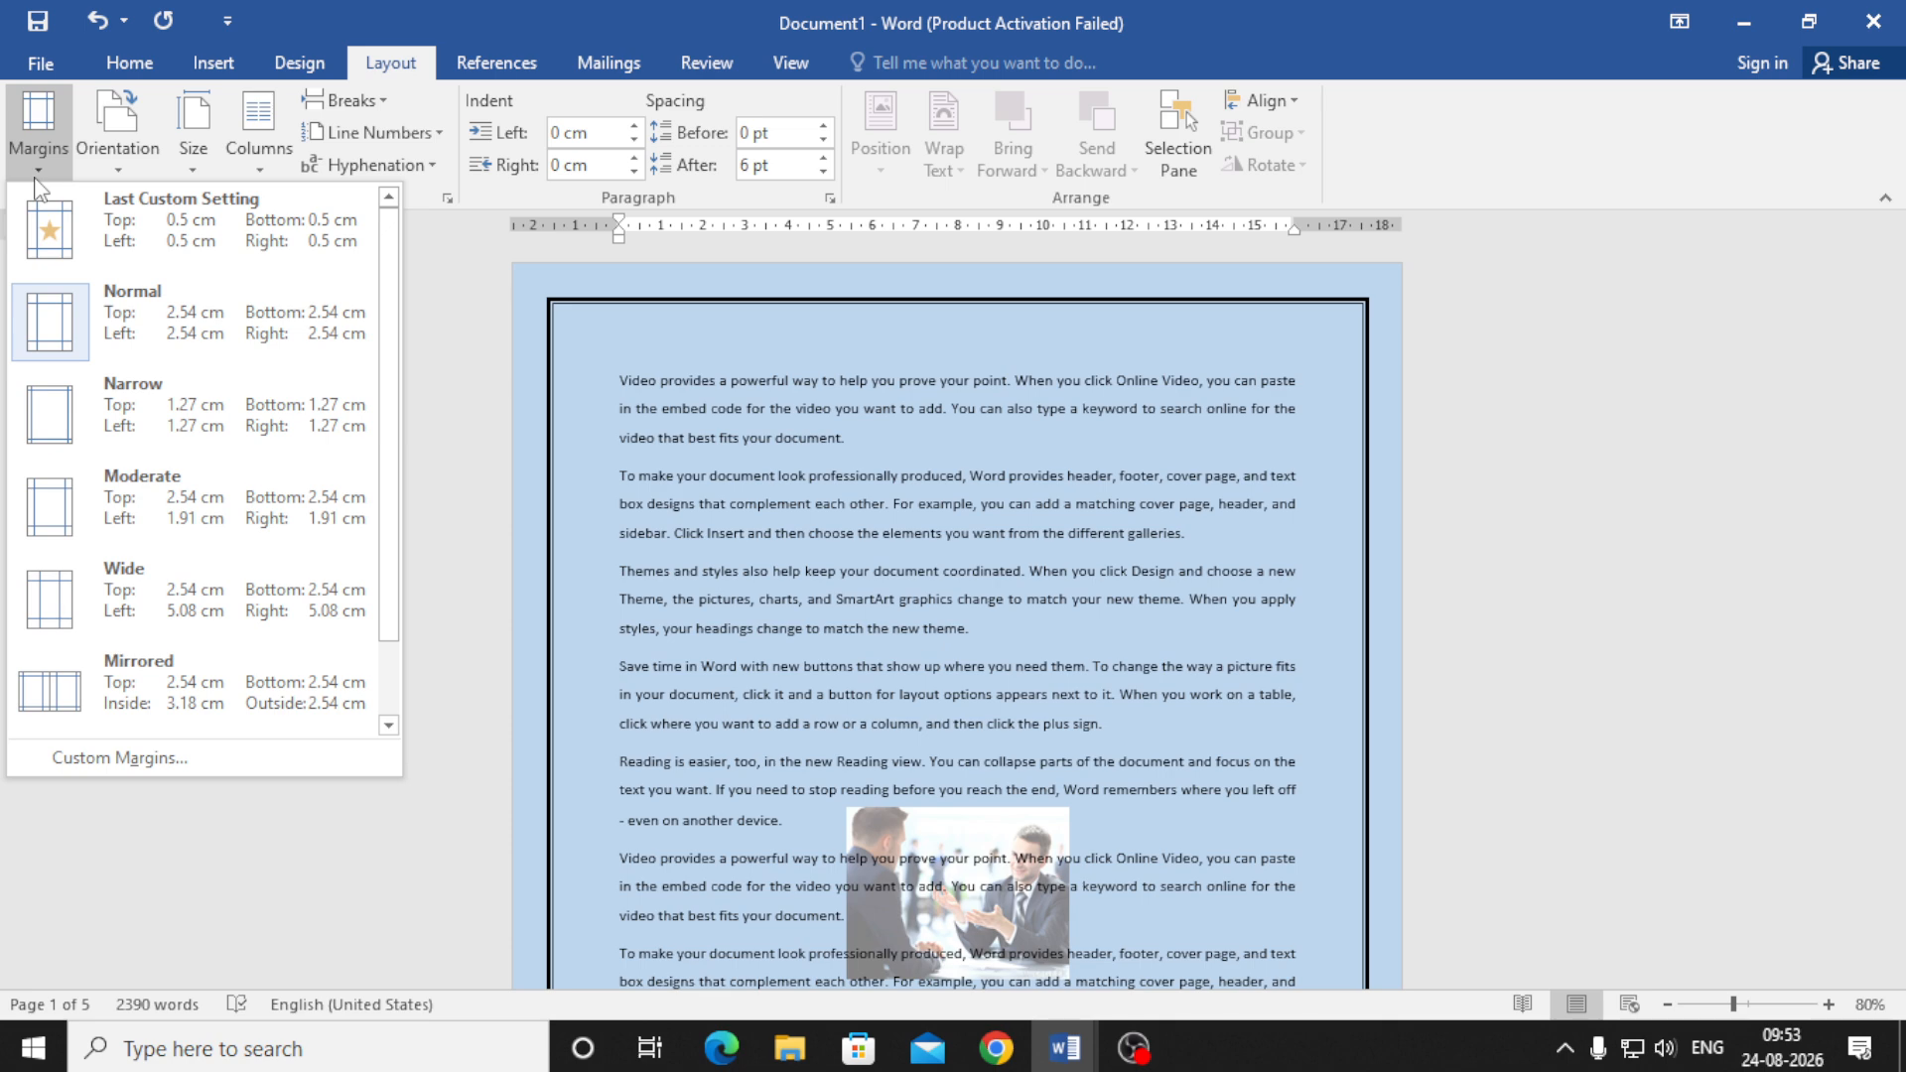
left_click(298, 64)
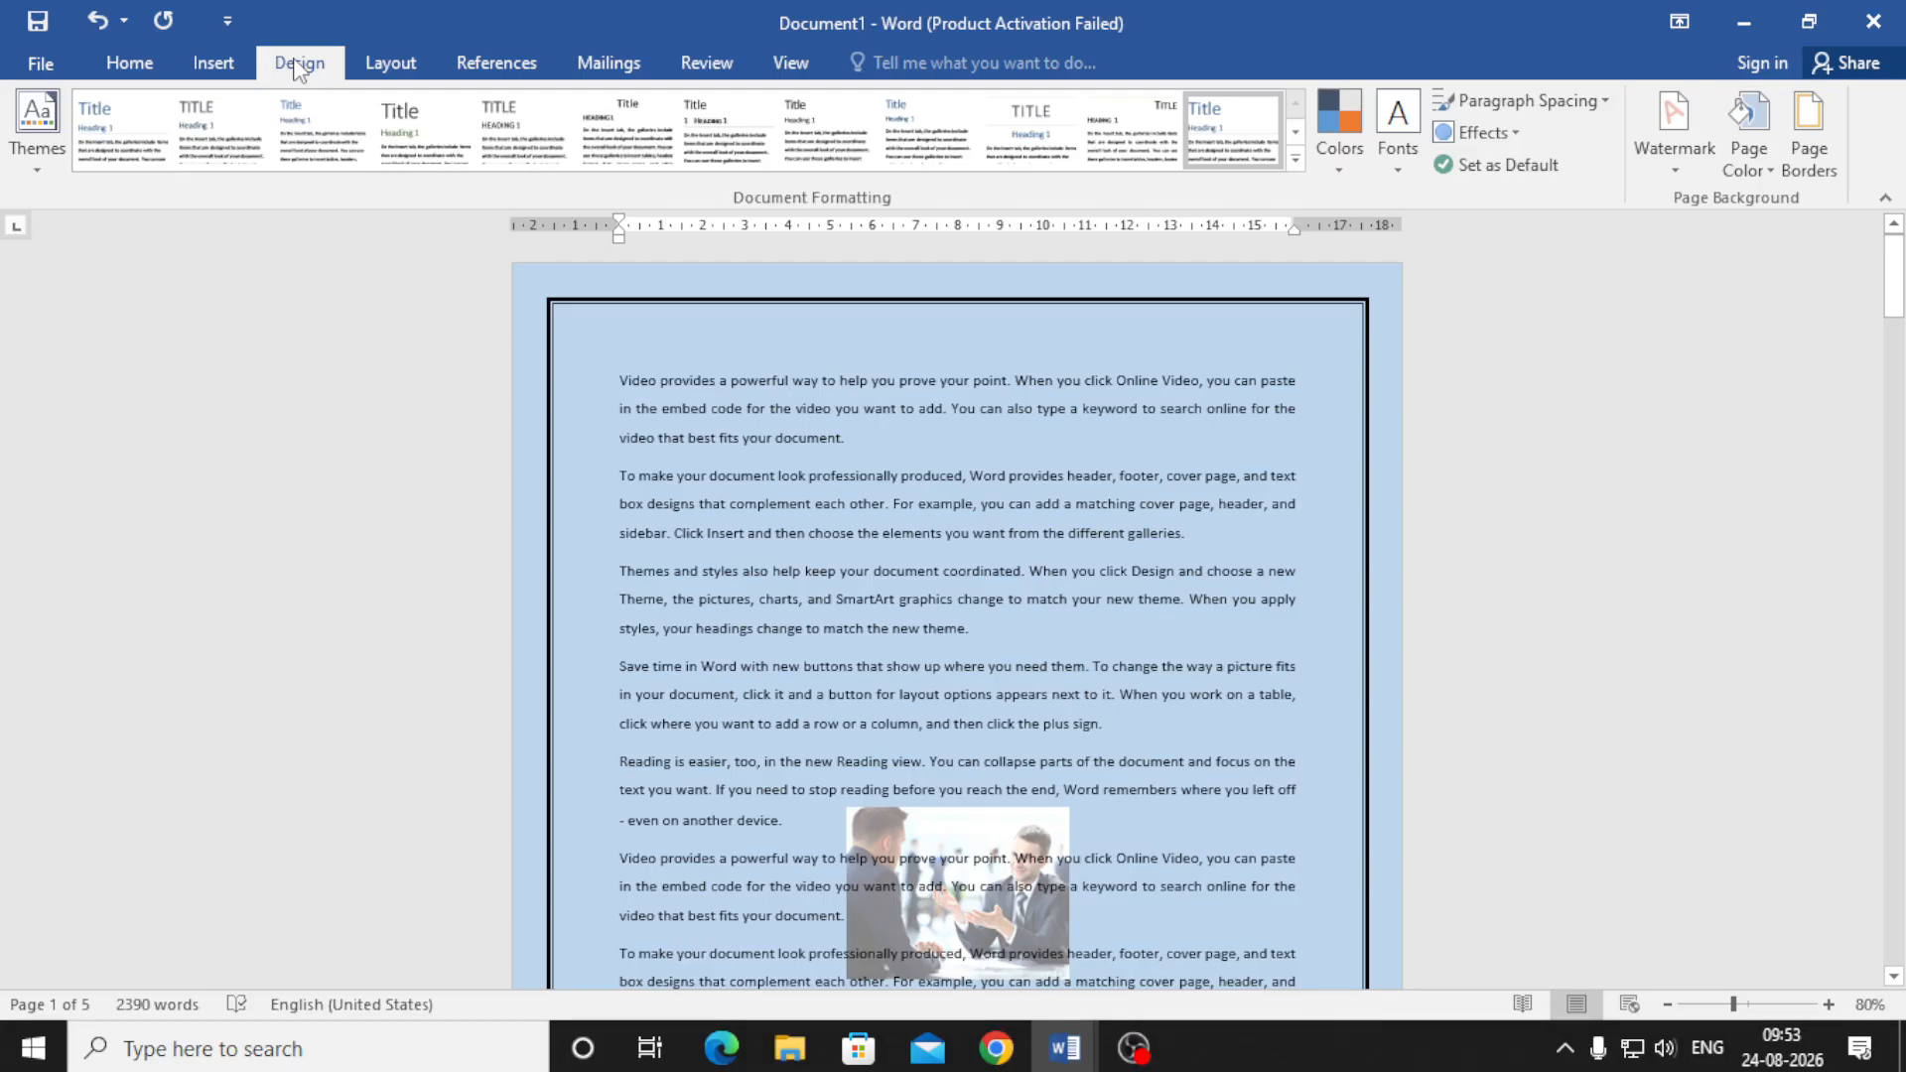
left_click(370, 76)
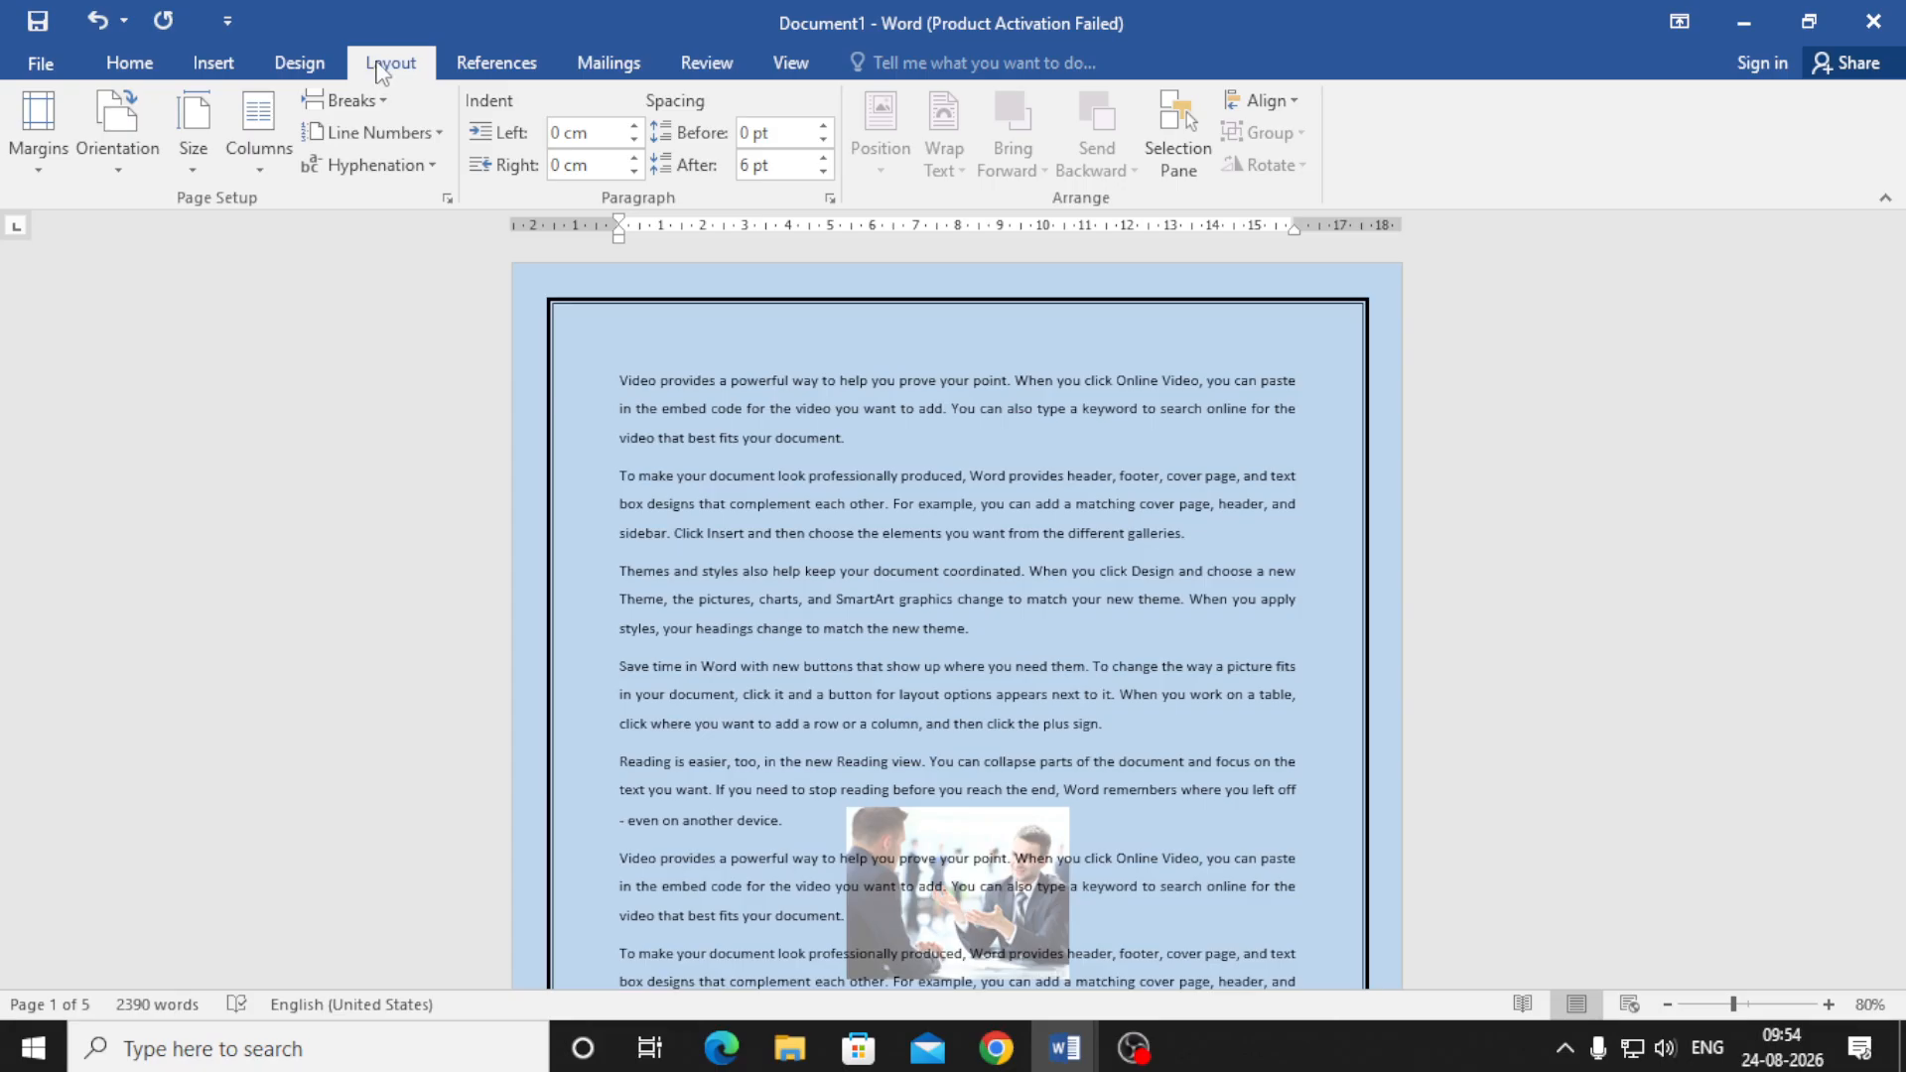
- Zoom out to 40% and change the page orientation to Landscape
scroll(765, 500, "down", 4, "ctrl")
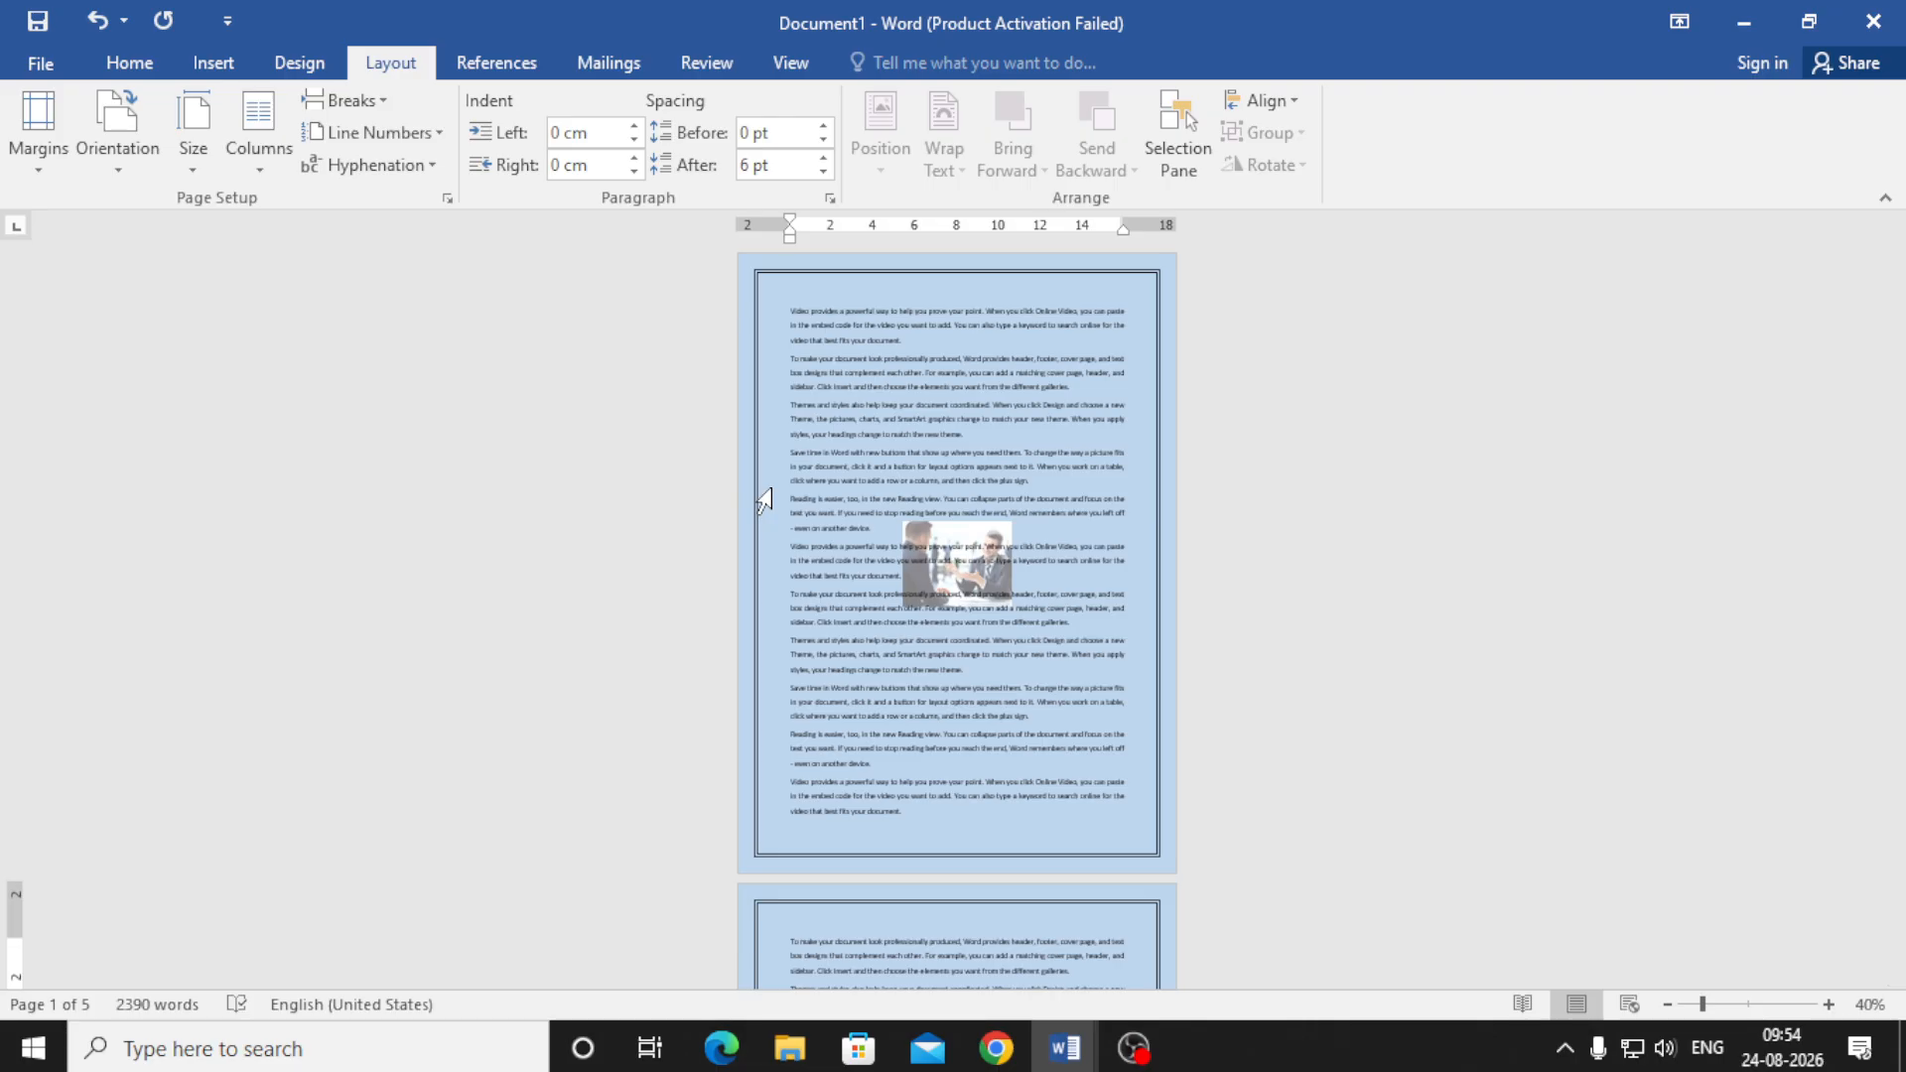
left_click(123, 165)
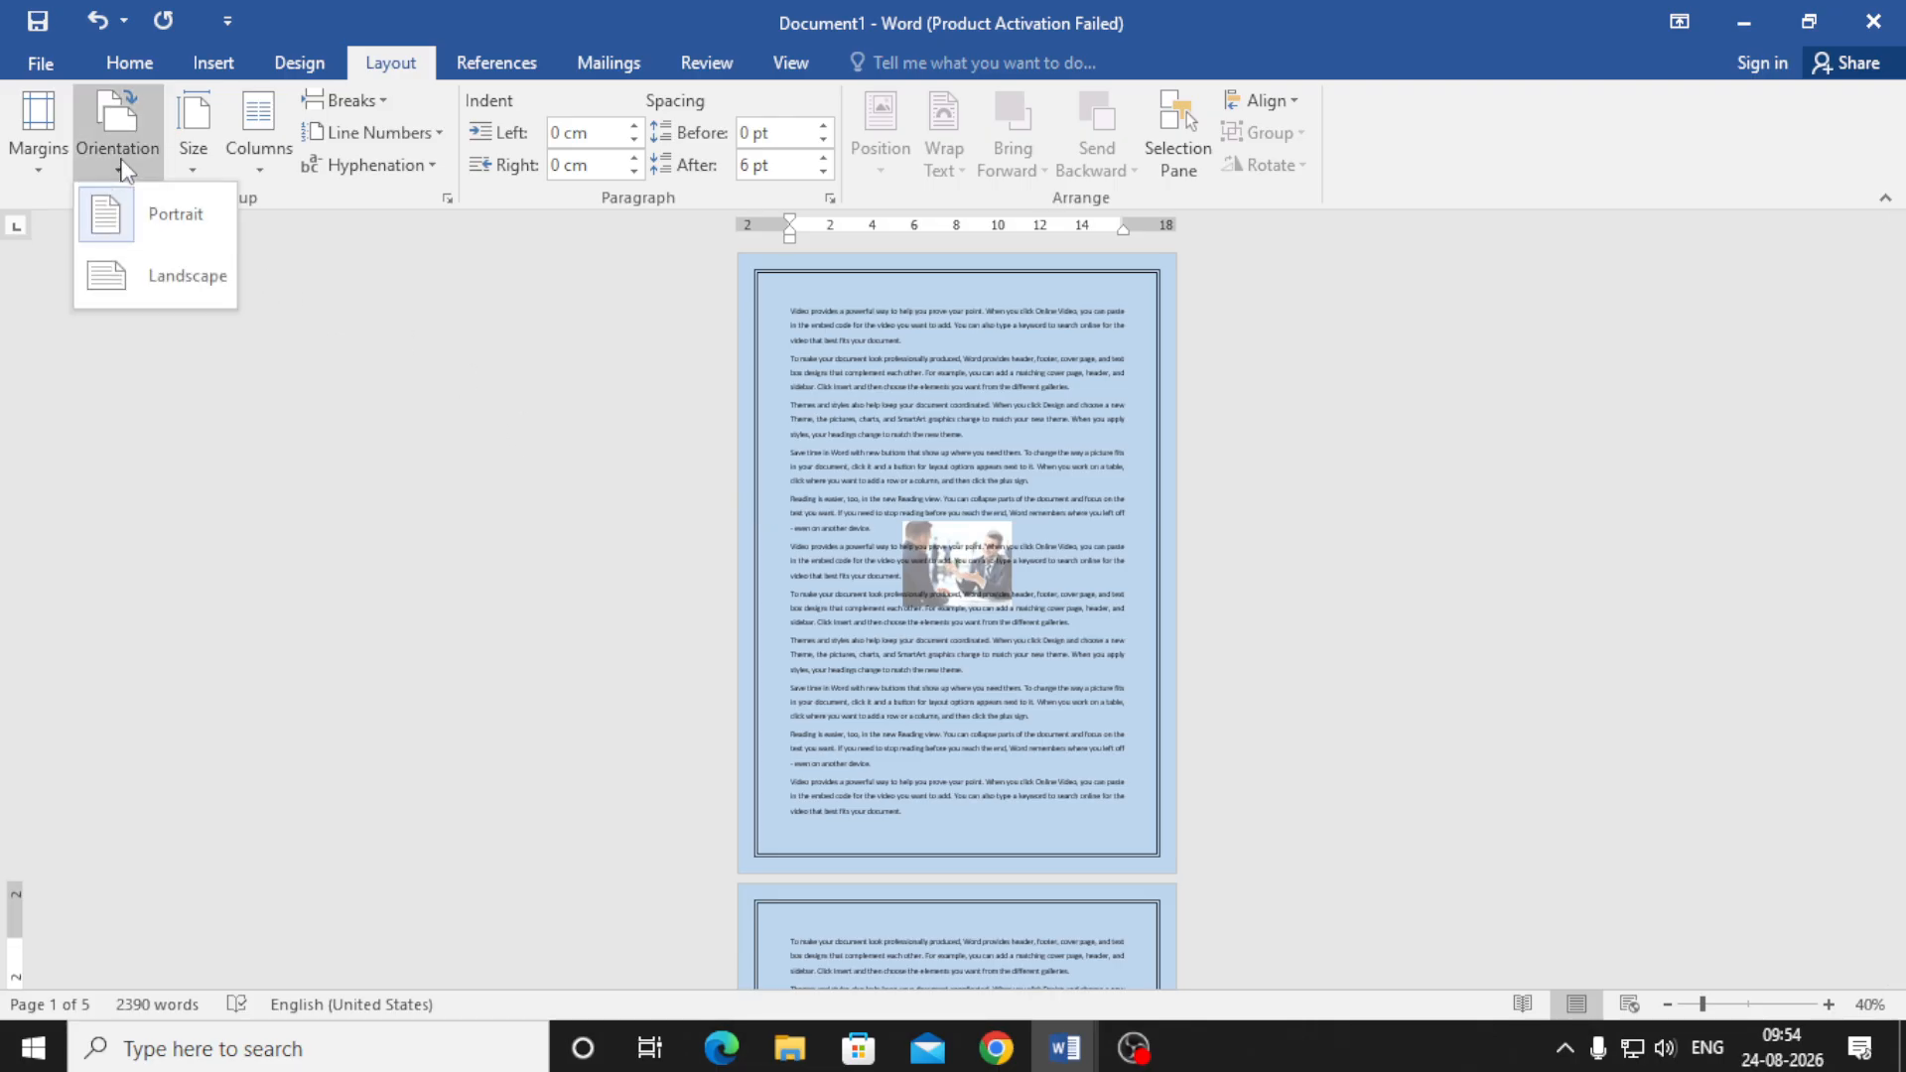
left_click(177, 268)
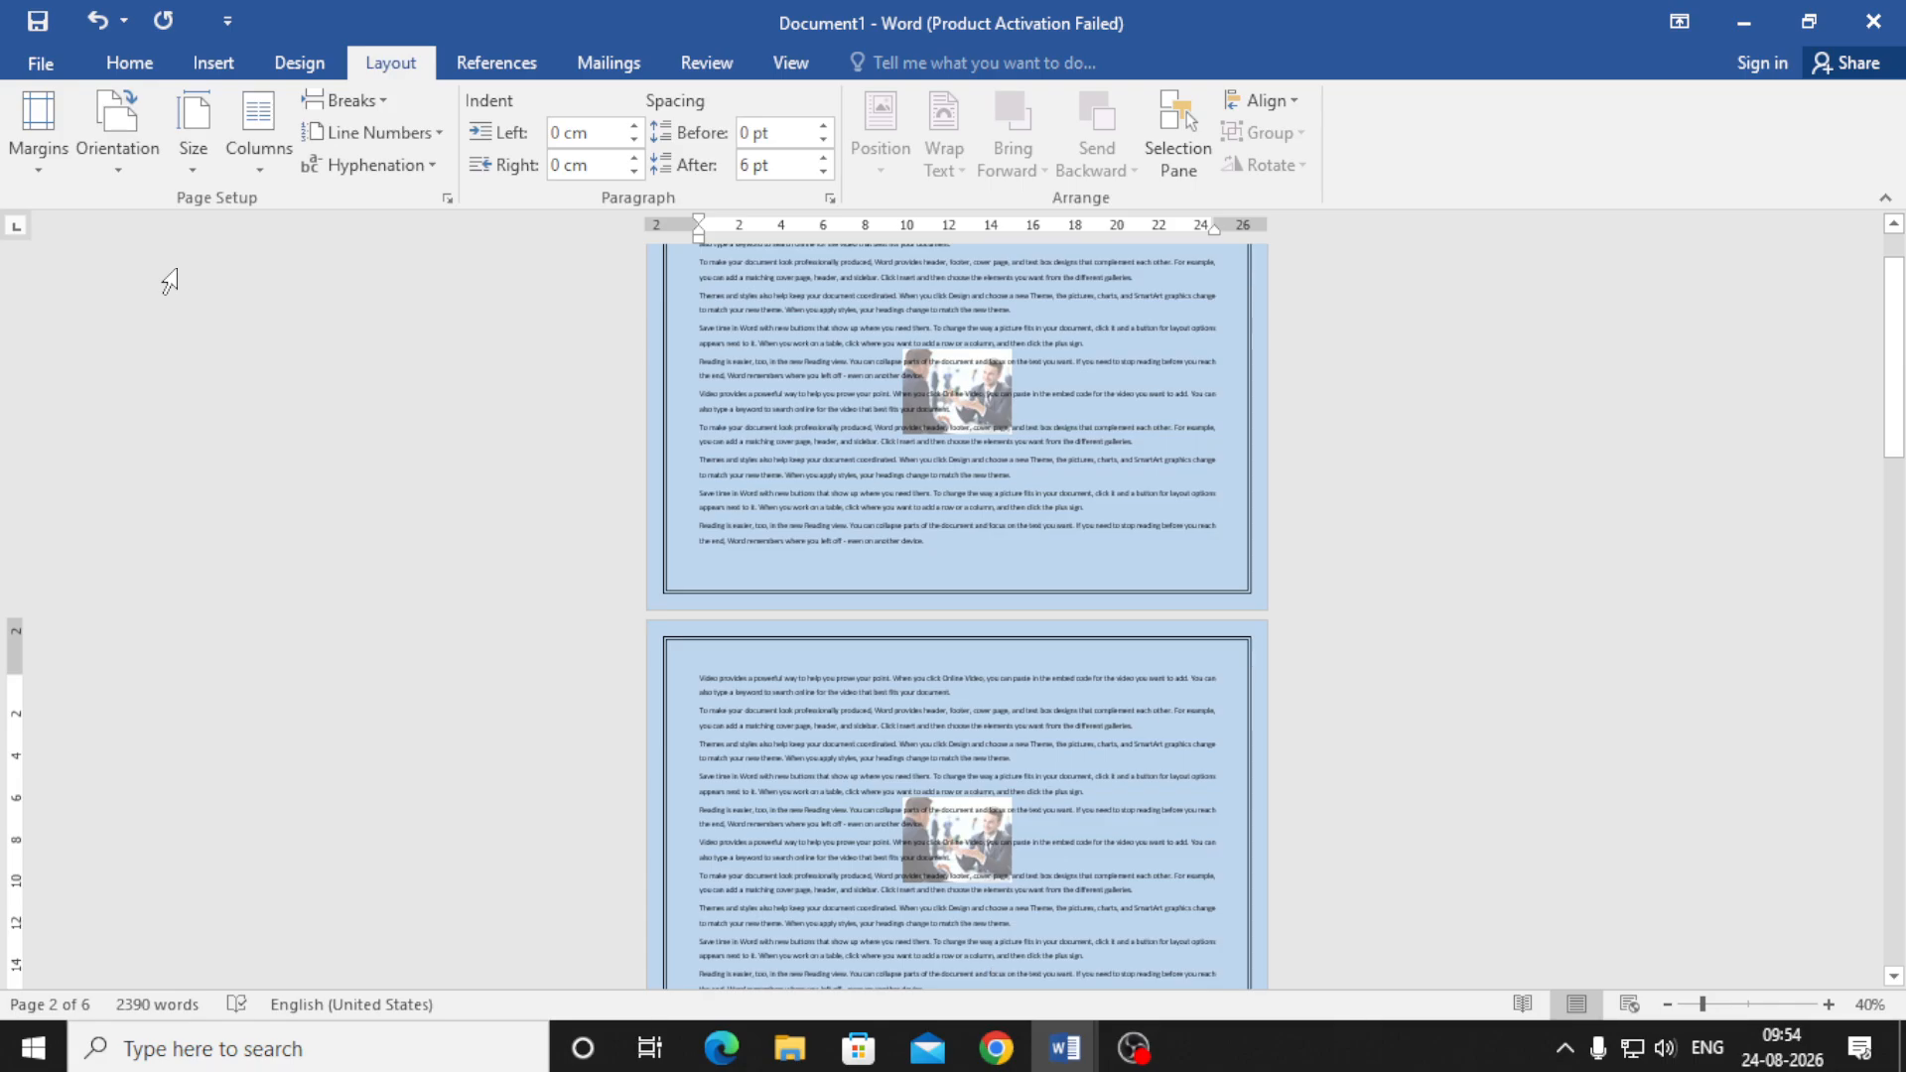
scroll(804, 413, "up", 3)
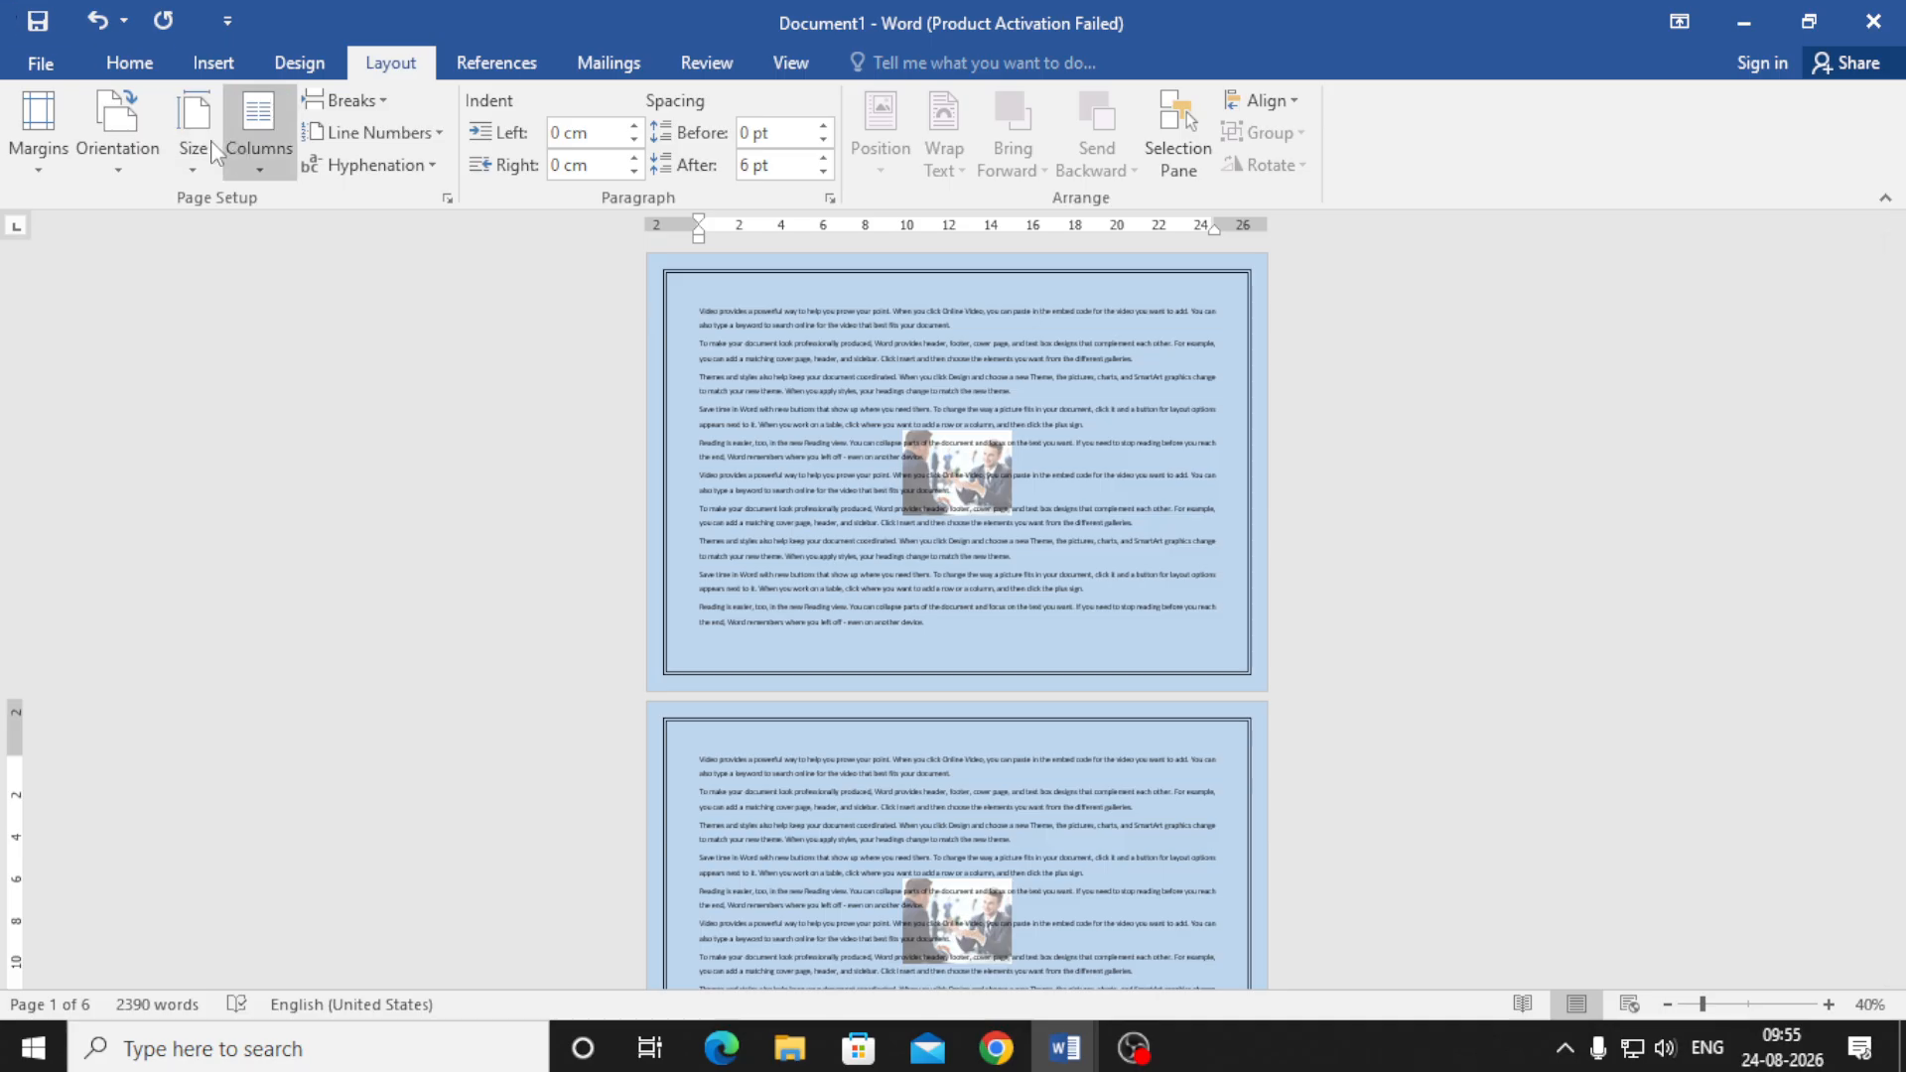
- Review the available paper sizes and choose A4, 21 cm x 29.7 cm, for the document
left_click(124, 154)
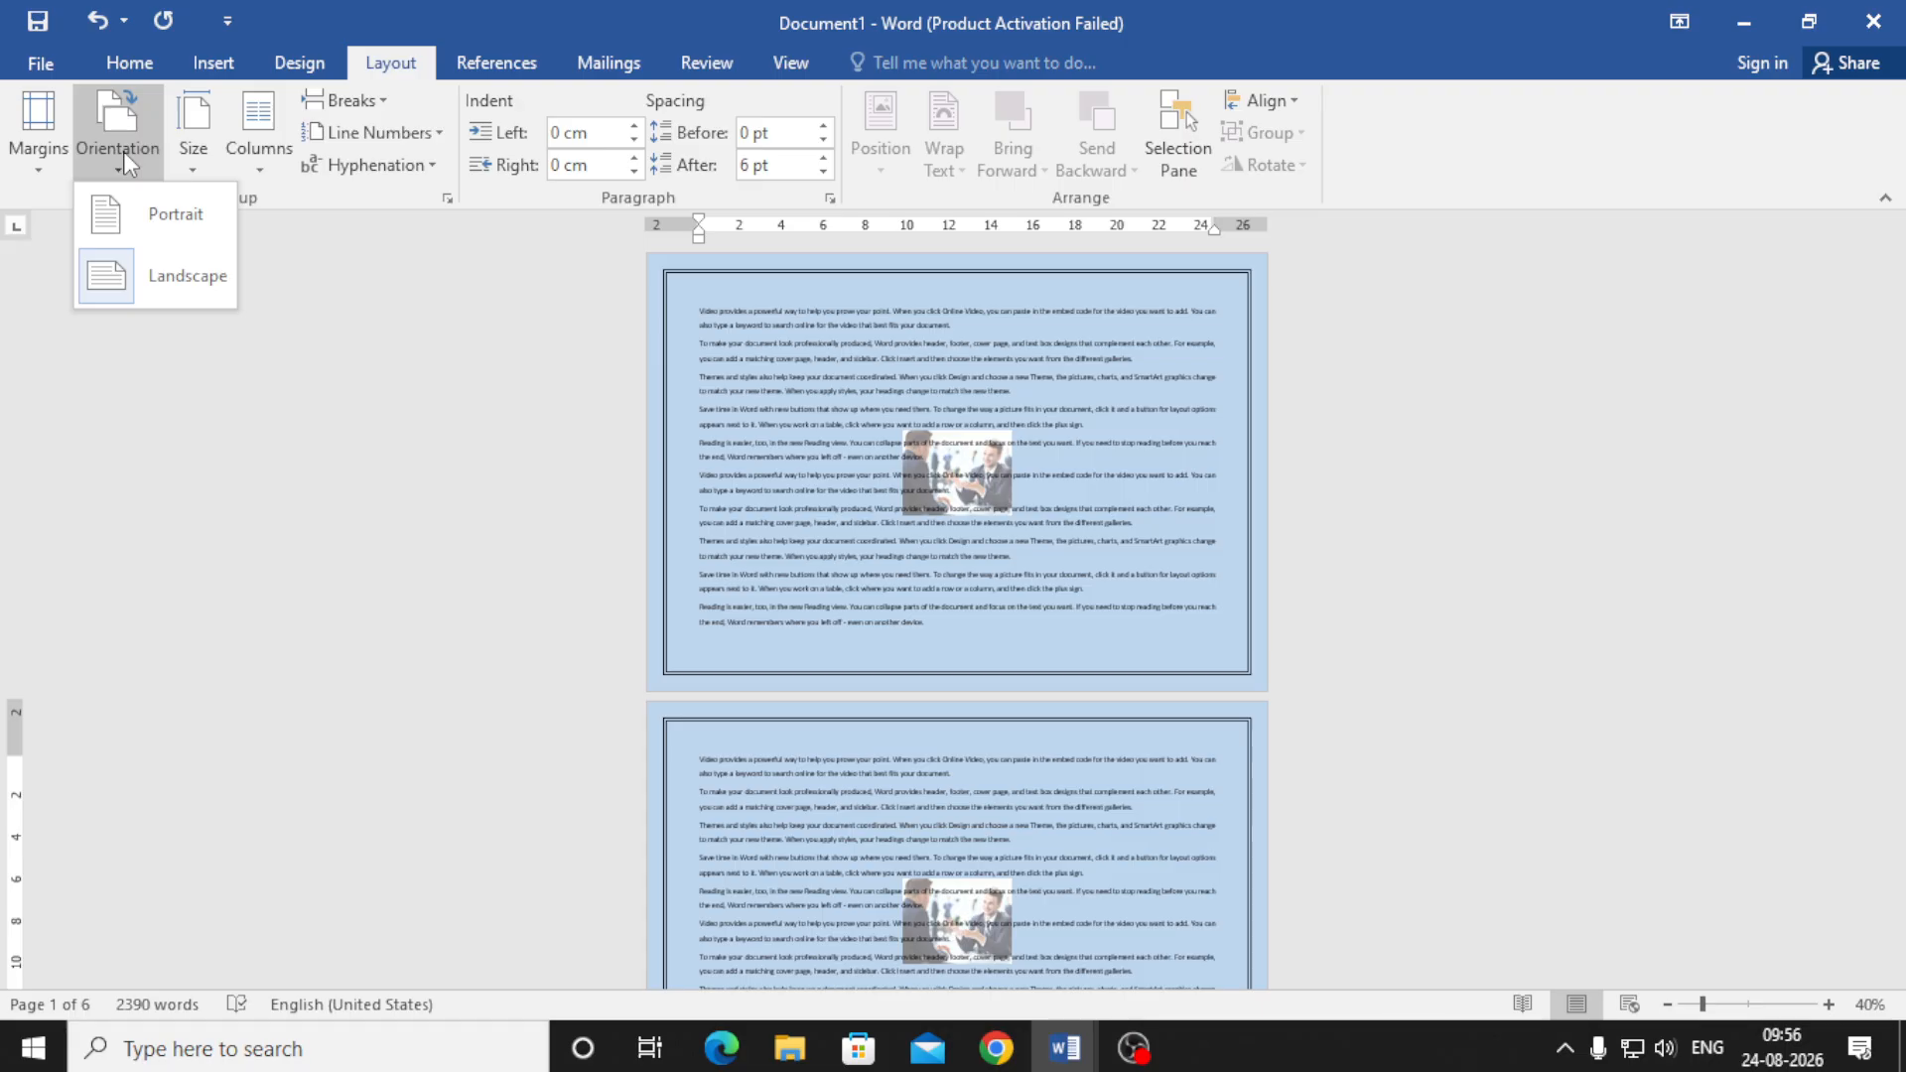
left_click(198, 151)
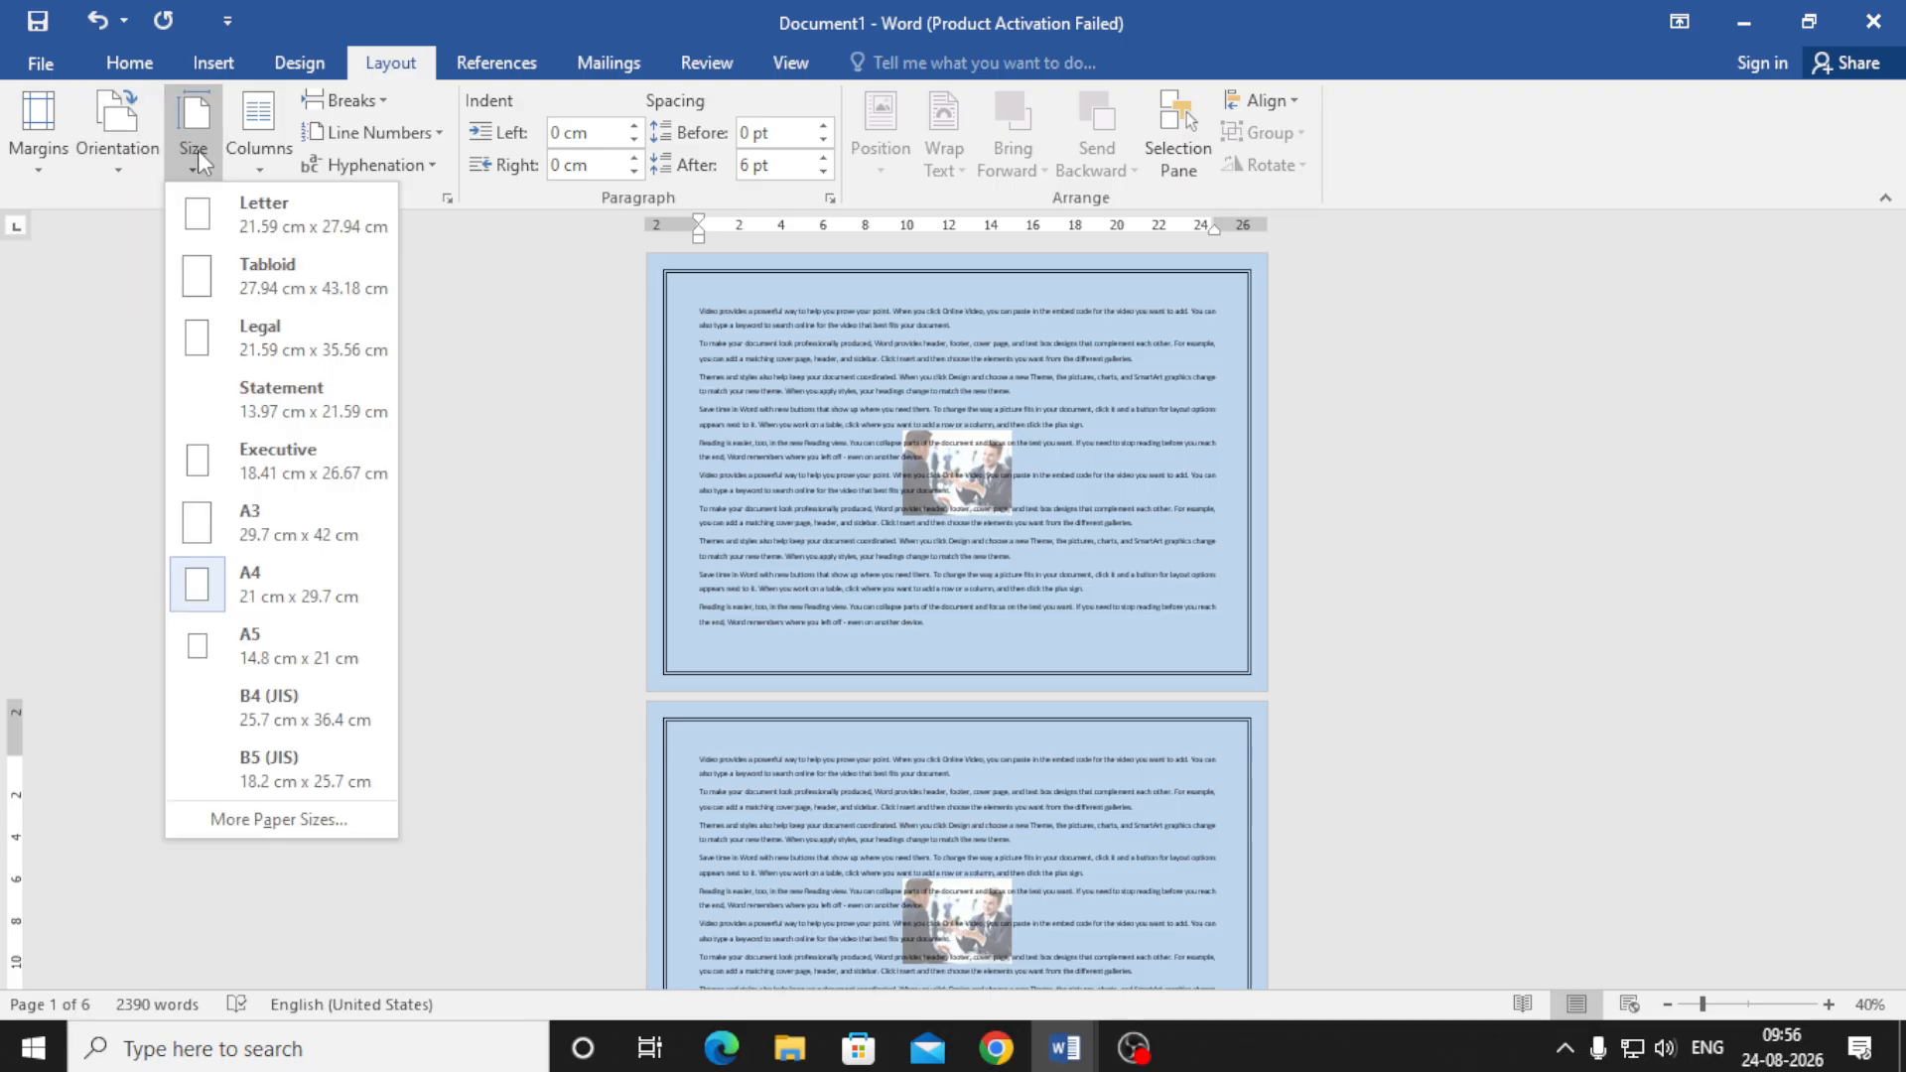
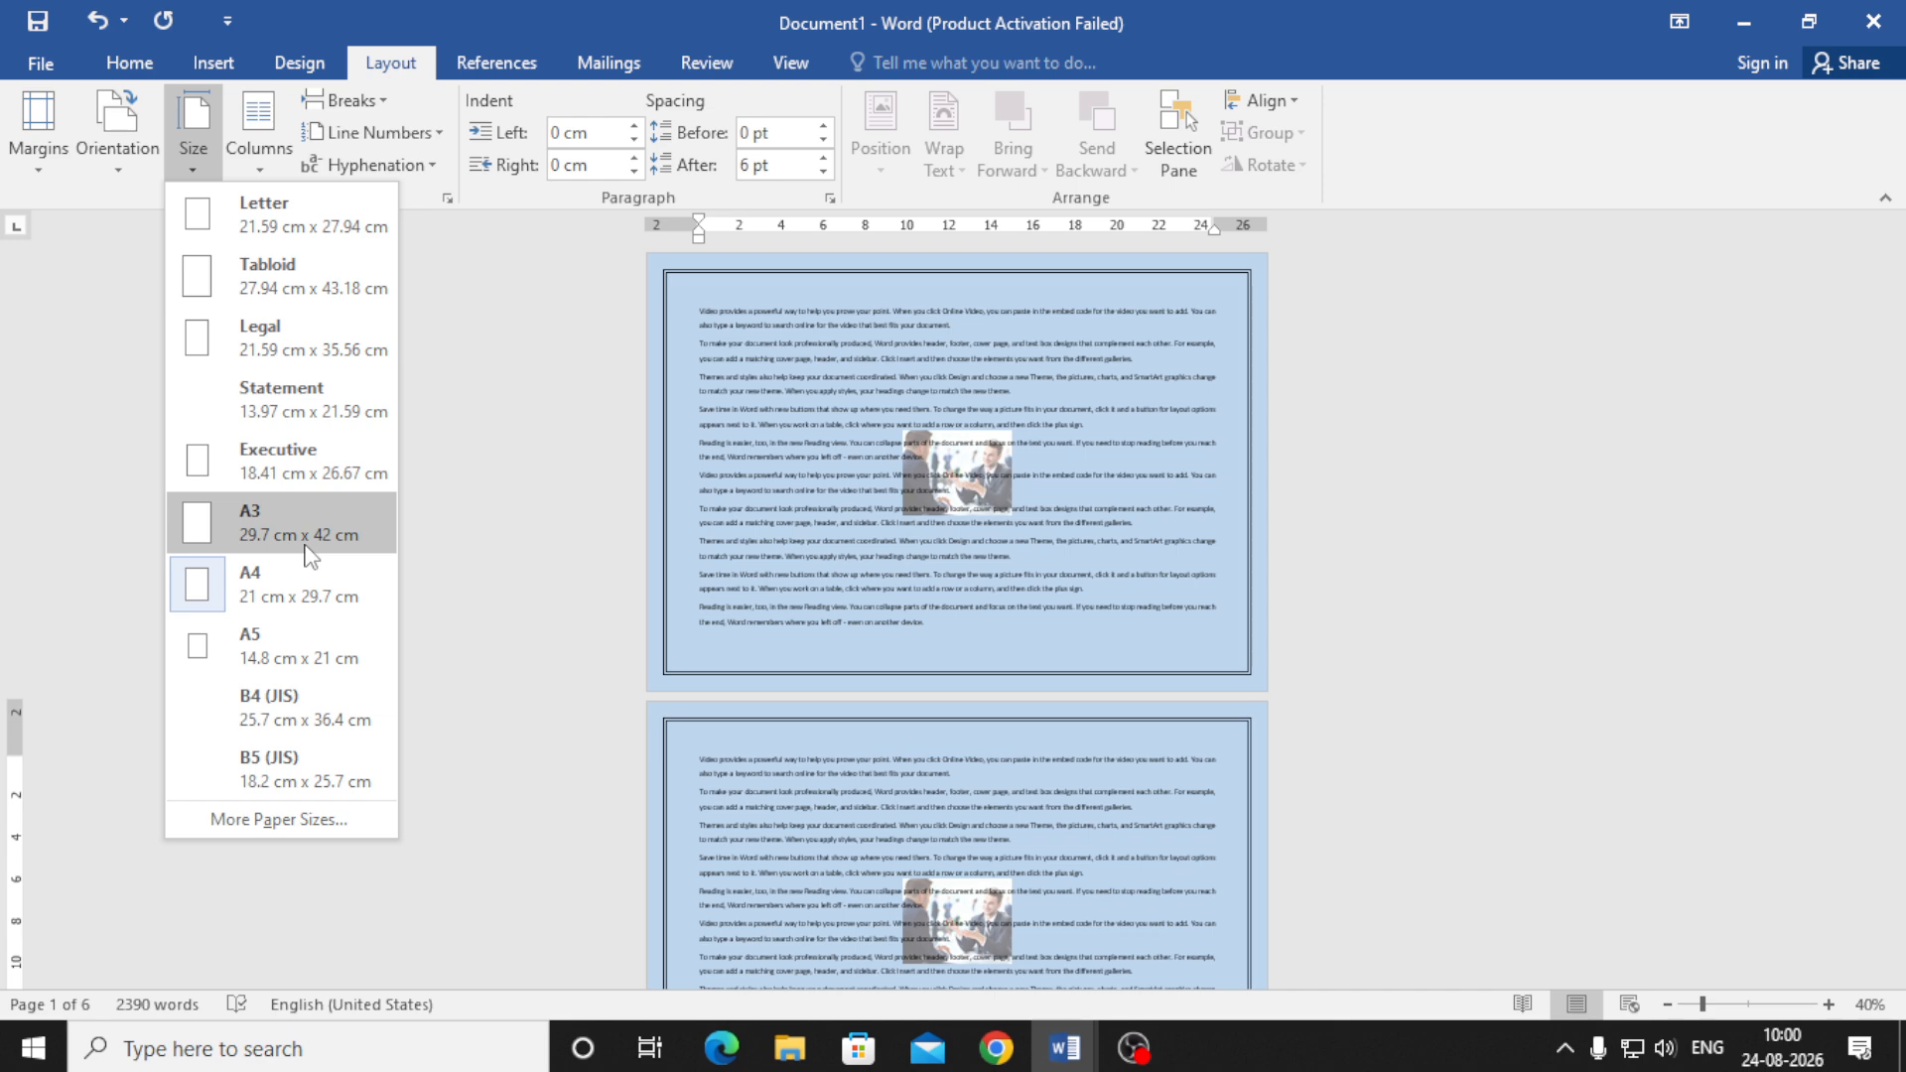
left_click(308, 599)
scroll(838, 643, "down", 5)
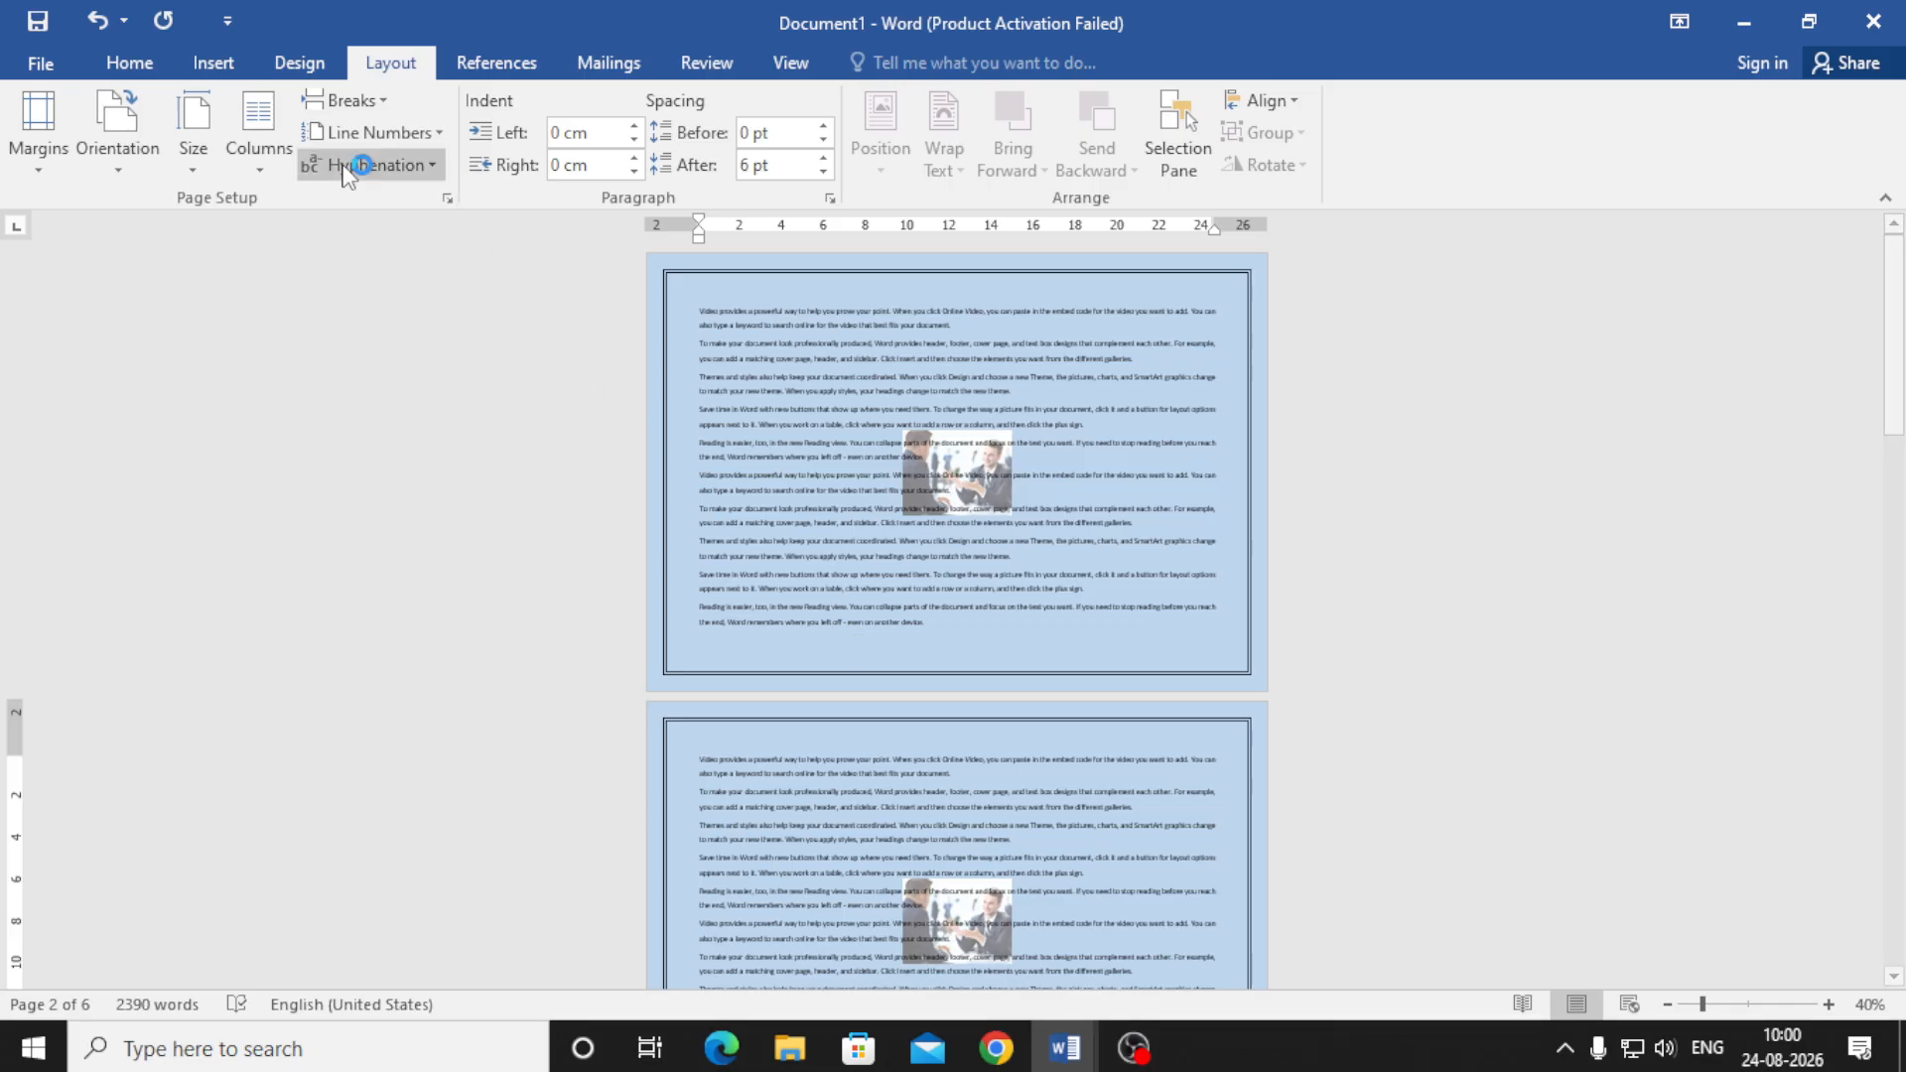
left_click(193, 157)
left_click(657, 392)
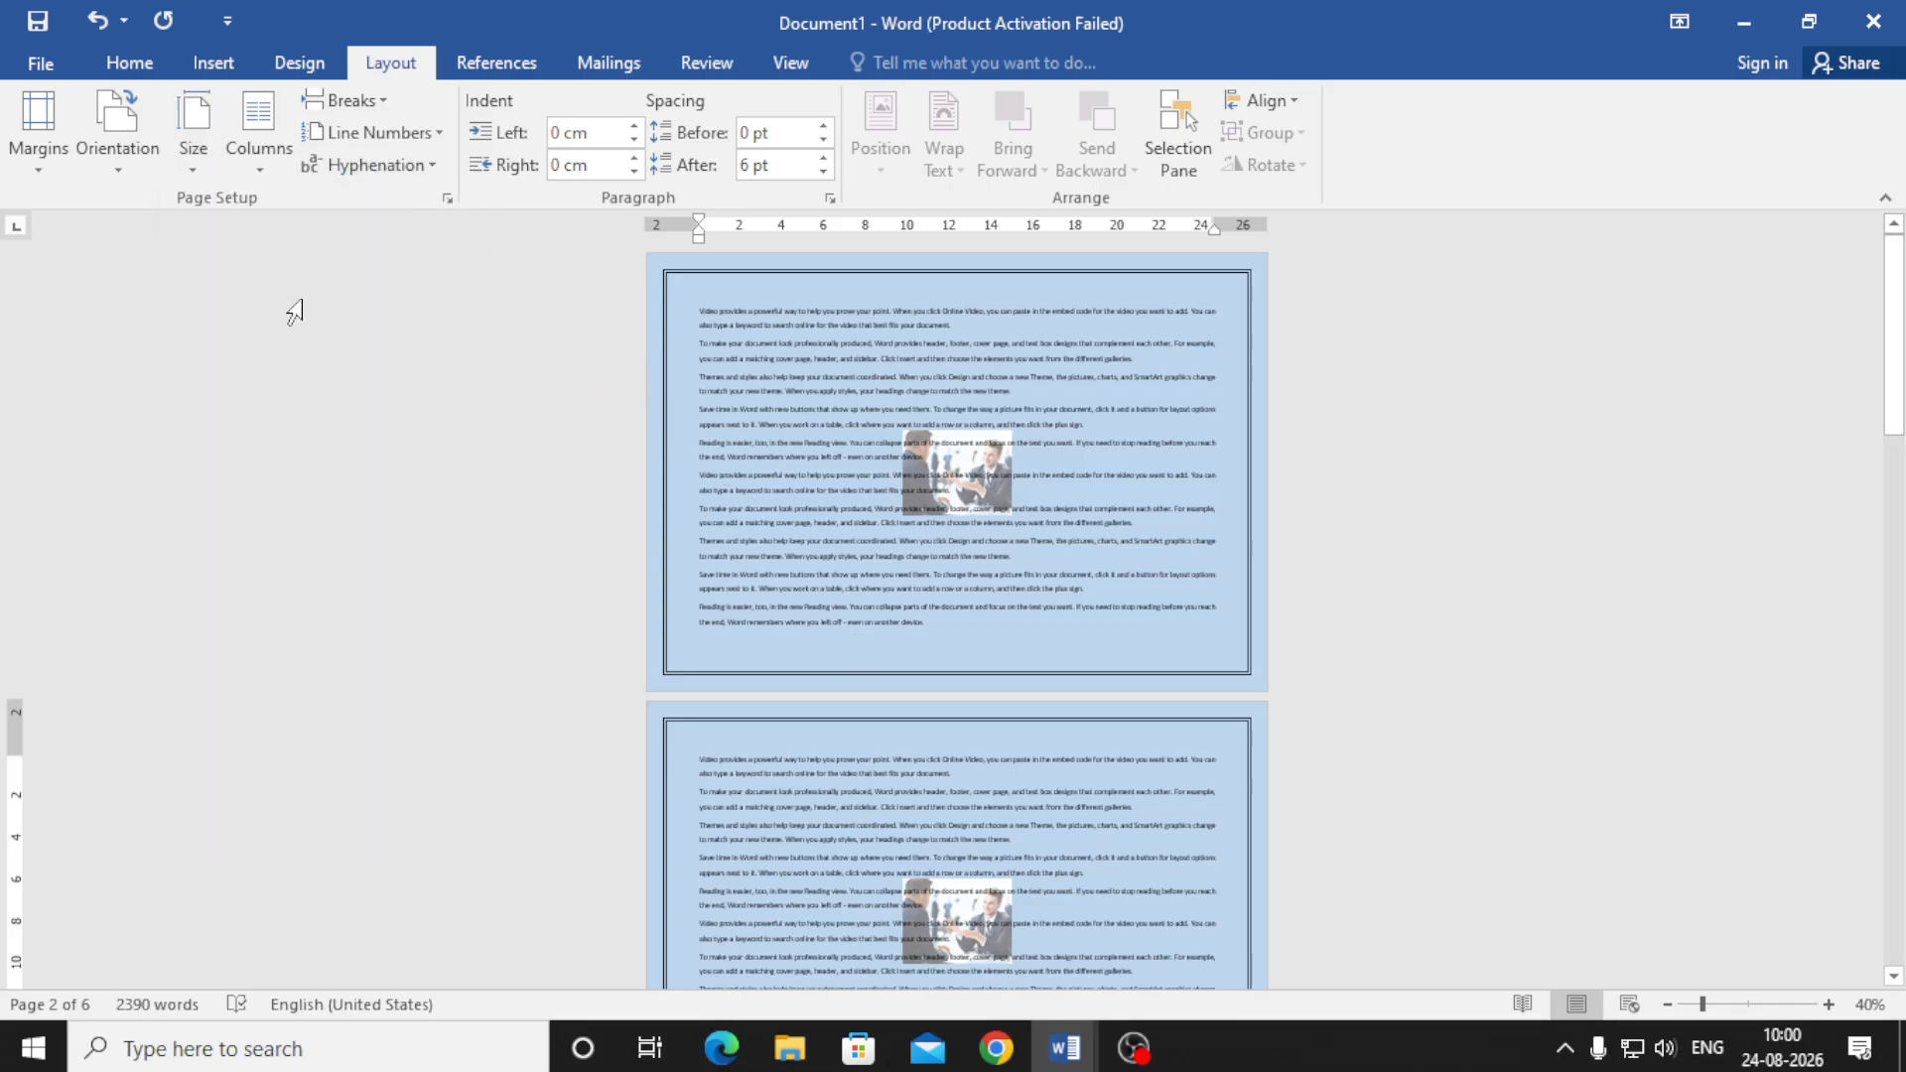
- Lay out the document text in two columns
left_click(250, 159)
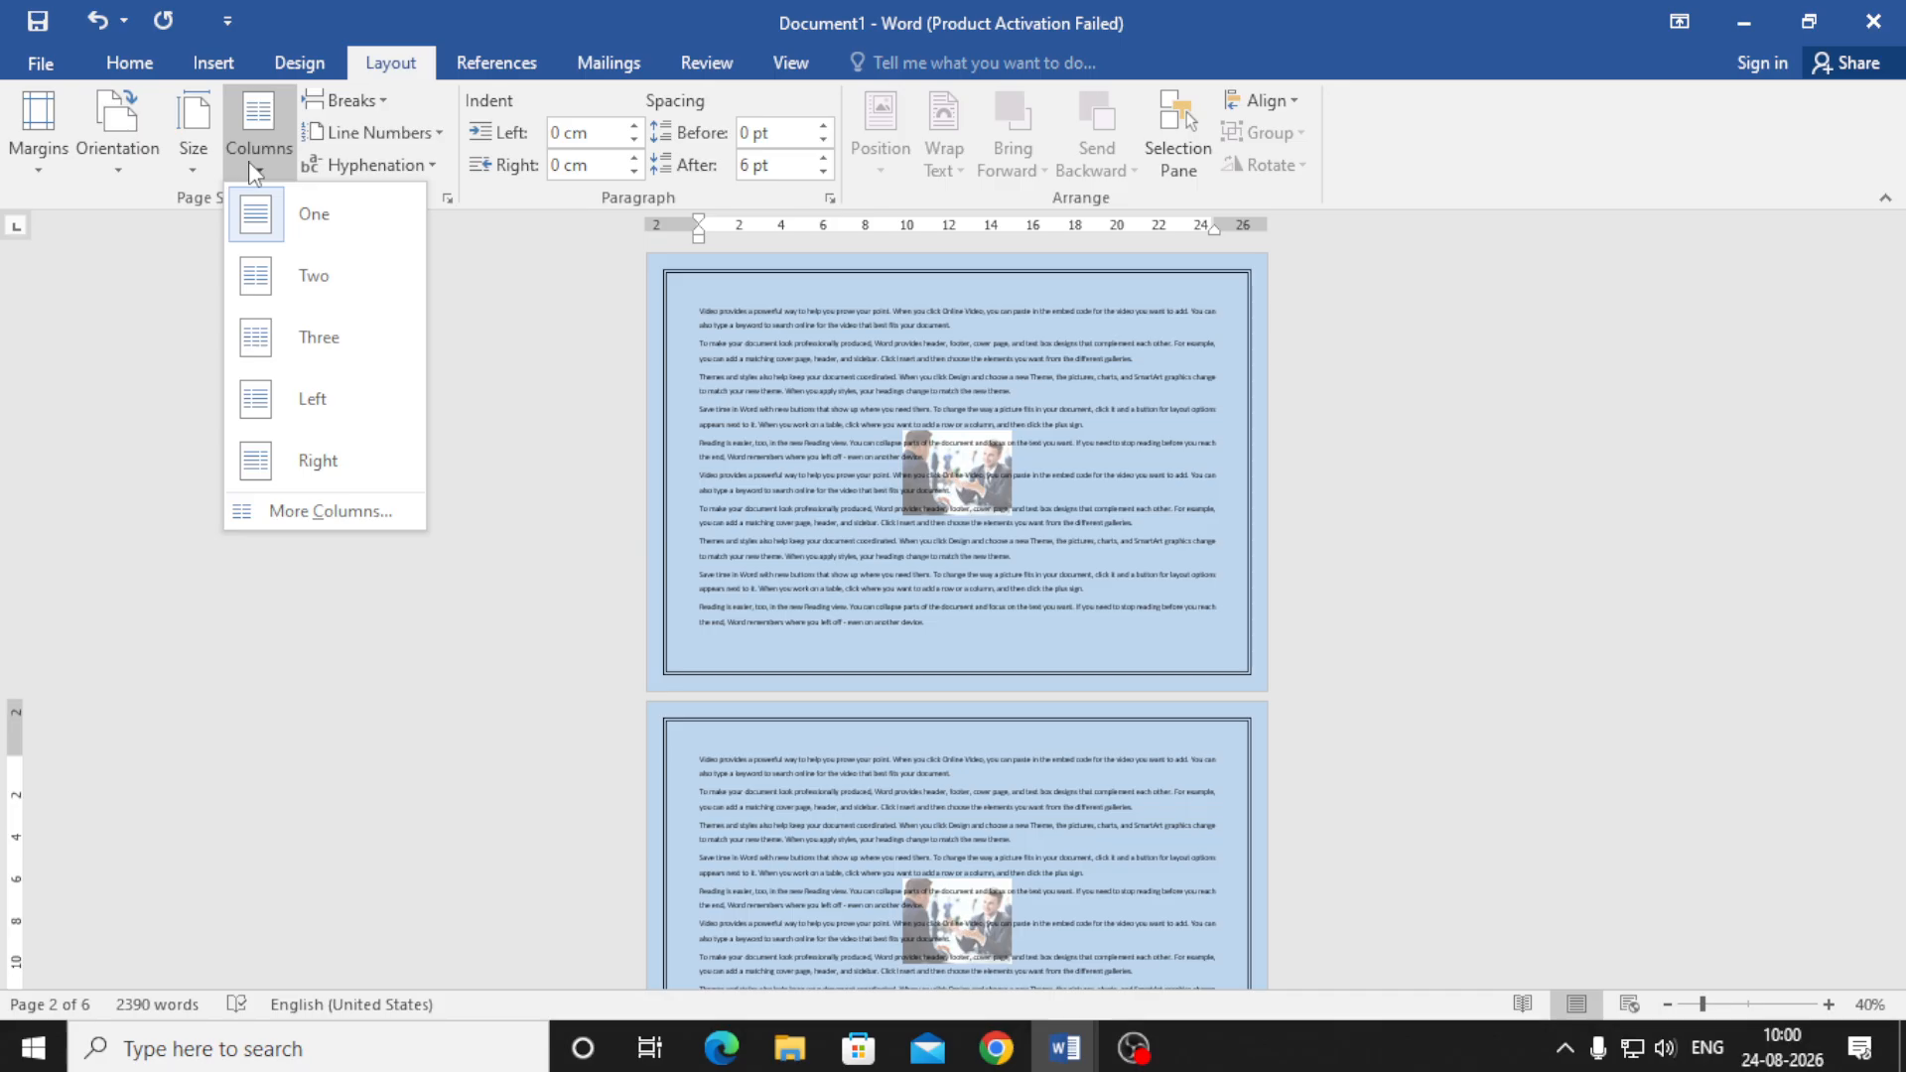
left_click(314, 281)
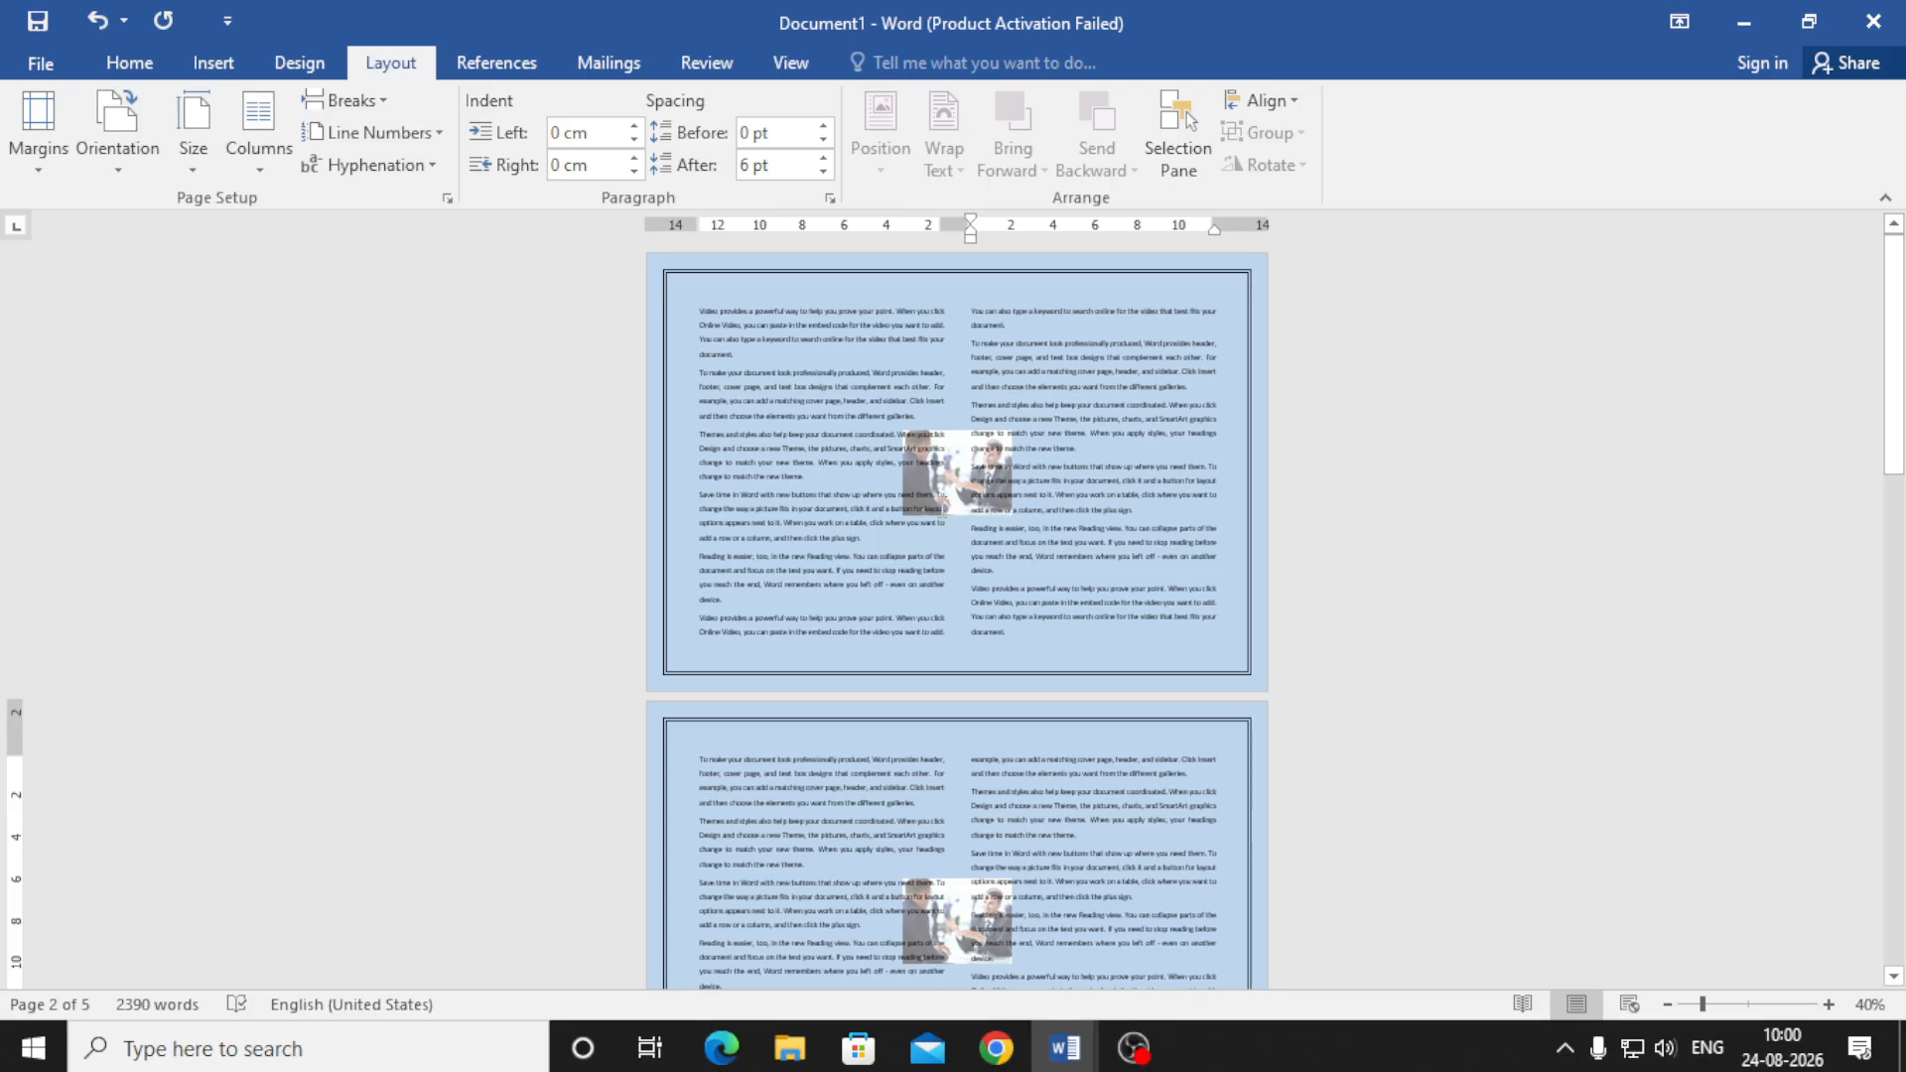
left_click(1186, 454)
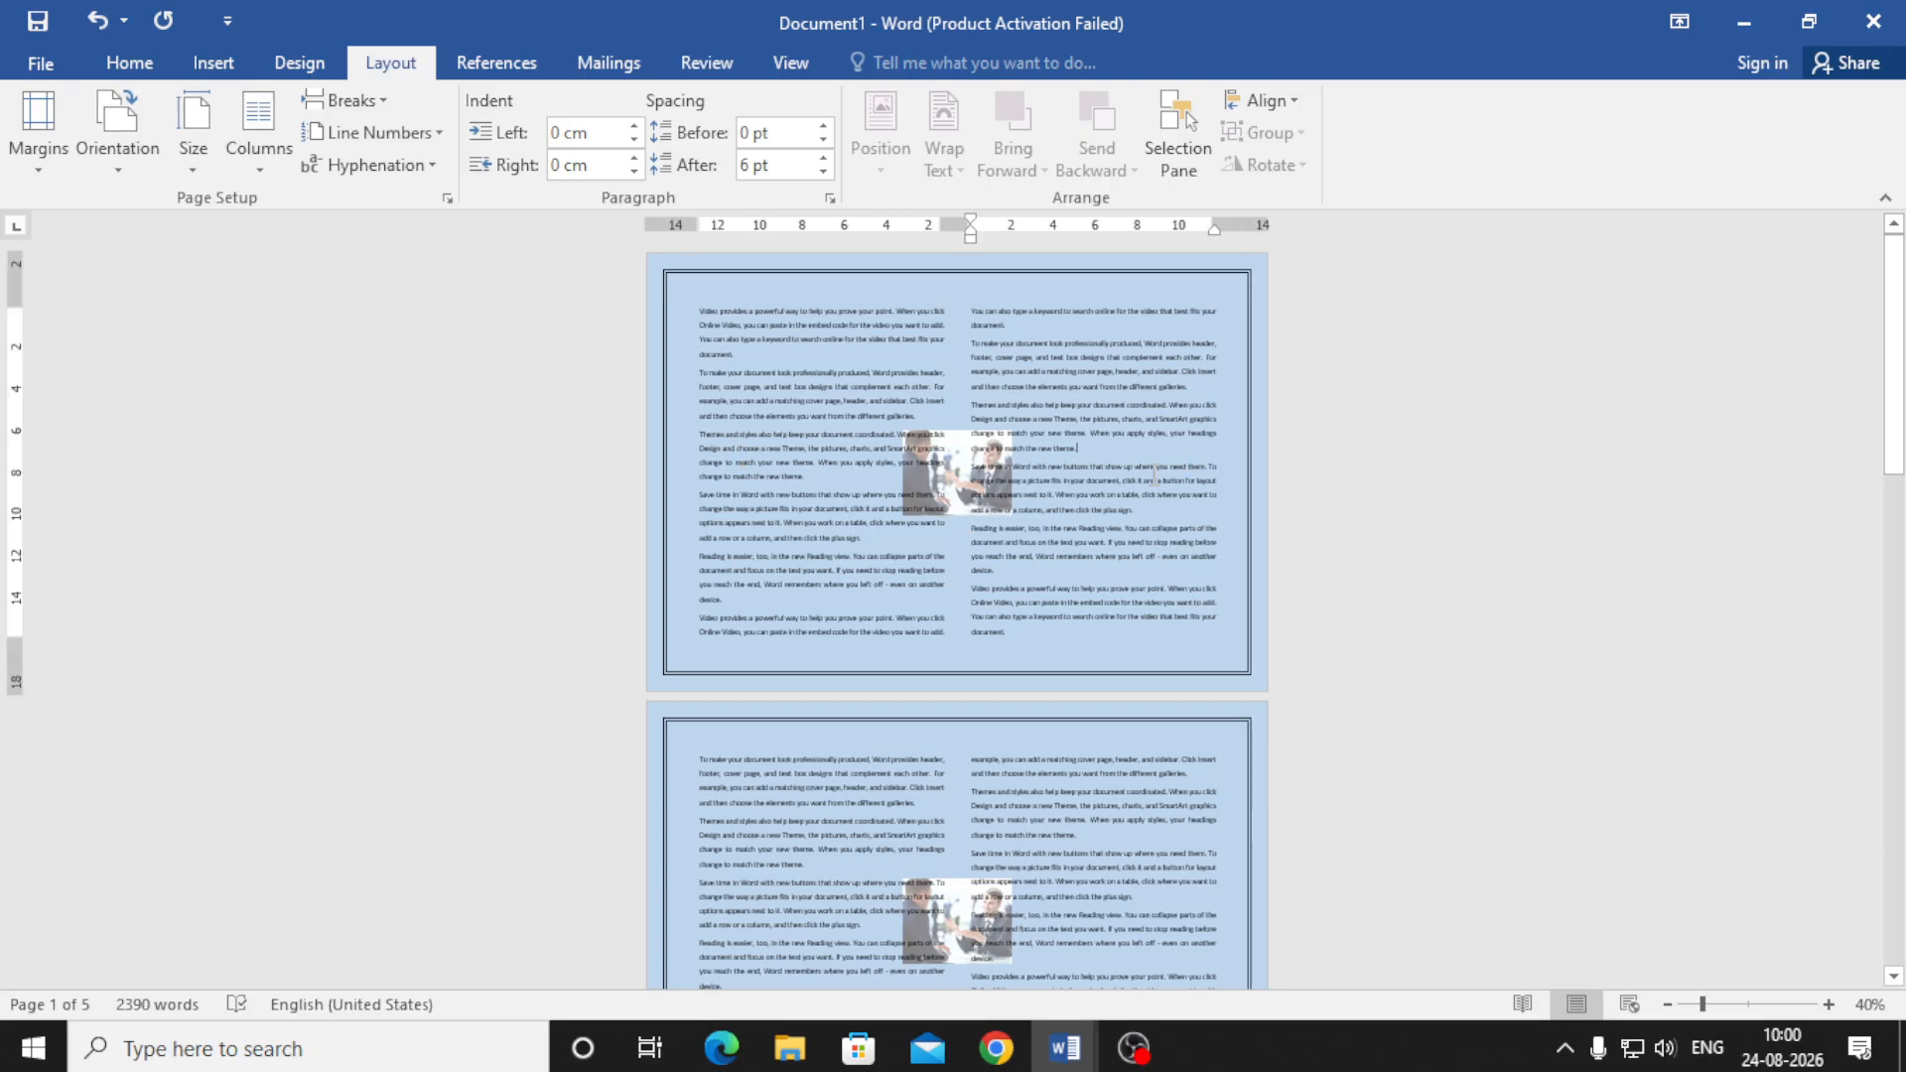
- Undo the two-column layout of the document text
left_click_drag(699, 311, 926, 635)
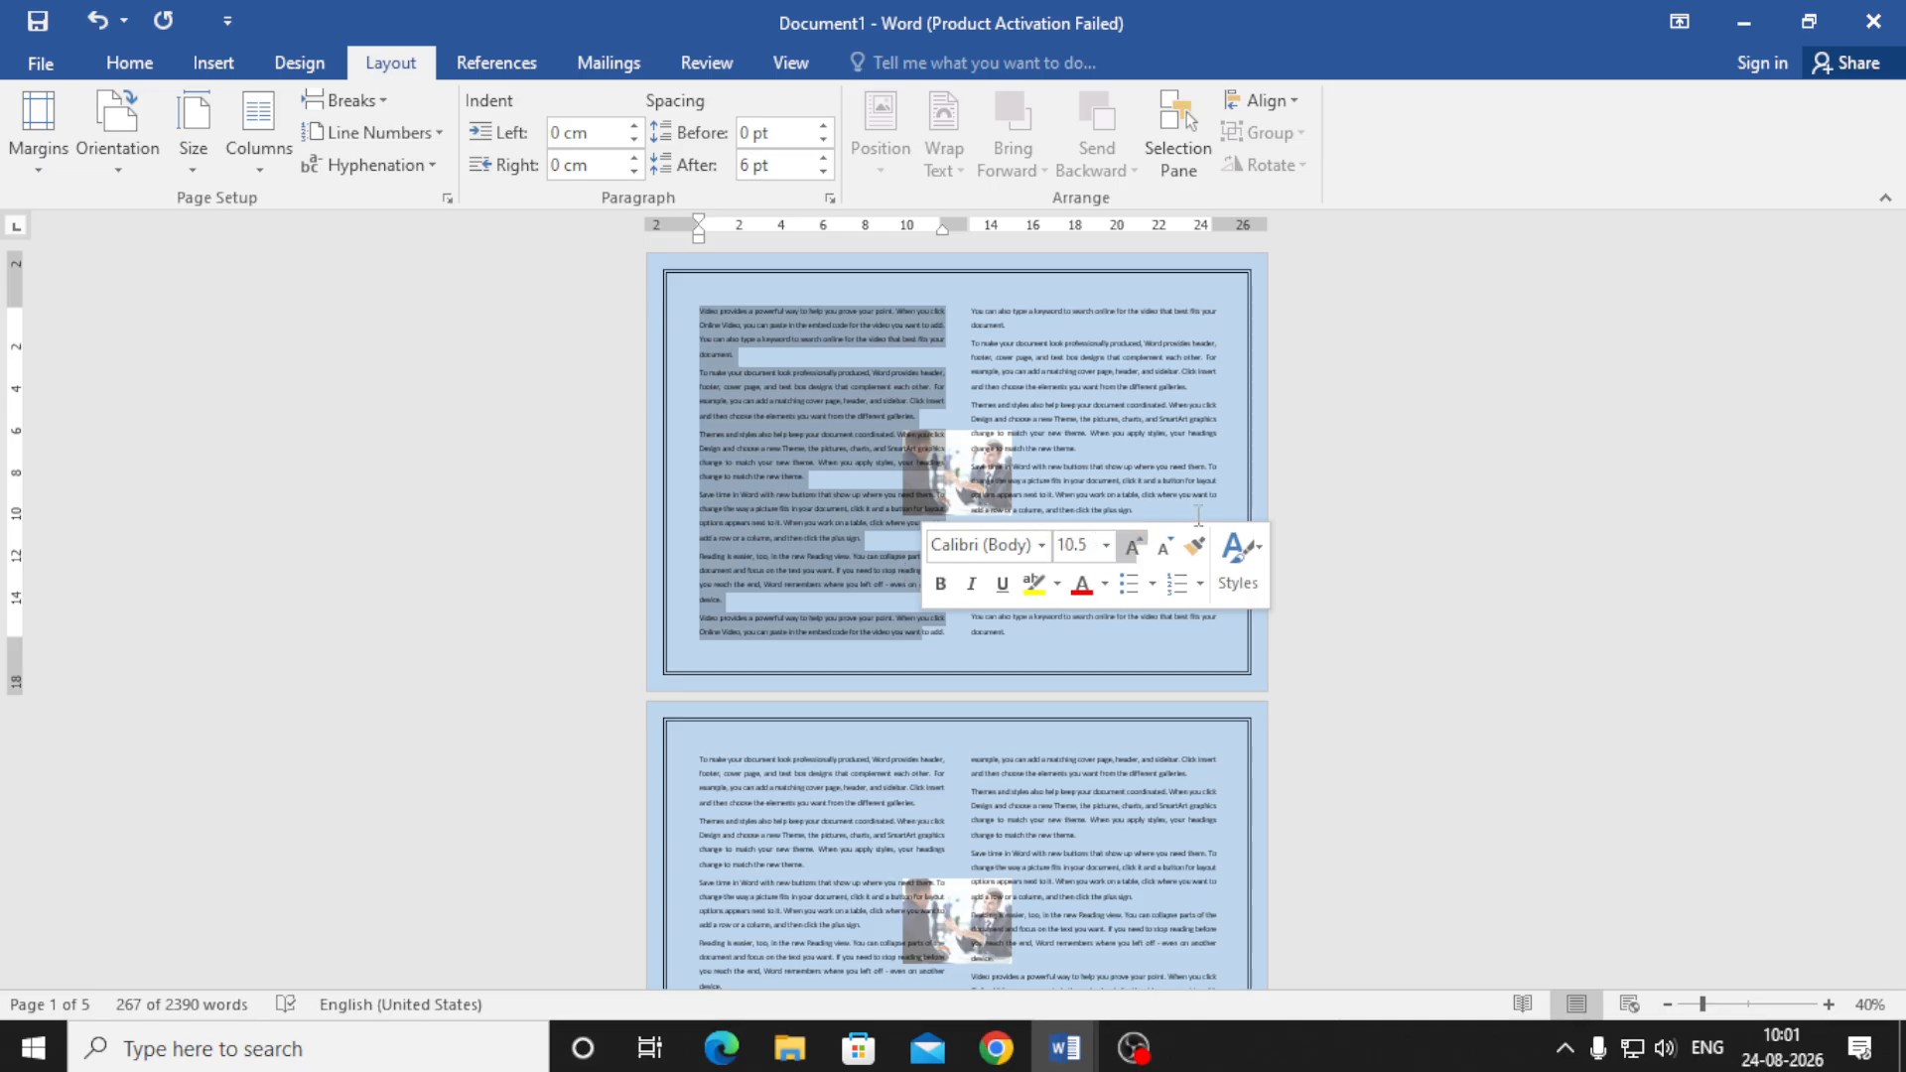
left_click(1152, 401)
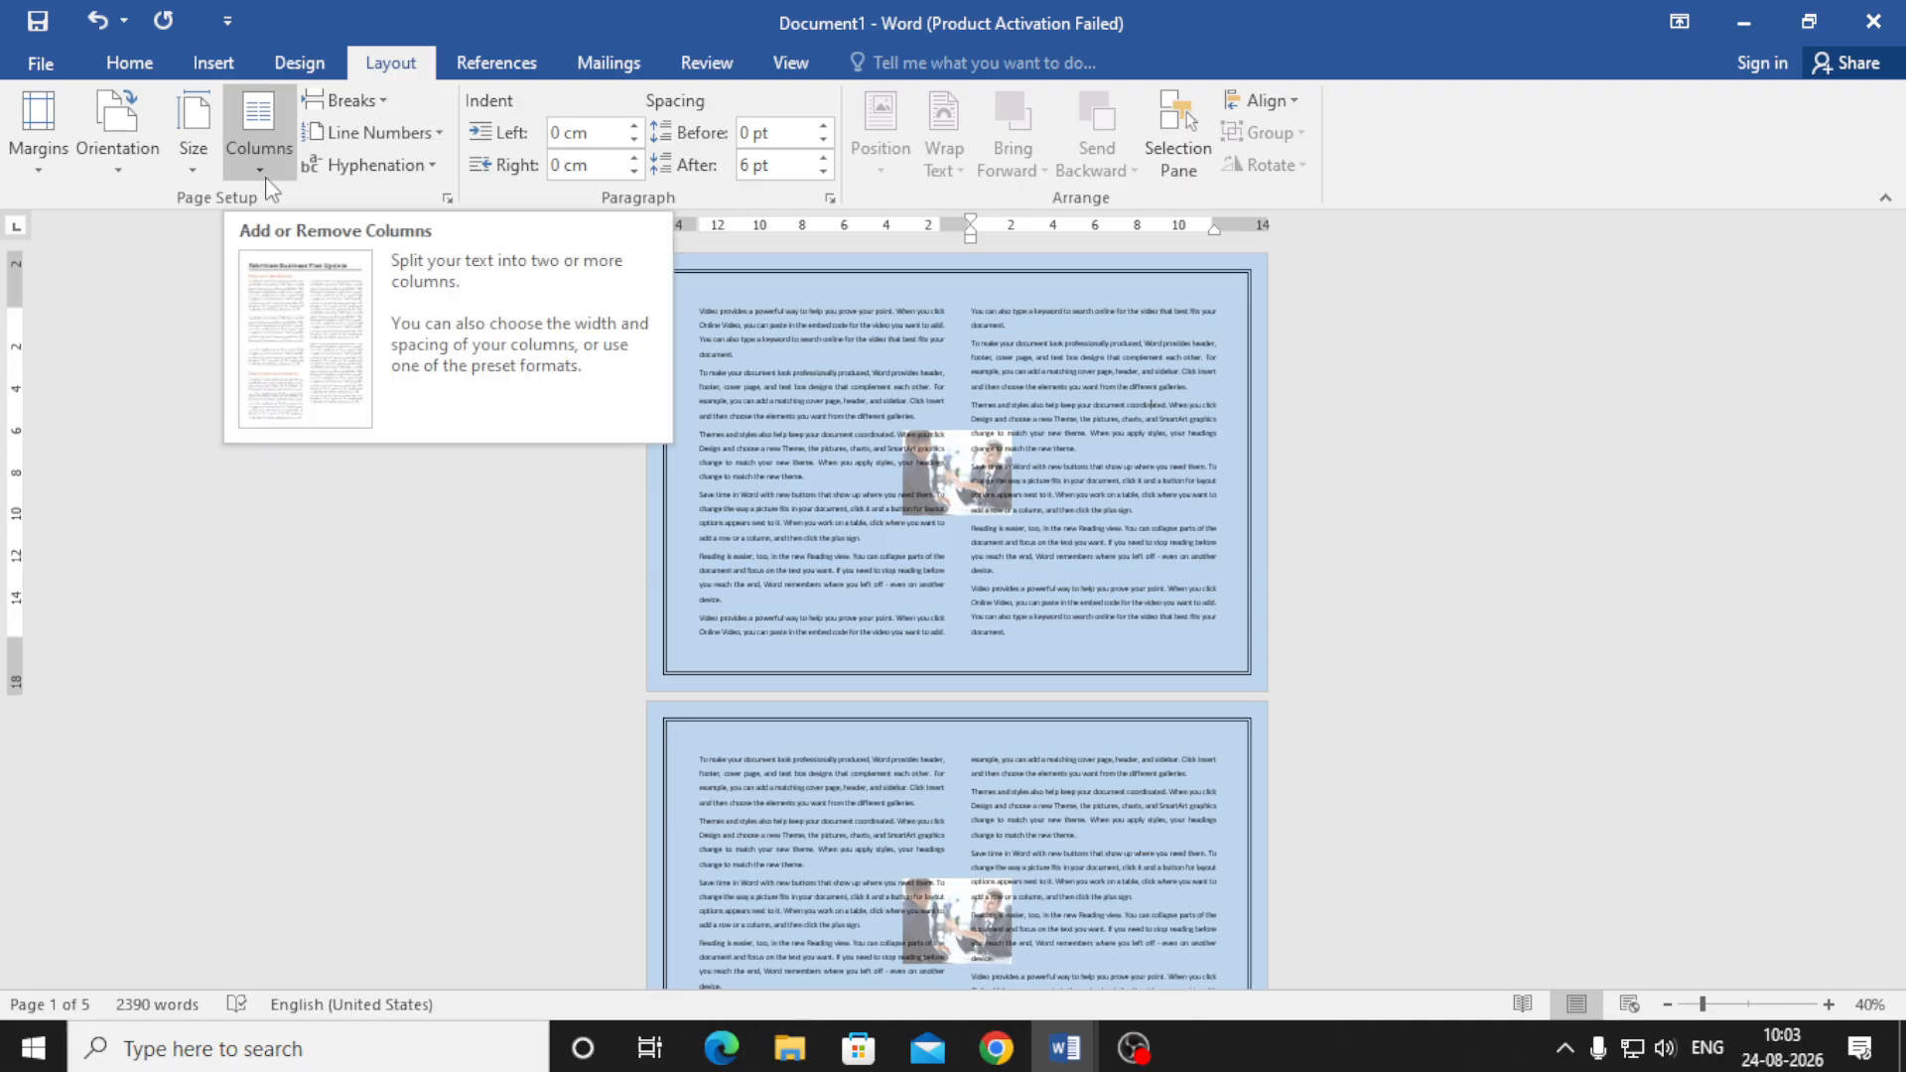
key("ctrl+z")
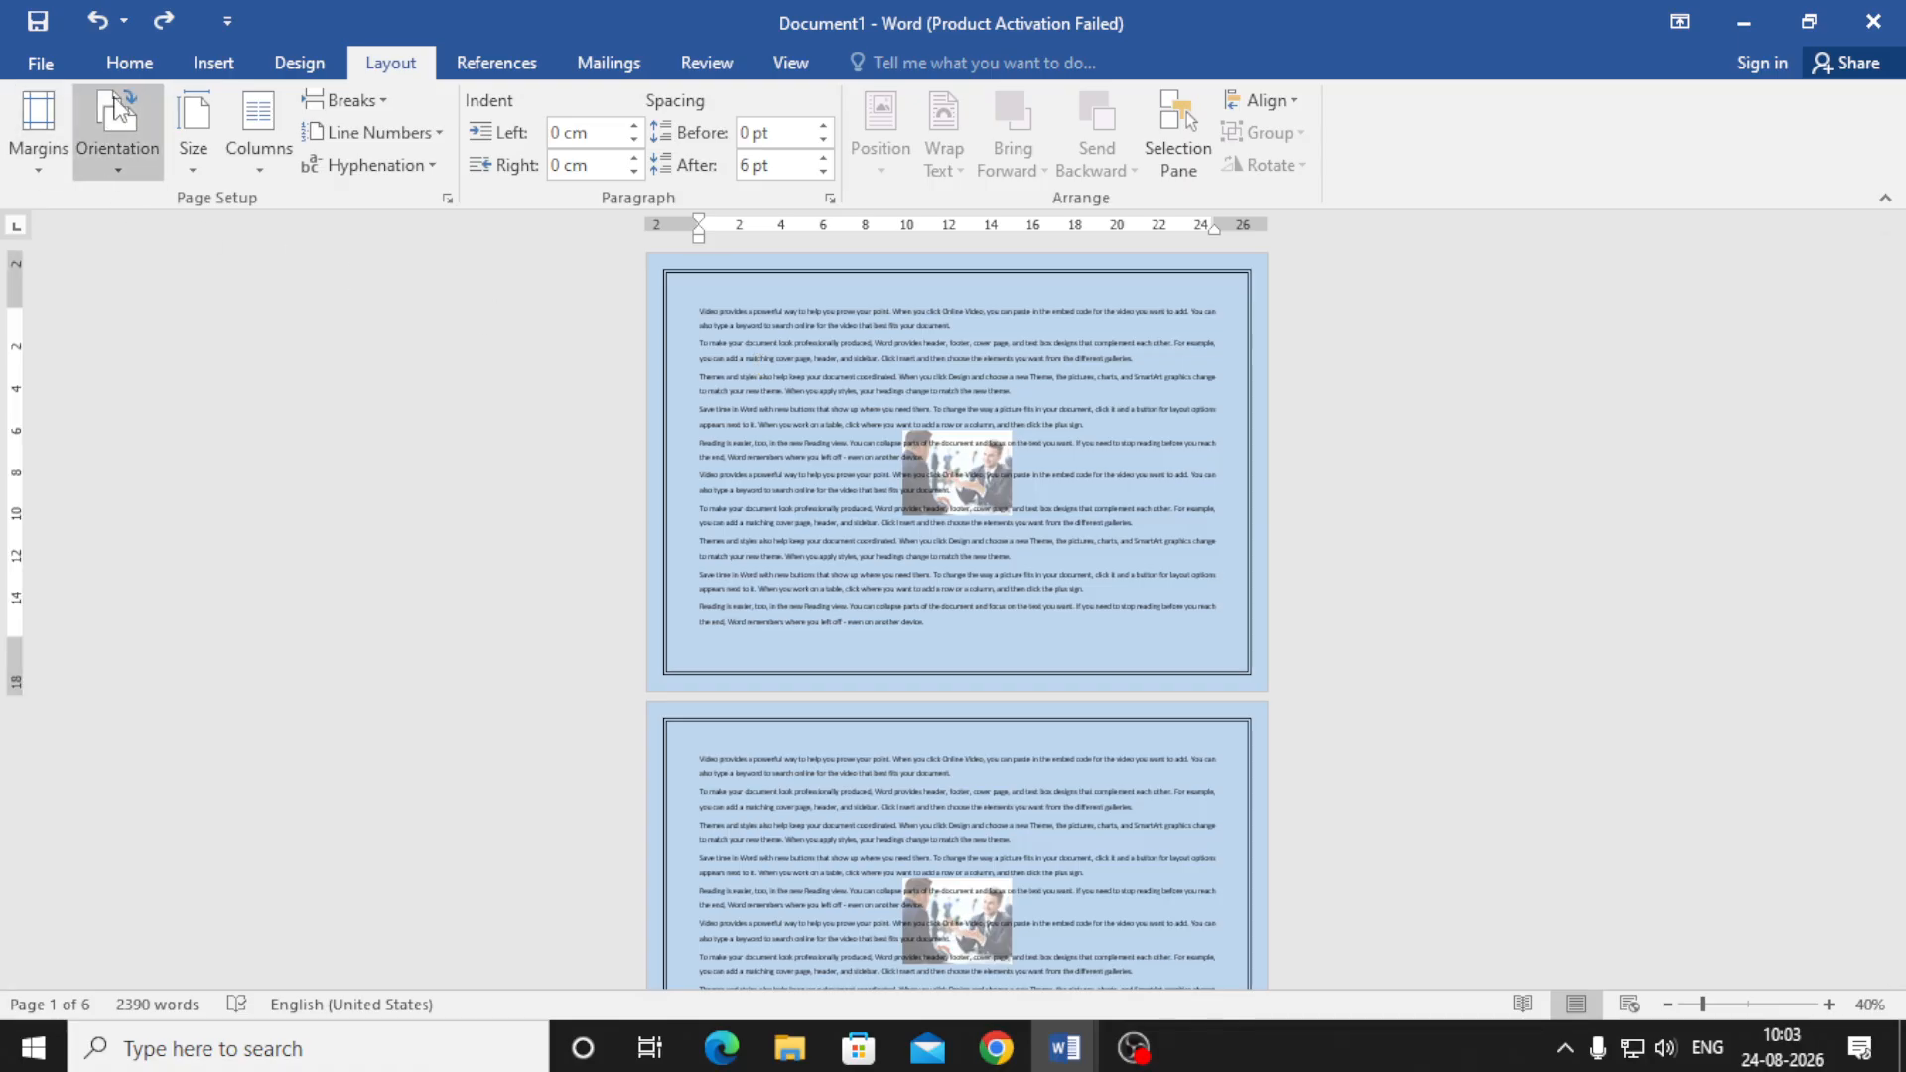
- Insert a page break after the fourth paragraph on the first page, and undo it
left_click(214, 63)
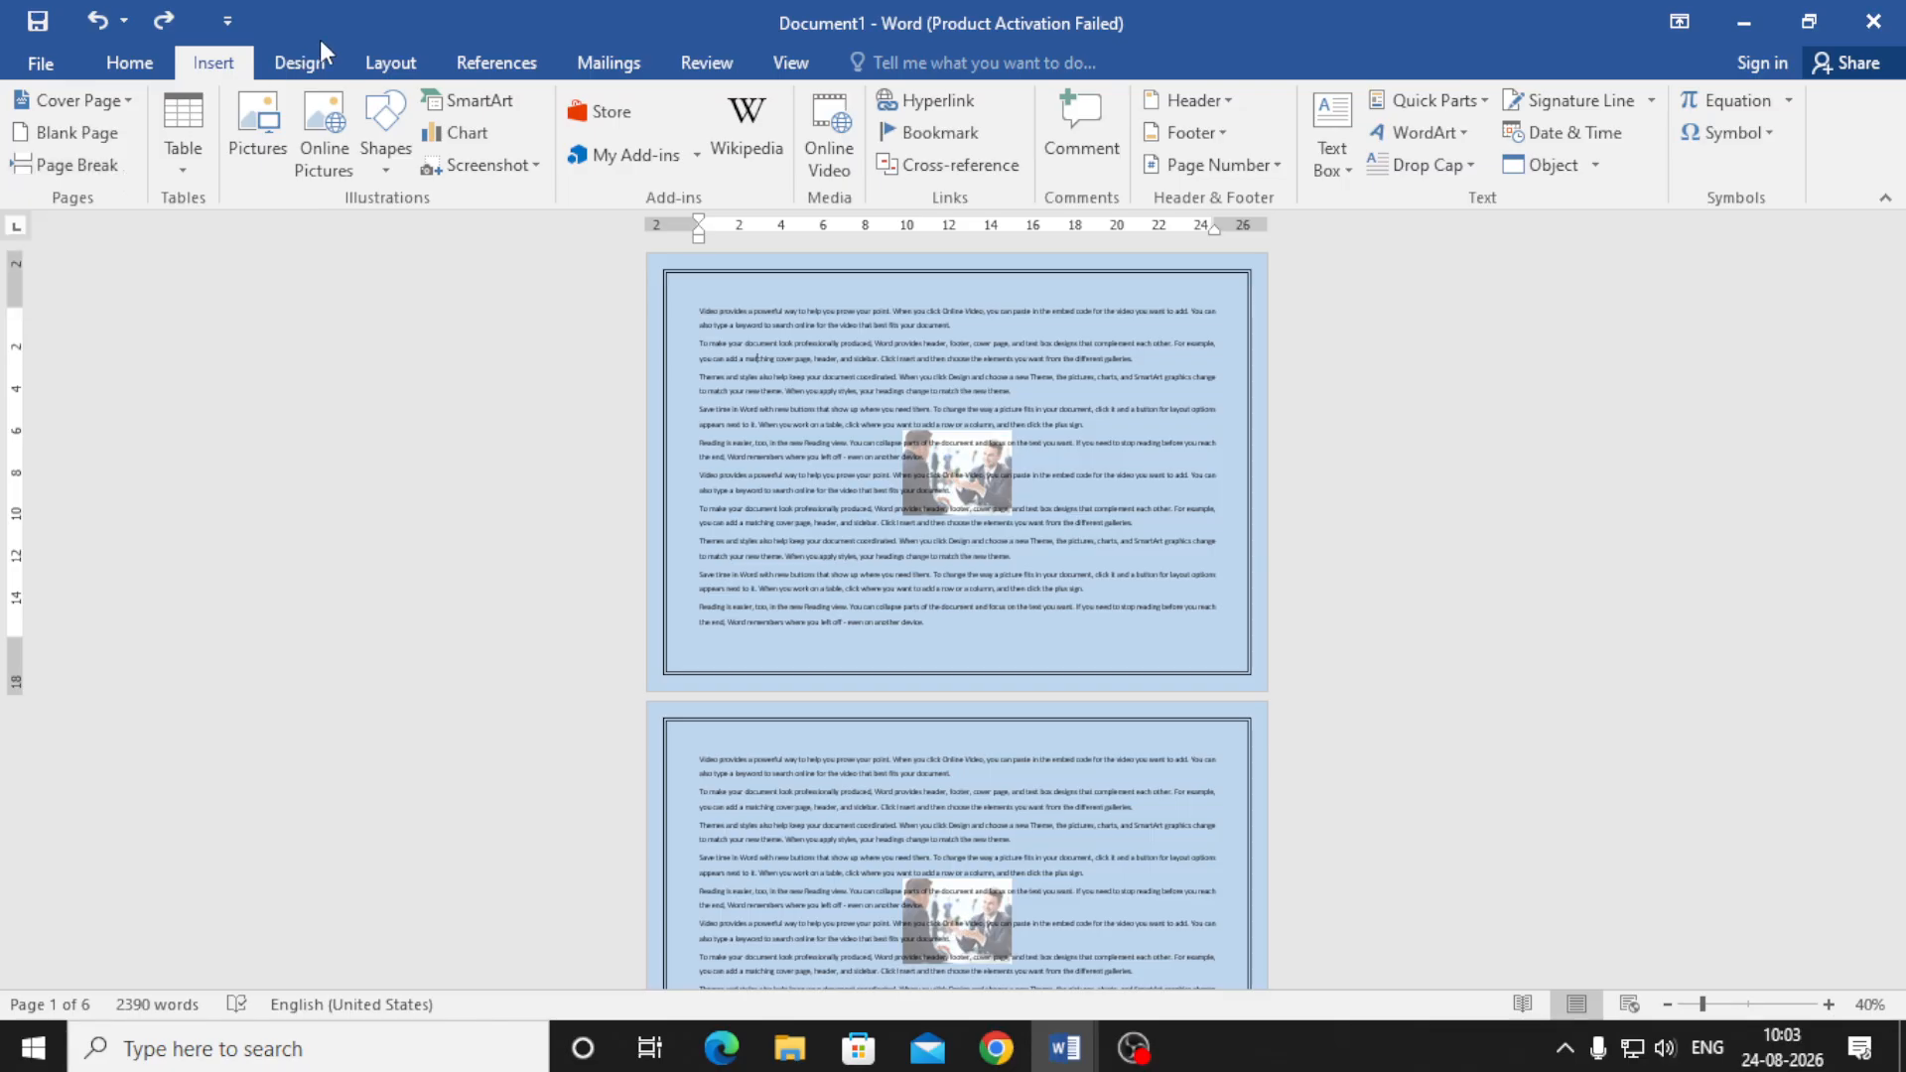
left_click(397, 61)
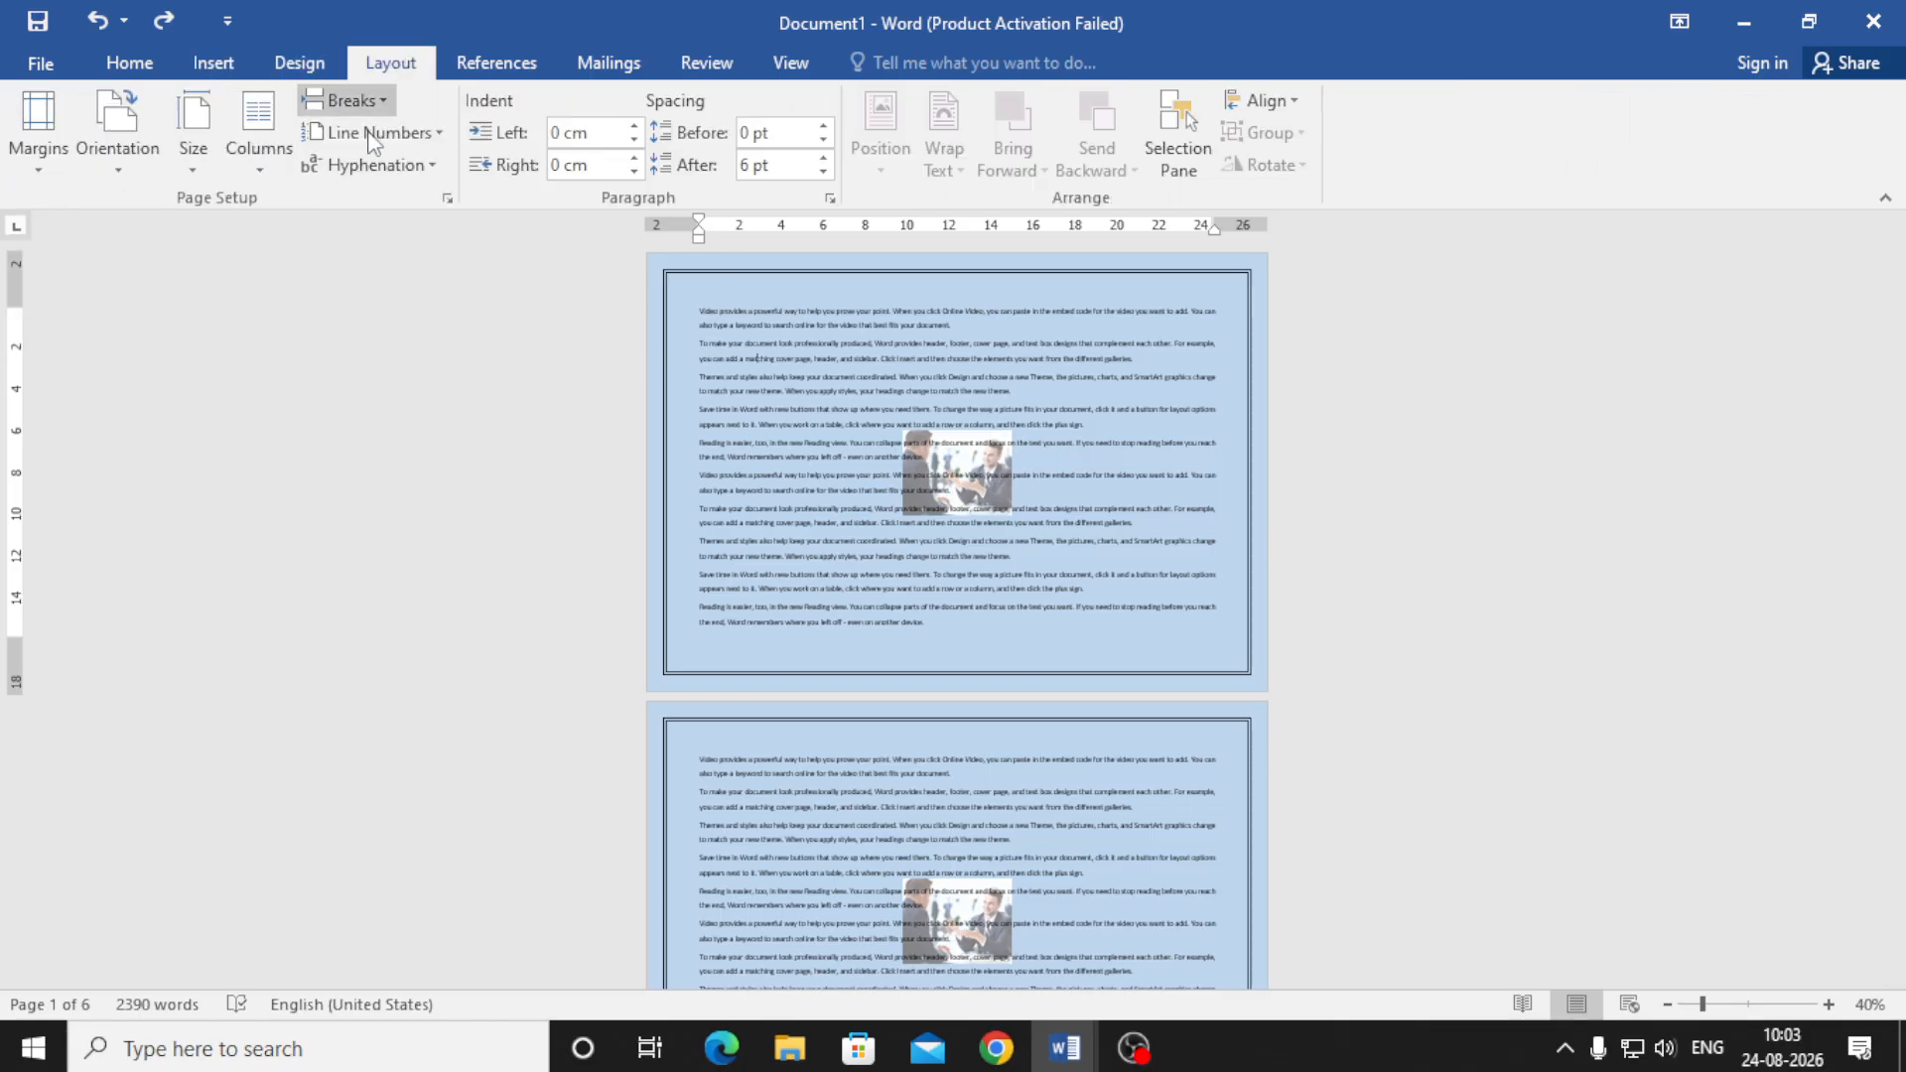
left_click(1102, 424)
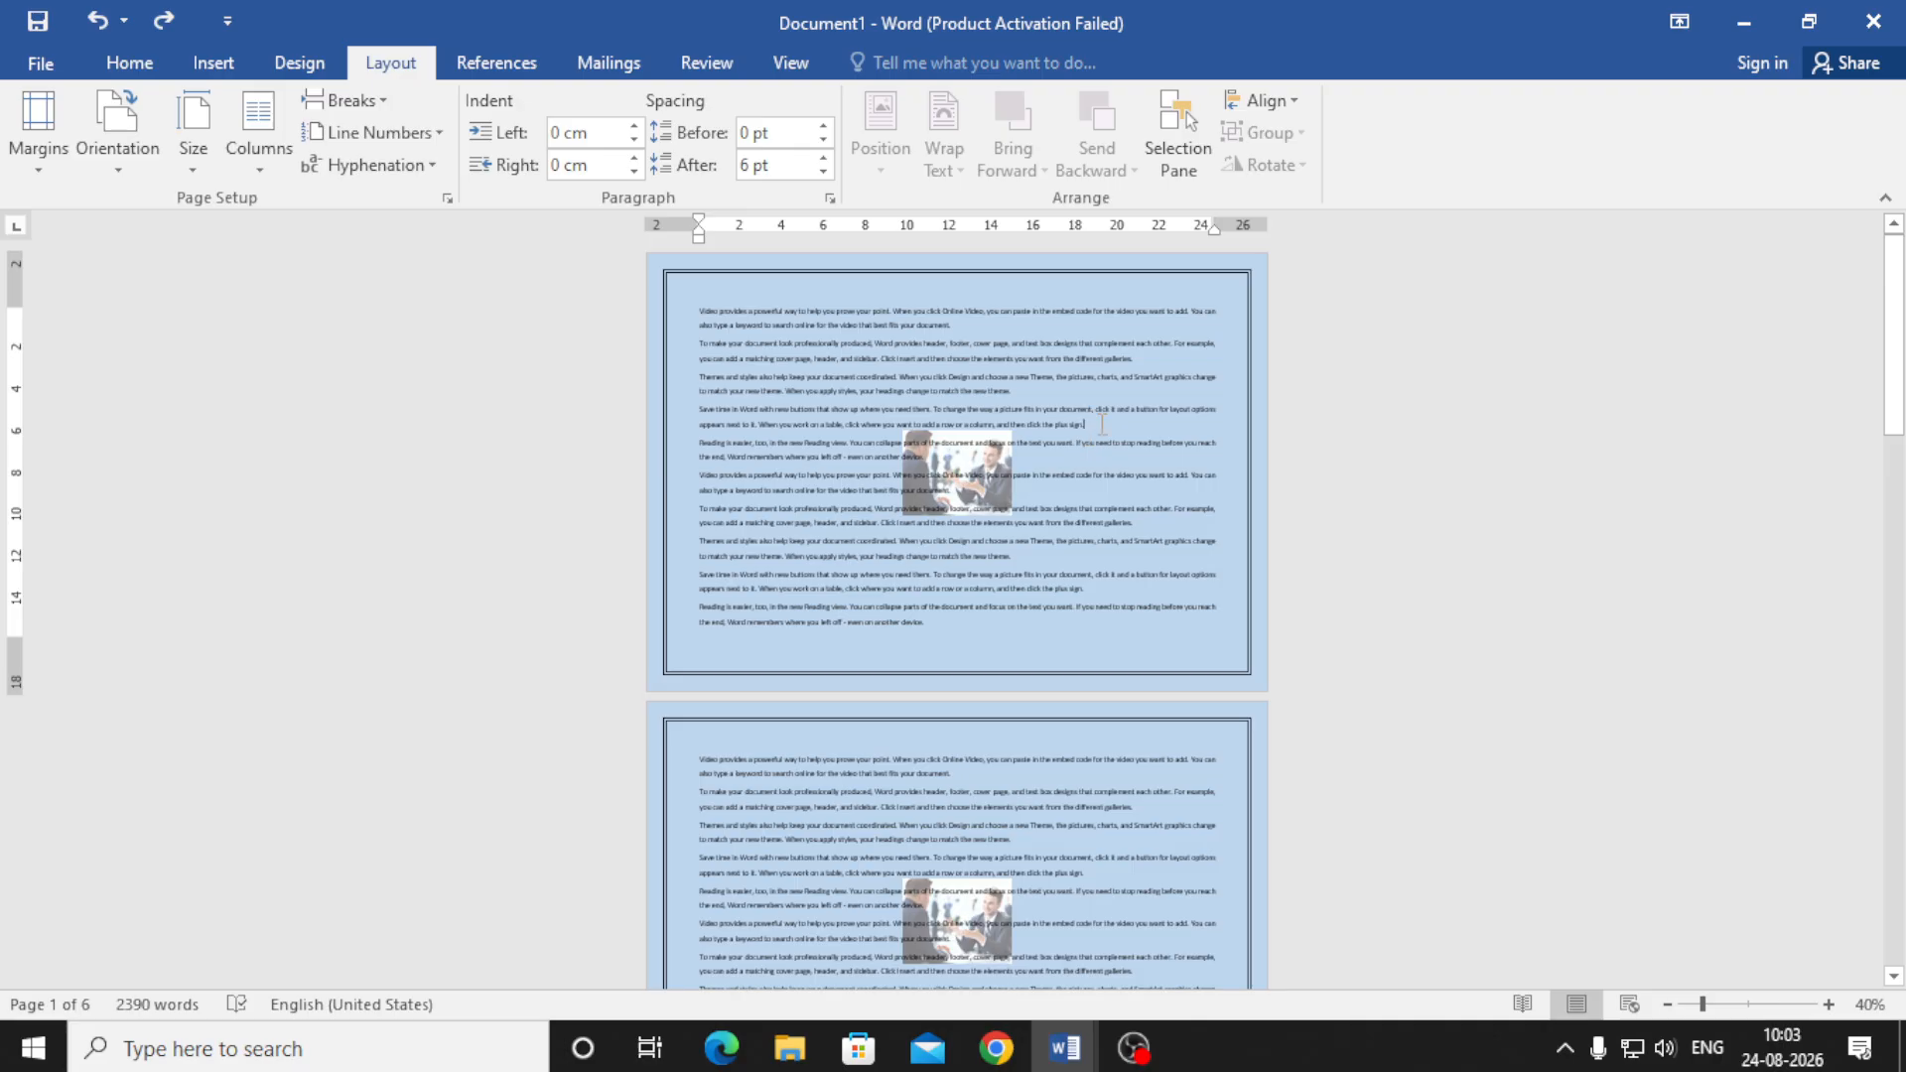
left_click(348, 100)
left_click(421, 197)
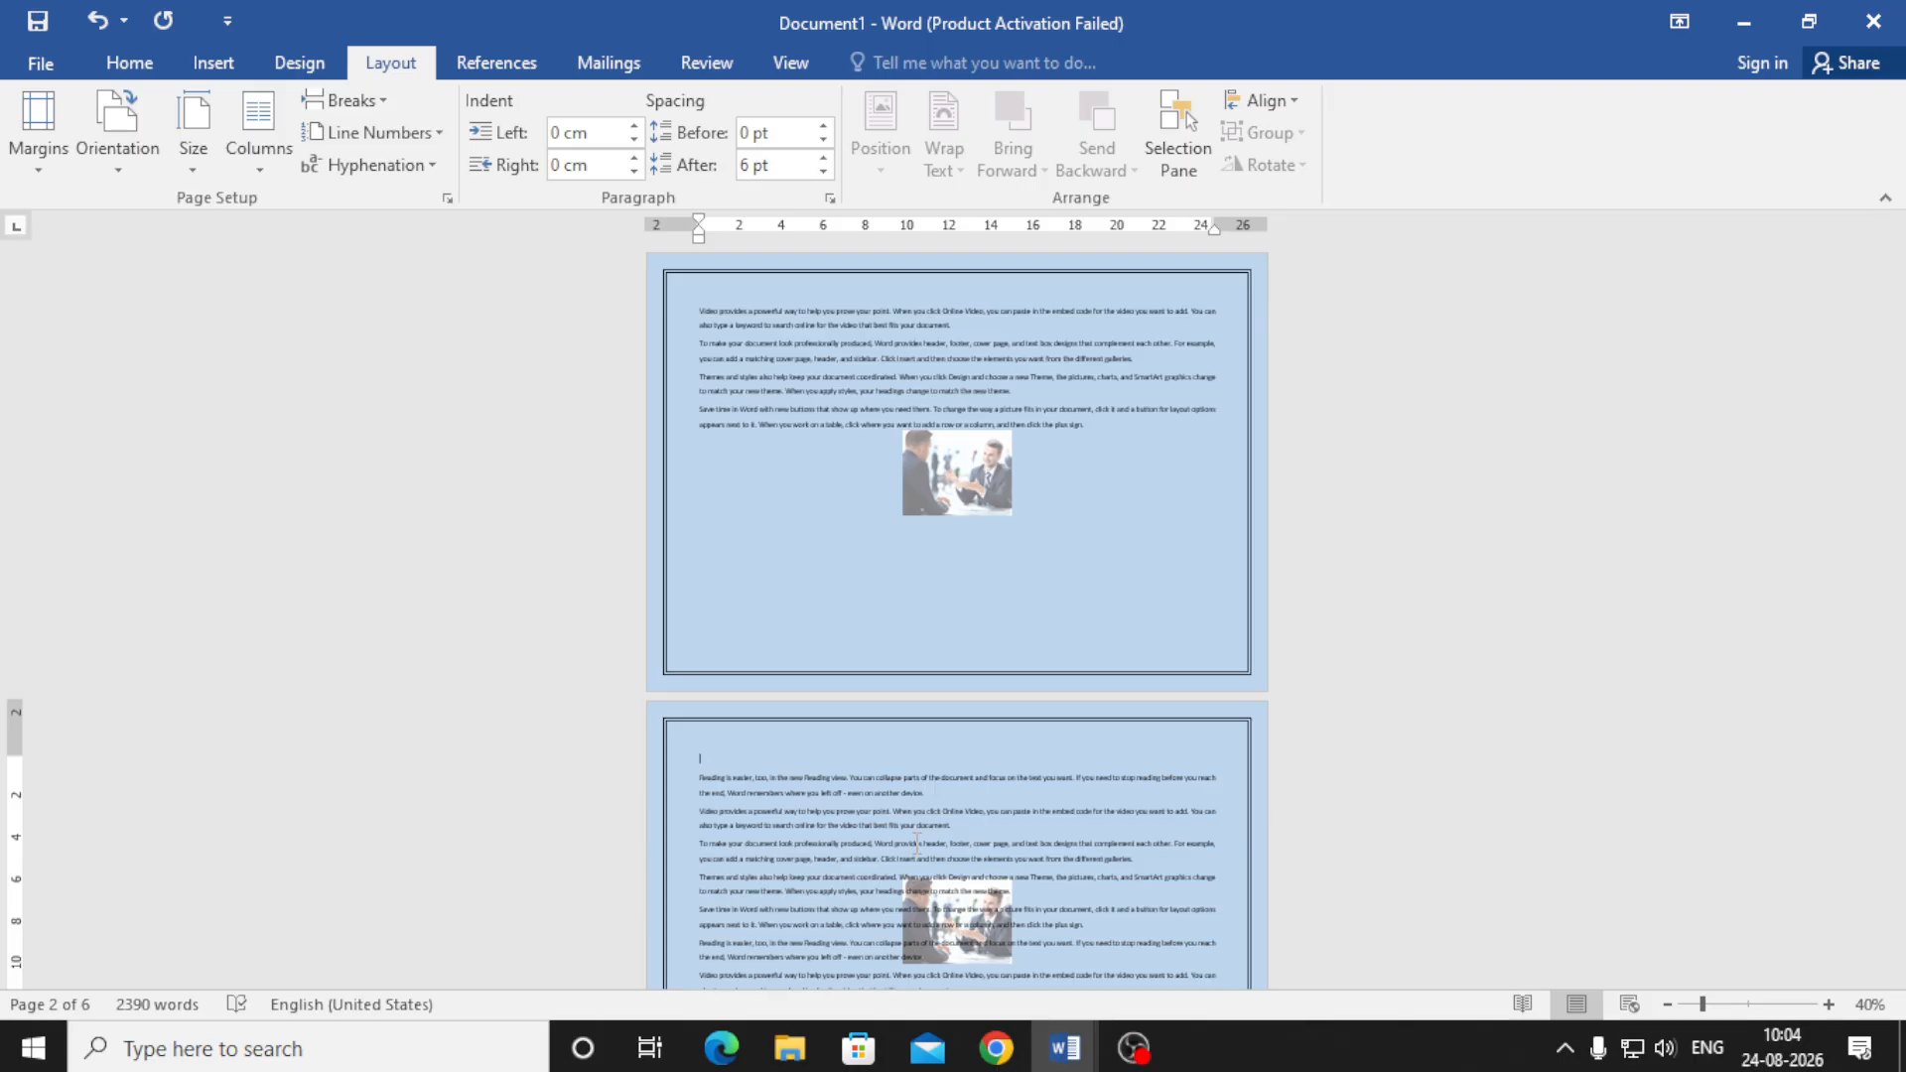
key("ctrl+z")
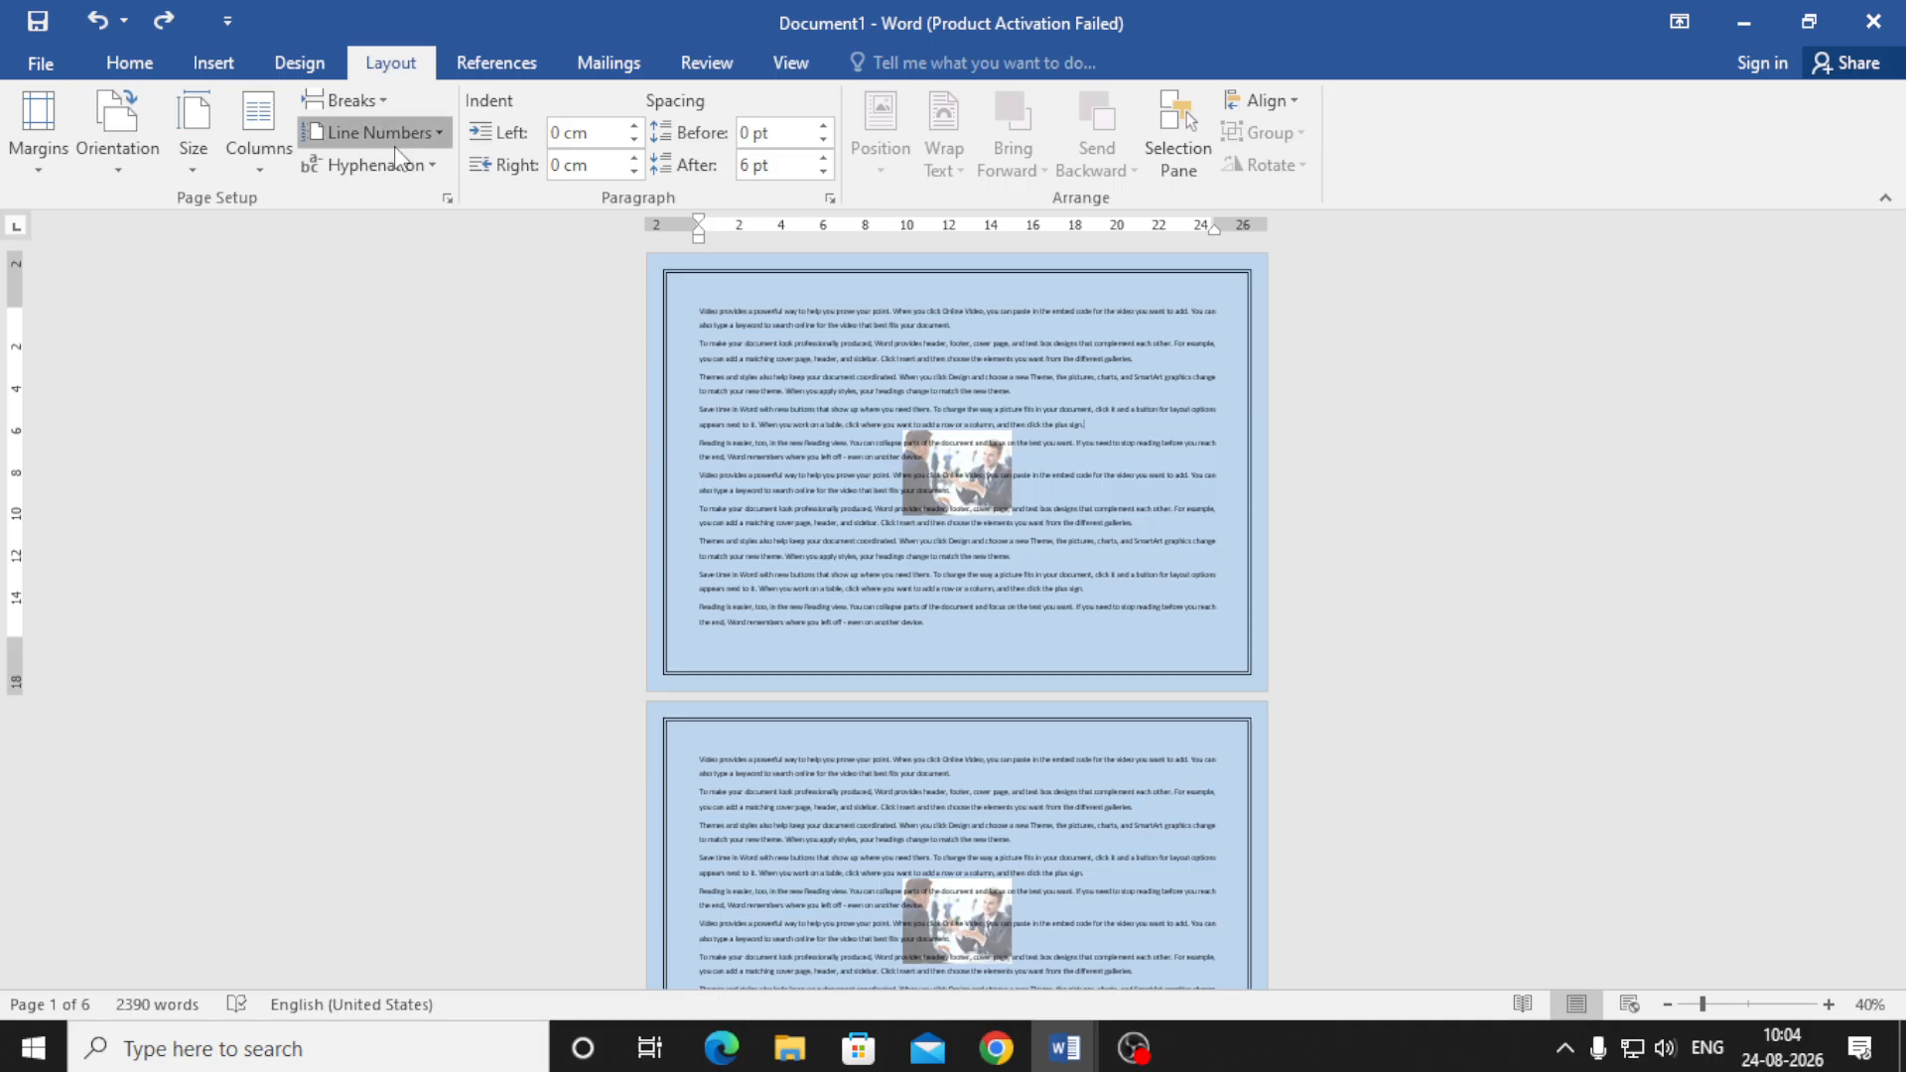
- Add continuous line numbers to the document, check them across the pages, and undo them
left_click(395, 139)
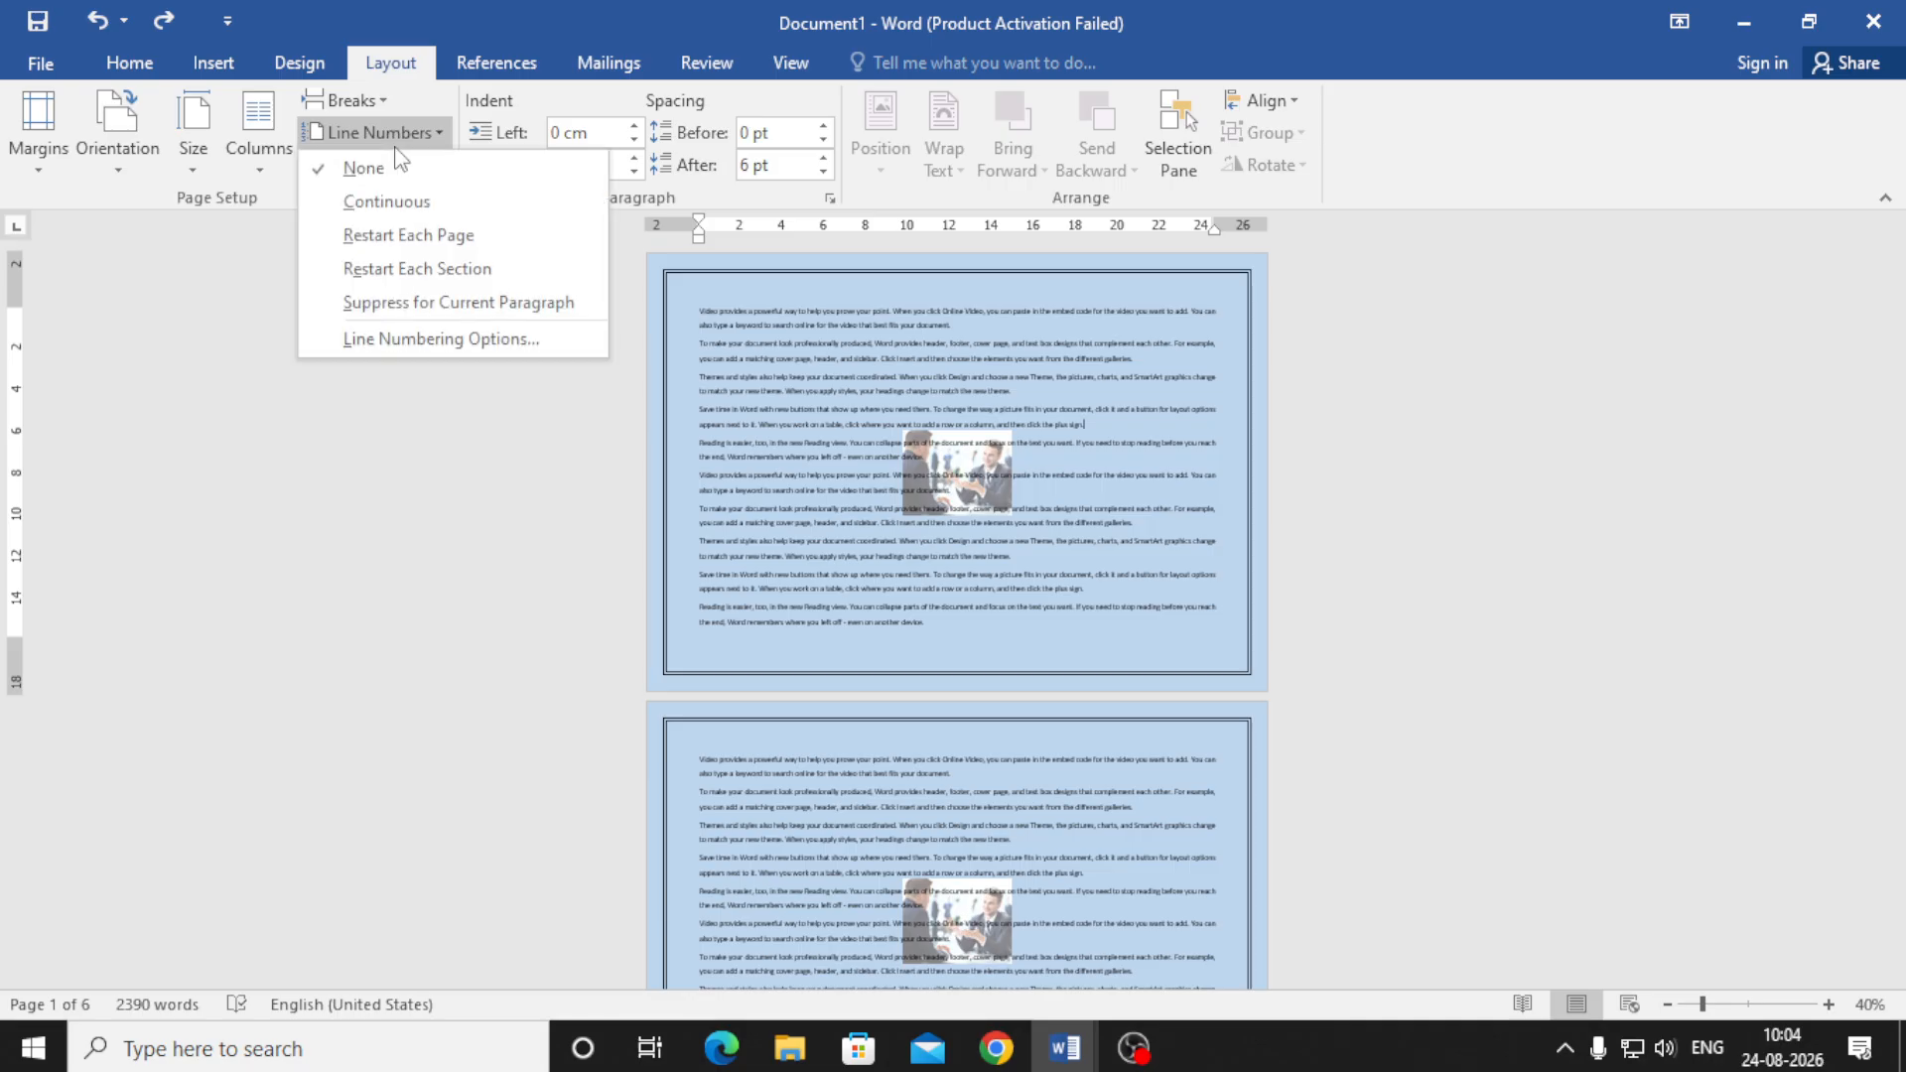
left_click(422, 202)
scroll(748, 367, "up", 6)
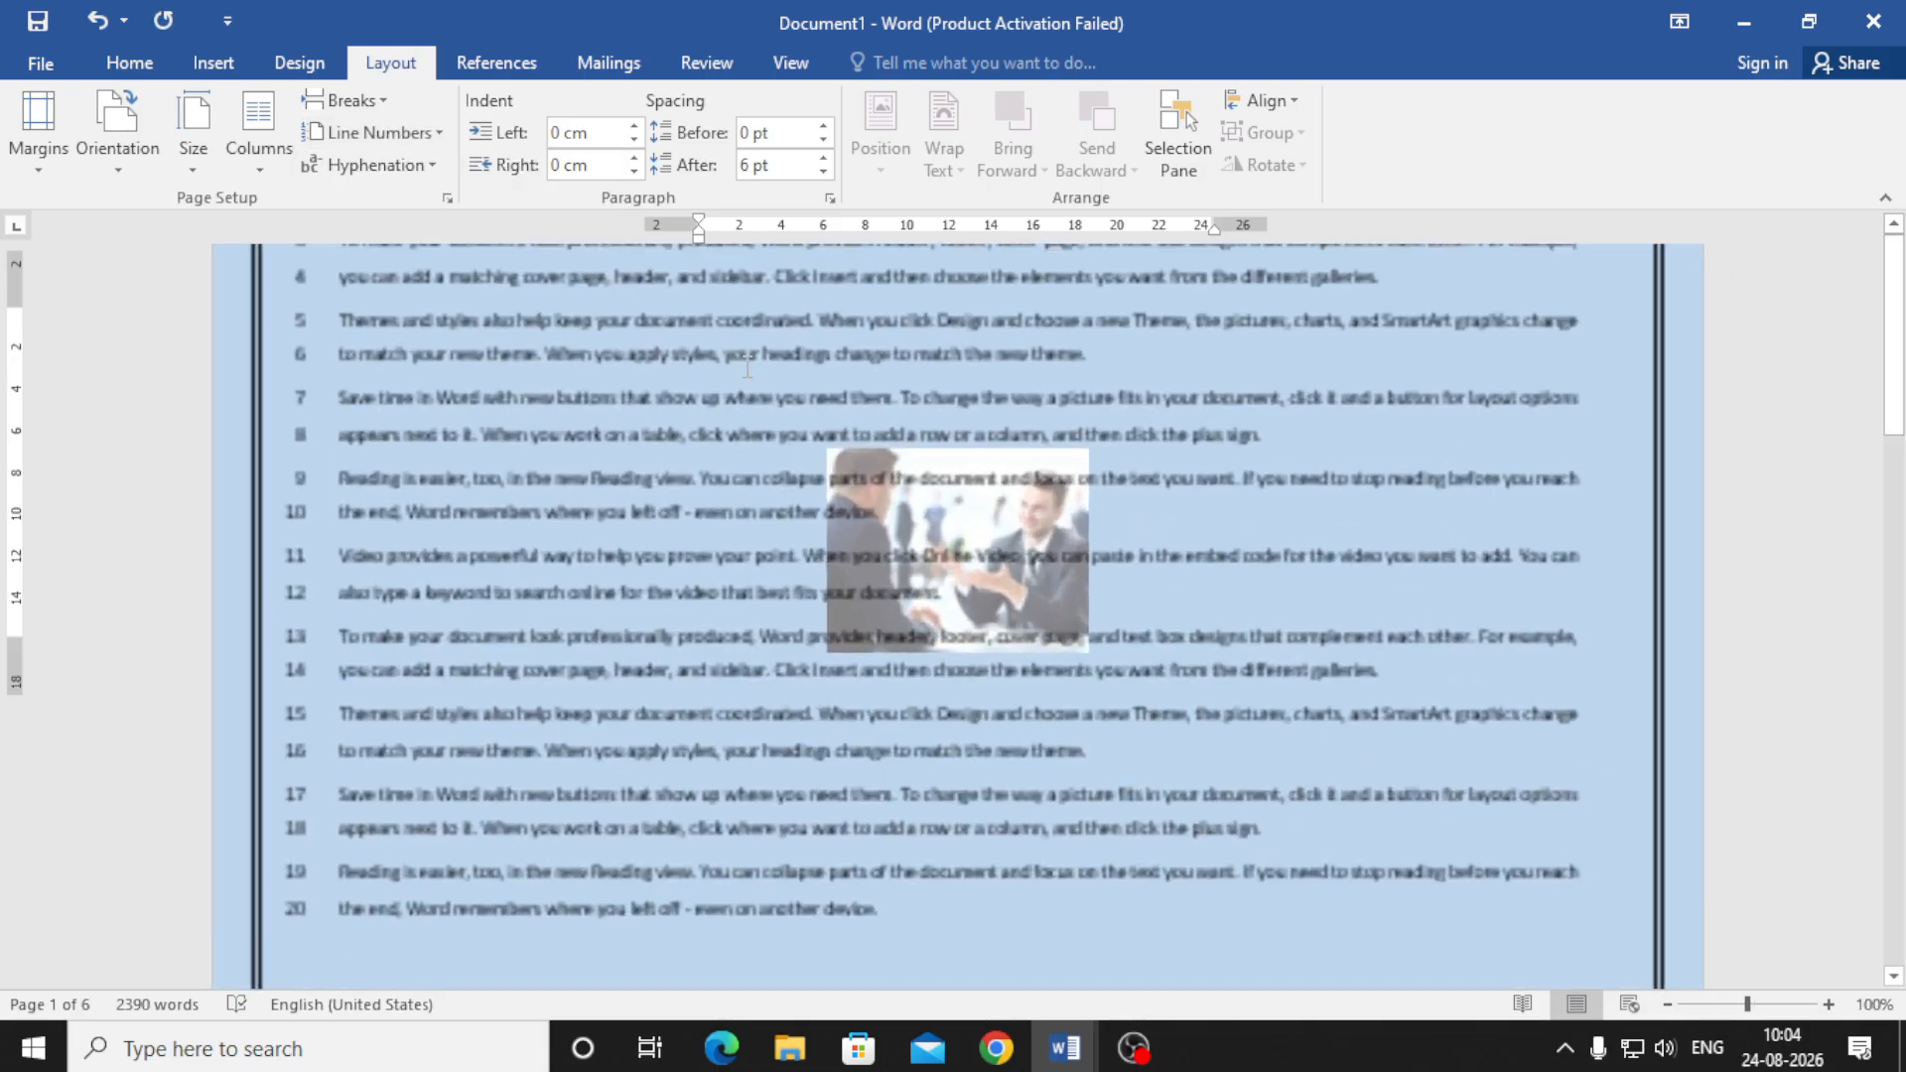
scroll(423, 578, "up", 3)
scroll(318, 501, "down", 3)
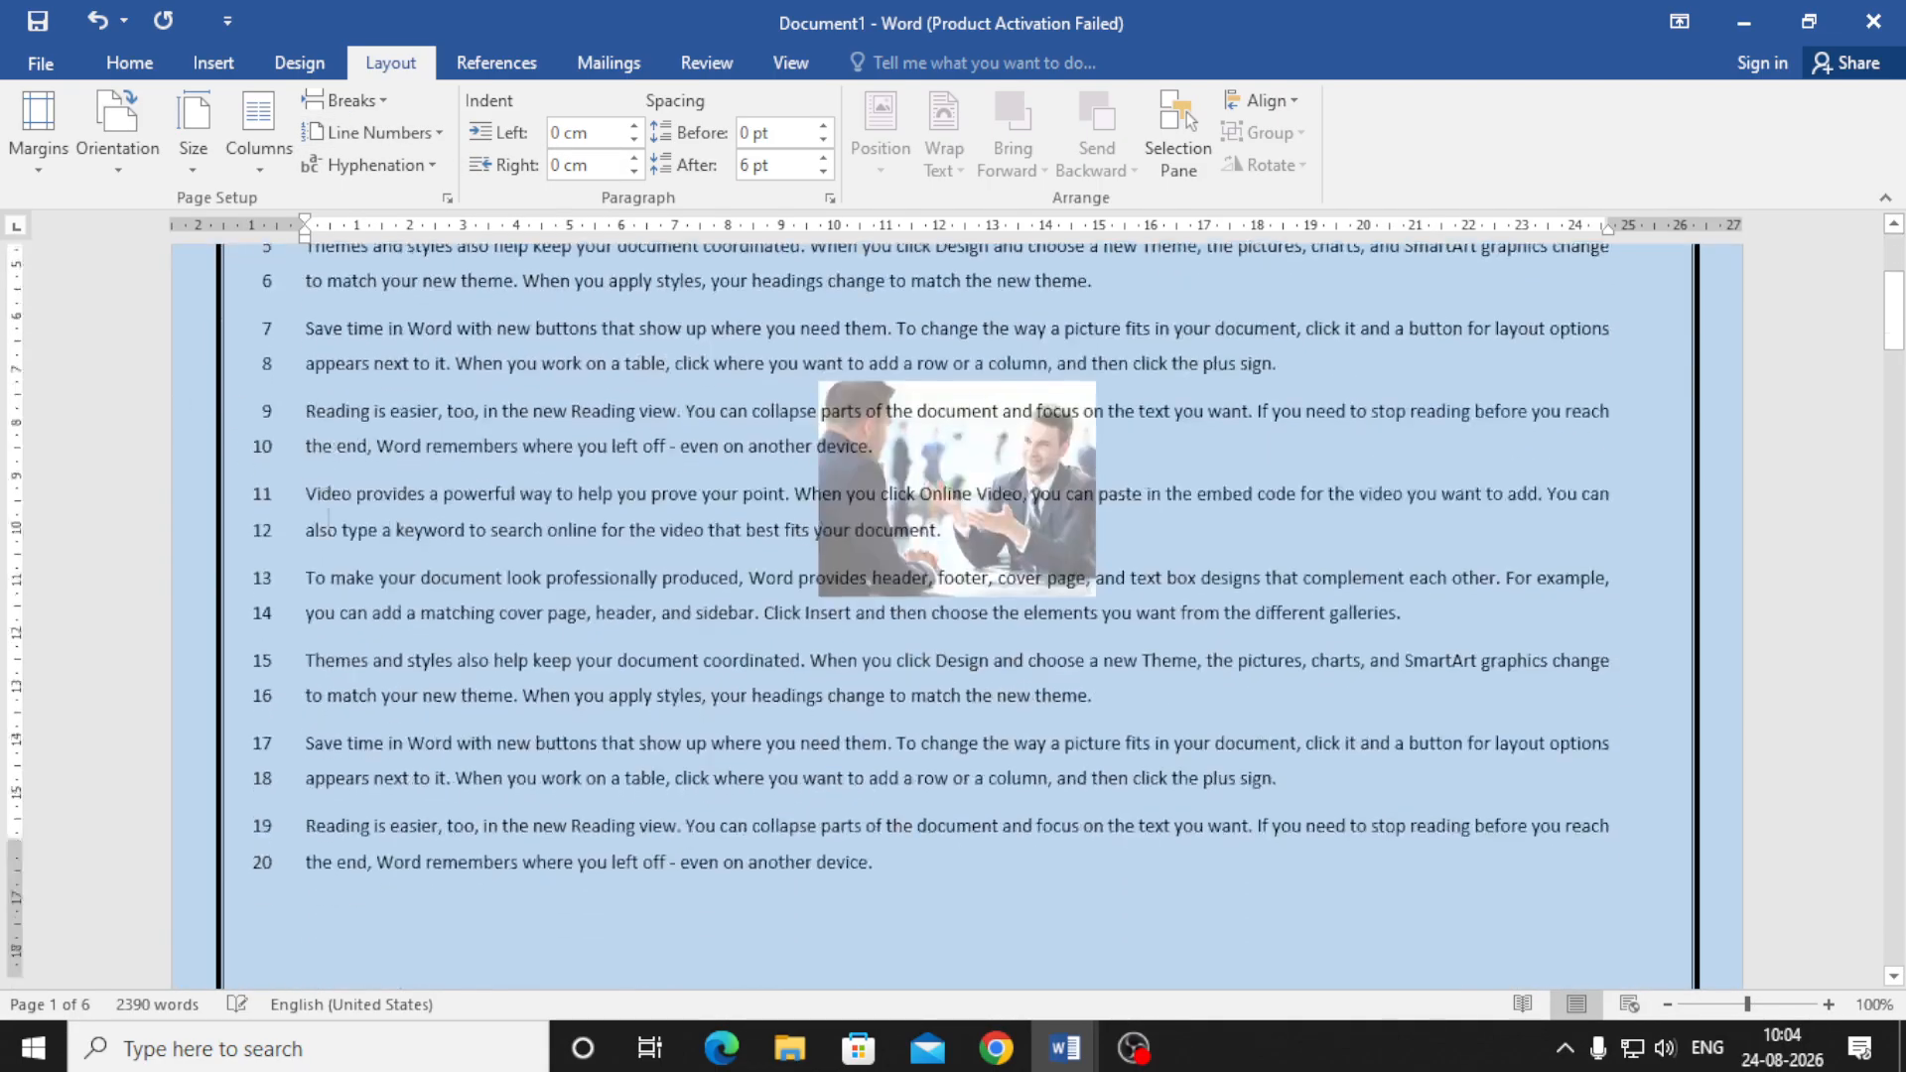
scroll(327, 518, "down", 10)
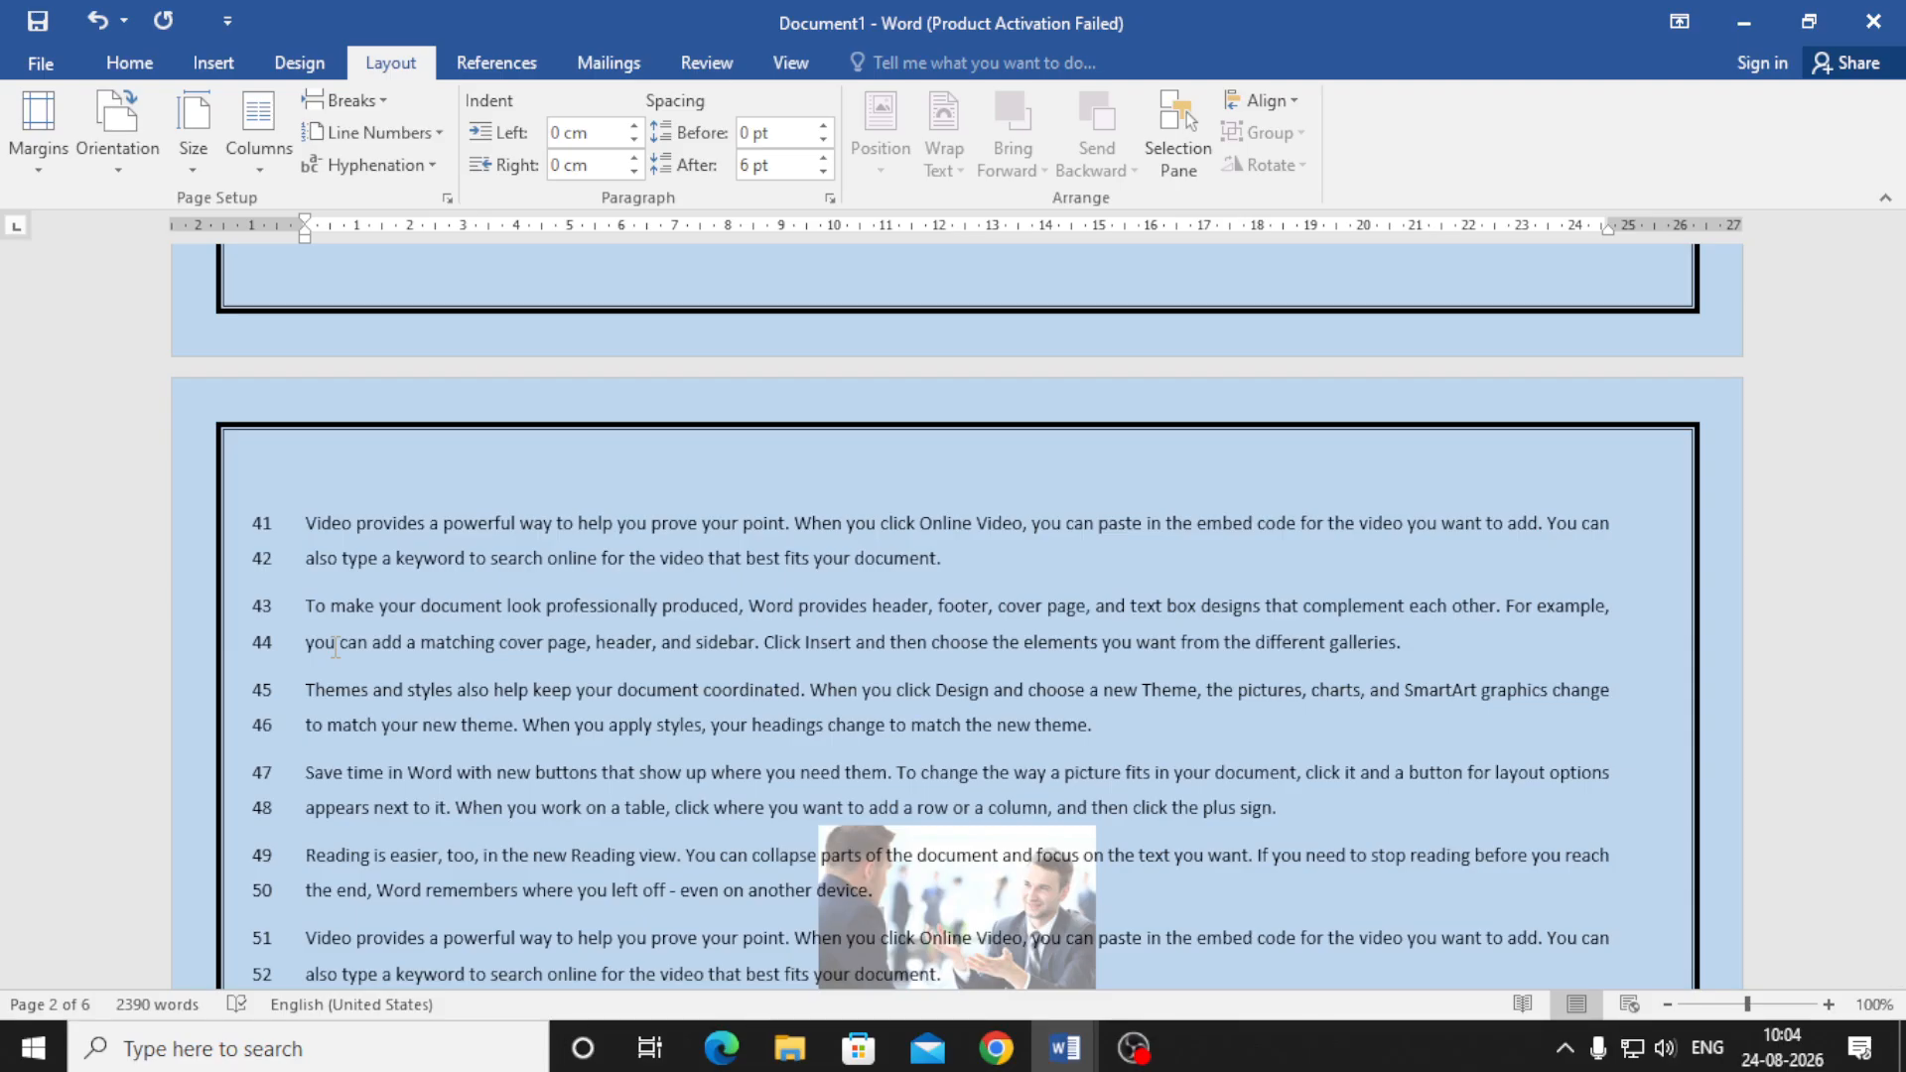
key("ctrl+z")
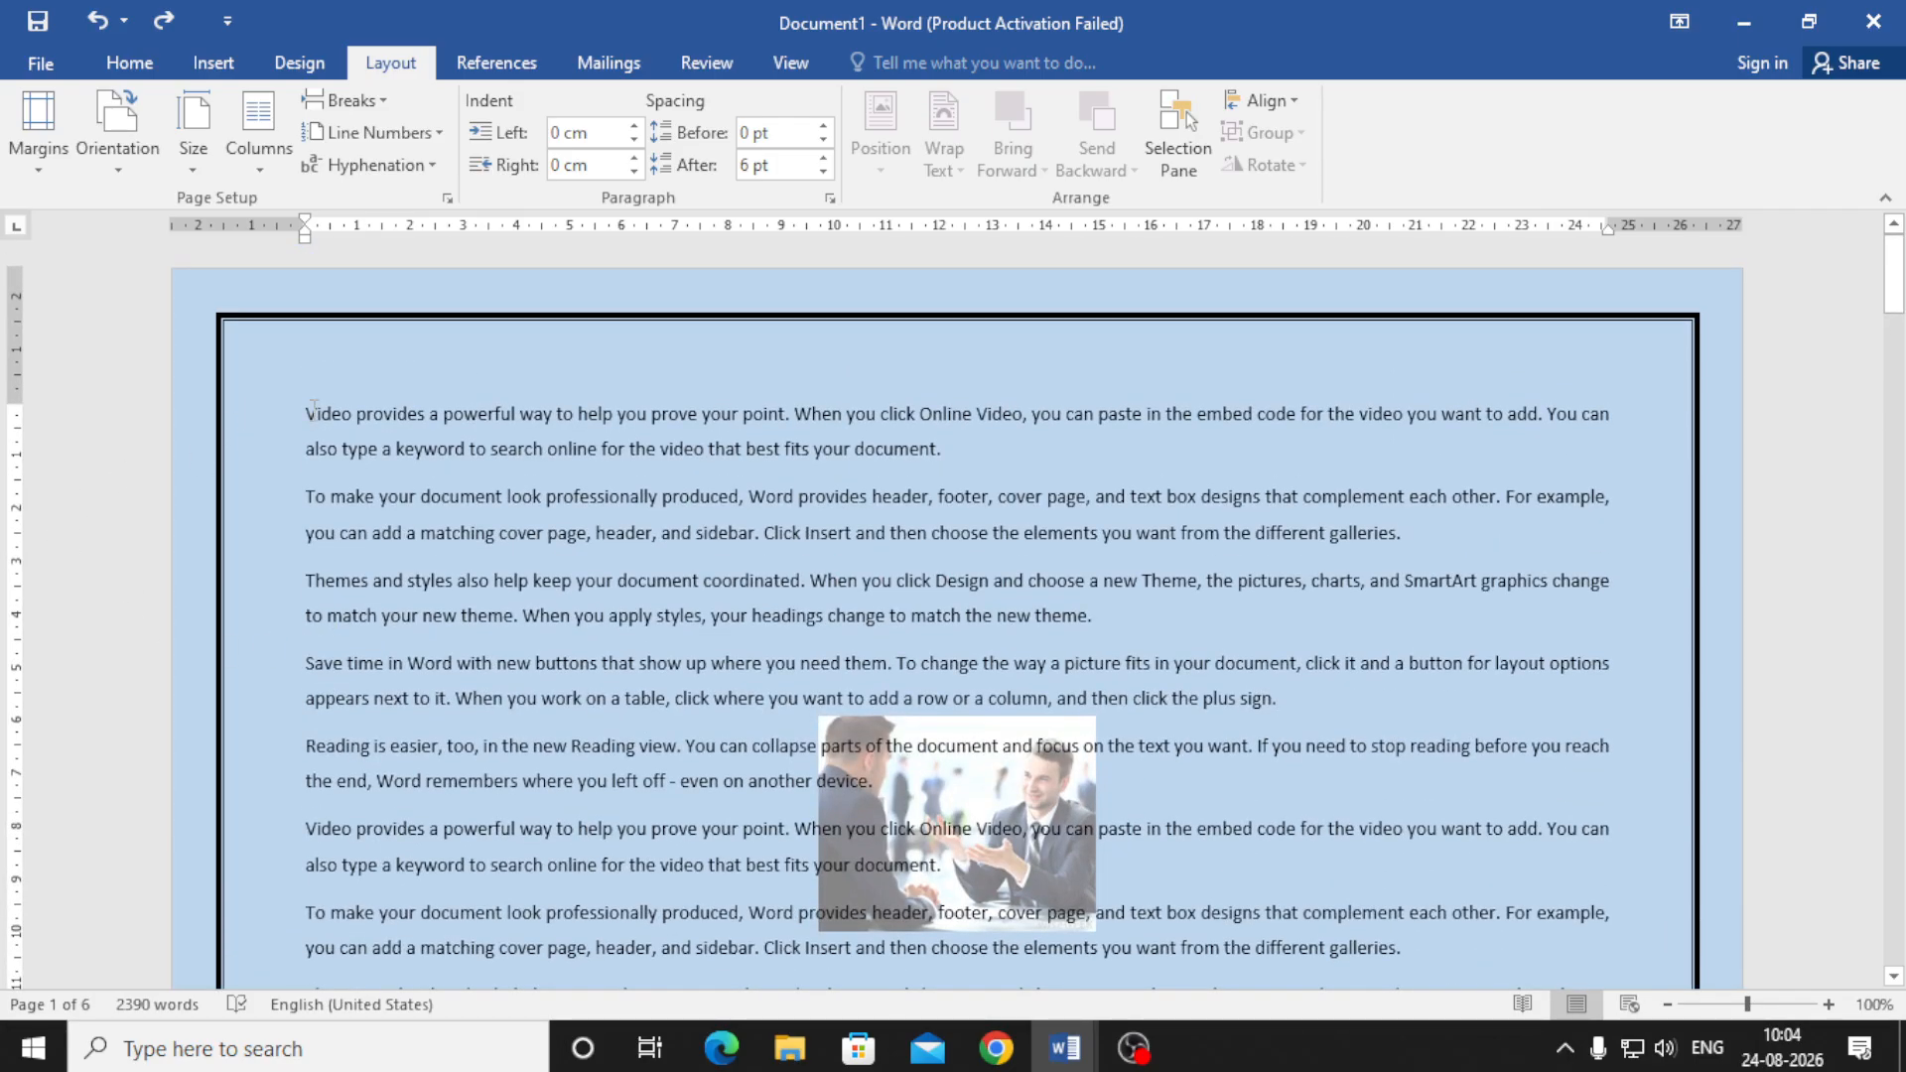
- Apply a 1., 2., 3. numbered list to all the paragraphs, and undo it
left_click_drag(312, 414, 312, 467)
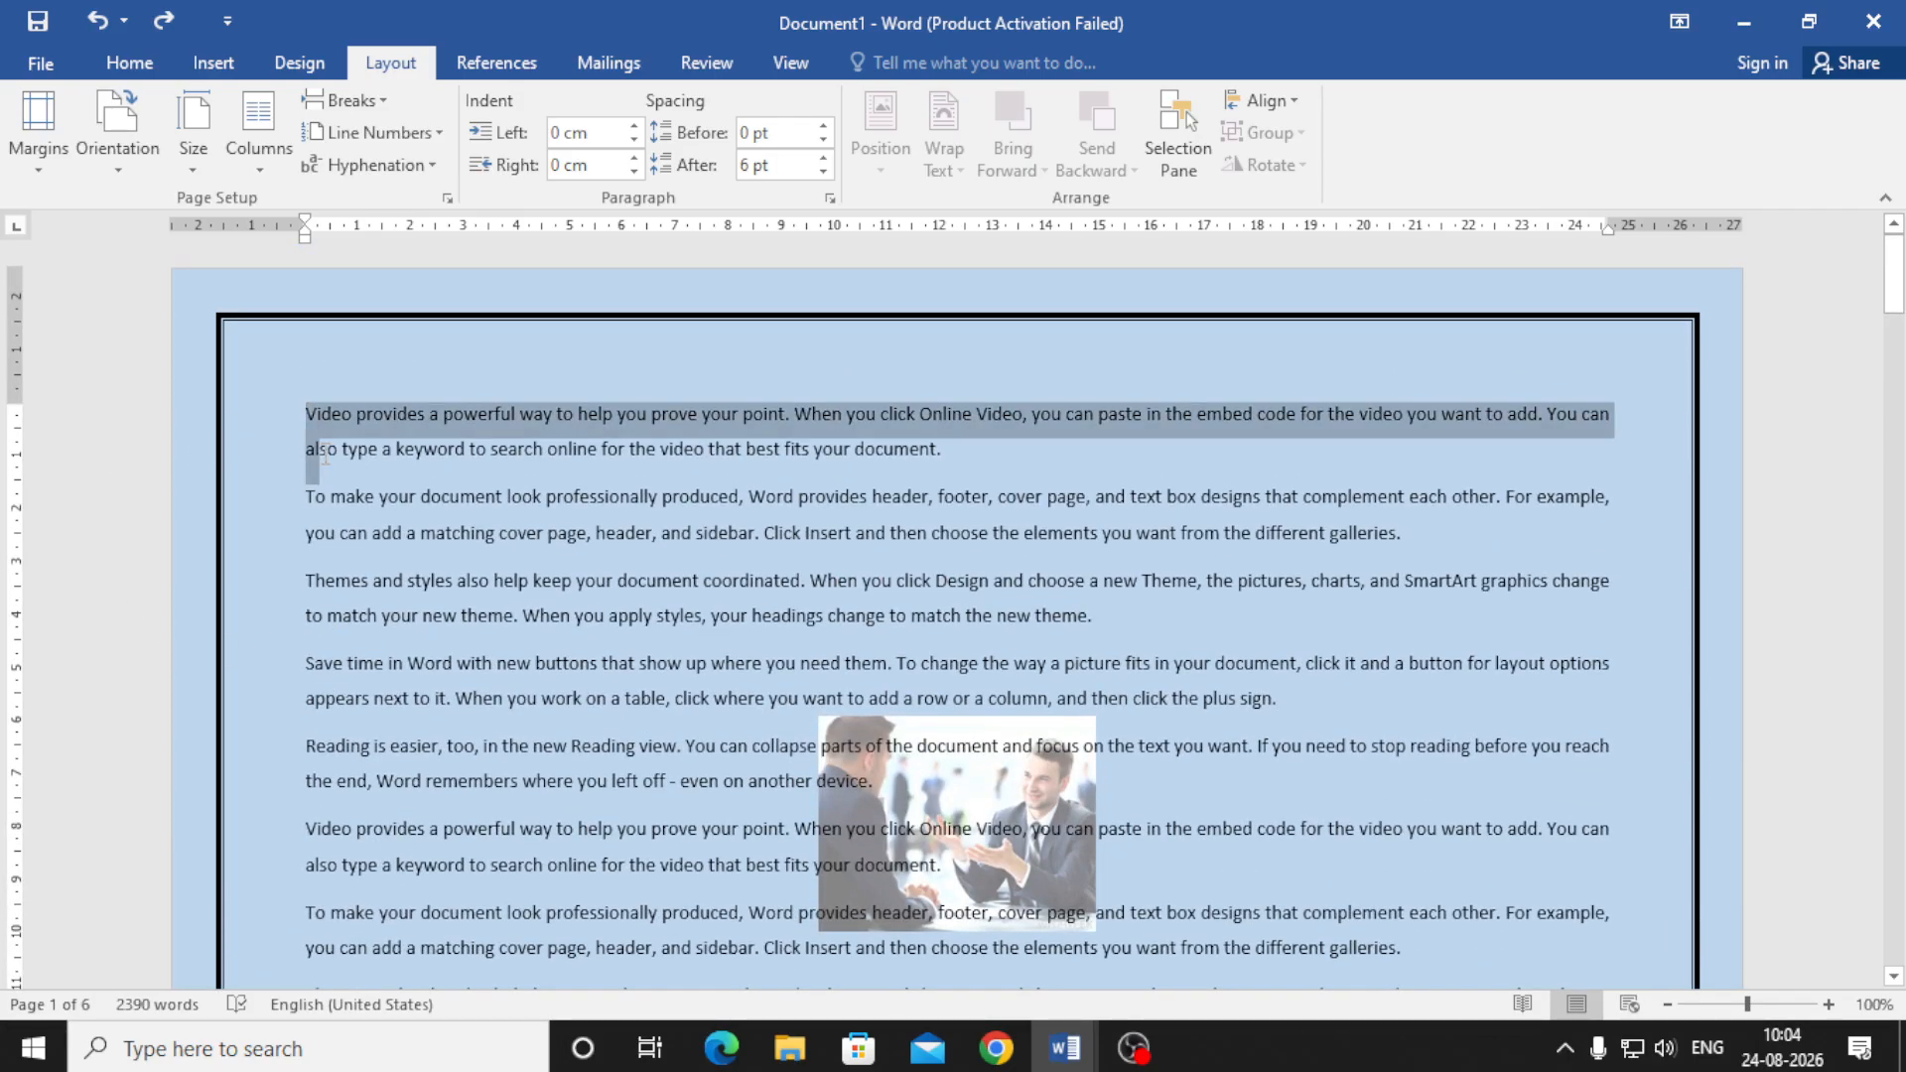
left_click(337, 582)
key("ctrl+a")
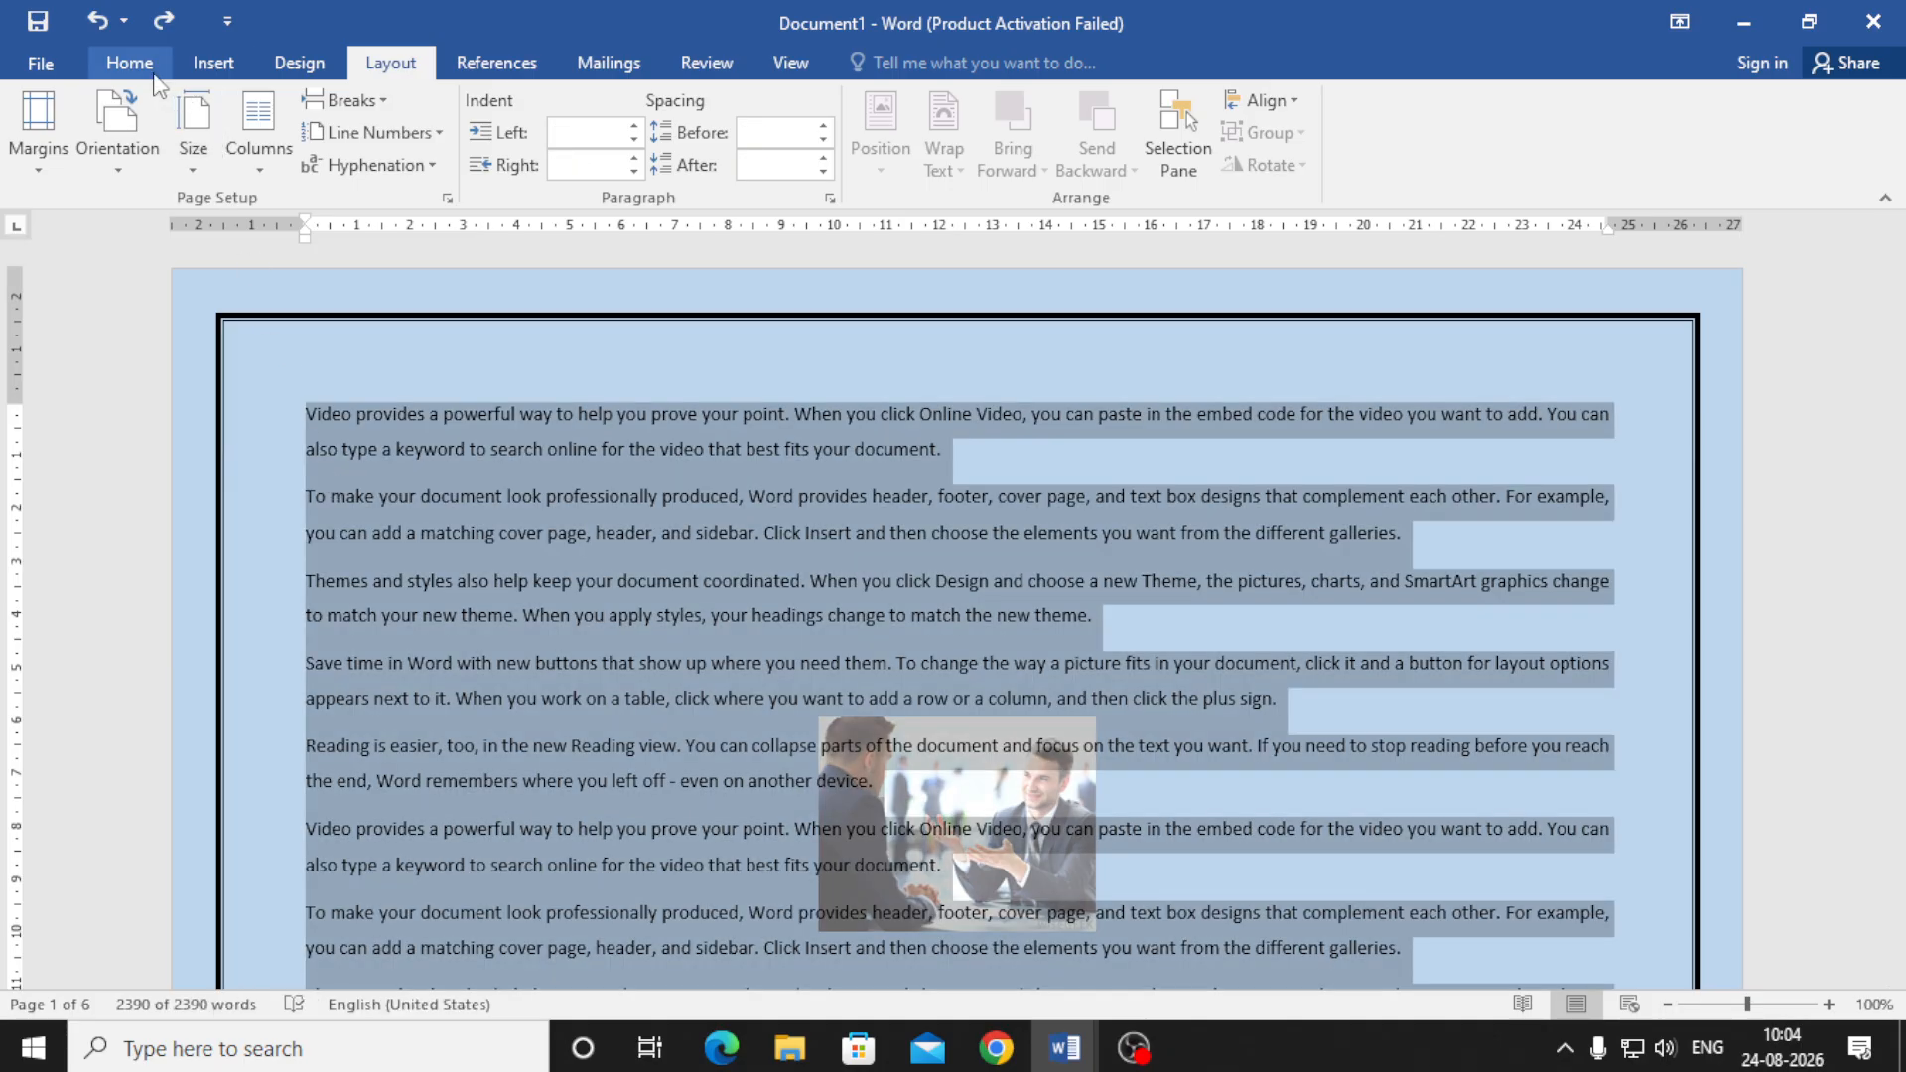
left_click(129, 62)
left_click(681, 110)
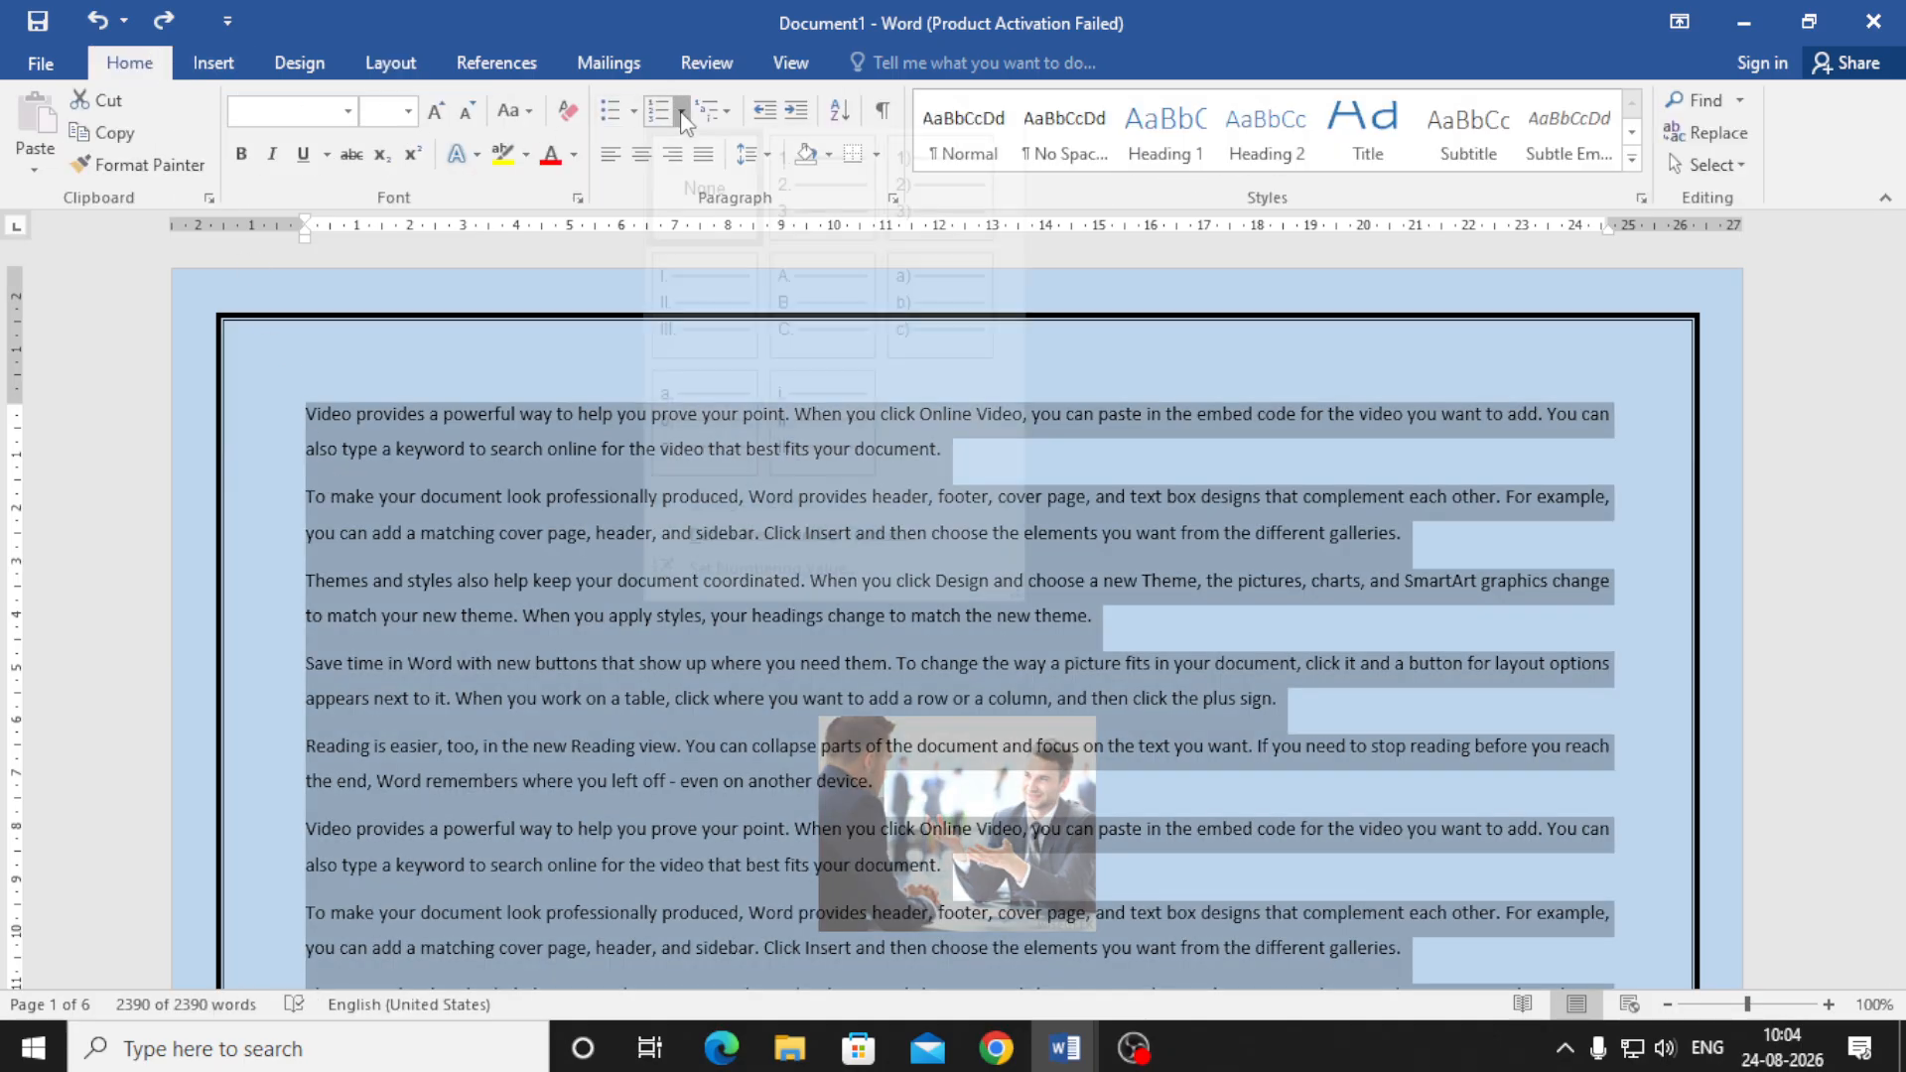
left_click(812, 231)
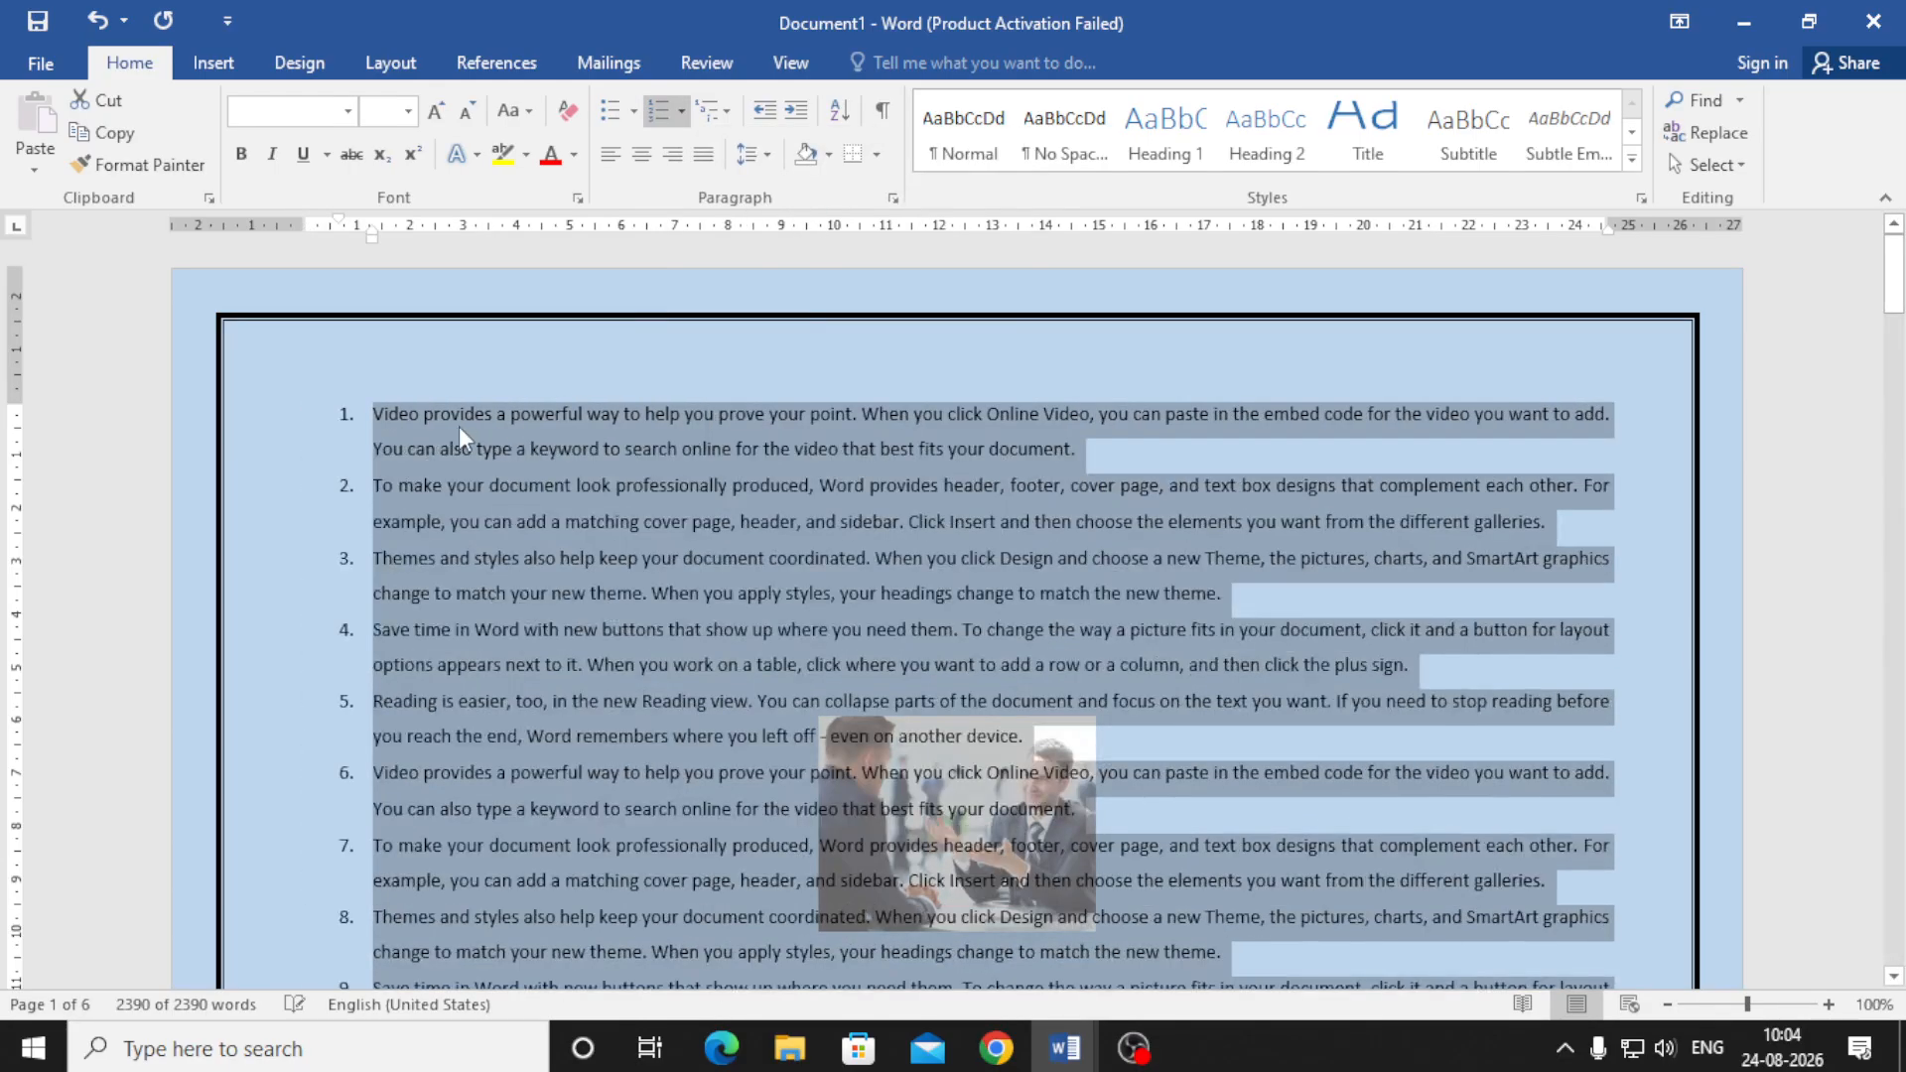
left_click(376, 447)
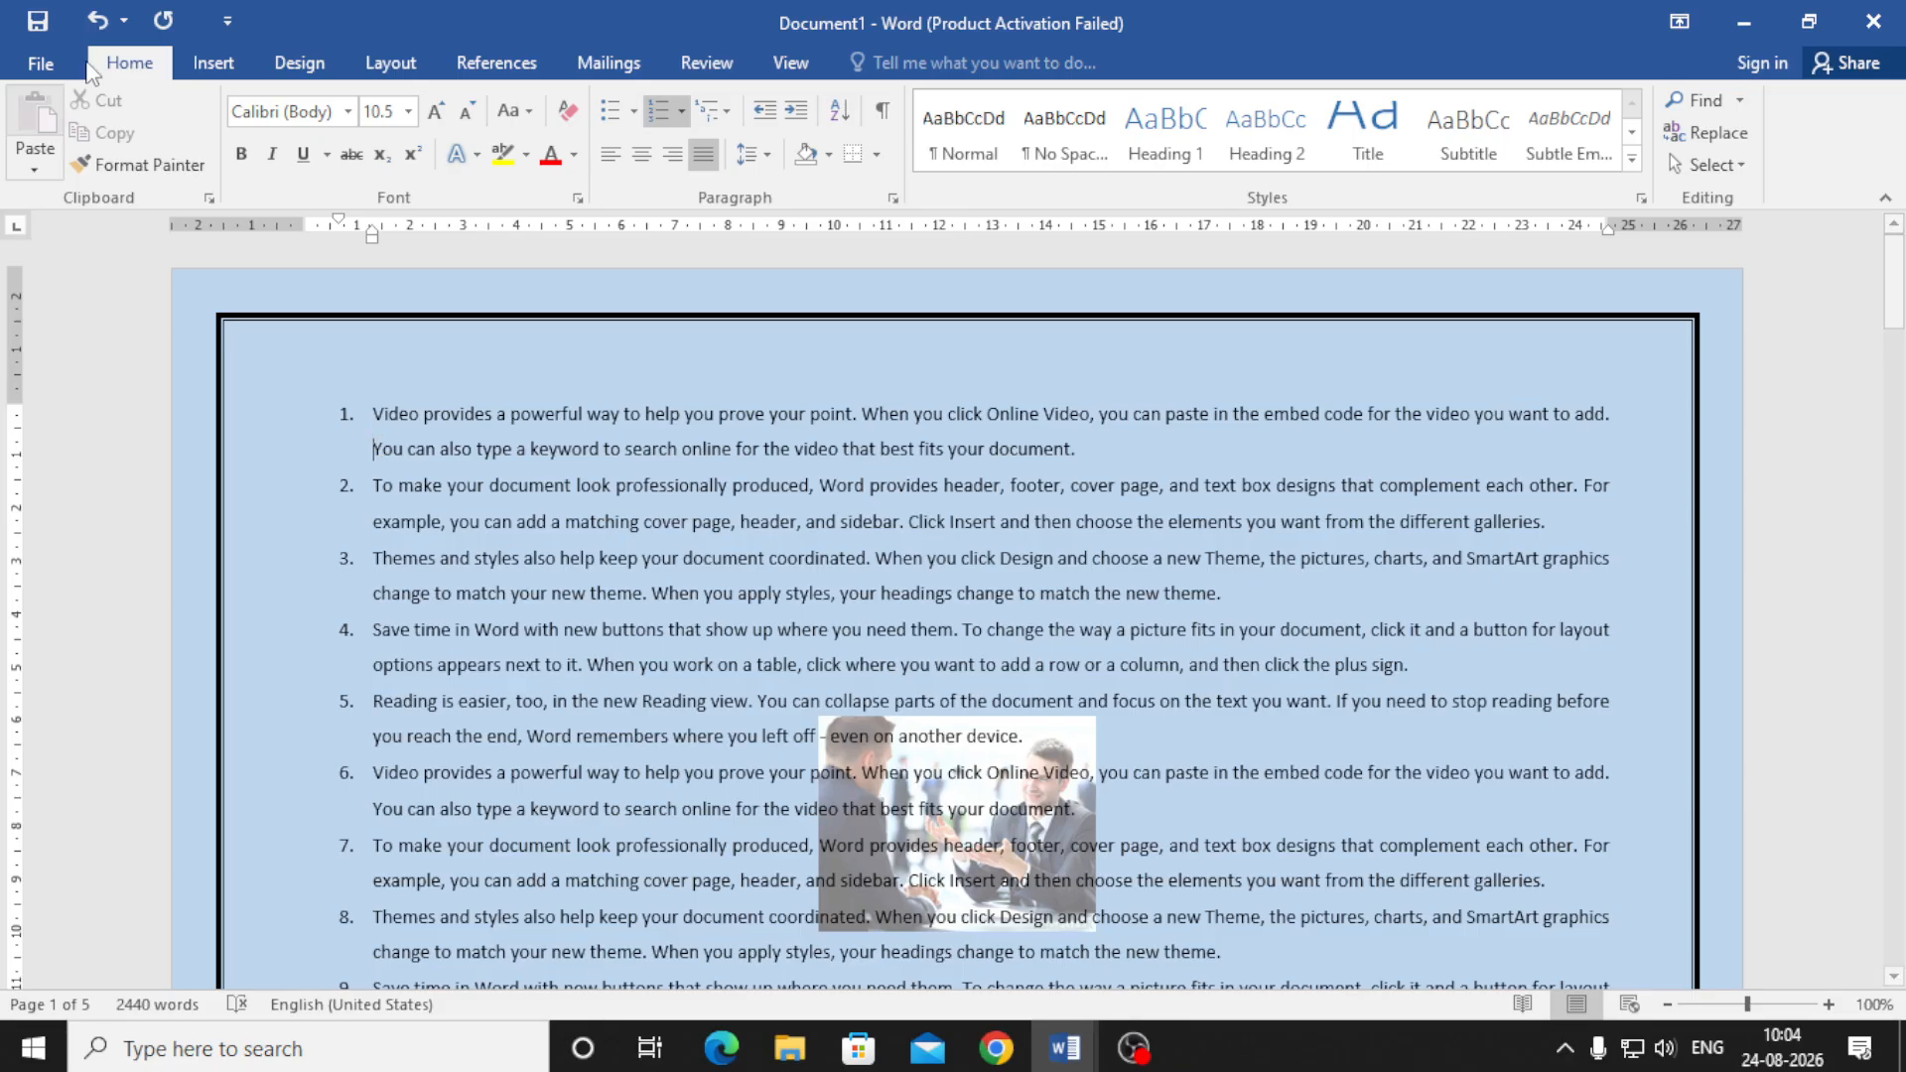
left_click(389, 63)
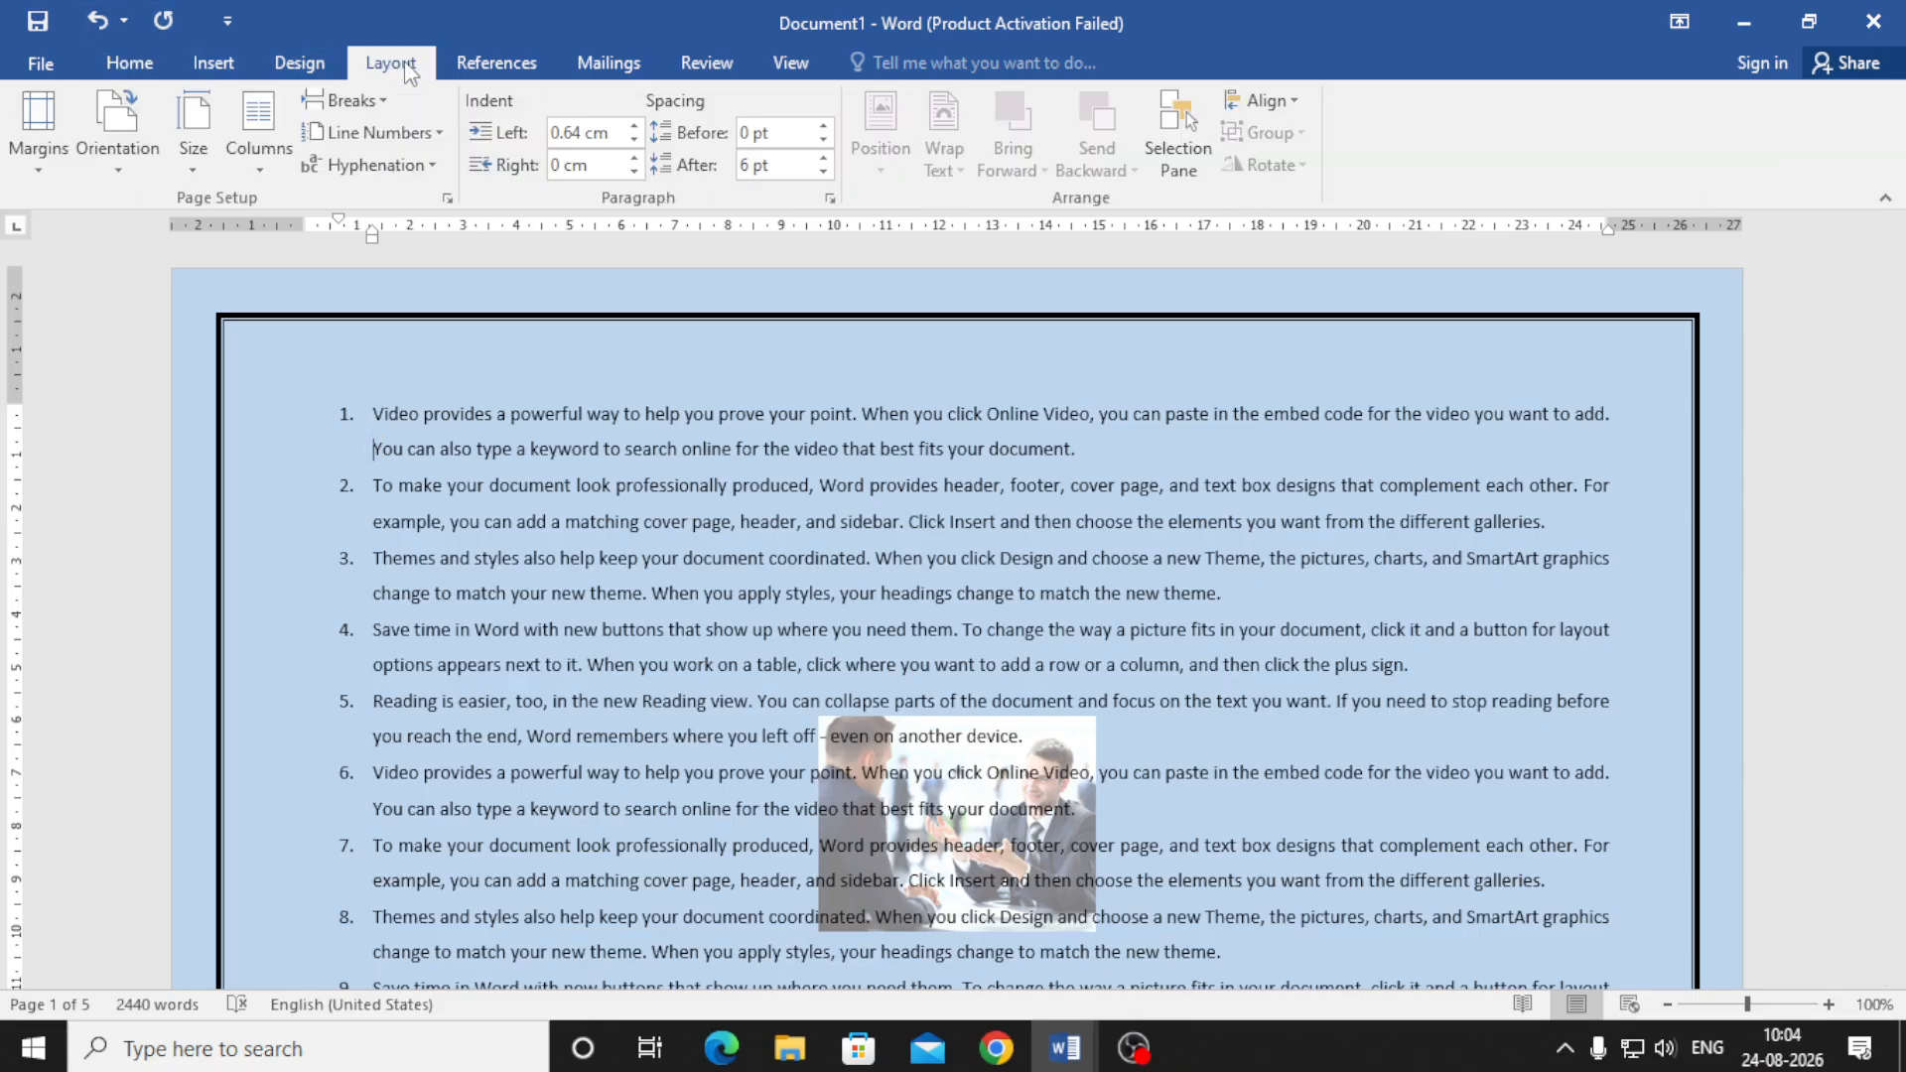
key("ctrl+z")
- Turn on continuous line numbering for the whole document
left_click(377, 133)
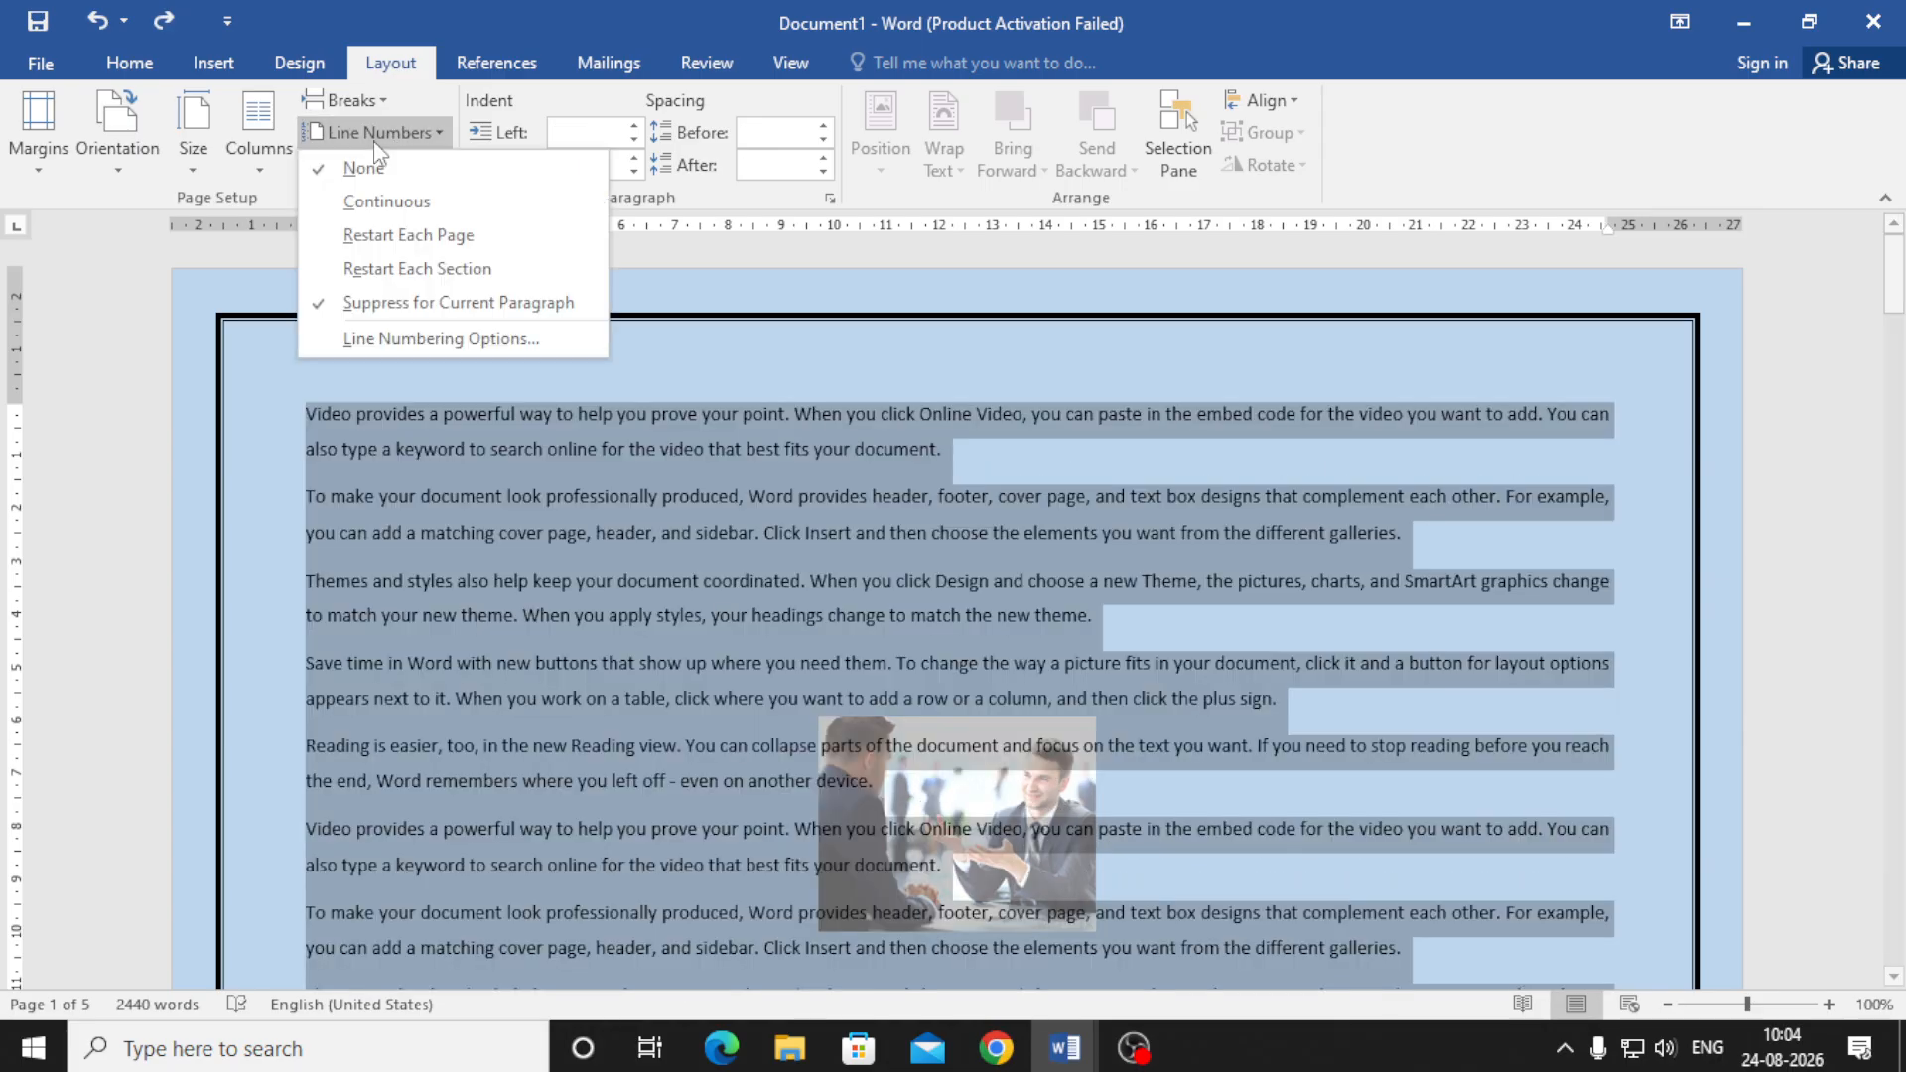
left_click(387, 201)
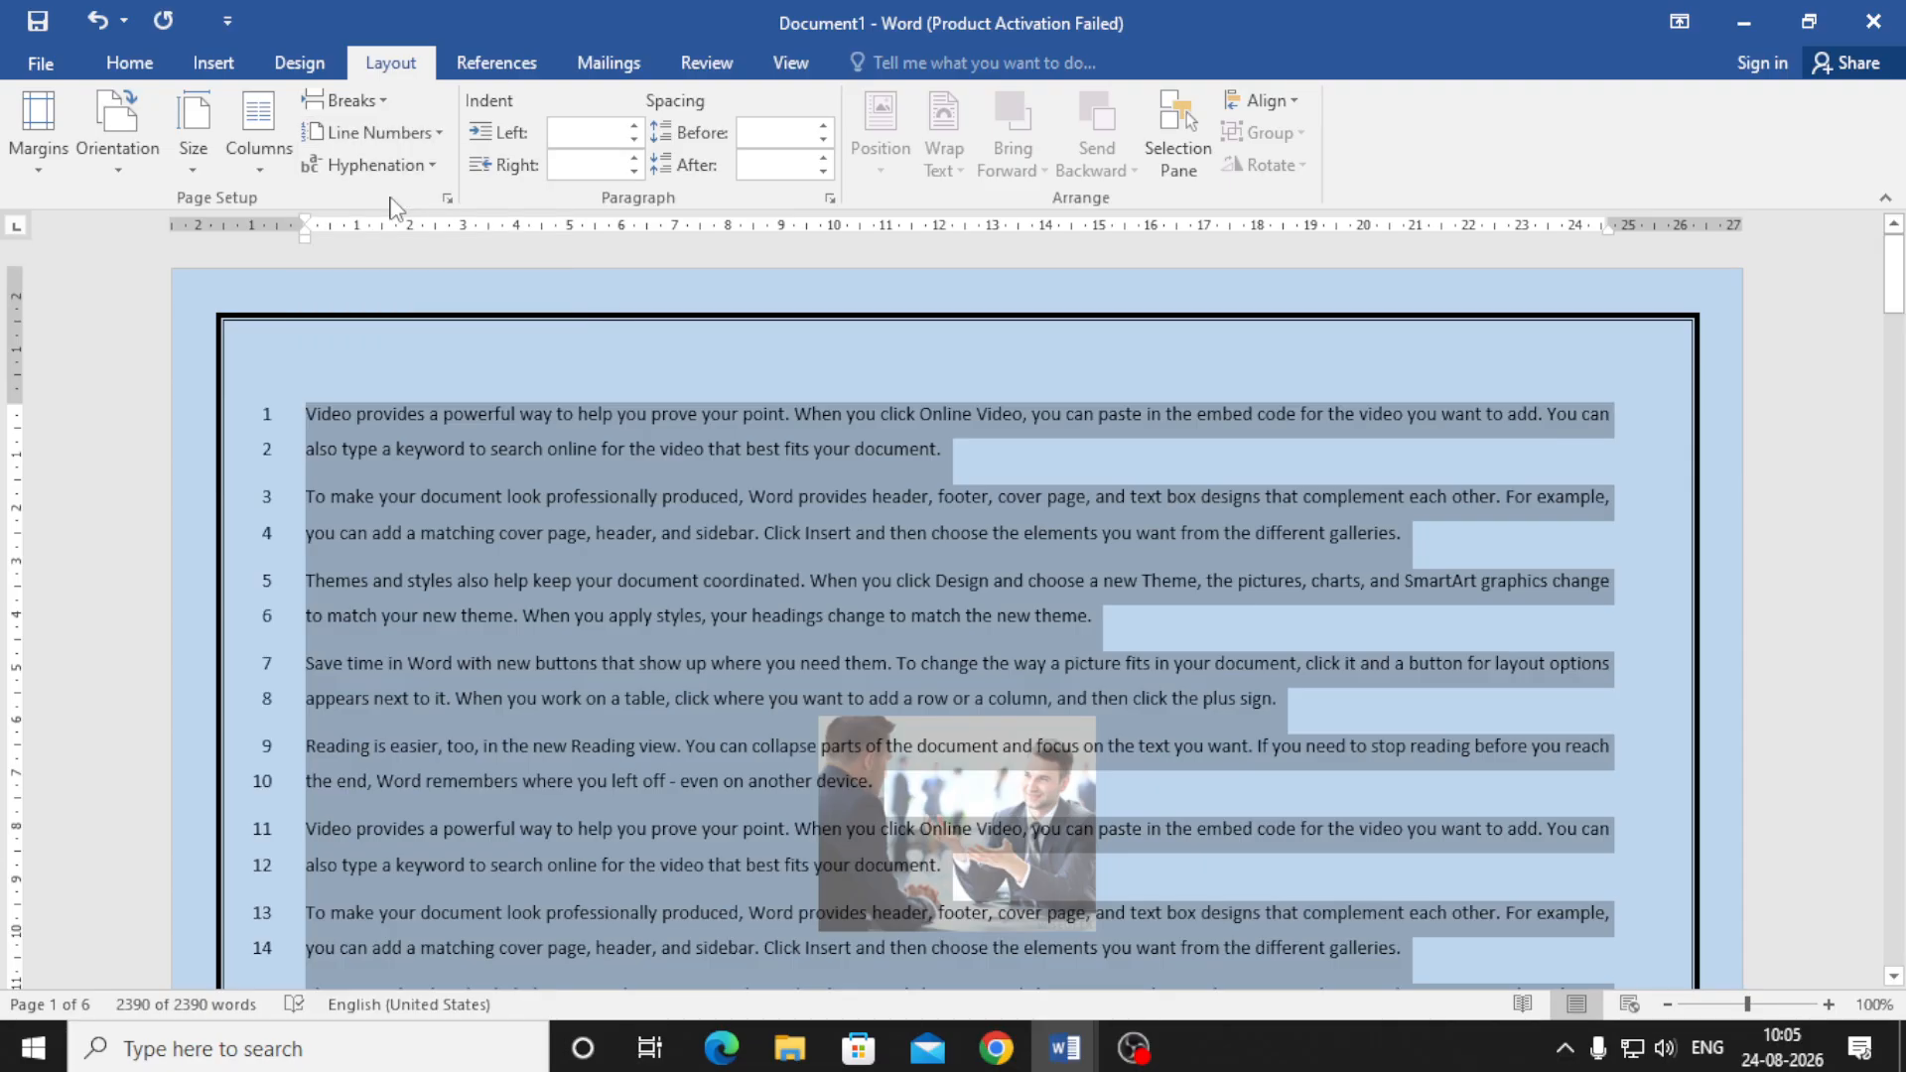
left_click(298, 63)
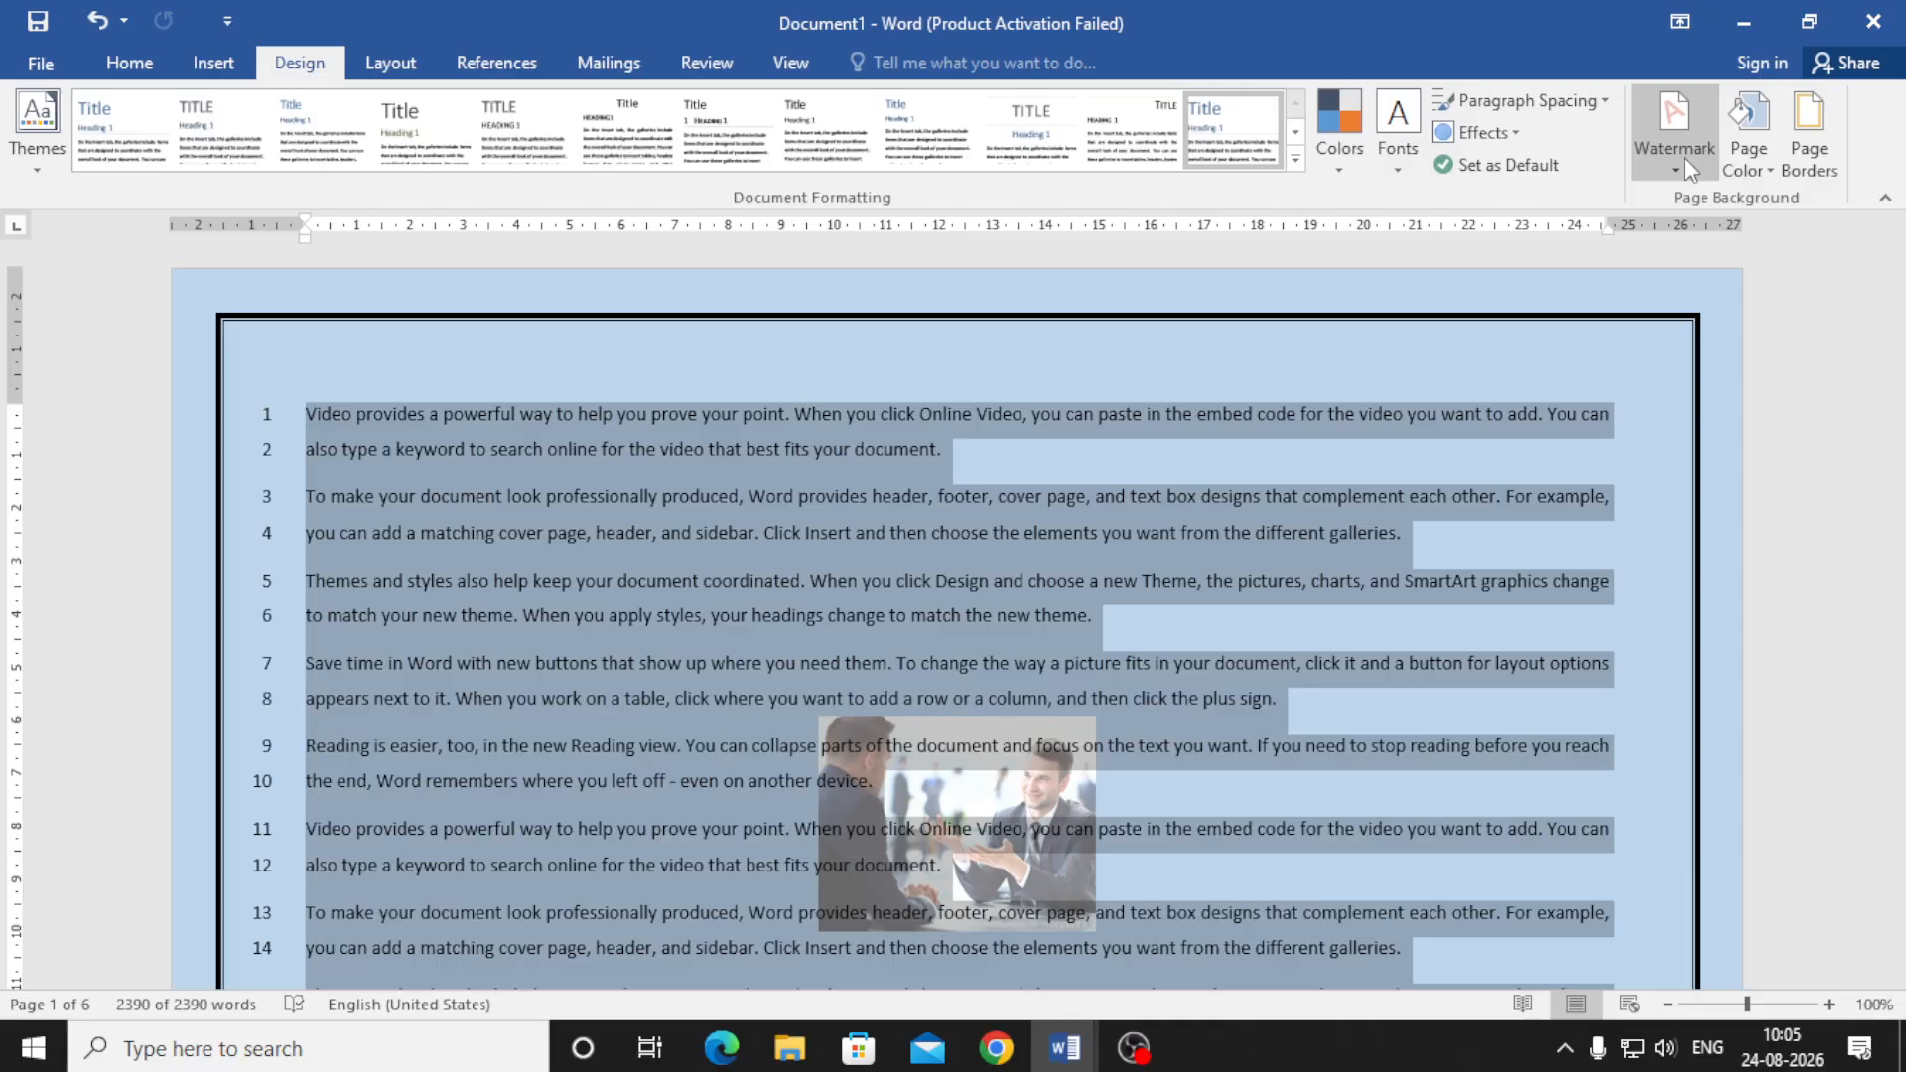
- Try automatic and manual hyphenation on the selected document text
left_click(391, 62)
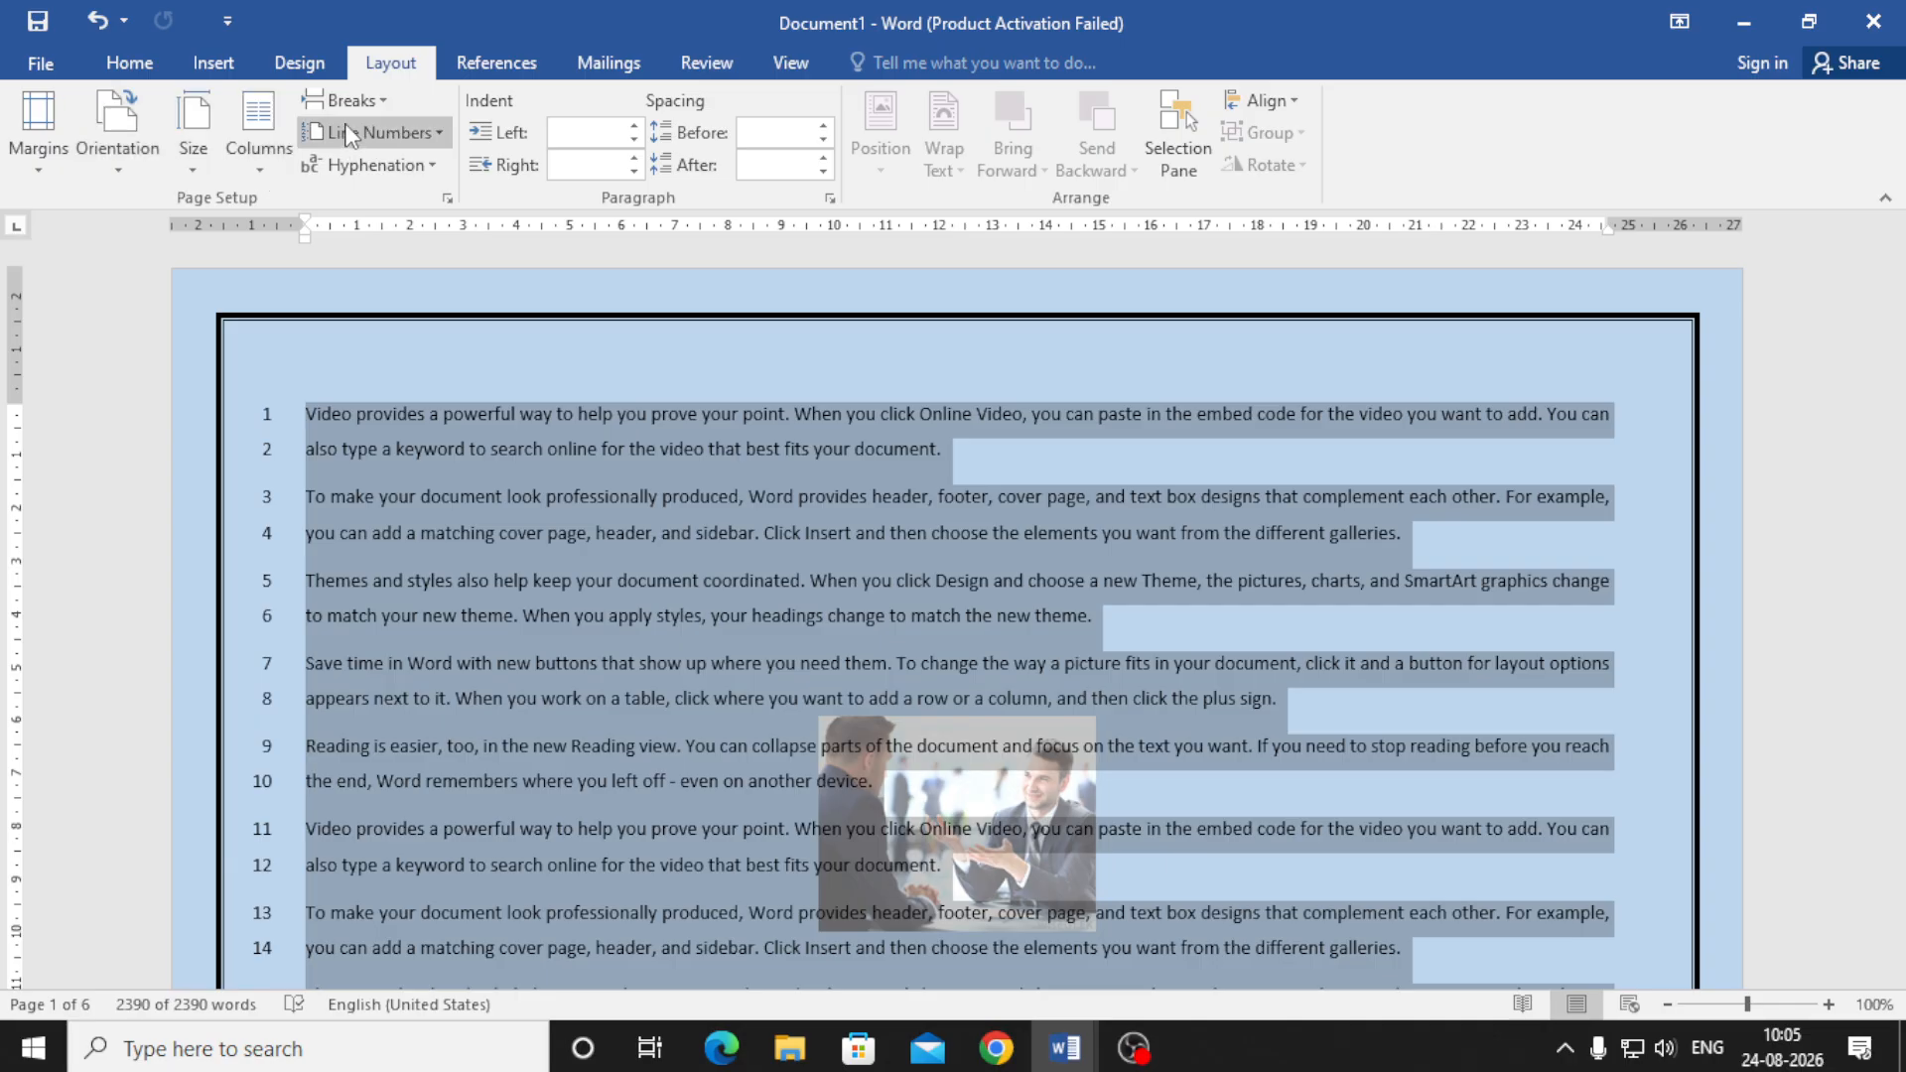
left_click(377, 167)
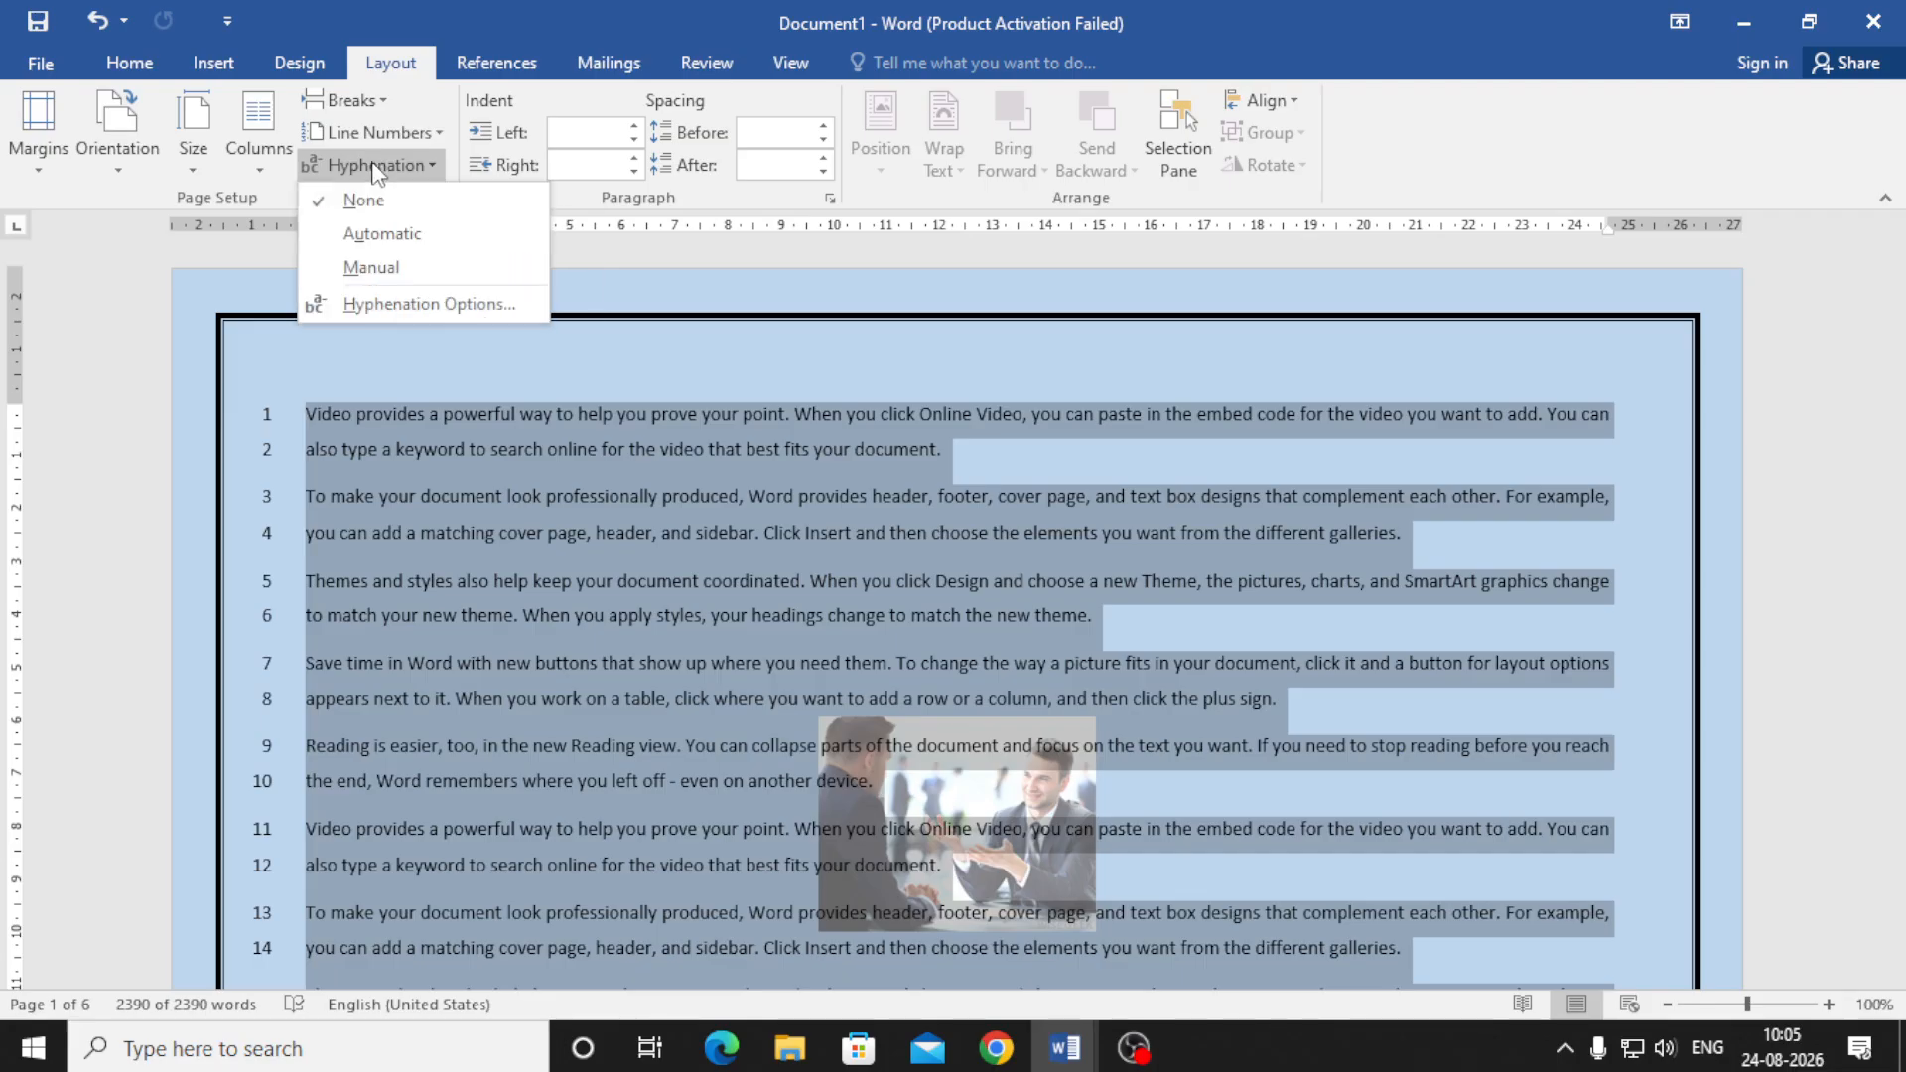
left_click(440, 455)
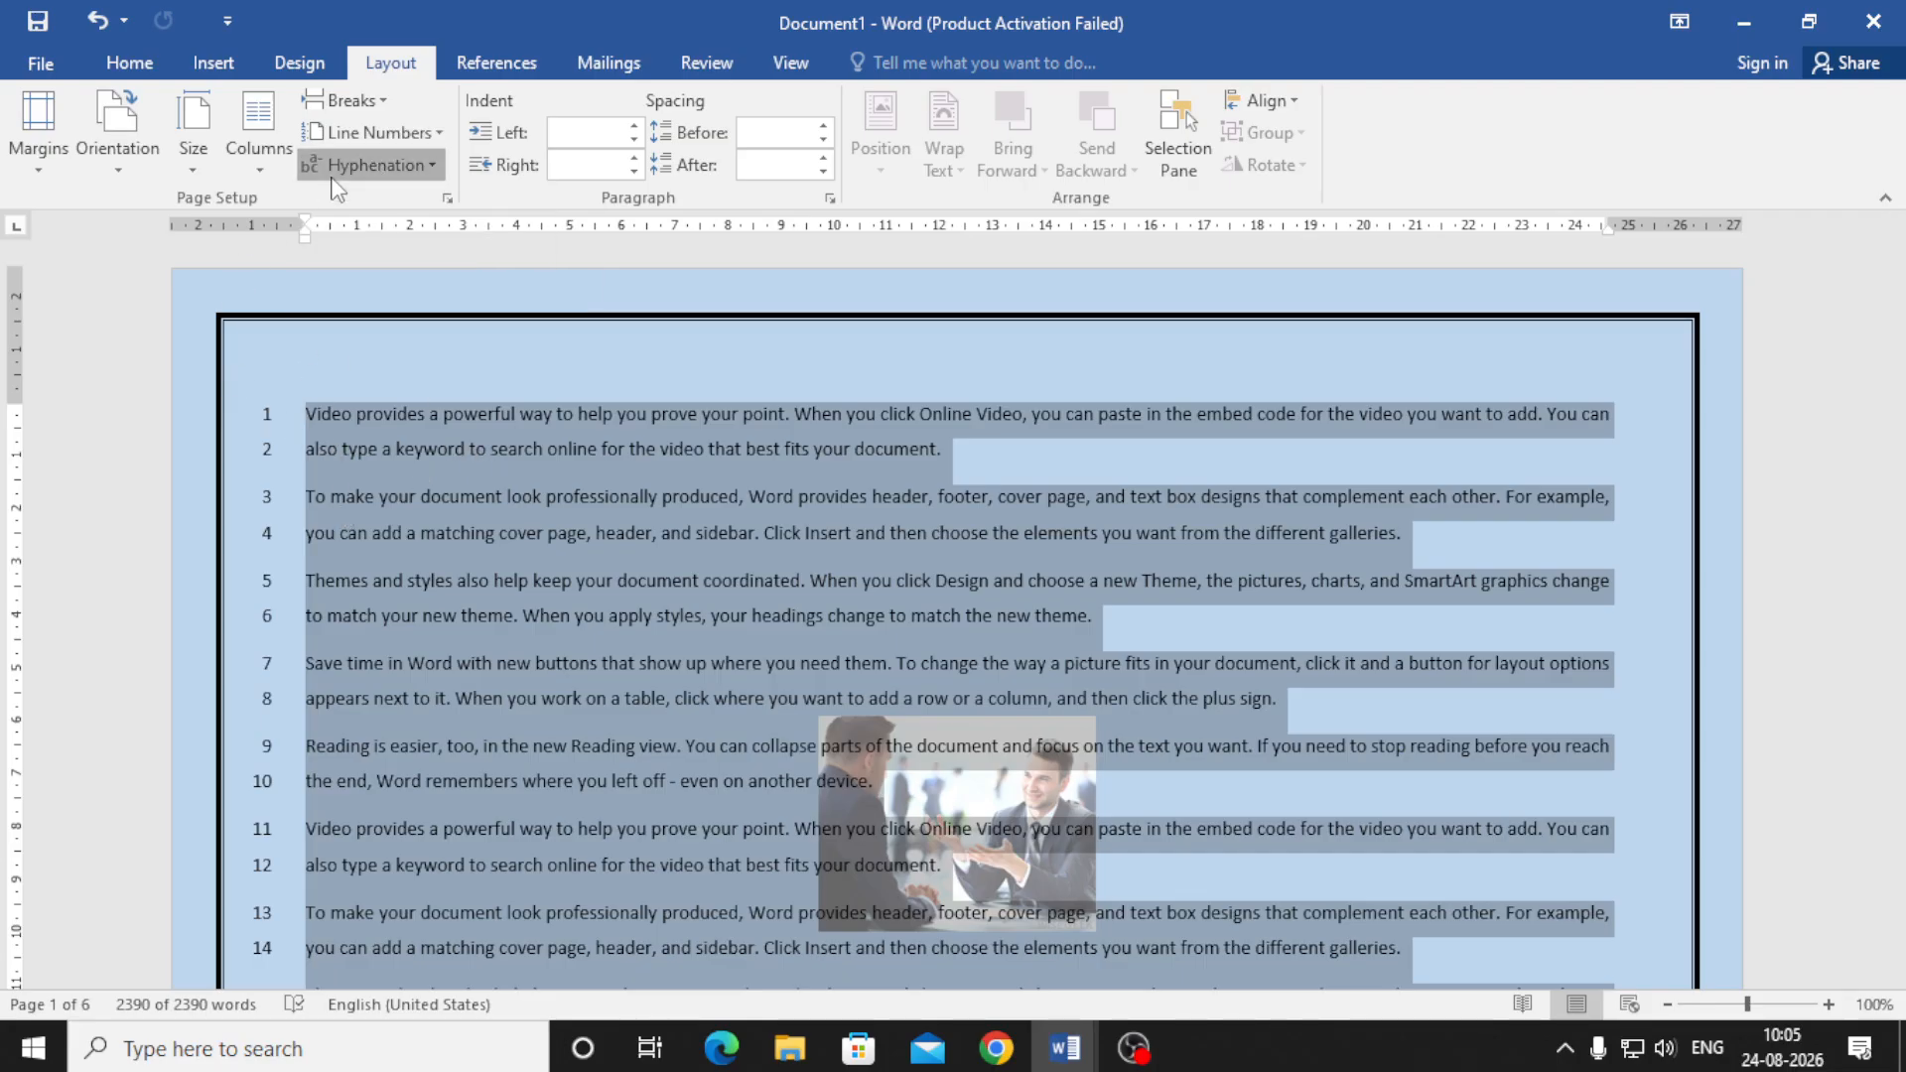
left_click(367, 165)
left_click(361, 234)
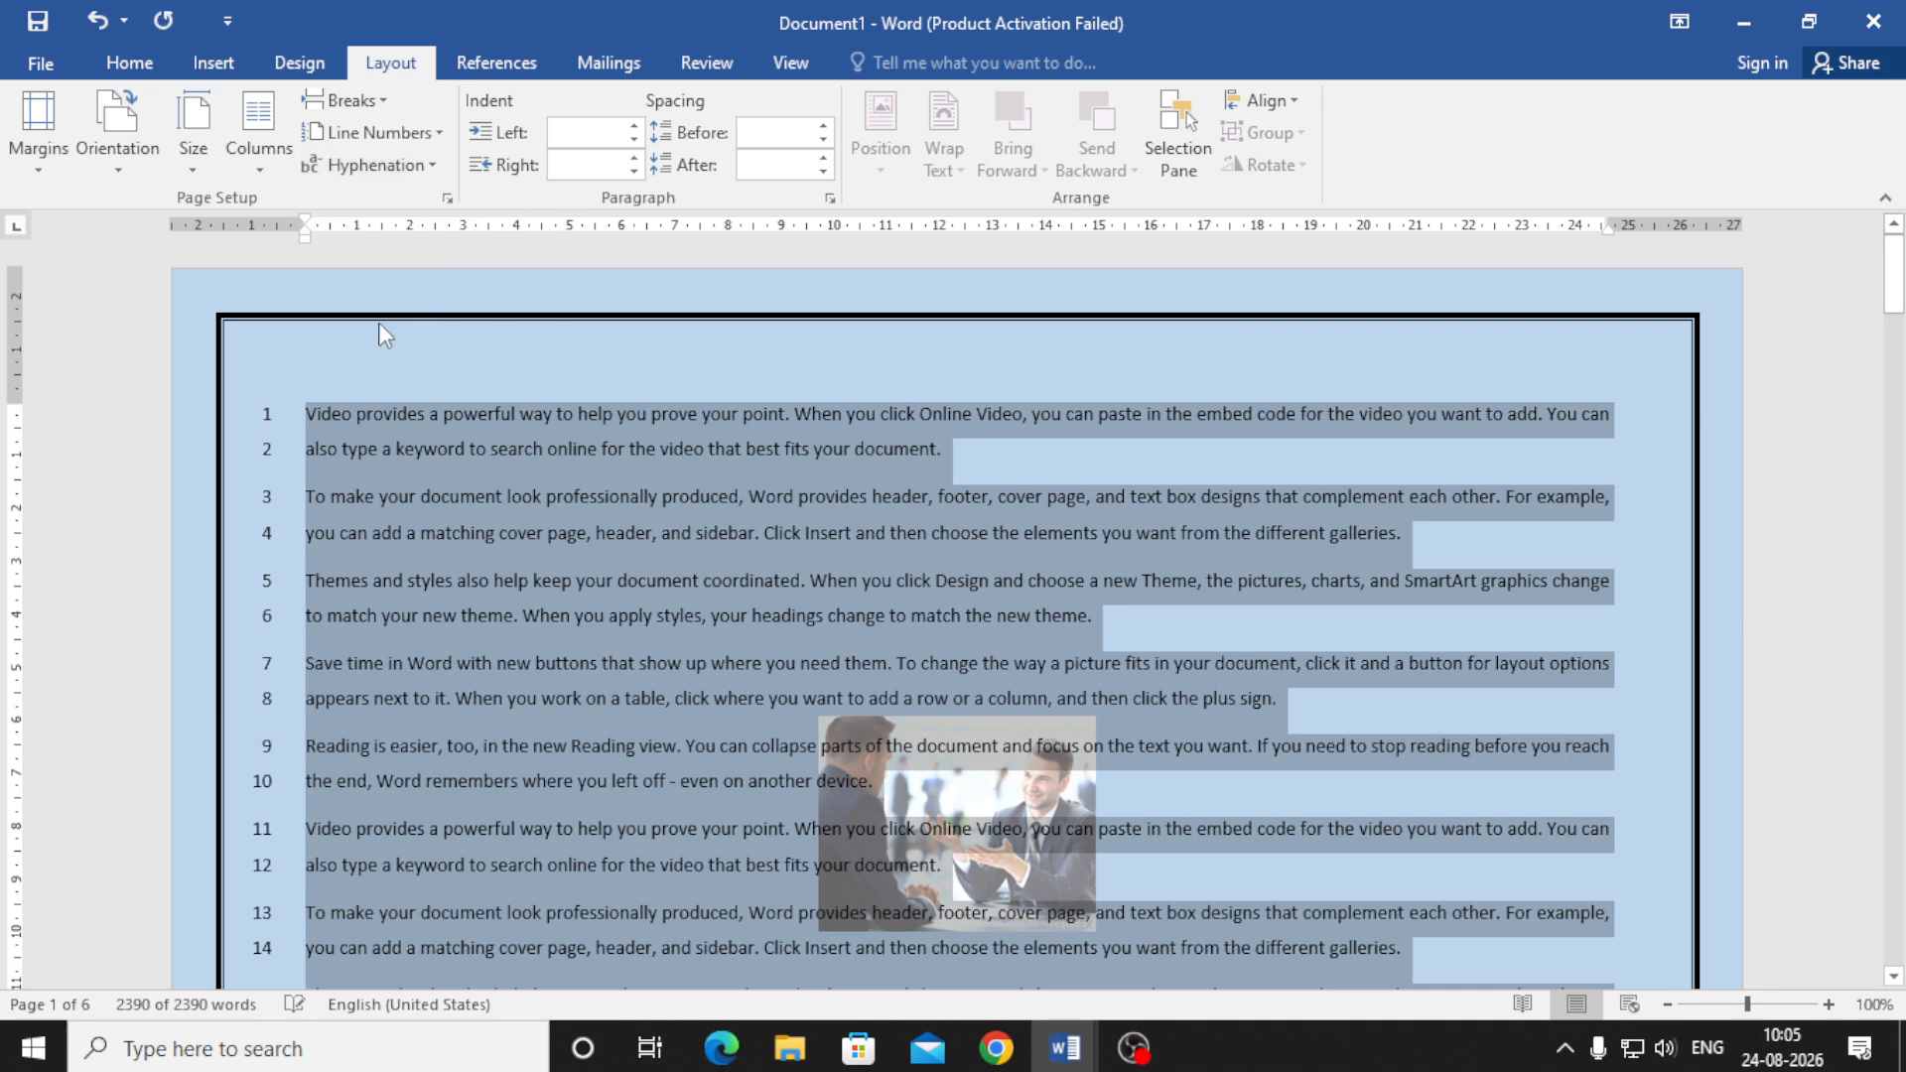
left_click(381, 161)
left_click(402, 267)
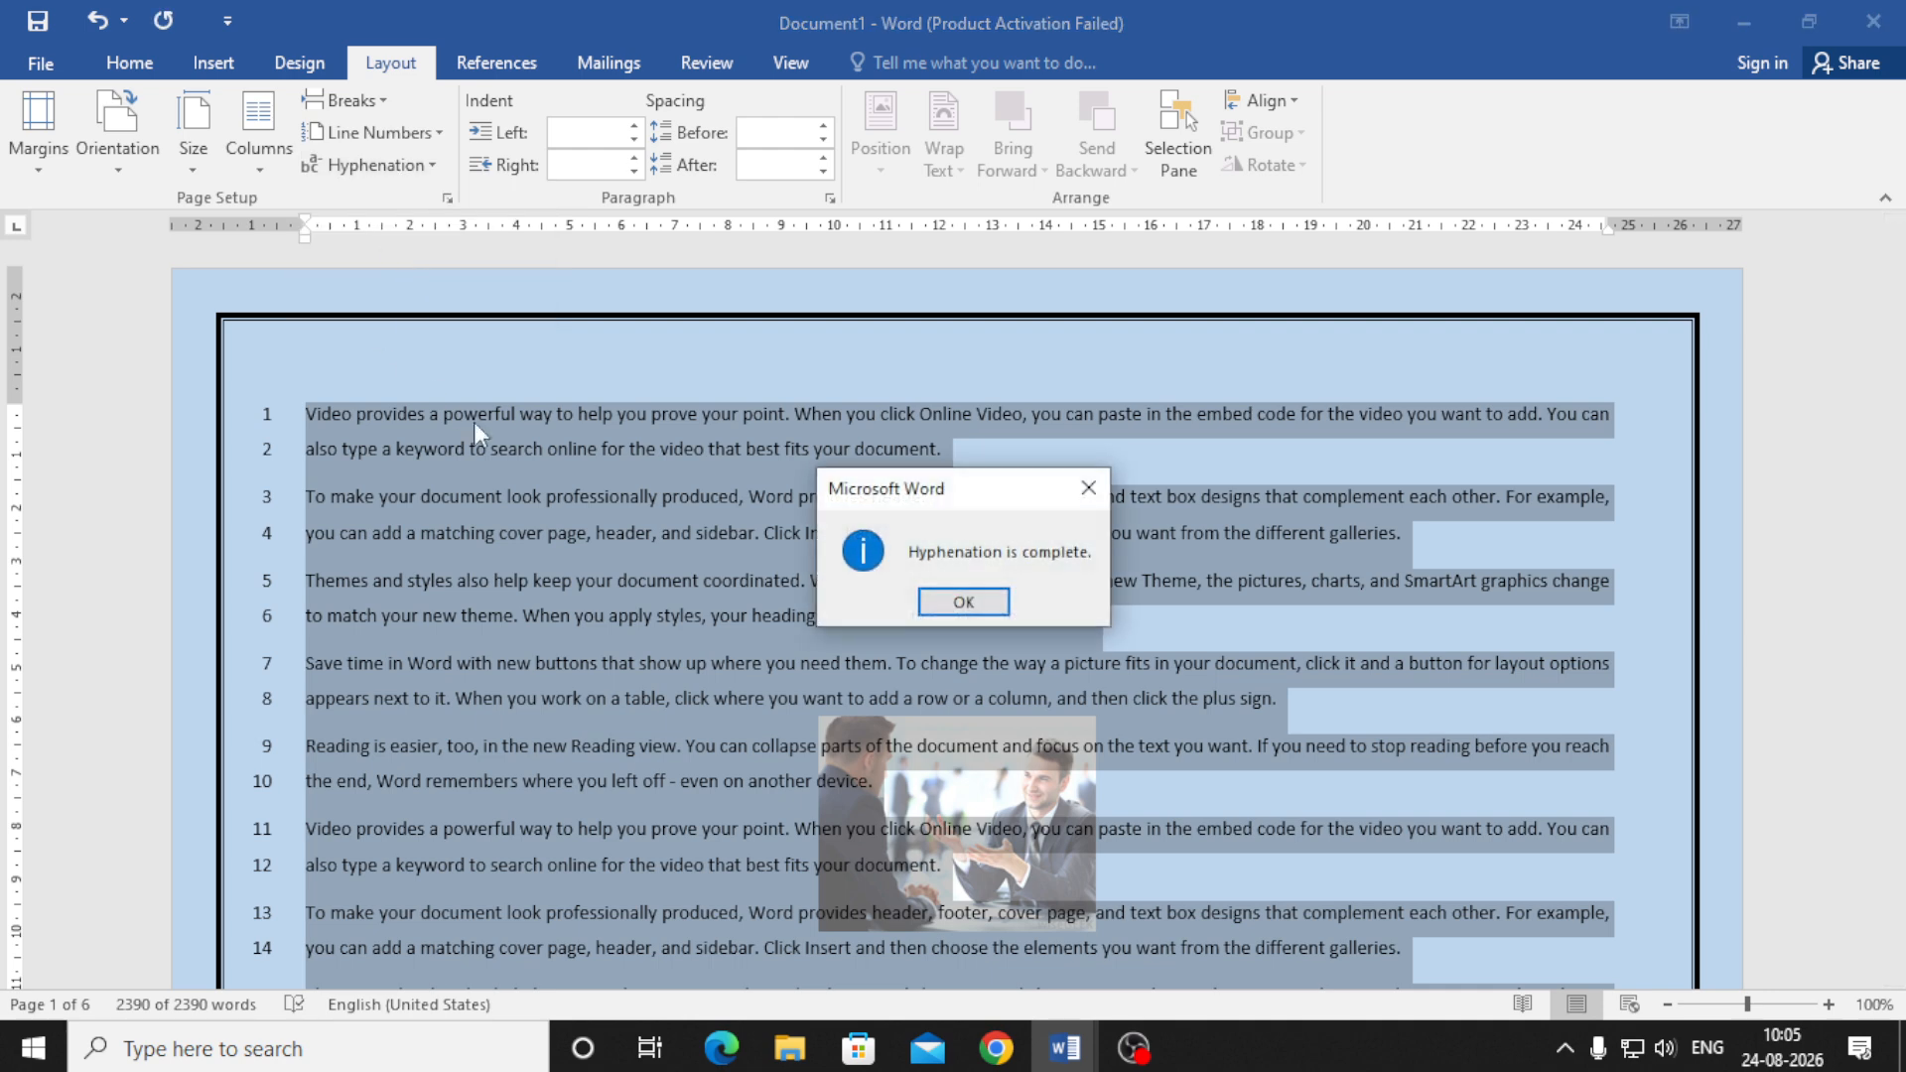
left_click(963, 603)
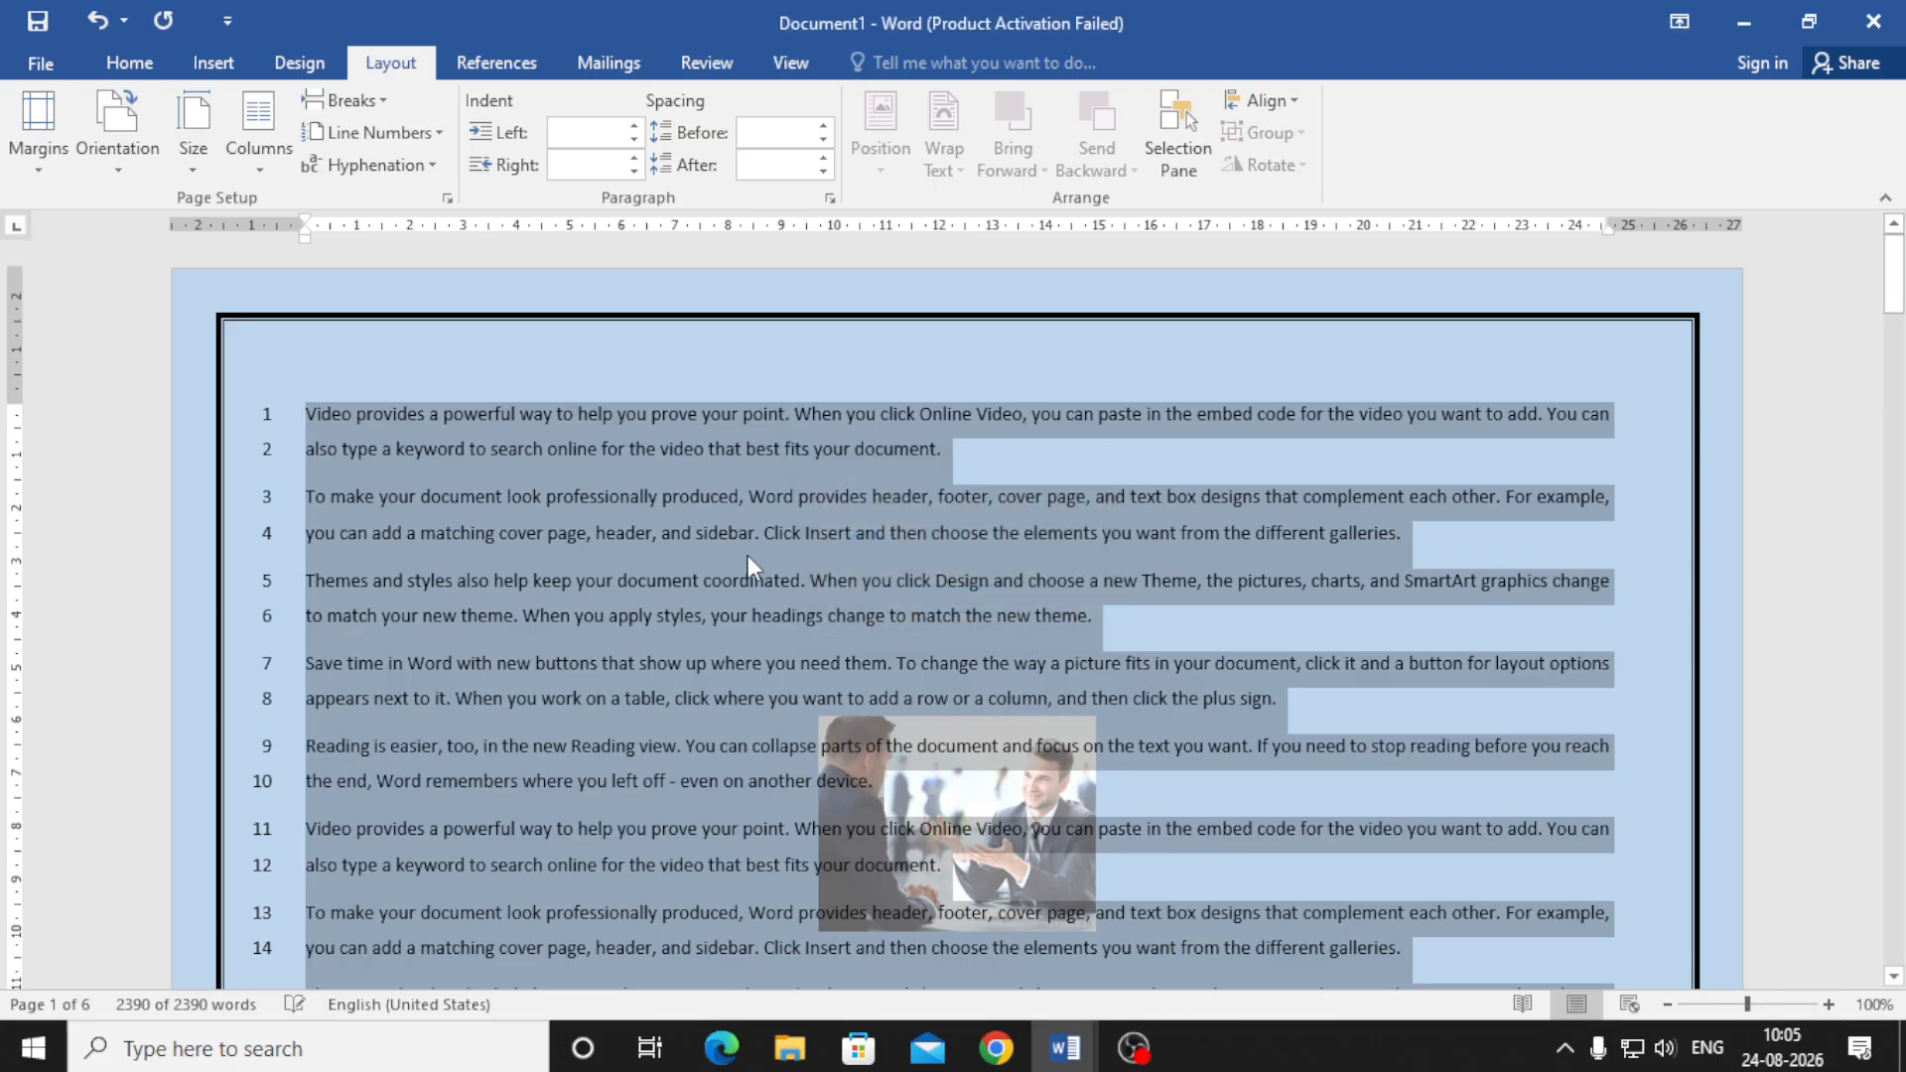
- Undo the last hyphenation change
left_click(487, 452)
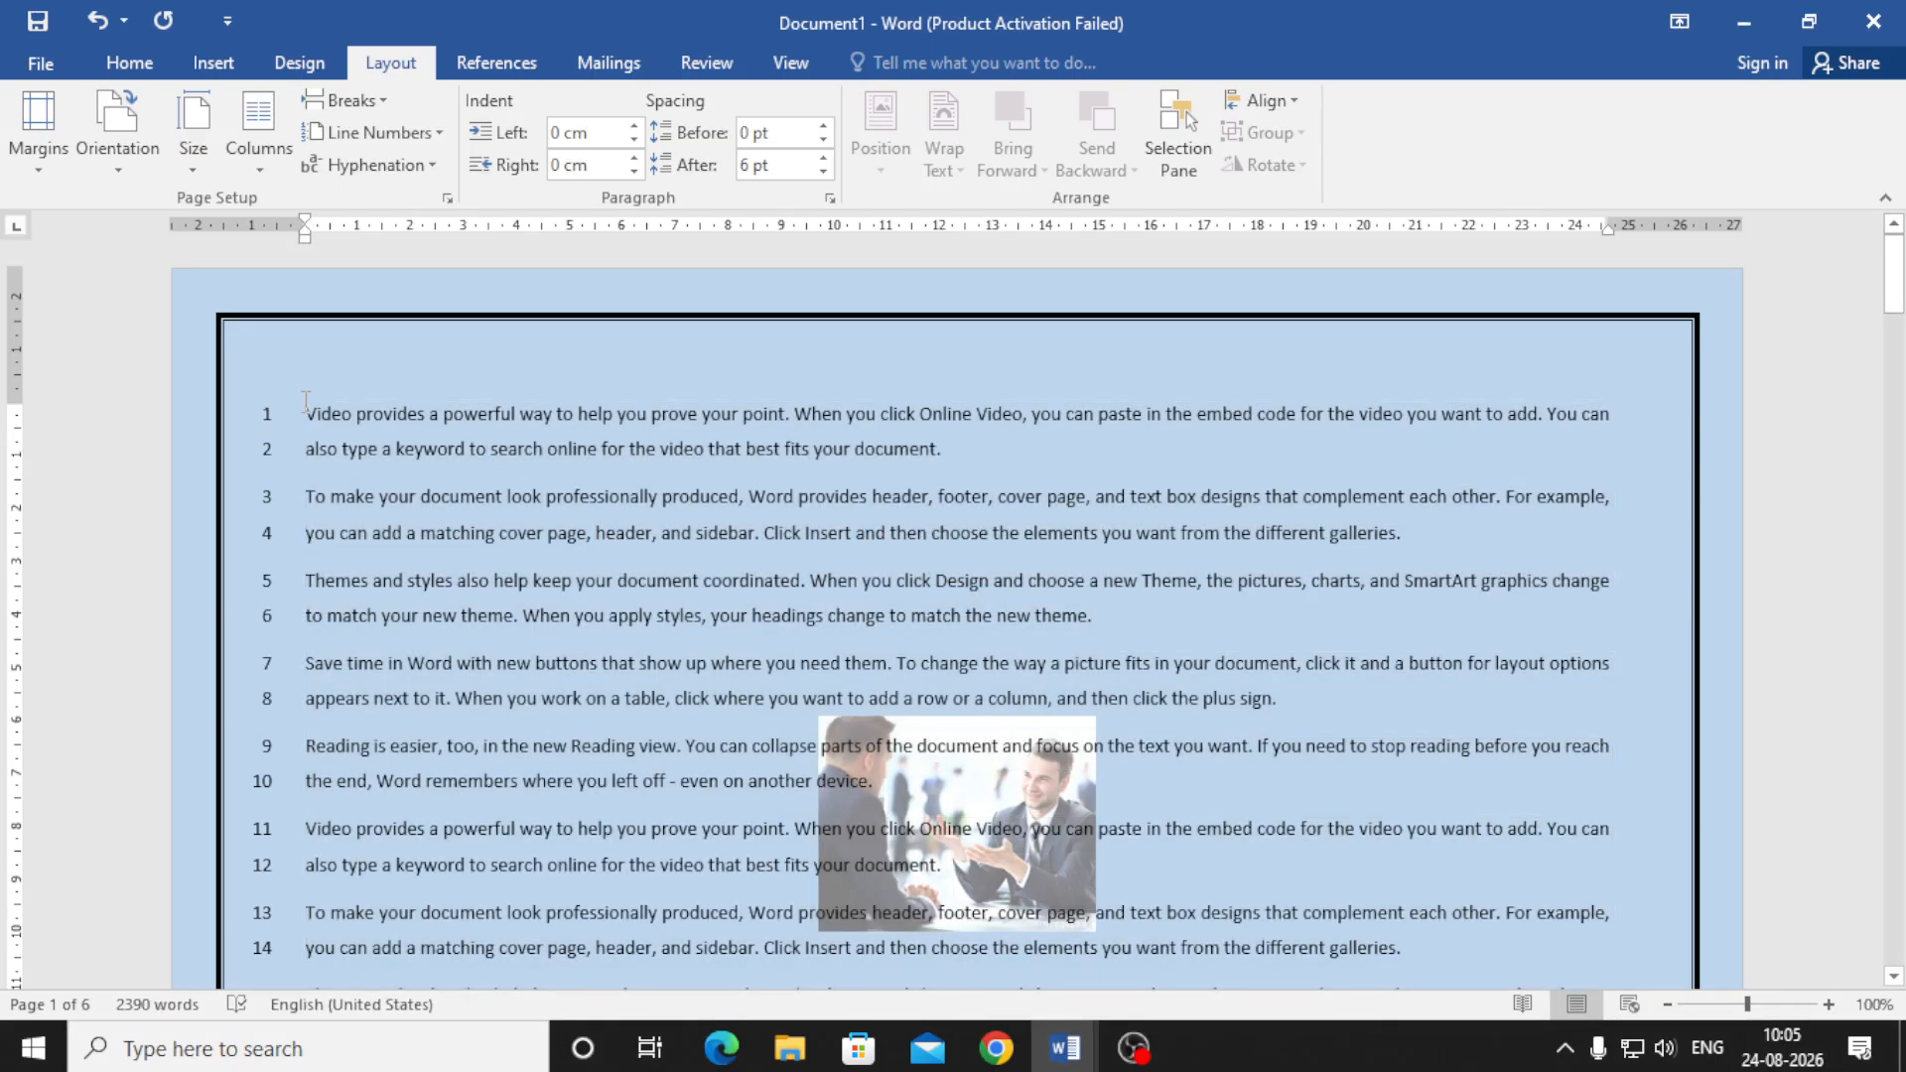
left_click_drag(306, 401, 789, 665)
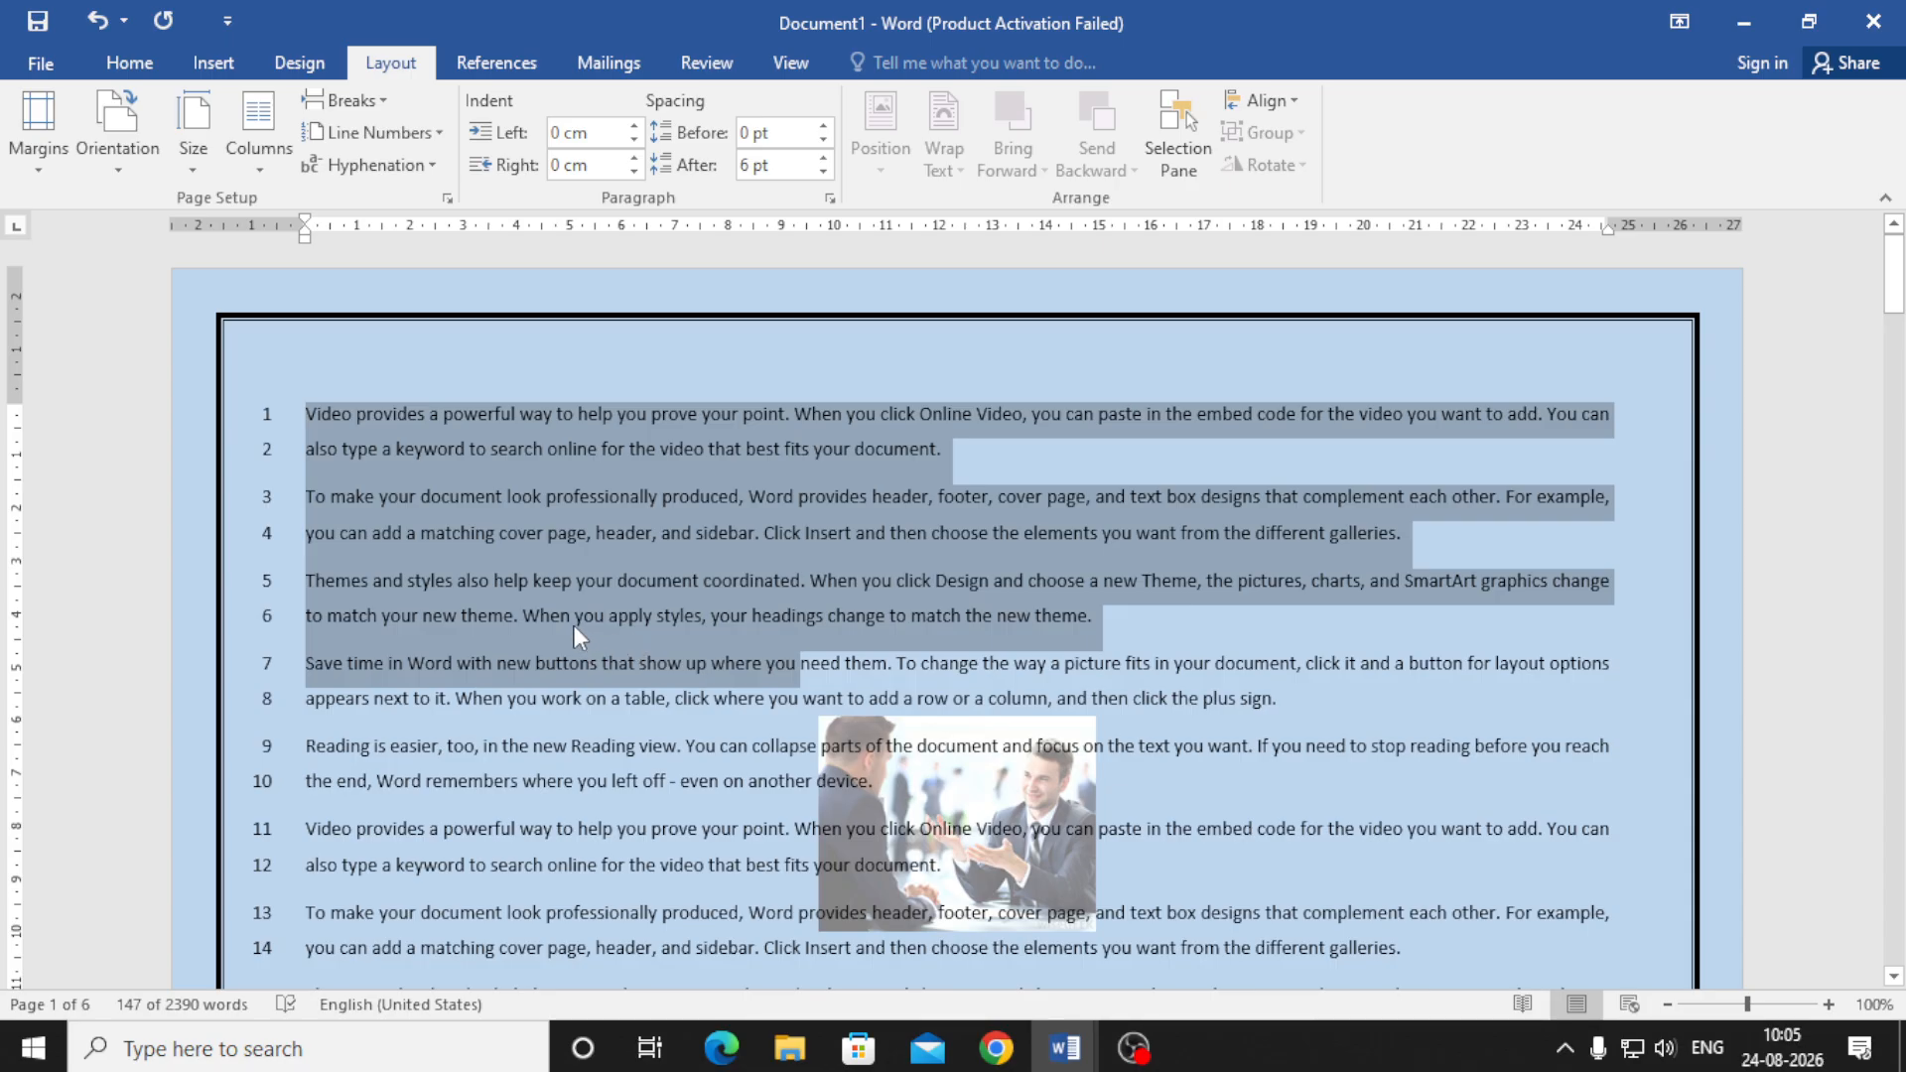
key("ctrl+a")
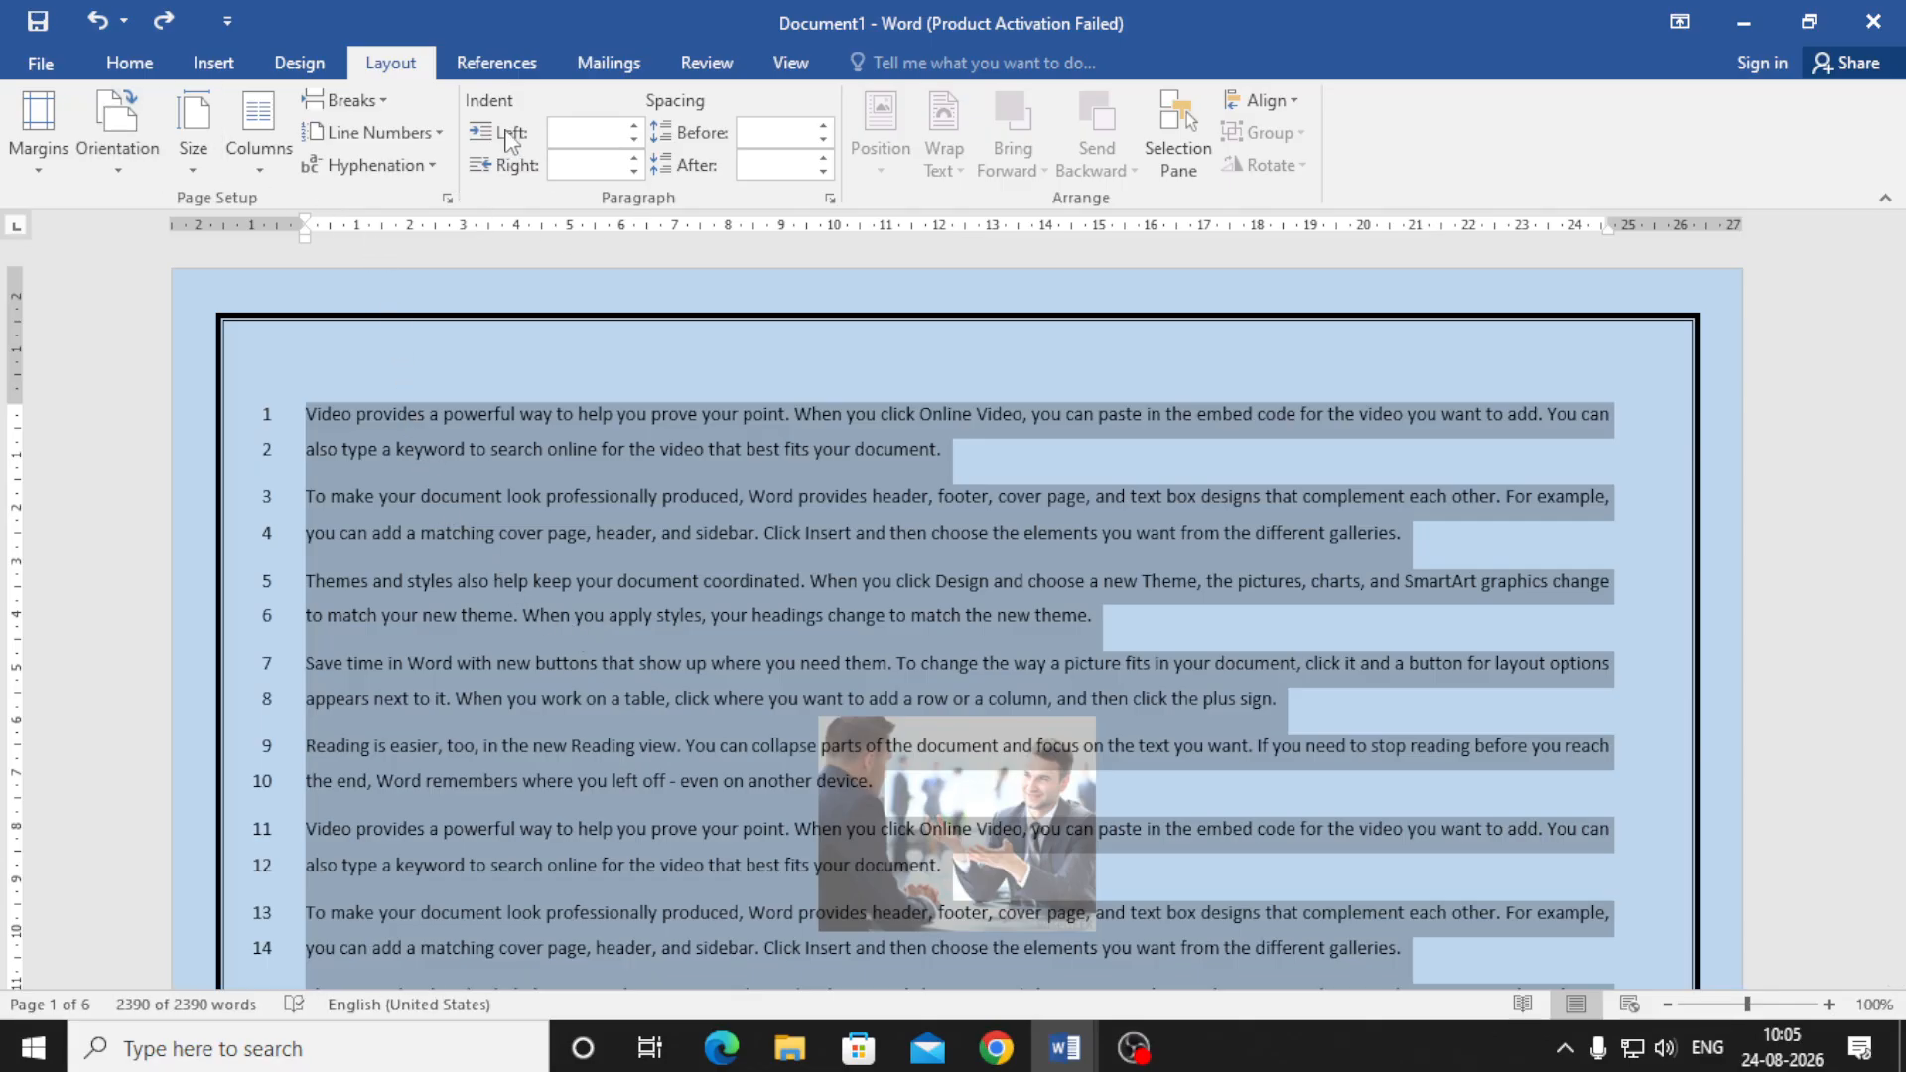
left_click(497, 63)
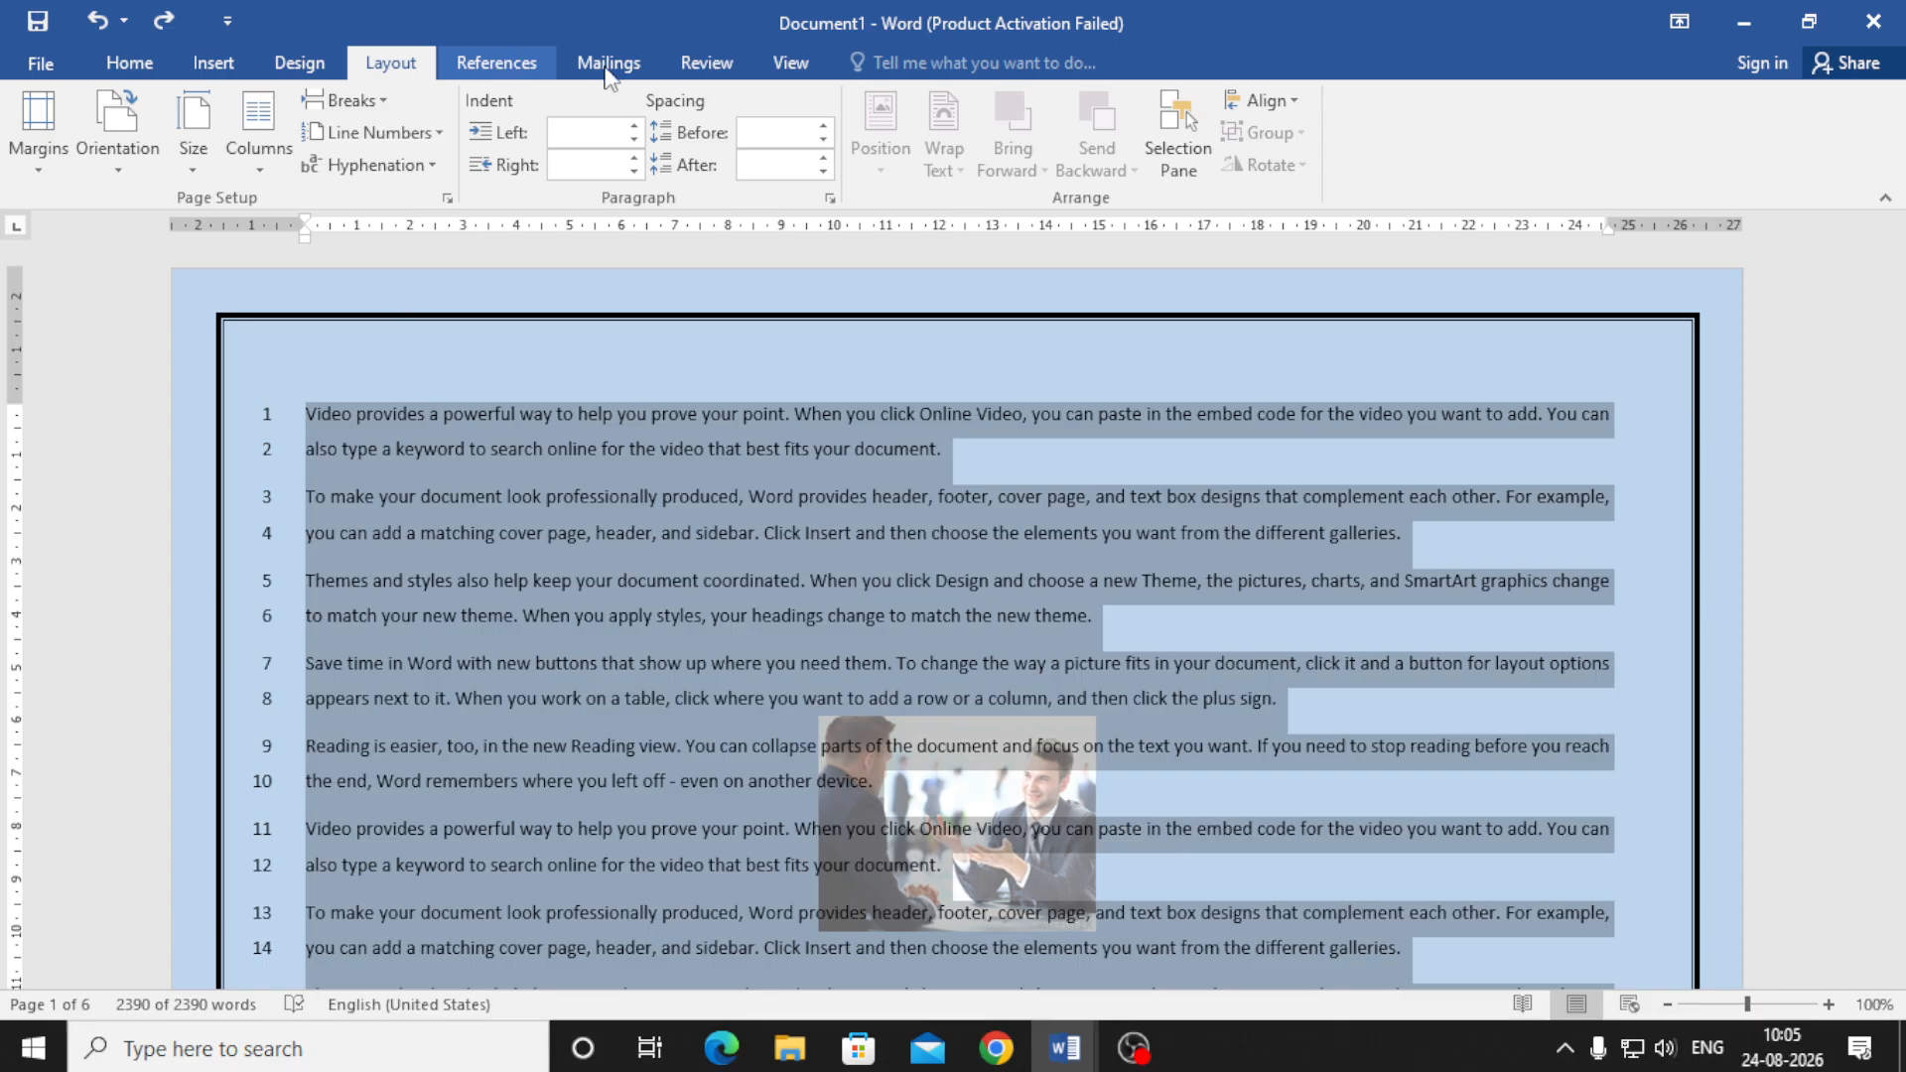
left_click(619, 64)
left_click(706, 63)
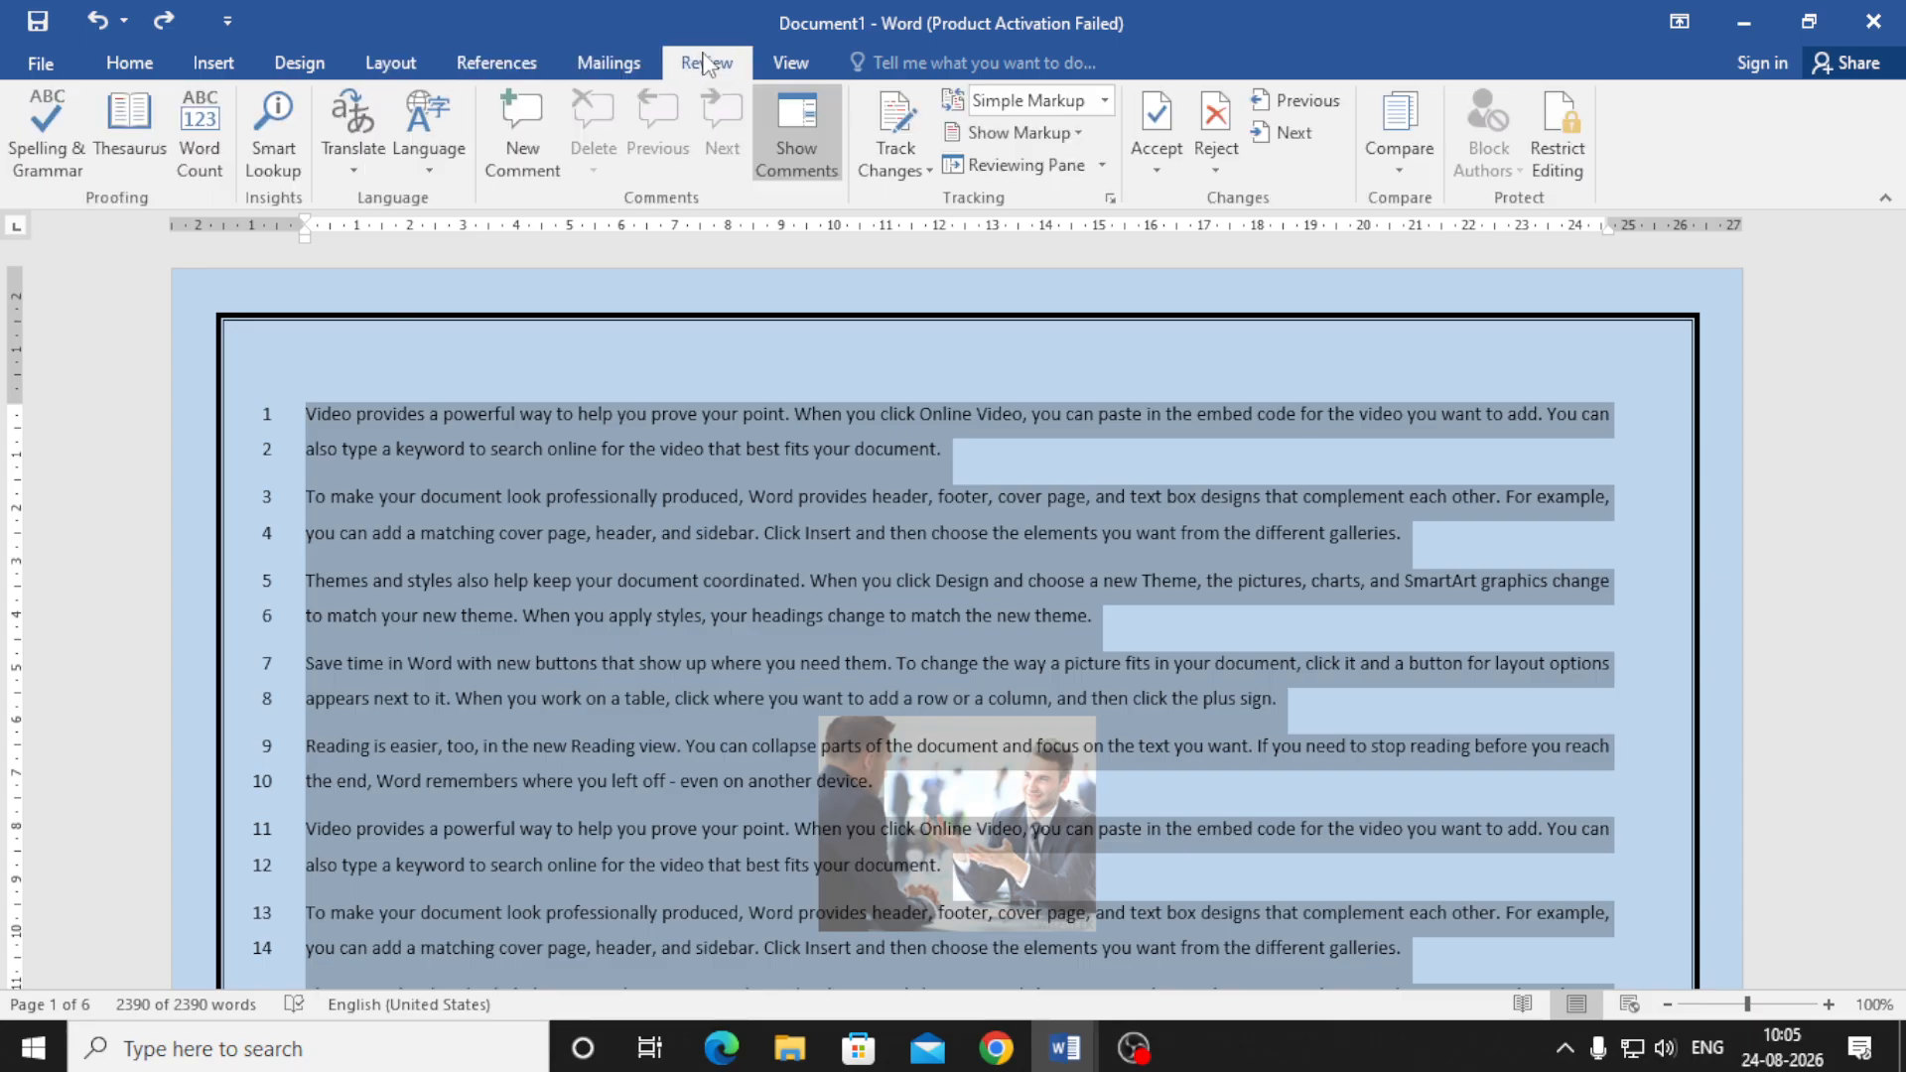
left_click(790, 62)
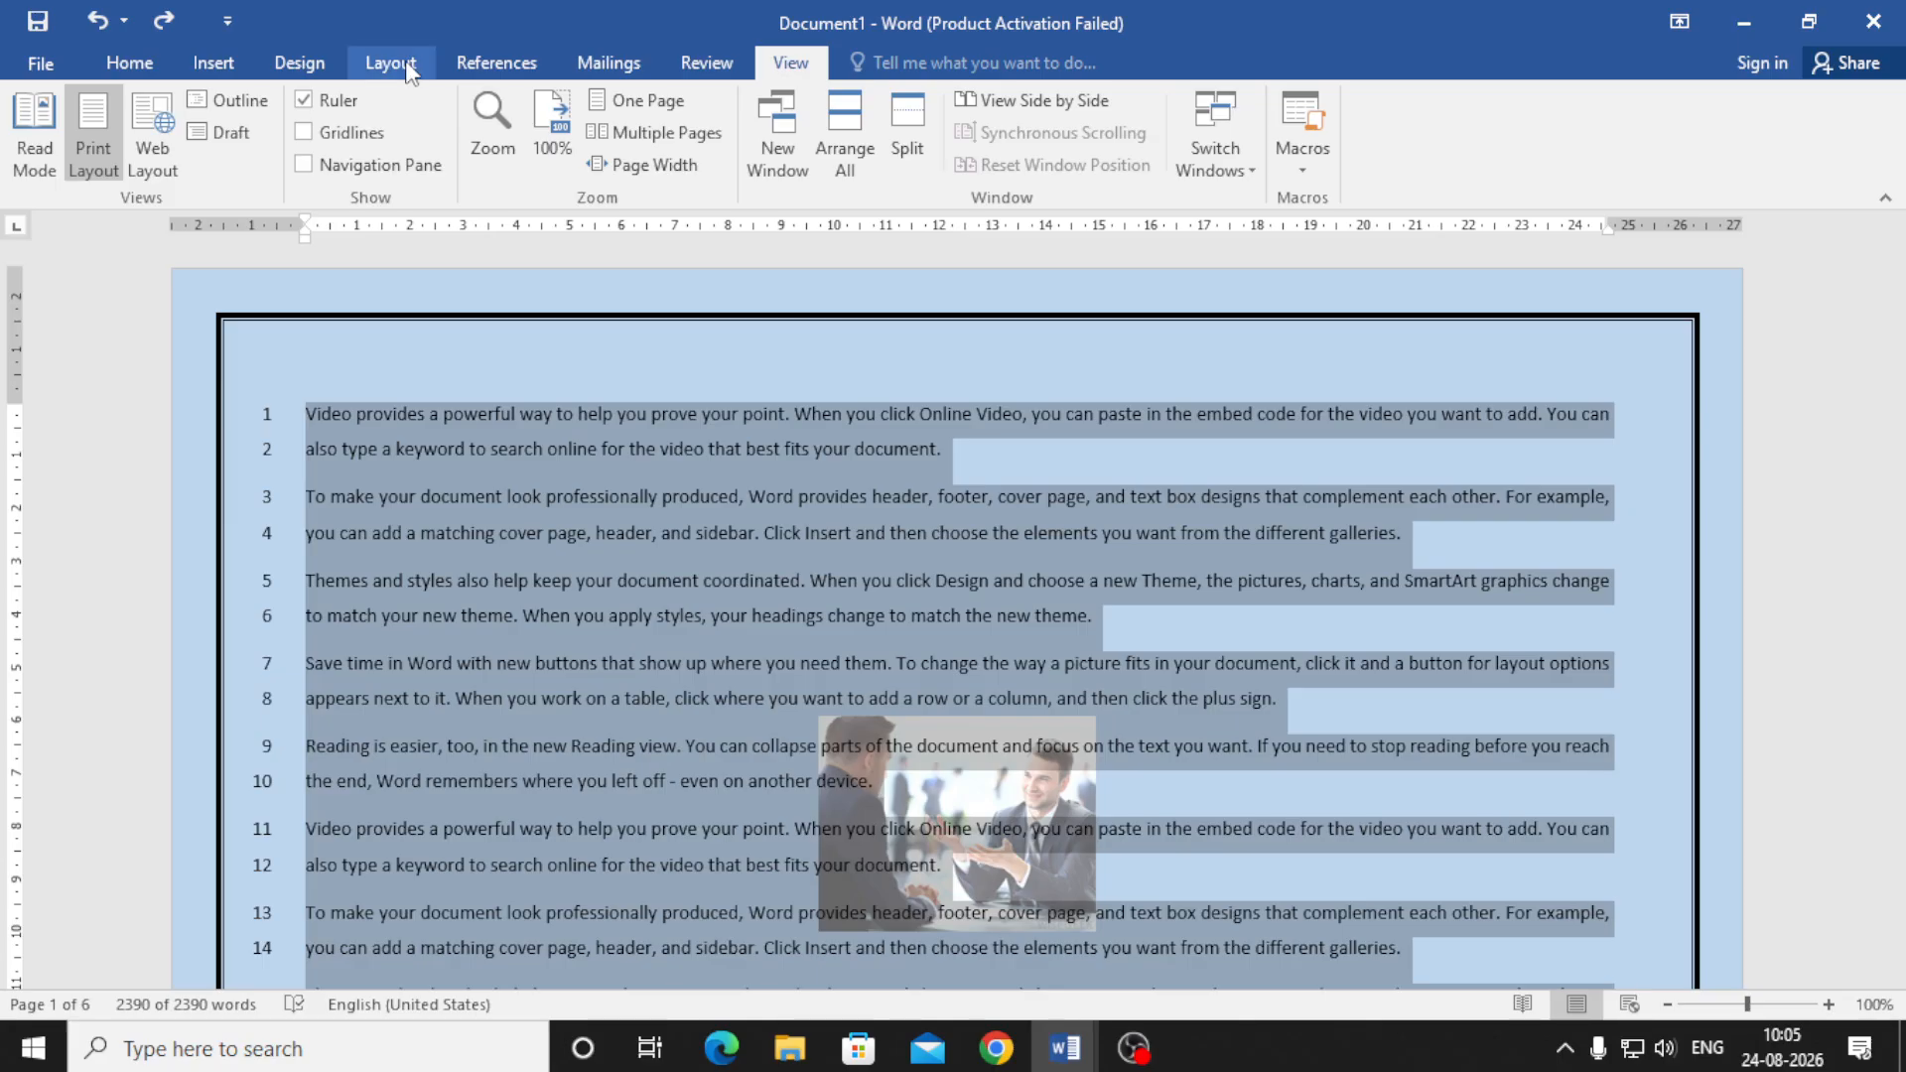
left_click(1133, 1048)
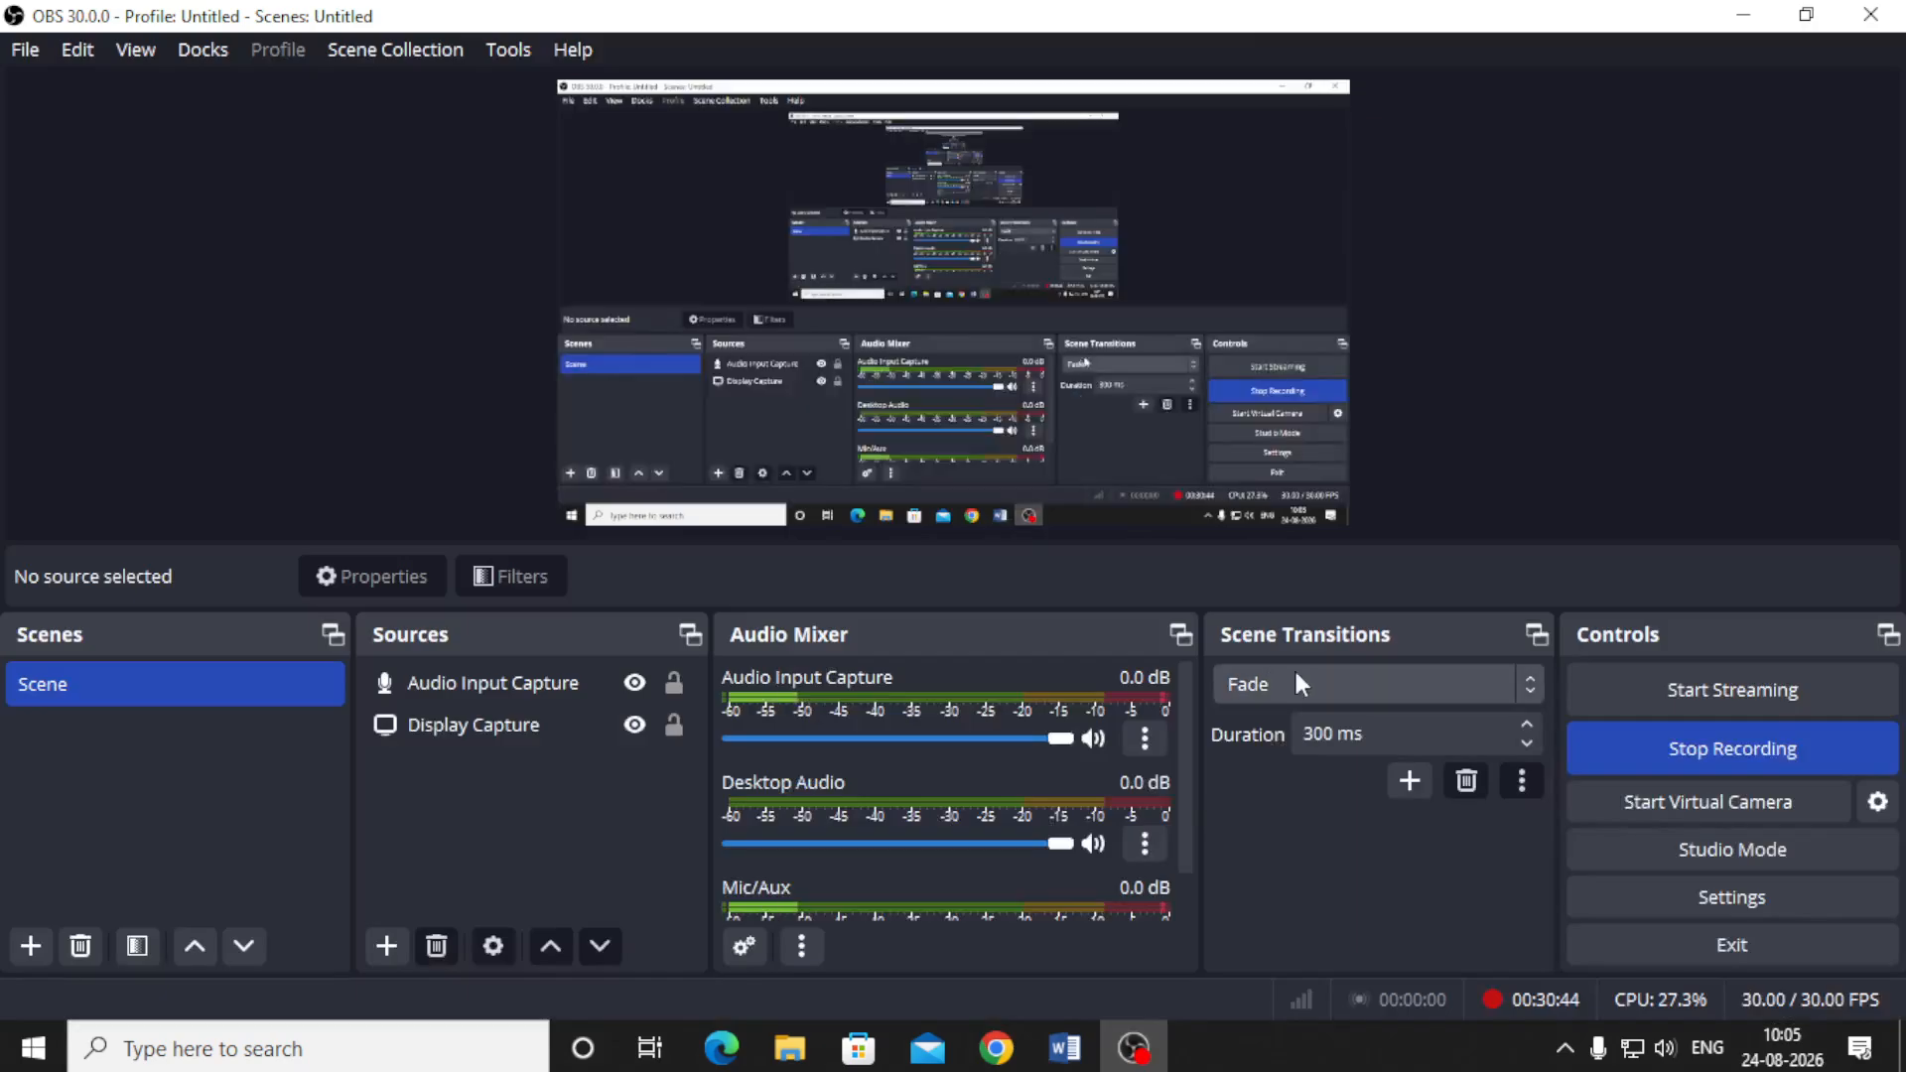